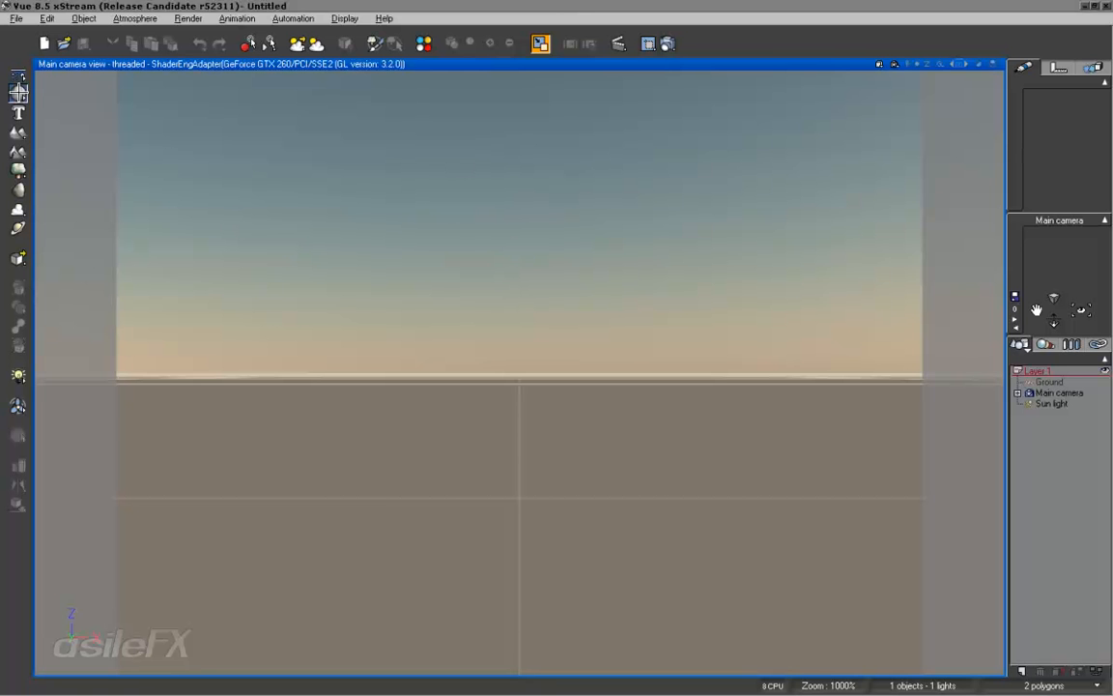
# Add a torus to the empty scene and rotate it so that it lies flat, parallel to the ground
pyautogui.click(16, 93)
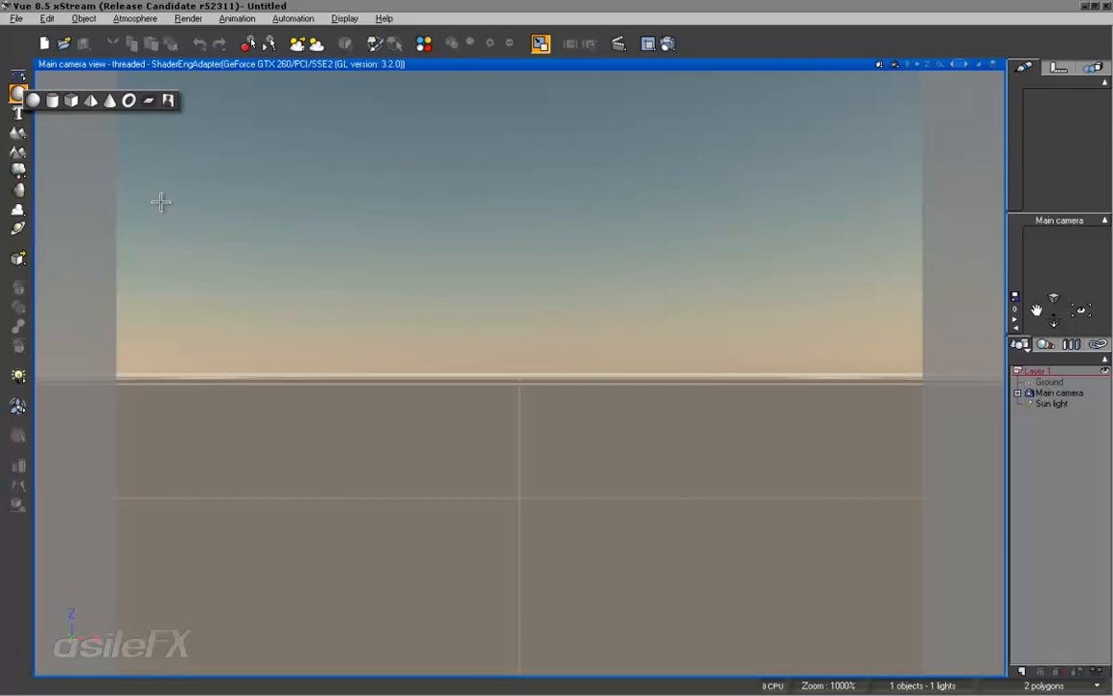
pyautogui.click(129, 99)
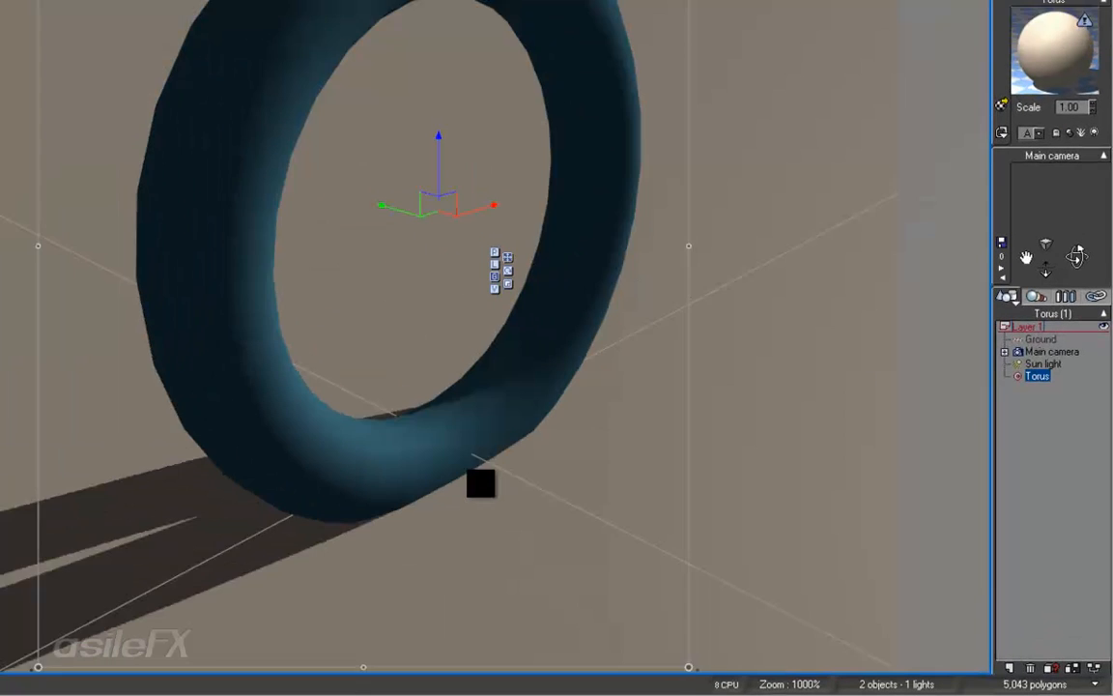
pyautogui.moveTo(481, 483); pyautogui.dragTo(565, 251, button='right')
pyautogui.moveTo(565, 251); pyautogui.dragTo(583, 286, button='middle')
pyautogui.click(566, 365)
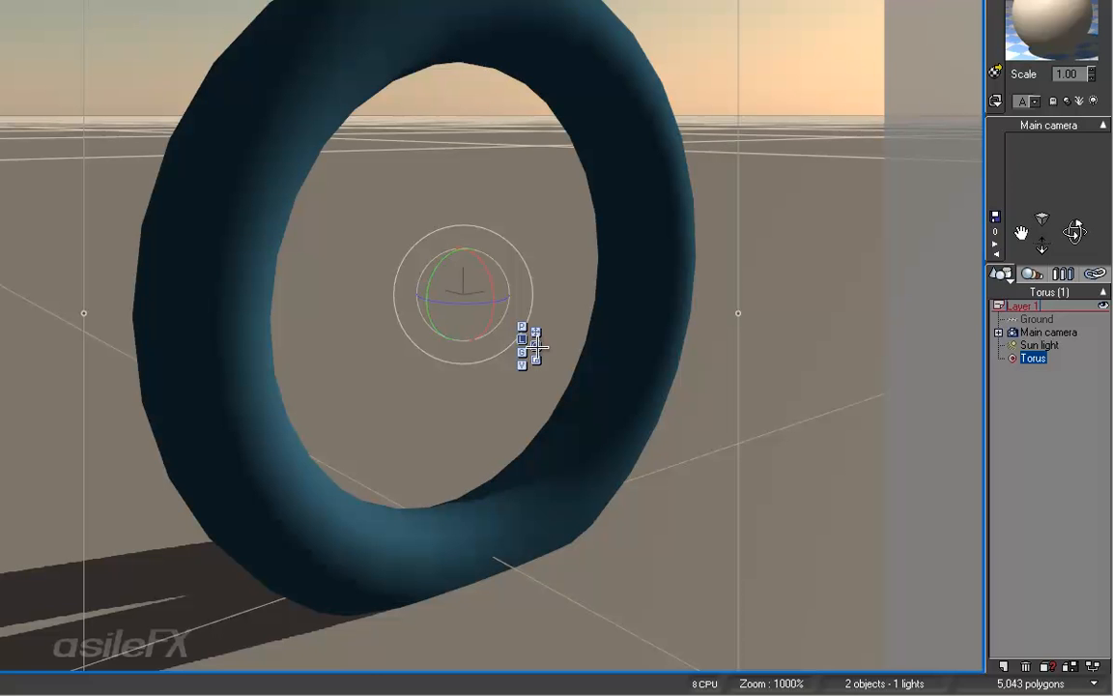
pyautogui.moveTo(493, 286); pyautogui.dragTo(438, 230)
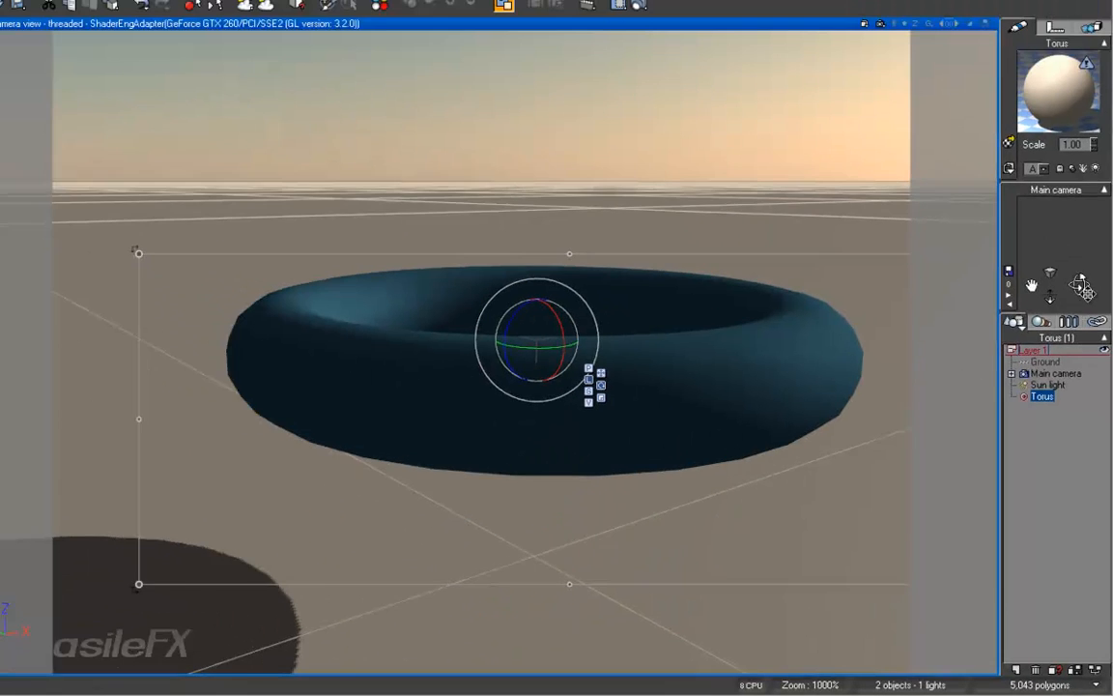
# Raise the flat torus above the ground plane
pyautogui.moveTo(1085, 292); pyautogui.dragTo(1053, 229)
pyautogui.moveTo(534, 372); pyautogui.dragTo(534, 274)
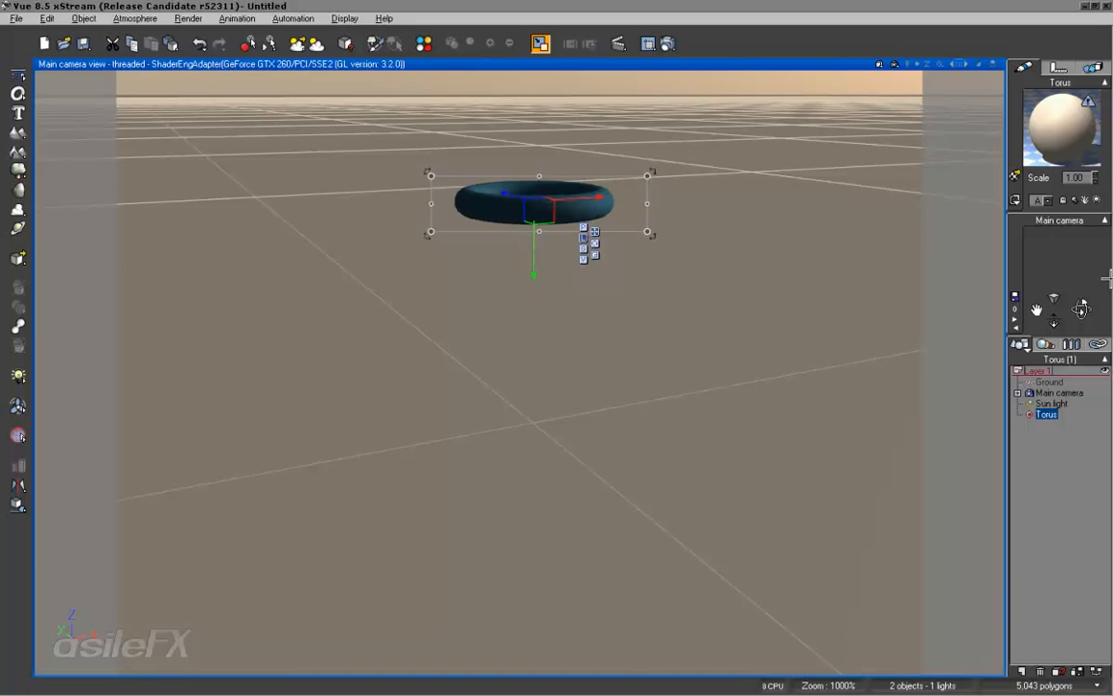
pyautogui.moveTo(1085, 309)
pyautogui.mouseDown()
pyautogui.moveTo(1083, 328)
pyautogui.moveTo(1083, 317)
pyautogui.mouseUp()
pyautogui.moveTo(764, 389); pyautogui.dragTo(764, 343, button='right')
pyautogui.scroll(-6, 763, 330)
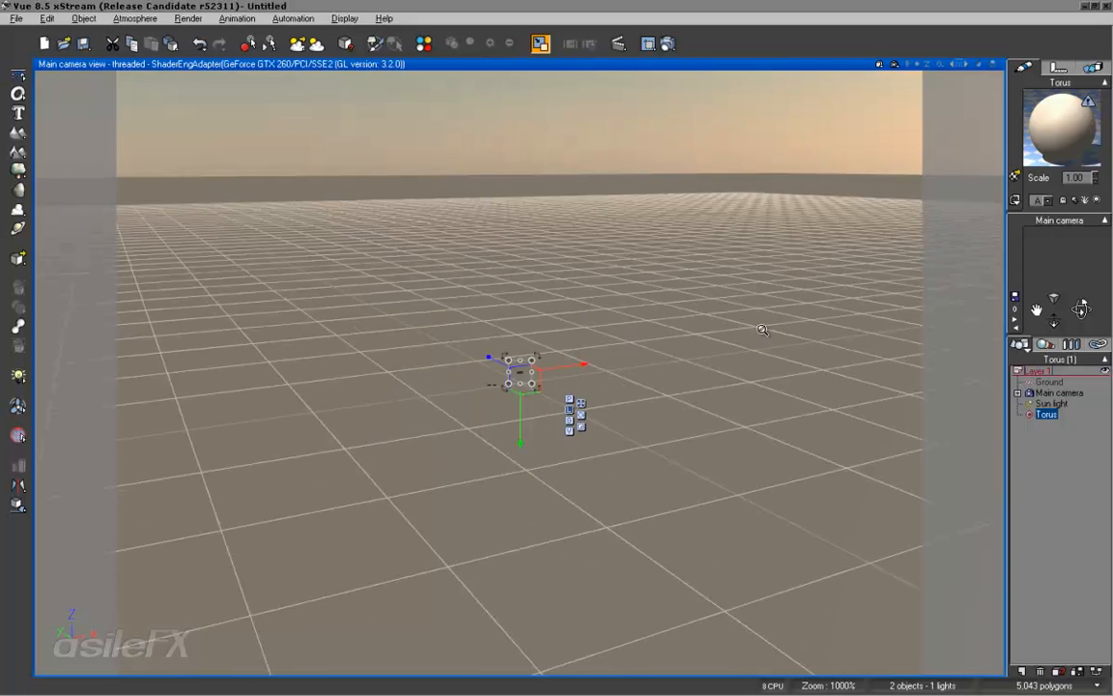
pyautogui.scroll(5, 762, 330)
pyautogui.scroll(-5, 762, 329)
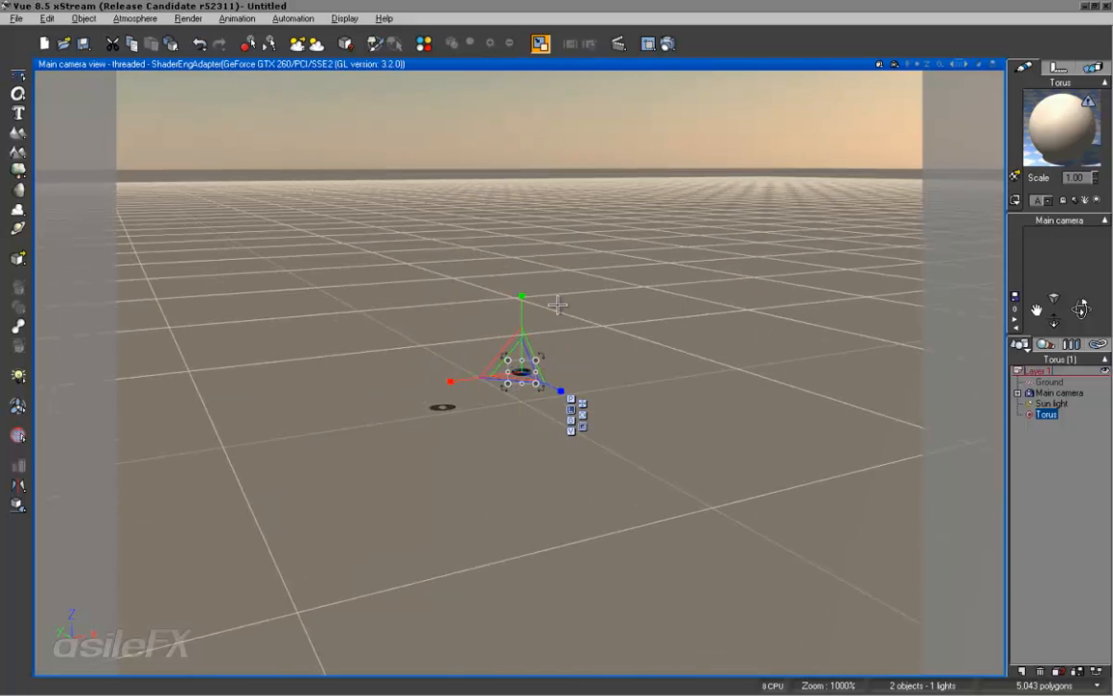
# Enlarge the torus uniformly and raise it higher to leave room beneath it
pyautogui.moveTo(518, 370); pyautogui.dragTo(944, 517)
pyautogui.scroll(-5, 850, 466)
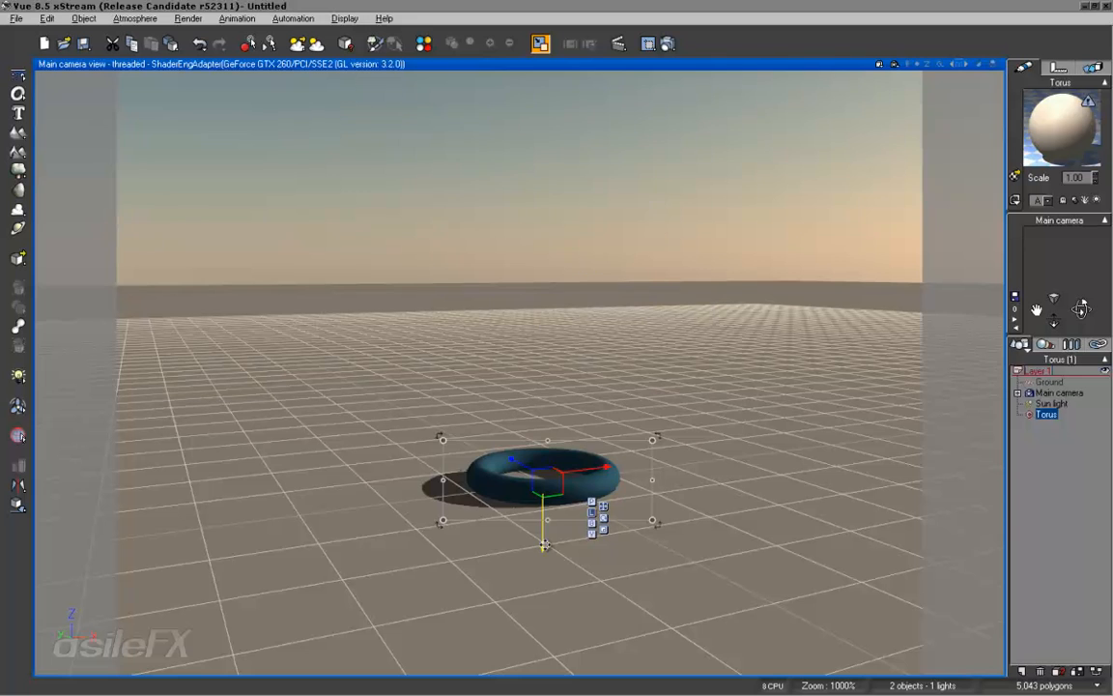
pyautogui.moveTo(555, 532); pyautogui.dragTo(565, 292)
pyautogui.moveTo(1082, 312); pyautogui.dragTo(556, 512)
pyautogui.moveTo(1037, 310); pyautogui.dragTo(669, 349)
pyautogui.moveTo(669, 349); pyautogui.dragTo(689, 420, button='middle')
pyautogui.scroll(3, 642, 394)
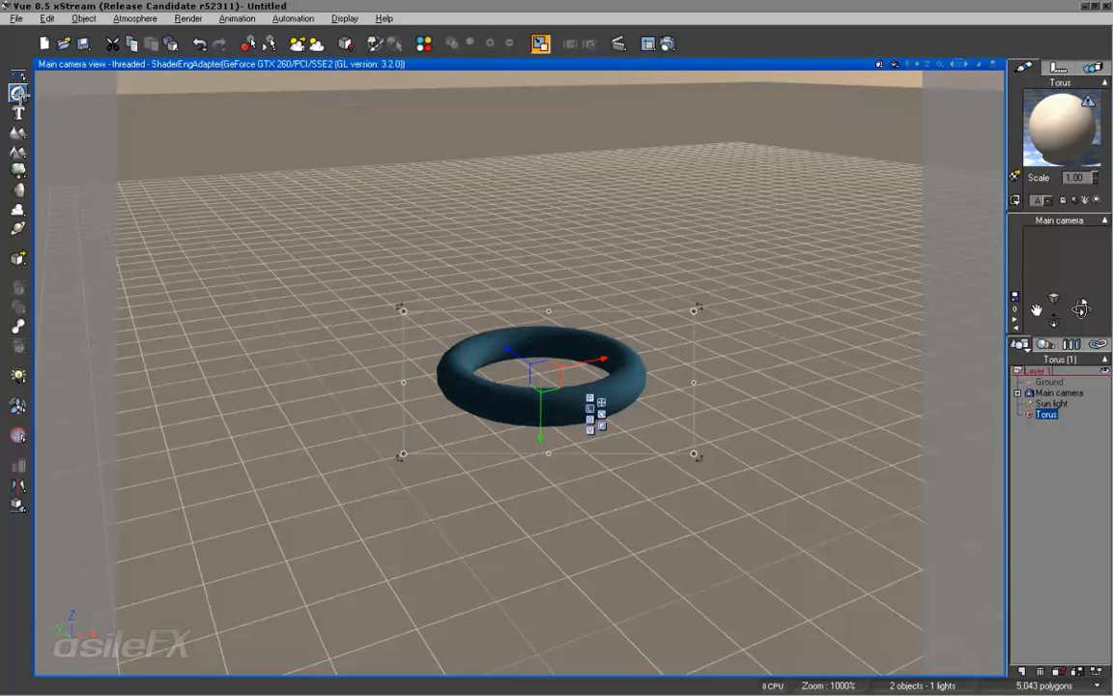
# Add a sphere, move it up to the torus's centre and scale it uniformly until it fills the ring
pyautogui.moveTo(18, 92); pyautogui.dragTo(32, 100)
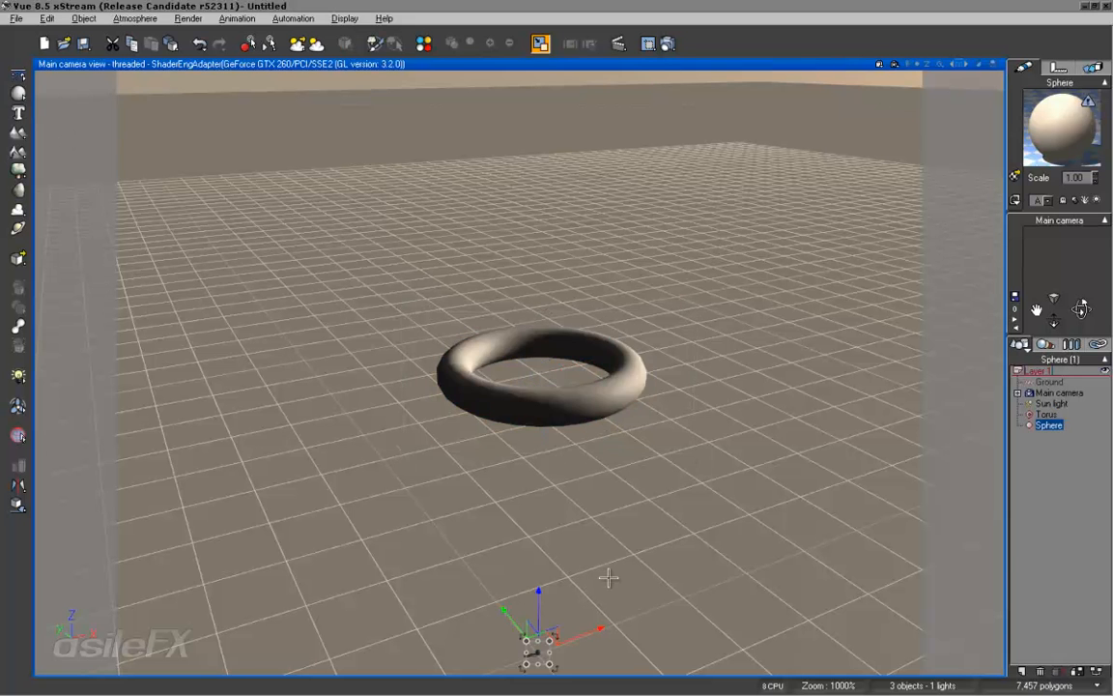
pyautogui.moveTo(539, 599); pyautogui.dragTo(619, 411)
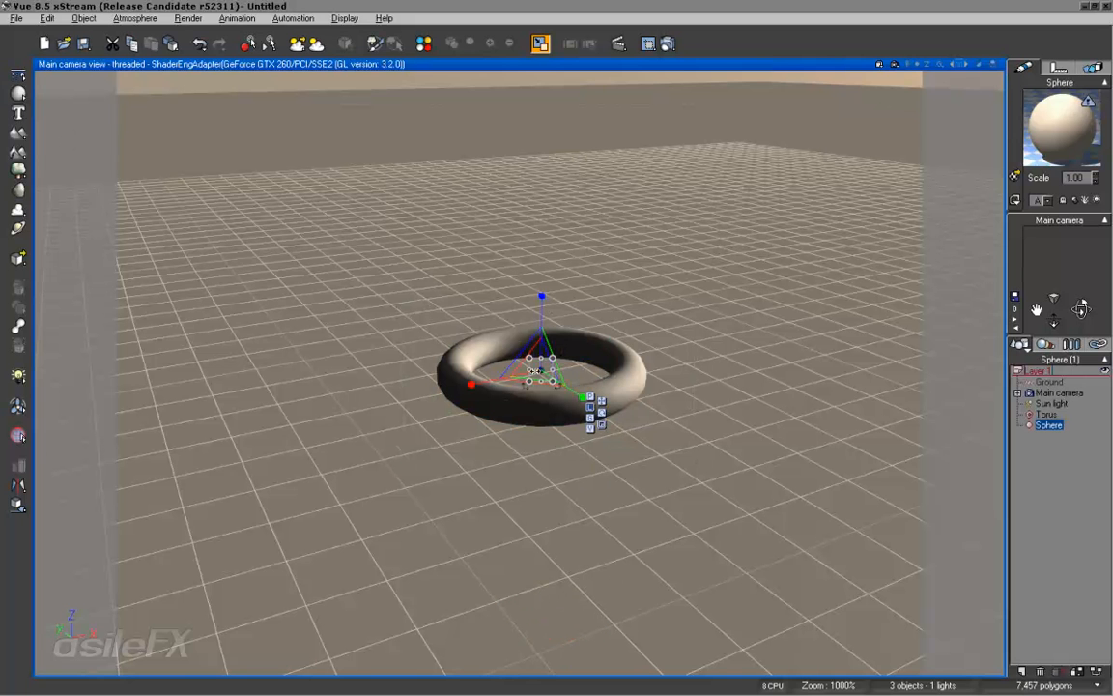
pyautogui.moveTo(616, 308); pyautogui.dragTo(914, 446)
pyautogui.scroll(2, 474, 390)
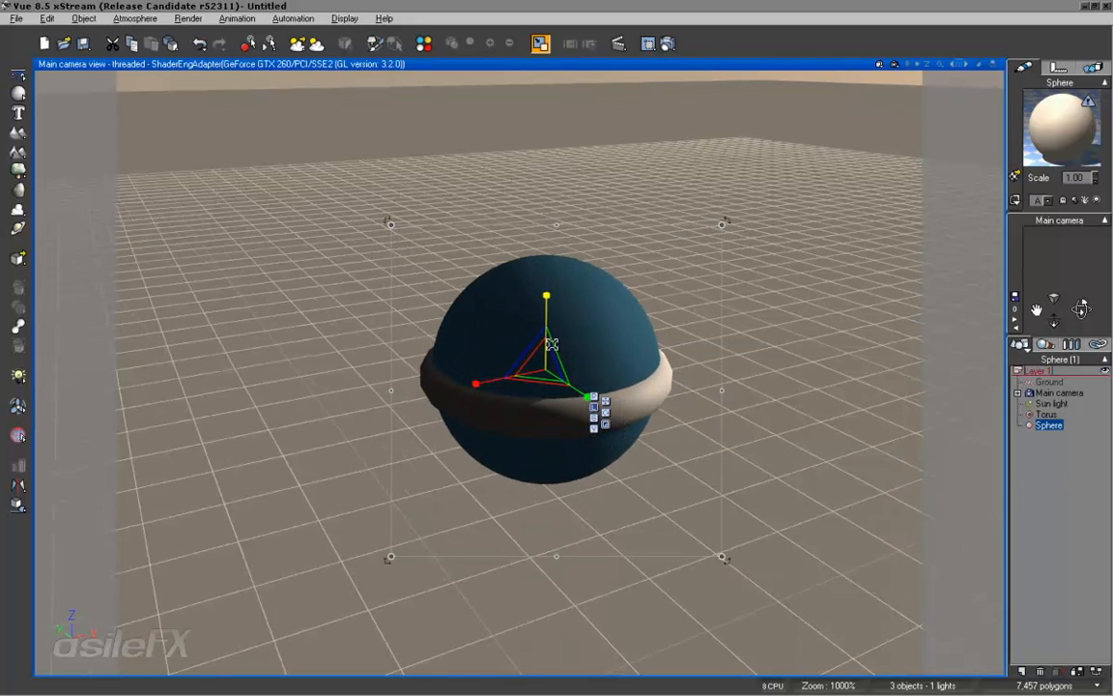
# Flatten the sphere vertically and adjust its size and height so it forms a domed cap inside the torus
pyautogui.scroll(3, 586, 386)
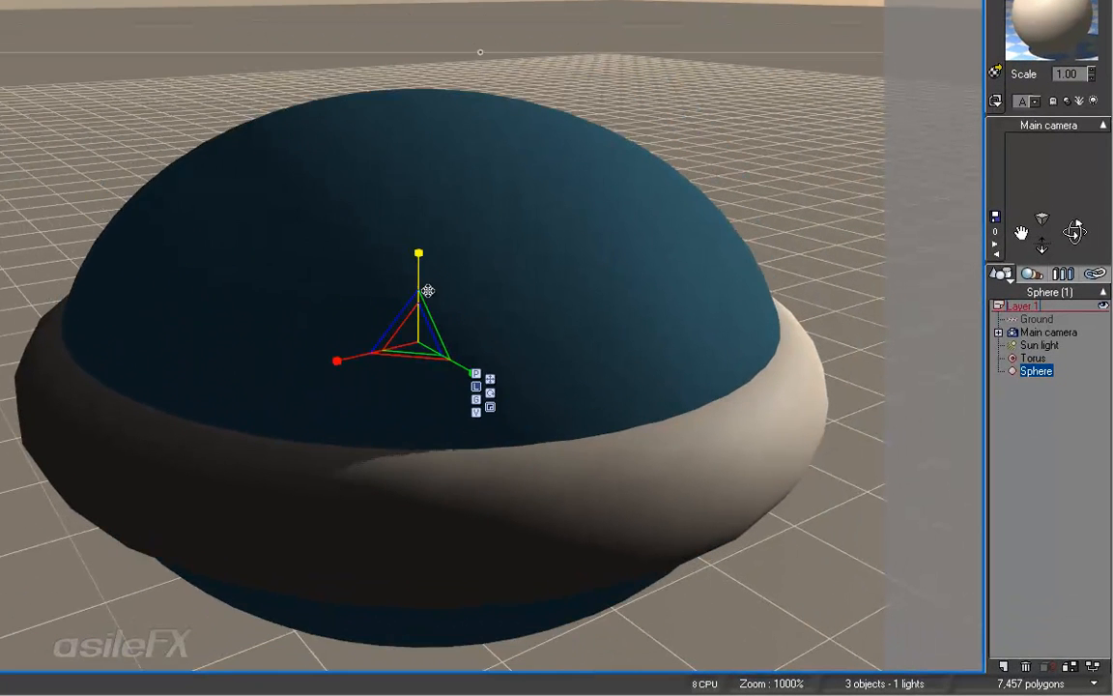
pyautogui.moveTo(428, 291); pyautogui.dragTo(419, 252)
pyautogui.click(489, 379)
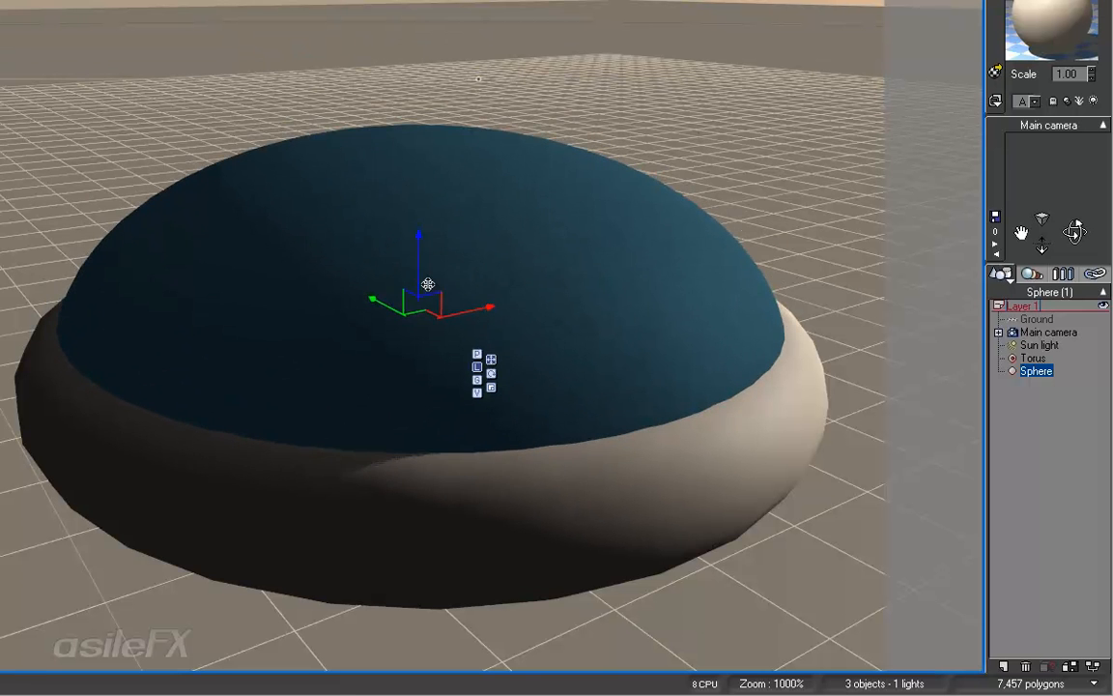
pyautogui.click(491, 386)
pyautogui.moveTo(424, 318); pyautogui.dragTo(439, 301)
pyautogui.moveTo(436, 301); pyautogui.dragTo(394, 249, button='right')
pyautogui.moveTo(419, 243); pyautogui.dragTo(418, 253)
pyautogui.press('1')
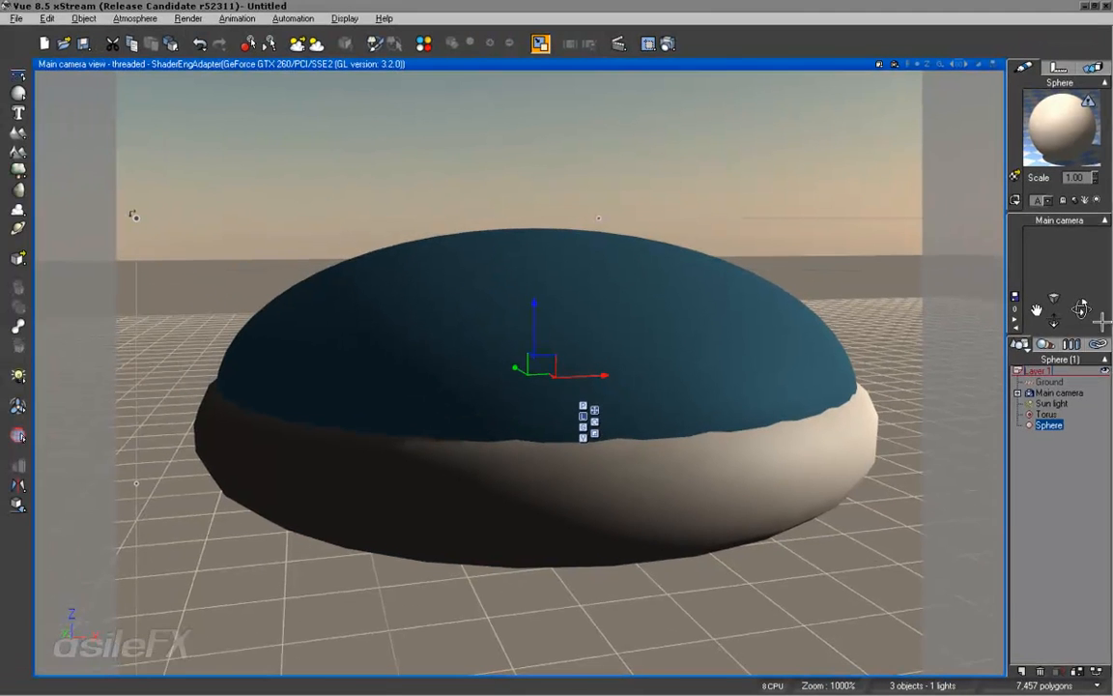
pyautogui.moveTo(556, 513); pyautogui.dragTo(557, 512, button='right')
pyautogui.moveTo(1057, 320); pyautogui.dragTo(543, 520)
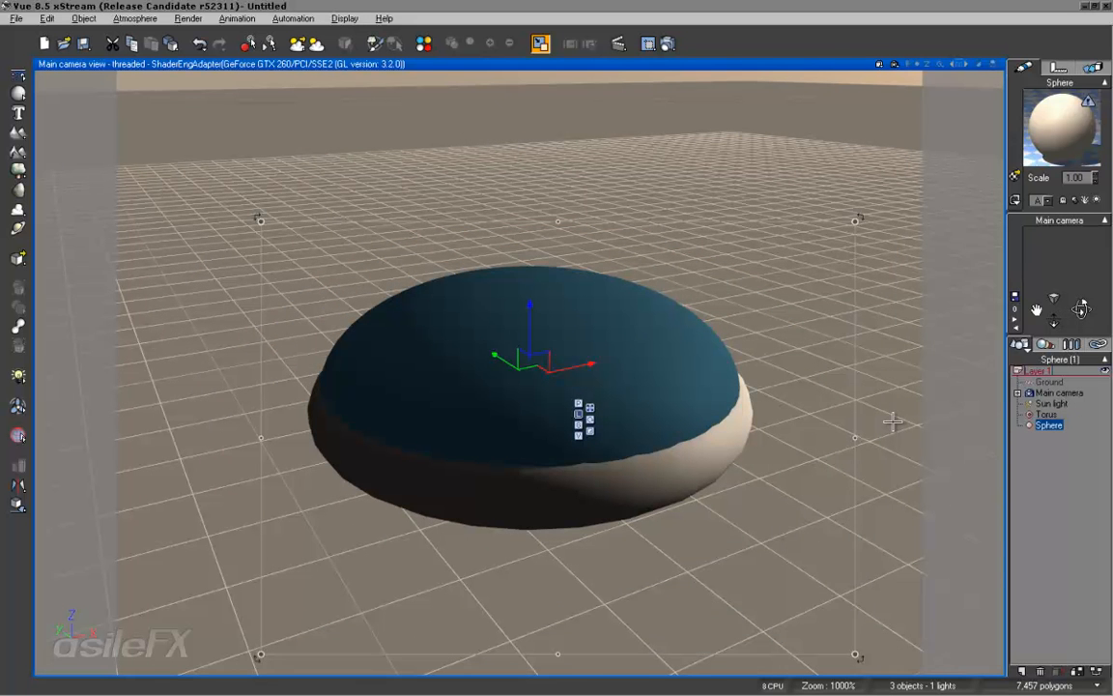
# Add a cylinder and raise it vertically to just below the cap
pyautogui.moveTo(18, 93); pyautogui.dragTo(49, 93)
pyautogui.moveTo(542, 440); pyautogui.dragTo(534, 364, button='right')
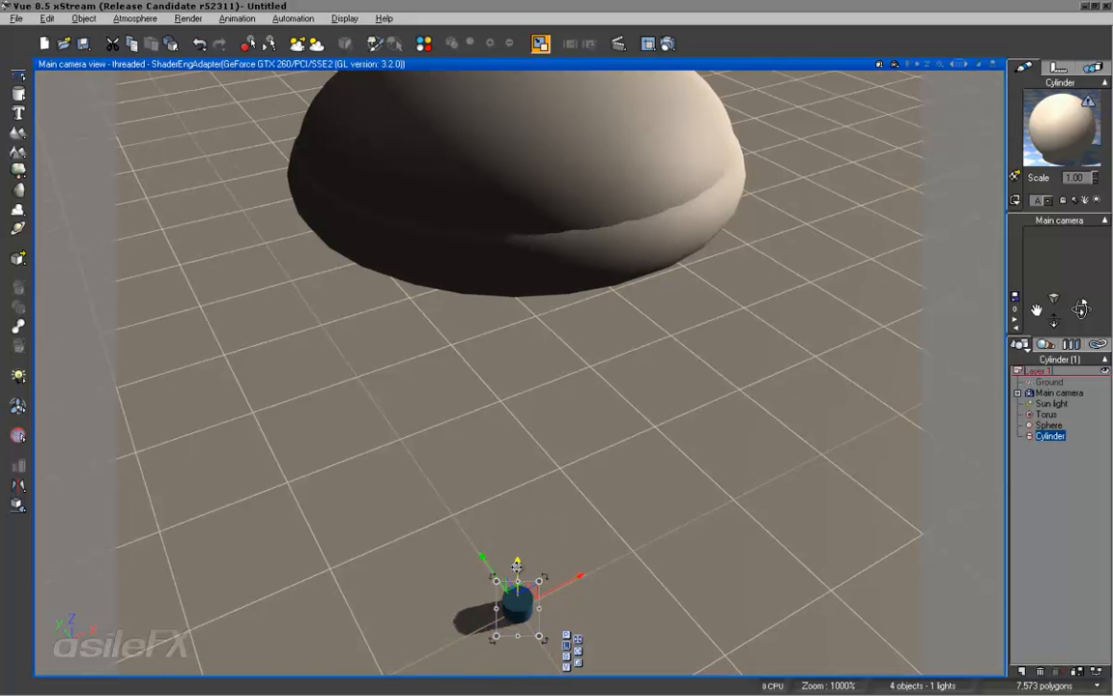
pyautogui.moveTo(517, 564); pyautogui.dragTo(517, 194)
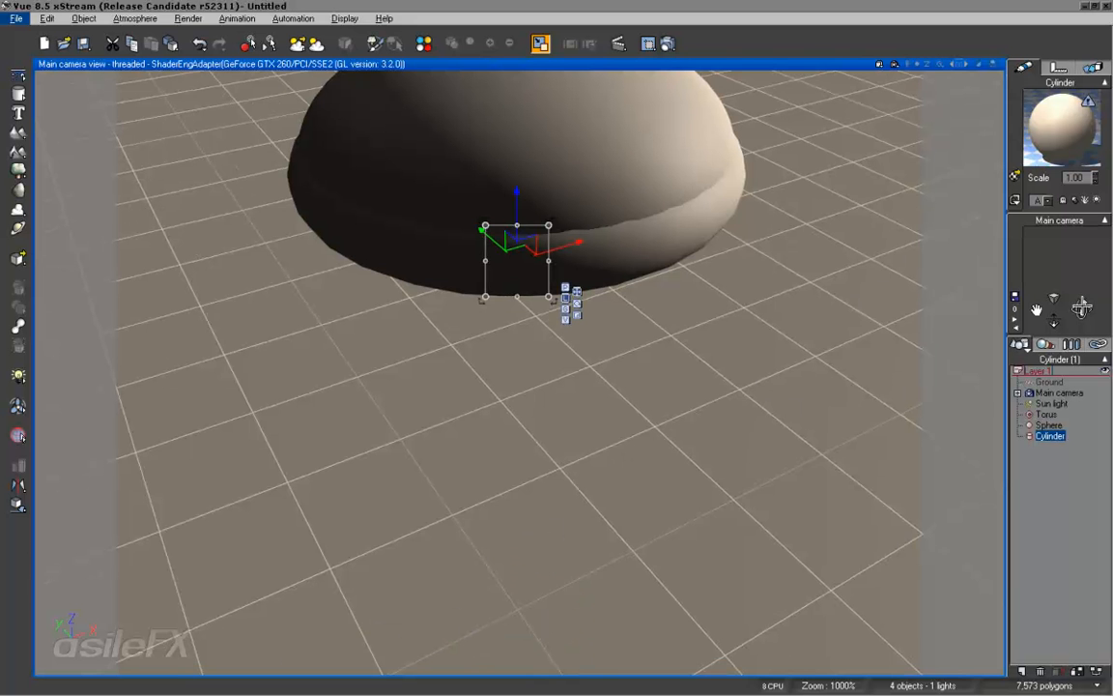
pyautogui.moveTo(549, 500); pyautogui.dragTo(553, 506, button='right')
# Stretch the cylinder vertically into a long thin stem and adjust its height so its upper end reaches inside the cap
pyautogui.doubleClick(746, 65)
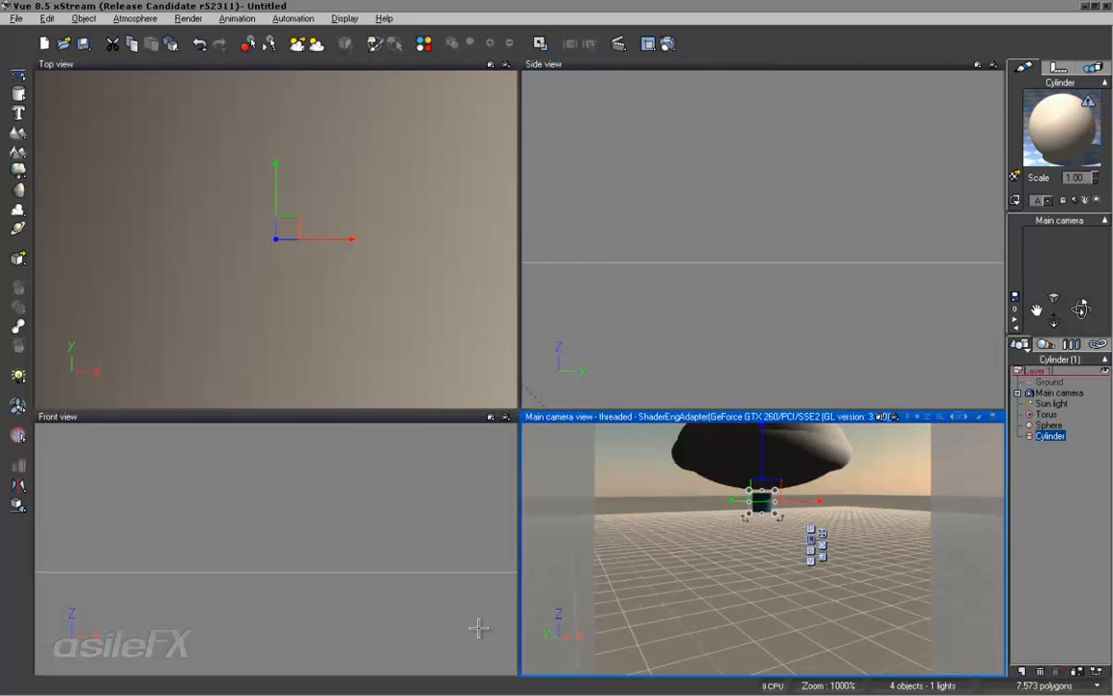
pyautogui.click(380, 493)
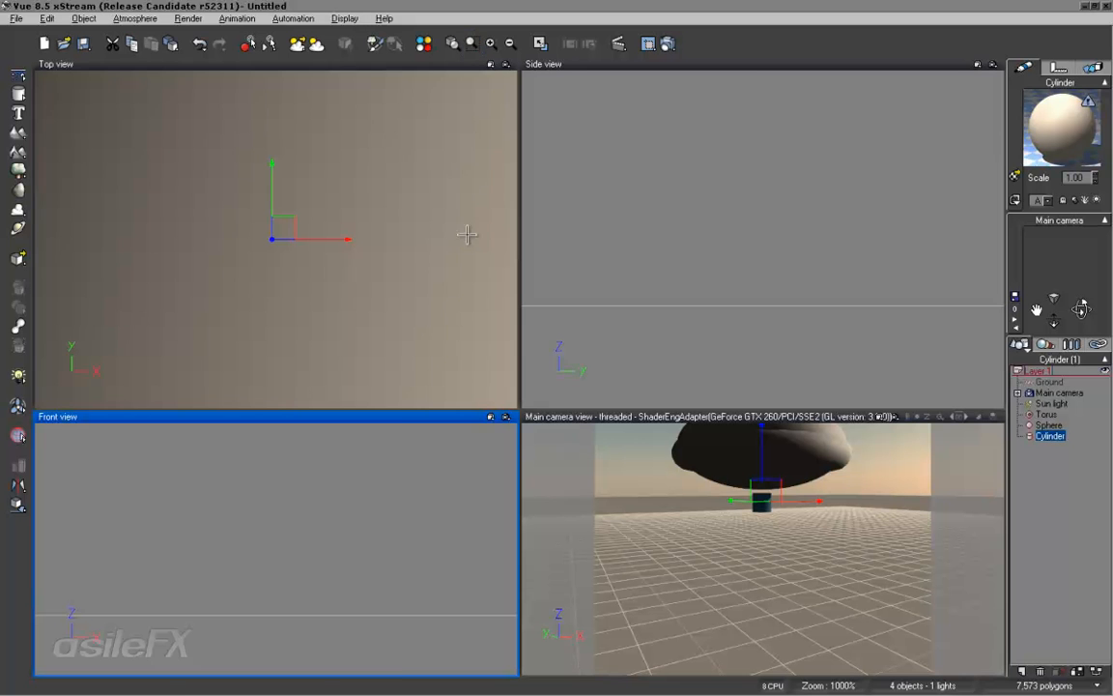
pyautogui.click(452, 43)
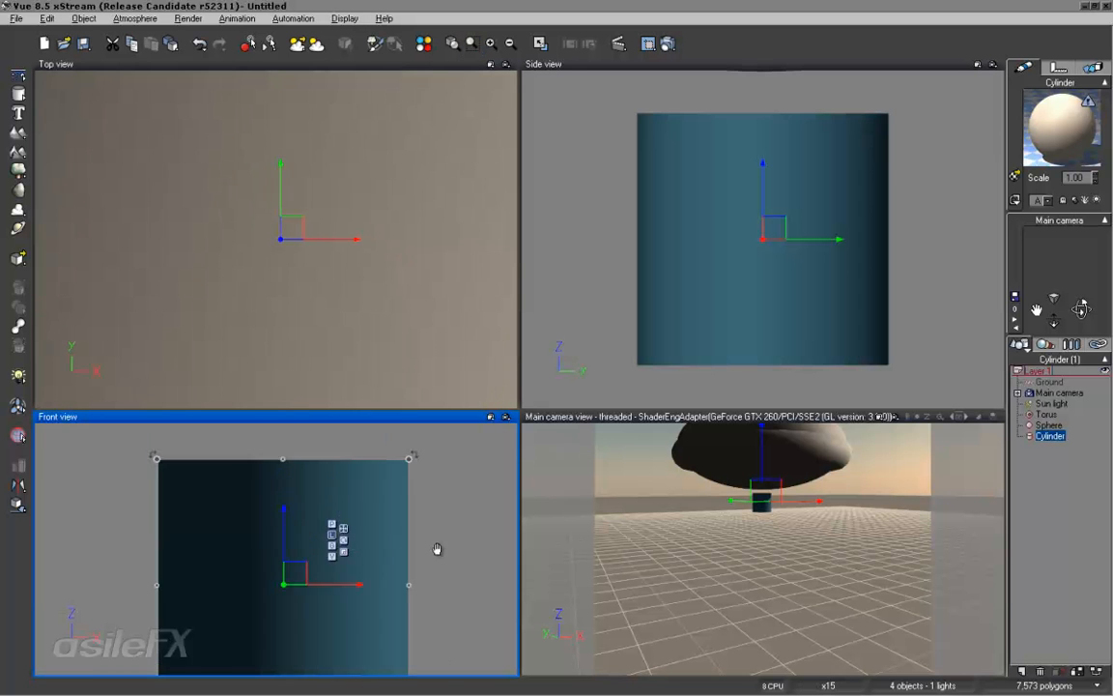
pyautogui.scroll(-12, 439, 544)
pyautogui.moveTo(398, 588); pyautogui.dragTo(403, 535, button='right')
pyautogui.press('r')
pyautogui.moveTo(283, 438); pyautogui.dragTo(284, 634)
pyautogui.moveTo(280, 446); pyautogui.dragTo(281, 486)
pyautogui.press('r')
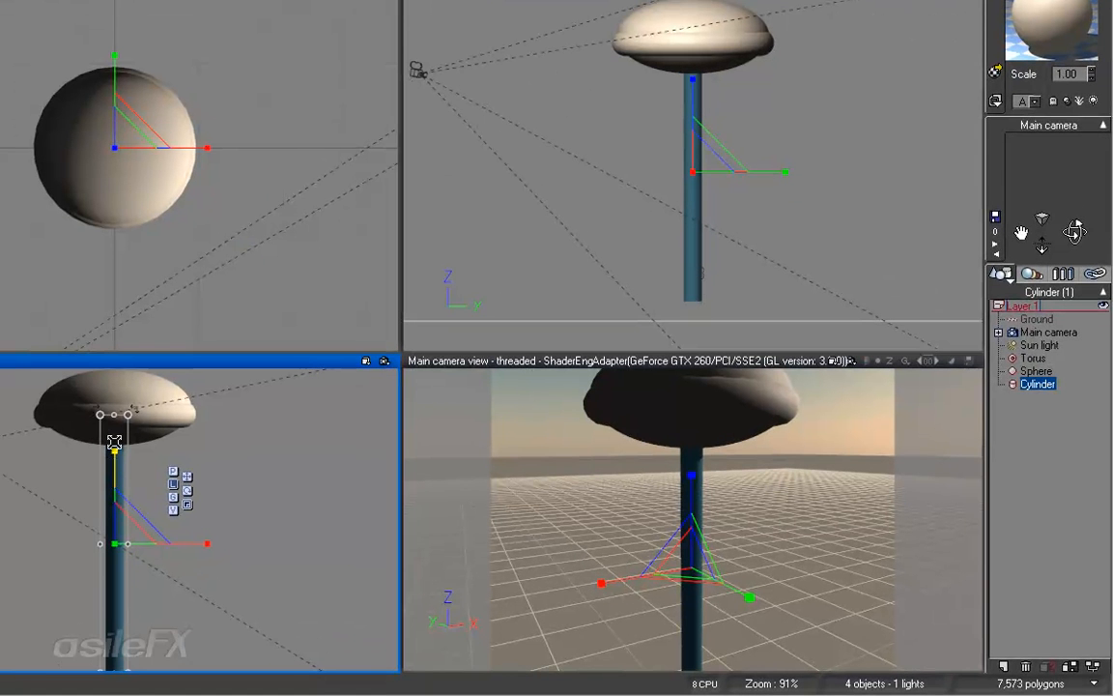
pyautogui.moveTo(114, 442); pyautogui.dragTo(114, 446)
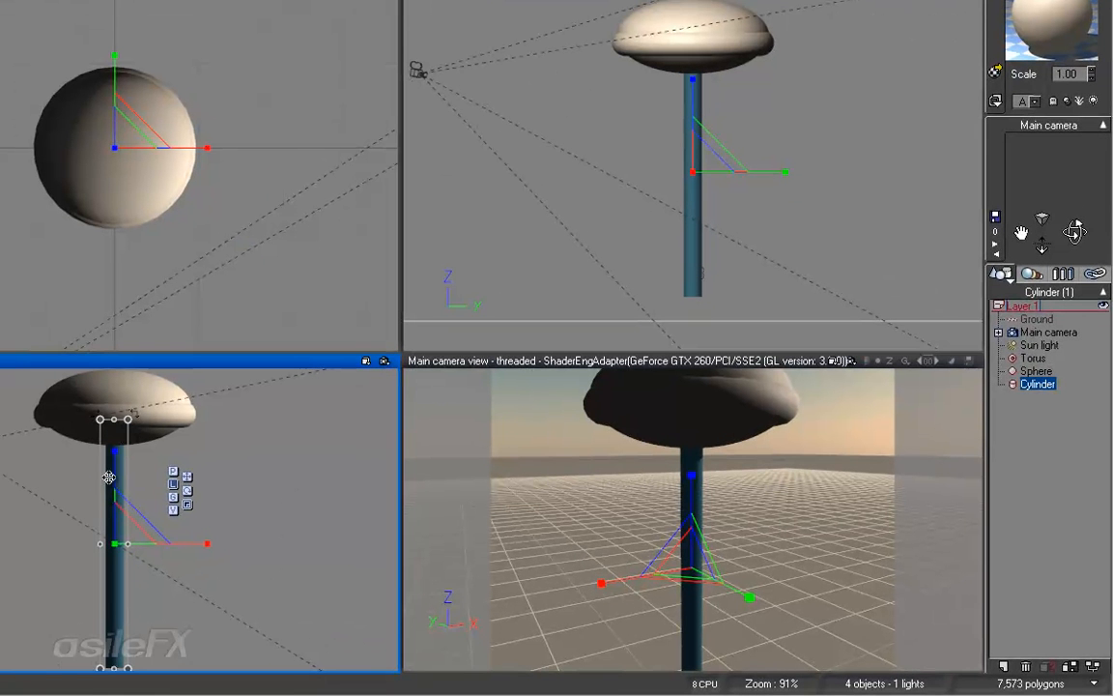
pyautogui.moveTo(113, 466); pyautogui.dragTo(114, 460)
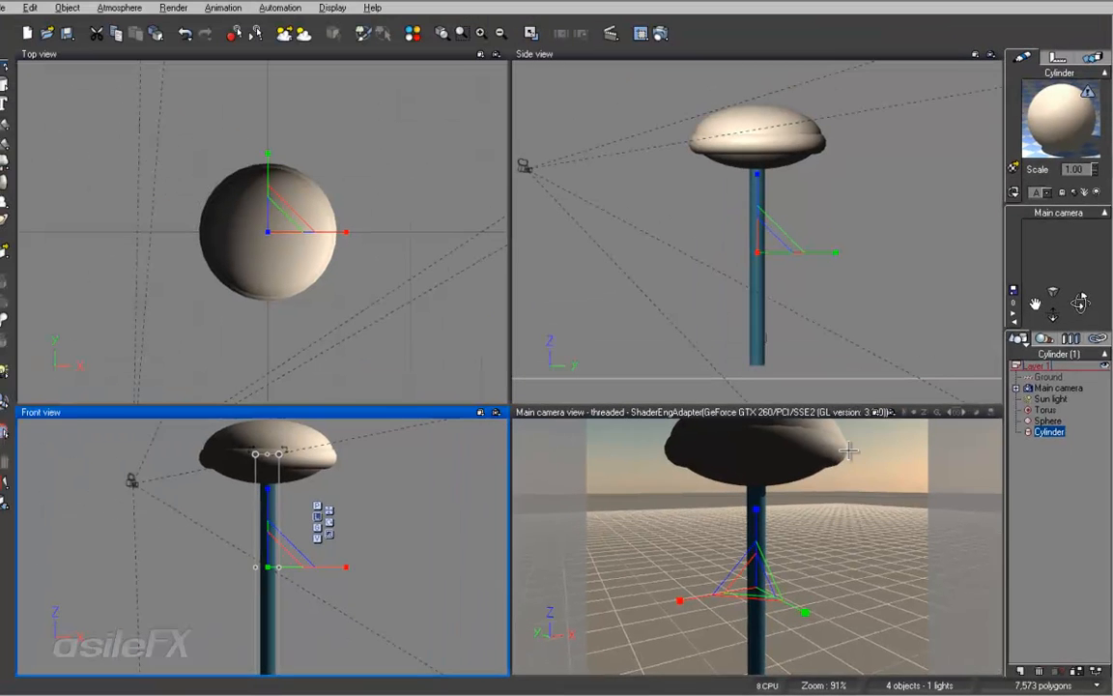
# Select the flattened sphere and raise it slightly relative to the torus
pyautogui.moveTo(807, 423); pyautogui.dragTo(779, 399, button='right')
pyautogui.moveTo(1036, 306); pyautogui.dragTo(1036, 338)
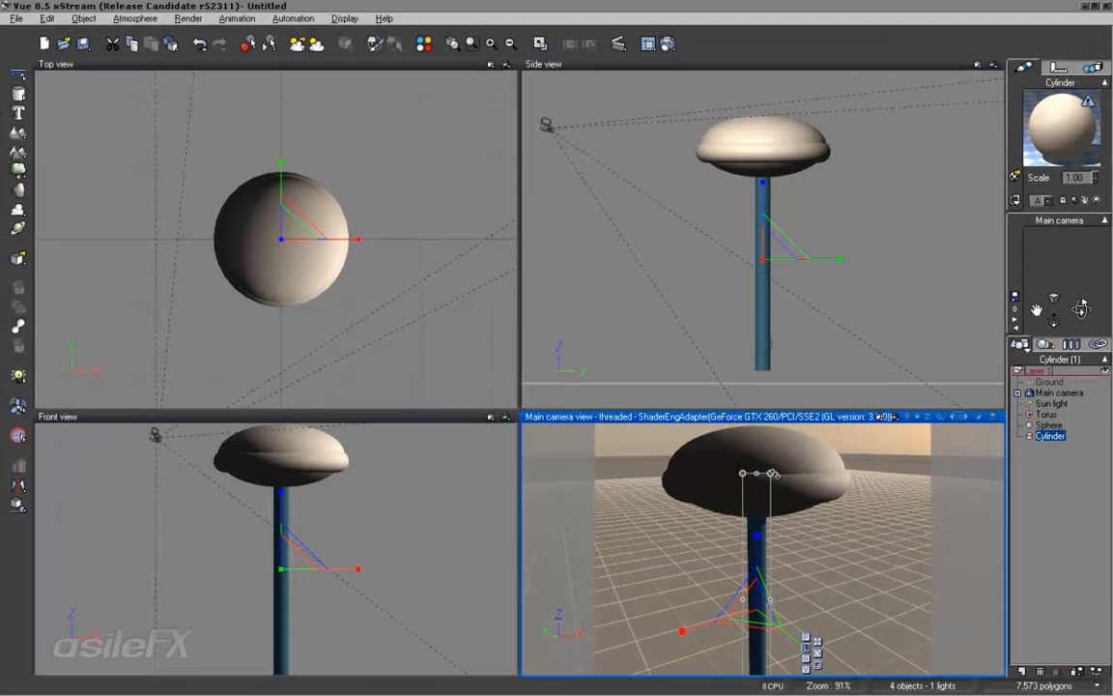
pyautogui.click(788, 436)
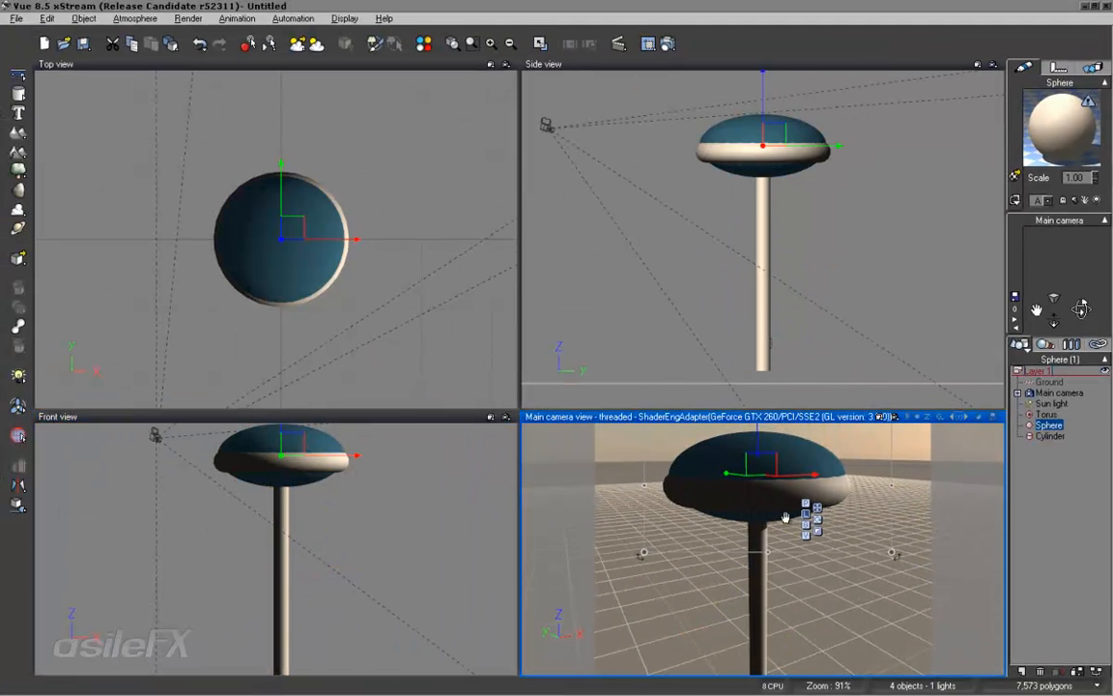
pyautogui.moveTo(759, 444); pyautogui.dragTo(759, 438)
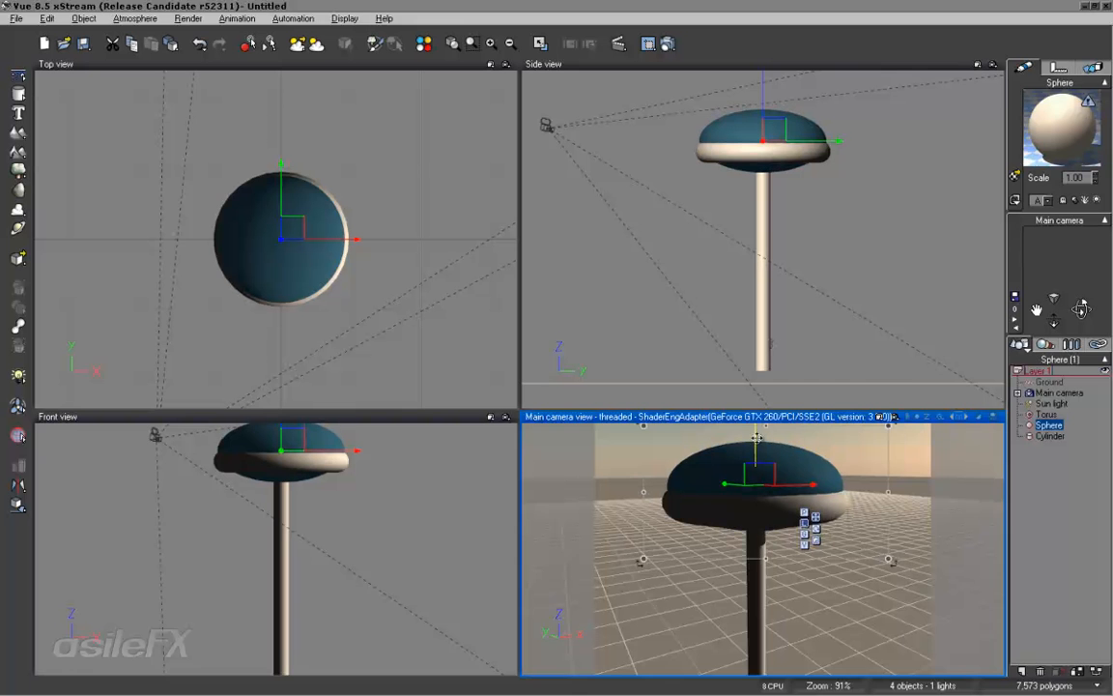
pyautogui.moveTo(916, 546); pyautogui.dragTo(913, 529, button='right')
pyautogui.moveTo(1081, 311); pyautogui.dragTo(1065, 336)
# Combine the torus, sphere and cylinder into a metablob and show the camera view full size
pyautogui.click(1052, 474)
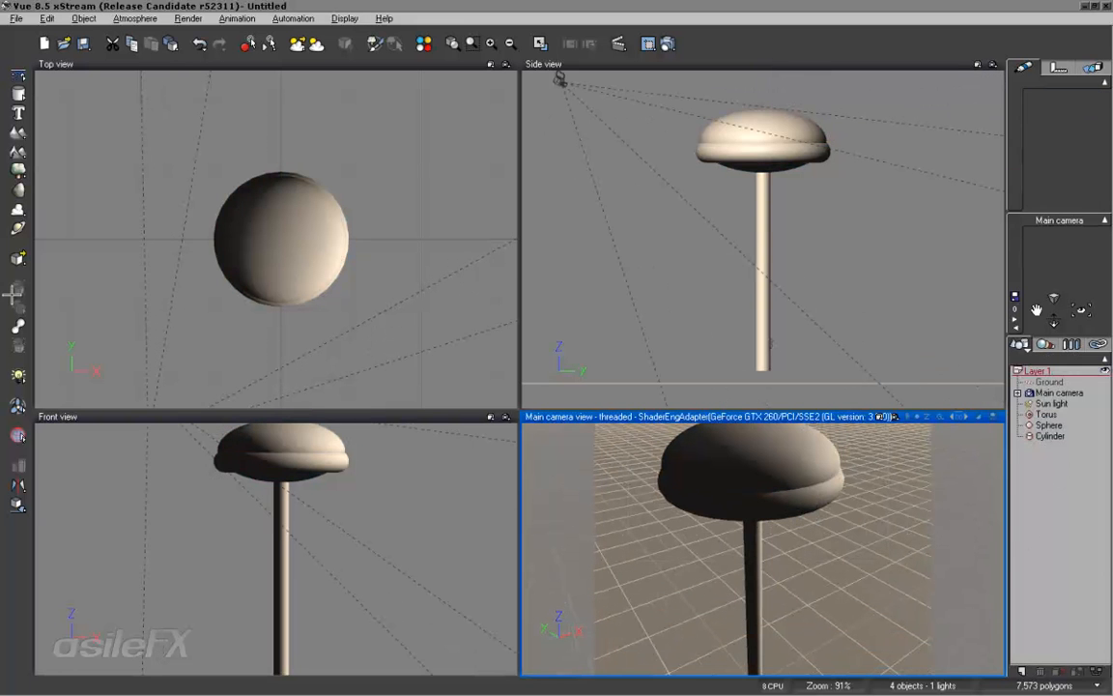
pyautogui.click(1046, 413)
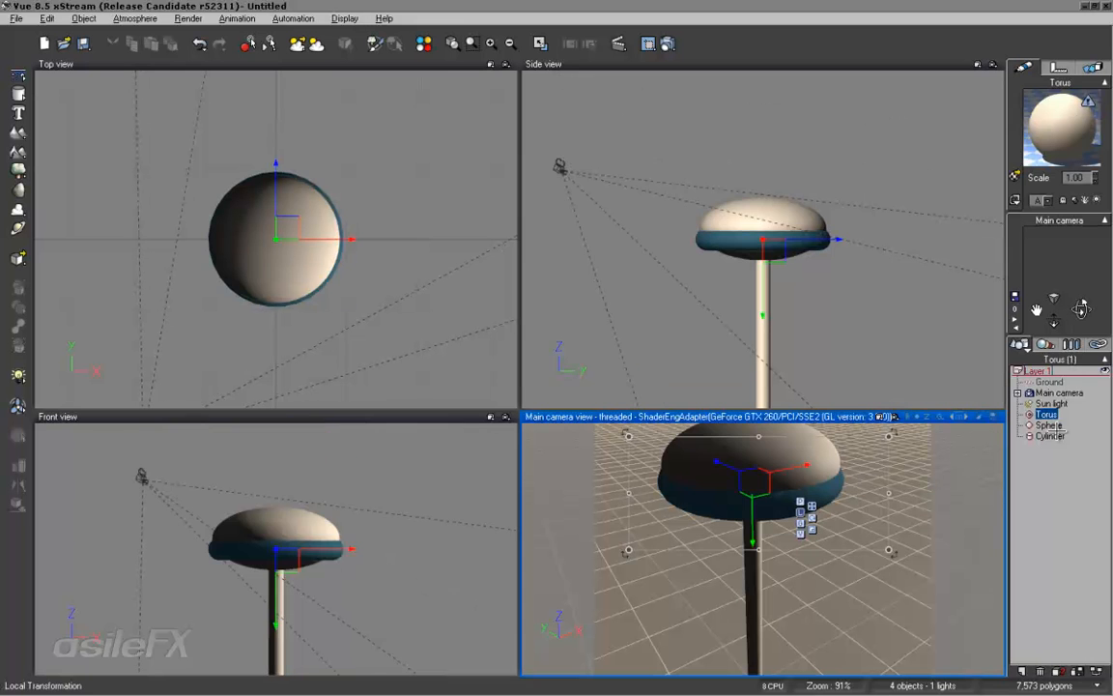
pyautogui.keyDown('shift'); pyautogui.click(1053, 436); pyautogui.keyUp('shift')
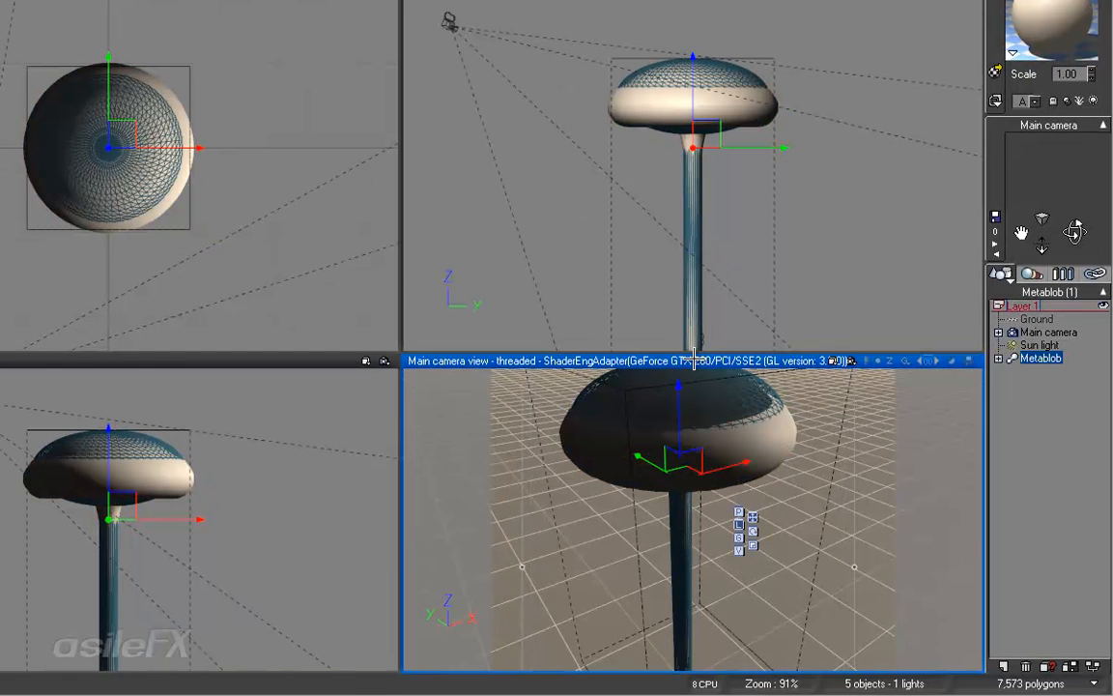
pyautogui.doubleClick(694, 359)
pyautogui.click(1016, 417)
# Open the options of the torus inside the metablob, keep its intensity at 100% and set the envelope distance to 65%
pyautogui.moveTo(472, 205); pyautogui.dragTo(507, 308, button='middle')
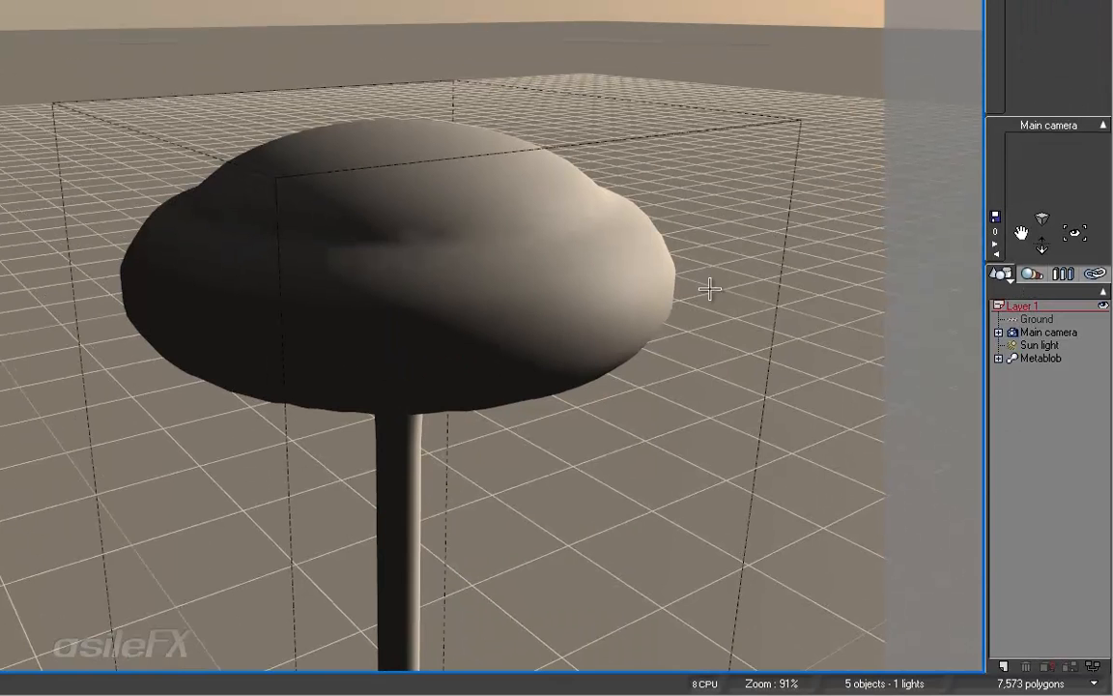
pyautogui.scroll(5, 425, 476)
pyautogui.scroll(-5, 425, 475)
pyautogui.moveTo(1081, 239); pyautogui.dragTo(427, 457)
pyautogui.moveTo(1020, 231); pyautogui.dragTo(532, 505)
pyautogui.moveTo(674, 276); pyautogui.dragTo(572, 387, button='right')
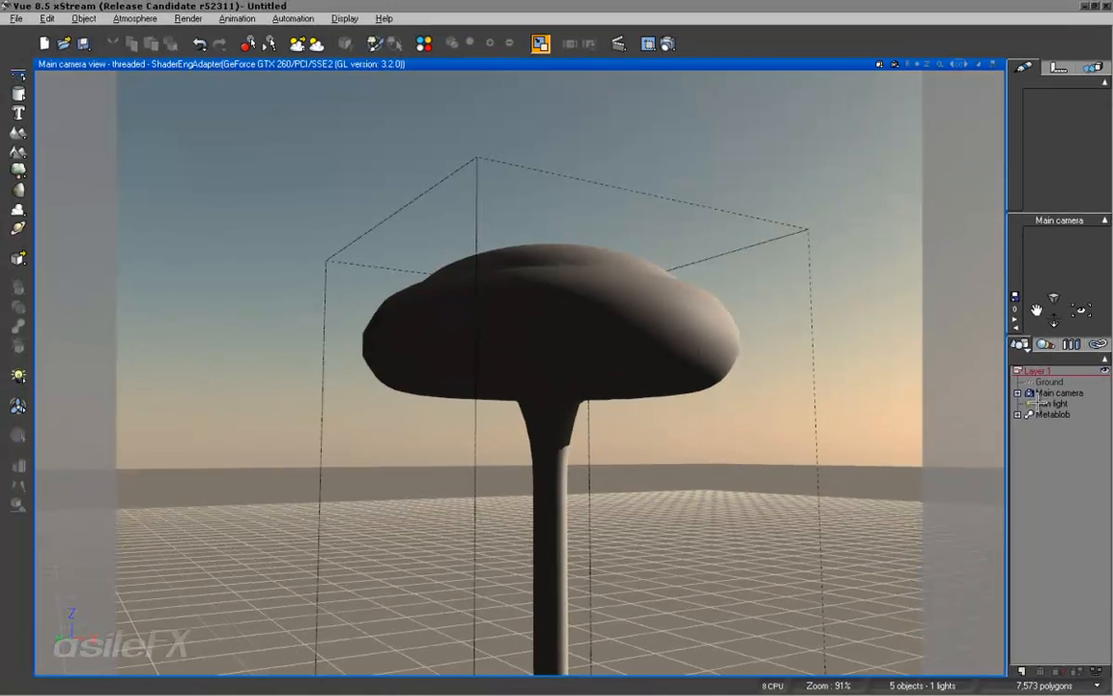
pyautogui.click(1018, 414)
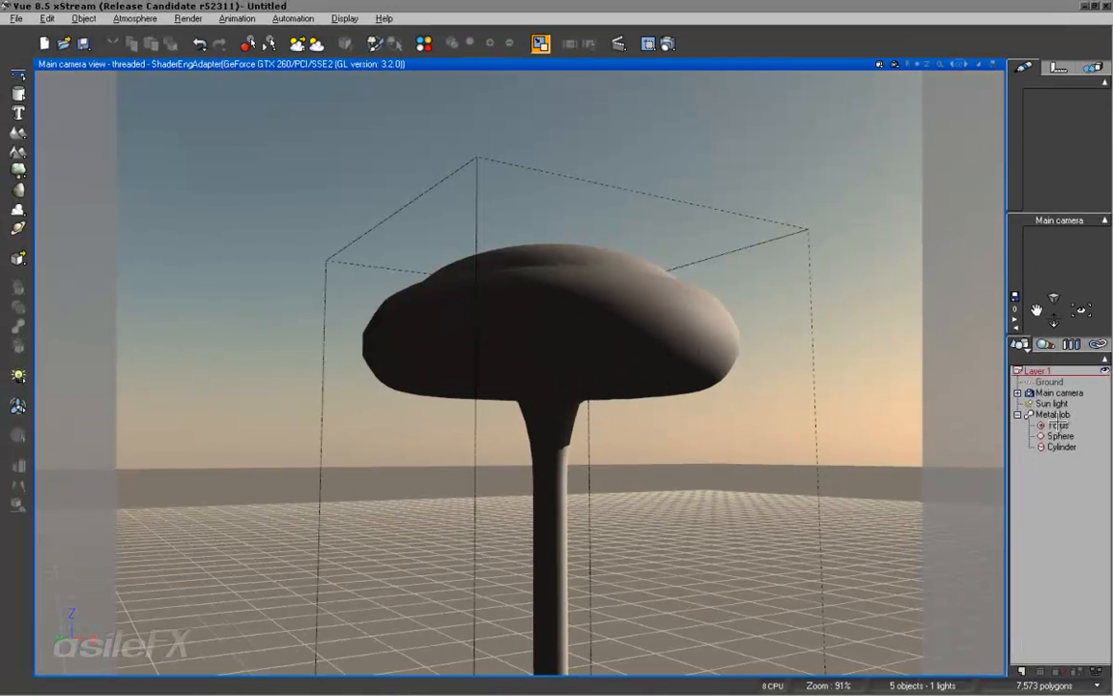
pyautogui.doubleClick(1056, 425)
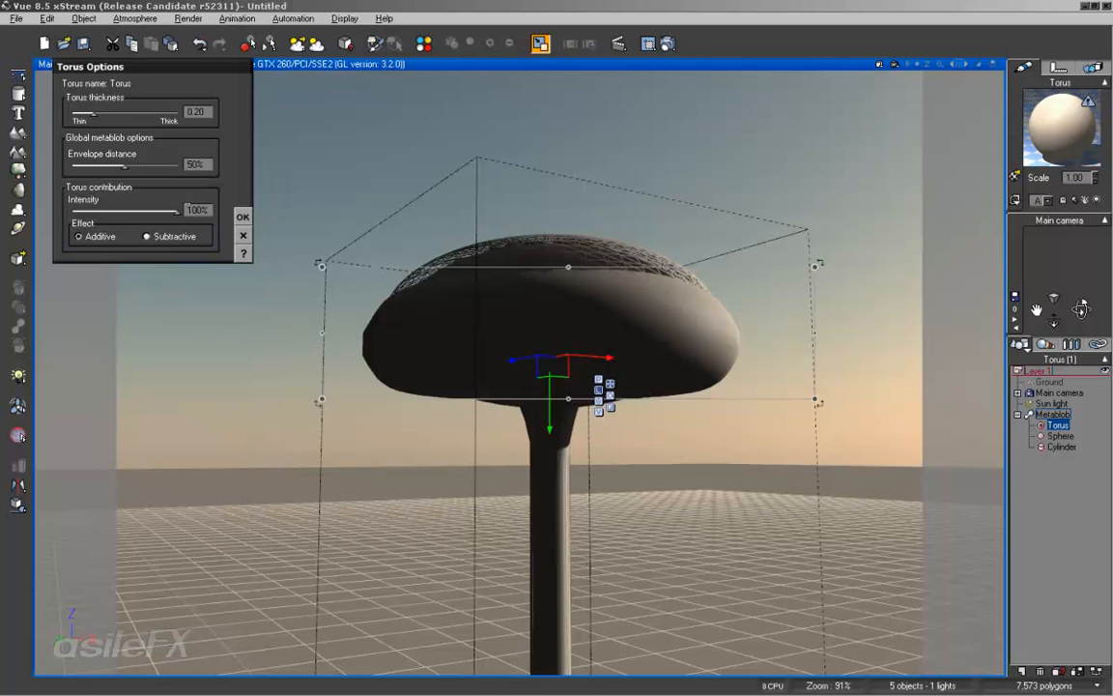
pyautogui.moveTo(179, 213); pyautogui.dragTo(655, 315)
pyautogui.moveTo(134, 165)
pyautogui.mouseDown()
pyautogui.moveTo(85, 164)
pyautogui.moveTo(171, 164)
pyautogui.moveTo(141, 162)
pyautogui.mouseUp()
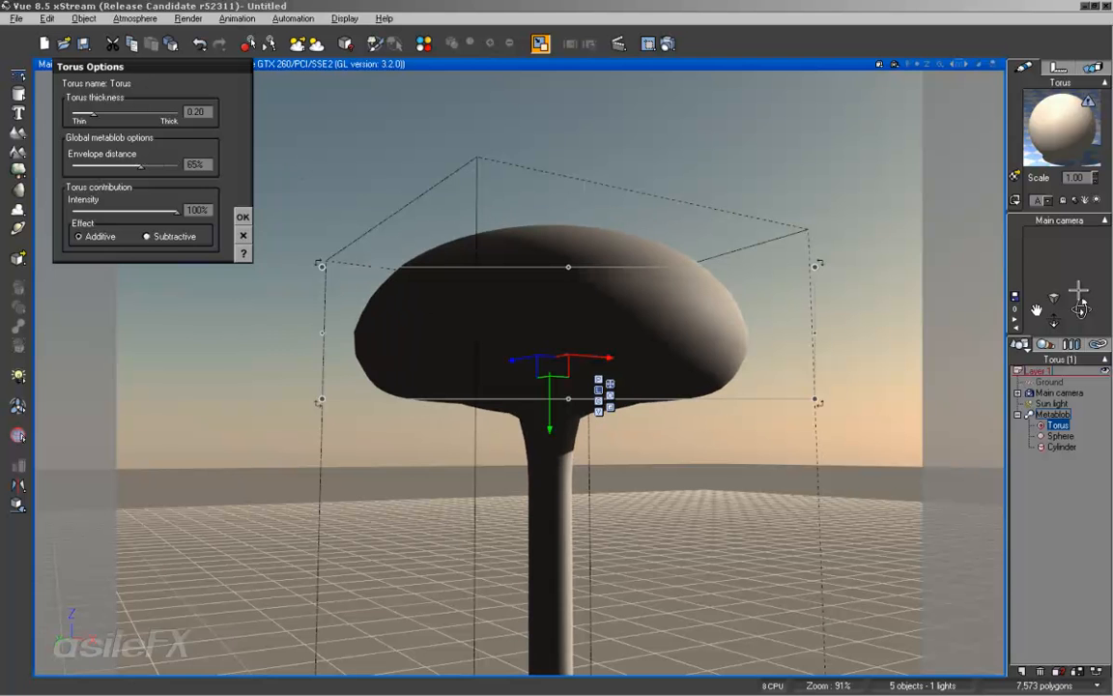
# Set the torus's contribution effect in the metablob to Subtractive
pyautogui.moveTo(1078, 310); pyautogui.dragTo(1072, 387)
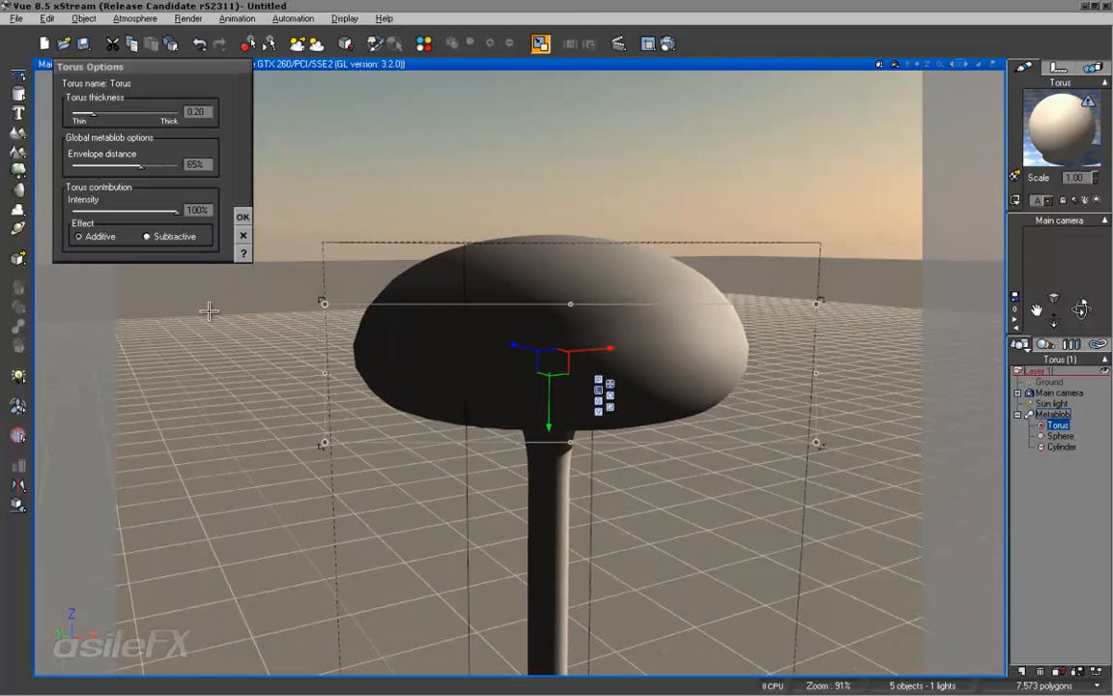
pyautogui.click(148, 236)
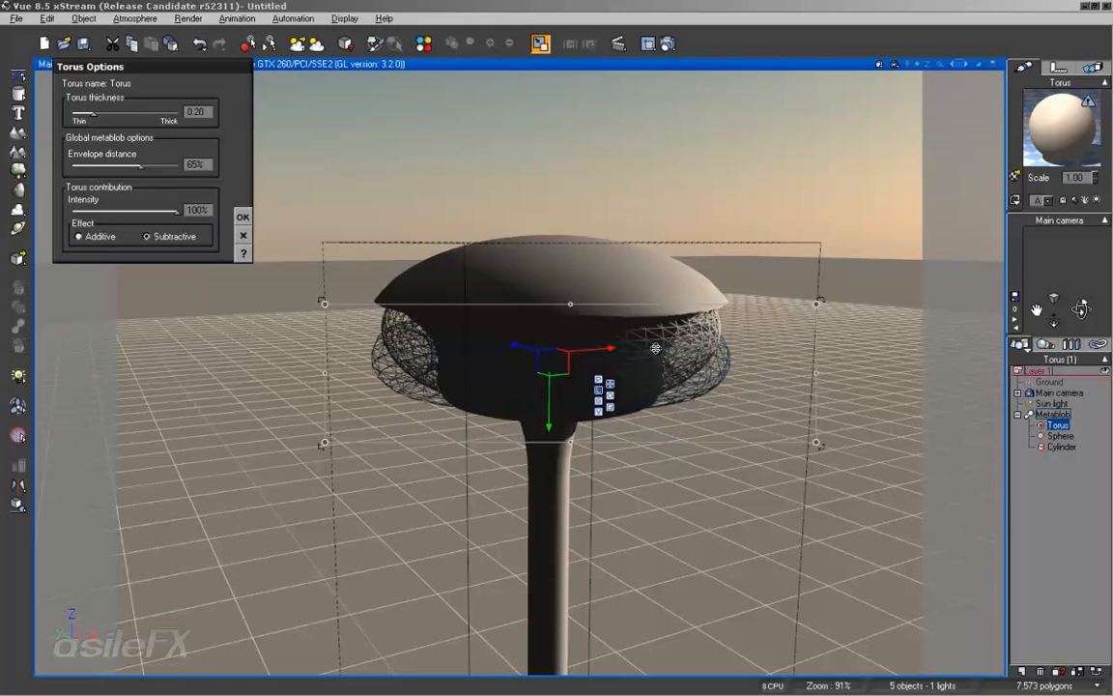
pyautogui.moveTo(1079, 308); pyautogui.dragTo(1027, 255)
pyautogui.moveTo(547, 505); pyautogui.dragTo(553, 506)
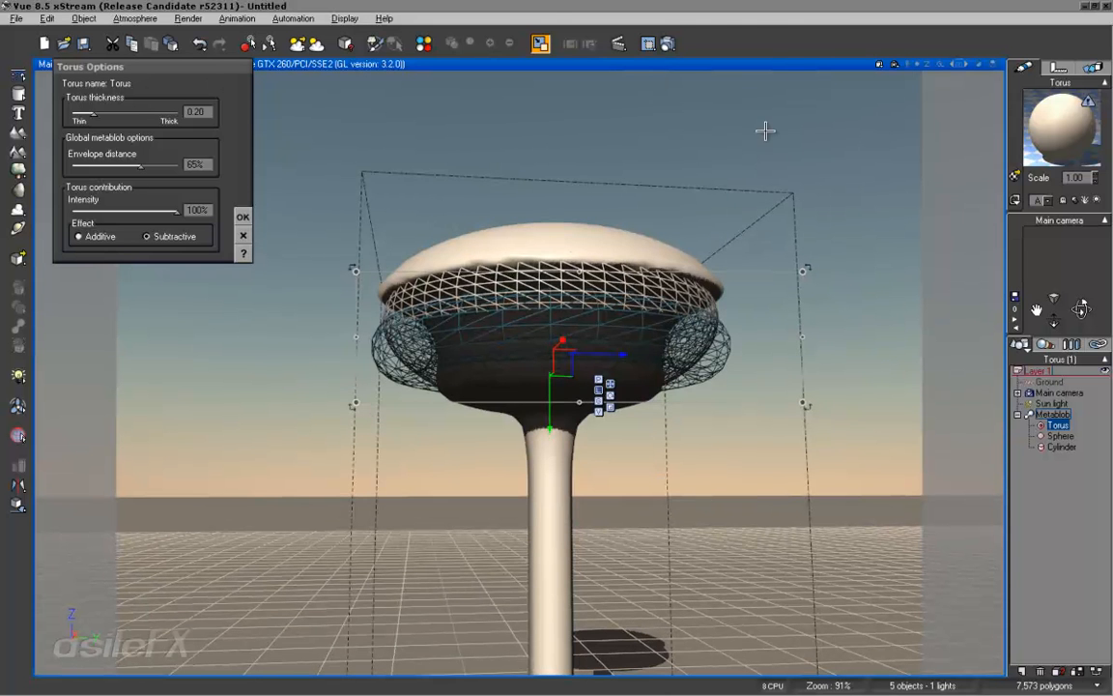
# Render the scene from the main camera and examine the cap with the subtractive torus
pyautogui.click(669, 45)
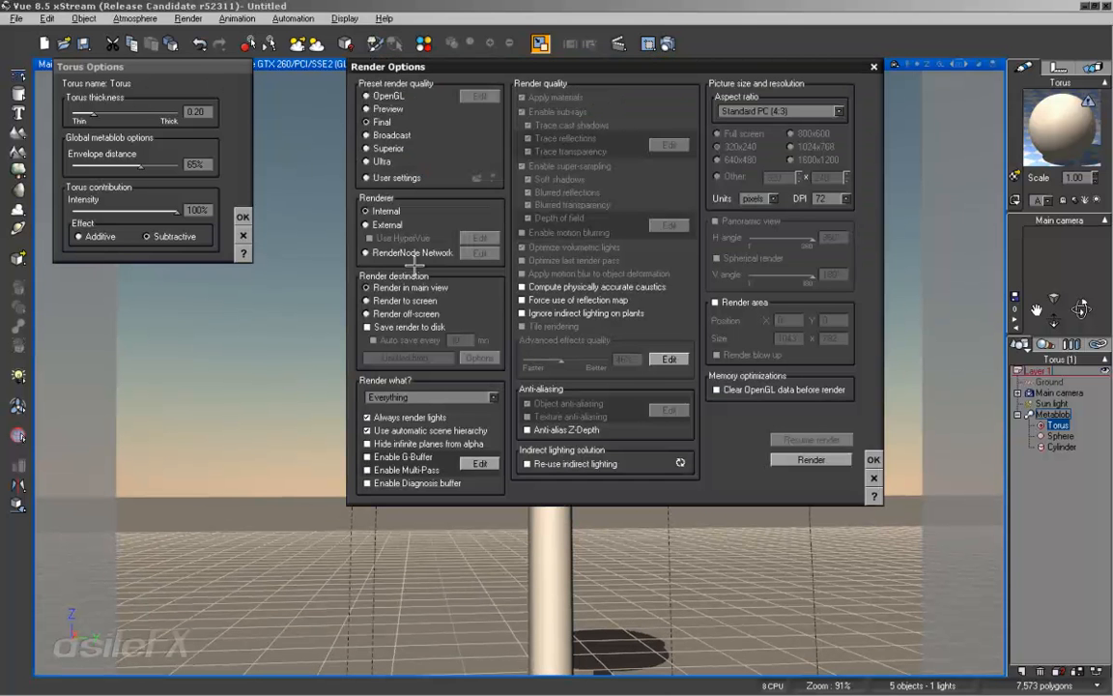
pyautogui.click(811, 459)
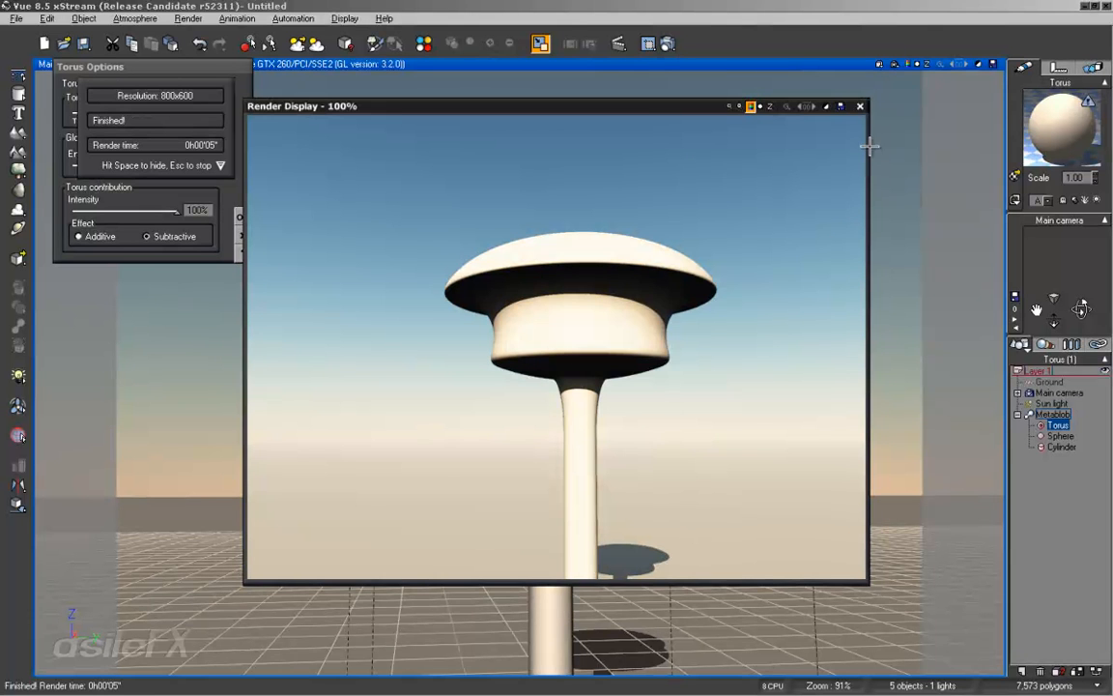
pyautogui.click(859, 106)
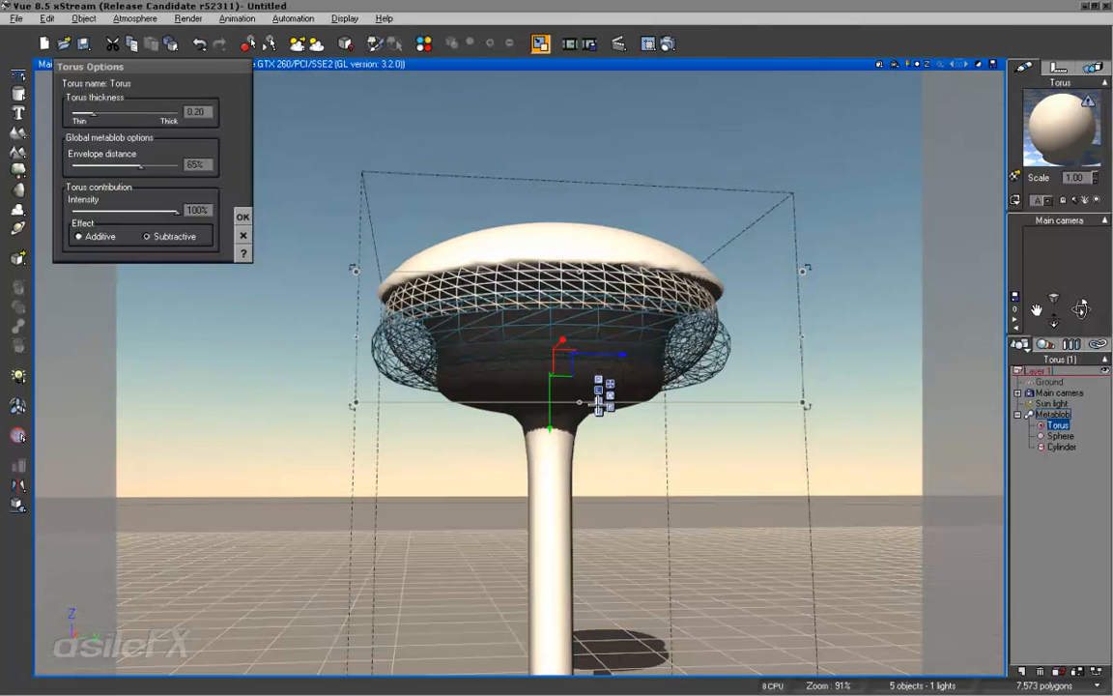
# Set the torus's effect back to Additive and duplicate the torus
pyautogui.click(611, 407)
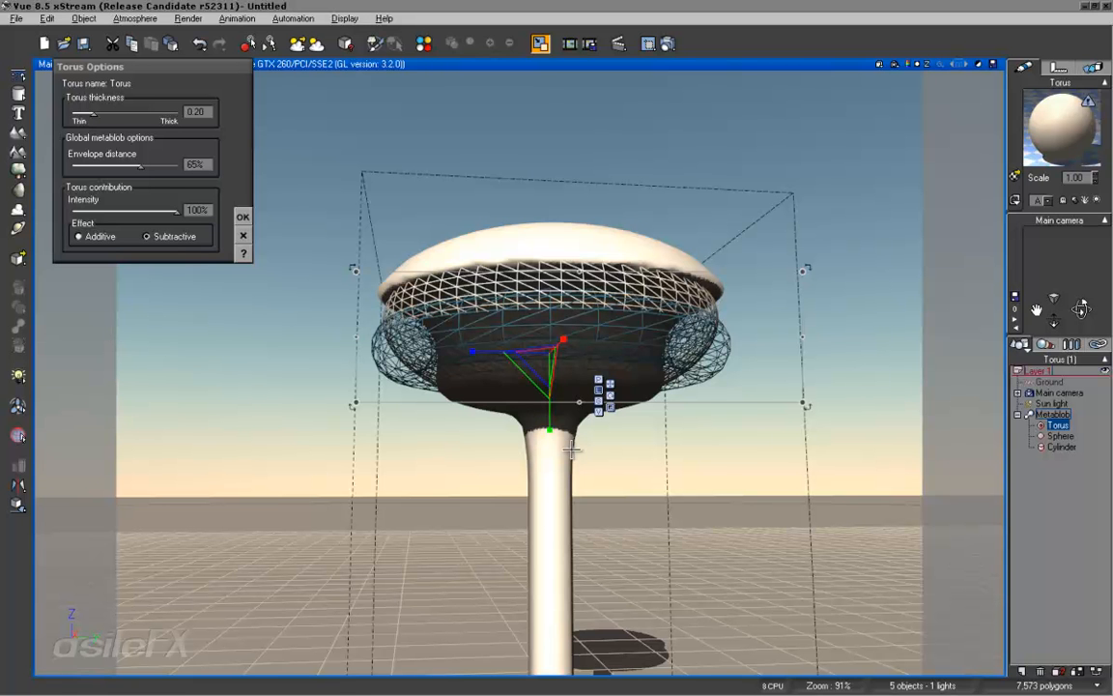
pyautogui.click(147, 236)
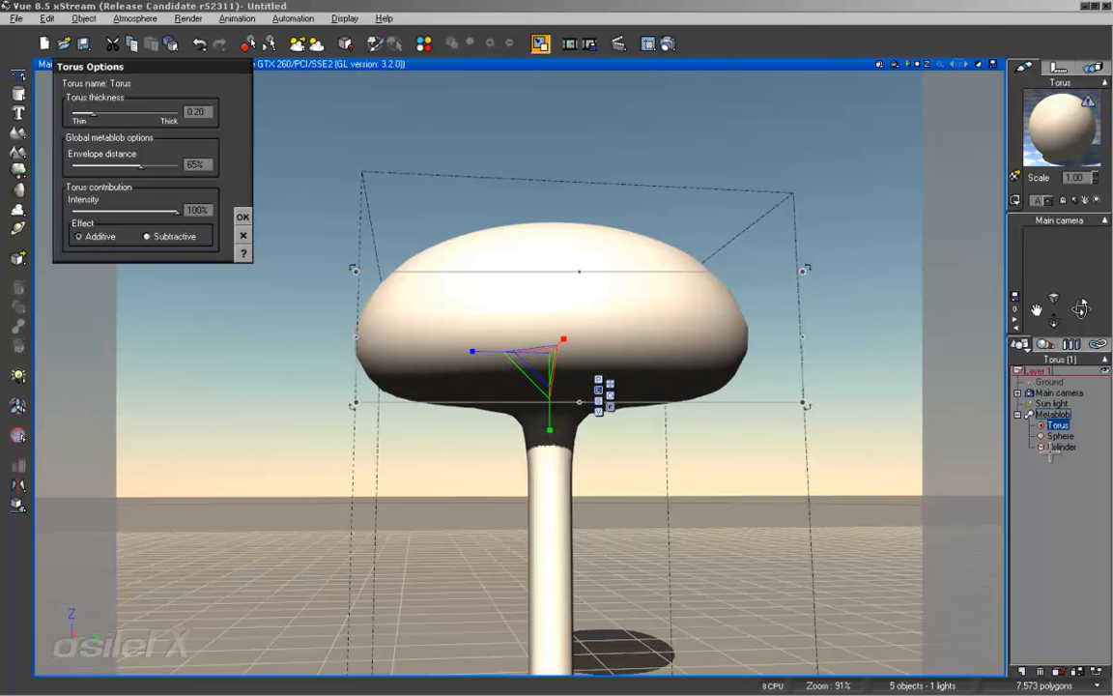
pyautogui.click(1058, 425)
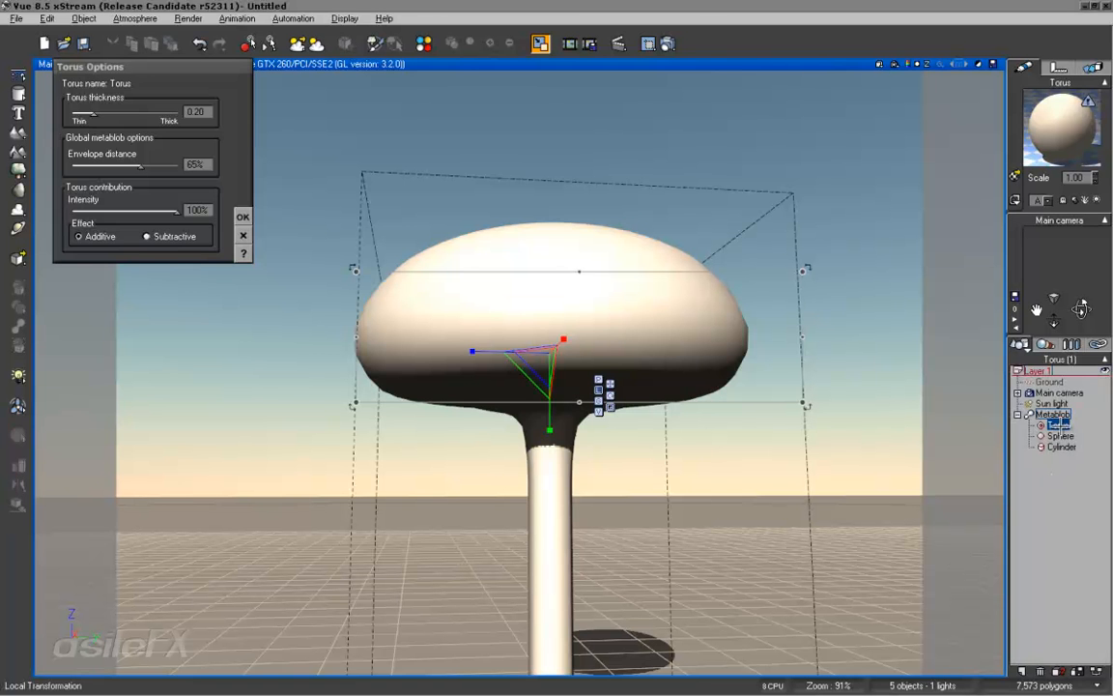
pyautogui.hotkey('ctrl', 'd')
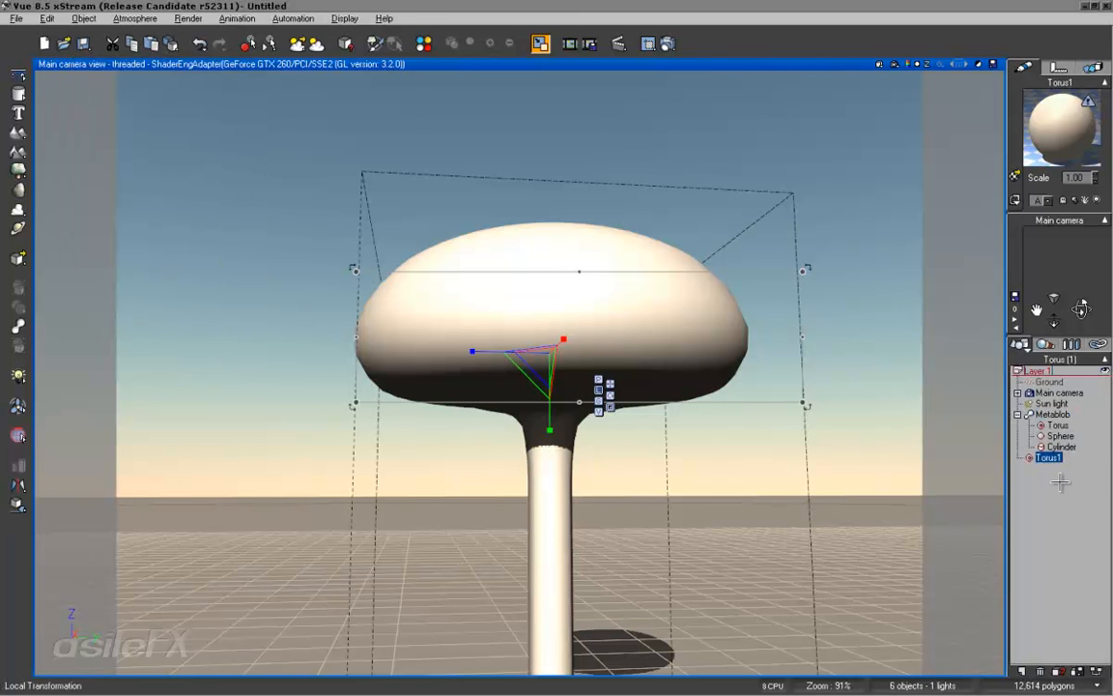
# Lower the duplicated torus to the underside of the cap and reduce its torus thickness
pyautogui.click(599, 411)
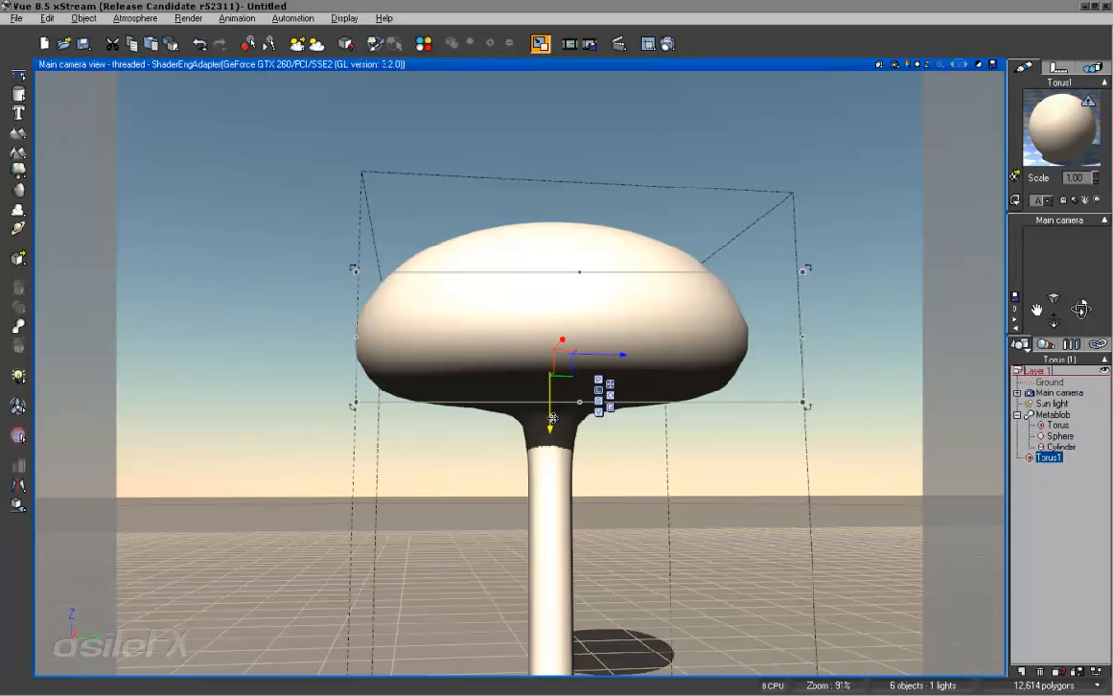
pyautogui.moveTo(547, 421); pyautogui.dragTo(548, 461)
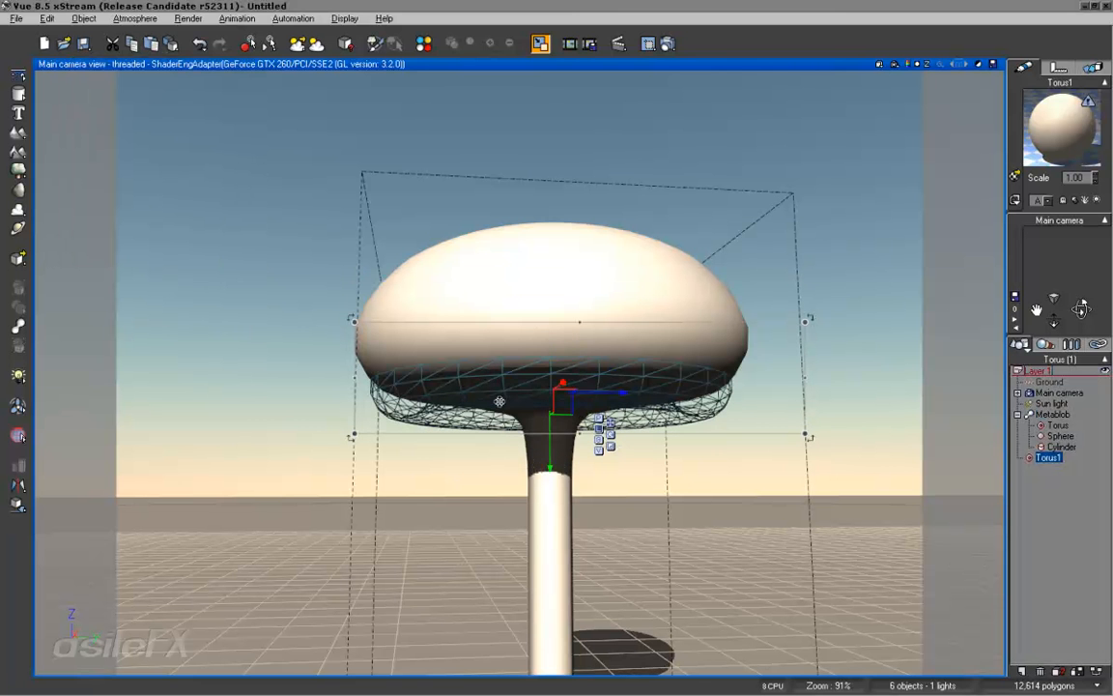
pyautogui.doubleClick(475, 377)
pyautogui.moveTo(85, 112); pyautogui.dragTo(80, 112)
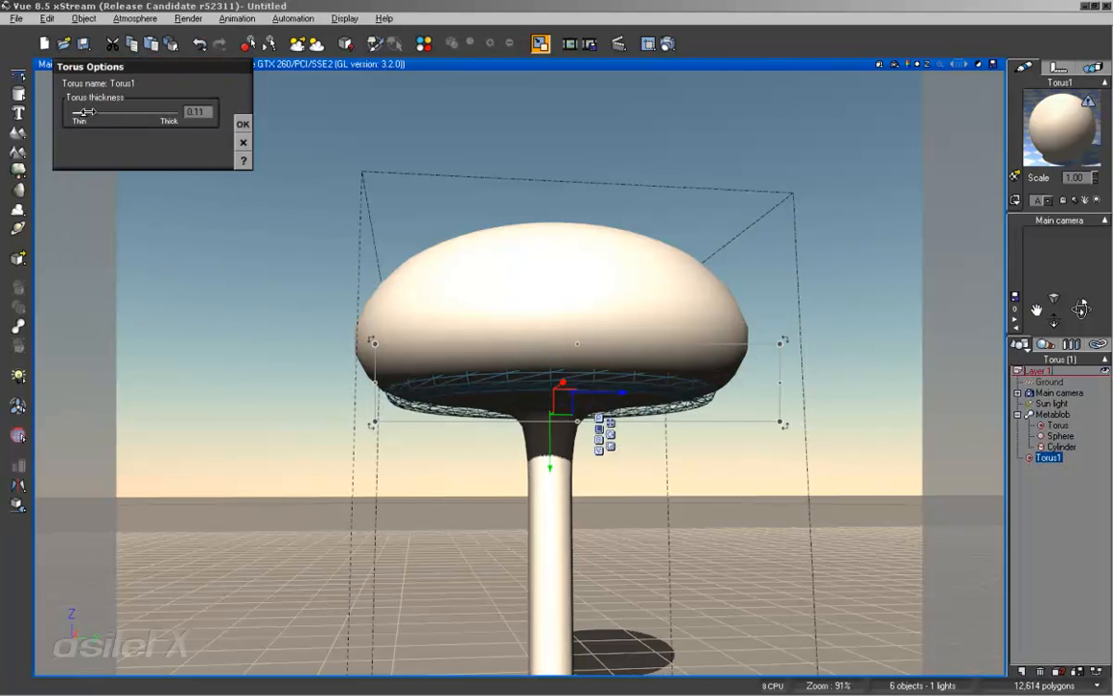
pyautogui.click(243, 124)
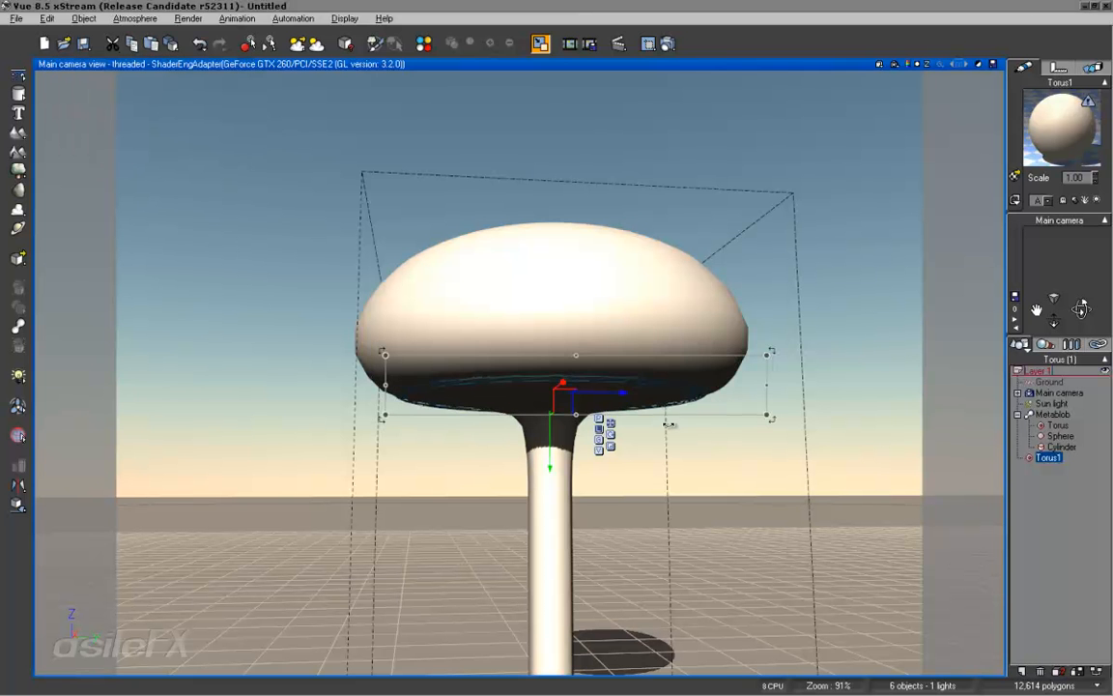
# Enlarge the thin torus to about the cap's width, stretching it vertically as well, and add it to the metablob
pyautogui.moveTo(548, 407); pyautogui.dragTo(572, 383)
pyautogui.moveTo(550, 467); pyautogui.dragTo(556, 519)
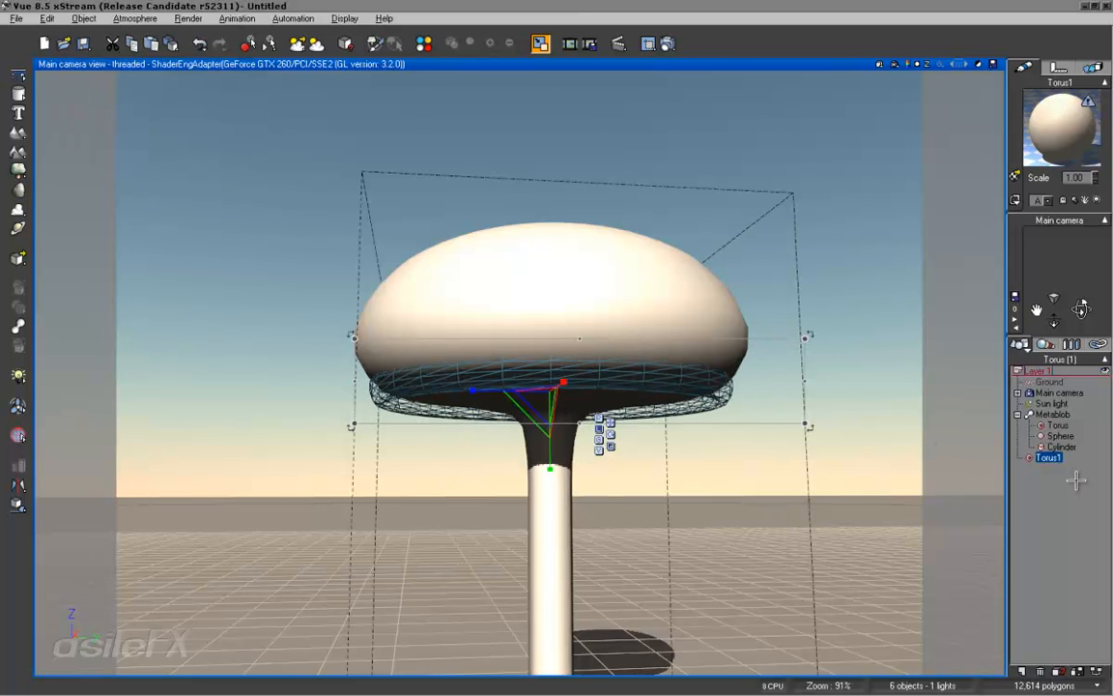
pyautogui.moveTo(1054, 460); pyautogui.dragTo(1055, 416)
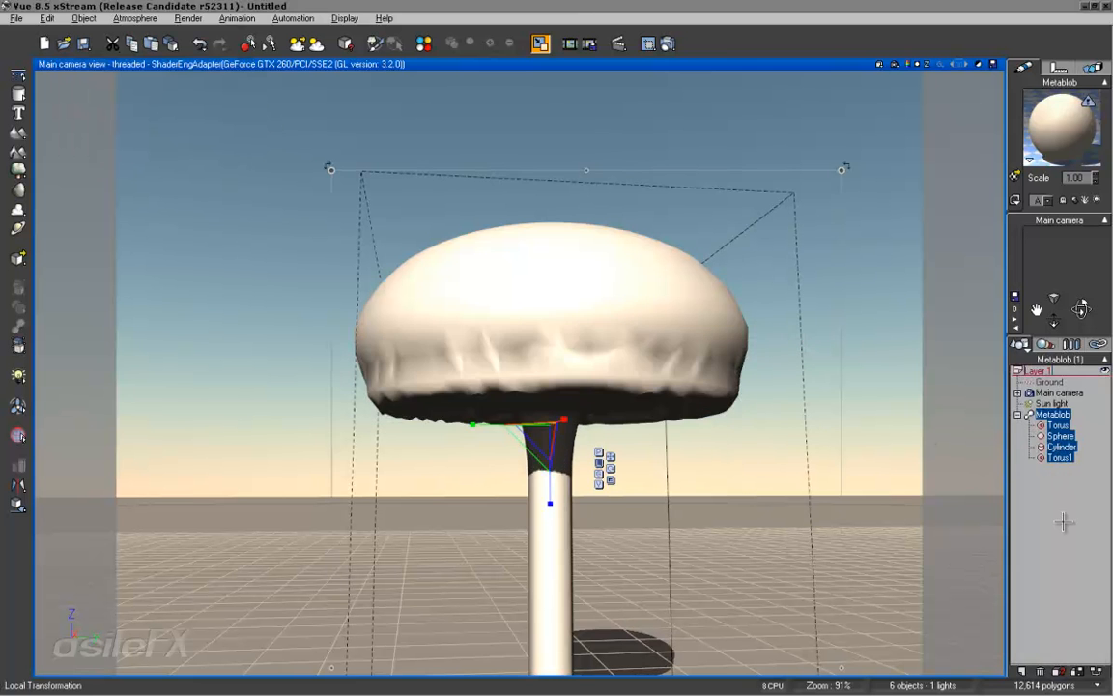
# Raise the second torus slightly inside the metablob
pyautogui.click(1061, 458)
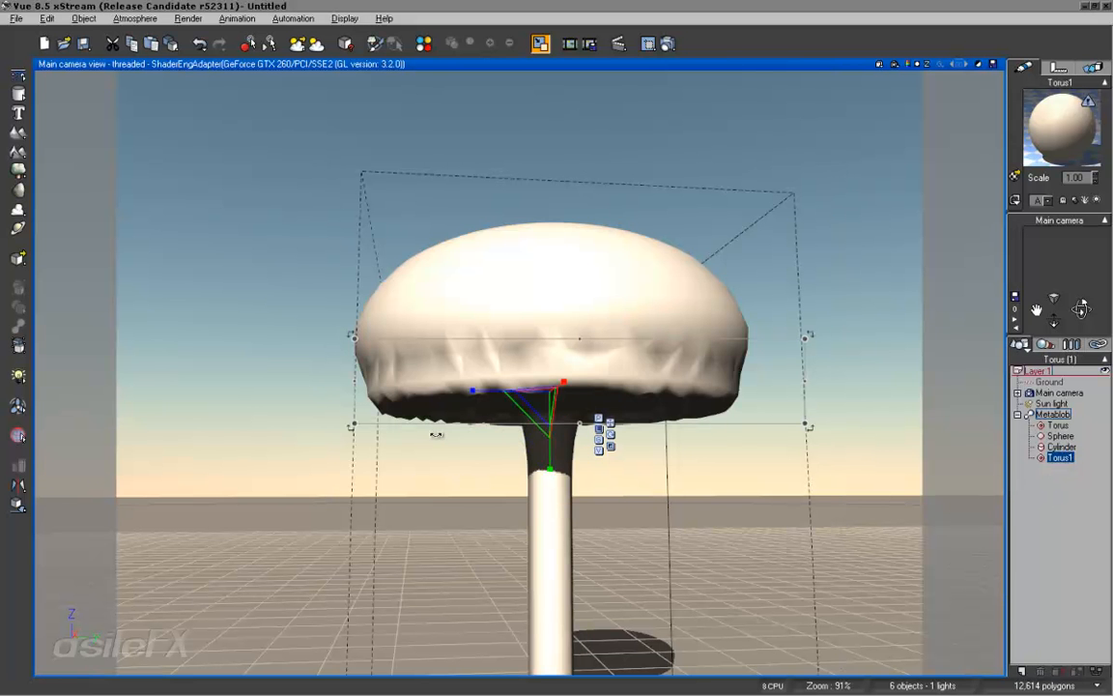
pyautogui.moveTo(548, 454); pyautogui.dragTo(553, 470)
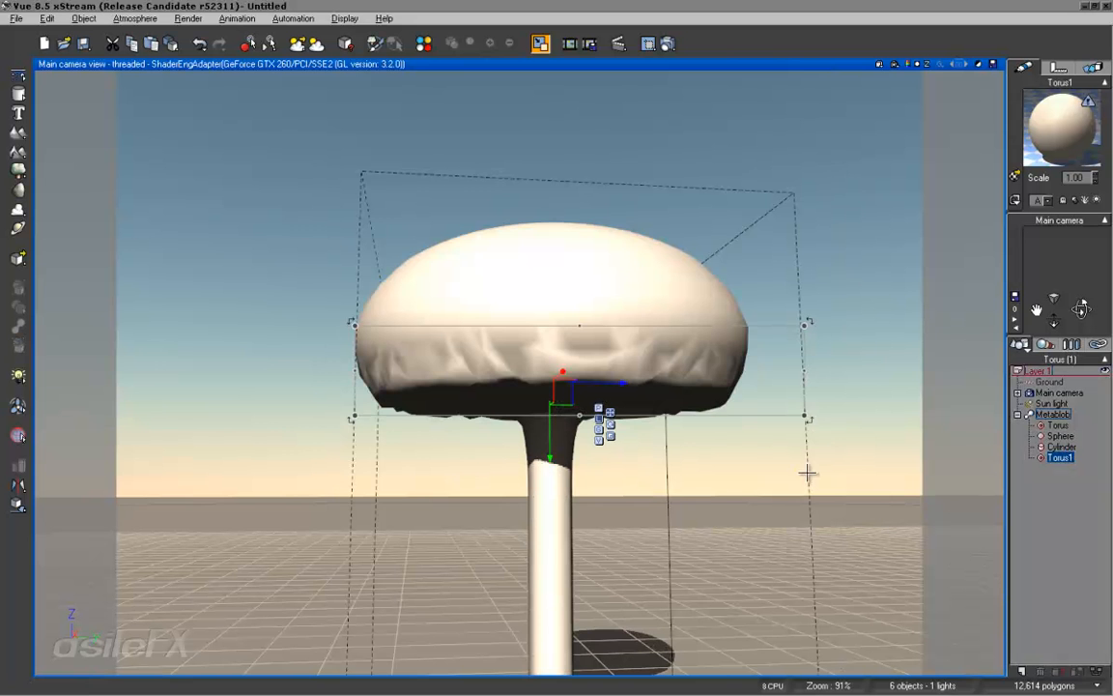
# Examine the whole mushroom and the shape of the stem's lower end up close
pyautogui.moveTo(1083, 308); pyautogui.dragTo(1054, 360)
pyautogui.moveTo(729, 513); pyautogui.dragTo(727, 434, button='right')
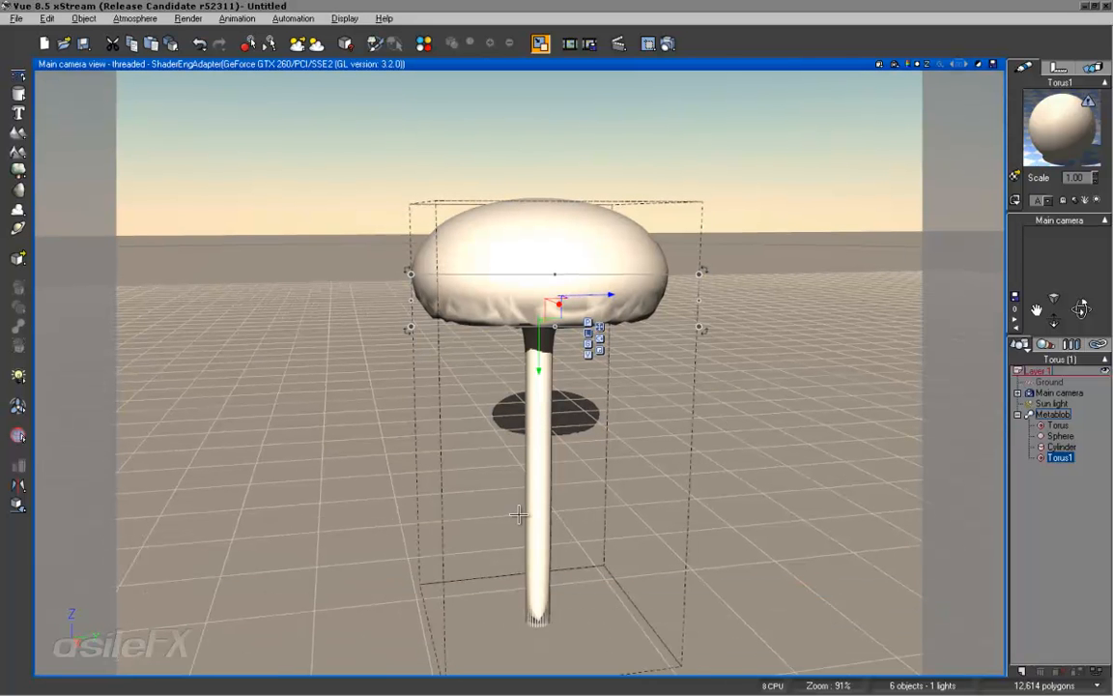
pyautogui.moveTo(1036, 310); pyautogui.dragTo(1034, 267)
pyautogui.moveTo(740, 416); pyautogui.dragTo(751, 371, button='right')
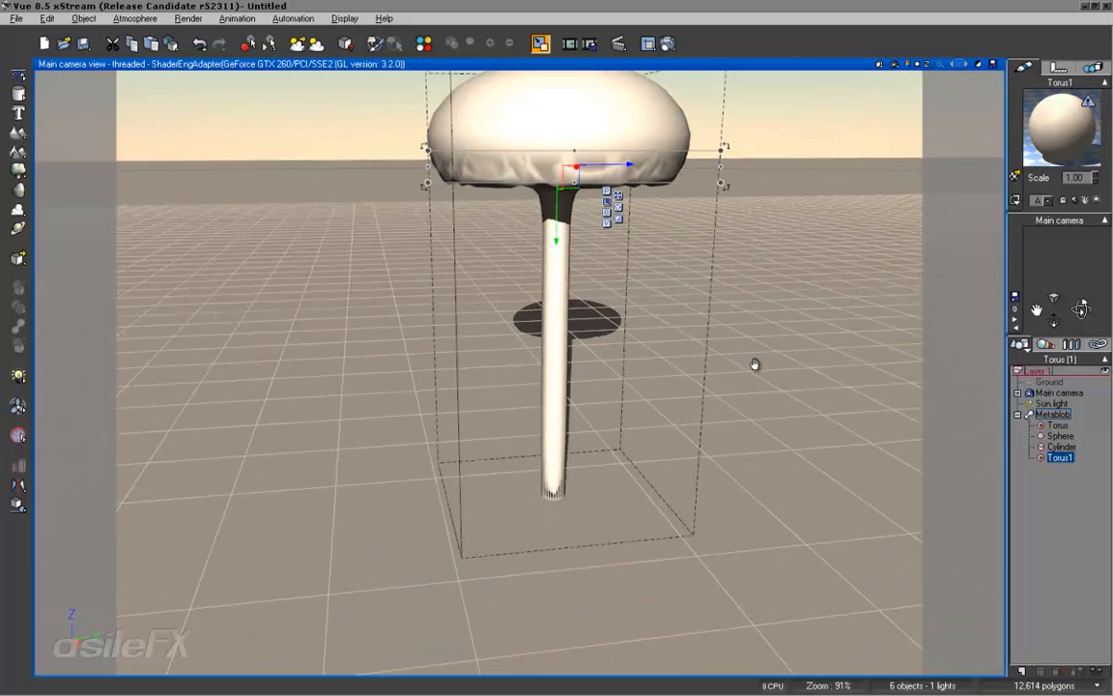
pyautogui.moveTo(761, 328); pyautogui.dragTo(746, 369, button='right')
pyautogui.moveTo(778, 486); pyautogui.dragTo(557, 444, button='right')
pyautogui.scroll(5, 699, 457)
pyautogui.scroll(-3, 698, 458)
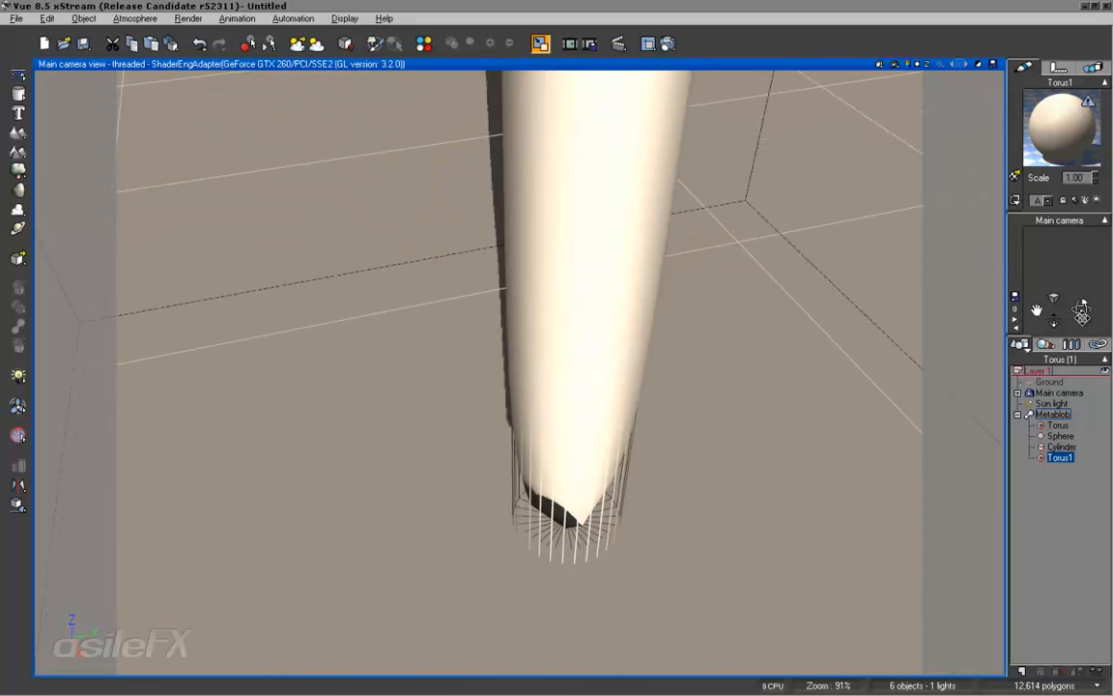
# Select the stem cylinder inside the metablob and duplicate it
pyautogui.click(1063, 447)
pyautogui.scroll(-5, 538, 519)
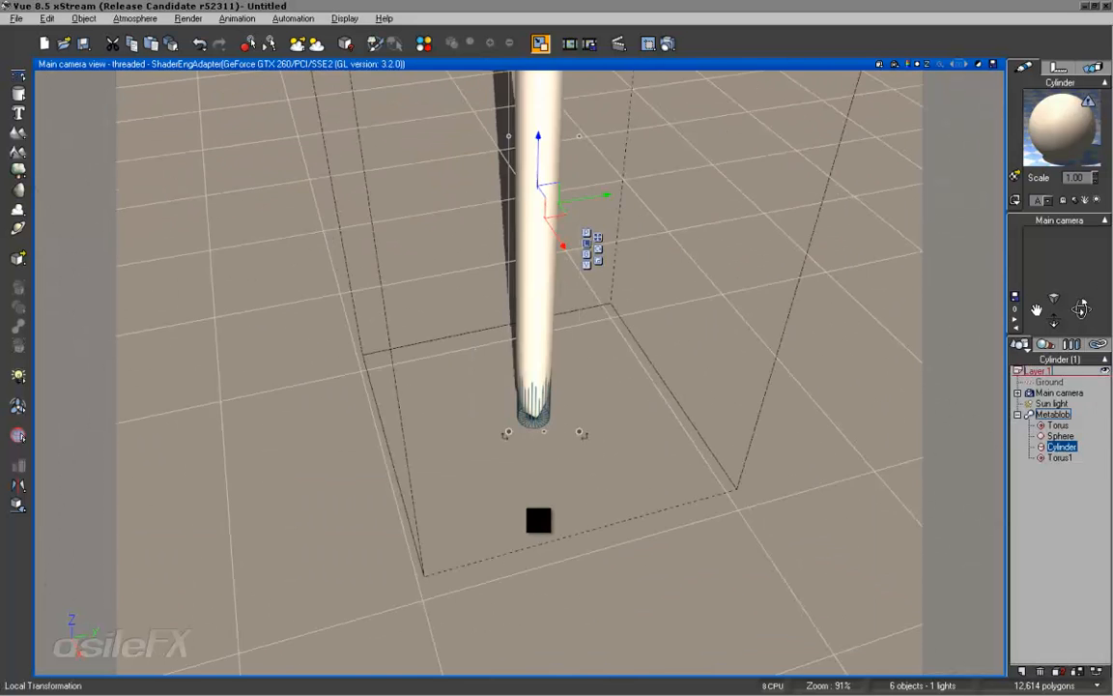
pyautogui.scroll(-4, 538, 520)
pyautogui.moveTo(611, 332); pyautogui.dragTo(633, 420, button='right')
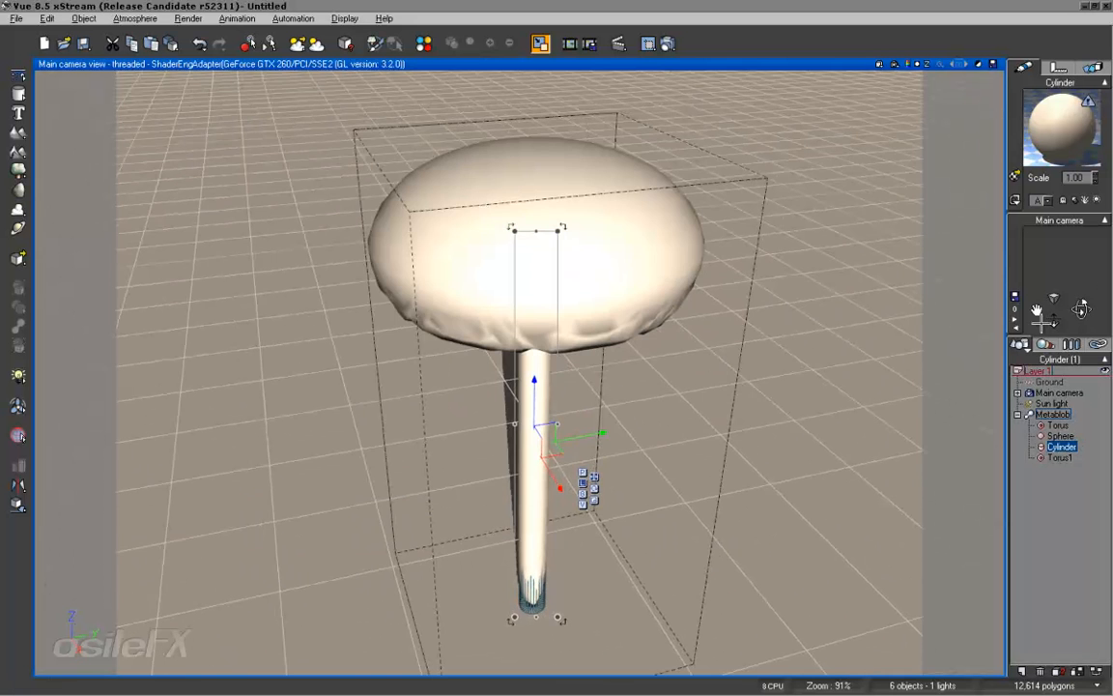
pyautogui.moveTo(1082, 310); pyautogui.dragTo(539, 492)
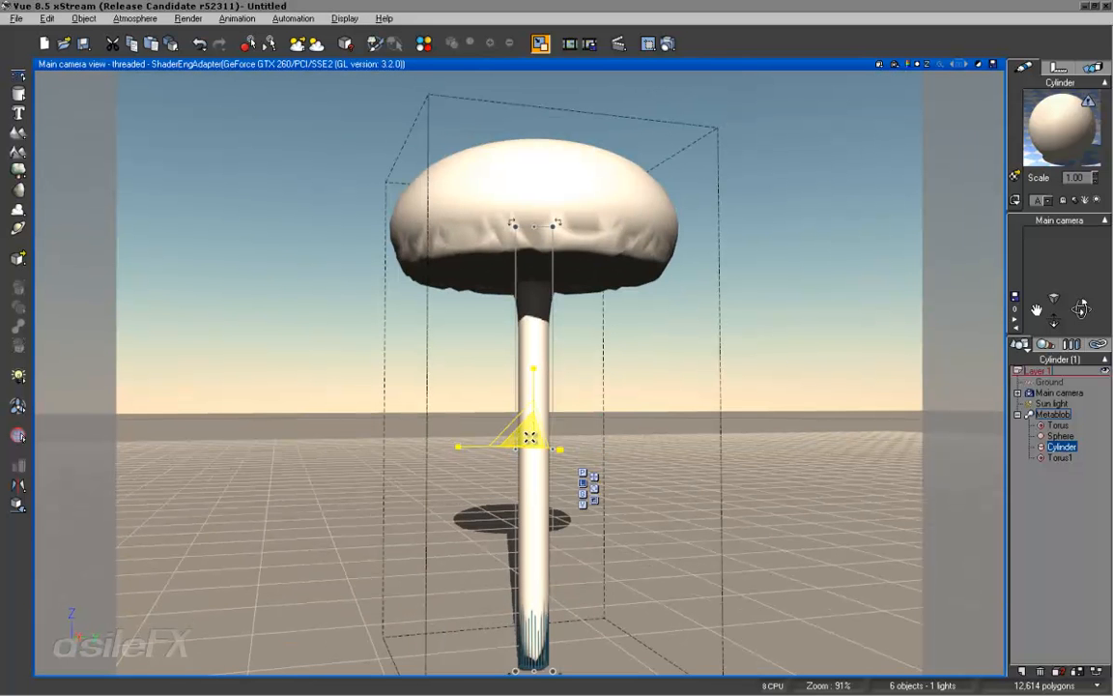
pyautogui.moveTo(515, 438); pyautogui.dragTo(467, 398)
pyautogui.moveTo(713, 443); pyautogui.dragTo(712, 410, button='right')
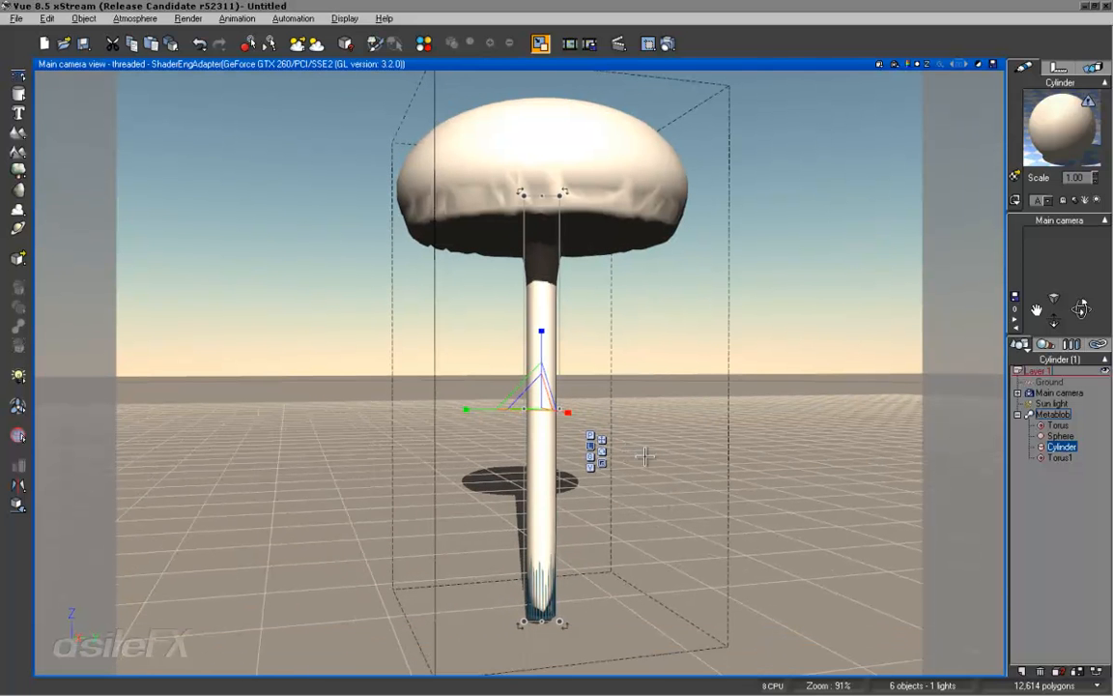
pyautogui.hotkey('ctrl', 'd')
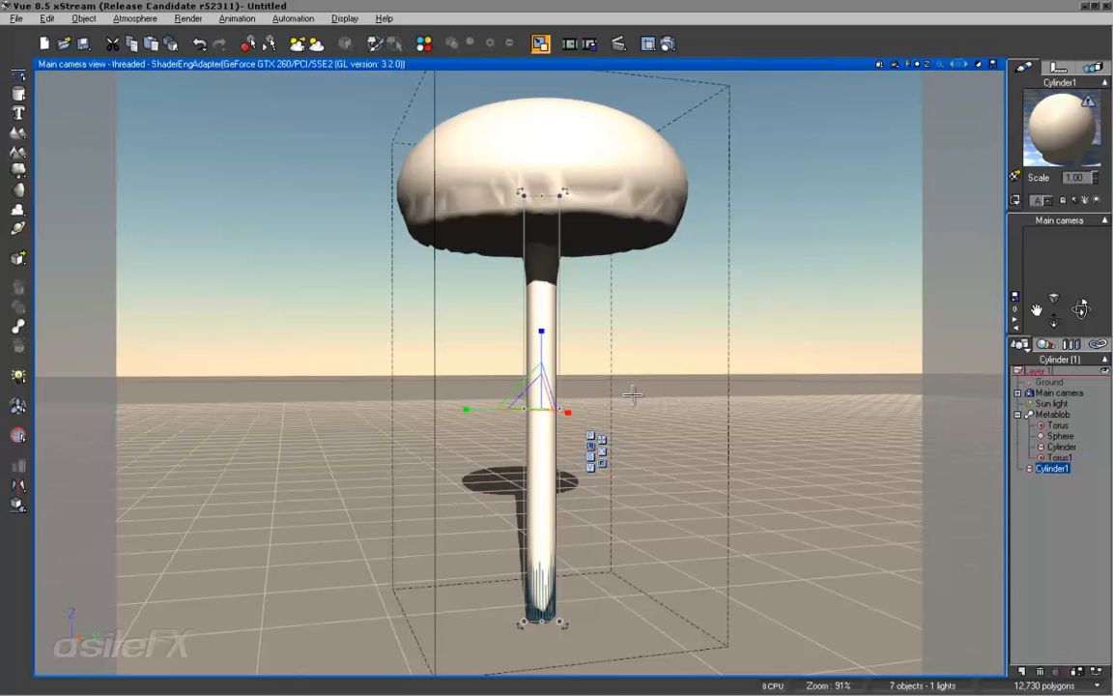
# Shorten the duplicated cylinder vertically and lower it to the foot of the stem
pyautogui.moveTo(545, 353); pyautogui.dragTo(544, 405)
pyautogui.press('w')
pyautogui.moveTo(544, 348); pyautogui.dragTo(539, 533)
# Add the short cylinder to the metablob and fine-tune its position and size at the foot of the stem
pyautogui.moveTo(1061, 468); pyautogui.dragTo(1063, 458)
pyautogui.click(1063, 493)
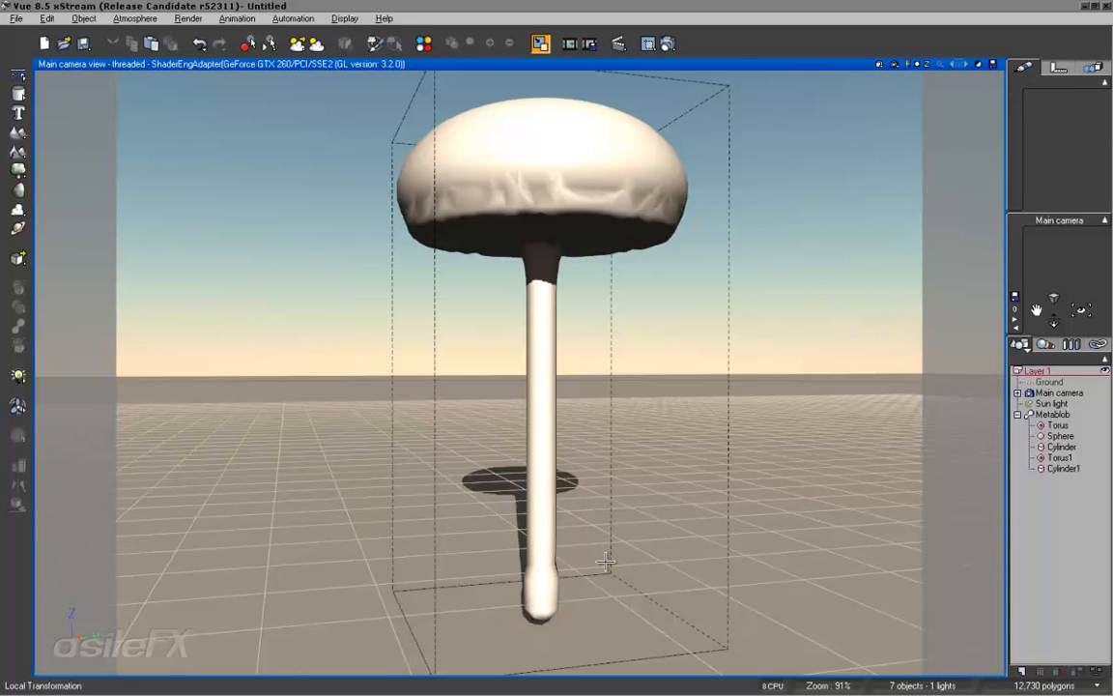
pyautogui.click(1063, 468)
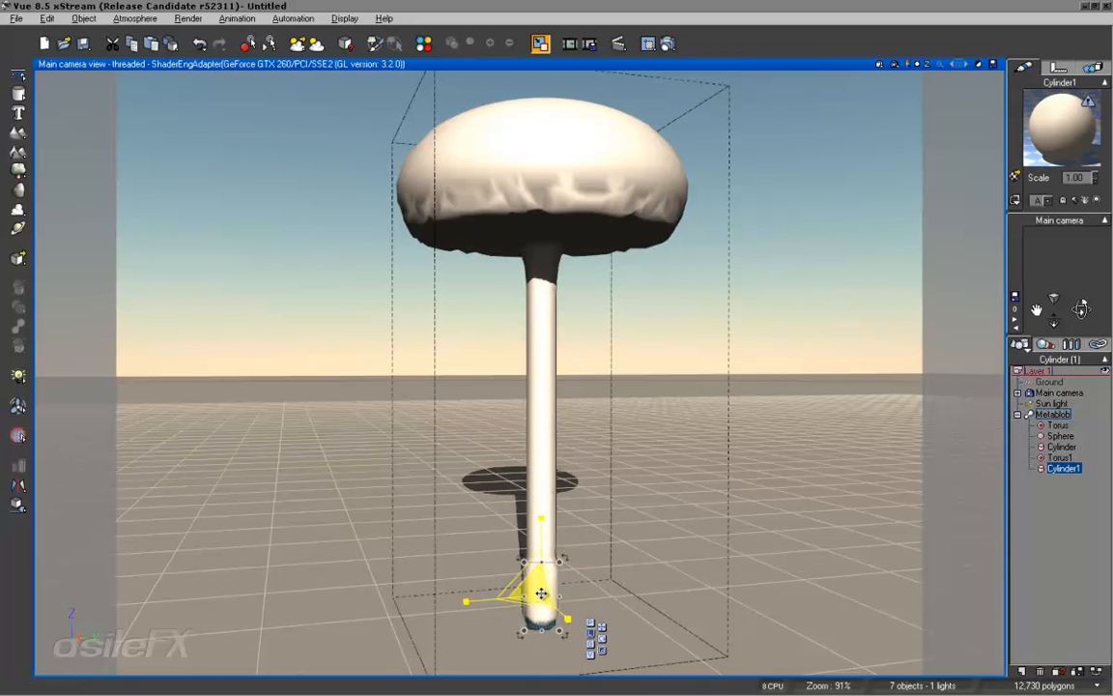
pyautogui.moveTo(537, 594)
pyautogui.mouseDown()
pyautogui.moveTo(551, 587)
pyautogui.moveTo(537, 597)
pyautogui.mouseUp()
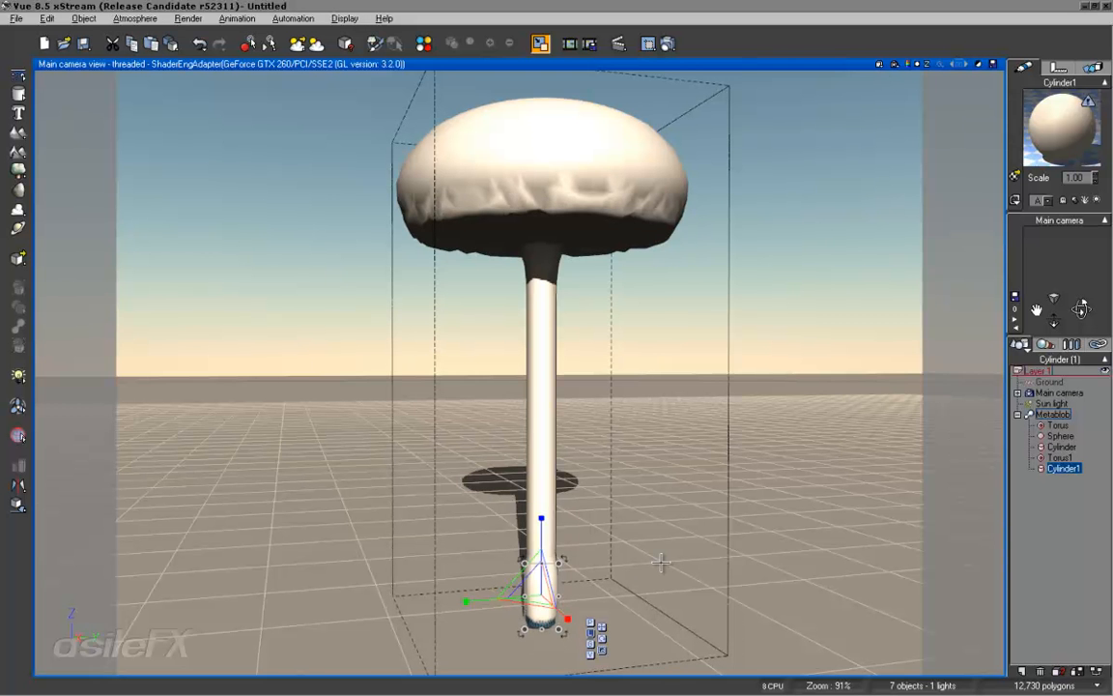
# Replace the short foot cylinder with a sphere using Replace By (Fit Object) and lower the sphere slightly
pyautogui.moveTo(1084, 308); pyautogui.dragTo(565, 506)
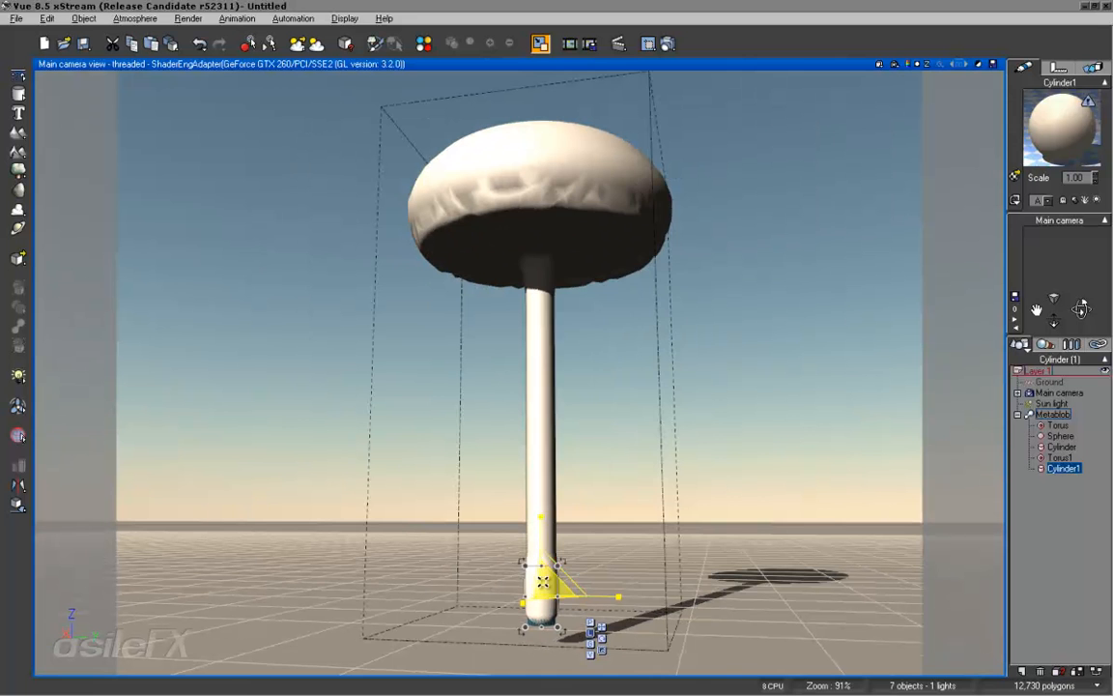
pyautogui.rightClick(544, 580)
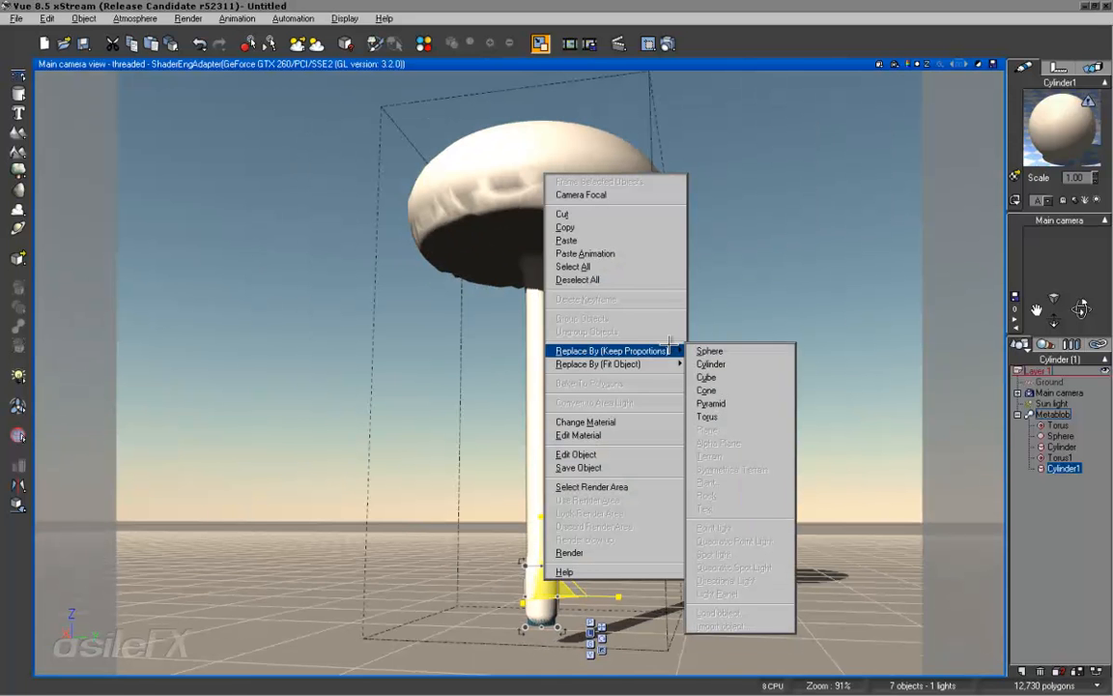
pyautogui.moveTo(661, 363)
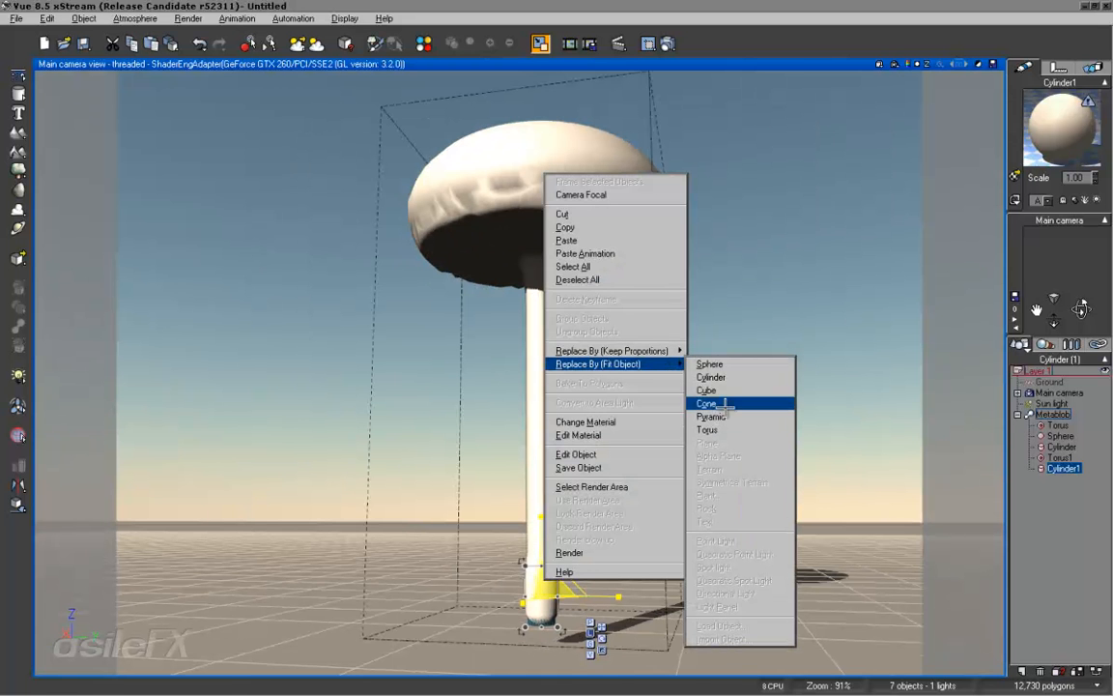
pyautogui.click(715, 365)
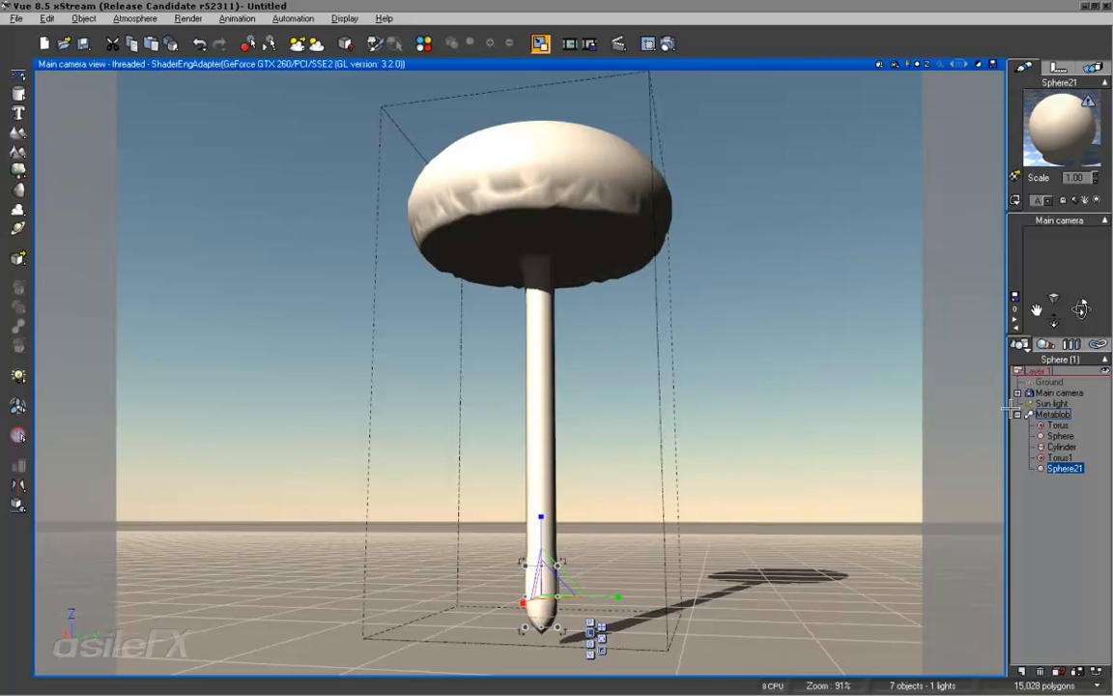
pyautogui.moveTo(576, 513); pyautogui.dragTo(651, 484, button='right')
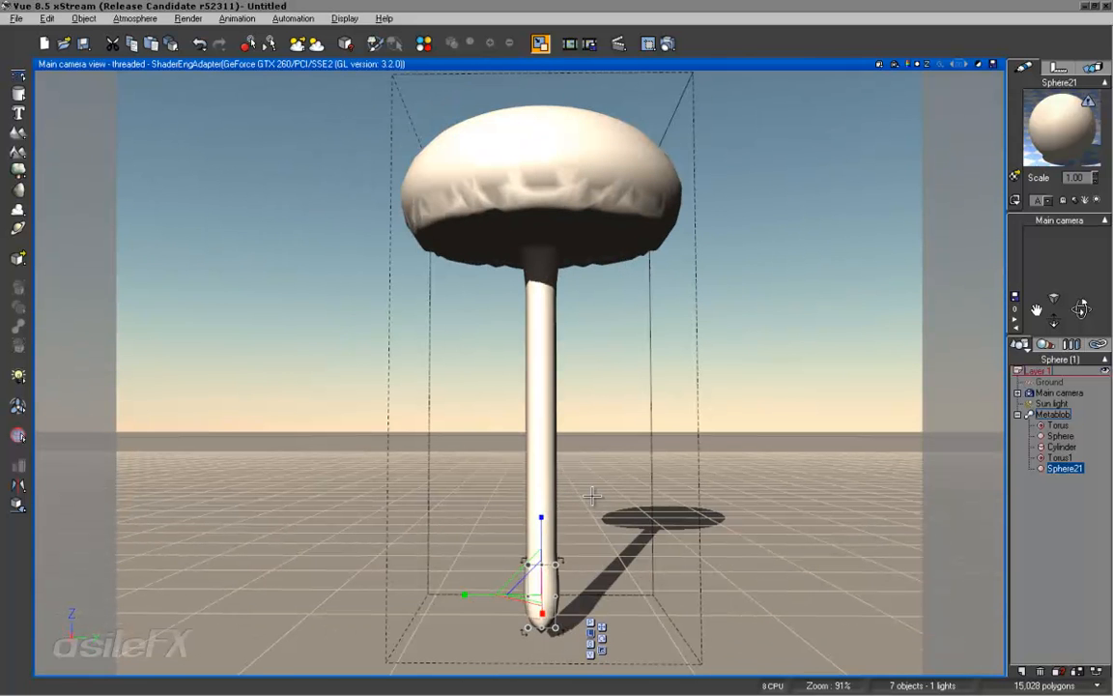
pyautogui.moveTo(541, 522); pyautogui.dragTo(543, 537)
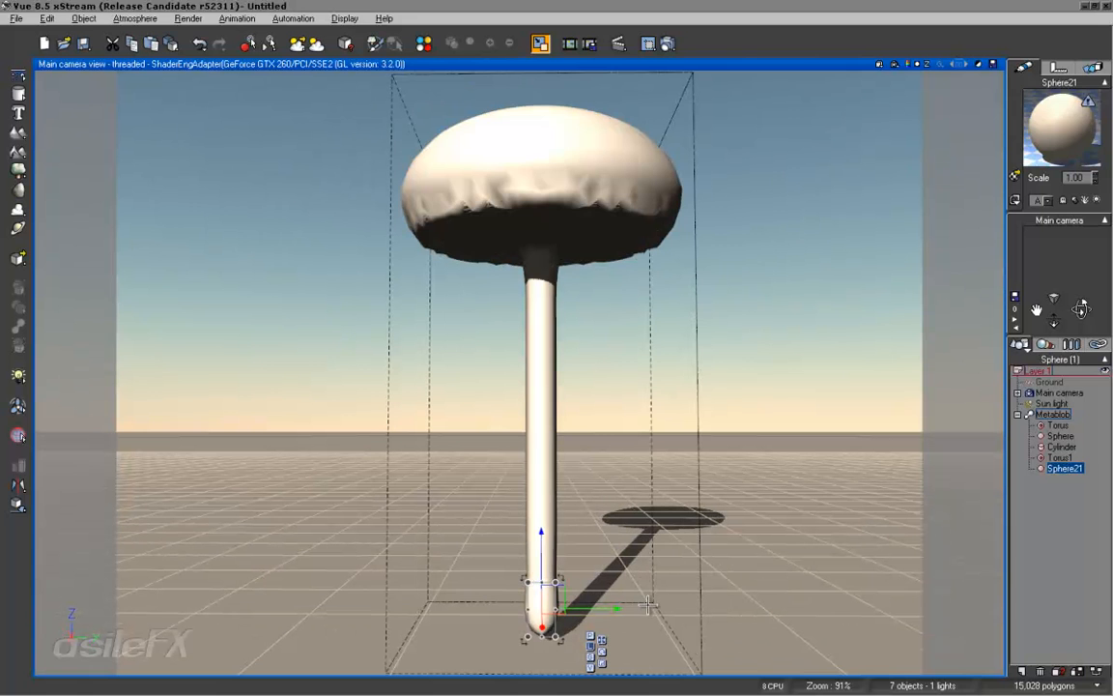
# Deselect all objects, render a test image of the whole mushroom and close the finished render
pyautogui.click(964, 444)
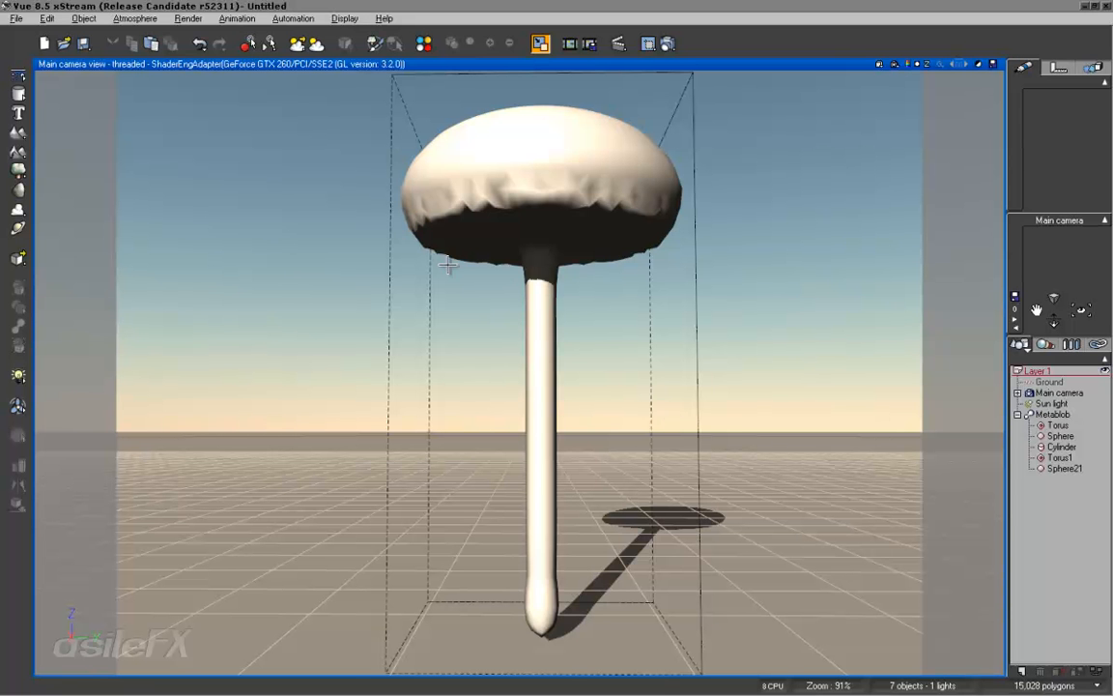
pyautogui.moveTo(1037, 307); pyautogui.dragTo(1039, 329)
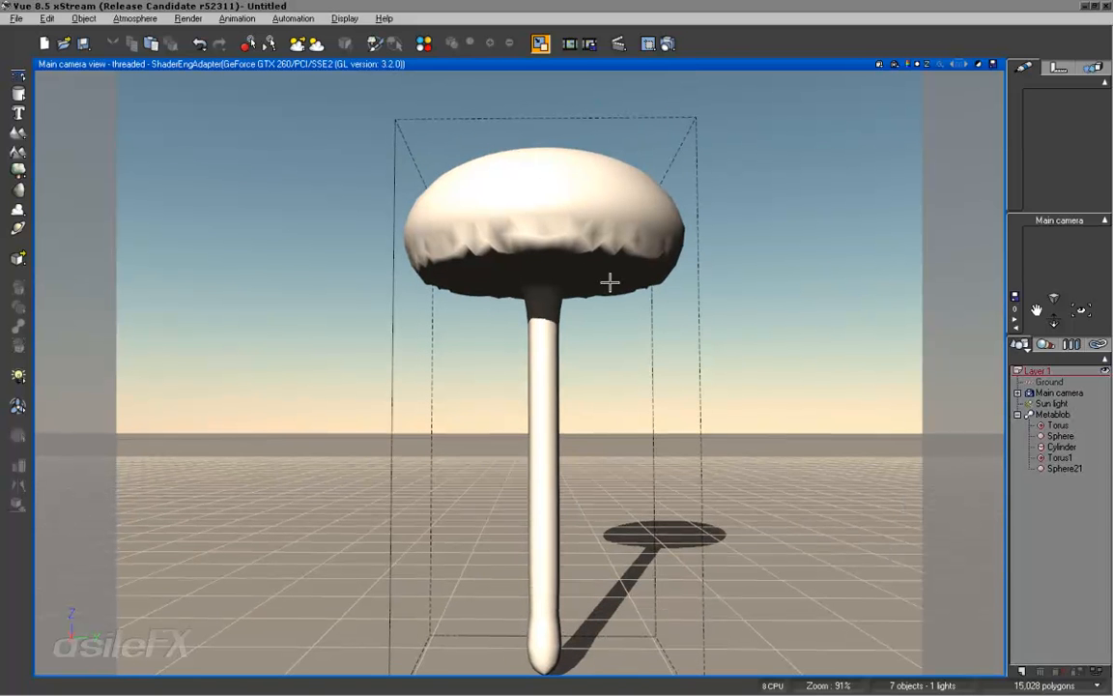
pyautogui.click(667, 44)
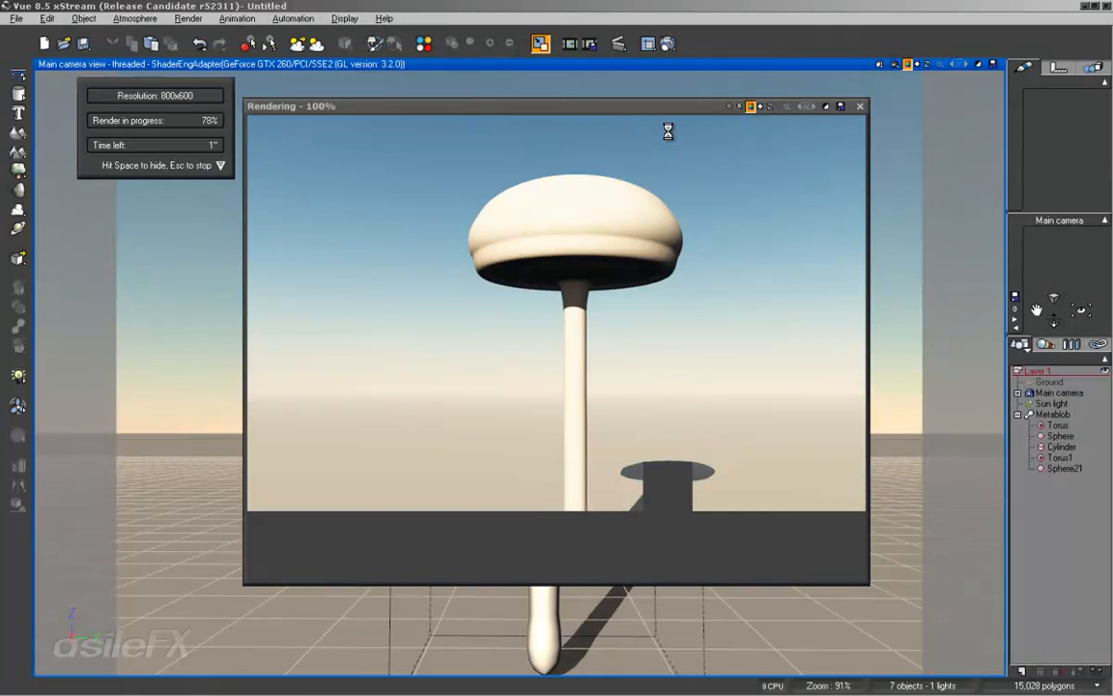
pyautogui.click(860, 106)
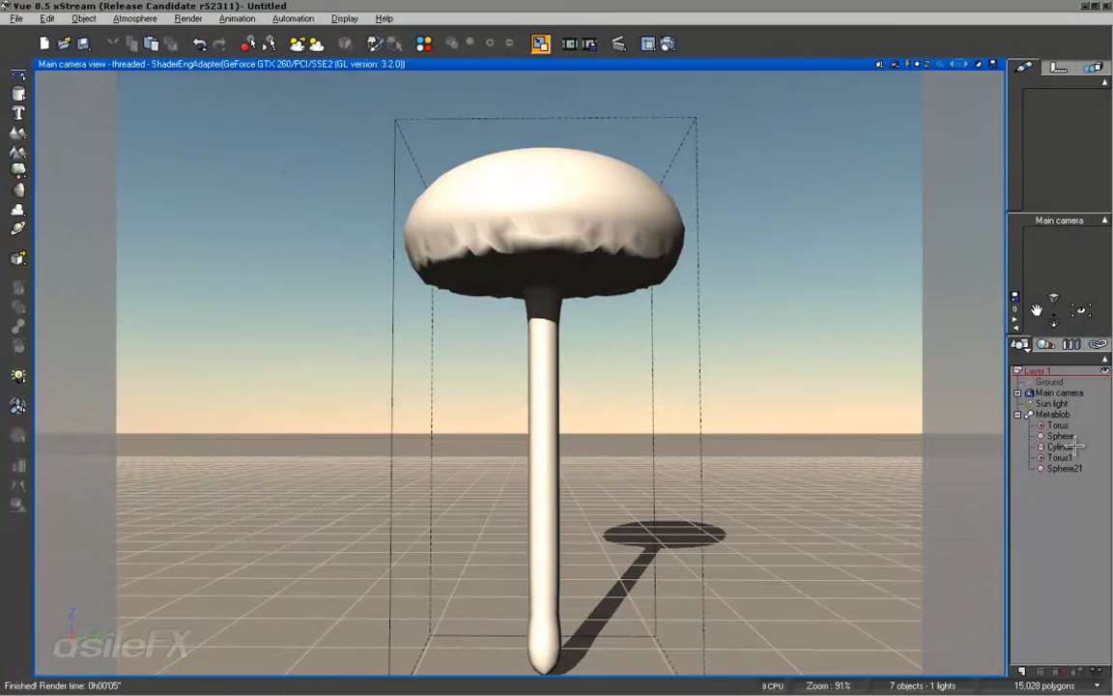
# Select the original cap torus in the metablob and make it slightly smaller
pyautogui.click(1058, 425)
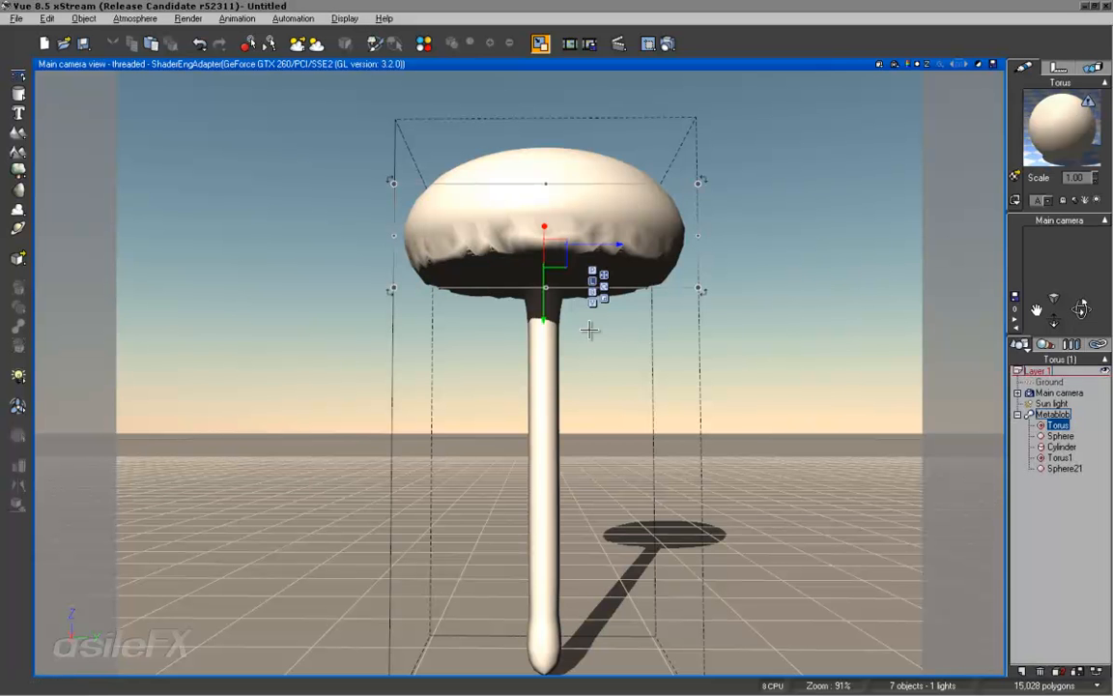
pyautogui.moveTo(1088, 307); pyautogui.dragTo(561, 508)
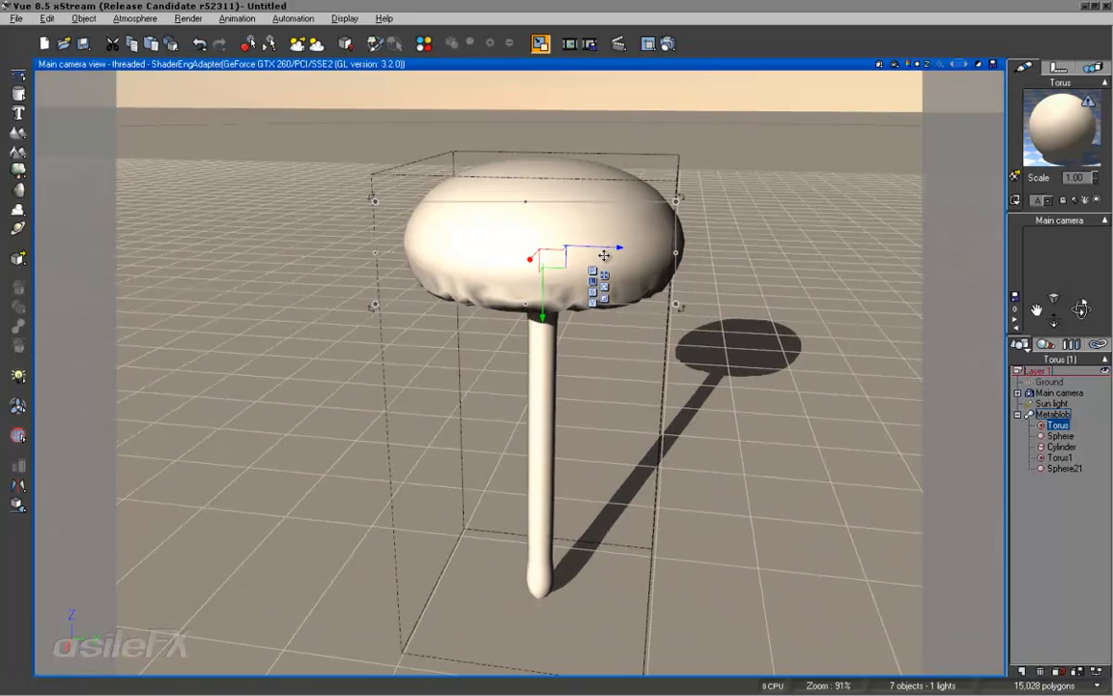
pyautogui.moveTo(556, 235)
pyautogui.mouseDown()
pyautogui.moveTo(542, 238)
pyautogui.moveTo(572, 229)
pyautogui.moveTo(586, 274)
pyautogui.moveTo(543, 316)
pyautogui.moveTo(543, 300)
pyautogui.mouseUp()
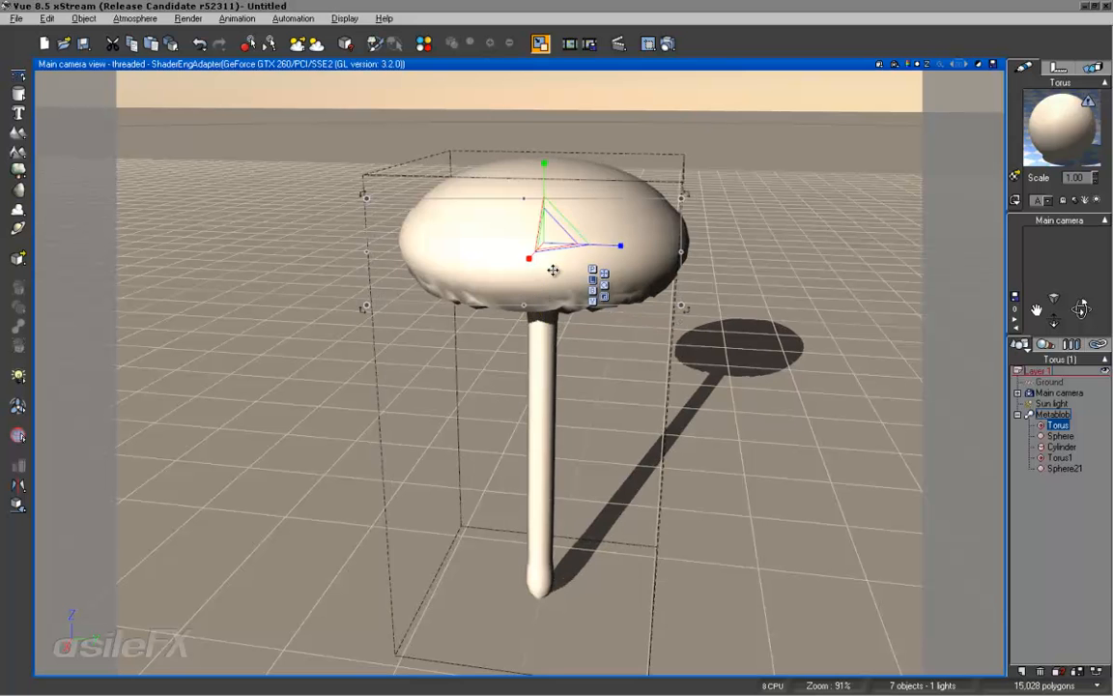
pyautogui.moveTo(550, 235); pyautogui.dragTo(542, 241)
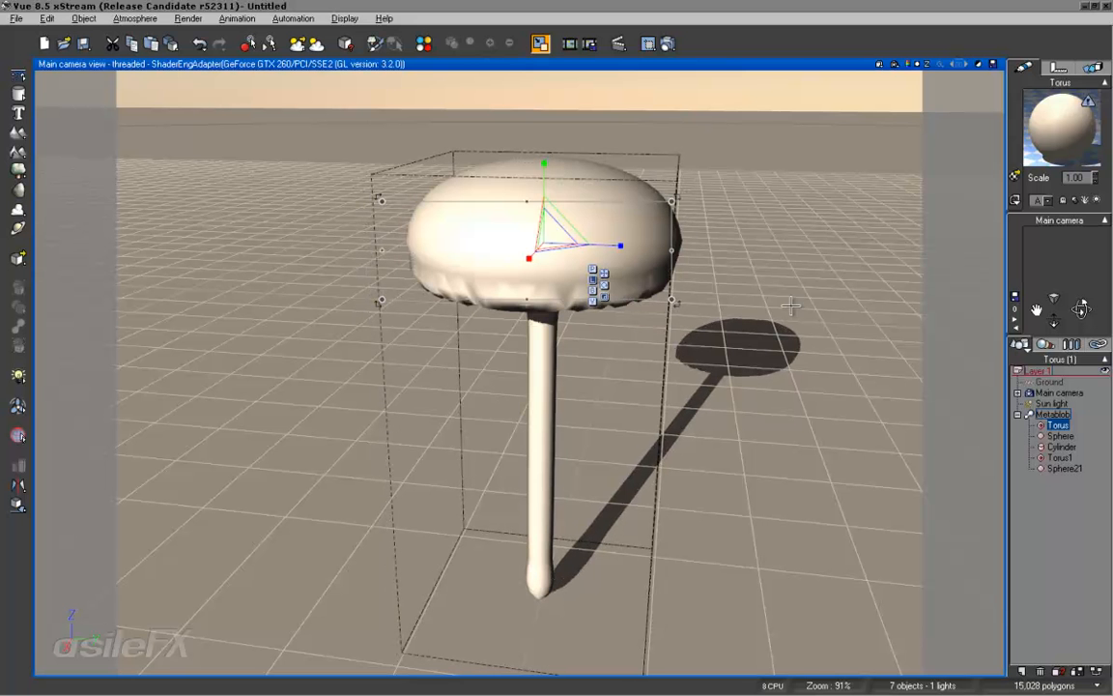
# Flatten the lower rim torus, Torus1, vertically and fine-tune its height under the cap
pyautogui.click(1060, 458)
pyautogui.moveTo(544, 191); pyautogui.dragTo(544, 171)
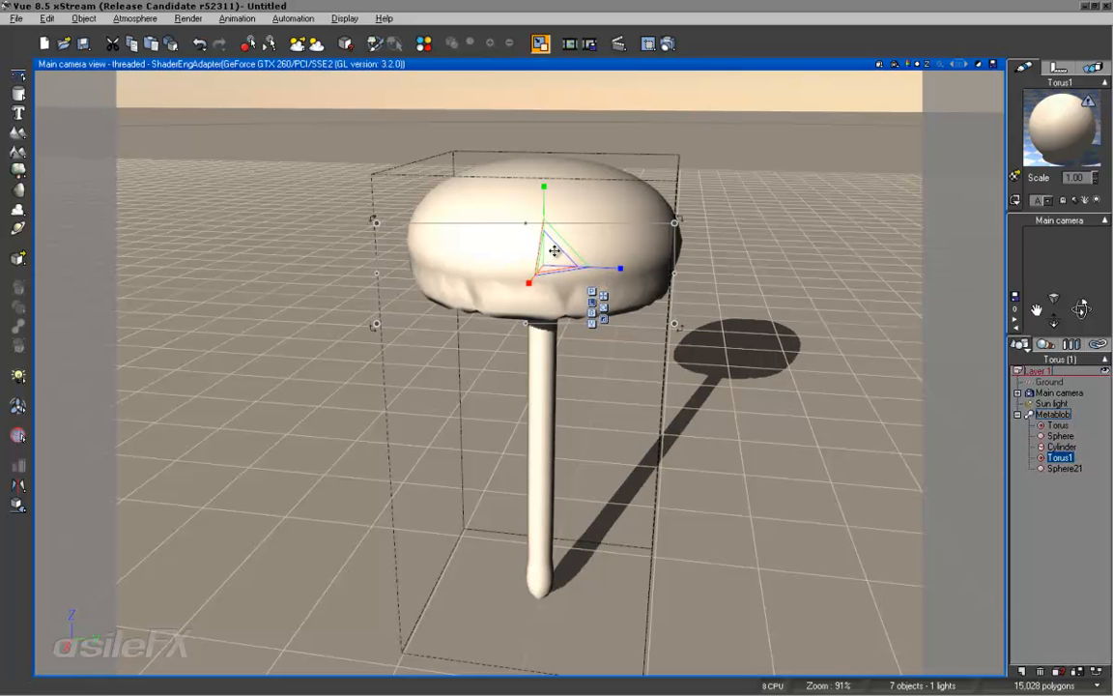
pyautogui.moveTo(1084, 309); pyautogui.dragTo(545, 495)
pyautogui.moveTo(542, 332); pyautogui.dragTo(552, 464)
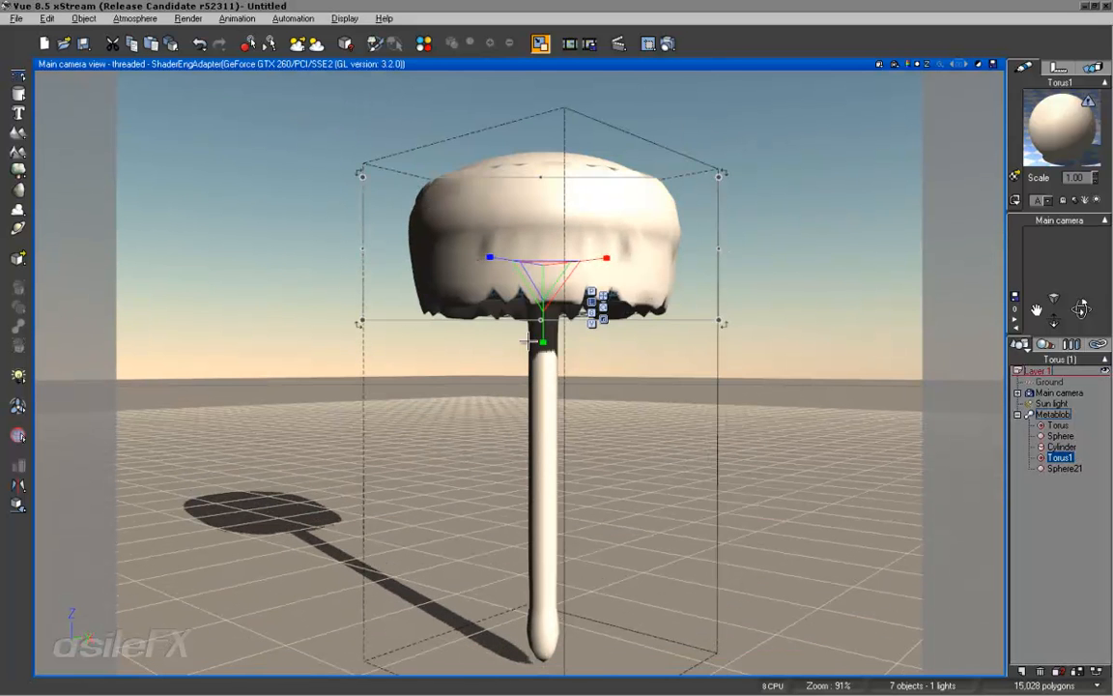
pyautogui.moveTo(539, 335)
pyautogui.mouseDown()
pyautogui.moveTo(542, 316)
pyautogui.moveTo(541, 335)
pyautogui.mouseUp()
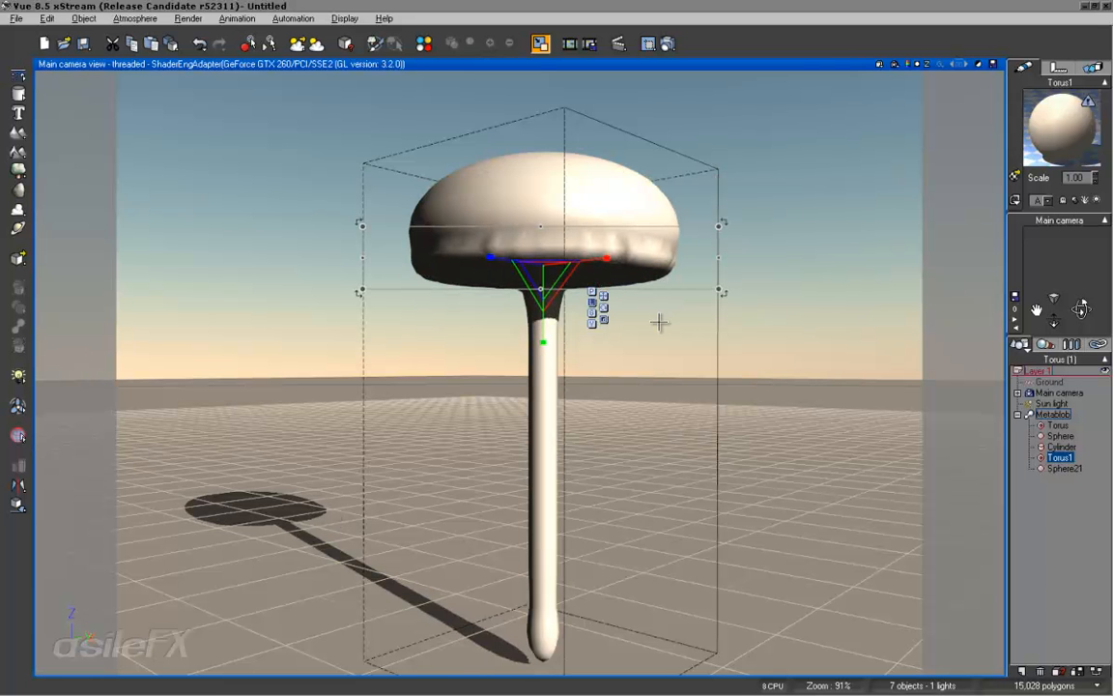
pyautogui.click(601, 295)
pyautogui.moveTo(545, 322); pyautogui.dragTo(545, 326)
pyautogui.moveTo(549, 515); pyautogui.dragTo(523, 517, button='right')
pyautogui.moveTo(666, 308); pyautogui.dragTo(671, 257, button='right')
# Select the cap's sphere inside the metablob and scale it down uniformly
pyautogui.moveTo(1036, 307); pyautogui.dragTo(1036, 364)
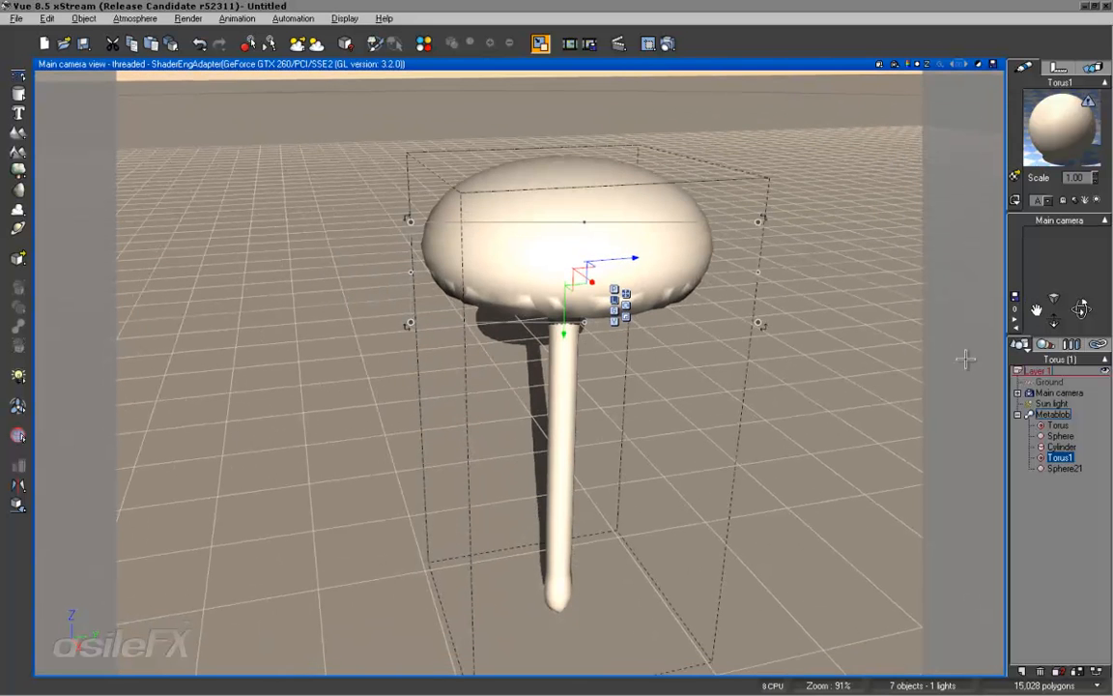
pyautogui.moveTo(1081, 308); pyautogui.dragTo(533, 514)
pyautogui.keyDown('ctrl'); pyautogui.moveTo(649, 368); pyautogui.dragTo(647, 286, button='right'); pyautogui.keyUp('ctrl')
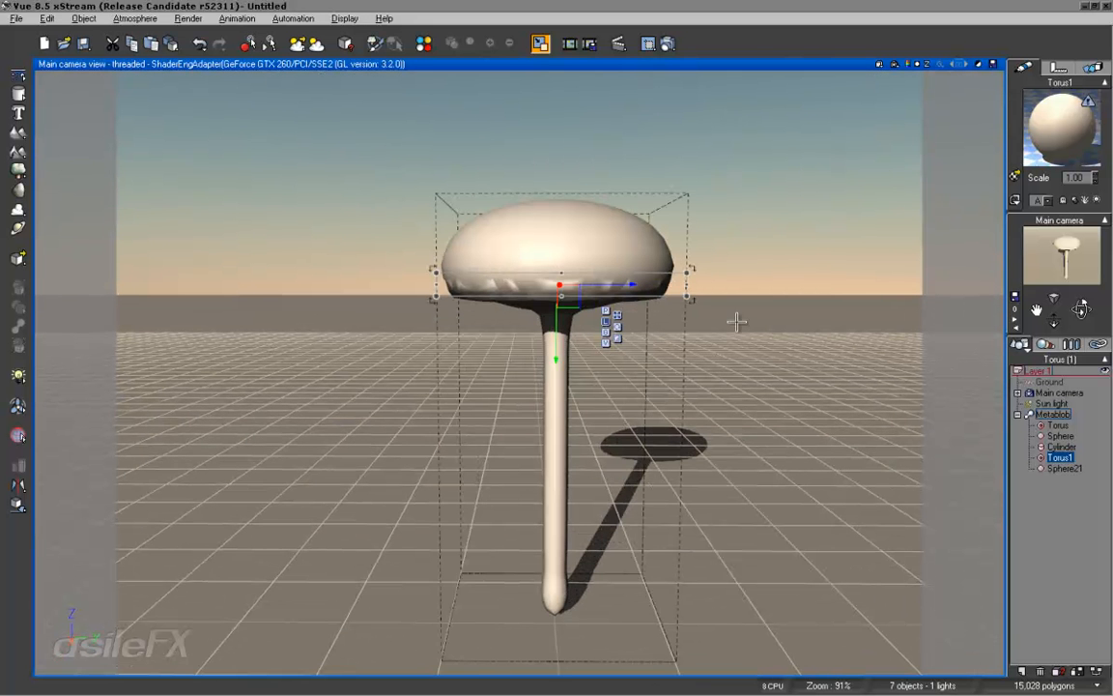
pyautogui.click(1063, 469)
pyautogui.click(1063, 448)
pyautogui.click(1062, 437)
pyautogui.click(617, 310)
pyautogui.moveTo(546, 267); pyautogui.dragTo(529, 360)
pyautogui.moveTo(535, 272); pyautogui.dragTo(515, 414)
# Raise the cap sphere above the tori and stretch it vertically into a taller dome
pyautogui.click(617, 288)
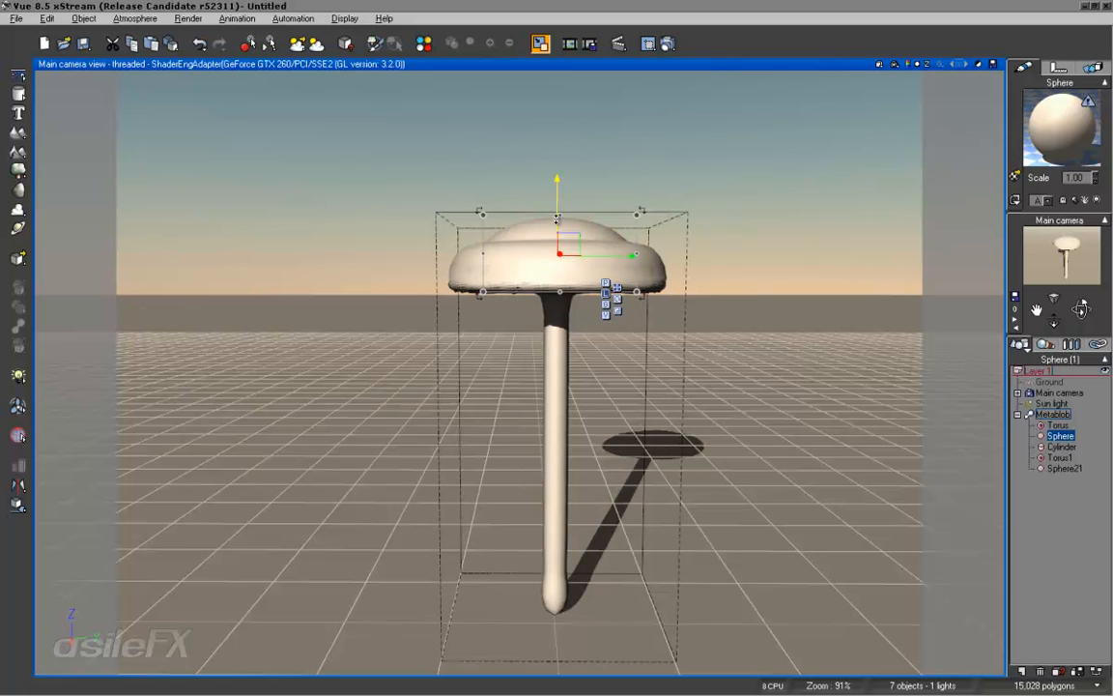
pyautogui.moveTo(556, 199); pyautogui.dragTo(556, 181)
pyautogui.moveTo(1082, 309); pyautogui.dragTo(677, 300)
pyautogui.scroll(5, 578, 232)
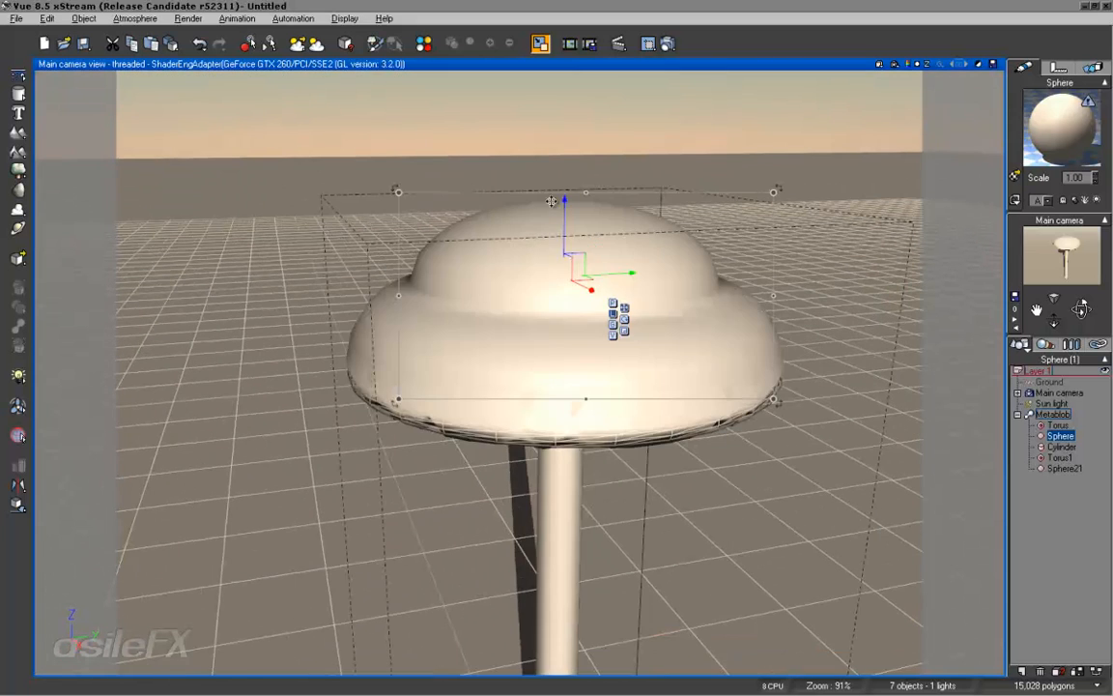
pyautogui.moveTo(565, 207)
pyautogui.mouseDown()
pyautogui.moveTo(565, 177)
pyautogui.moveTo(563, 228)
pyautogui.mouseUp()
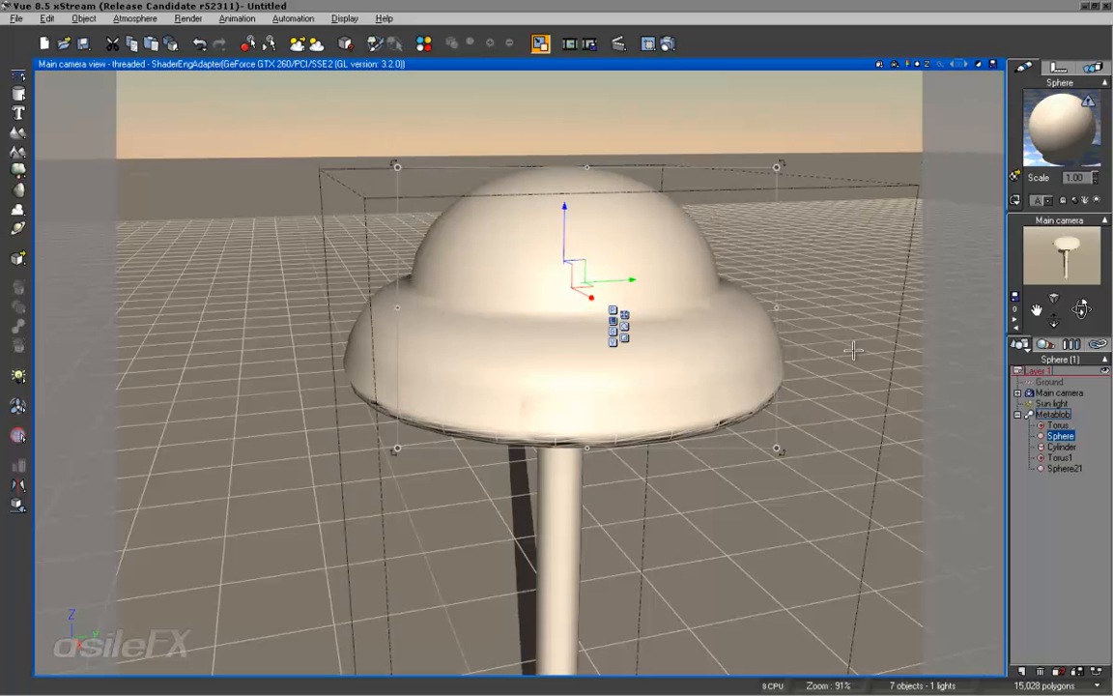
# Adjust the lower rim torus, Torus1, and delete the original Torus from the metablob
pyautogui.click(1060, 457)
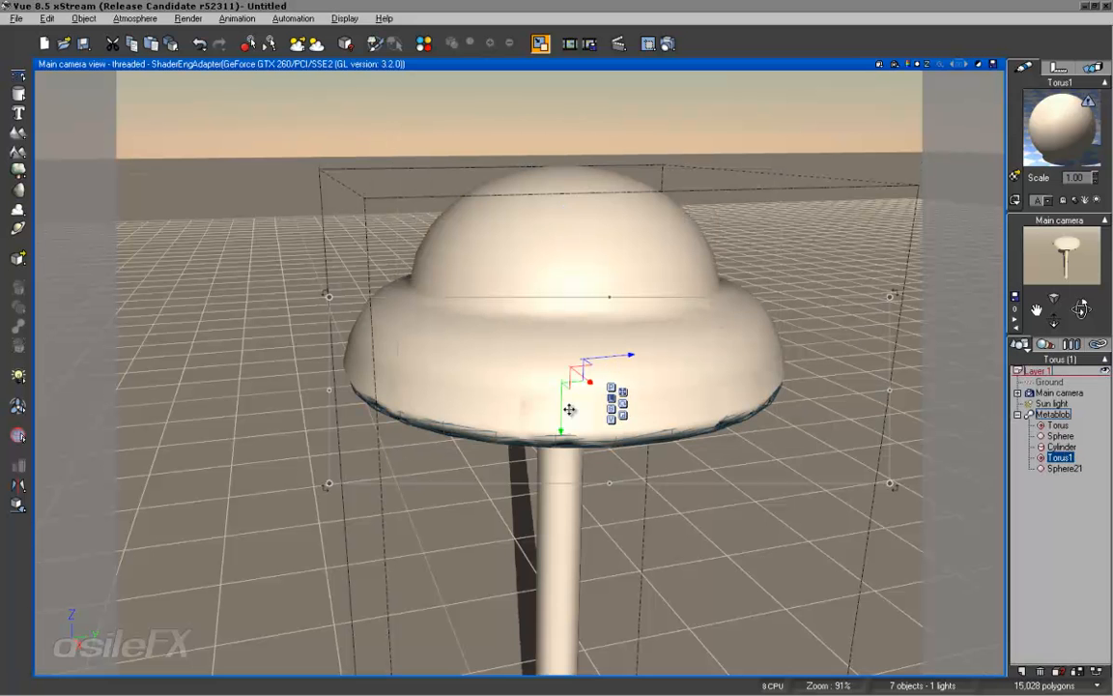
pyautogui.moveTo(560, 410); pyautogui.dragTo(561, 362)
pyautogui.click(1059, 426)
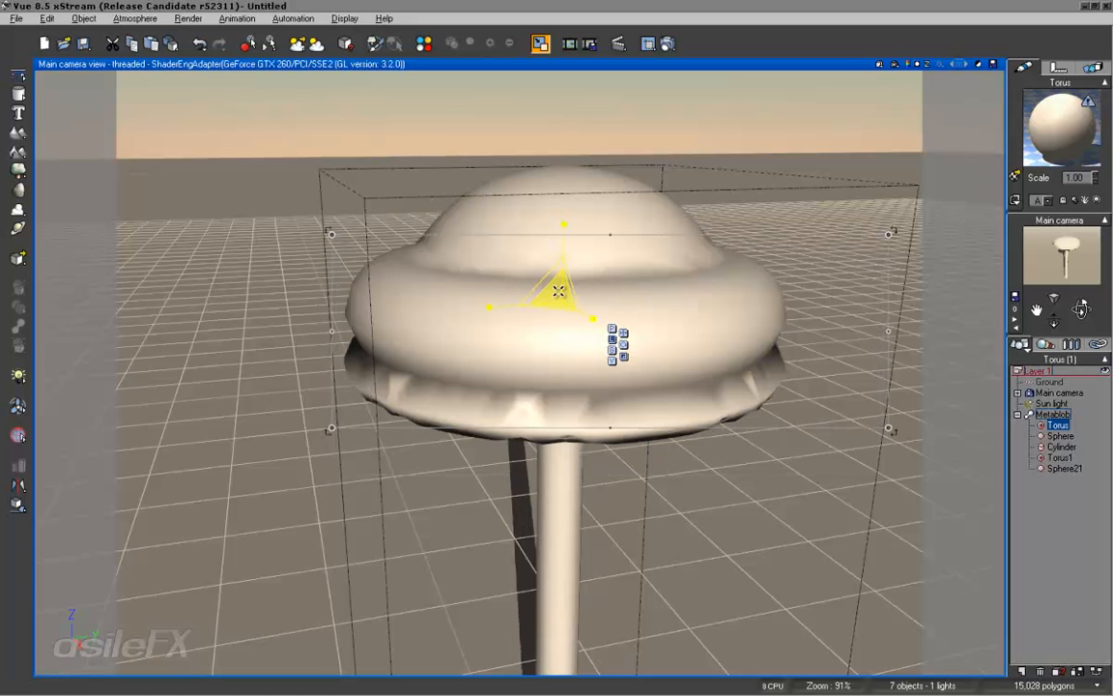
pyautogui.moveTo(560, 298); pyautogui.dragTo(559, 362)
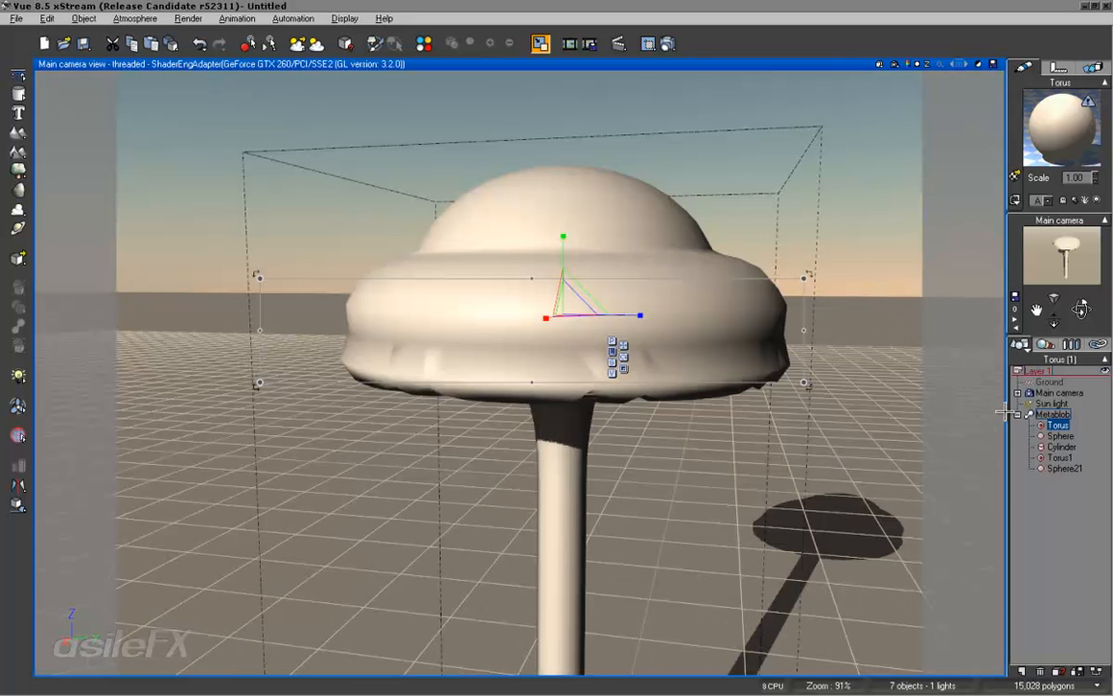
pyautogui.press('Delete')
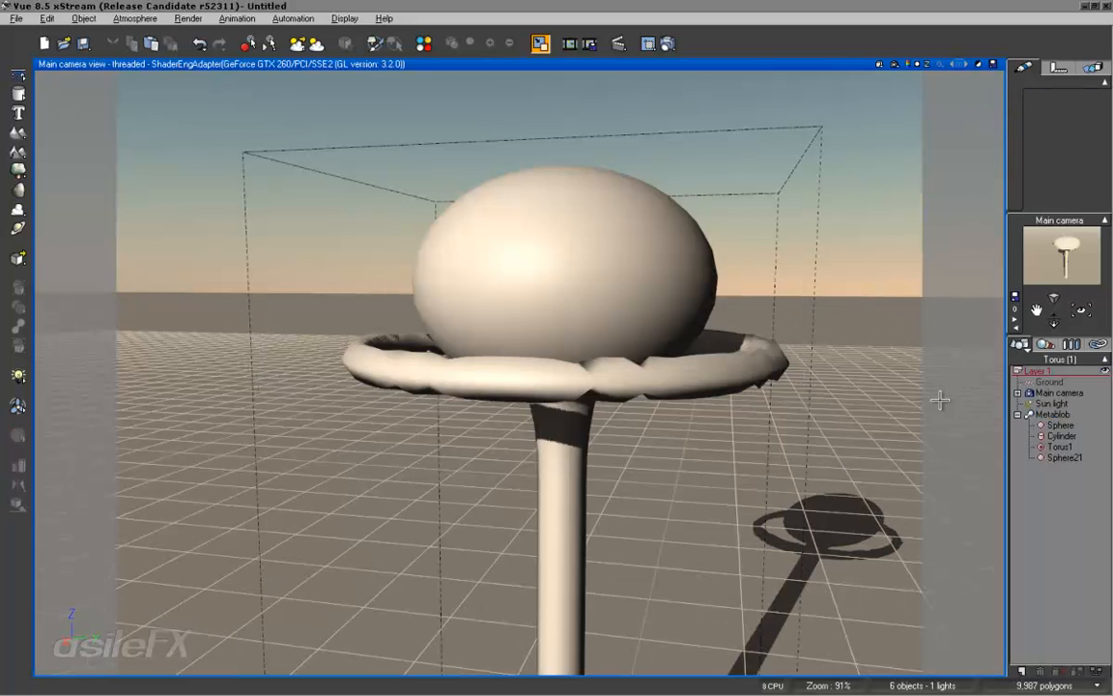
# Enlarge the cap sphere until it spans the remaining torus ring and lower it onto the ring
pyautogui.moveTo(556, 517); pyautogui.dragTo(550, 330, button='right')
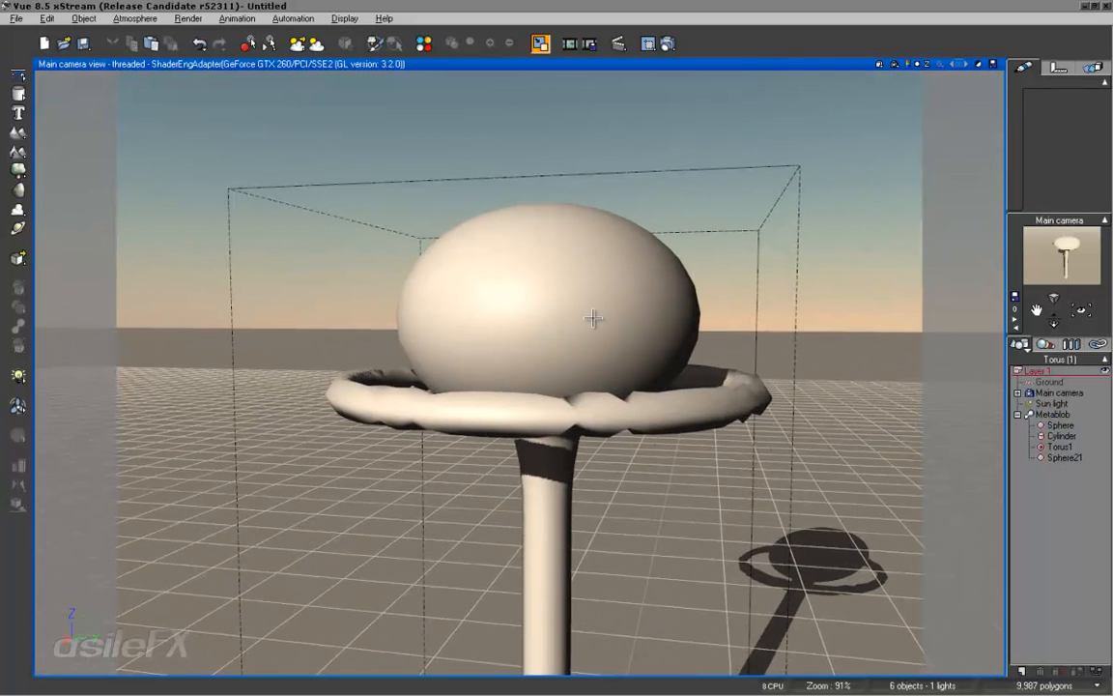
pyautogui.click(535, 287)
pyautogui.moveTo(553, 509); pyautogui.dragTo(1090, 315)
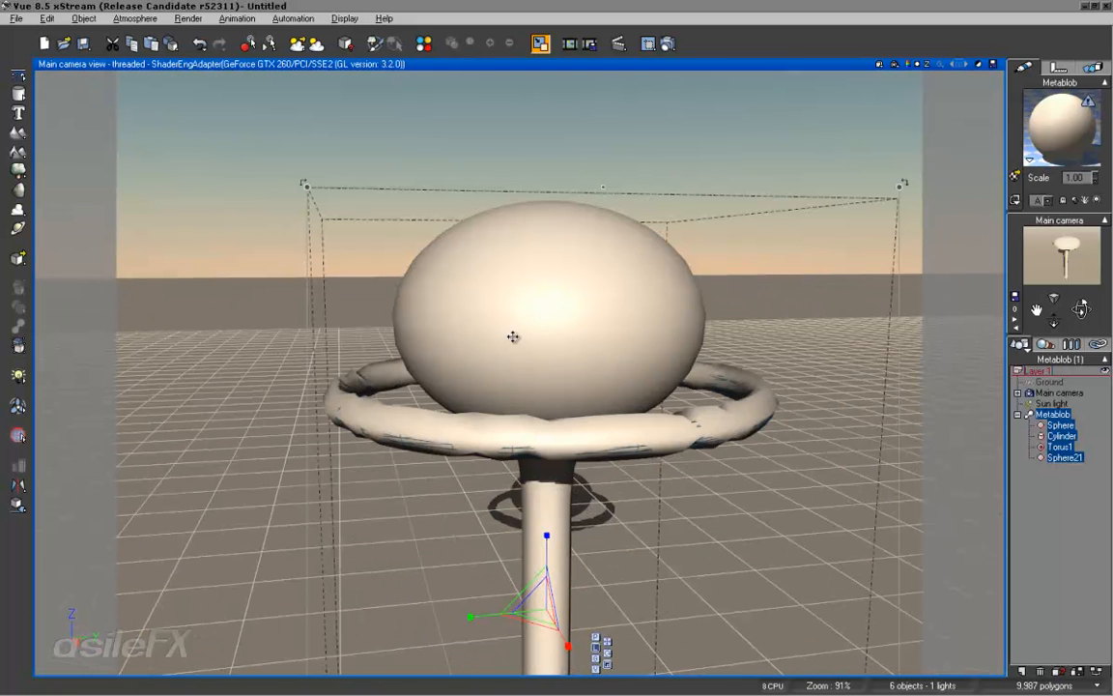
pyautogui.click(1056, 476)
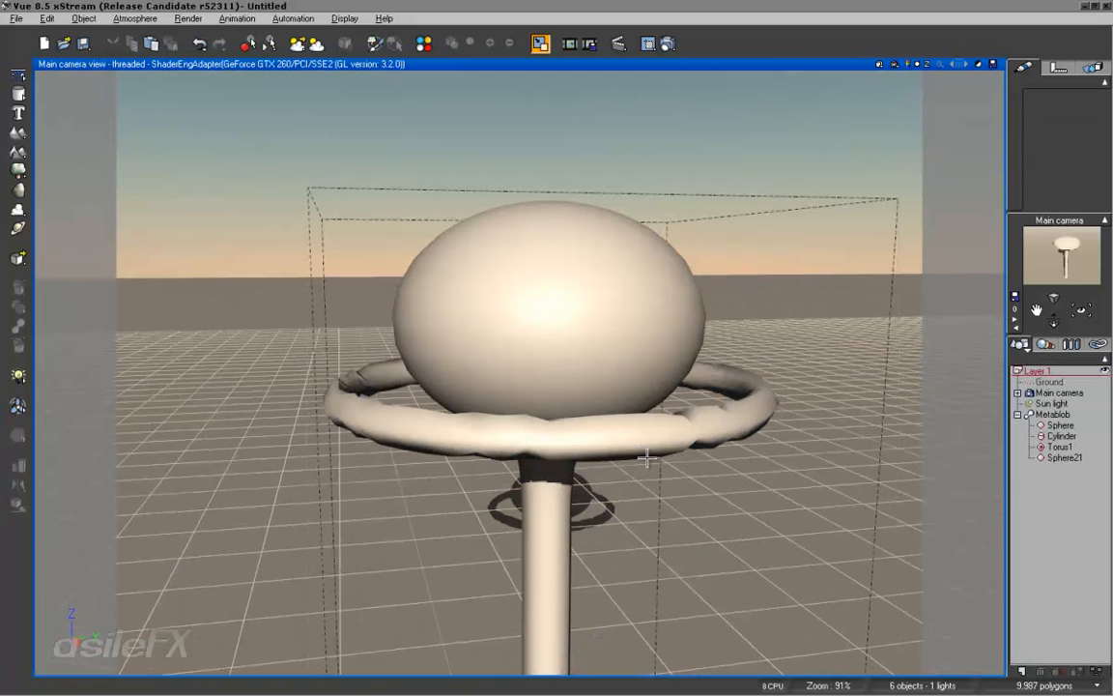
pyautogui.click(512, 290)
pyautogui.moveTo(546, 256)
pyautogui.mouseDown()
pyautogui.moveTo(549, 338)
pyautogui.moveTo(669, 321)
pyautogui.moveTo(810, 253)
pyautogui.moveTo(783, 267)
pyautogui.mouseUp()
pyautogui.moveTo(549, 282); pyautogui.dragTo(547, 323)
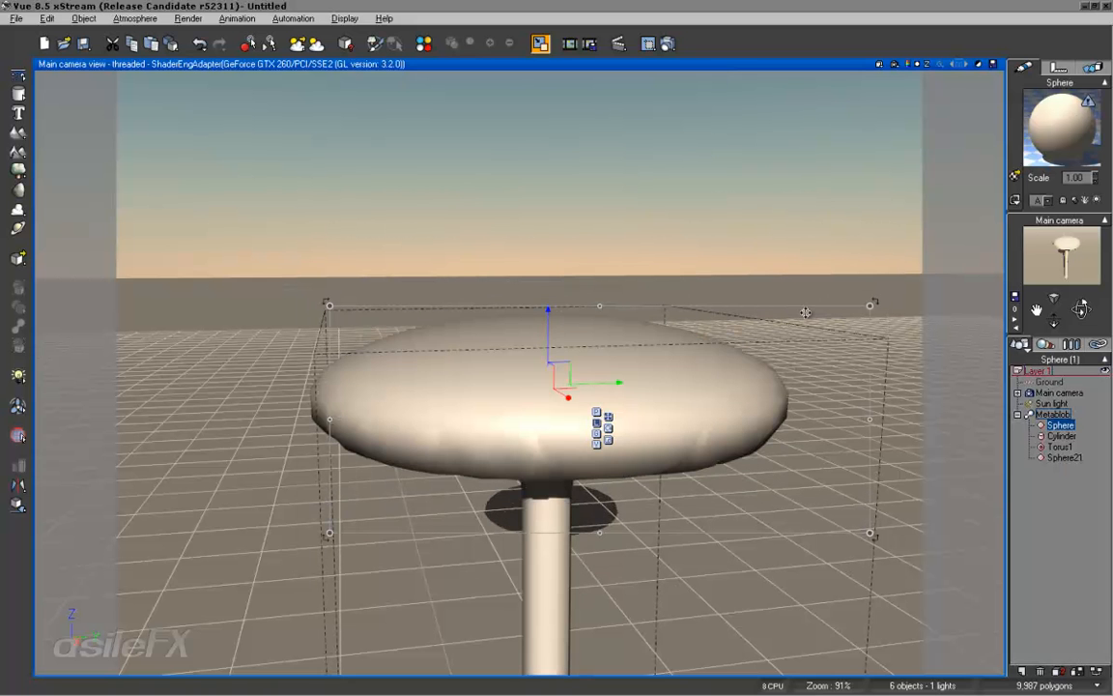
pyautogui.hotkey('ctrl', 'z')
pyautogui.moveTo(548, 314); pyautogui.dragTo(547, 345)
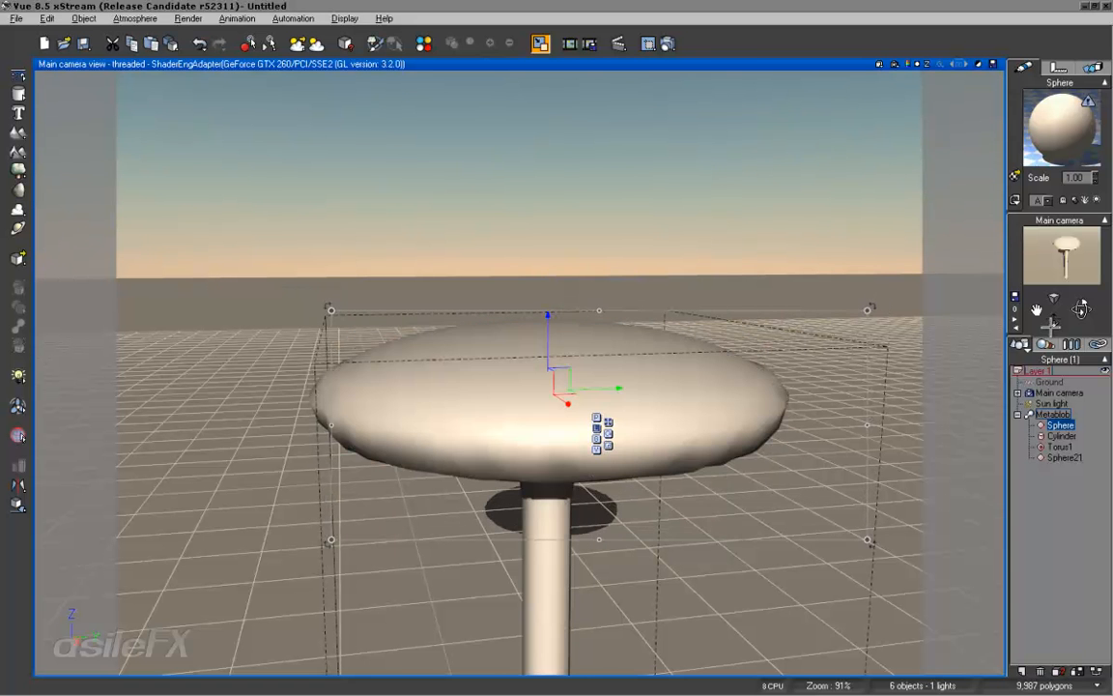
# Flatten the widened cap sphere vertically into a thin disc
pyautogui.moveTo(973, 278)
pyautogui.mouseDown(button='right')
pyautogui.moveTo(552, 498)
pyautogui.moveTo(553, 475)
pyautogui.mouseUp(button='right')
pyautogui.click(608, 446)
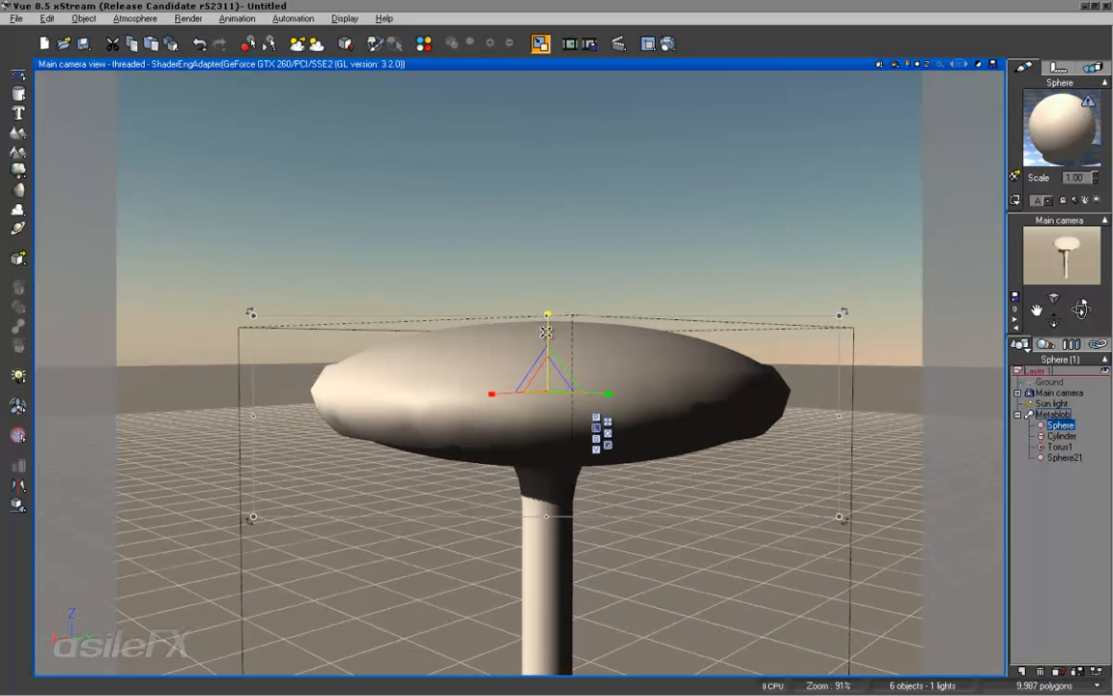
pyautogui.moveTo(547, 329)
pyautogui.mouseDown()
pyautogui.moveTo(549, 348)
pyautogui.moveTo(547, 317)
pyautogui.mouseUp()
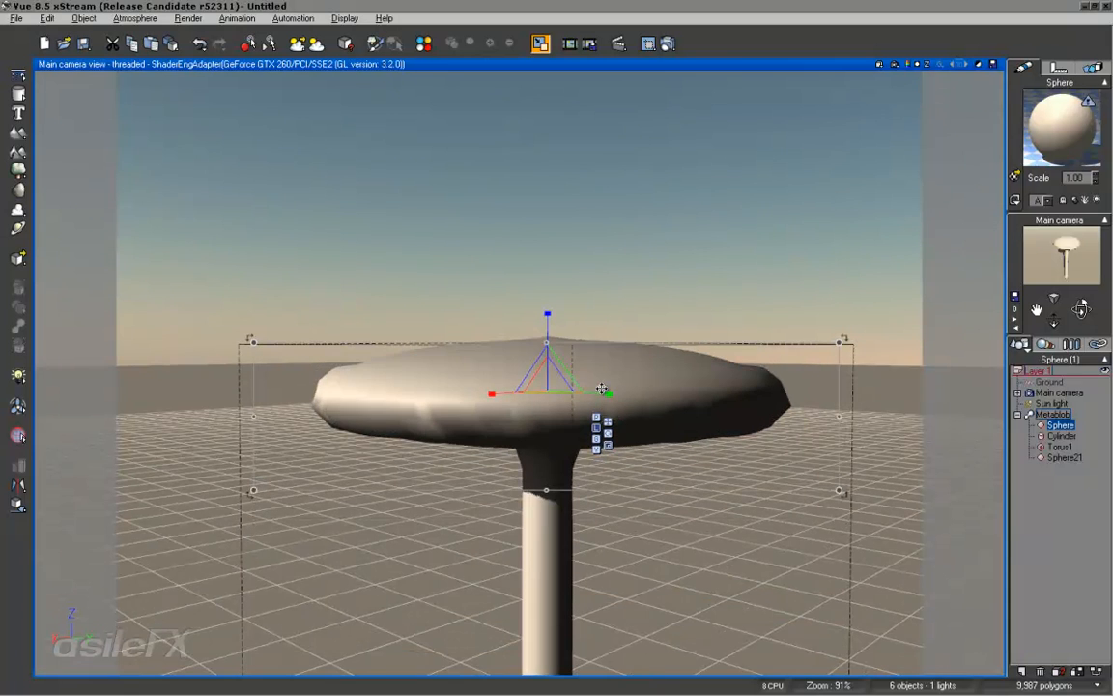
# Duplicate the flattened cap sphere, raise the copy above the cap and add it to the metablob
pyautogui.hotkey('ctrl', 'd')
pyautogui.moveTo(547, 326); pyautogui.dragTo(547, 278)
pyautogui.moveTo(1081, 309); pyautogui.dragTo(1060, 473)
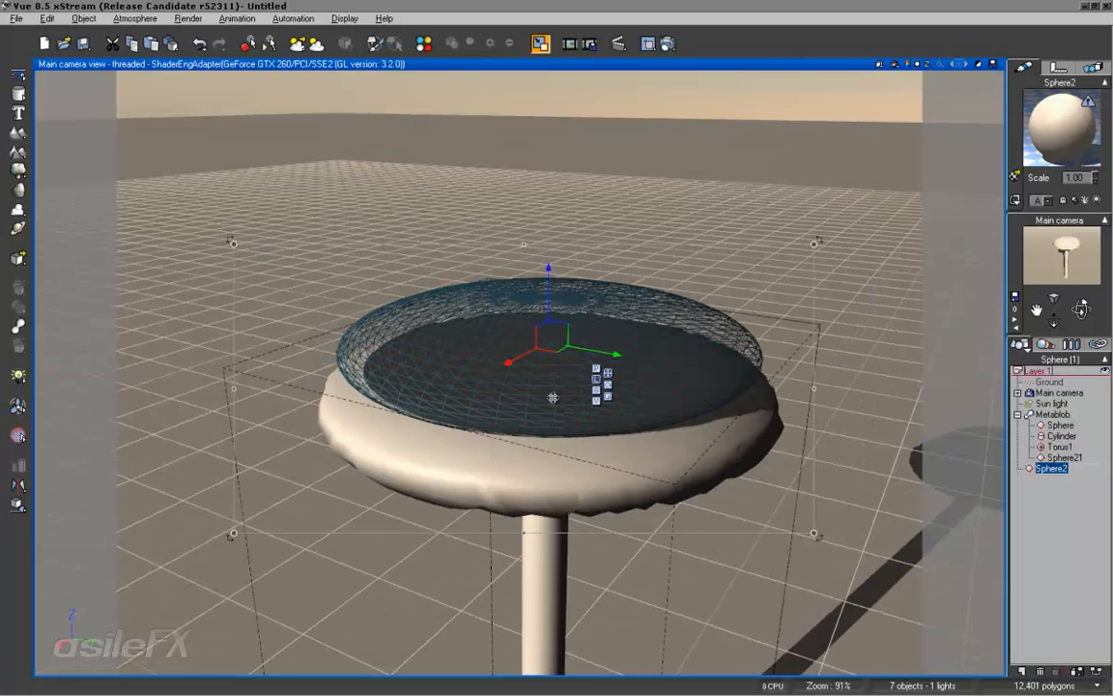
pyautogui.moveTo(1052, 436); pyautogui.dragTo(1053, 415)
pyautogui.click(1062, 425)
# Raise the duplicated sphere, stretch it vertically and resize it to form a rounded dome on top of the cap
pyautogui.moveTo(535, 333); pyautogui.dragTo(553, 314)
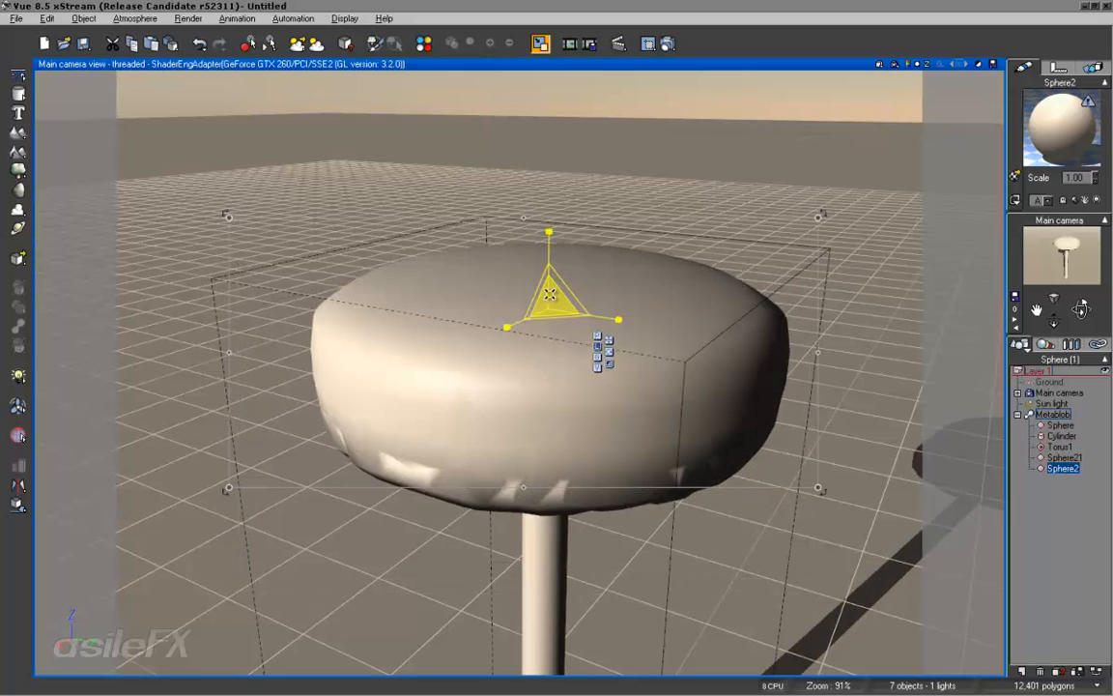
pyautogui.moveTo(552, 298); pyautogui.dragTo(473, 343)
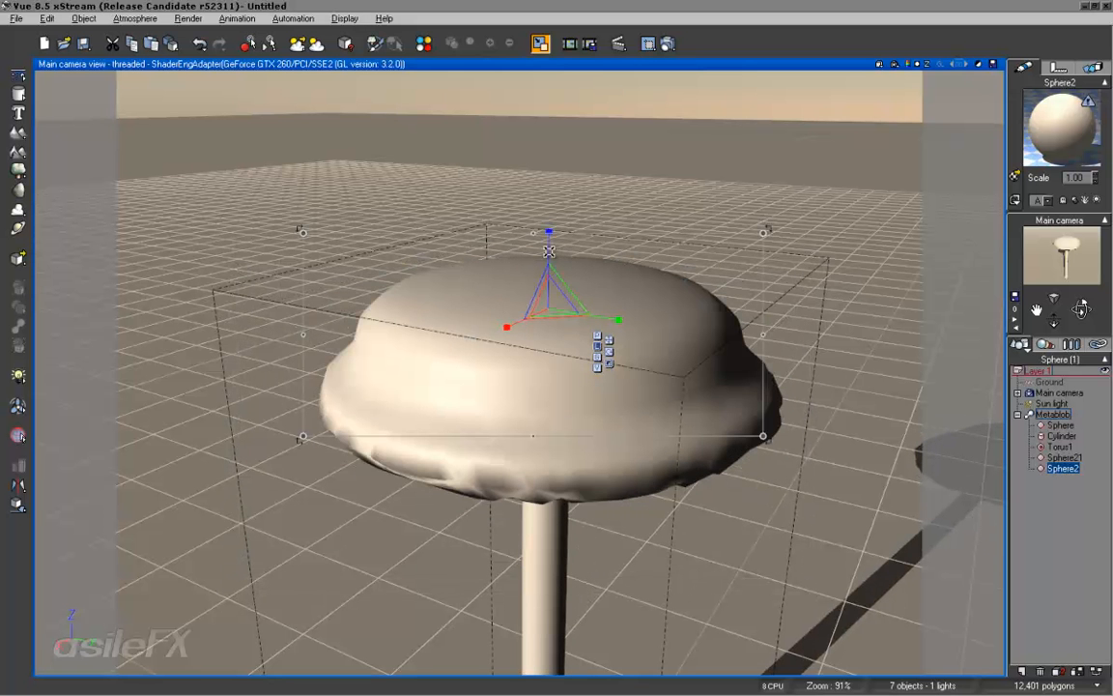
pyautogui.click(242, 164)
pyautogui.moveTo(550, 249)
pyautogui.mouseDown()
pyautogui.moveTo(549, 275)
pyautogui.moveTo(549, 256)
pyautogui.mouseUp()
pyautogui.moveTo(553, 311); pyautogui.dragTo(614, 269)
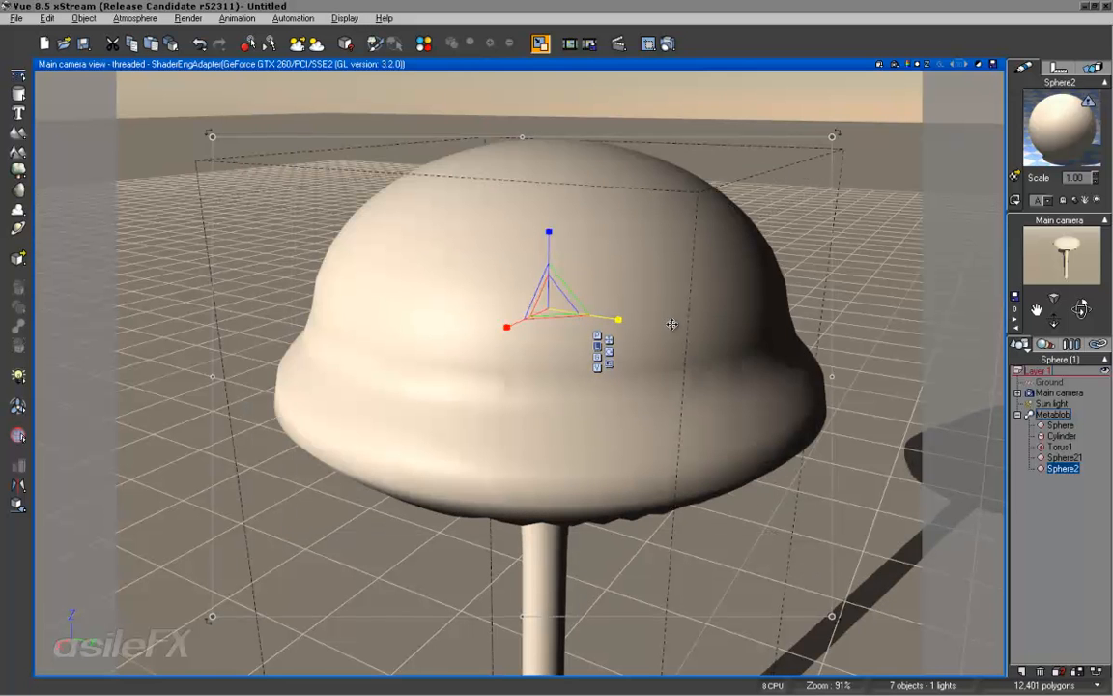
pyautogui.moveTo(1077, 322); pyautogui.dragTo(539, 501)
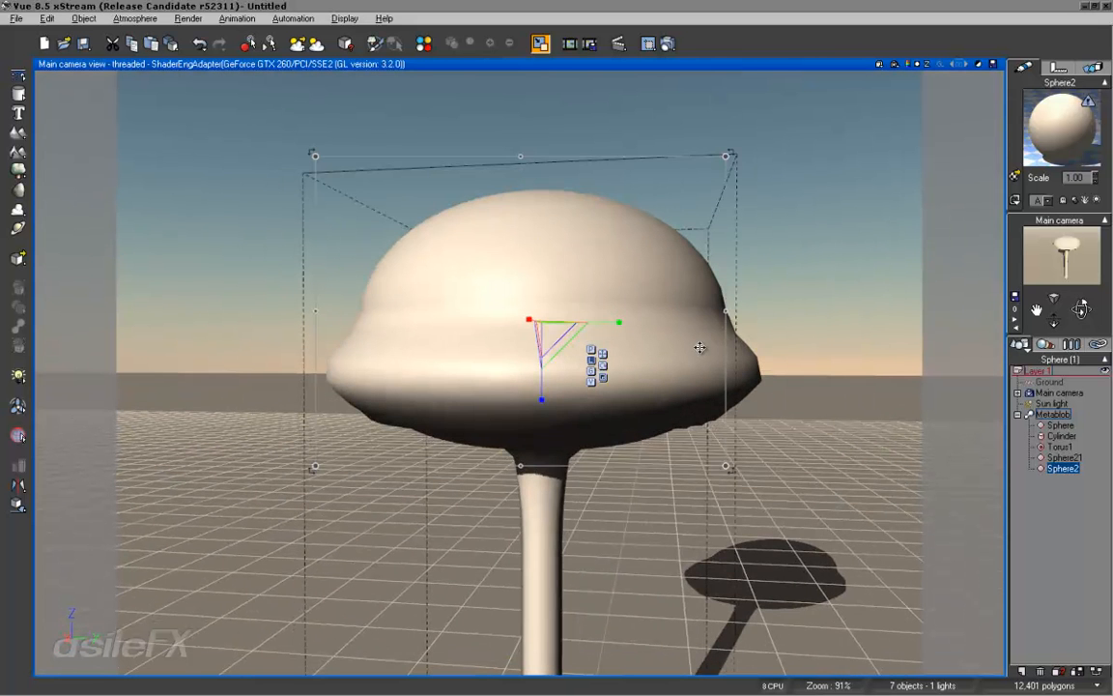
pyautogui.moveTo(540, 269)
pyautogui.mouseDown()
pyautogui.moveTo(545, 290)
pyautogui.moveTo(546, 279)
pyautogui.mouseUp()
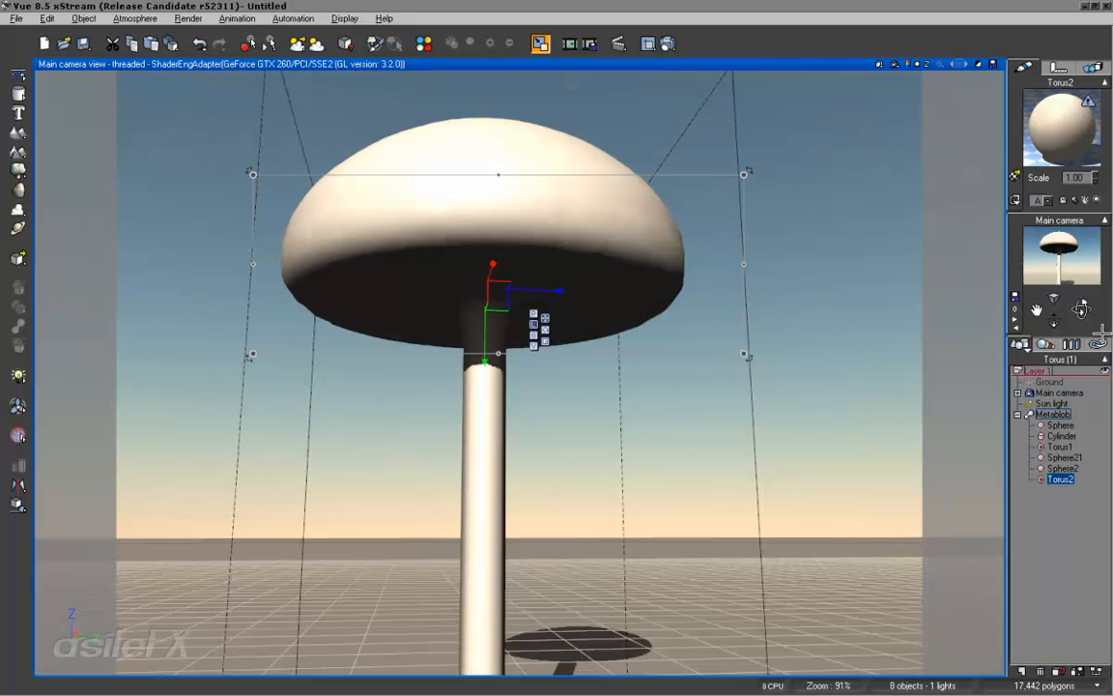
pyautogui.moveTo(1083, 309); pyautogui.dragTo(1055, 340)
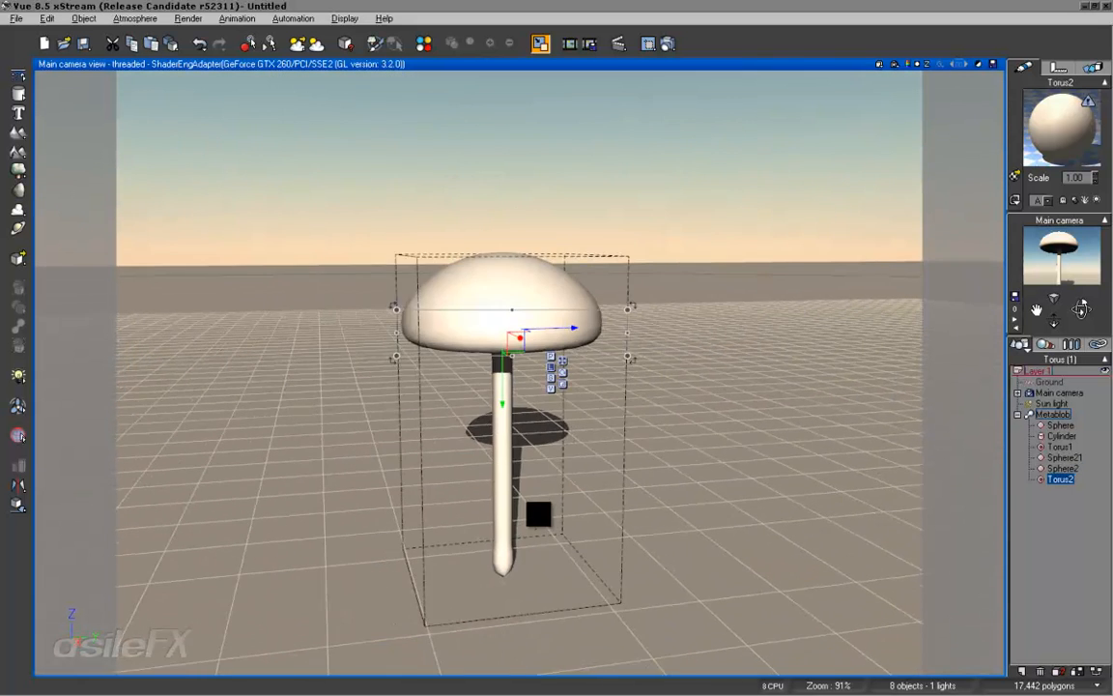
pyautogui.moveTo(561, 511)
pyautogui.mouseDown(button='right')
pyautogui.moveTo(547, 514)
pyautogui.moveTo(557, 509)
pyautogui.mouseUp(button='right')
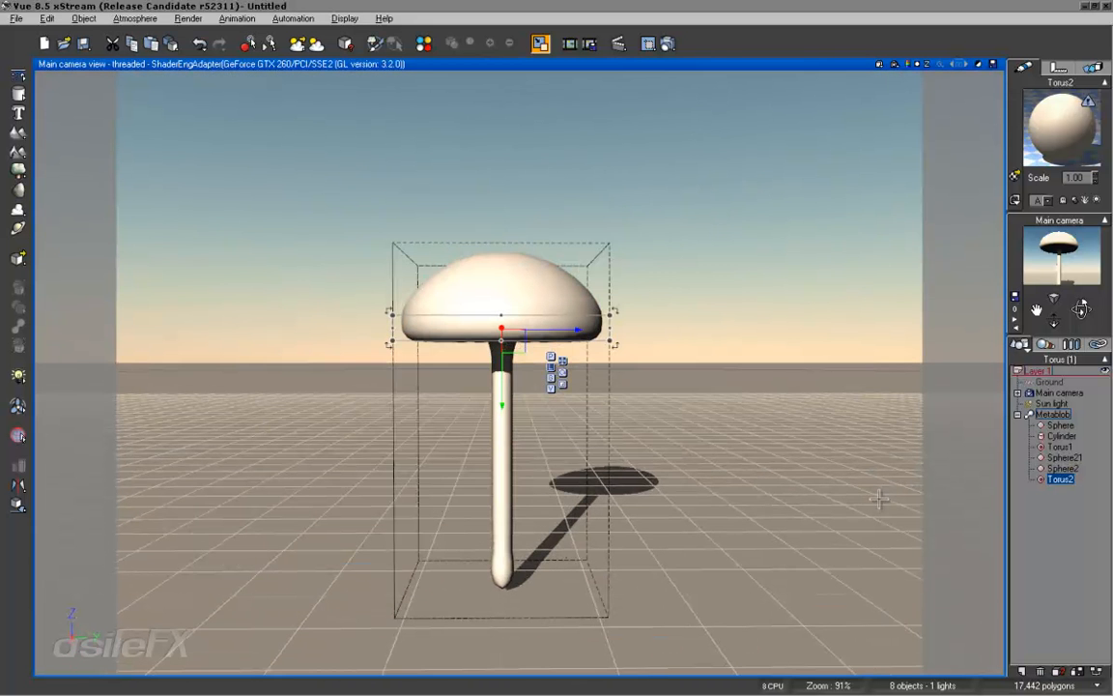
# Lengthen the stem cylinder downward and lower it slightly beneath the cap
pyautogui.click(891, 455)
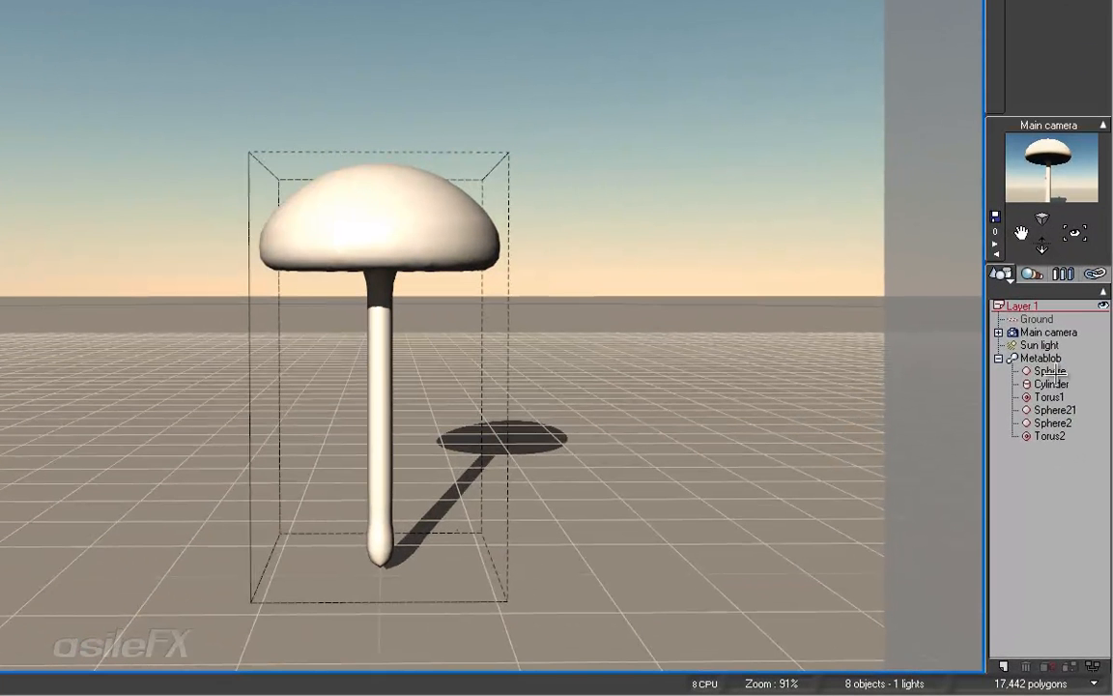
pyautogui.click(1052, 384)
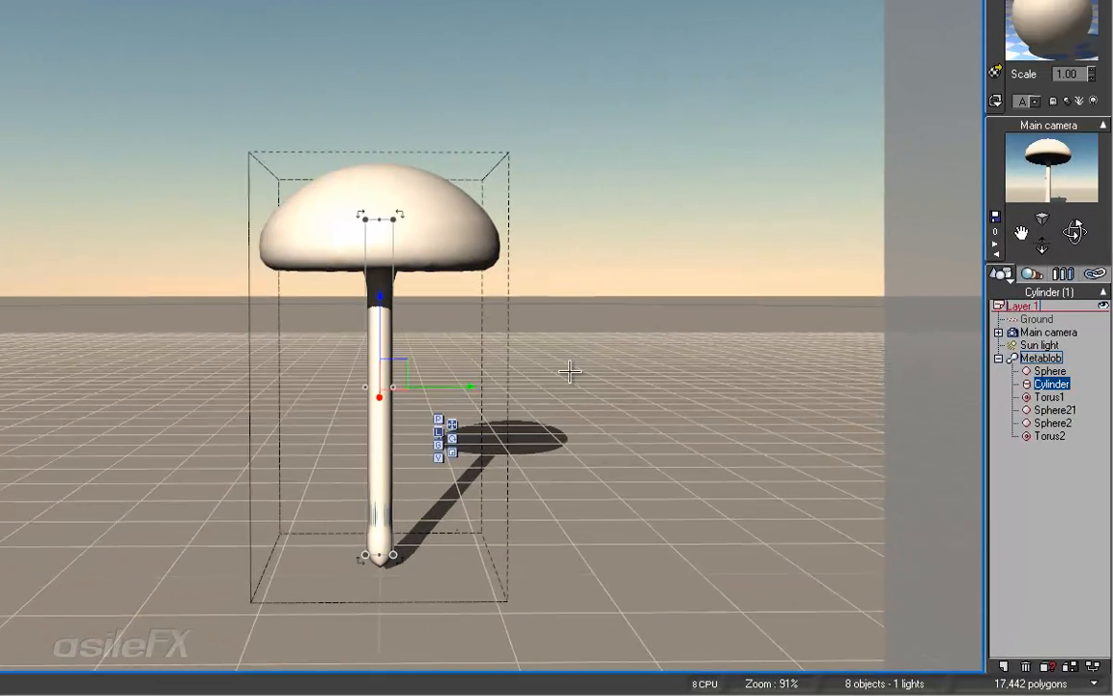
pyautogui.moveTo(383, 304)
pyautogui.mouseDown()
pyautogui.moveTo(389, 270)
pyautogui.moveTo(385, 319)
pyautogui.mouseUp()
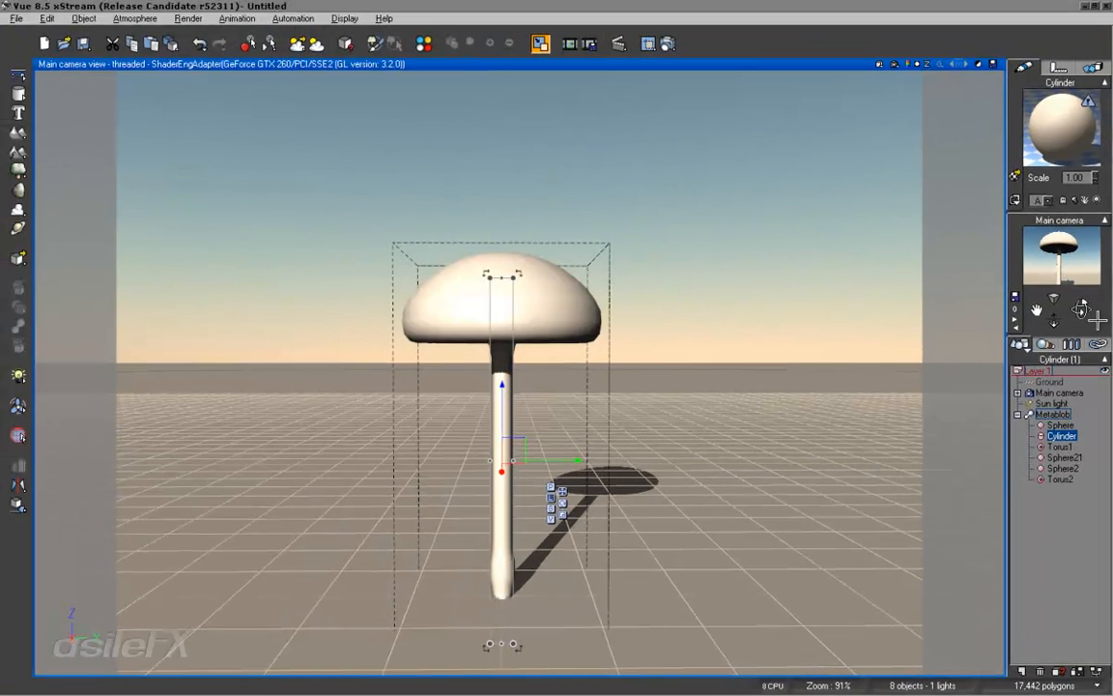
pyautogui.moveTo(1077, 306); pyautogui.dragTo(1046, 338)
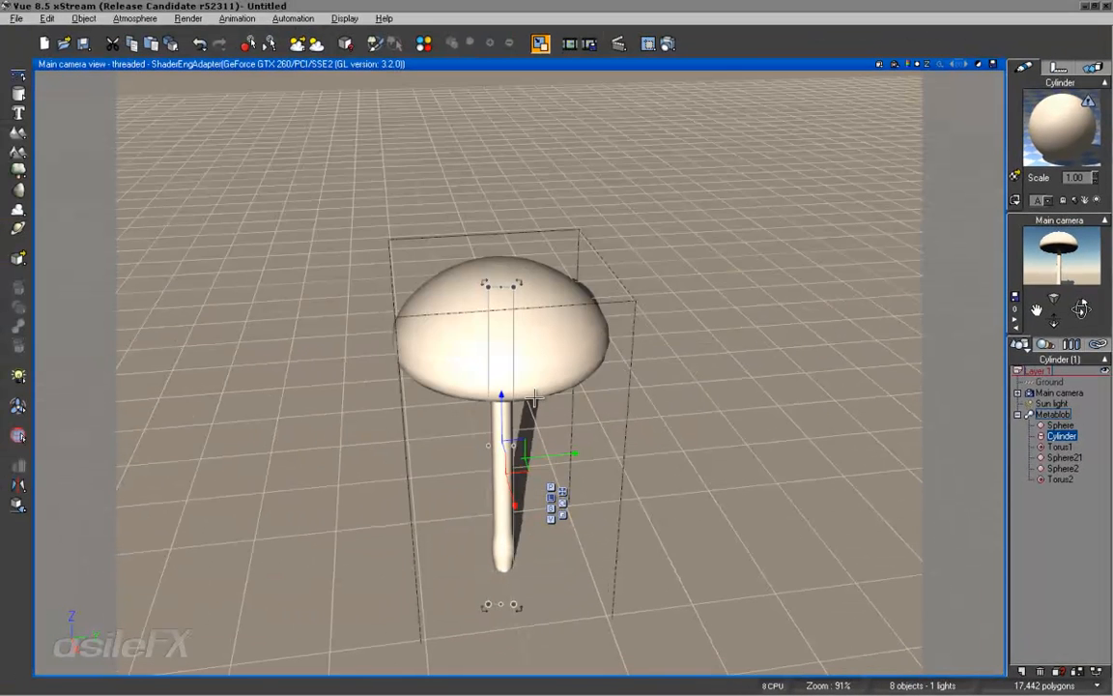
pyautogui.moveTo(502, 406); pyautogui.dragTo(504, 415)
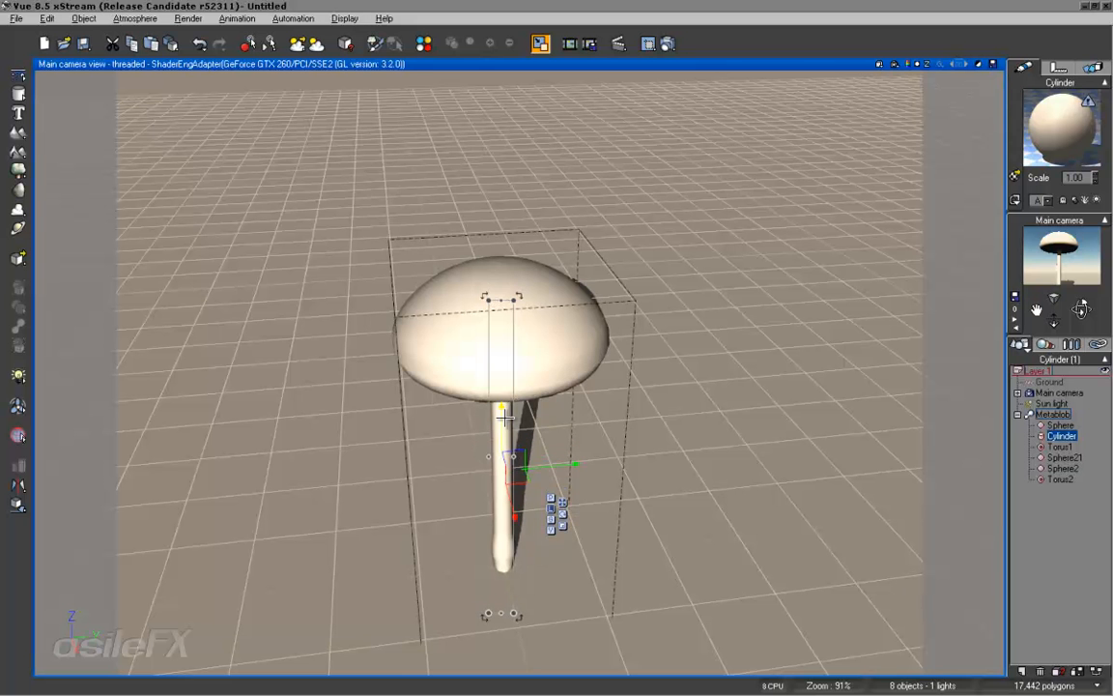
pyautogui.moveTo(1081, 309); pyautogui.dragTo(1071, 266)
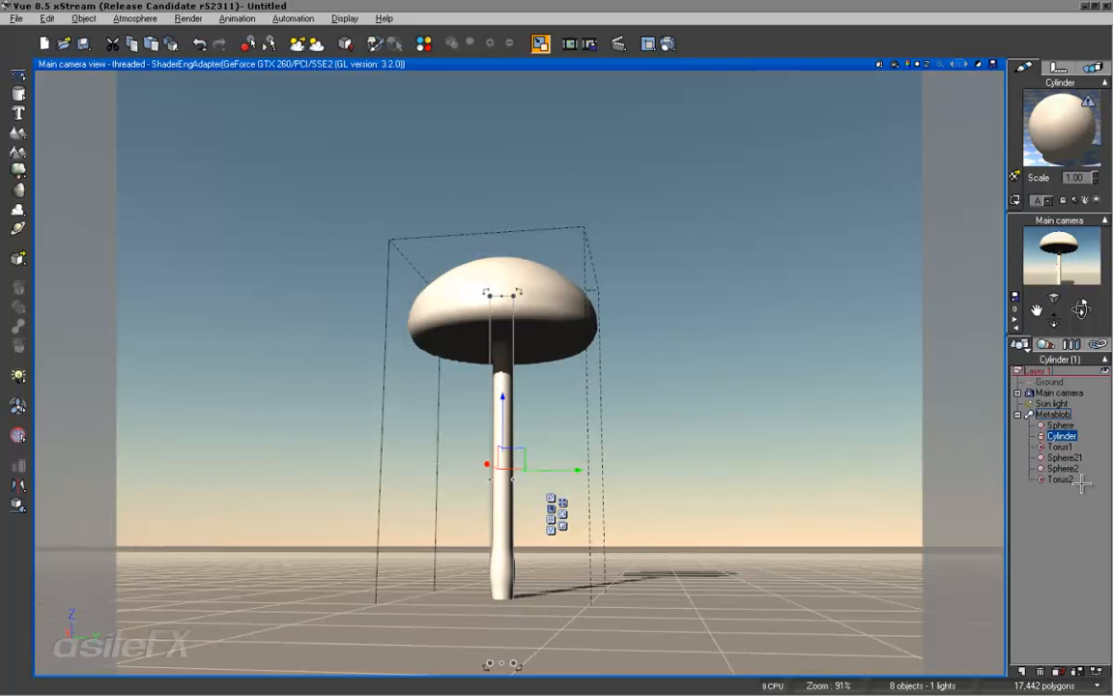
# Raise the whole metablob so the stem's lower end stands above the ground
pyautogui.click(1059, 414)
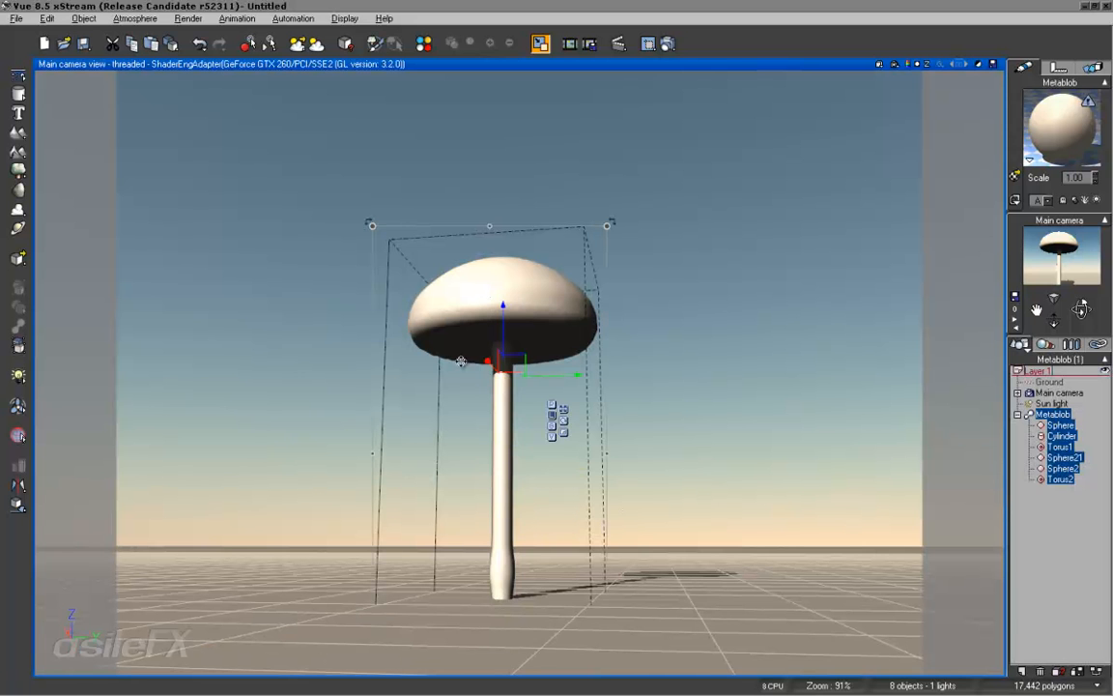
pyautogui.moveTo(492, 311); pyautogui.dragTo(513, 259)
pyautogui.click(1062, 489)
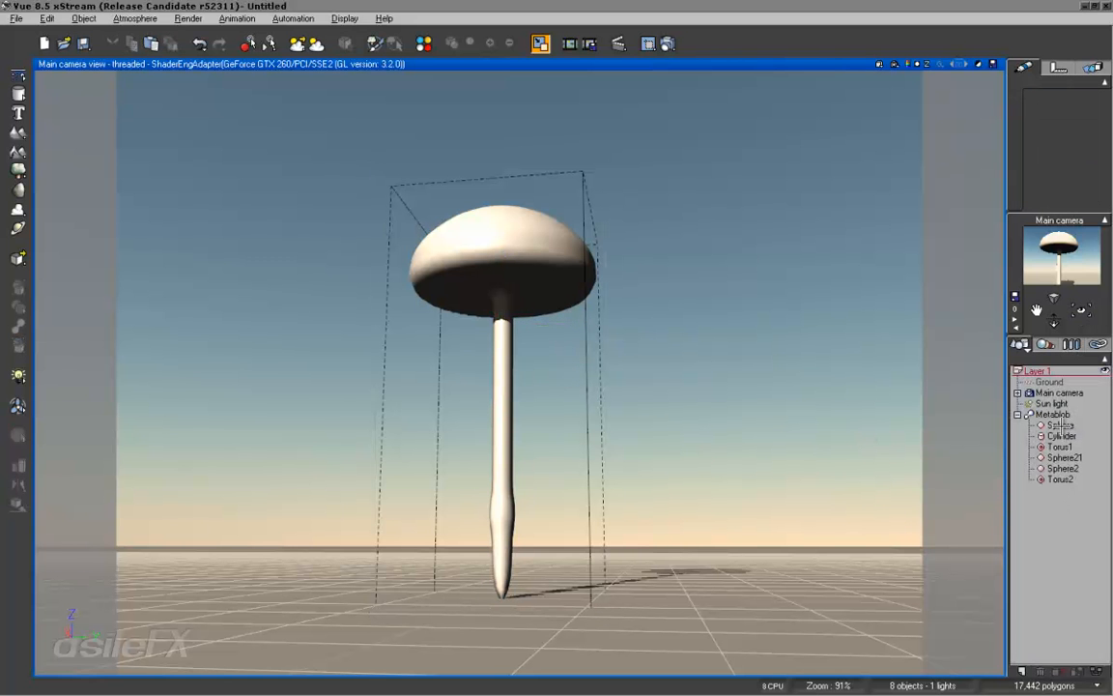
# Lower the small base sphere to the bottom end of the lengthened stem
pyautogui.click(1063, 468)
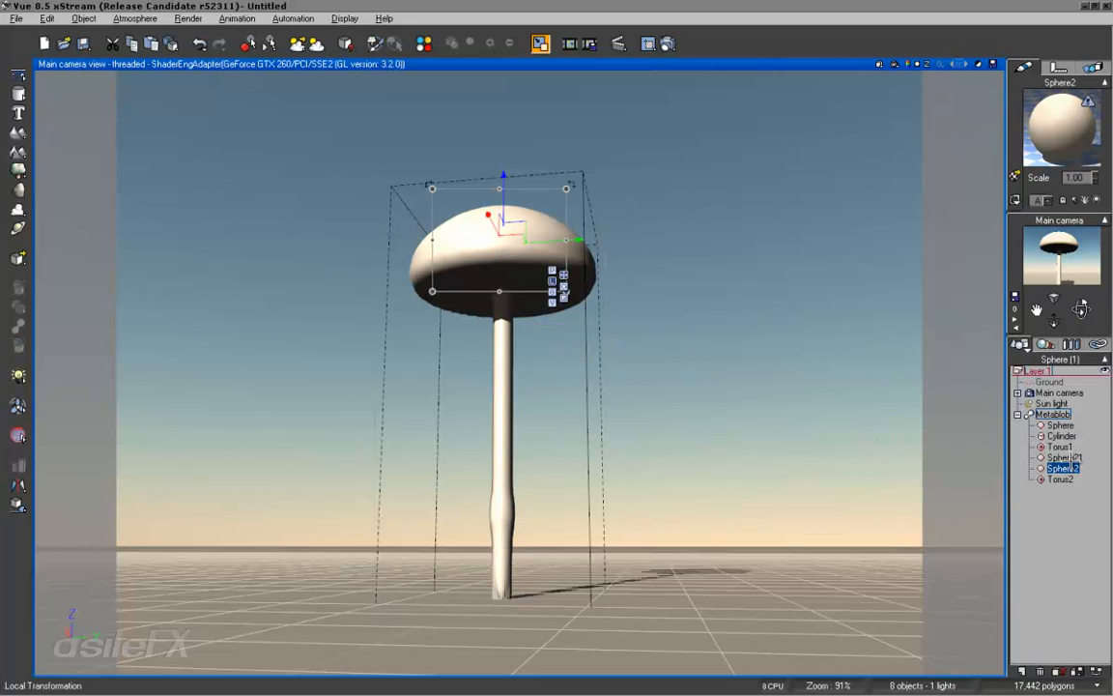
pyautogui.click(1063, 457)
pyautogui.moveTo(506, 455); pyautogui.dragTo(509, 517)
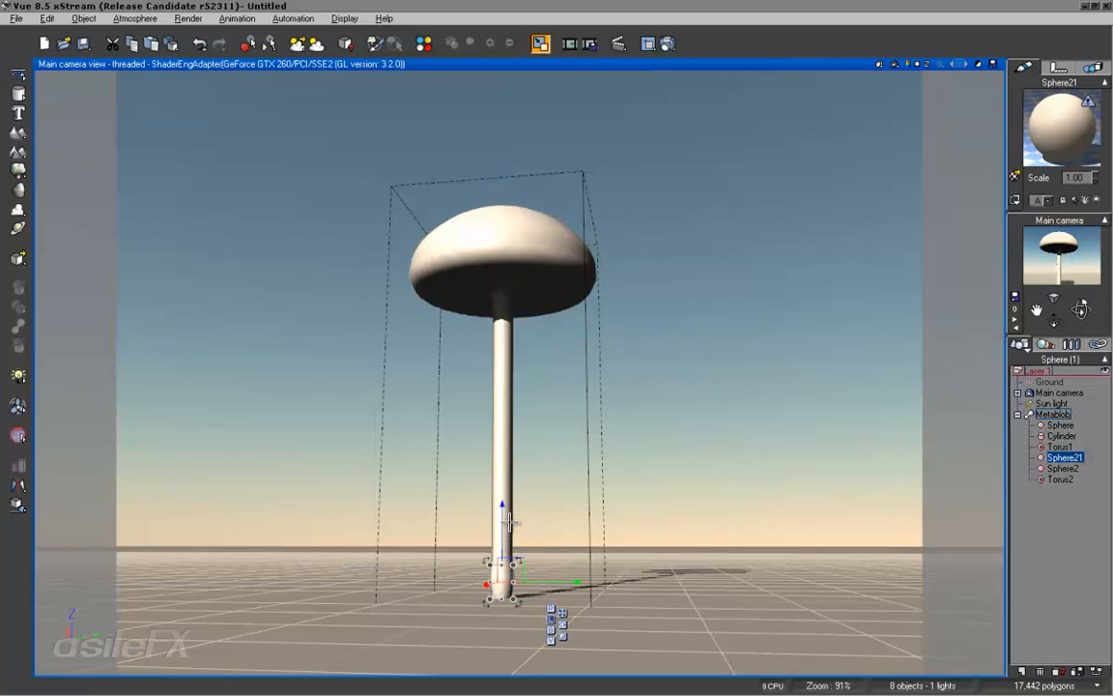
pyautogui.moveTo(503, 523); pyautogui.dragTo(502, 529)
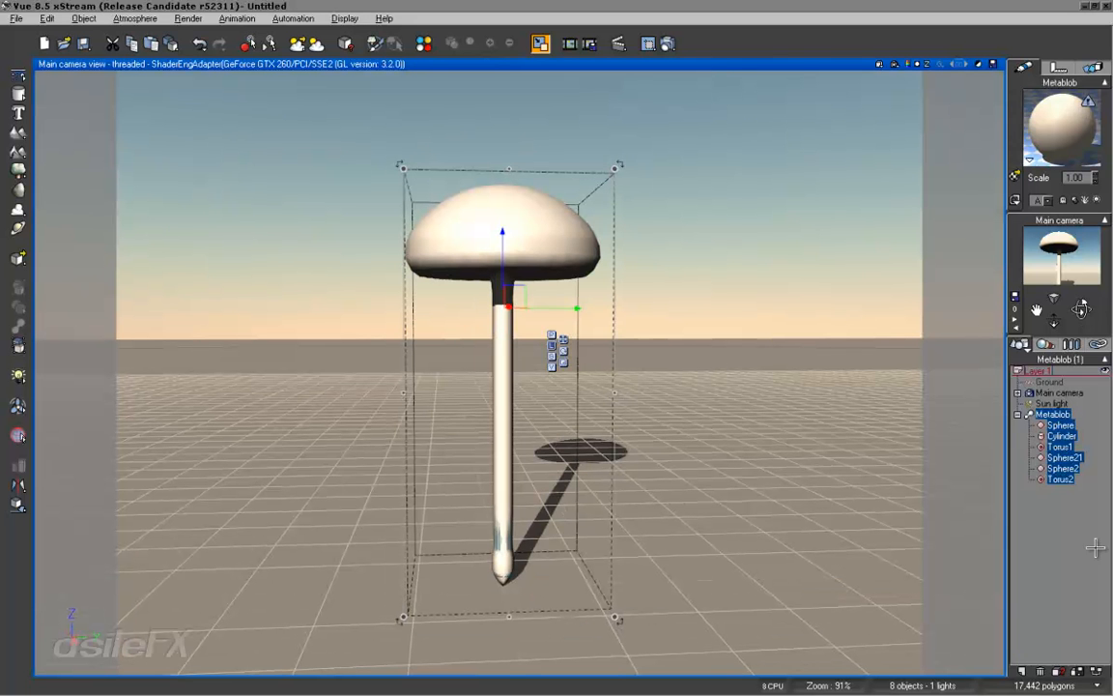
pyautogui.click(1087, 540)
# Scale the stem cylinder down slightly
pyautogui.click(1061, 436)
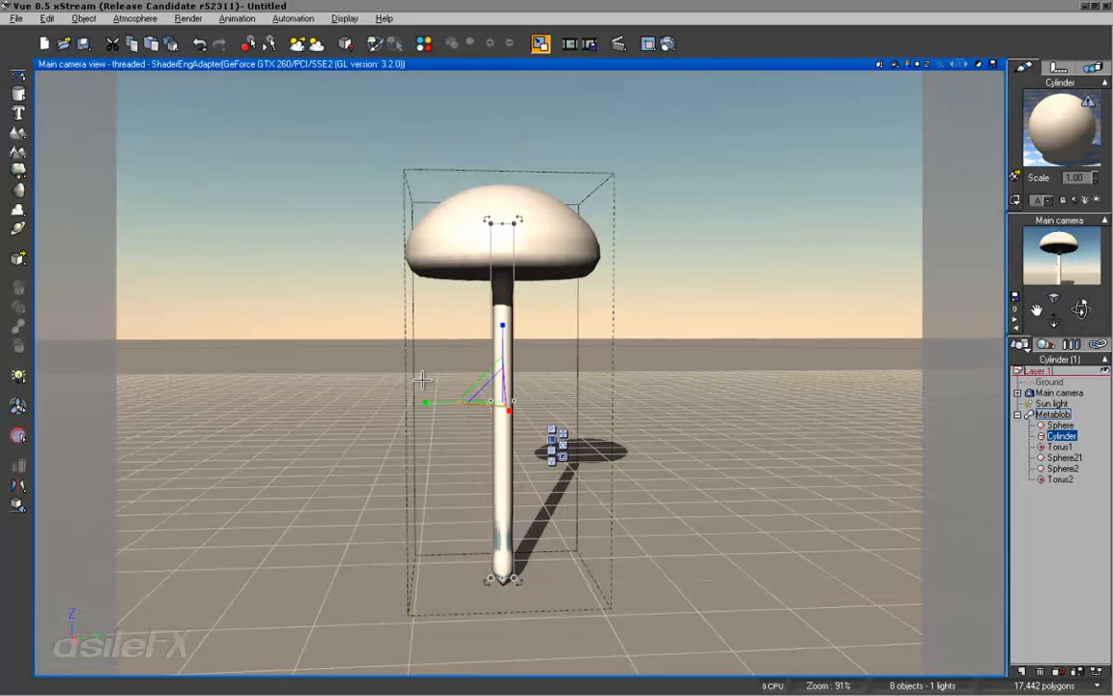
pyautogui.moveTo(495, 394); pyautogui.dragTo(492, 398)
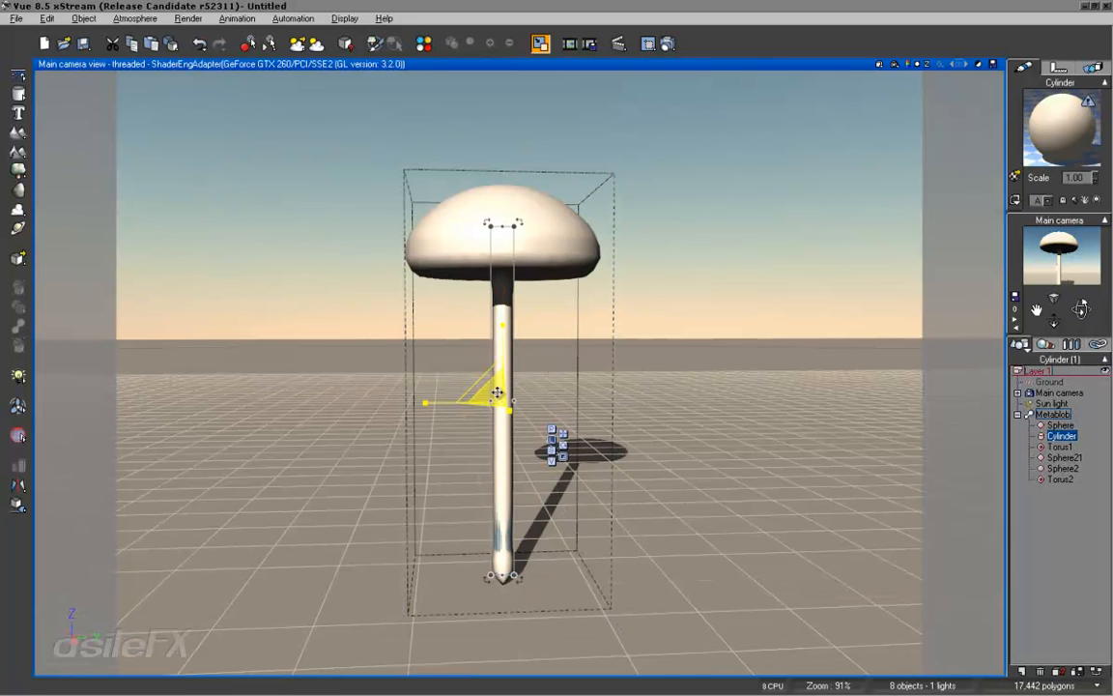
pyautogui.click(754, 469)
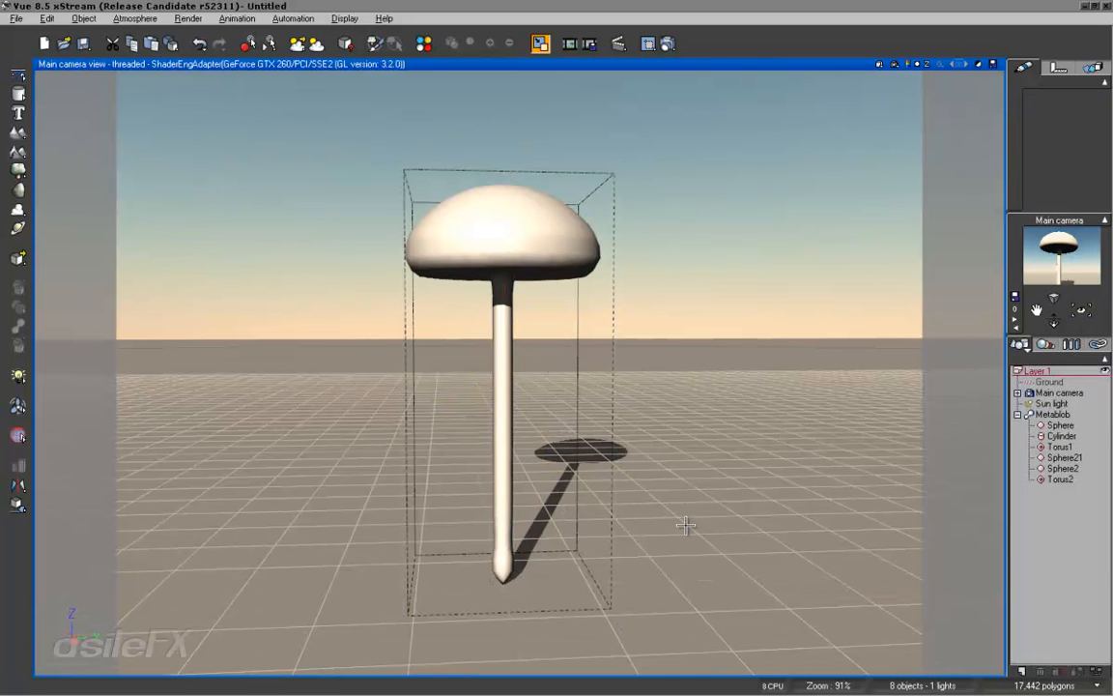
# Render the mushroom from the main camera to check its shape and close the finished render
pyautogui.moveTo(711, 406); pyautogui.dragTo(721, 425, button='right')
pyautogui.click(591, 43)
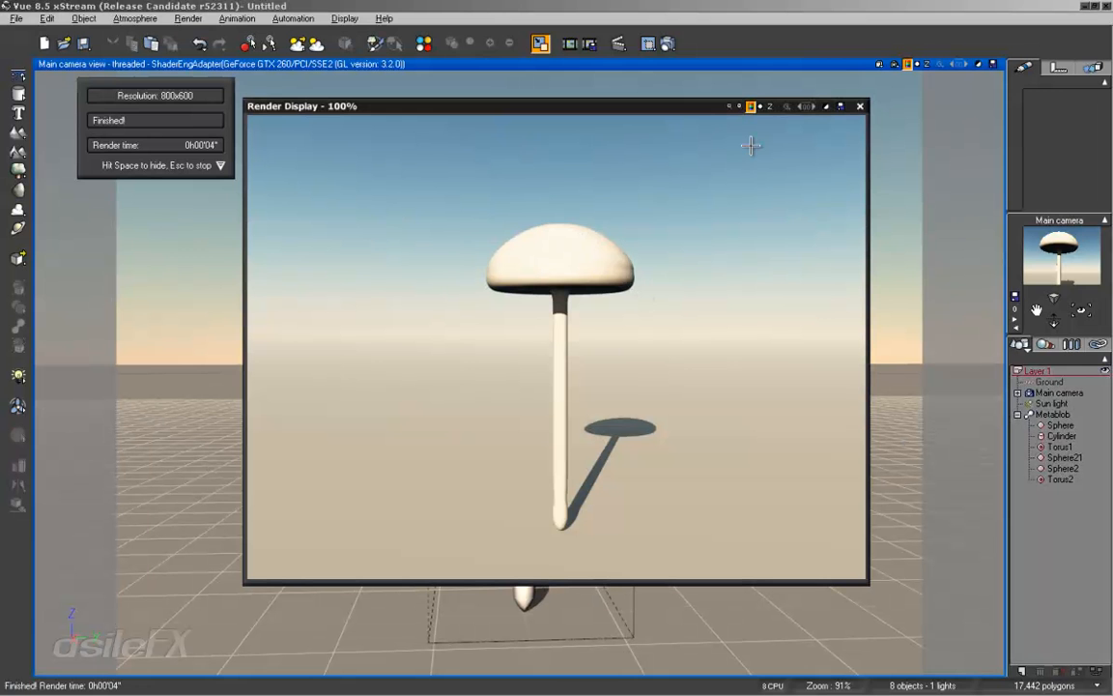
pyautogui.click(859, 105)
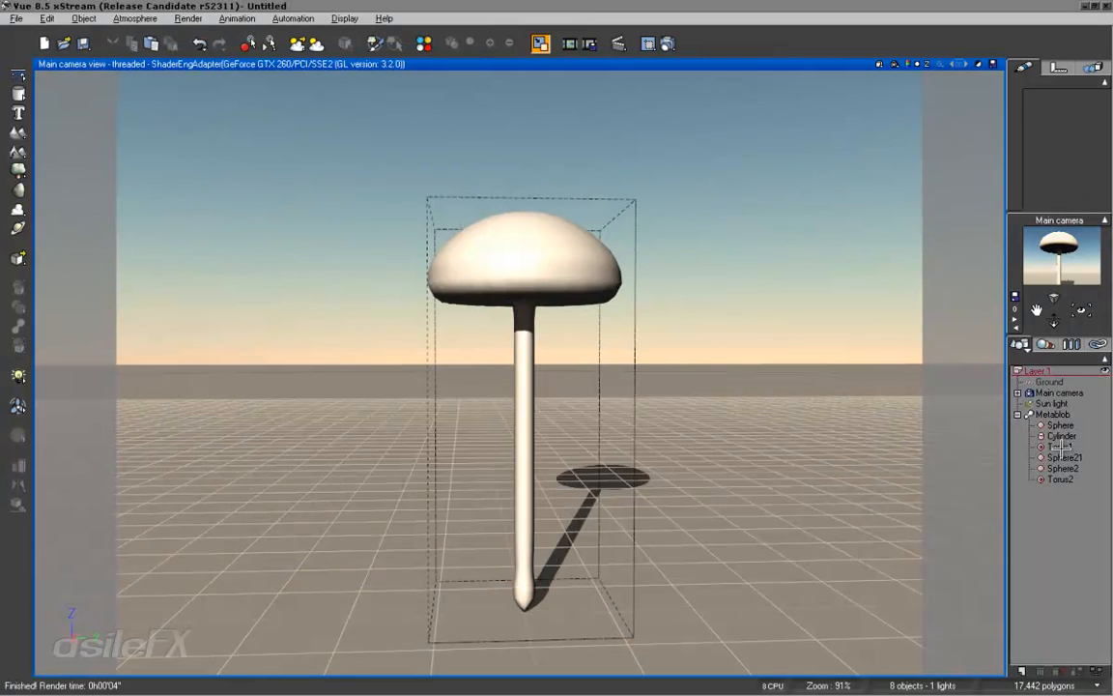
# Nudge the rim torus Torus2 vertically and render the mushroom from a higher angle
pyautogui.click(1060, 479)
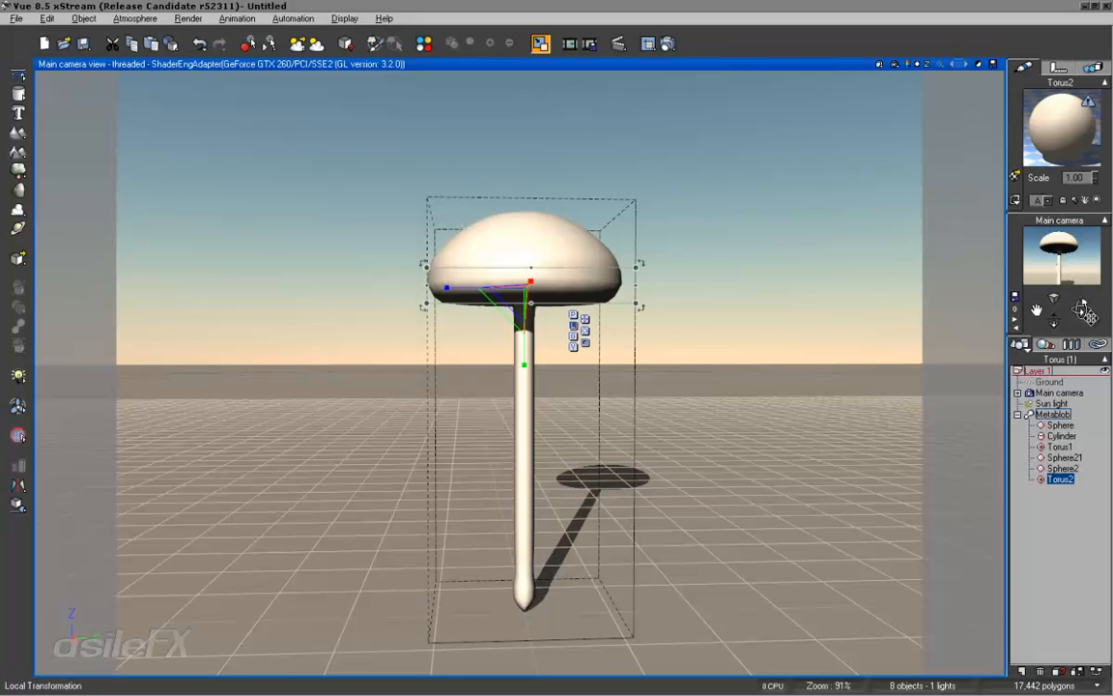
pyautogui.moveTo(1081, 310); pyautogui.dragTo(1077, 344)
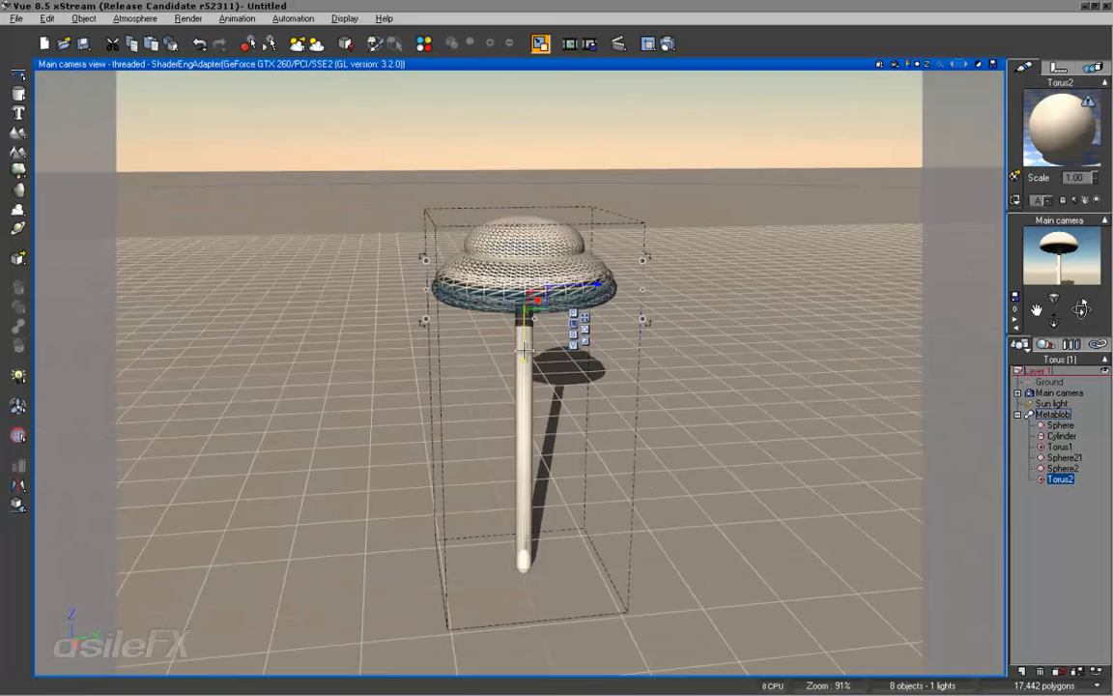
pyautogui.click(591, 41)
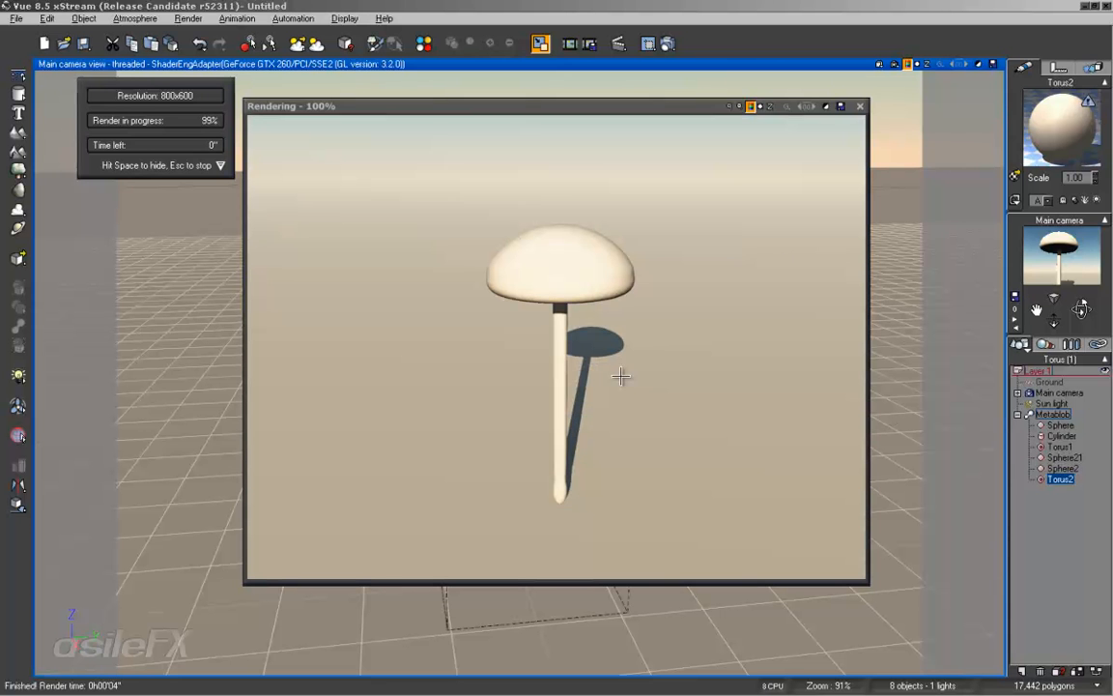
pyautogui.press('space')
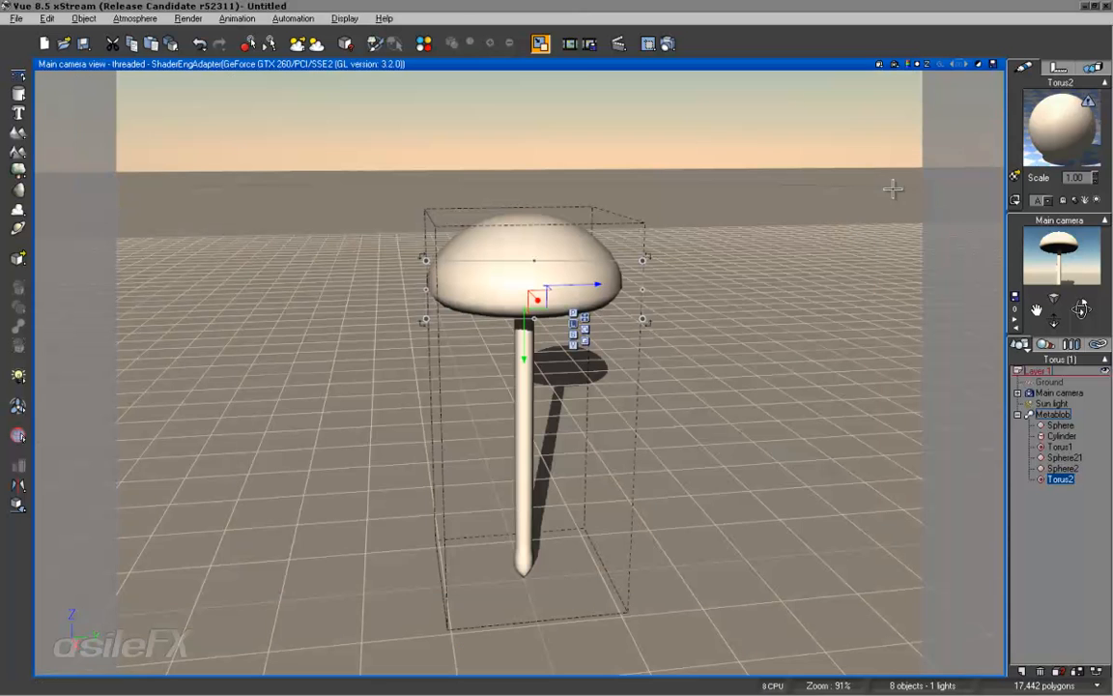
# Scale down the stem cylinder again and fine-tune its length between the cap and the base sphere
pyautogui.click(1061, 436)
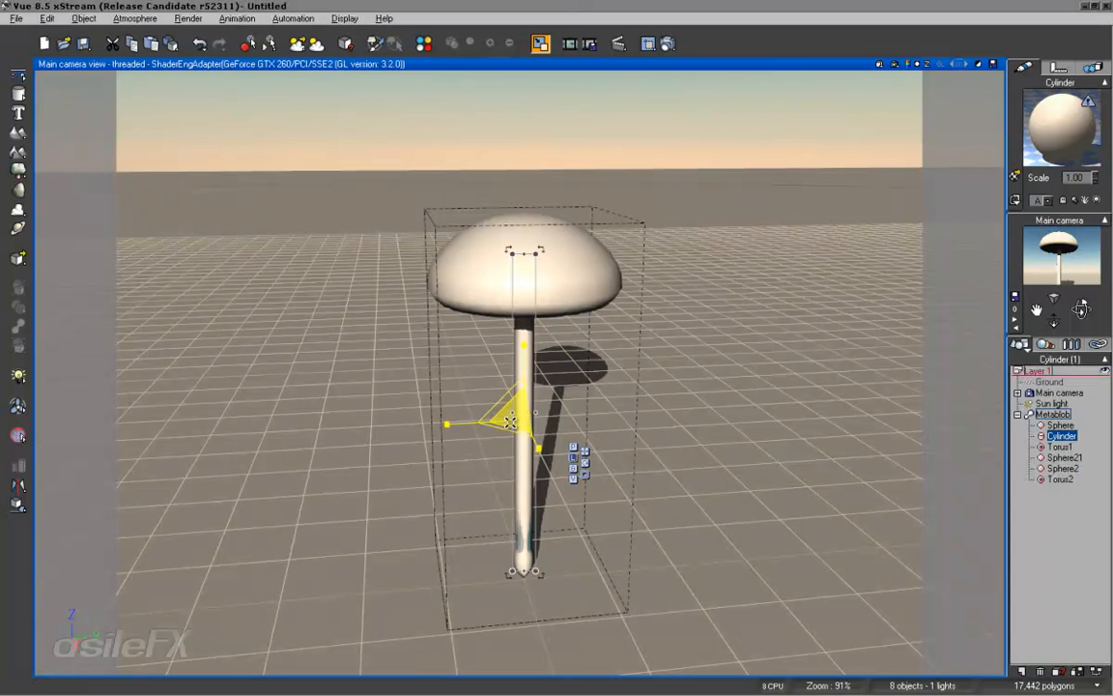
pyautogui.moveTo(523, 411); pyautogui.dragTo(490, 432)
pyautogui.moveTo(522, 355); pyautogui.dragTo(523, 345)
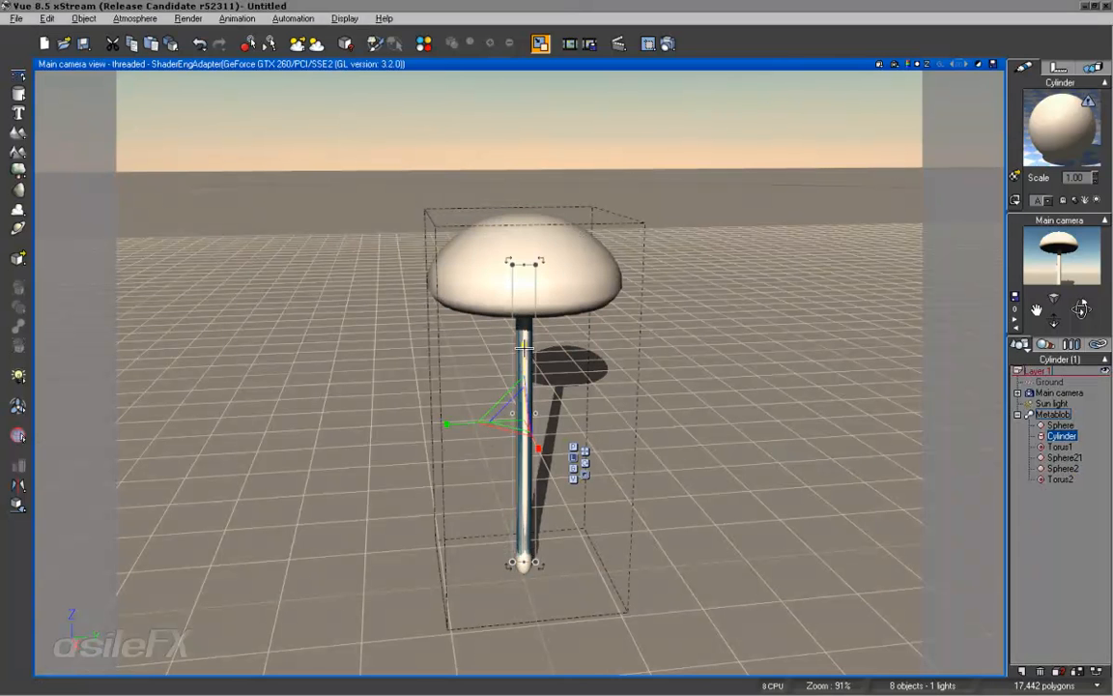
pyautogui.click(1049, 509)
pyautogui.click(1054, 415)
pyautogui.moveTo(1080, 309); pyautogui.dragTo(550, 508)
pyautogui.click(1047, 505)
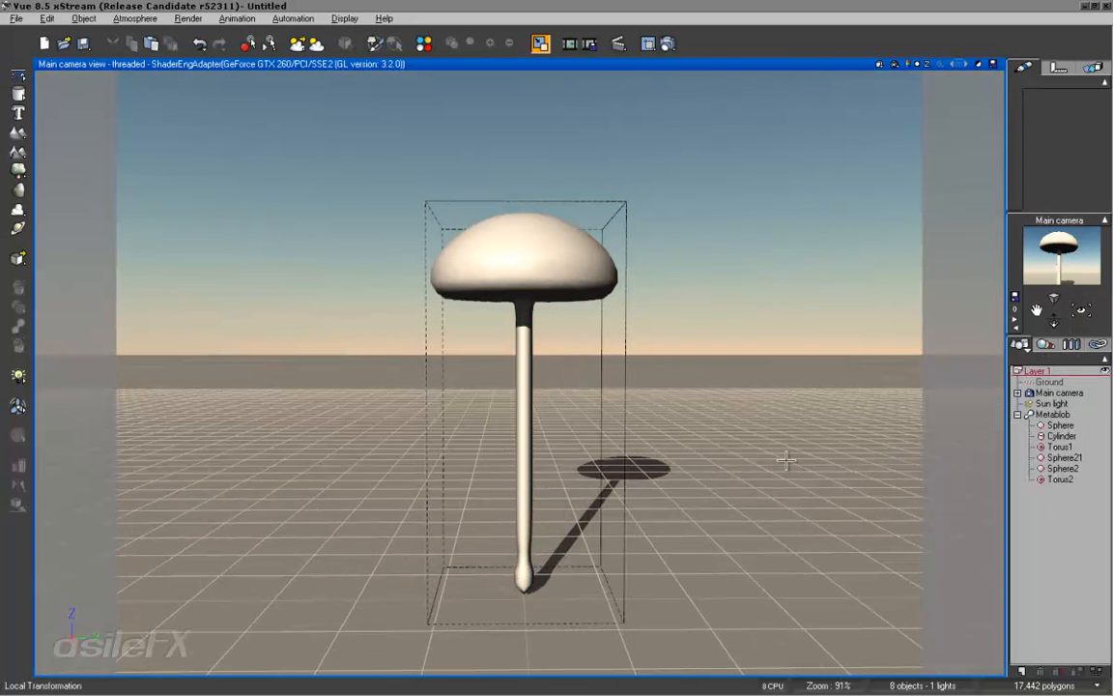
pyautogui.moveTo(787, 447); pyautogui.dragTo(787, 476, button='right')
pyautogui.click(1062, 436)
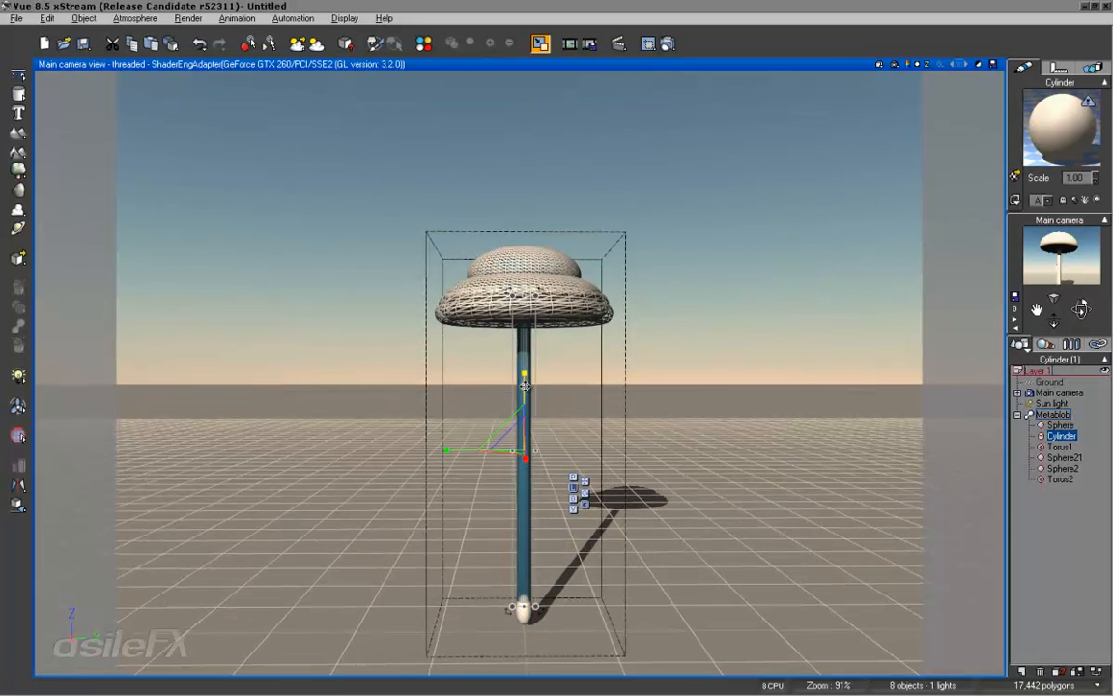
# Resize the base sphere Sphere21, stretch it vertically and raise it to form an elongated bulb around the stem's foot
pyautogui.click(1064, 457)
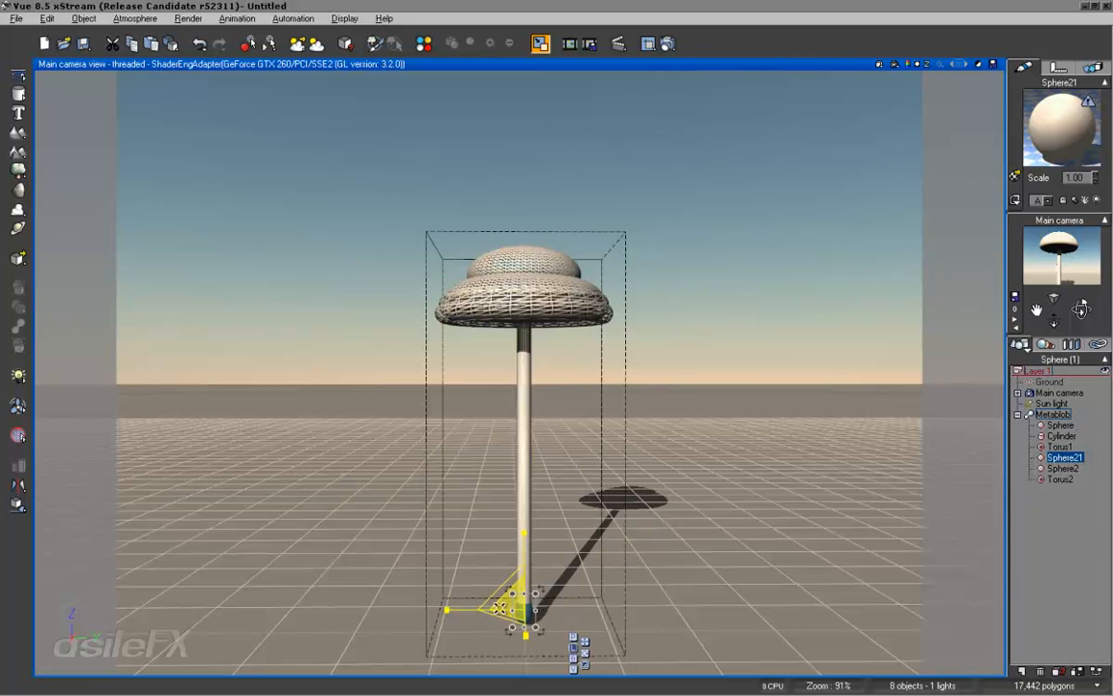
pyautogui.click(1051, 538)
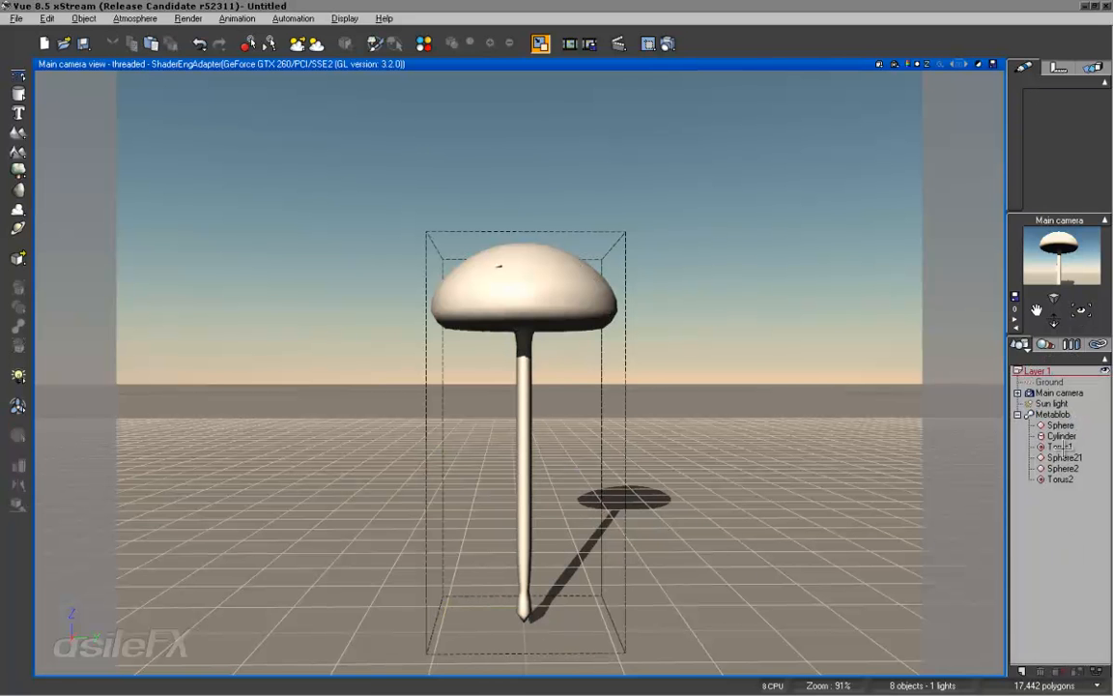
pyautogui.click(1063, 457)
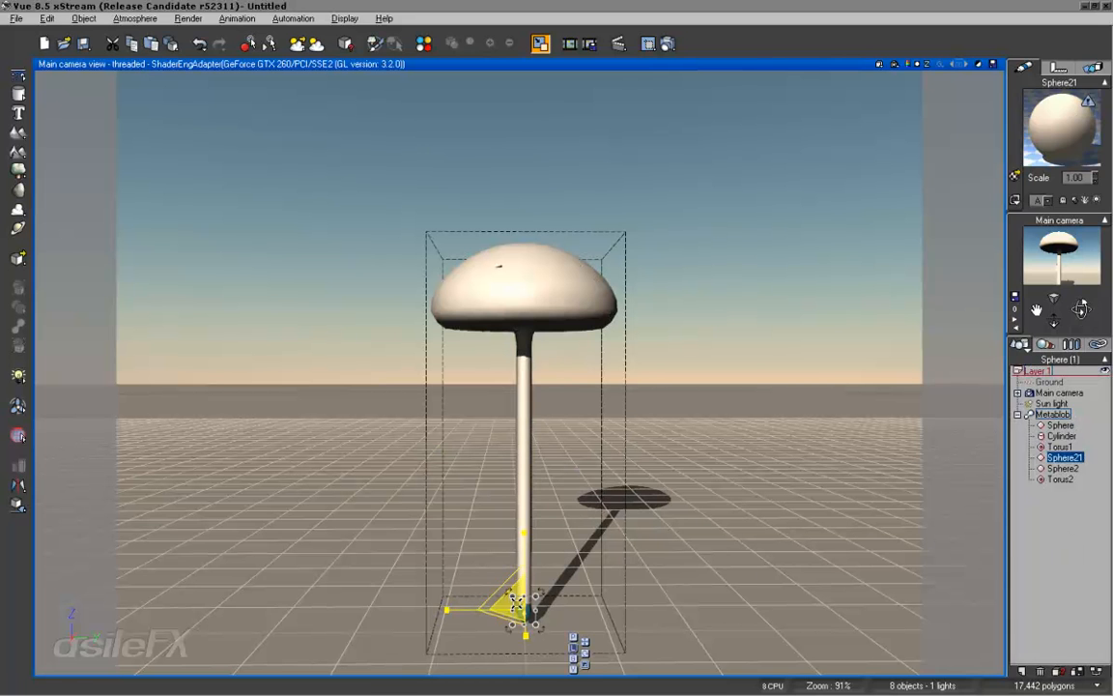
pyautogui.moveTo(529, 558); pyautogui.dragTo(522, 521)
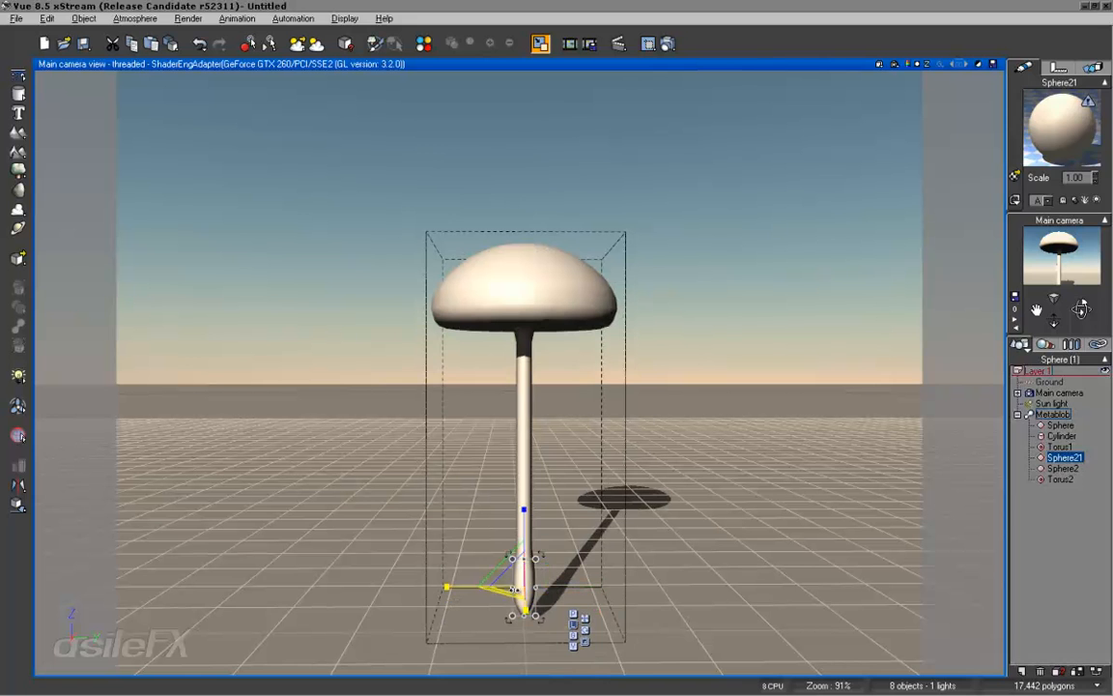
pyautogui.click(721, 522)
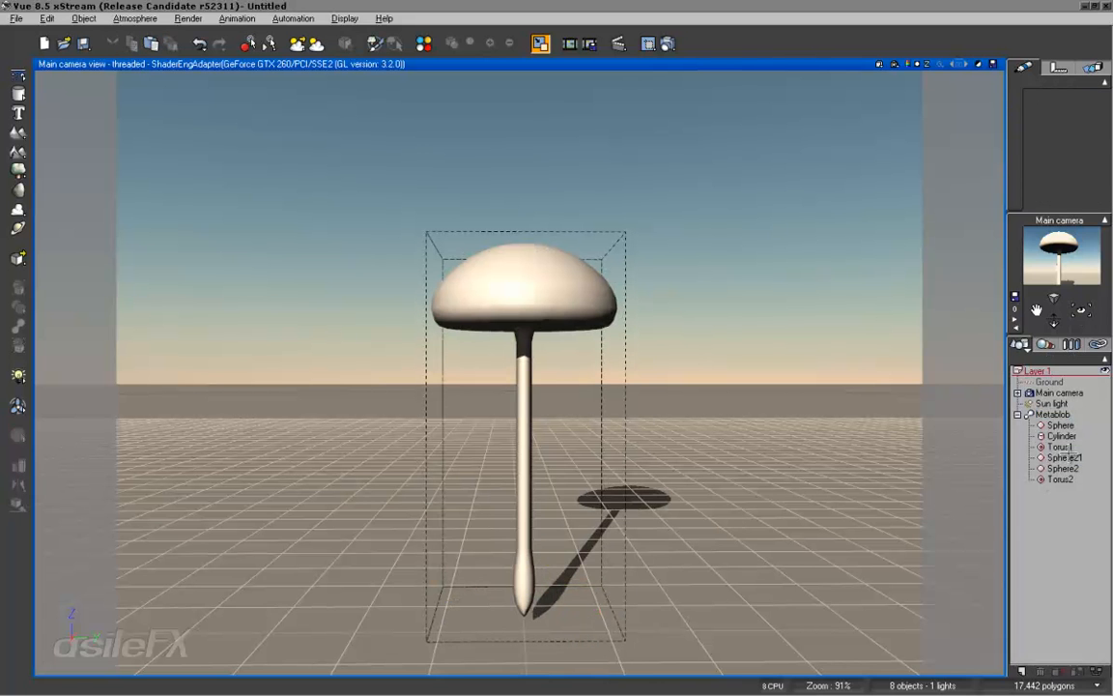
# Shorten and slightly lower the bulb sphere at the stem's foot, and save the scene as Metablob_mushroom_01.vue
pyautogui.click(1070, 457)
pyautogui.moveTo(525, 519); pyautogui.dragTo(524, 524)
pyautogui.press('u')
pyautogui.press('t')
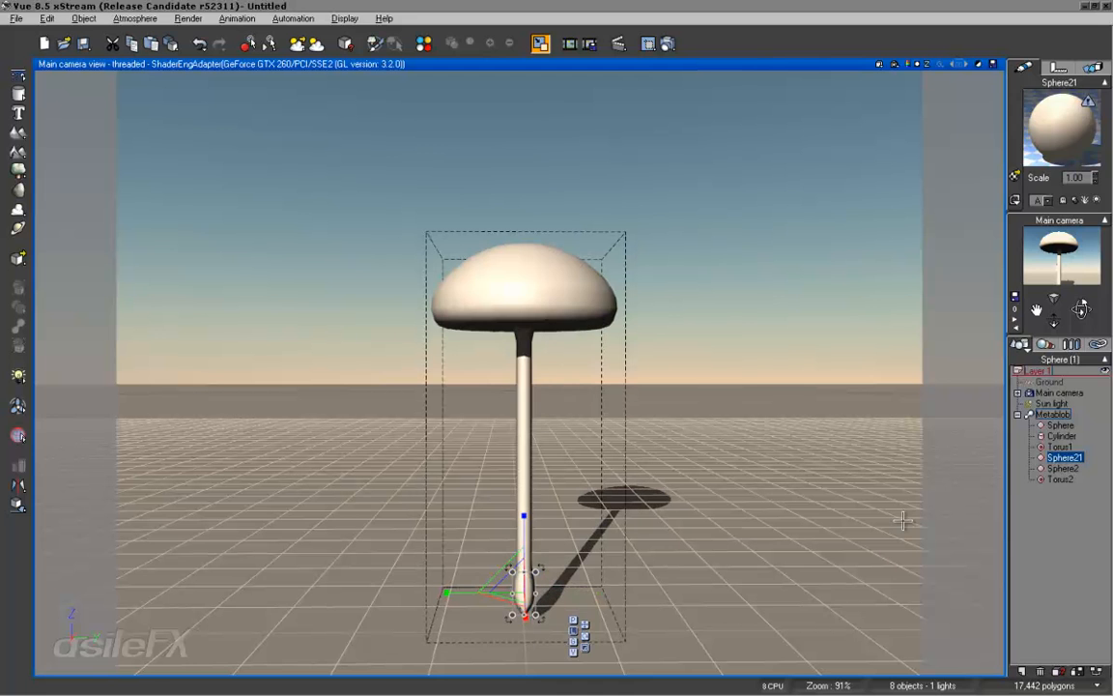
pyautogui.click(1026, 493)
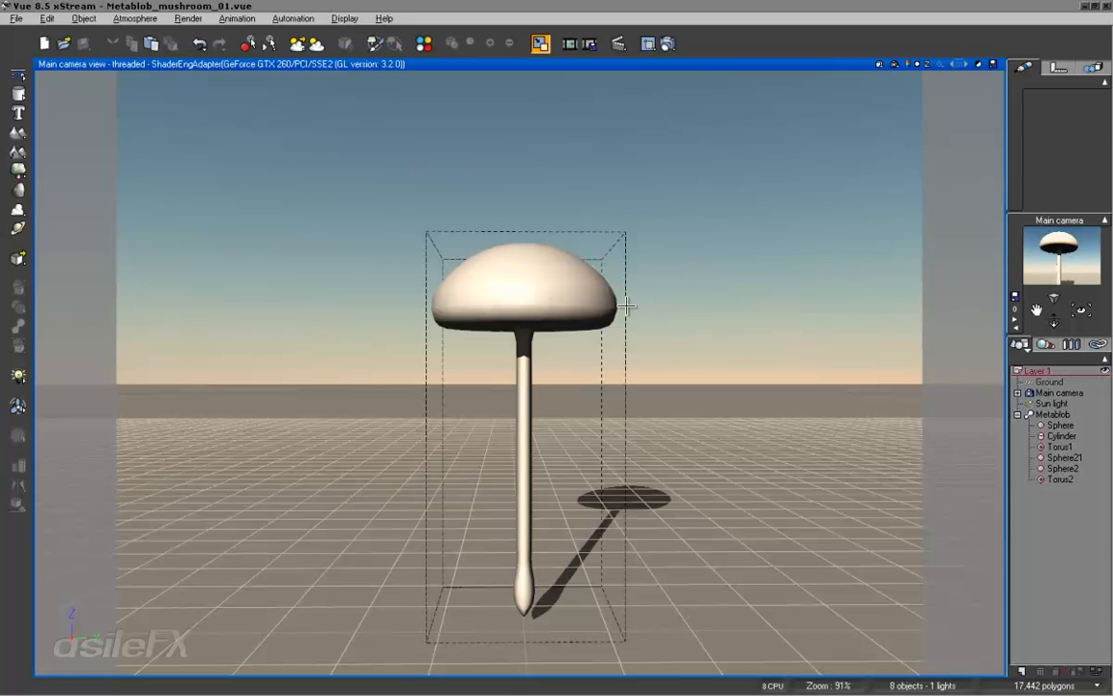
# Examine the mushroom's cap and its junction with the stem up close from a low angle
pyautogui.click(1053, 425)
pyautogui.click(1053, 436)
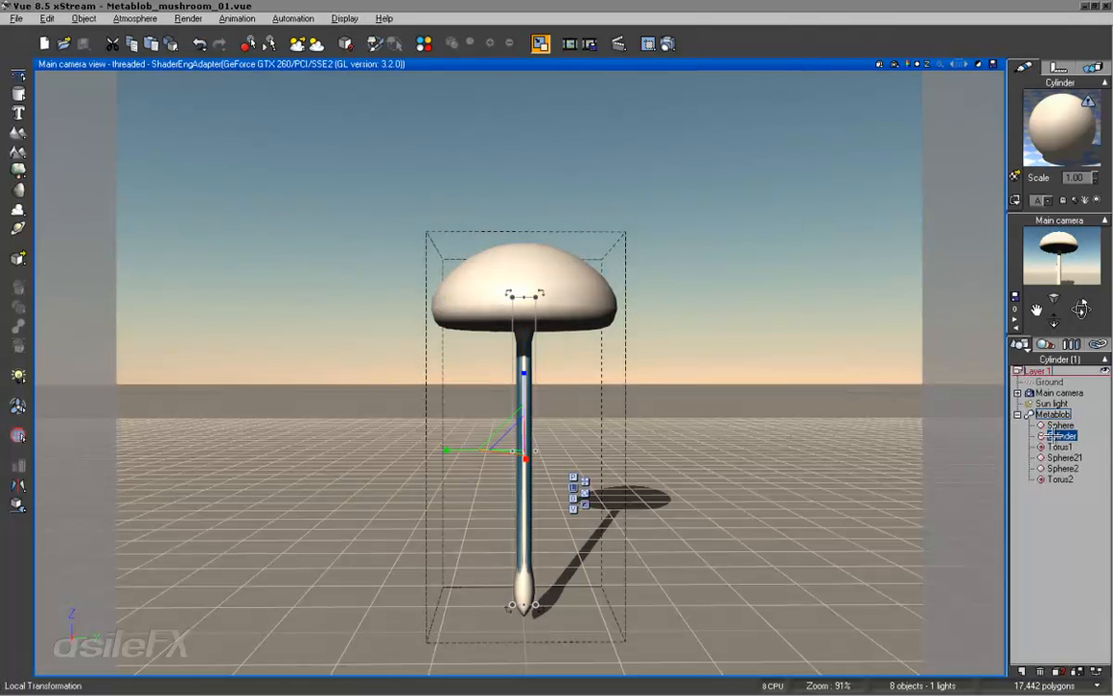
pyautogui.click(1060, 503)
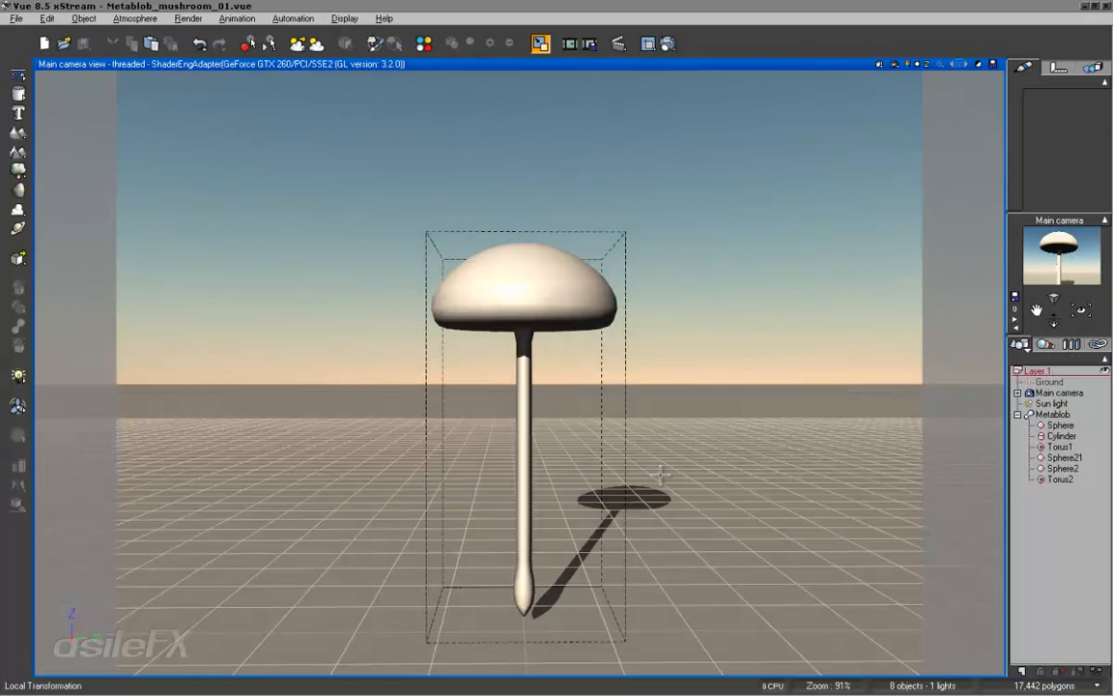
pyautogui.scroll(5, 661, 473)
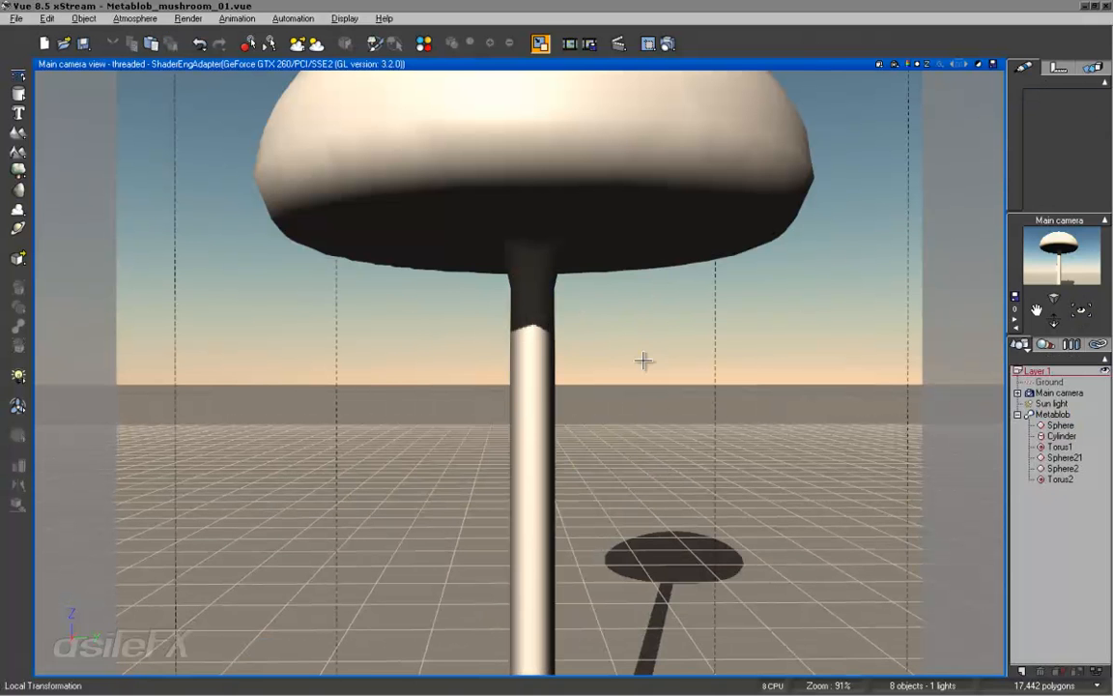
pyautogui.moveTo(639, 362); pyautogui.dragTo(630, 412, button='right')
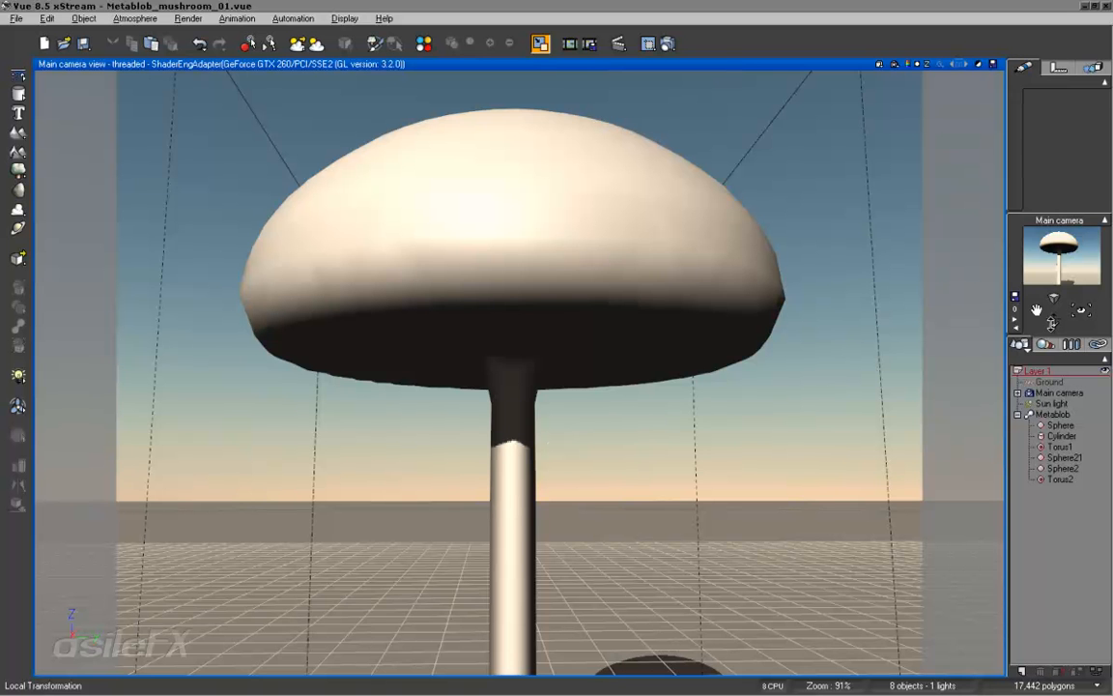
pyautogui.moveTo(1054, 321); pyautogui.dragTo(1037, 290)
pyautogui.moveTo(707, 326); pyautogui.dragTo(698, 369, button='right')
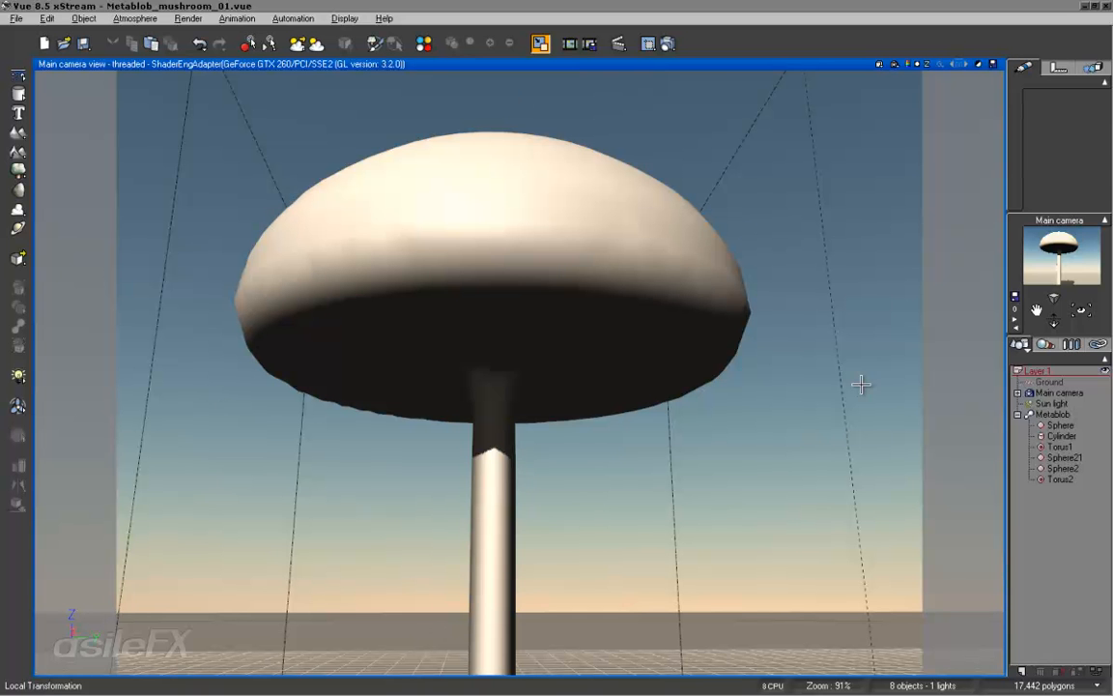
# Rename the material of the whole metablob as Mushroom
pyautogui.click(1055, 415)
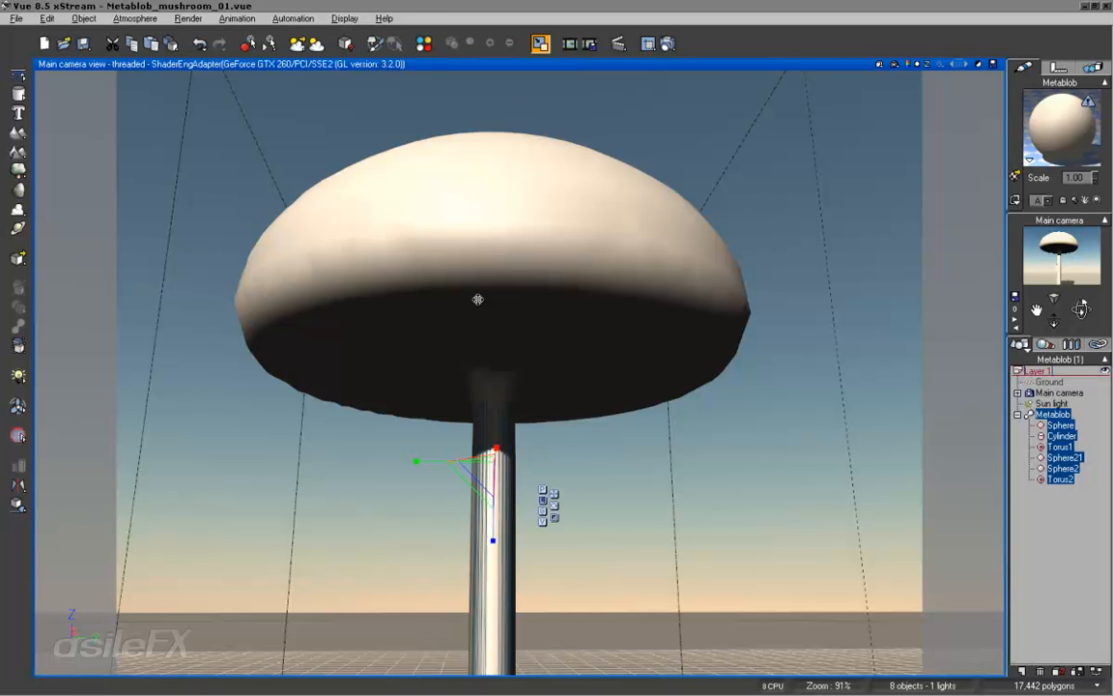
pyautogui.doubleClick(1061, 126)
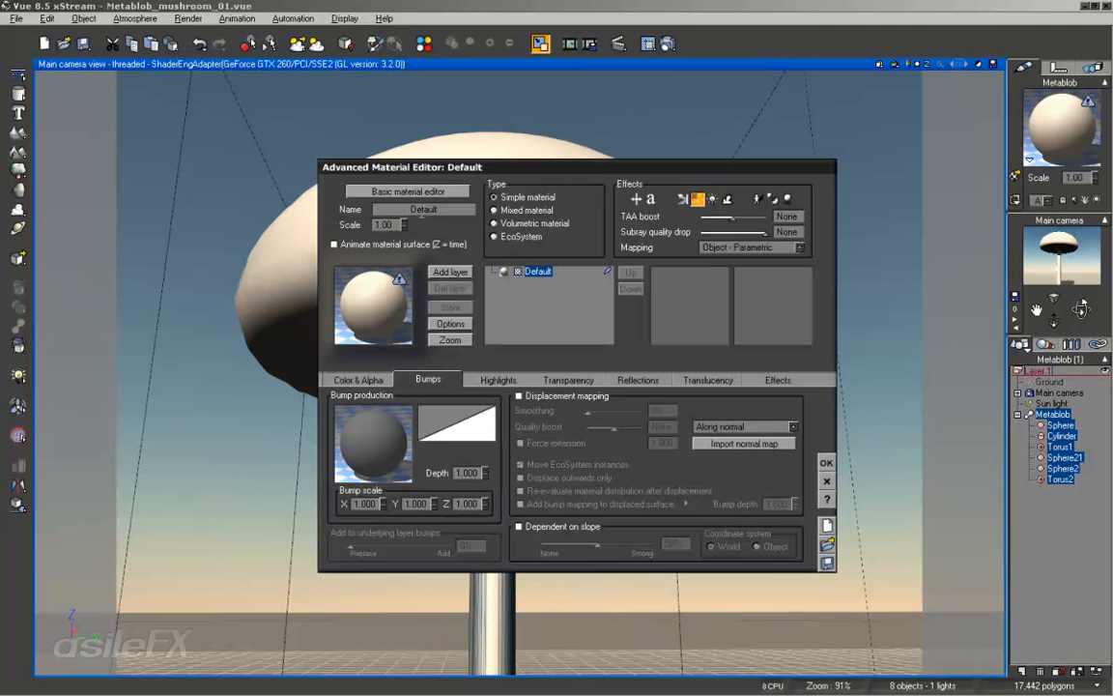
pyautogui.click(421, 211)
pyautogui.write('Mushroom')
pyautogui.press('Return')
pyautogui.click(826, 463)
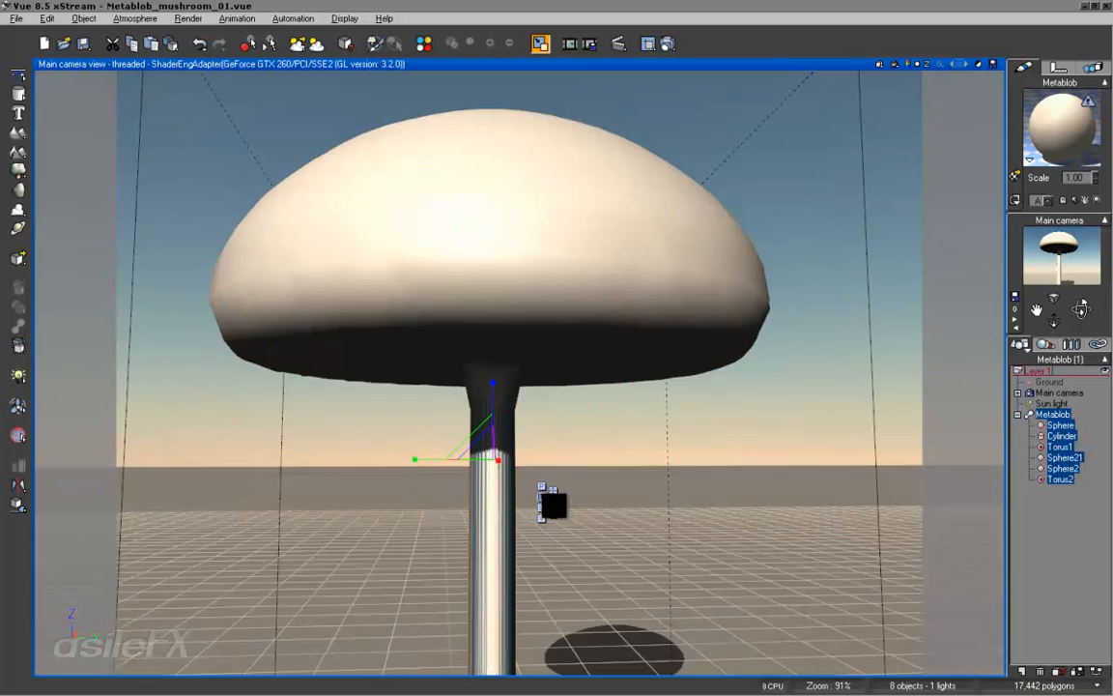
# Bake the metablob to polygons with the bake quality at its highest setting
pyautogui.moveTo(1080, 307); pyautogui.dragTo(1079, 310)
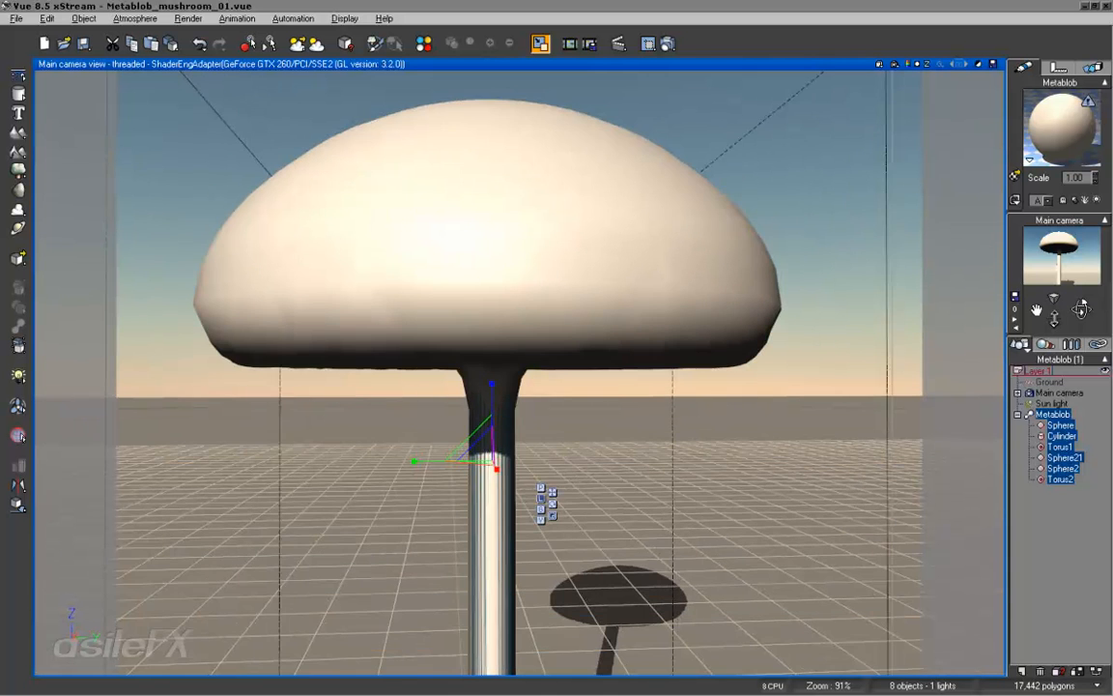
pyautogui.scroll(-5, 539, 514)
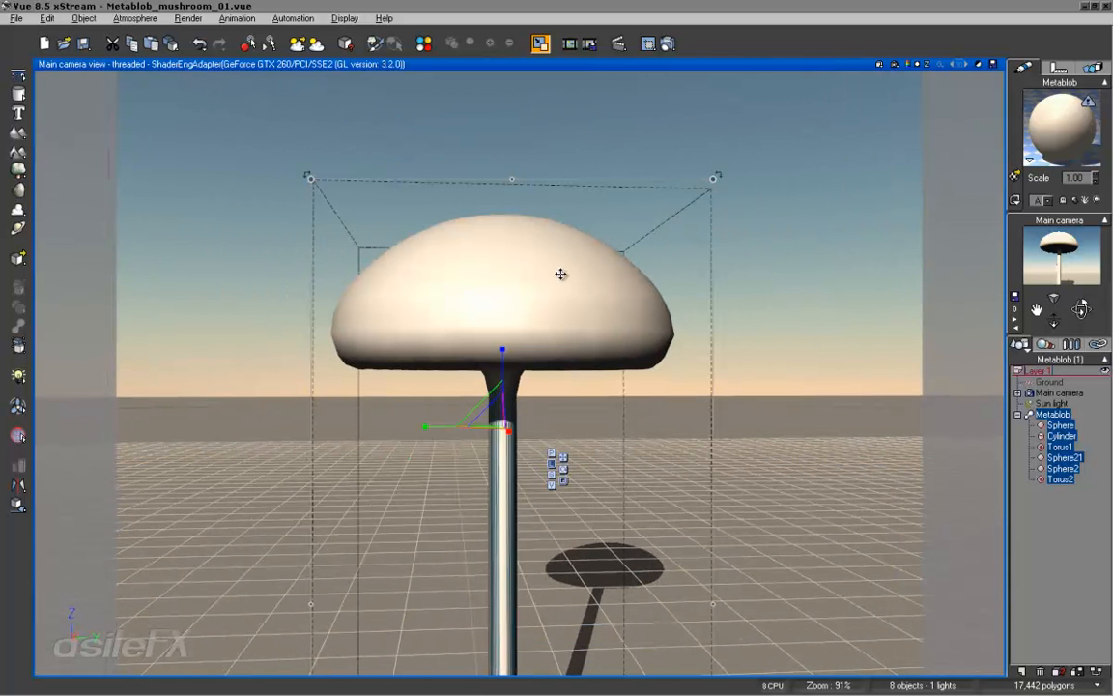
pyautogui.rightClick(560, 275)
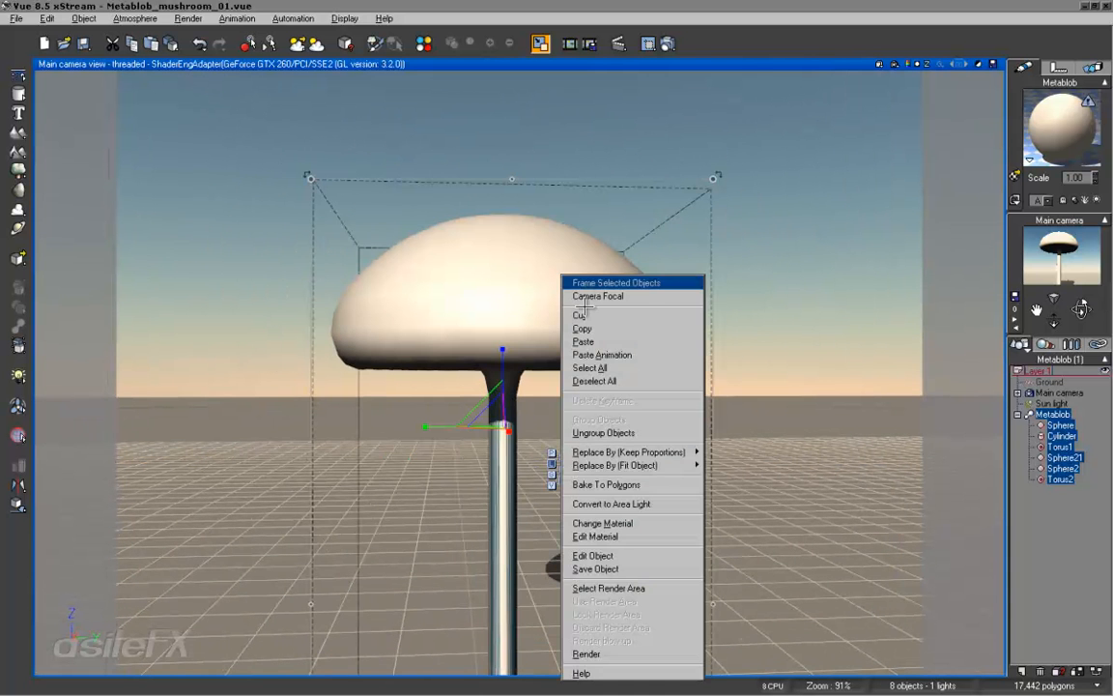
pyautogui.click(639, 484)
pyautogui.moveTo(730, 403); pyautogui.dragTo(871, 403)
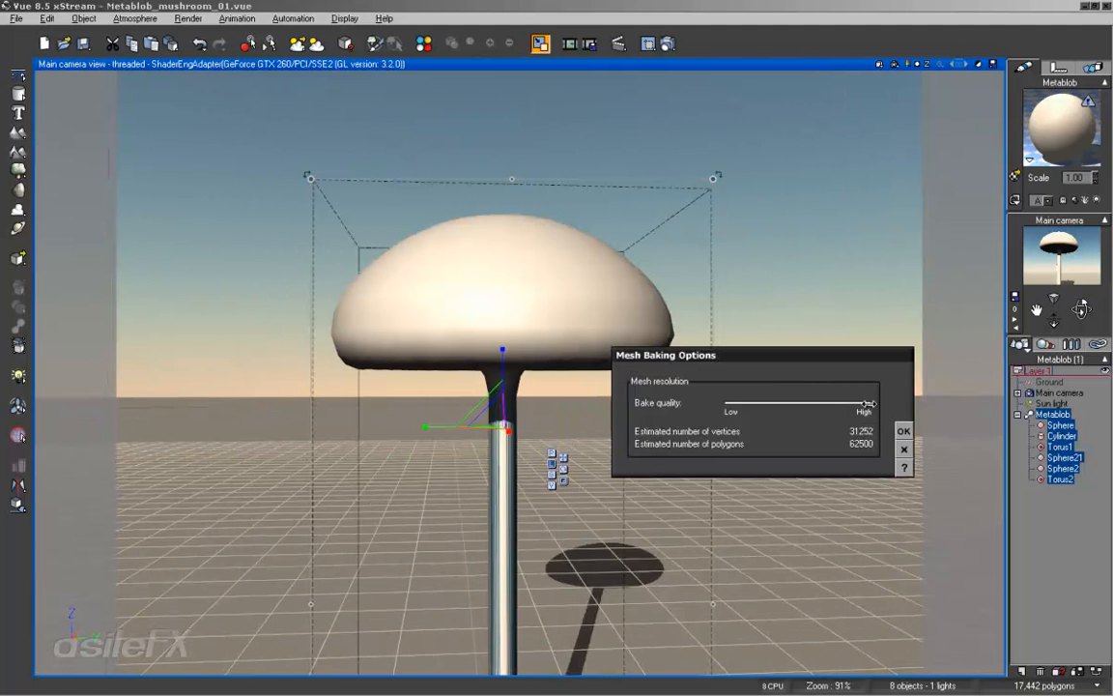
pyautogui.click(904, 430)
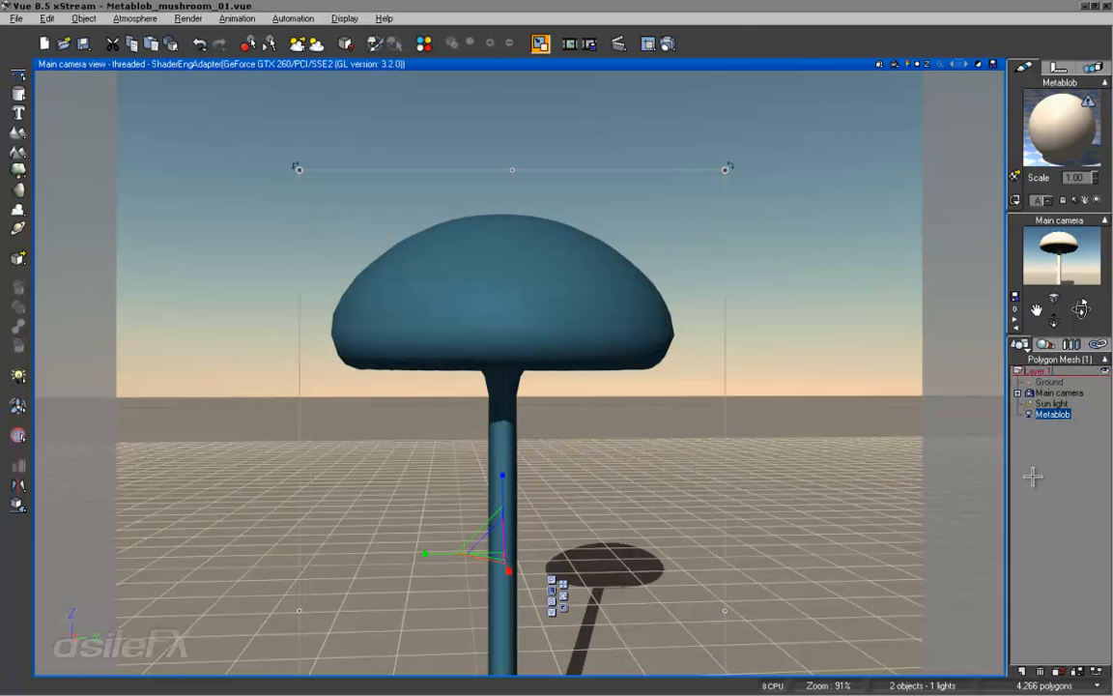
# Render the baked mushroom from a high angle and from a low angle to inspect the mesh
pyautogui.click(1034, 477)
pyautogui.moveTo(628, 391); pyautogui.dragTo(629, 305, button='right')
pyautogui.click(560, 260)
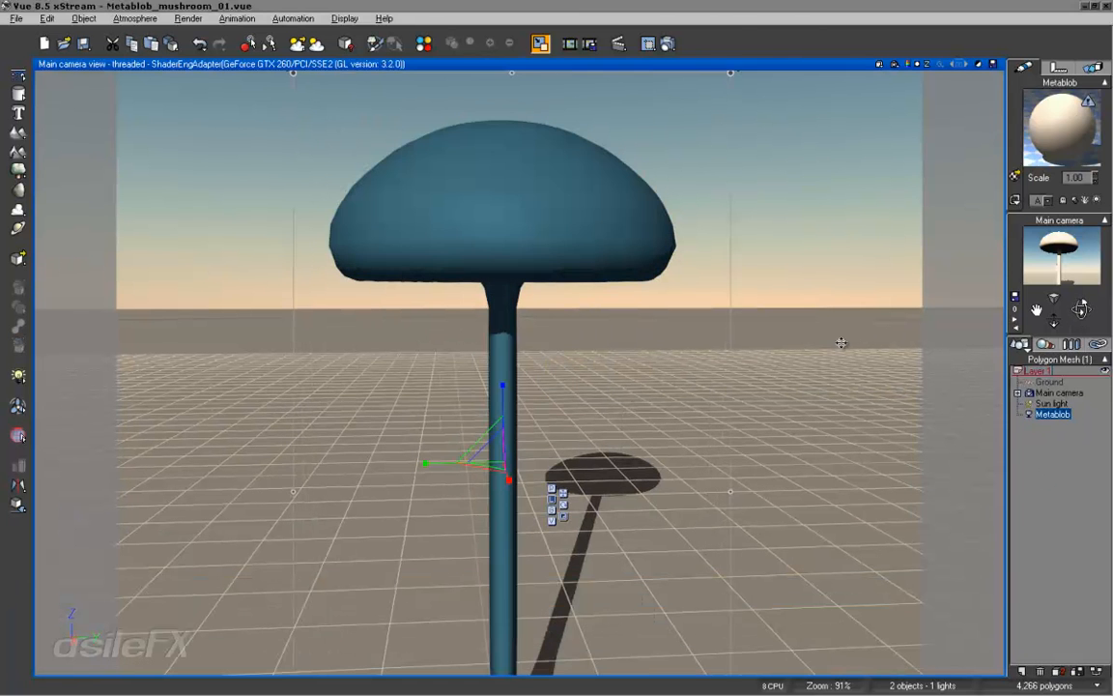
pyautogui.moveTo(1081, 311); pyautogui.dragTo(1080, 327)
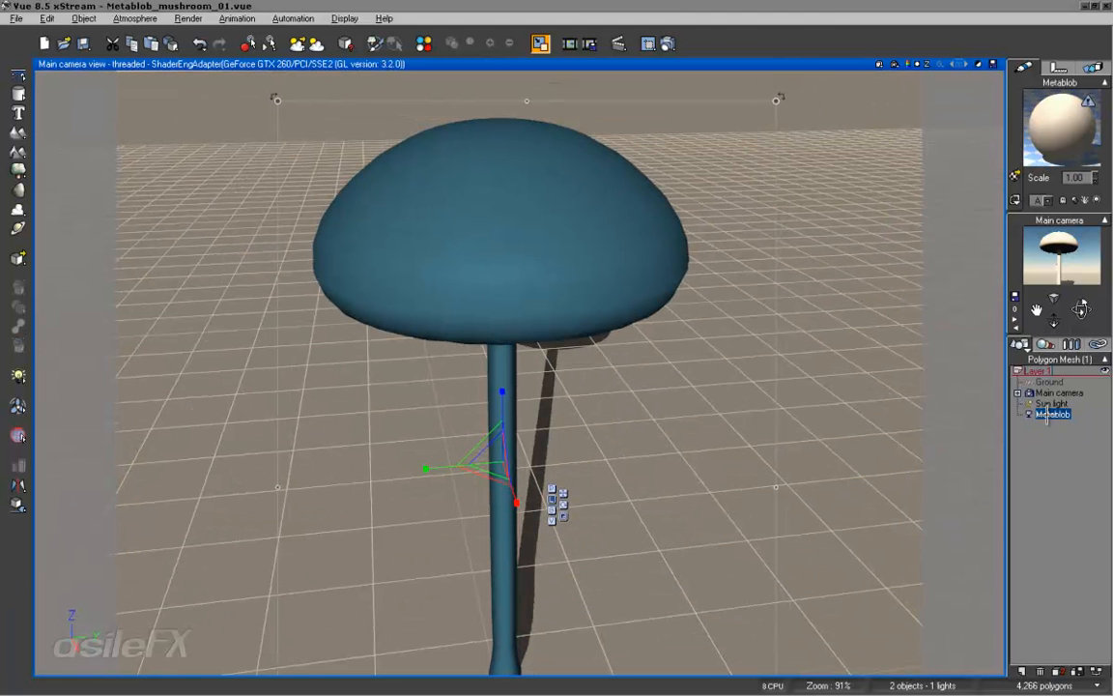
pyautogui.moveTo(676, 232); pyautogui.dragTo(702, 254, button='right')
pyautogui.click(591, 43)
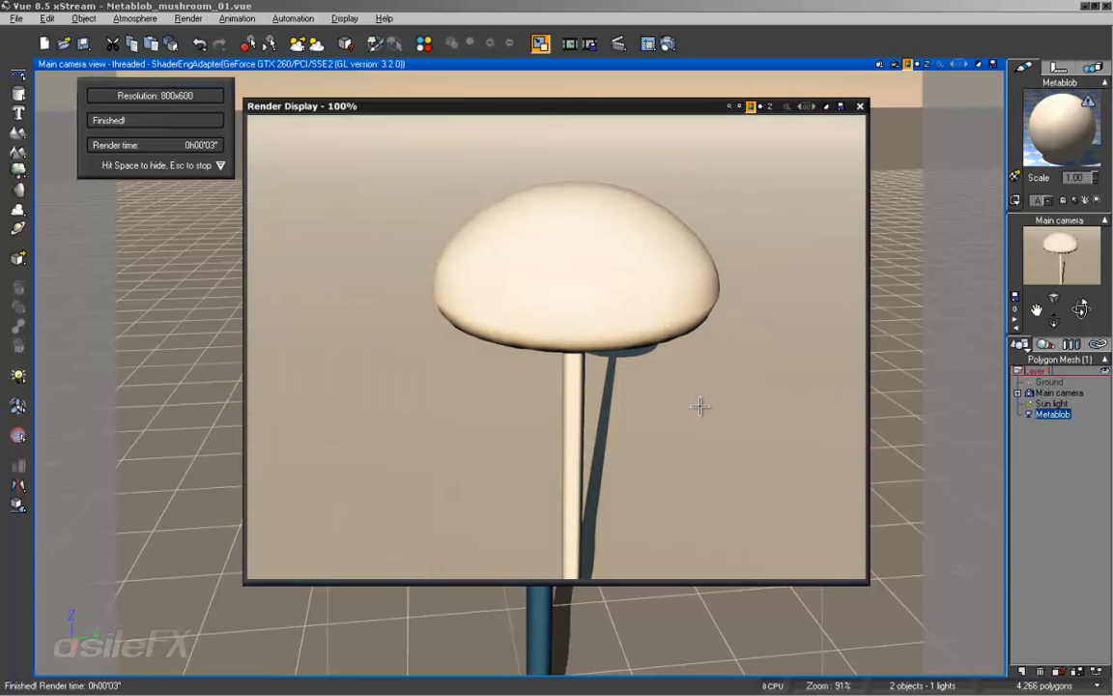
pyautogui.click(860, 106)
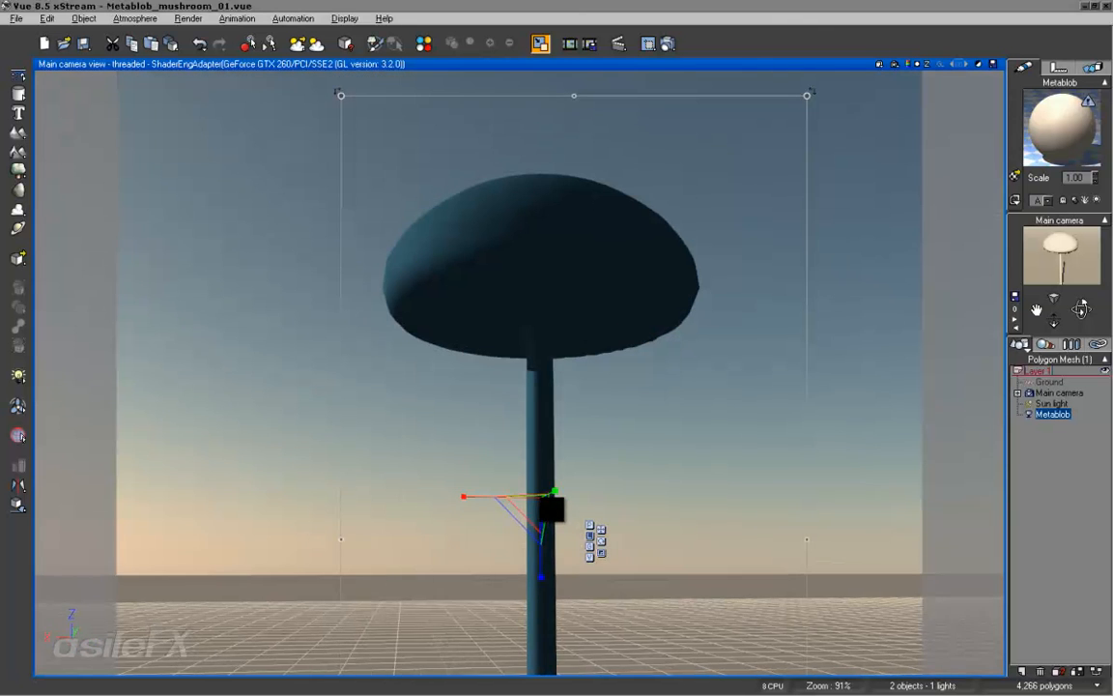
pyautogui.click(668, 43)
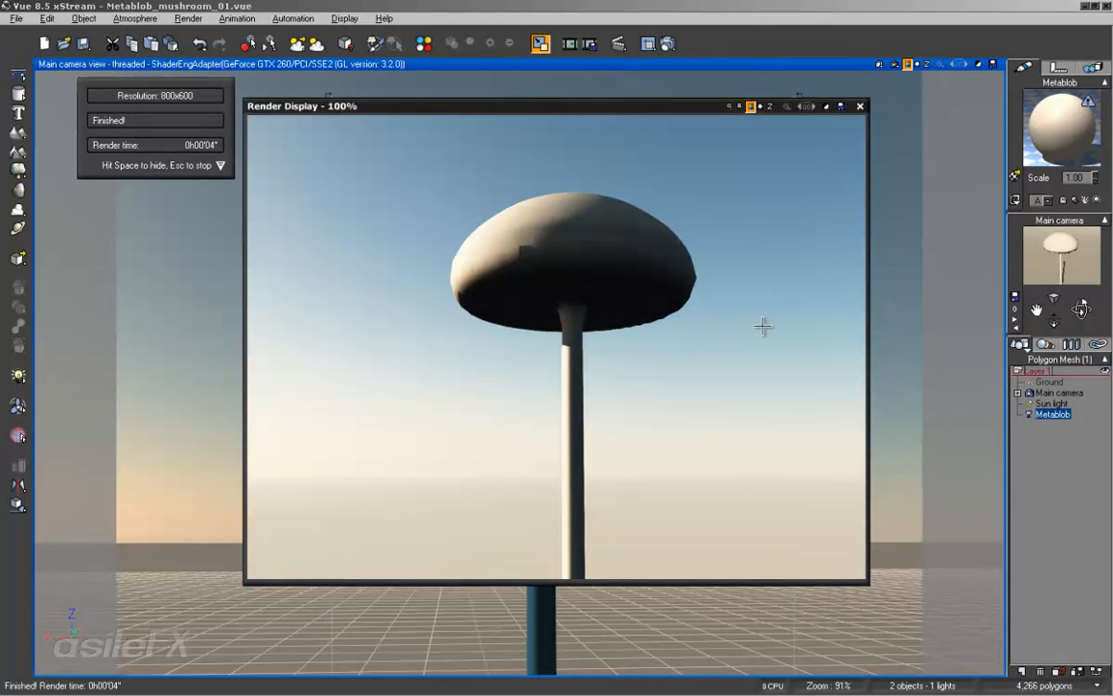
pyautogui.click(860, 107)
# Bring the whole mushroom into view and lower the baked mesh's pivot to a Z position of 231.06
pyautogui.moveTo(1081, 310)
pyautogui.mouseDown()
pyautogui.moveTo(1064, 320)
pyautogui.moveTo(1080, 308)
pyautogui.mouseUp()
pyautogui.scroll(-5, 534, 512)
pyautogui.moveTo(695, 450); pyautogui.dragTo(699, 396, button='right')
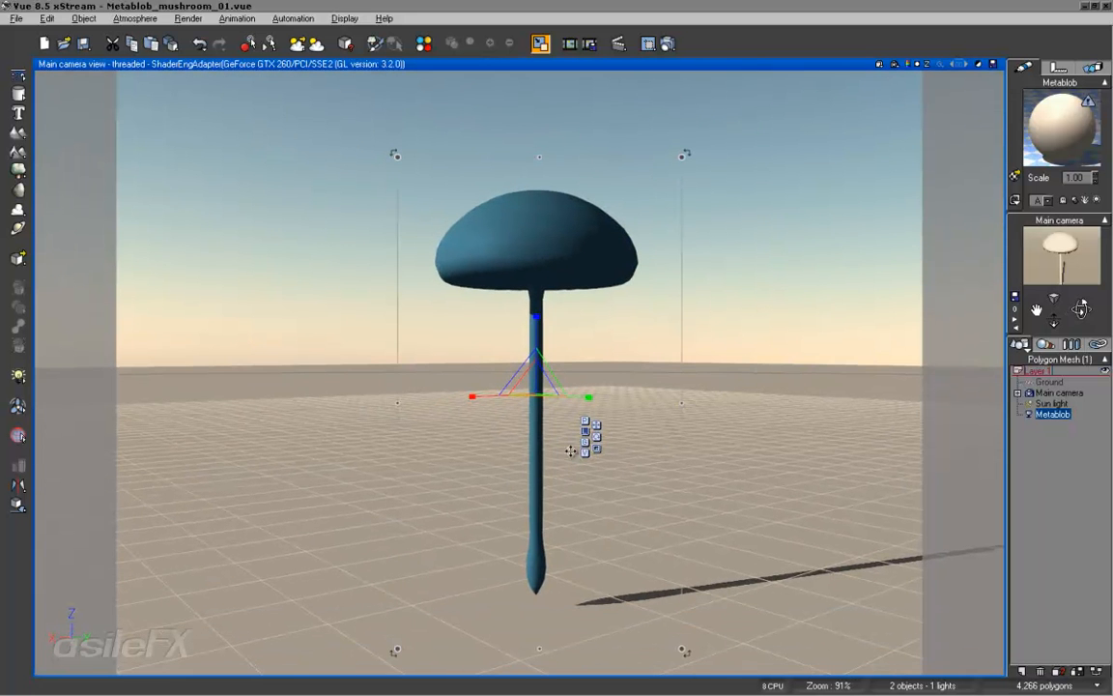
pyautogui.moveTo(1083, 310); pyautogui.dragTo(1082, 308)
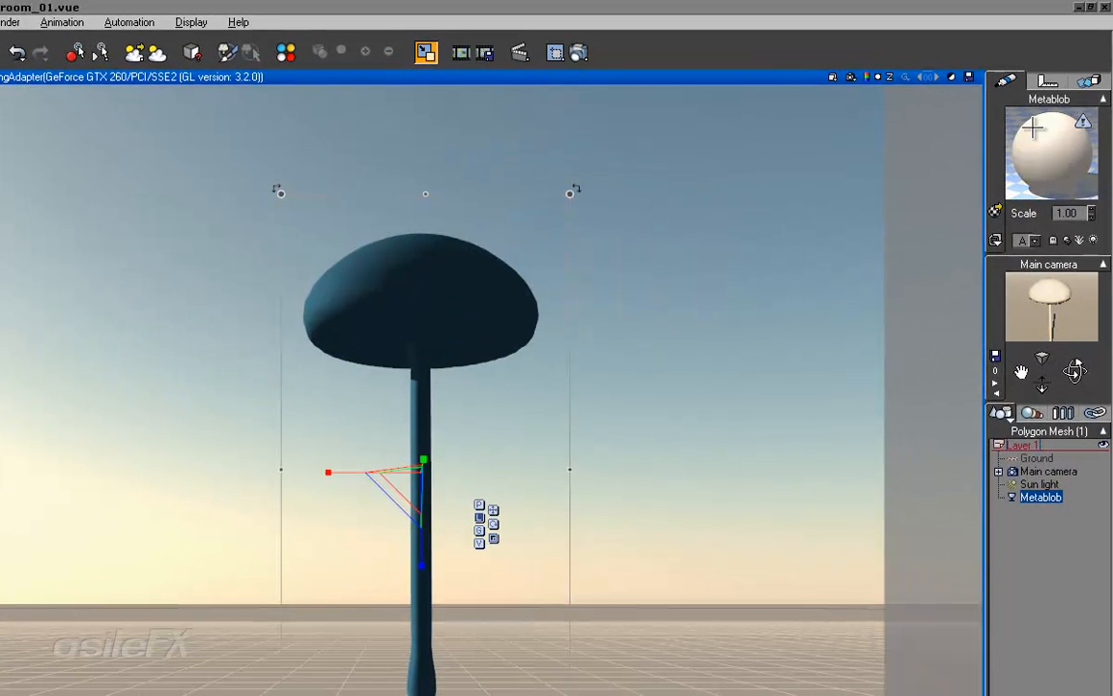
pyautogui.click(1047, 80)
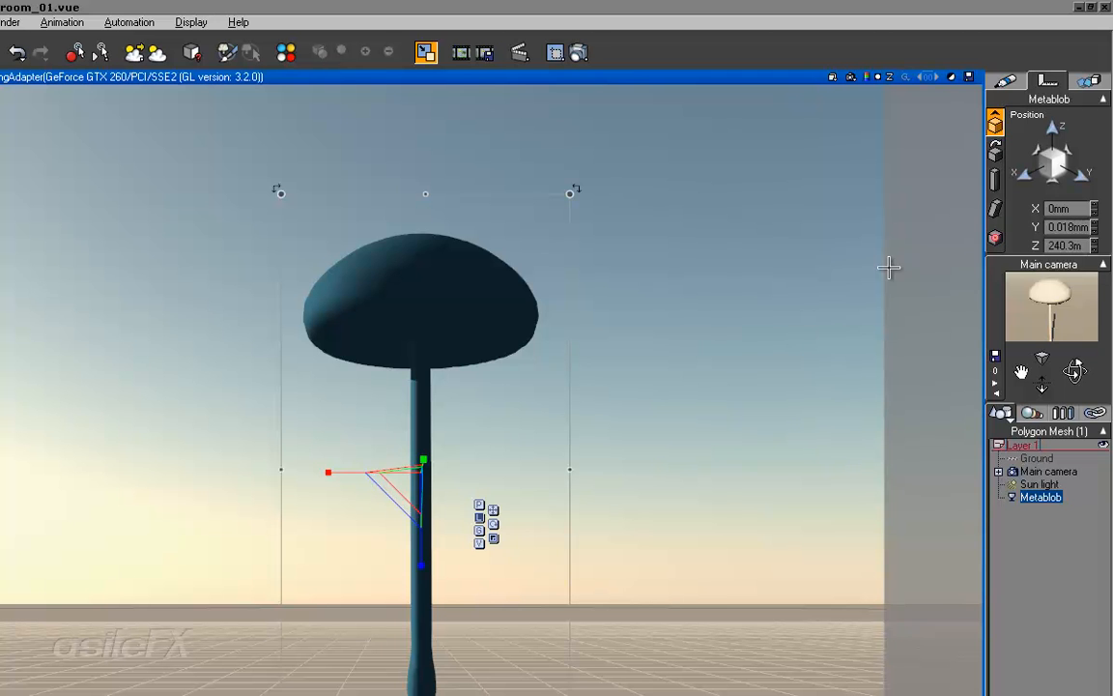
pyautogui.click(996, 239)
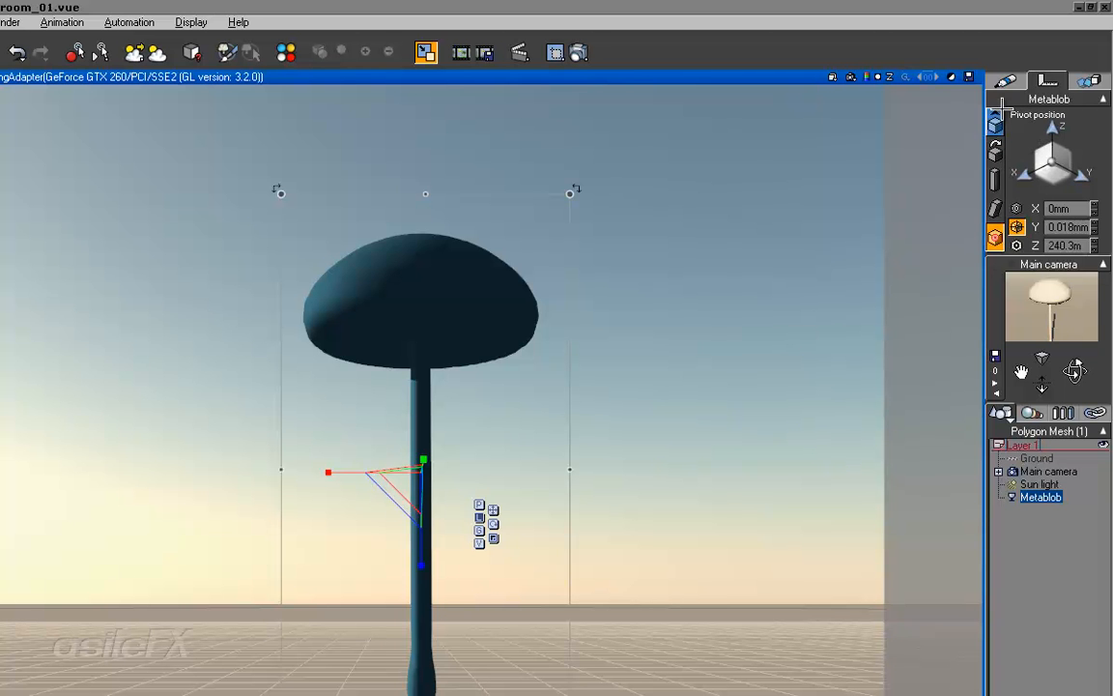
pyautogui.moveTo(1051, 131)
pyautogui.mouseDown()
pyautogui.moveTo(1051, 146)
pyautogui.moveTo(1052, 136)
pyautogui.mouseUp()
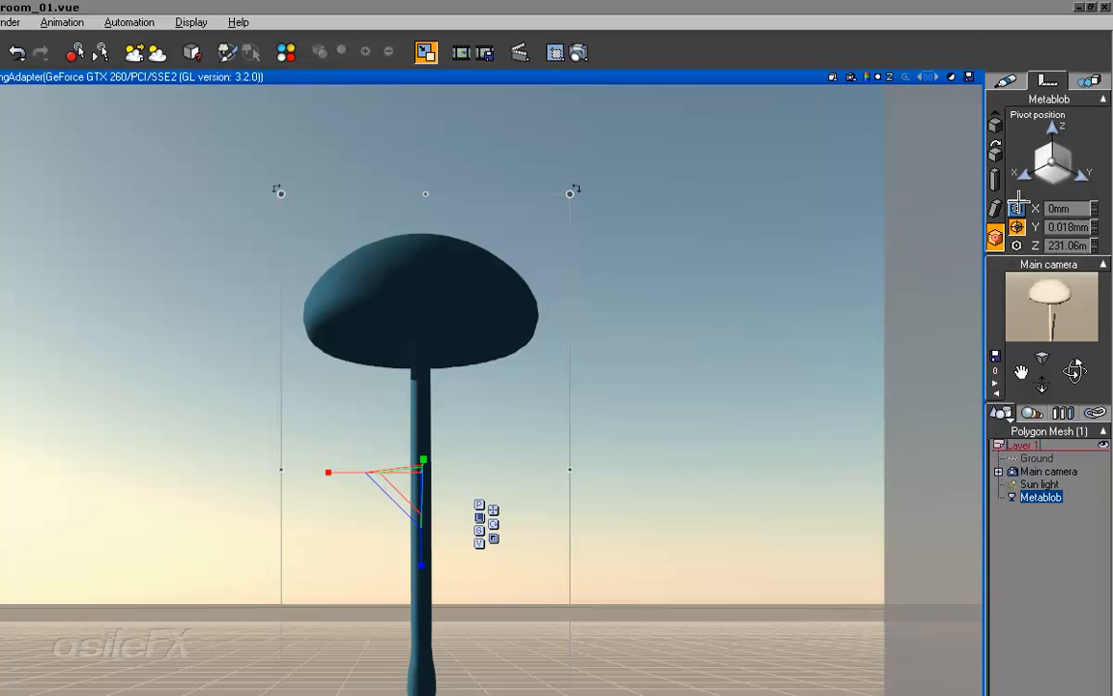
# Lower the mesh's pivot to the stem's foot at about Z 47.16 and save the scene as Metablob_mushroom_01-baked.vue
pyautogui.moveTo(1080, 370); pyautogui.dragTo(1075, 371)
pyautogui.moveTo(1052, 130)
pyautogui.mouseDown()
pyautogui.moveTo(1051, 160)
pyautogui.moveTo(1041, 124)
pyautogui.moveTo(1052, 81)
pyautogui.moveTo(1052, 124)
pyautogui.mouseUp()
pyautogui.moveTo(1080, 375); pyautogui.dragTo(447, 613)
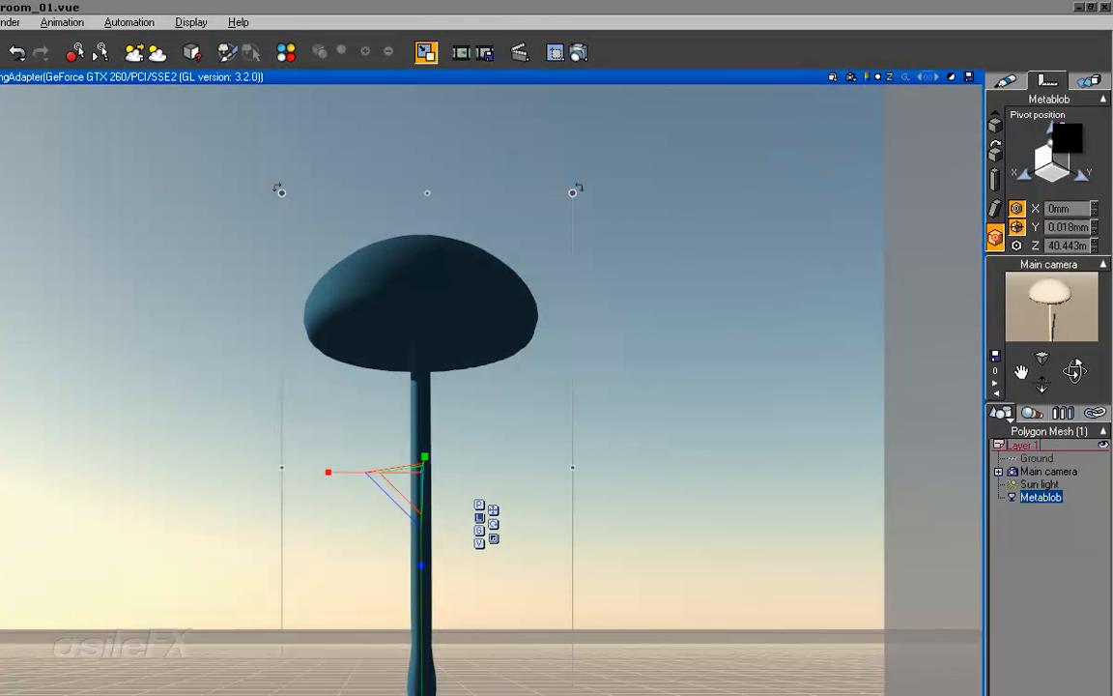
pyautogui.moveTo(1067, 139); pyautogui.dragTo(1067, 141)
pyautogui.moveTo(1075, 373); pyautogui.dragTo(441, 620)
pyautogui.moveTo(1053, 135); pyautogui.dragTo(1053, 135)
pyautogui.click(1042, 545)
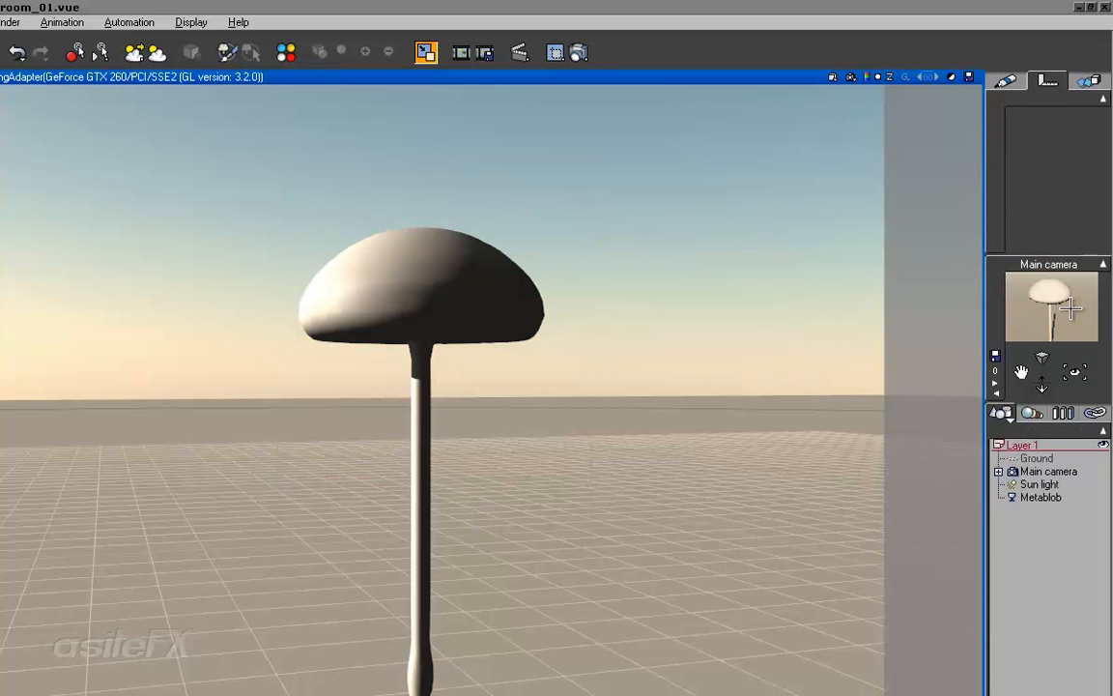
pyautogui.click(1054, 498)
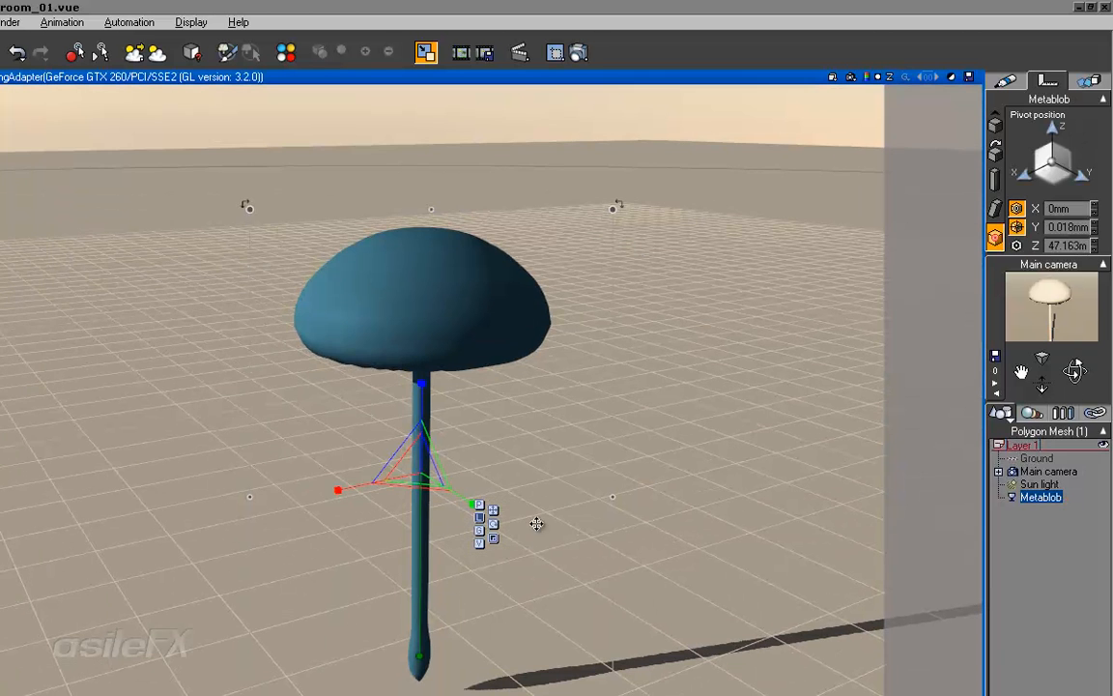
pyautogui.click(817, 561)
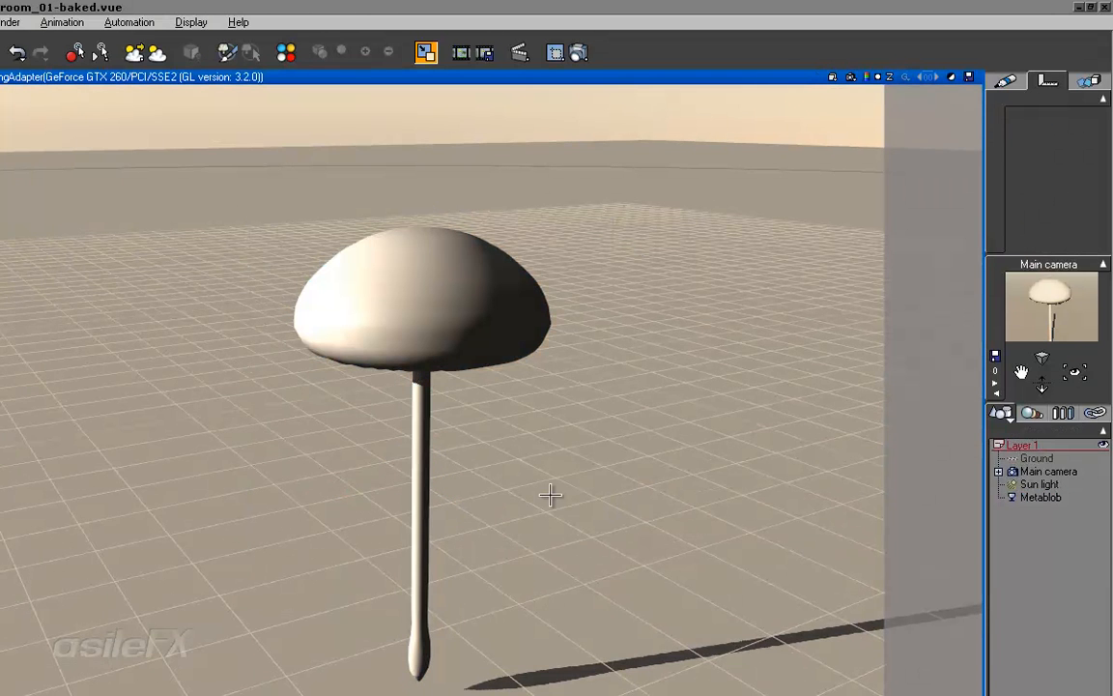
# Load the dark grey-brown map from the Color Maps collection as the Mushroom material's procedural color map
pyautogui.click(1041, 497)
pyautogui.click(1006, 81)
pyautogui.doubleClick(1034, 141)
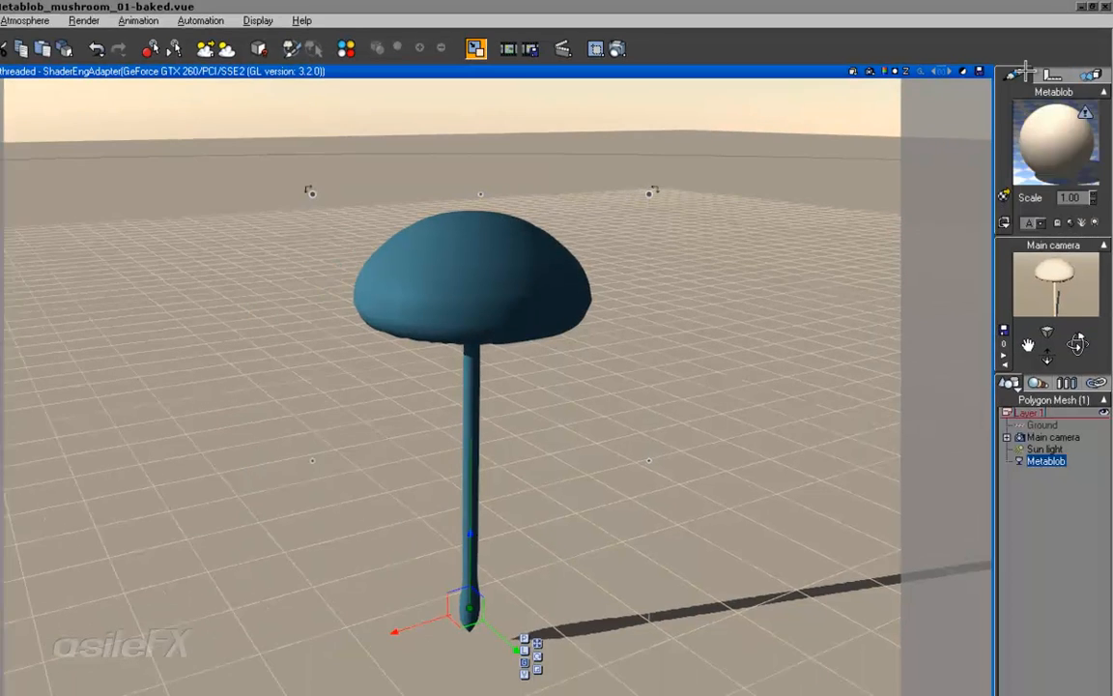
pyautogui.click(349, 380)
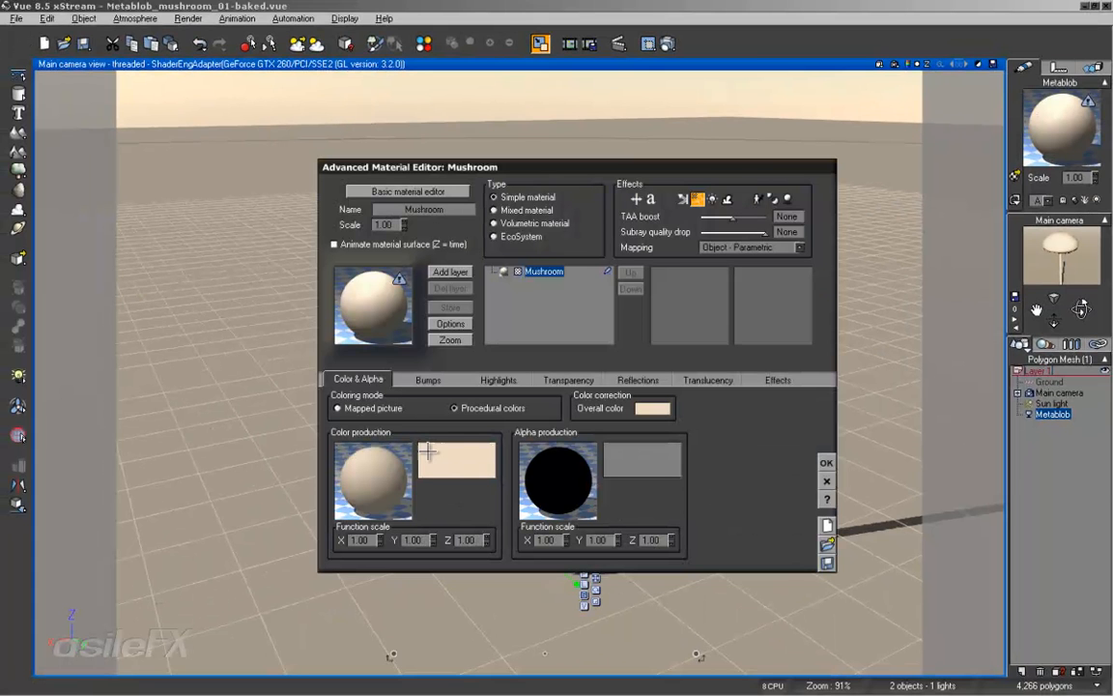
pyautogui.rightClick(467, 468)
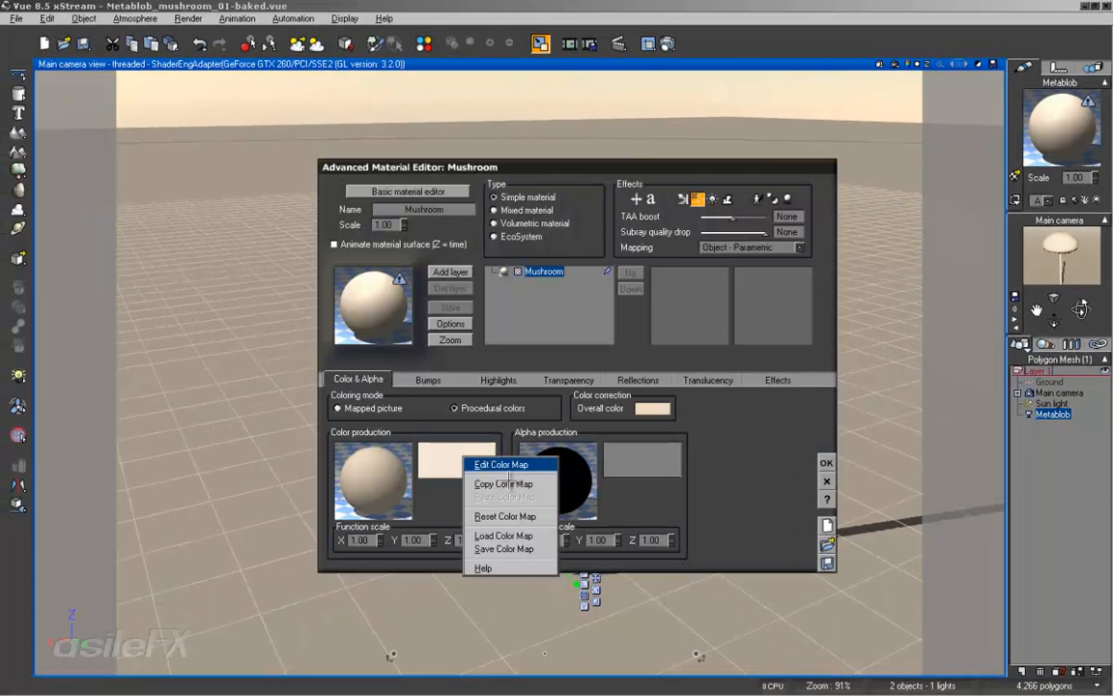
pyautogui.click(527, 533)
pyautogui.click(105, 304)
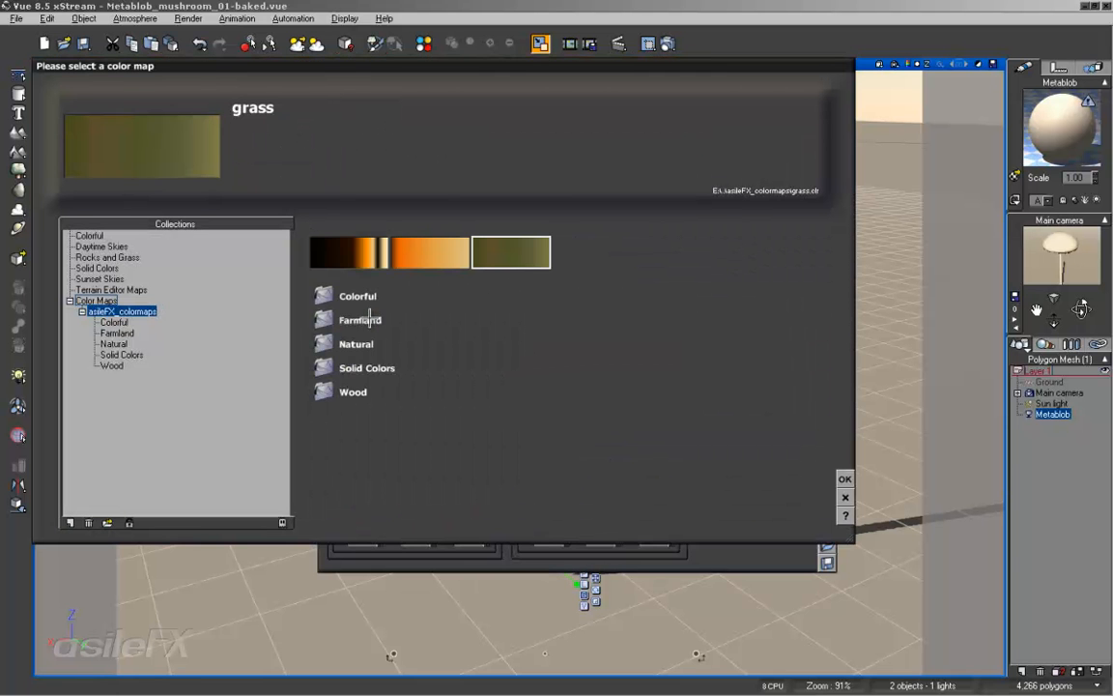
pyautogui.click(104, 301)
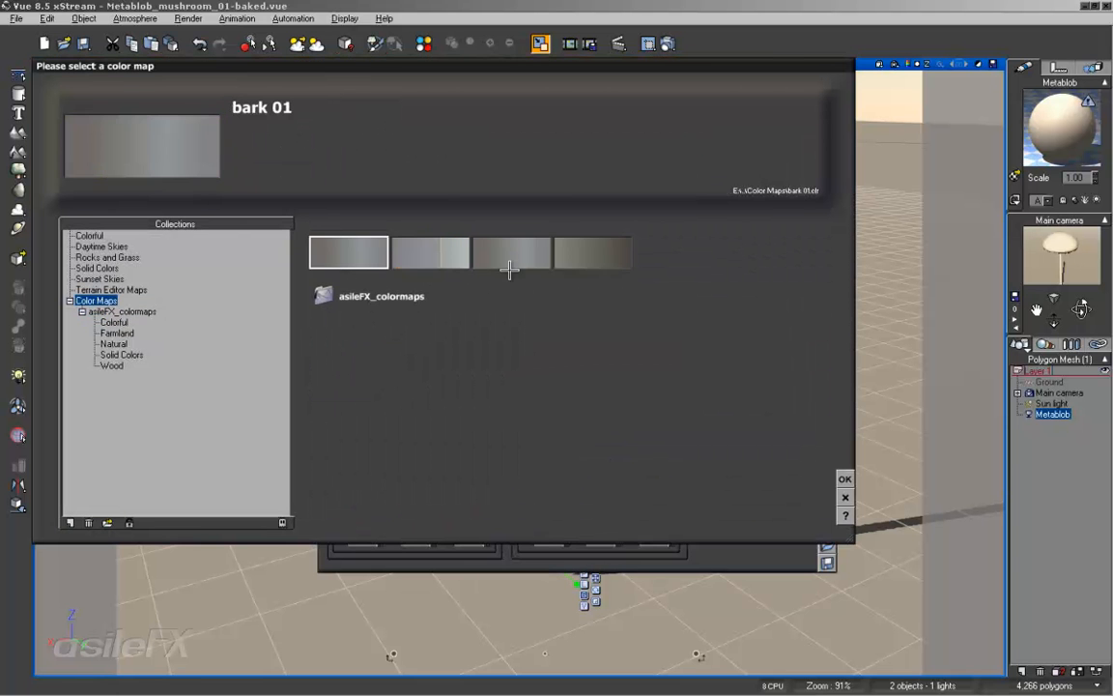
pyautogui.click(842, 479)
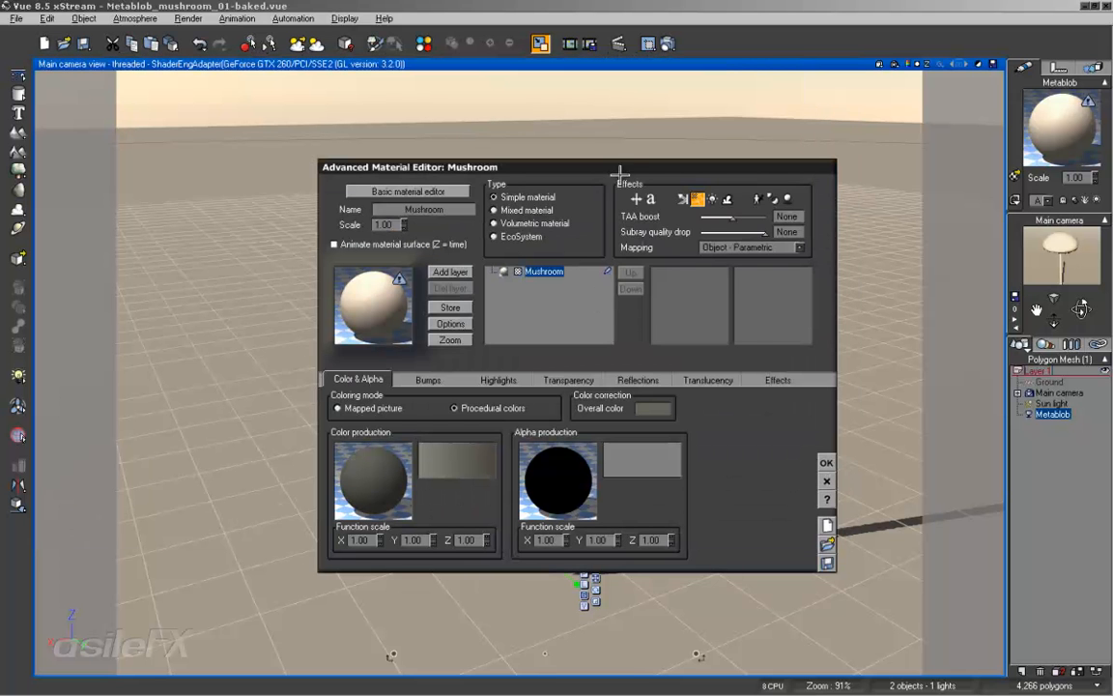
# Inspect the start and end key colors of the Mushroom material's color map
pyautogui.moveTo(619, 168); pyautogui.dragTo(632, 175)
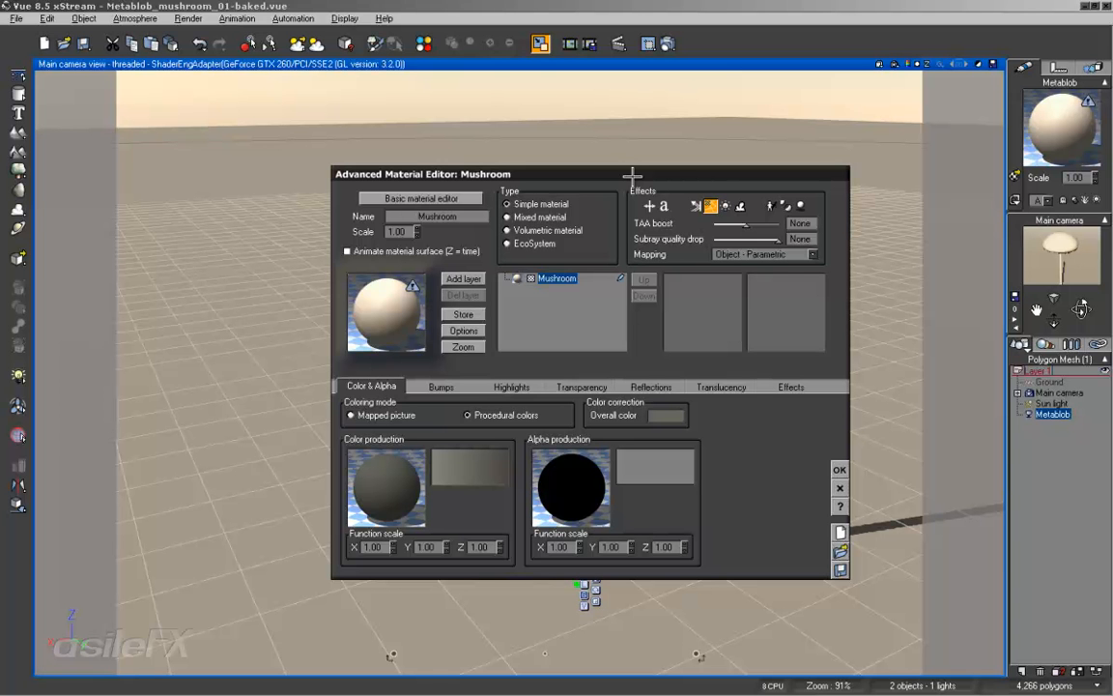
pyautogui.rightClick(494, 451)
pyautogui.click(510, 460)
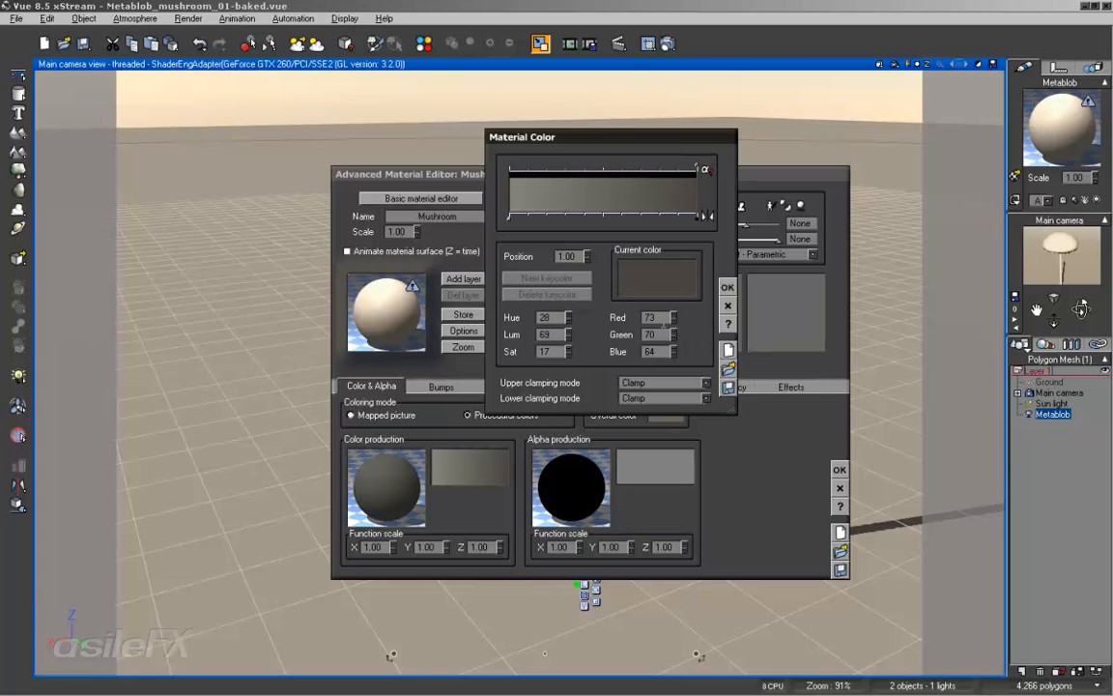
pyautogui.click(508, 215)
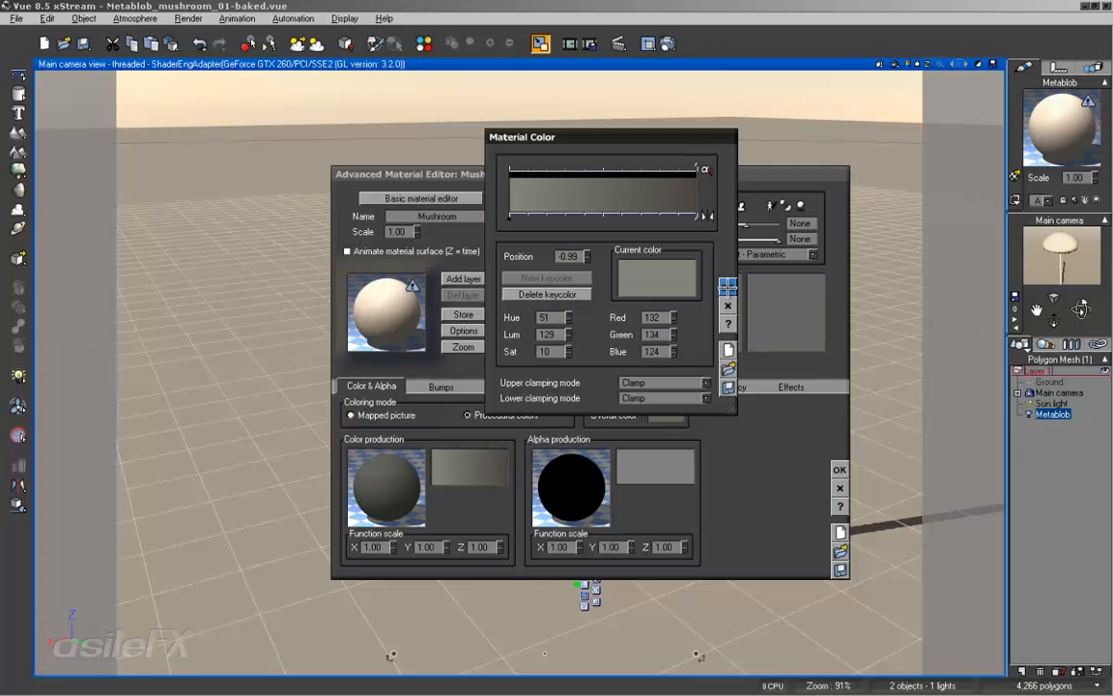
pyautogui.click(728, 287)
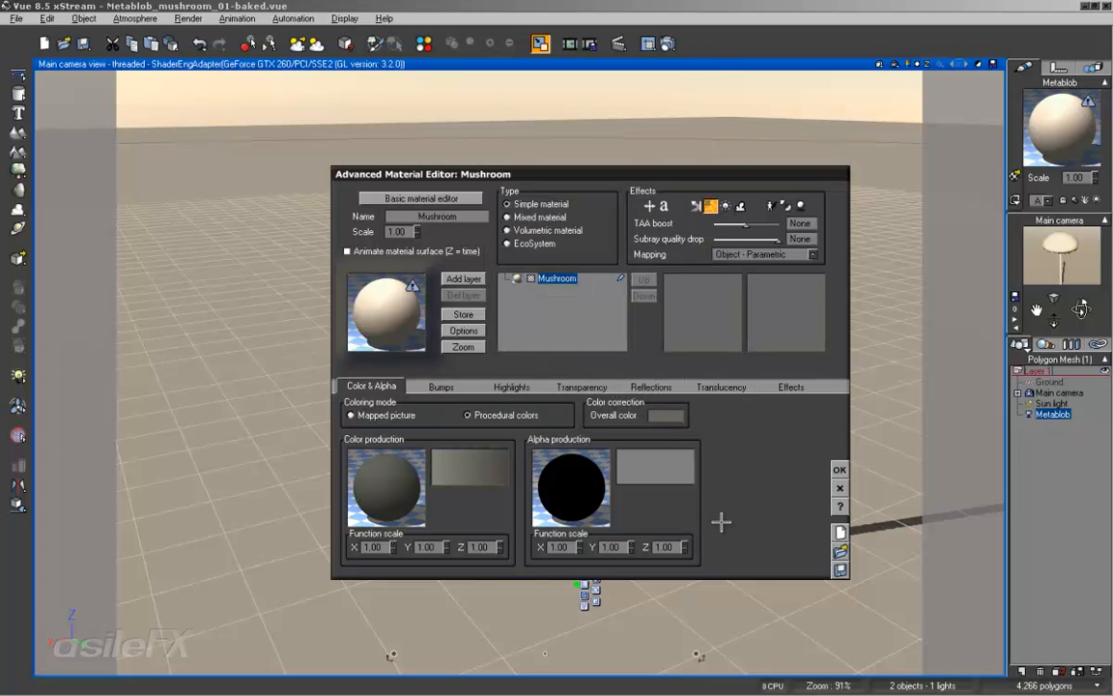
# Open the color production function of the Mushroom material and add a Diffuse output node beside the Reflection output
pyautogui.rightClick(394, 464)
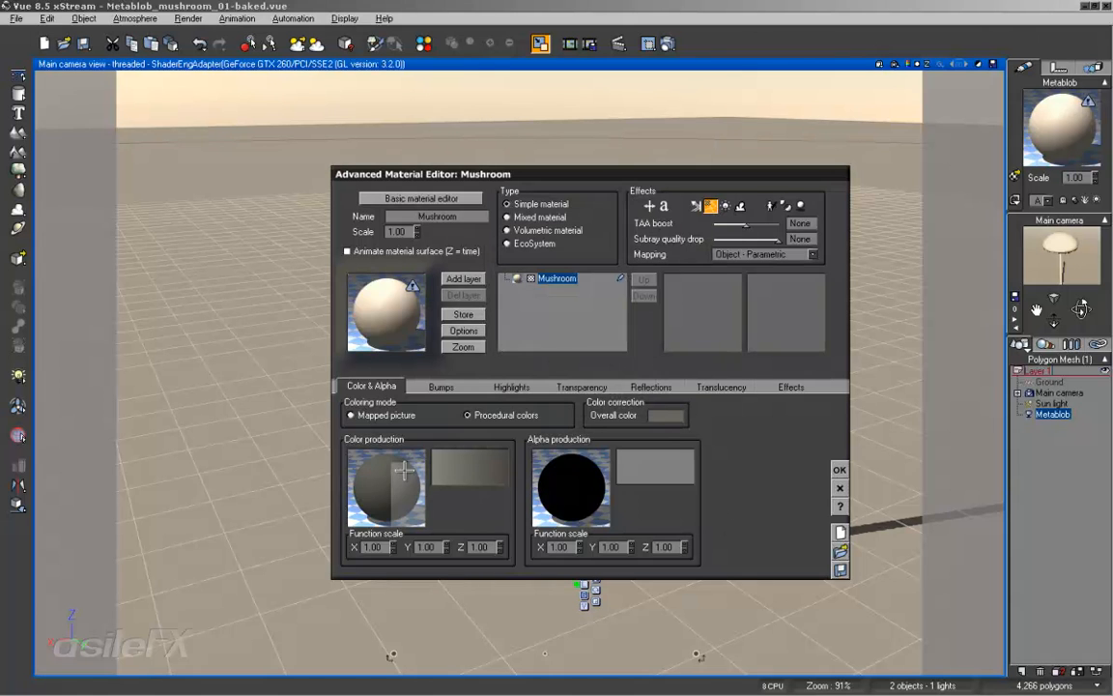
pyautogui.click(416, 470)
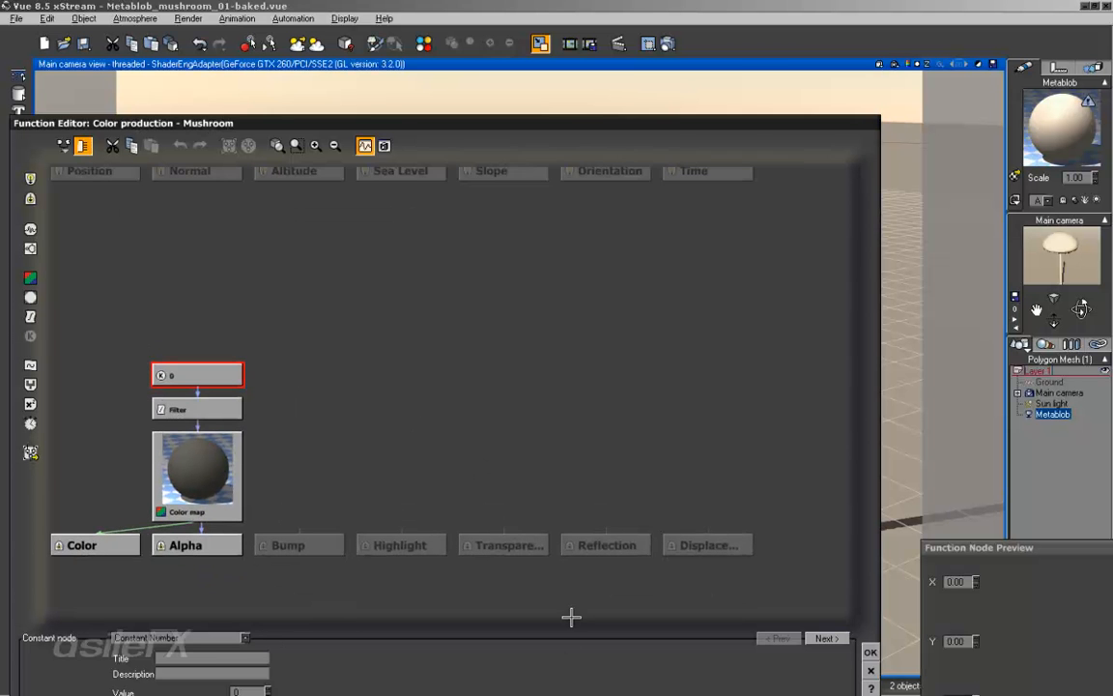
pyautogui.moveTo(563, 74); pyautogui.dragTo(579, 143)
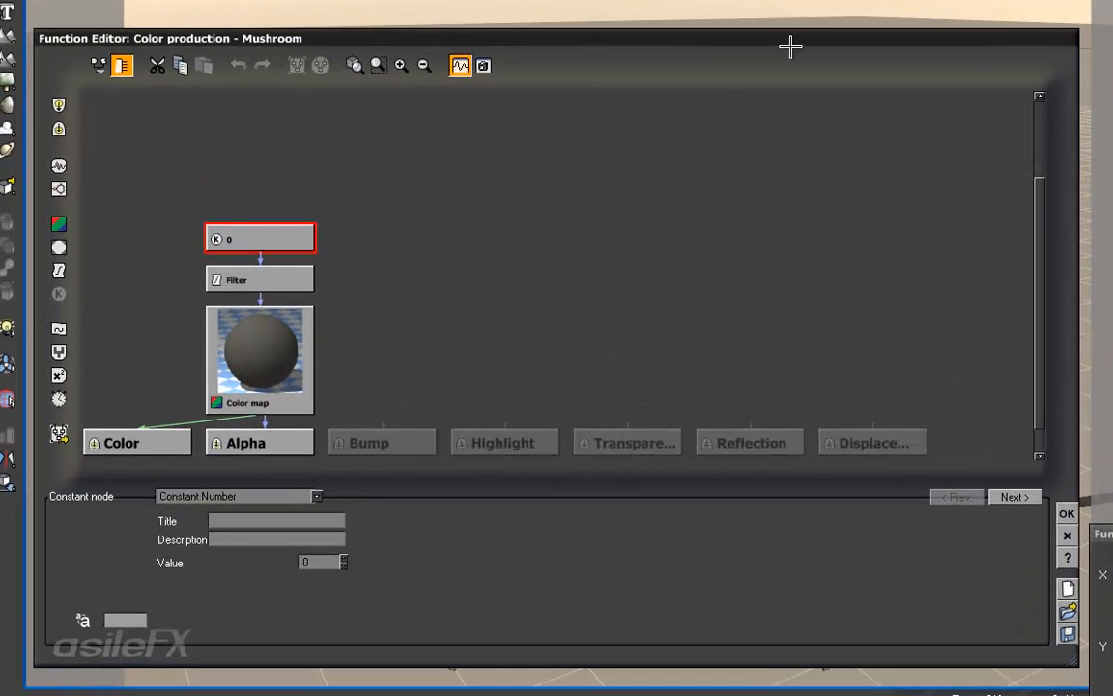
pyautogui.moveTo(707, 205); pyautogui.dragTo(720, 341)
pyautogui.click(653, 131)
pyautogui.moveTo(685, 244); pyautogui.dragTo(653, 65)
pyautogui.rightClick(649, 206)
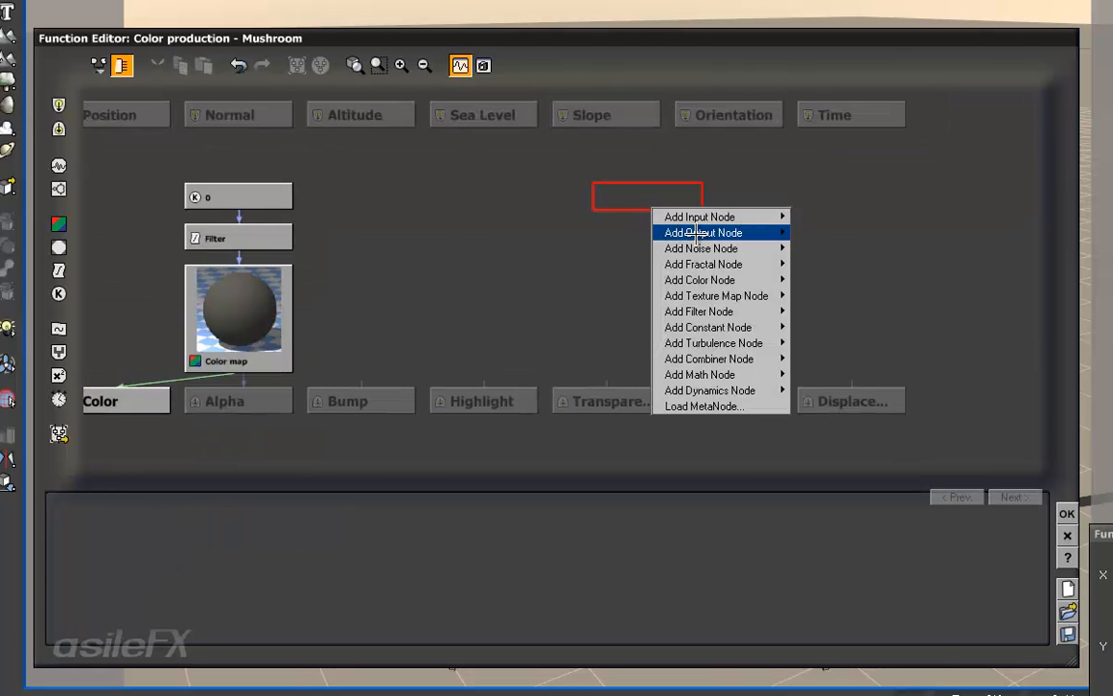
pyautogui.moveTo(681, 233)
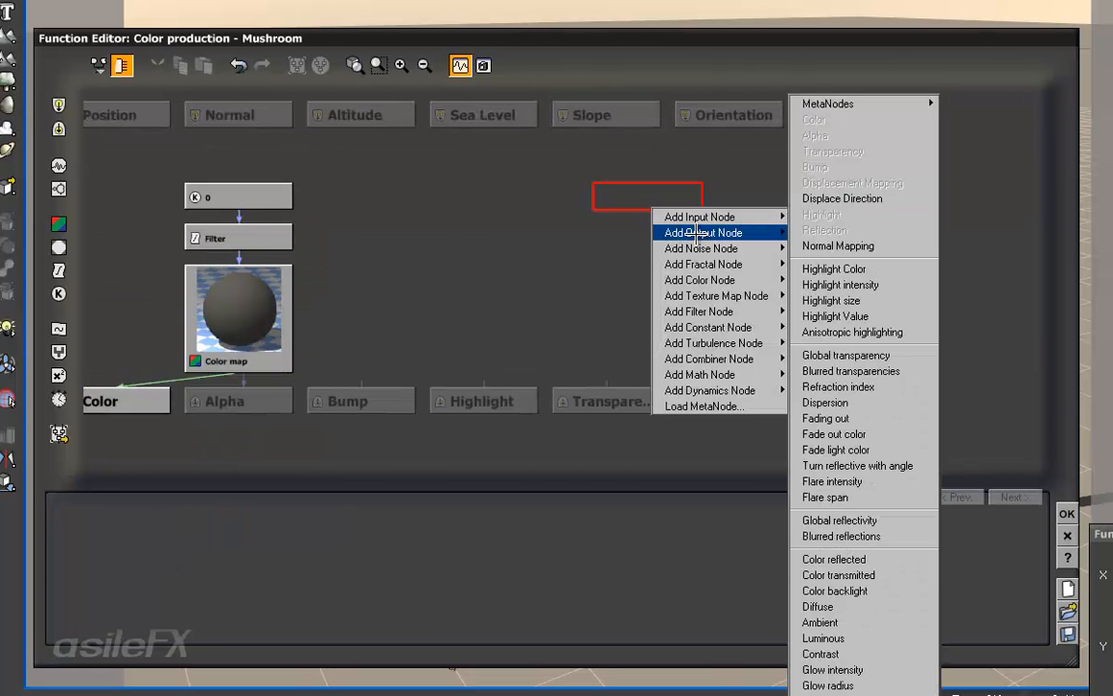
pyautogui.click(918, 606)
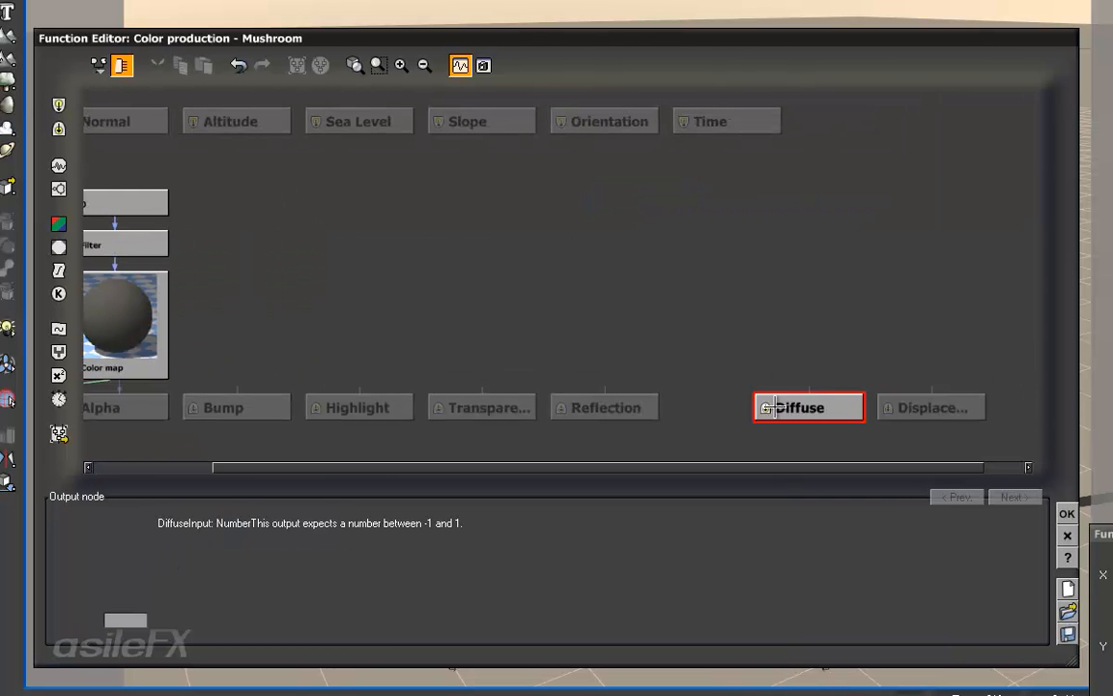
pyautogui.click(912, 409)
# Connect the Slope input to the Diffuse output and select the link between them
pyautogui.moveTo(729, 387); pyautogui.dragTo(505, 134)
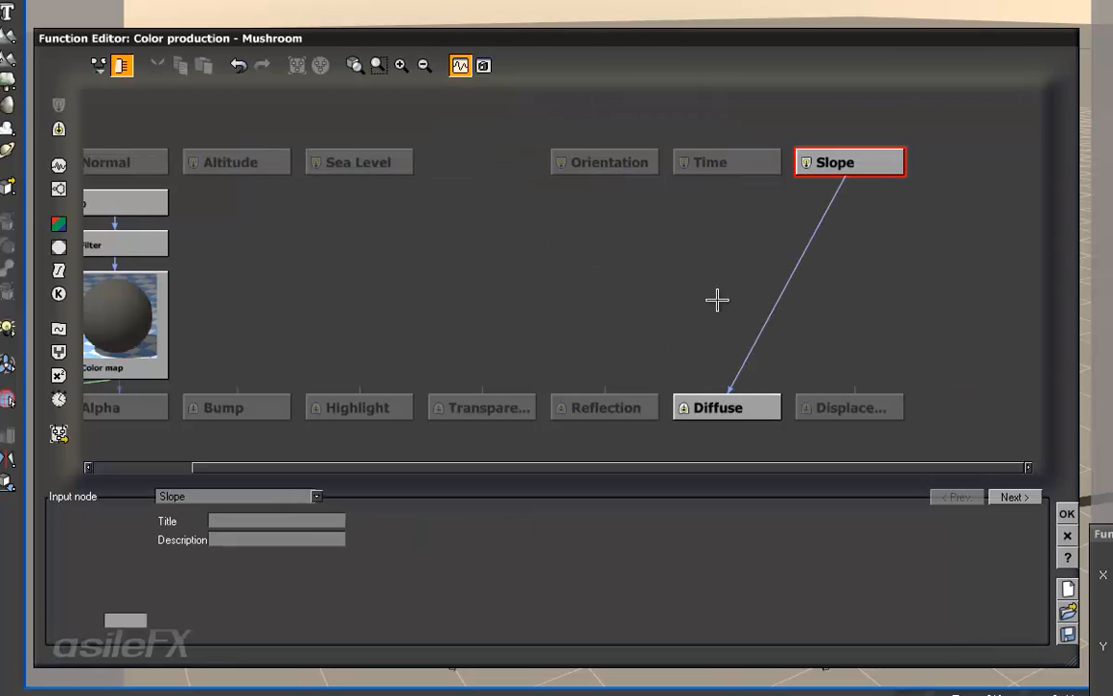
pyautogui.moveTo(752, 294); pyautogui.dragTo(675, 308, button='middle')
pyautogui.click(857, 257)
pyautogui.click(794, 171)
pyautogui.click(728, 263)
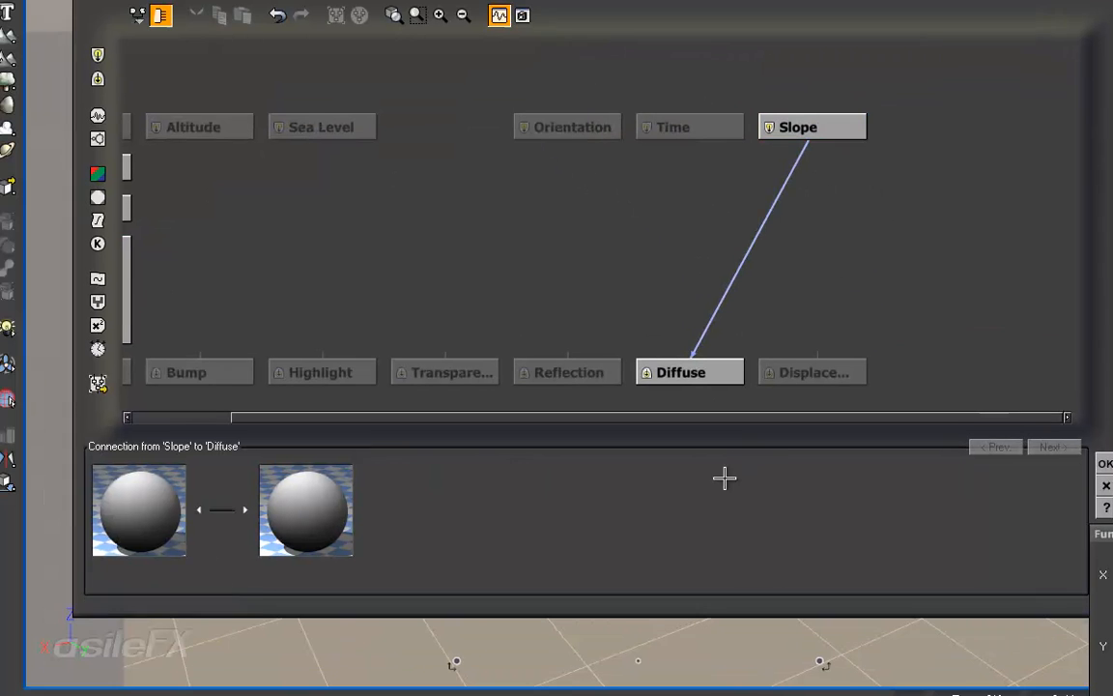
pyautogui.moveTo(725, 478); pyautogui.dragTo(709, 469)
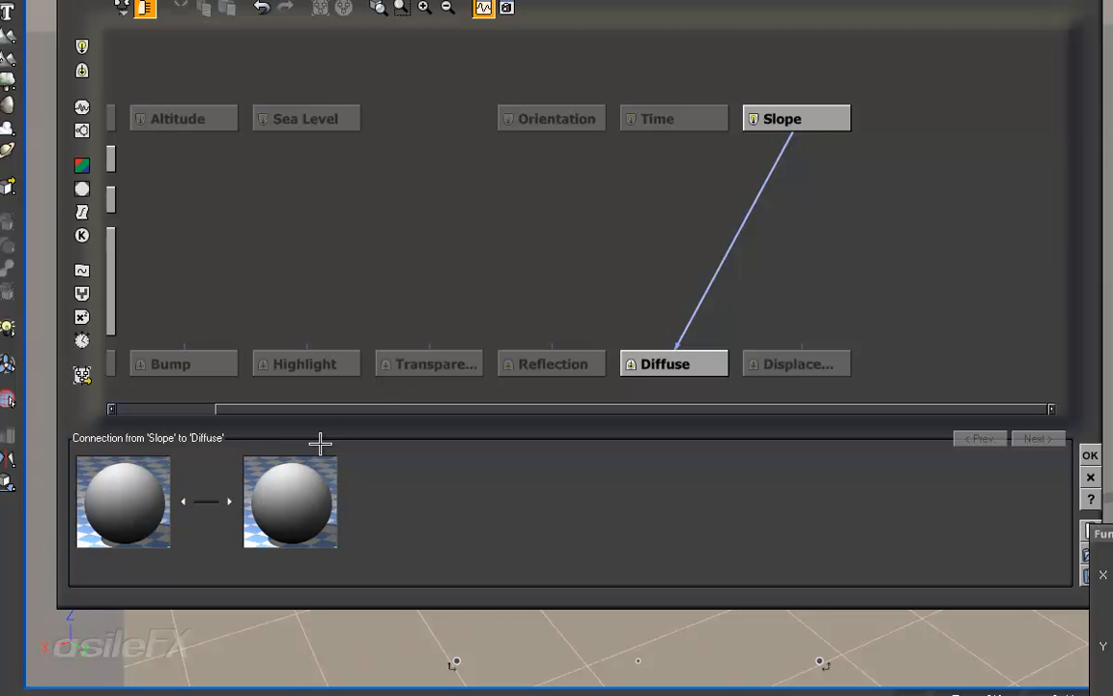
# Insert an Opposite (-X) filter between Slope and Diffuse and test-render the mushroom
pyautogui.click(82, 212)
pyautogui.click(262, 440)
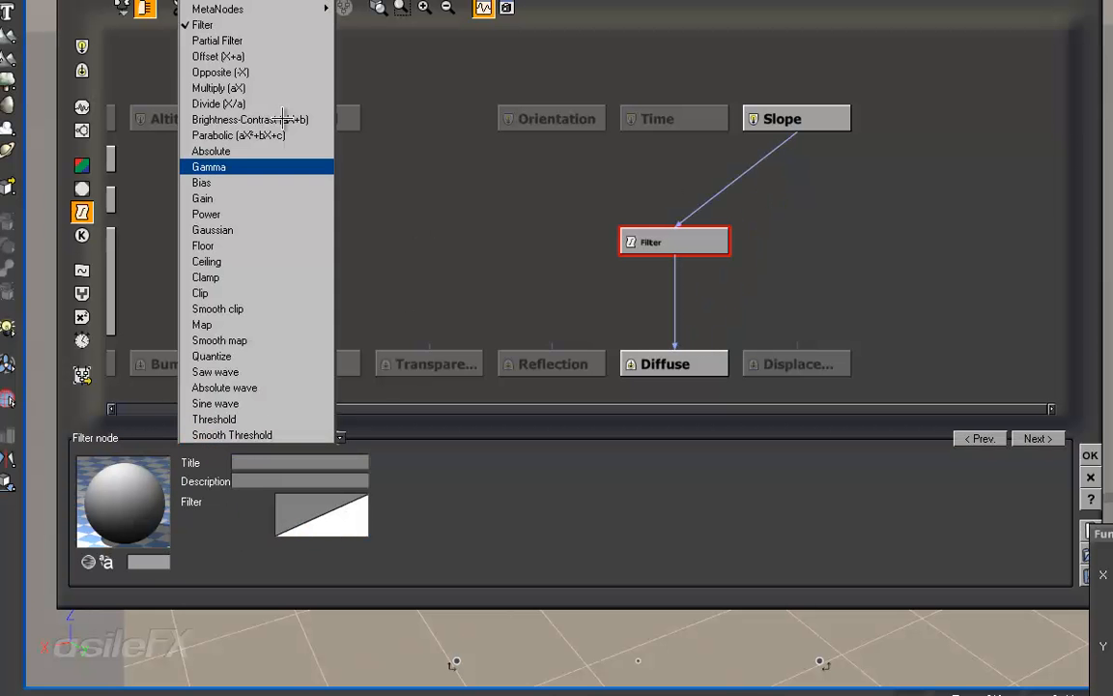
pyautogui.click(281, 70)
pyautogui.moveTo(666, 229); pyautogui.dragTo(667, 188)
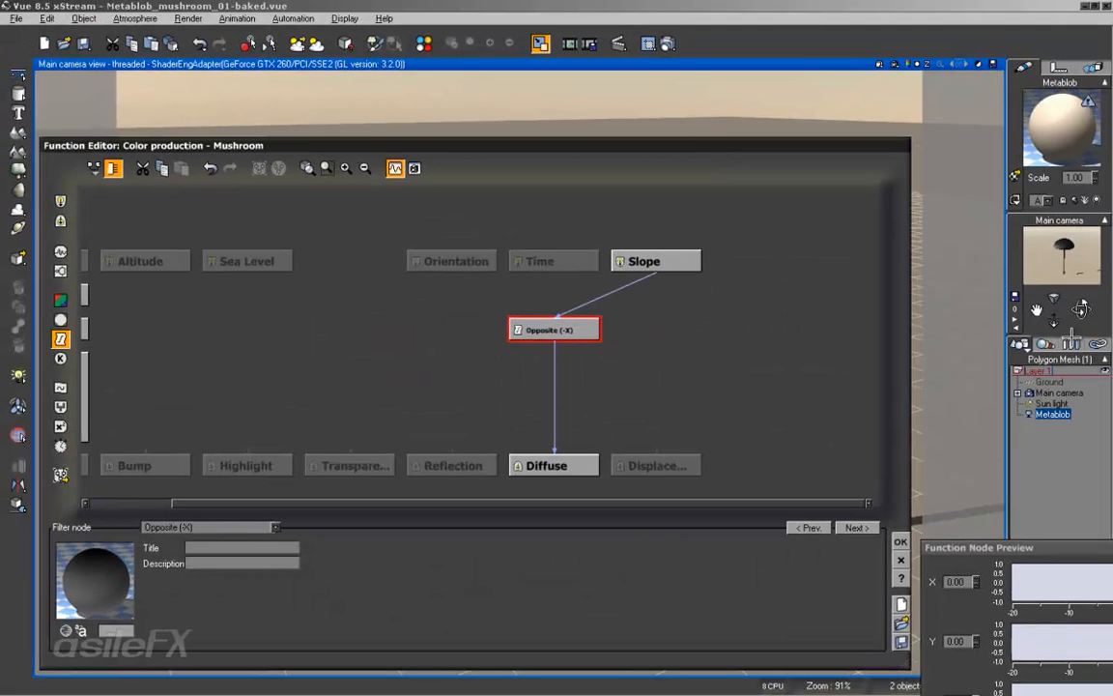
pyautogui.click(668, 44)
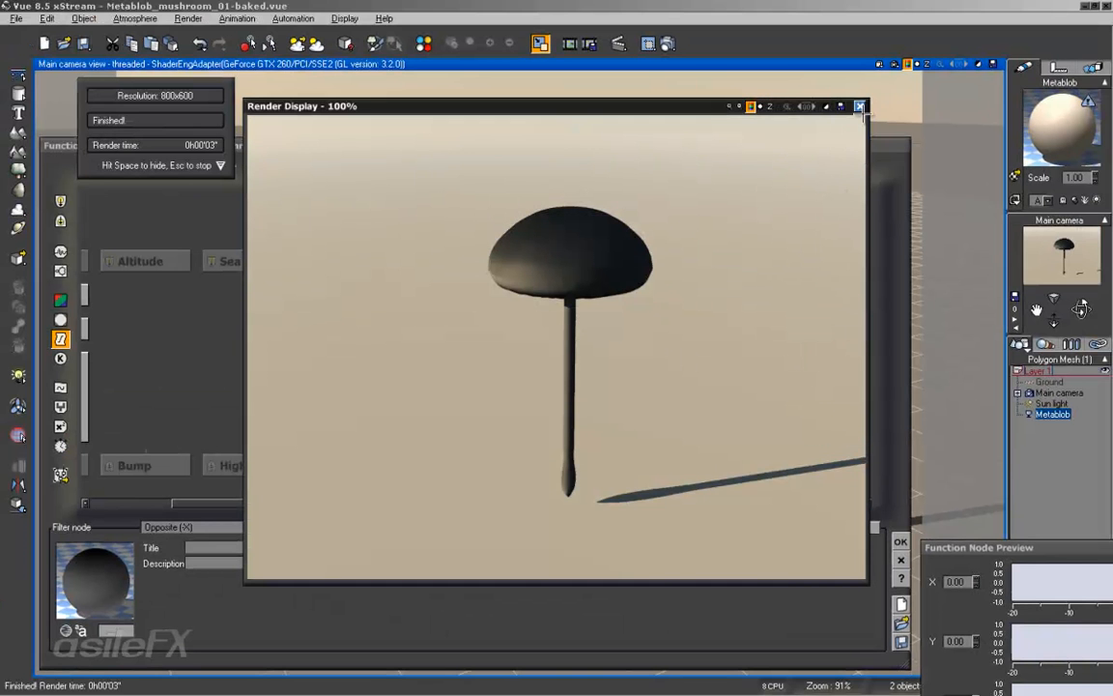
pyautogui.press('space')
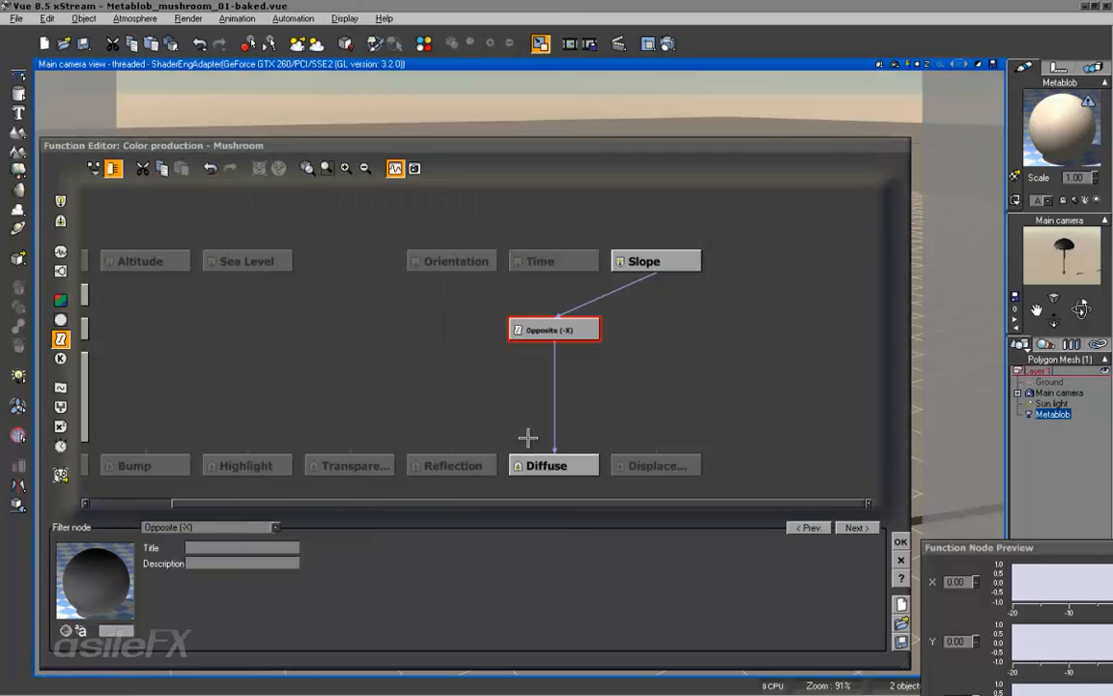
# Insert a Map filter between the Opposite (-X) node and the Diffuse output
pyautogui.moveTo(564, 525); pyautogui.dragTo(567, 499)
pyautogui.click(556, 359)
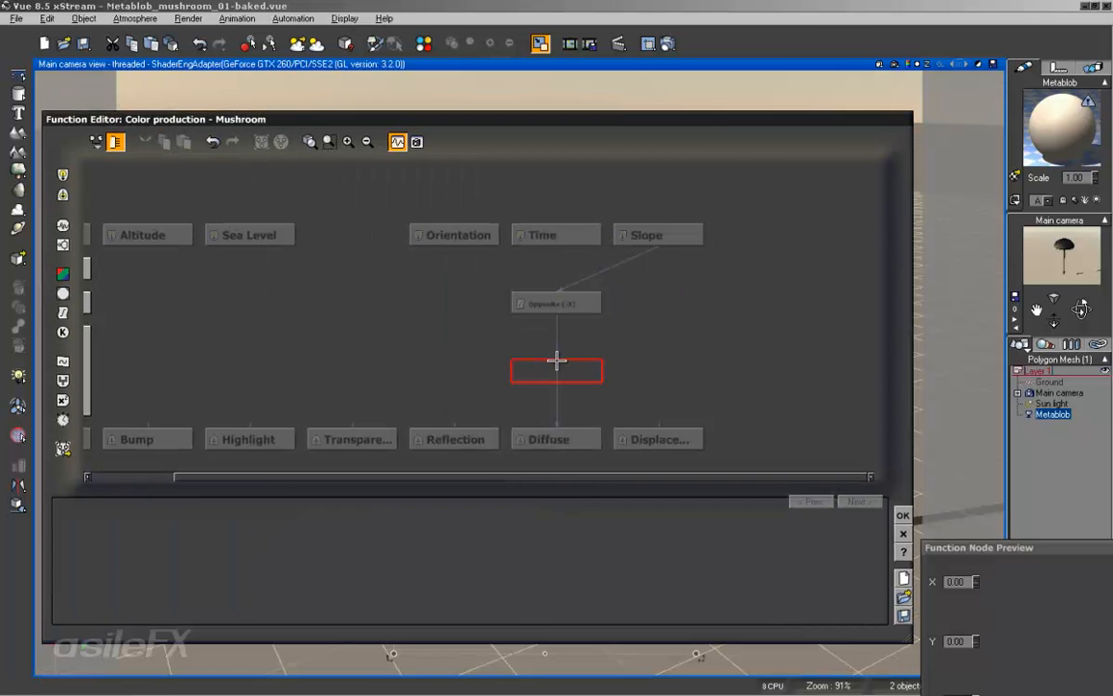
pyautogui.click(62, 312)
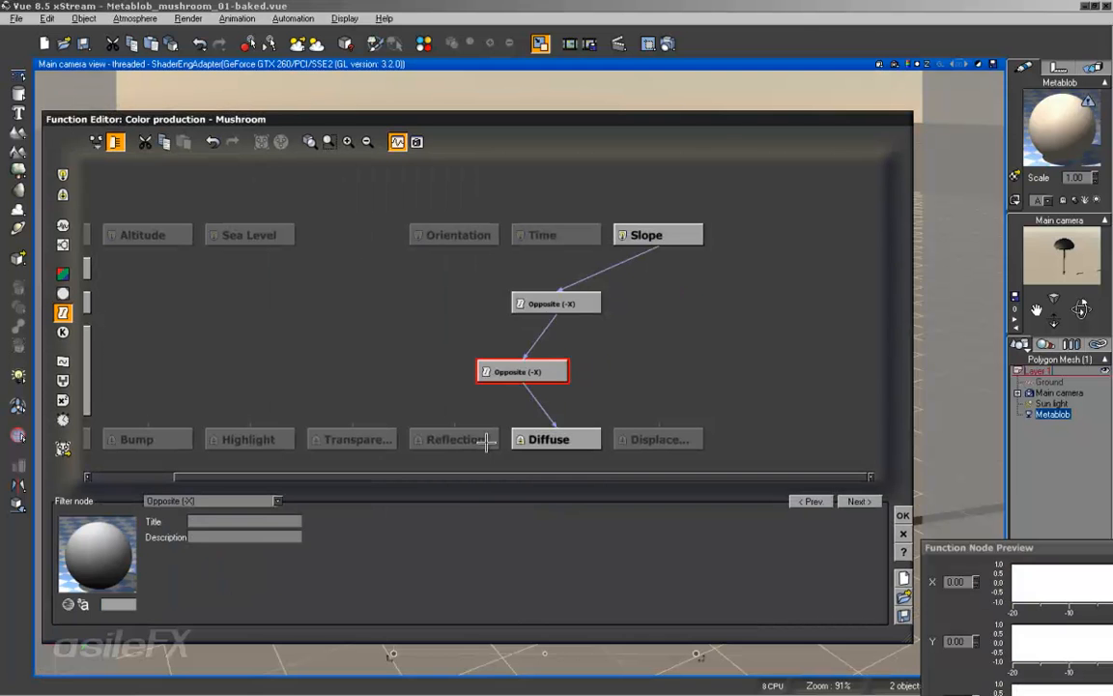
pyautogui.click(193, 500)
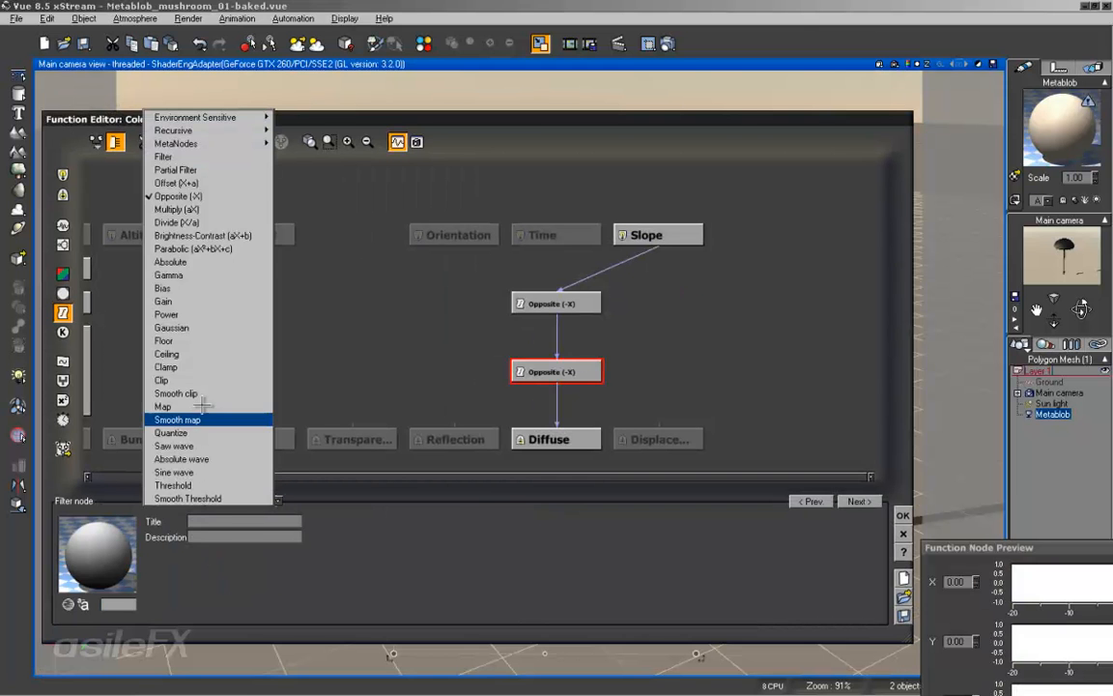
pyautogui.click(198, 467)
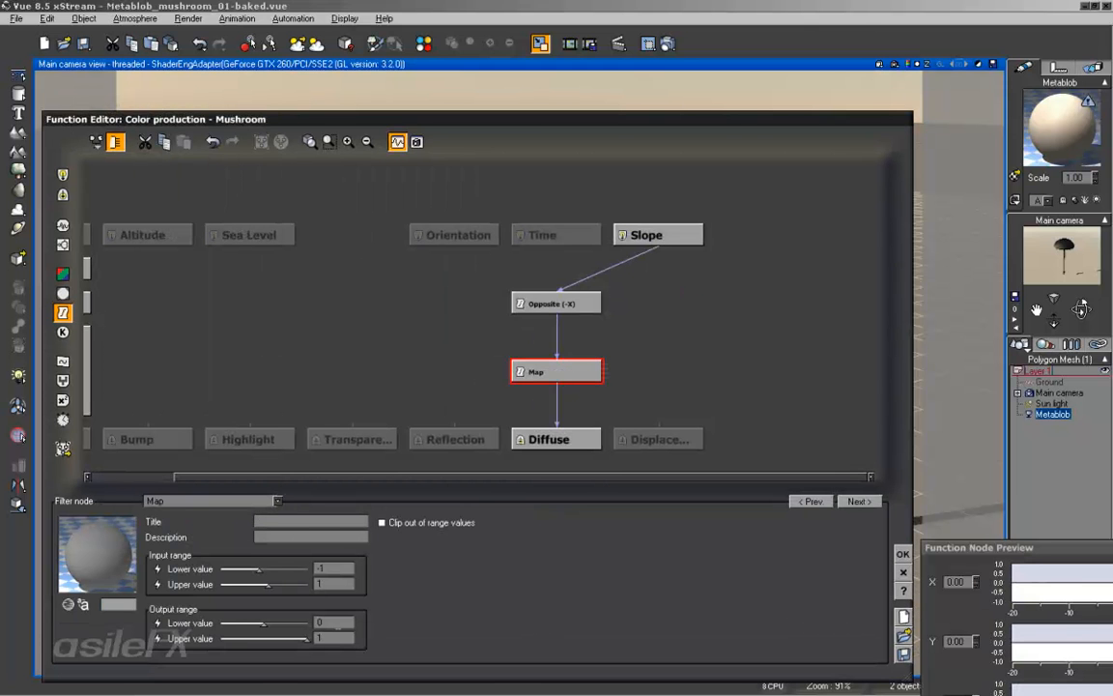
# Set the Map filter's output range from -0.45 to 0.4 and test-render the mushroom
pyautogui.doubleClick(335, 637)
pyautogui.write('.4')
pyautogui.click(329, 623)
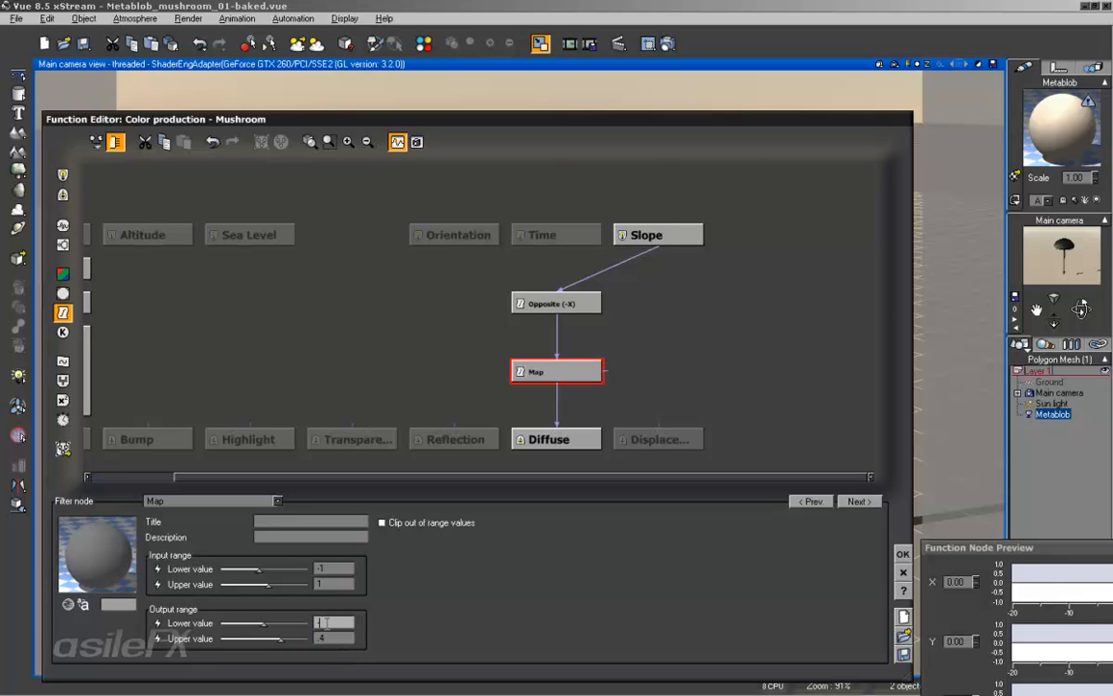
pyautogui.press('Return')
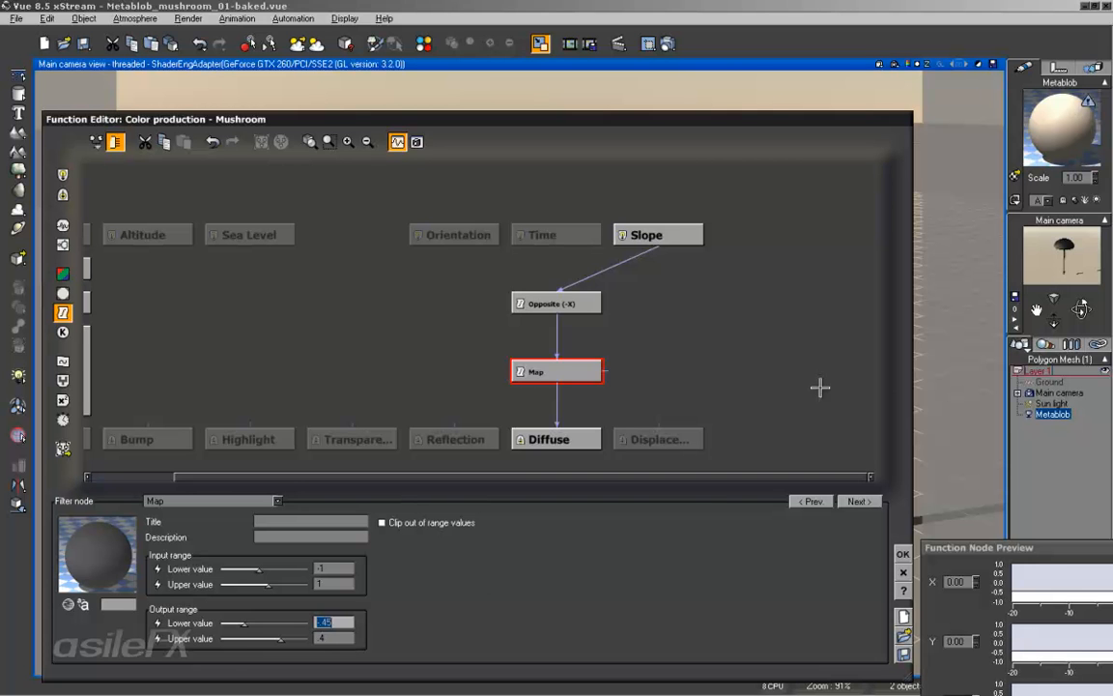
pyautogui.click(1046, 325)
pyautogui.click(647, 45)
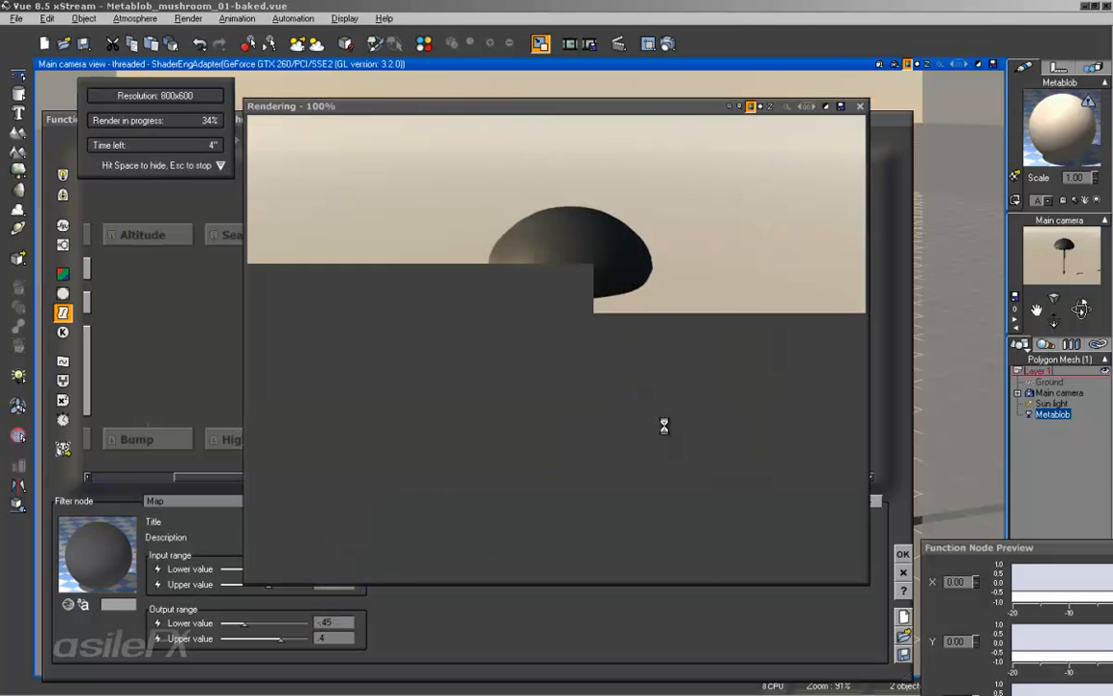
pyautogui.click(859, 105)
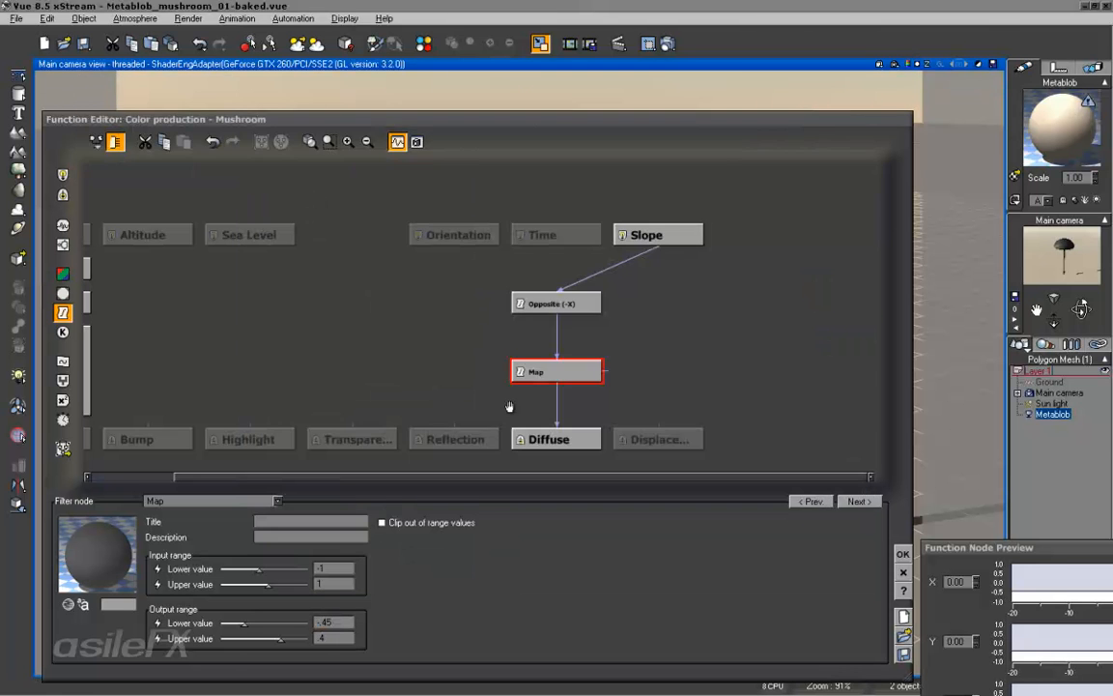
# Feed the color map's Filter node from the Opposite (-X) node, rerouting the link first drawn from Slope
pyautogui.moveTo(155, 257); pyautogui.dragTo(485, 316)
pyautogui.moveTo(609, 278); pyautogui.dragTo(610, 212)
pyautogui.moveTo(476, 291); pyautogui.dragTo(757, 218)
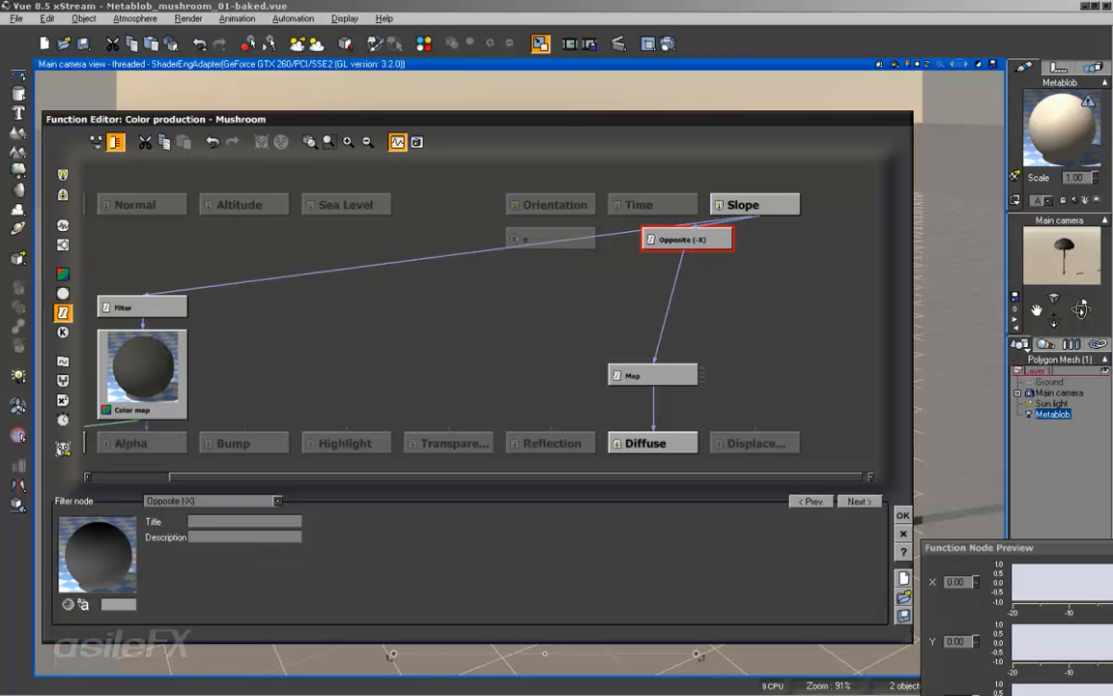
pyautogui.click(405, 259)
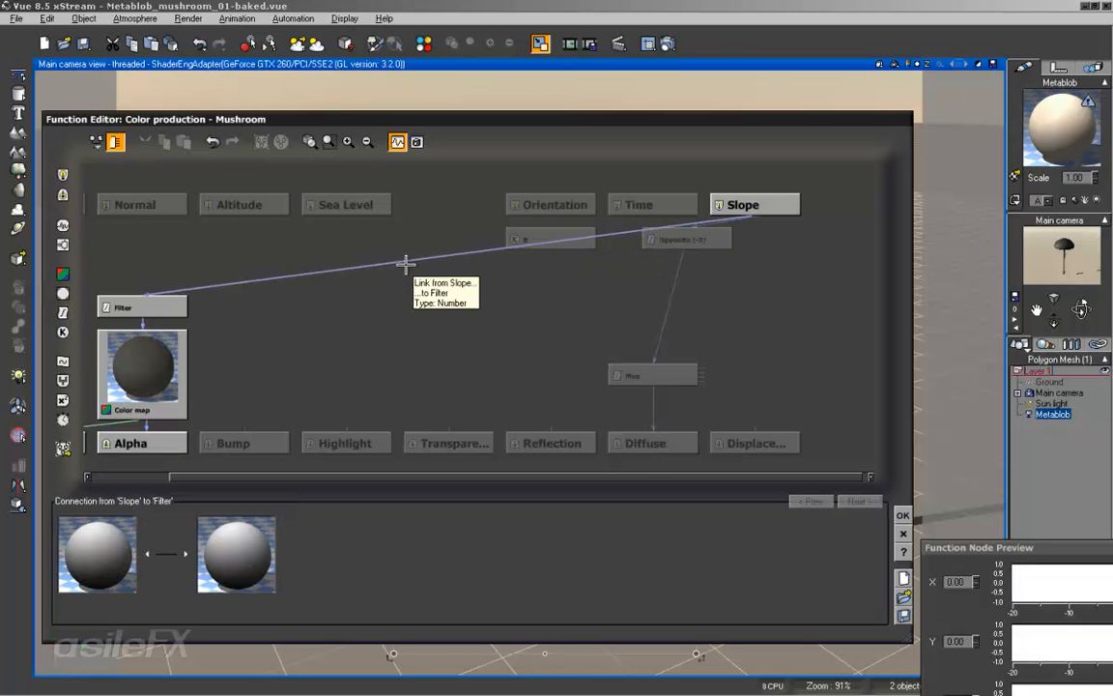
pyautogui.moveTo(749, 218); pyautogui.dragTo(684, 250)
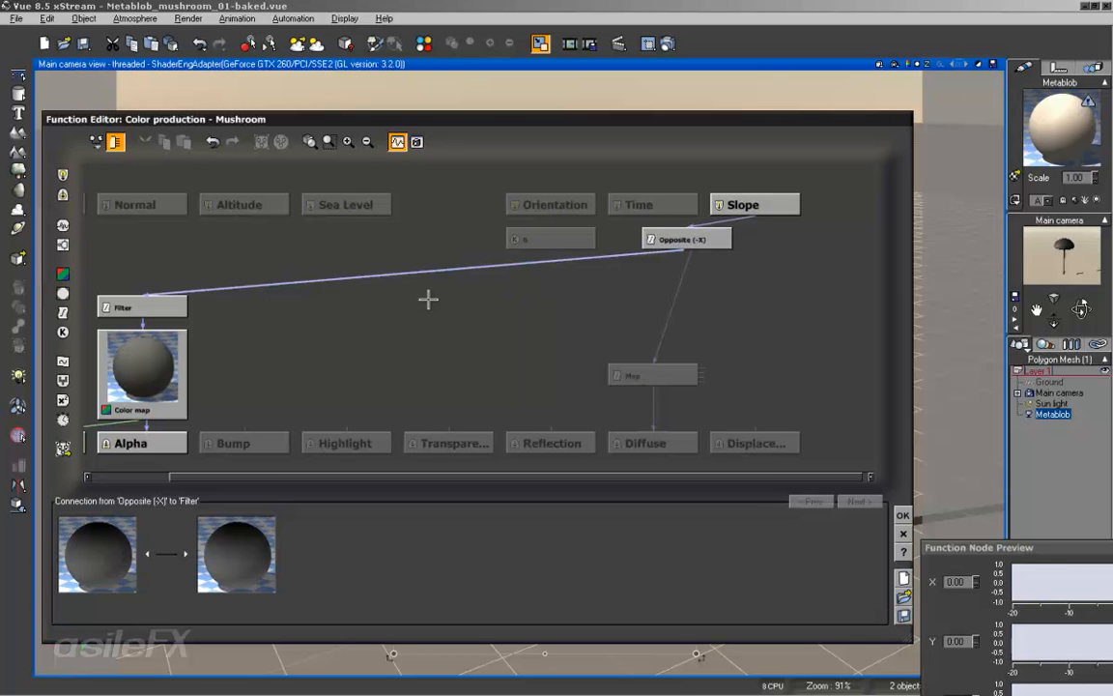
# Insert an Offset (X+a) filter between the Opposite (-X) node and the Map node
pyautogui.moveTo(571, 346); pyautogui.dragTo(512, 349, button='middle')
pyautogui.click(567, 369)
pyautogui.moveTo(567, 369); pyautogui.dragTo(611, 370)
pyautogui.click(616, 303)
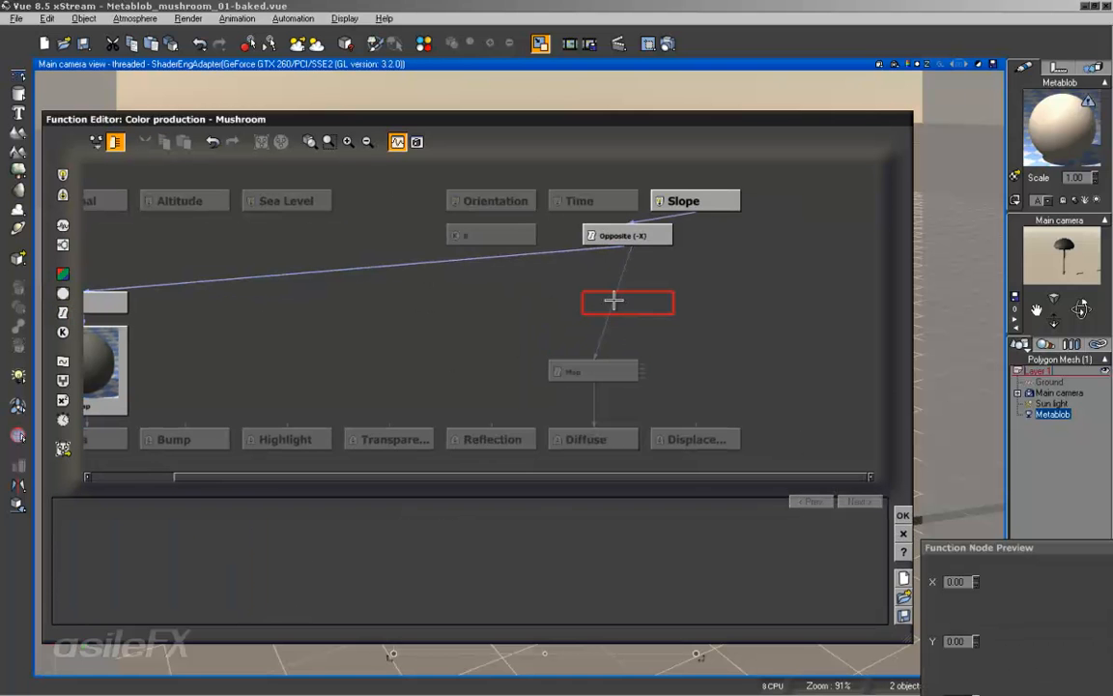
pyautogui.click(612, 300)
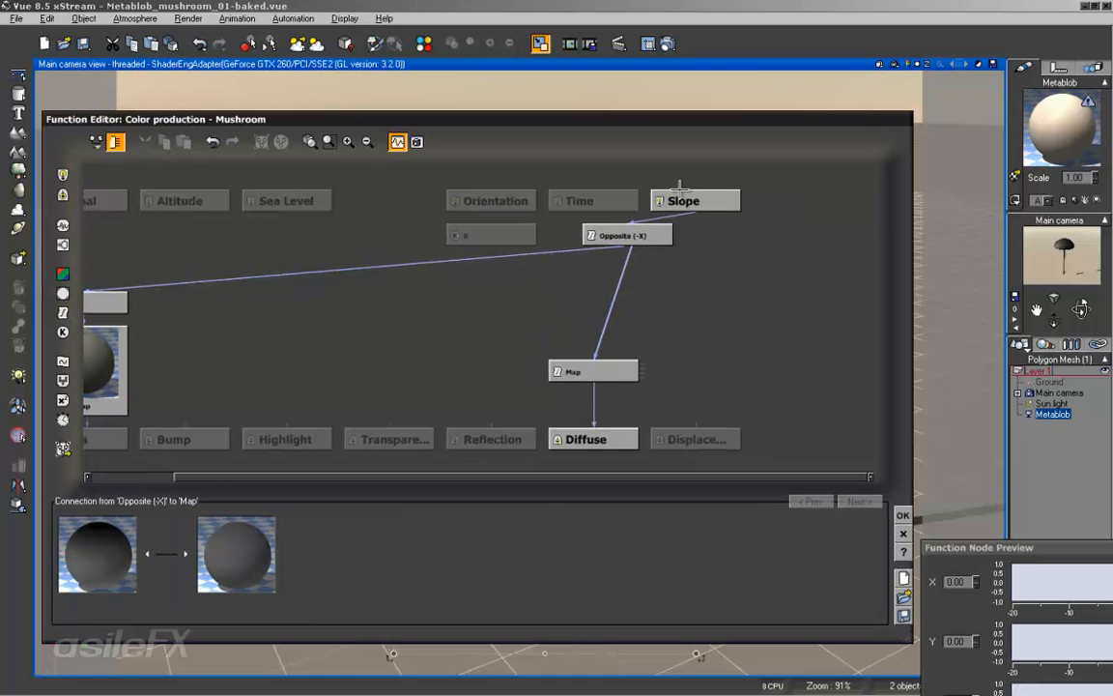
pyautogui.click(63, 312)
pyautogui.click(168, 501)
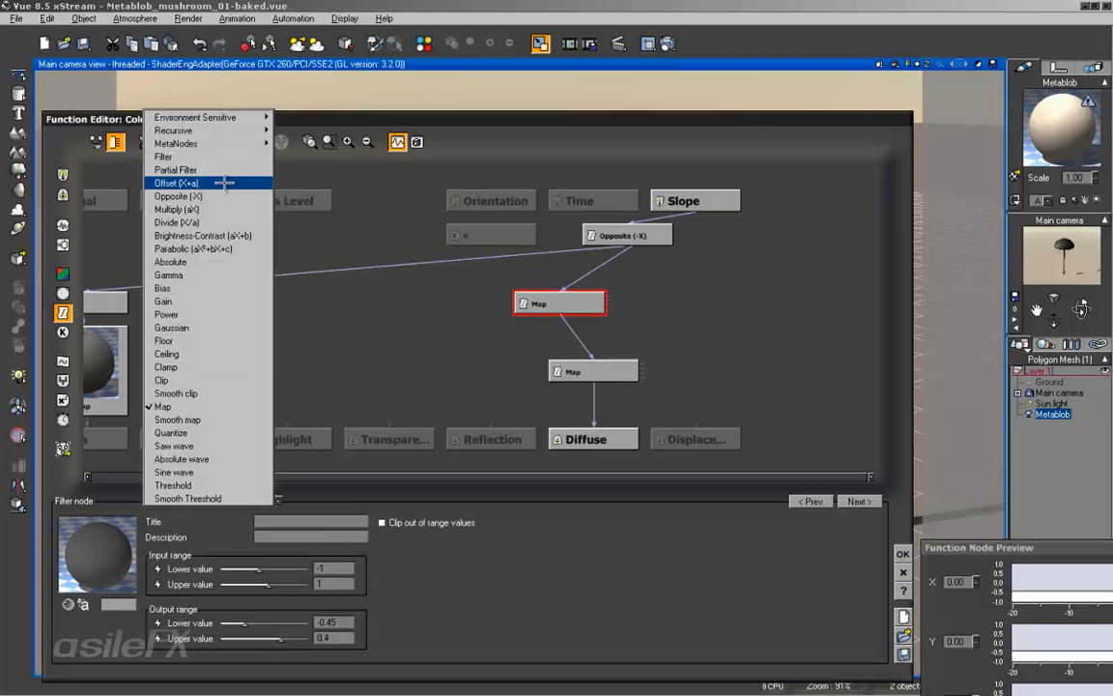
pyautogui.click(177, 183)
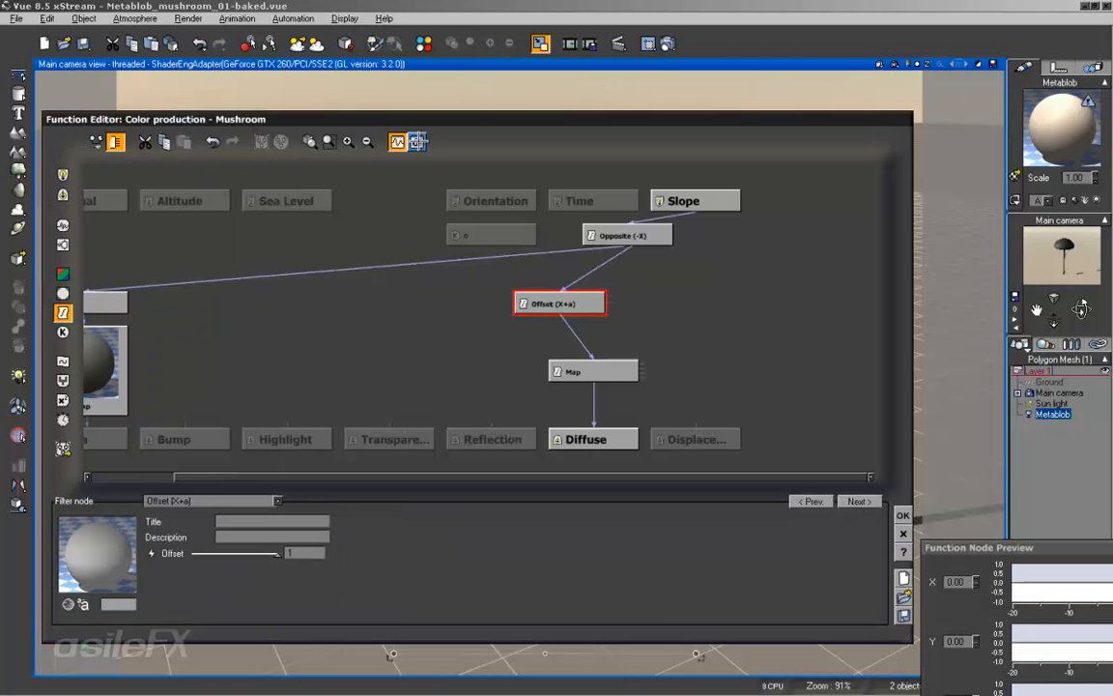
# Show the function output observer, align the Offset node under Opposite (-X), and set its offset to about 0.19
pyautogui.click(417, 143)
pyautogui.moveTo(982, 548); pyautogui.dragTo(739, 443)
pyautogui.moveTo(447, 243); pyautogui.dragTo(862, 151)
pyautogui.moveTo(469, 351); pyautogui.dragTo(343, 346)
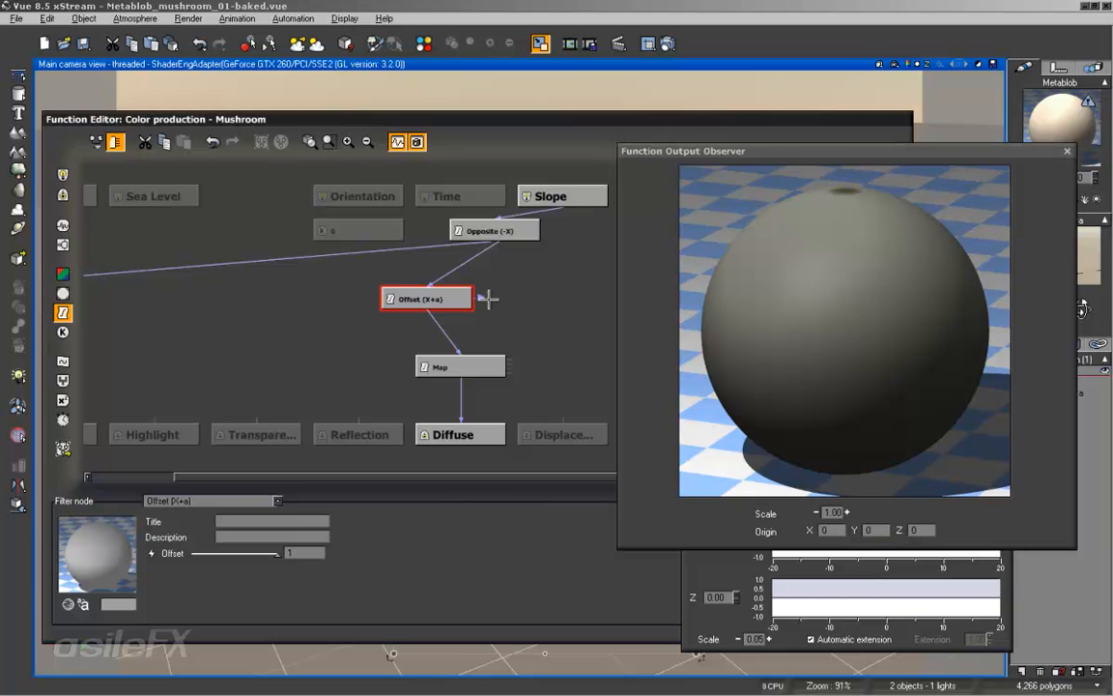
pyautogui.moveTo(451, 299); pyautogui.dragTo(519, 300)
pyautogui.moveTo(276, 554)
pyautogui.mouseDown()
pyautogui.moveTo(214, 557)
pyautogui.moveTo(259, 554)
pyautogui.moveTo(244, 555)
pyautogui.mouseUp()
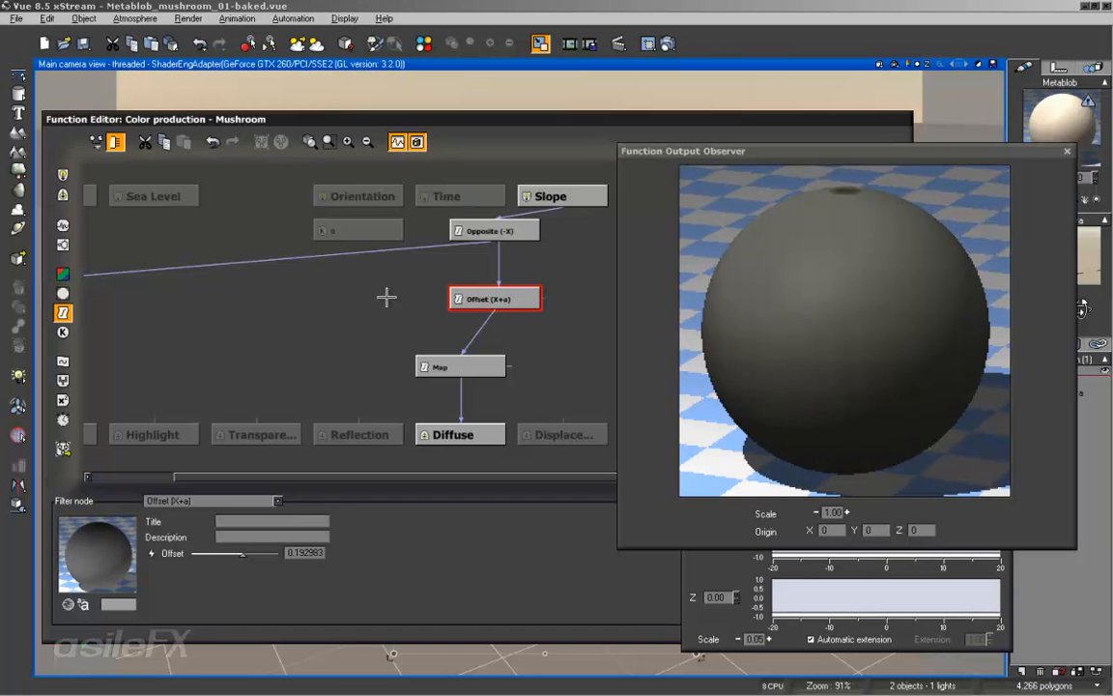
# Insert an Offset (X+a) filter on the link from the Opposite (-X) node to the color map's Filter node
pyautogui.click(379, 251)
pyautogui.moveTo(265, 317); pyautogui.dragTo(381, 326, button='right')
pyautogui.click(61, 312)
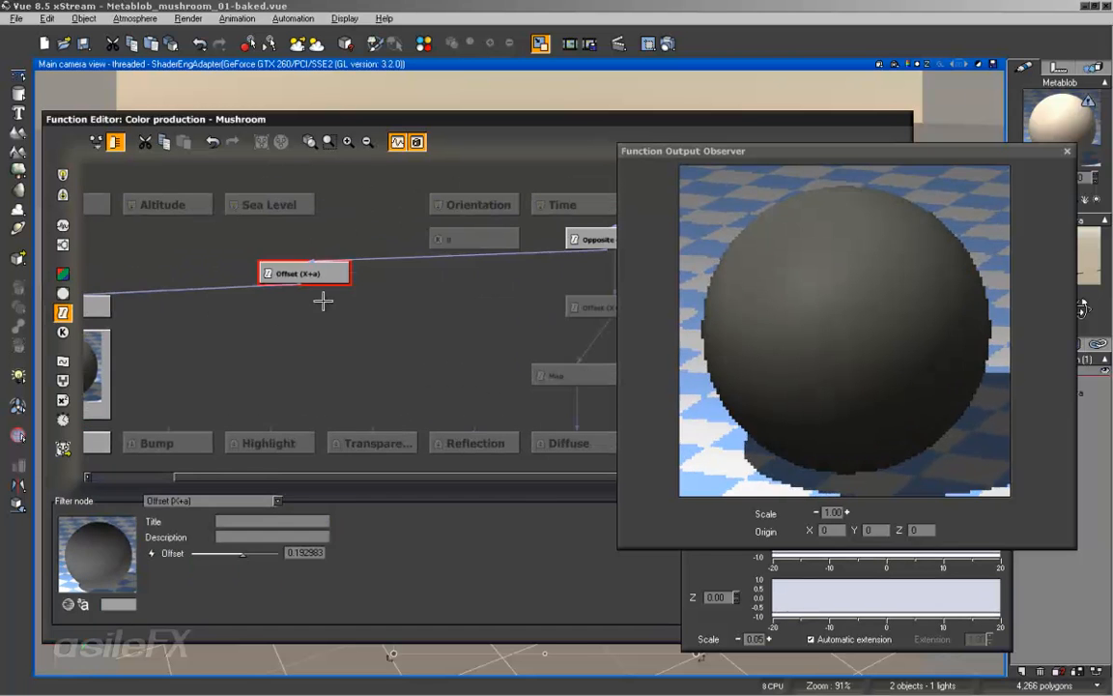
# Move the color branch's Offset (X+a) node closer to the Opposite (-X) node and set its offset to about -0.39
pyautogui.moveTo(326, 285); pyautogui.dragTo(275, 296, button='right')
pyautogui.moveTo(275, 296); pyautogui.dragTo(413, 295)
pyautogui.moveTo(251, 553); pyautogui.dragTo(226, 551)
# Inspect the color map's gradient in the Color Map Editor
pyautogui.moveTo(256, 338); pyautogui.dragTo(431, 367, button='right')
pyautogui.click(225, 386)
pyautogui.click(244, 559)
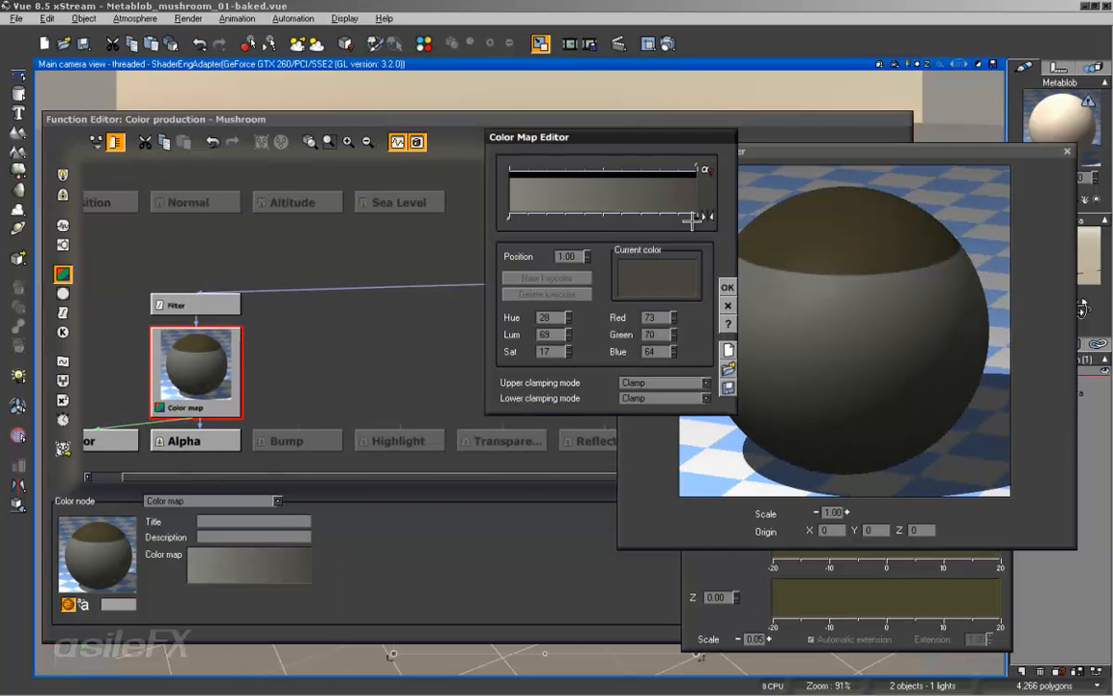
pyautogui.click(728, 287)
# Set the offset of the color branch's Offset (X+a) node to about -0.25
pyautogui.moveTo(456, 368); pyautogui.dragTo(350, 366, button='right')
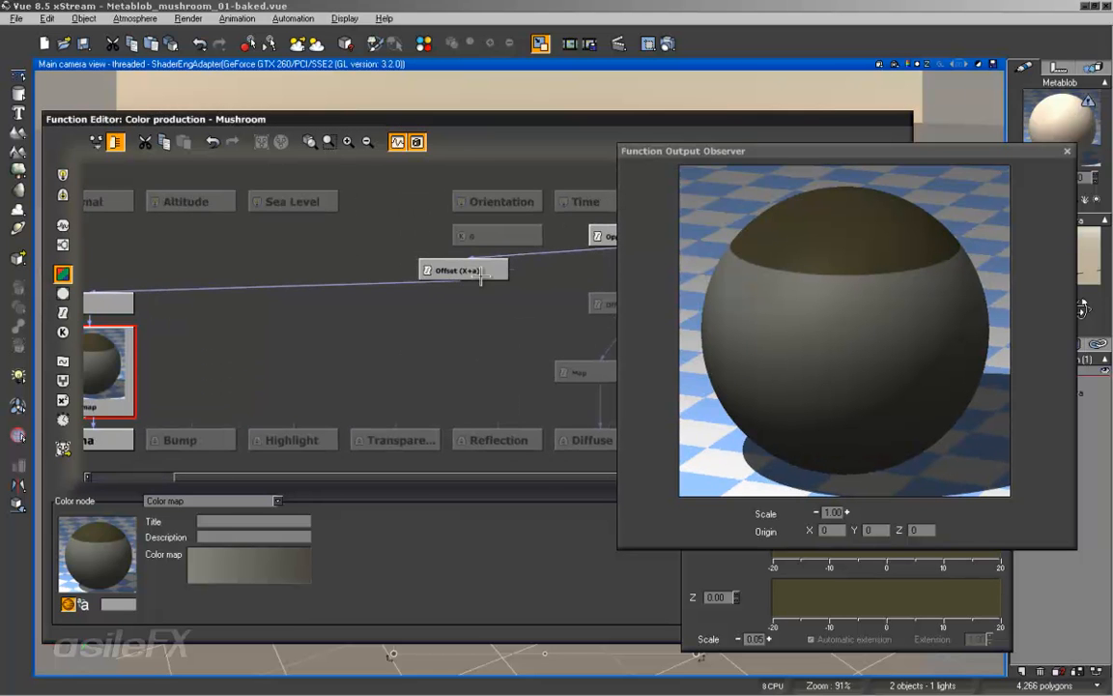
pyautogui.click(480, 277)
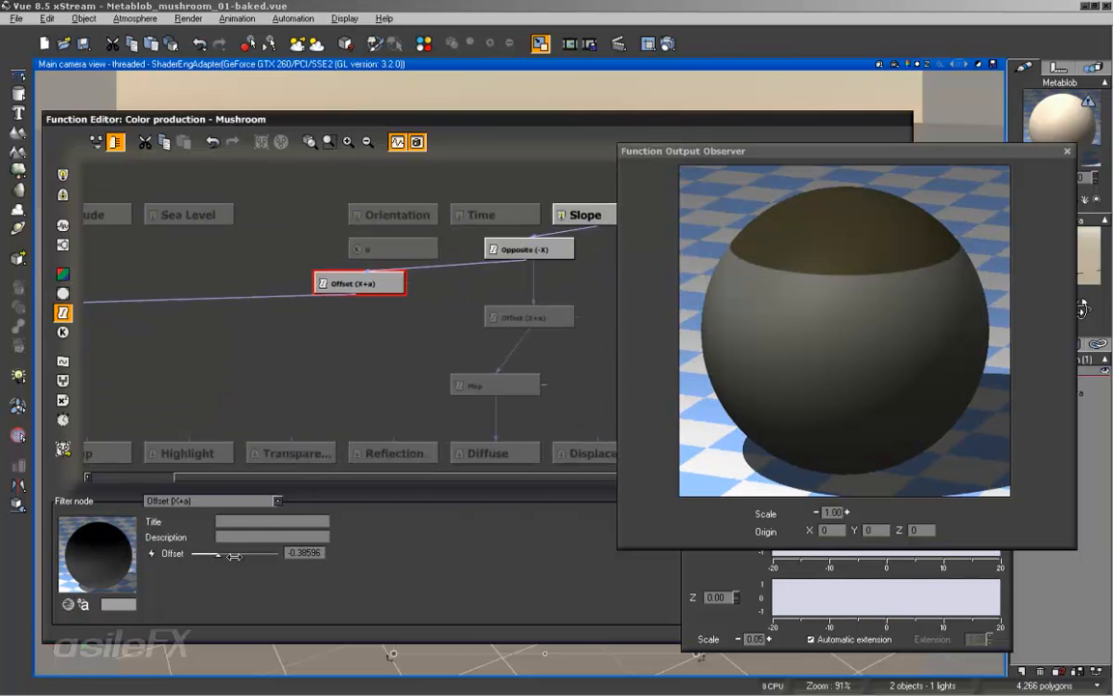
pyautogui.moveTo(229, 555); pyautogui.dragTo(236, 552)
pyautogui.moveTo(327, 398)
pyautogui.mouseDown(button='right')
pyautogui.moveTo(381, 405)
pyautogui.moveTo(339, 410)
pyautogui.mouseUp(button='right')
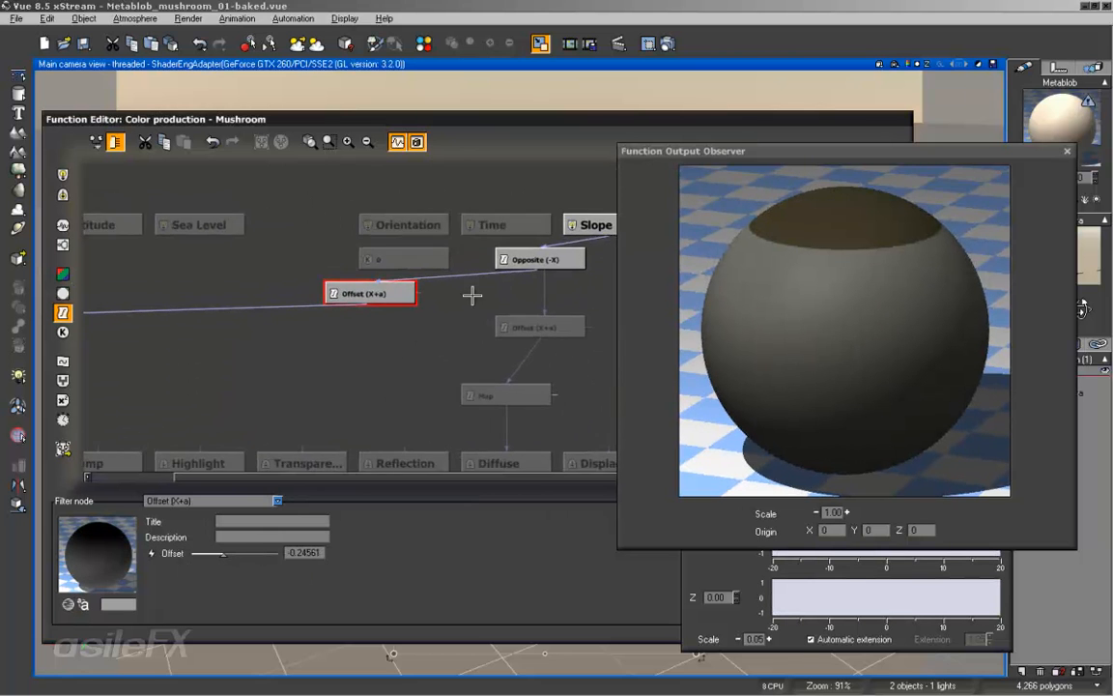
# Feed the color branch's Offset (X+a) node from Slope instead of Opposite (-X) and set its offset to about -0.07
pyautogui.moveTo(538, 270); pyautogui.dragTo(603, 230)
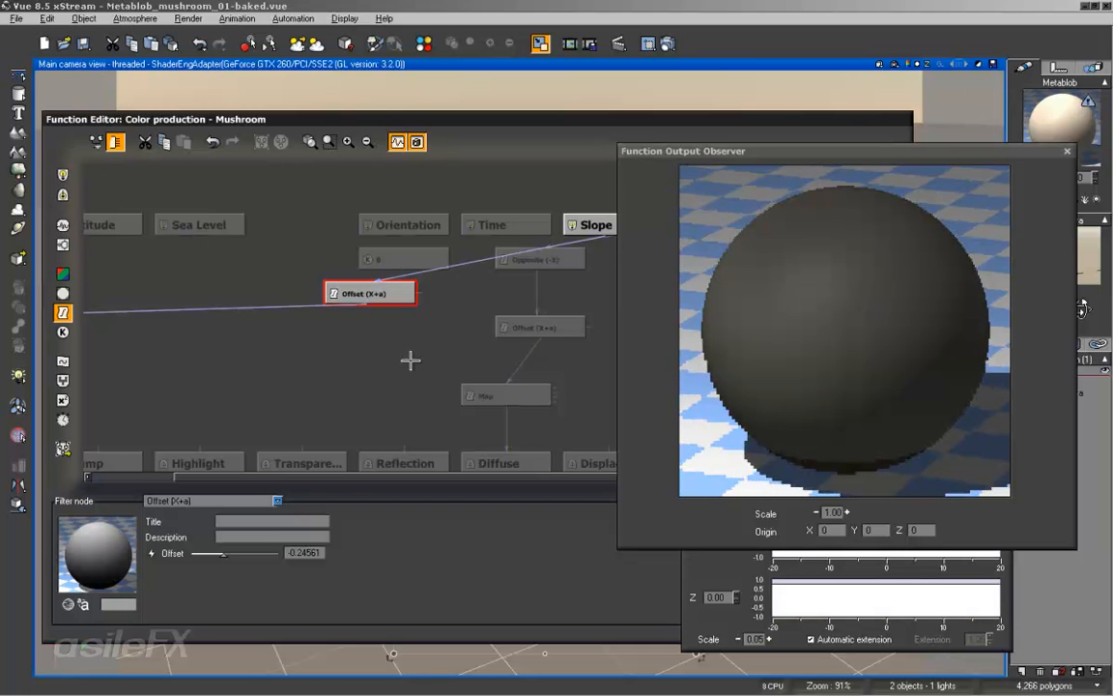
pyautogui.moveTo(411, 360); pyautogui.dragTo(447, 353, button='right')
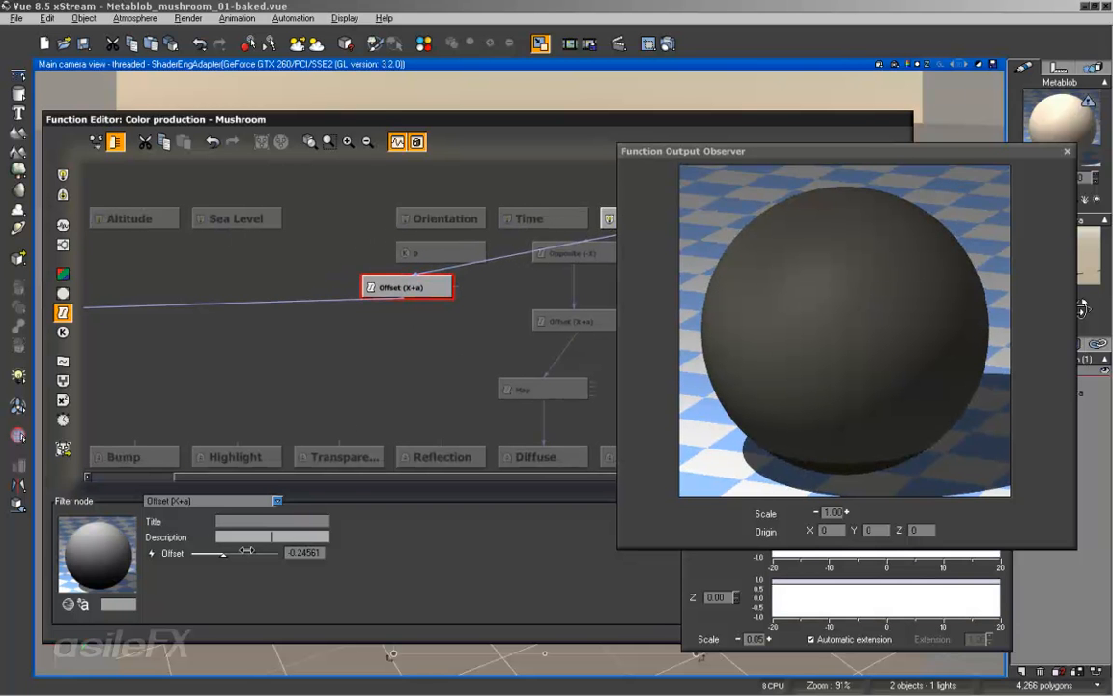
pyautogui.moveTo(224, 554); pyautogui.dragTo(241, 557)
# Reposition the Function Output Observer and render the scene to check the mushroom's shading
pyautogui.moveTo(319, 373); pyautogui.dragTo(490, 356, button='right')
pyautogui.moveTo(826, 149); pyautogui.dragTo(555, 212)
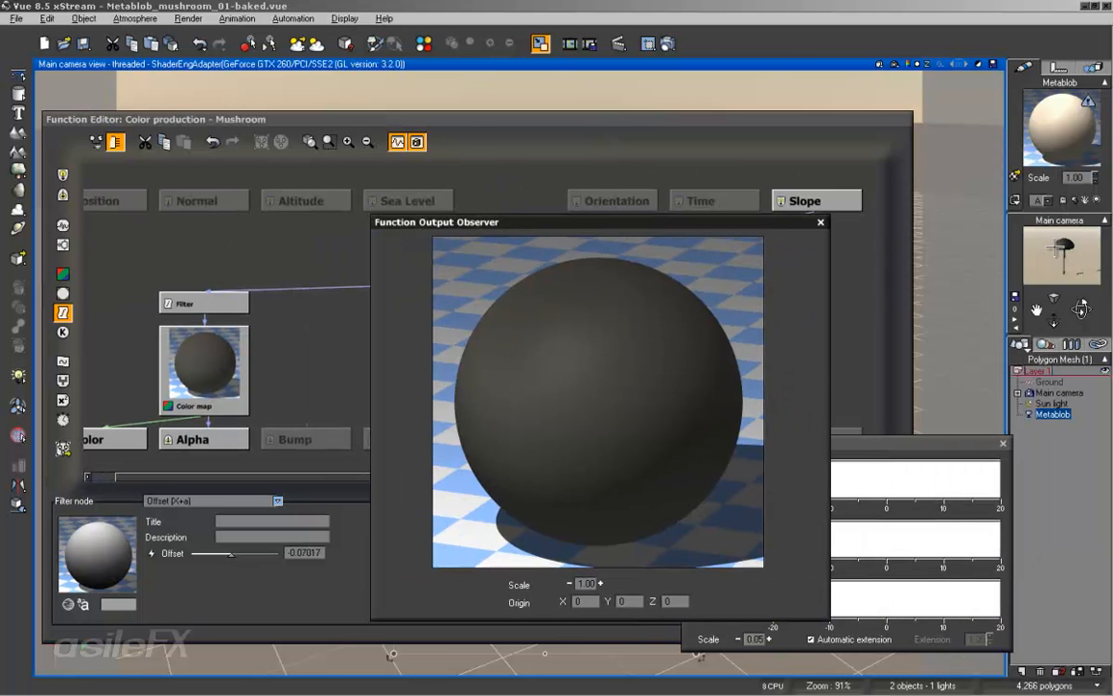
pyautogui.click(668, 44)
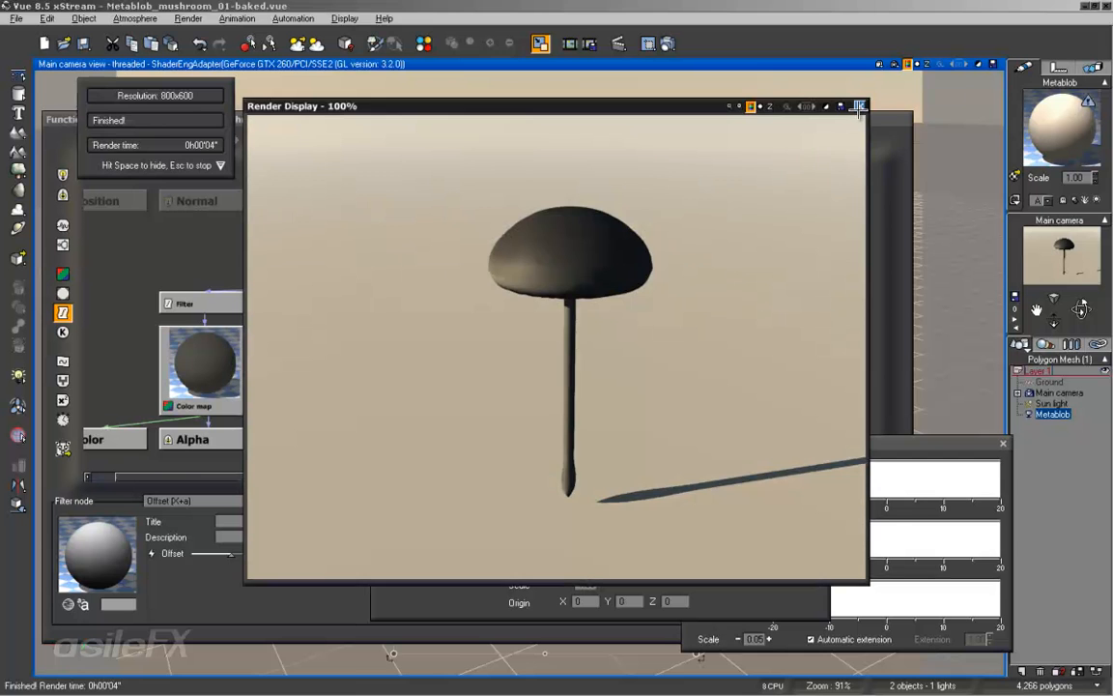
pyautogui.click(858, 106)
# Flip the colors of the color map node's gradient and accept the change
pyautogui.click(228, 372)
pyautogui.rightClick(262, 577)
pyautogui.click(300, 574)
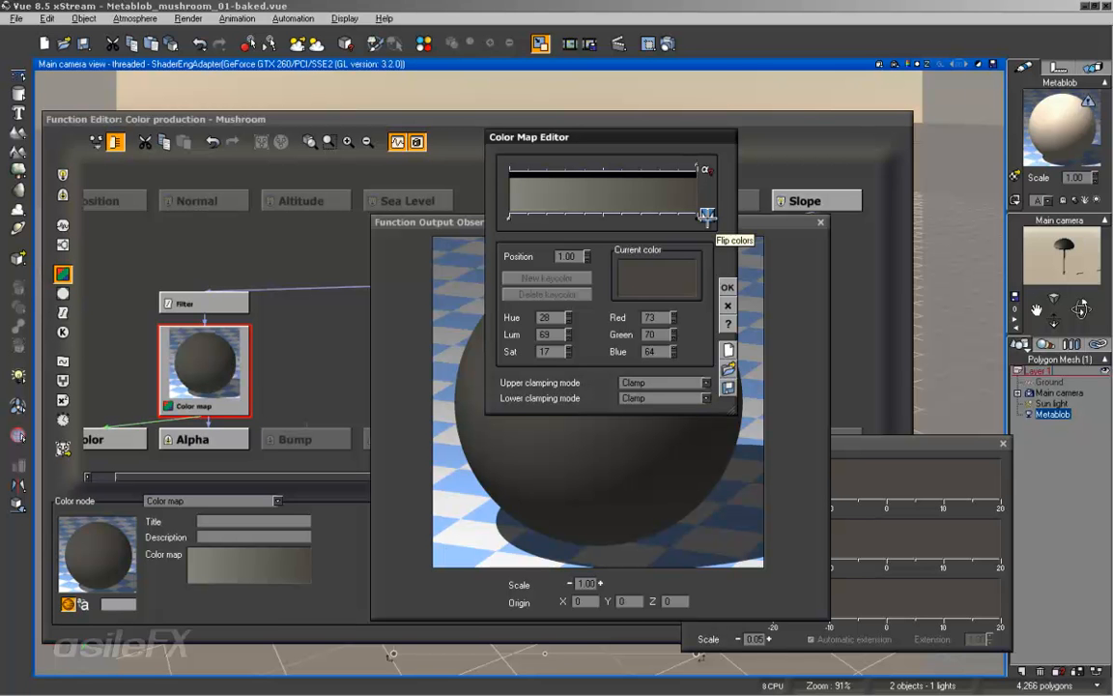
pyautogui.click(706, 217)
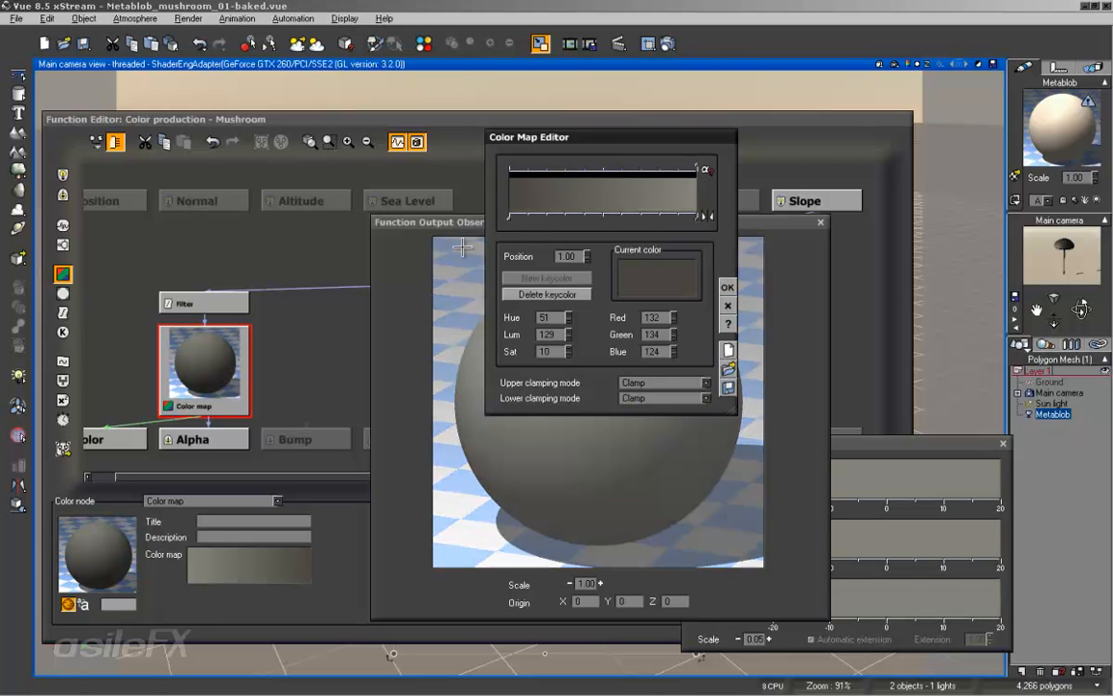
pyautogui.click(510, 217)
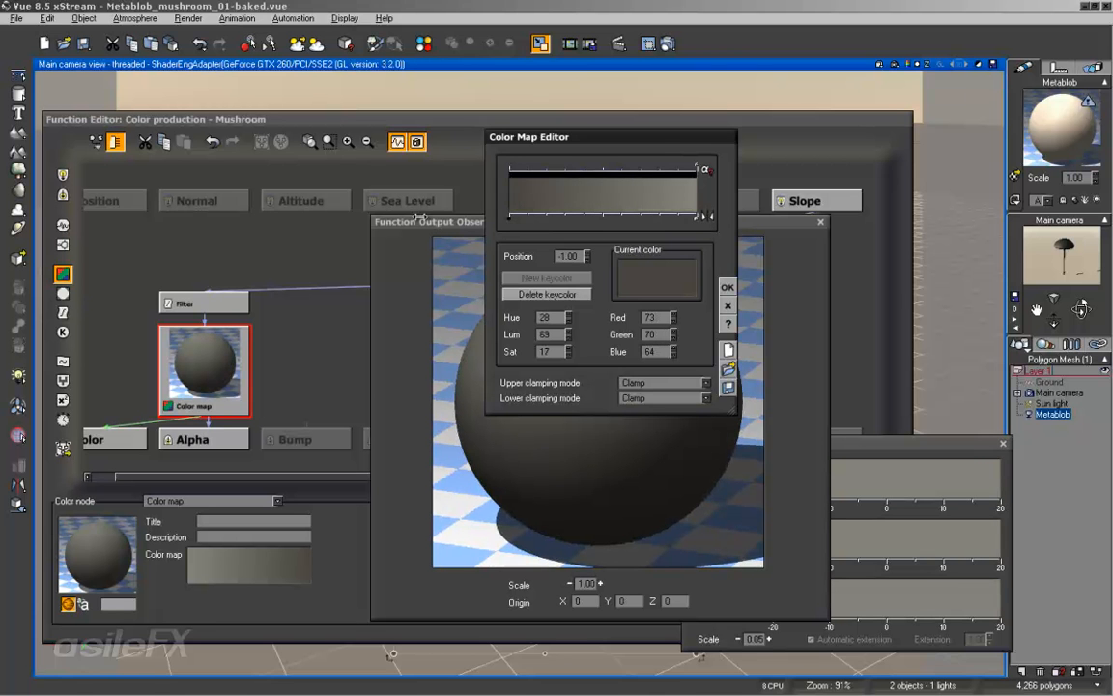
pyautogui.click(727, 287)
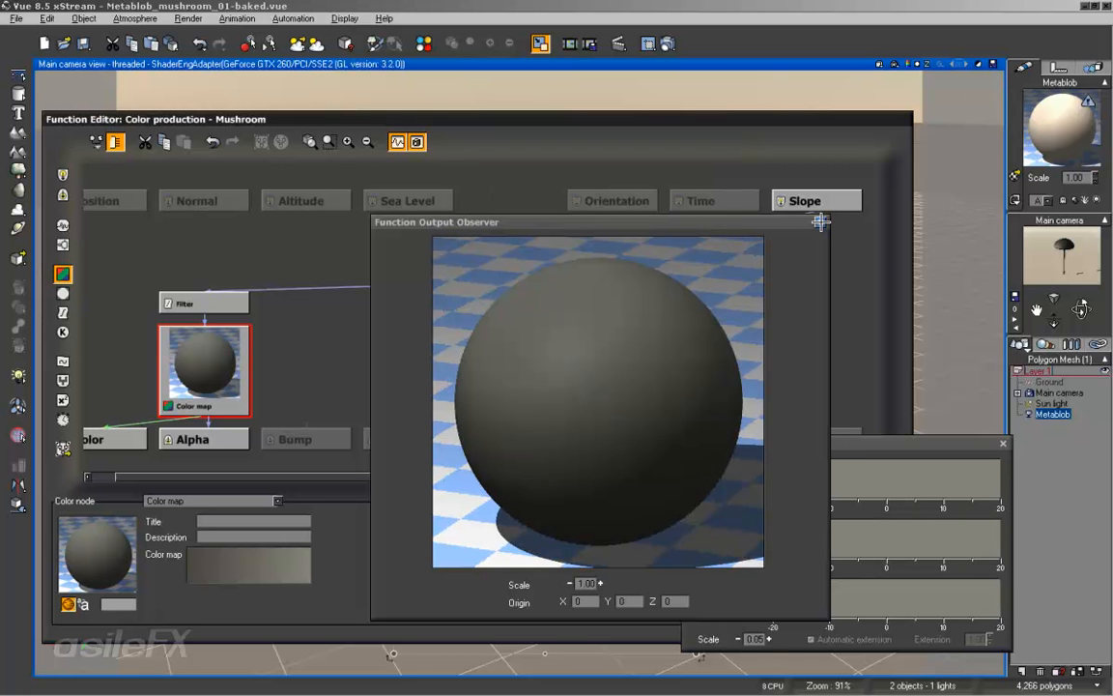
# Close the Function Output Observer and render the scene to check the flipped colors on the mushroom
pyautogui.click(820, 223)
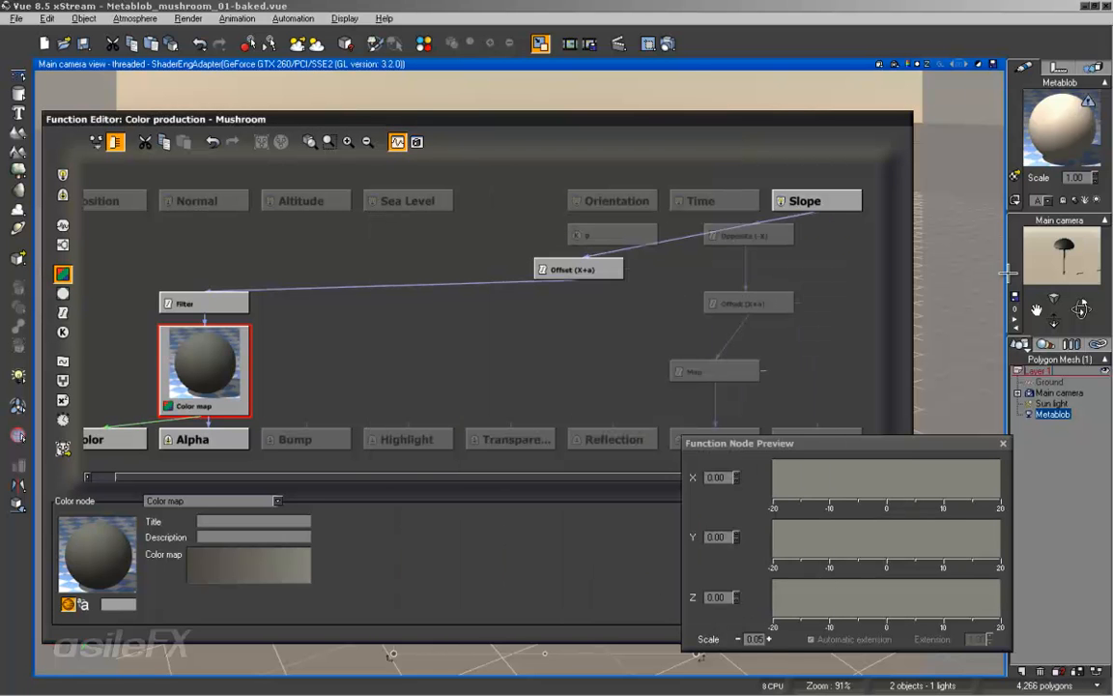
pyautogui.click(672, 41)
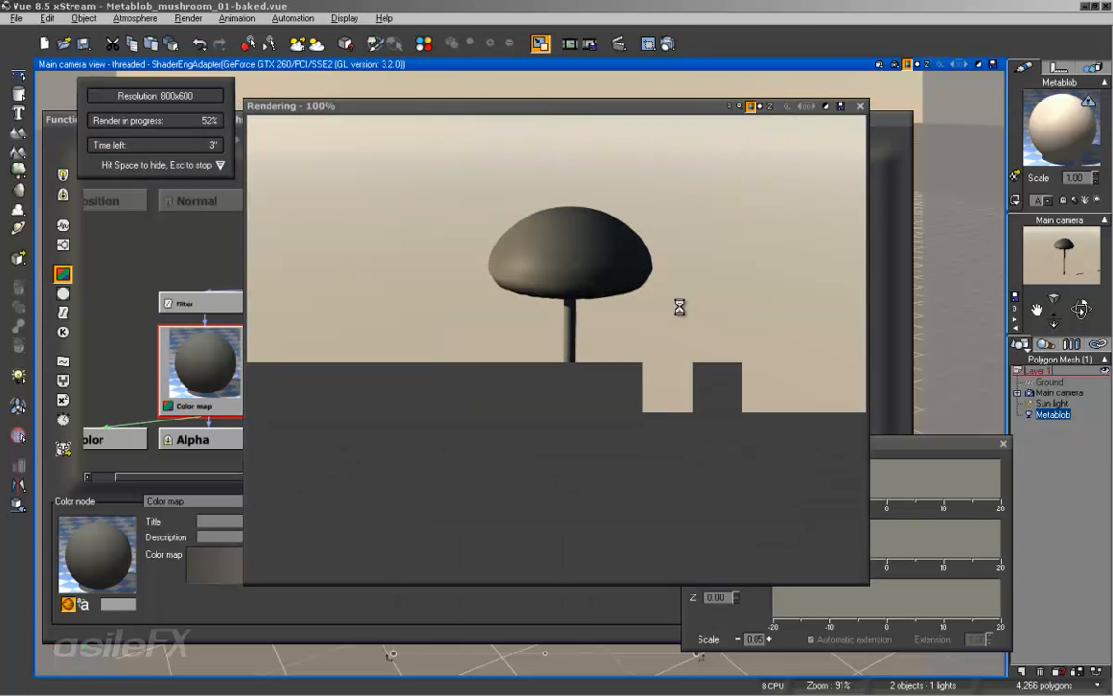
pyautogui.click(859, 106)
# Set the offset of the Offset (X+a) node between Slope and the color map's Filter to -1
pyautogui.moveTo(406, 349); pyautogui.dragTo(390, 339, button='middle')
pyautogui.click(551, 266)
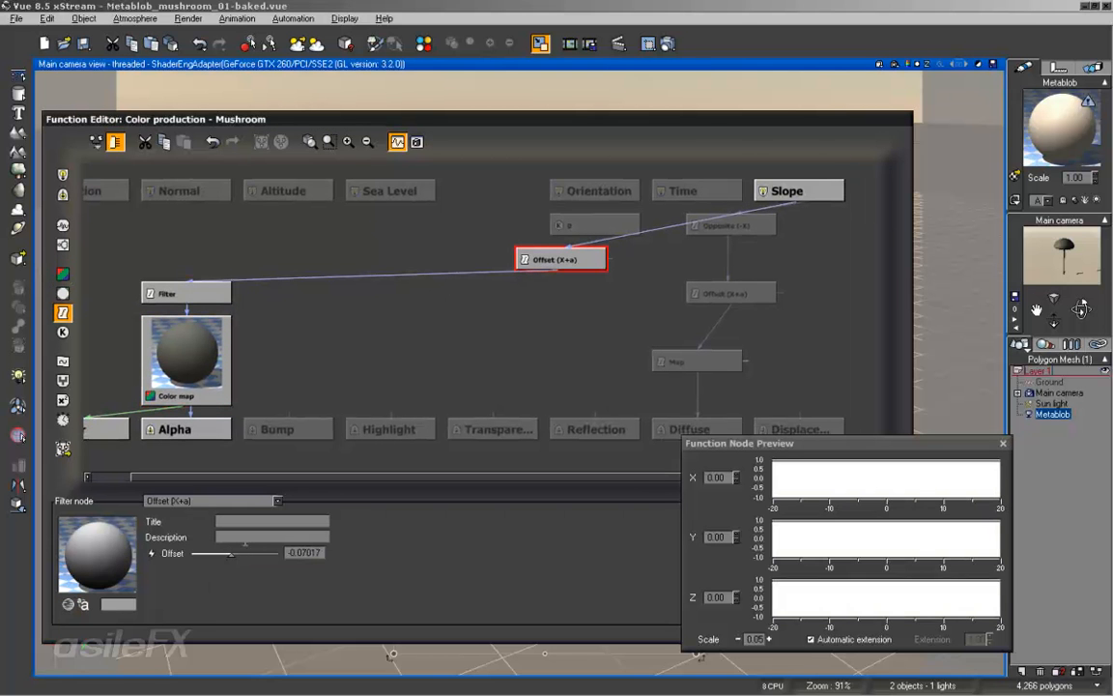
pyautogui.moveTo(239, 550); pyautogui.dragTo(195, 552)
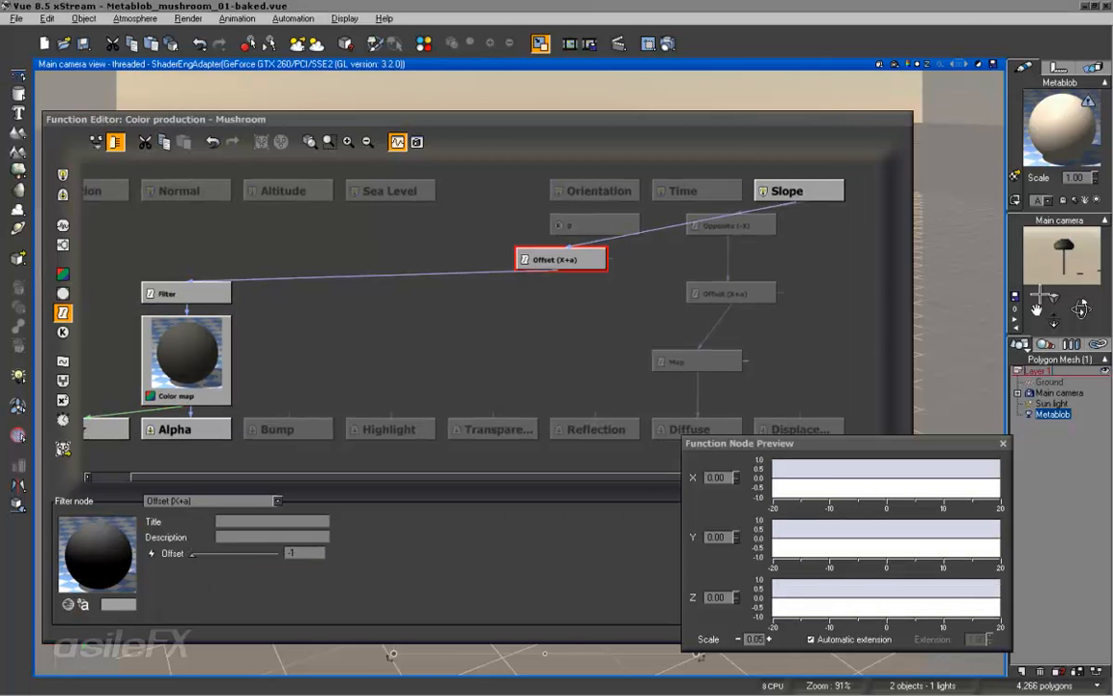
pyautogui.moveTo(197, 557)
pyautogui.mouseDown()
pyautogui.moveTo(212, 556)
pyautogui.moveTo(196, 556)
pyautogui.mouseUp()
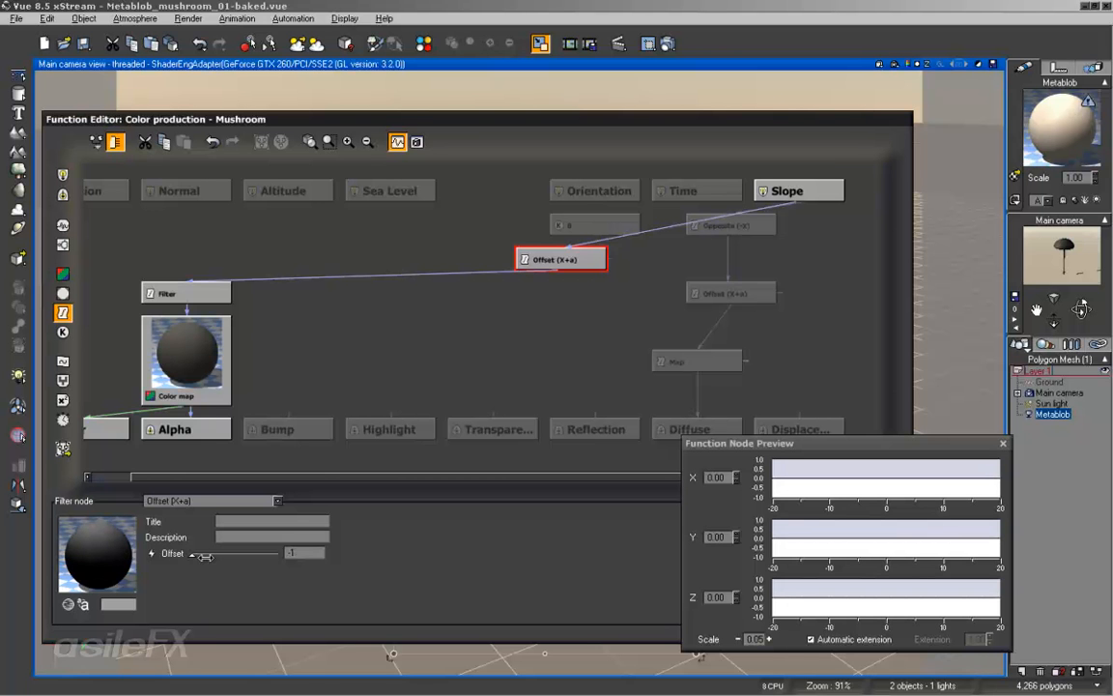
# Add a Perlin noise node in the empty slot beside the color map, below Sea Level, and set its type to Gradient
pyautogui.moveTo(622, 334); pyautogui.dragTo(509, 348, button='middle')
pyautogui.moveTo(430, 280); pyautogui.dragTo(370, 253, button='middle')
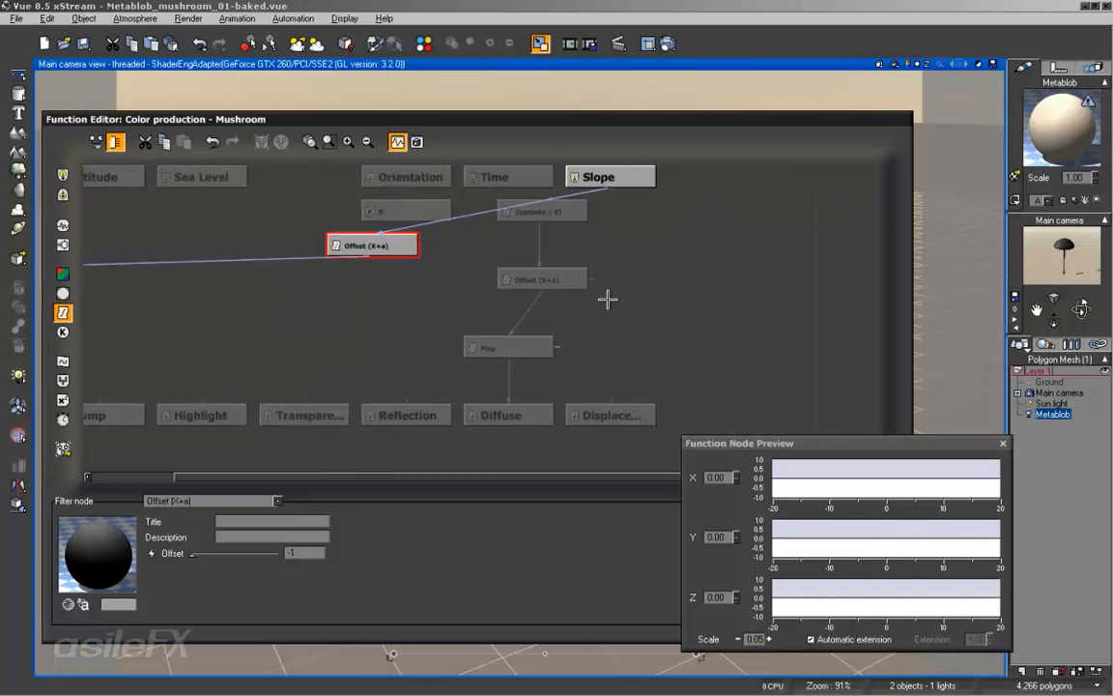
pyautogui.click(587, 323)
pyautogui.moveTo(434, 388); pyautogui.dragTo(579, 405, button='middle')
pyautogui.moveTo(381, 339); pyautogui.dragTo(373, 310, button='middle')
pyautogui.click(360, 299)
pyautogui.rightClick(362, 301)
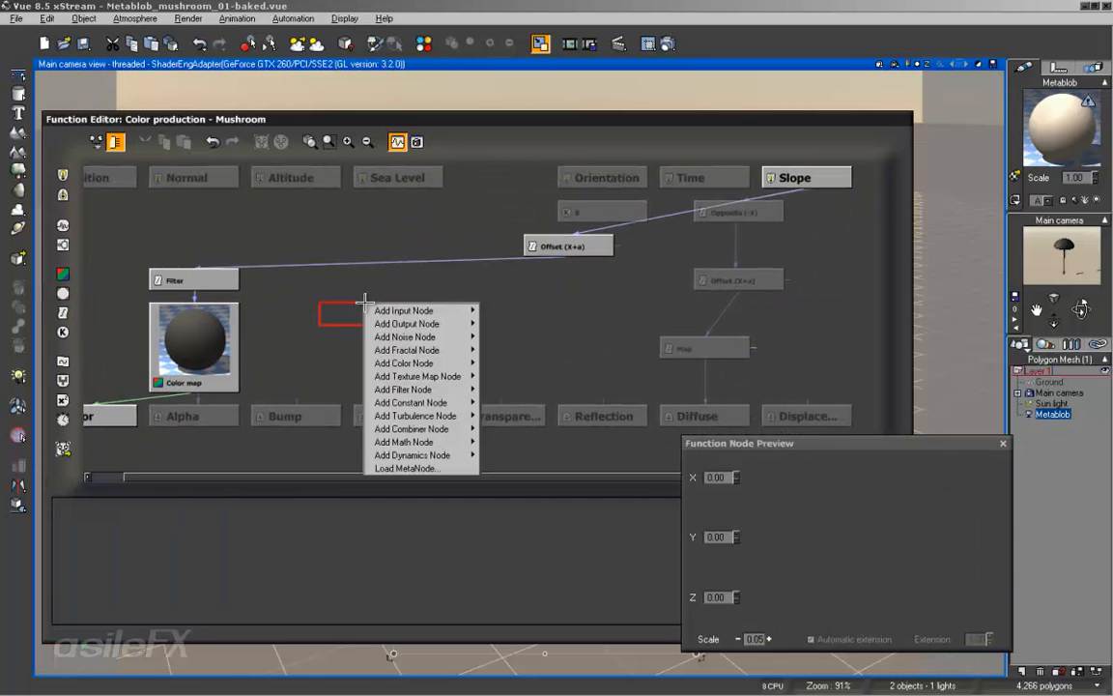
pyautogui.moveTo(428, 308)
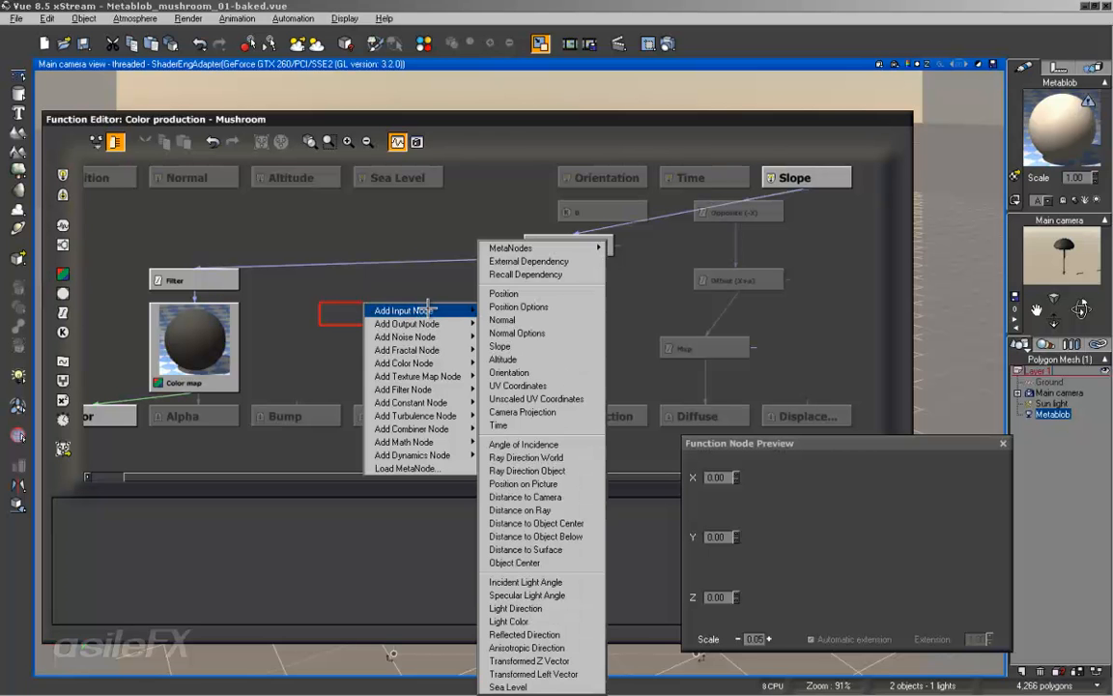
pyautogui.click(367, 274)
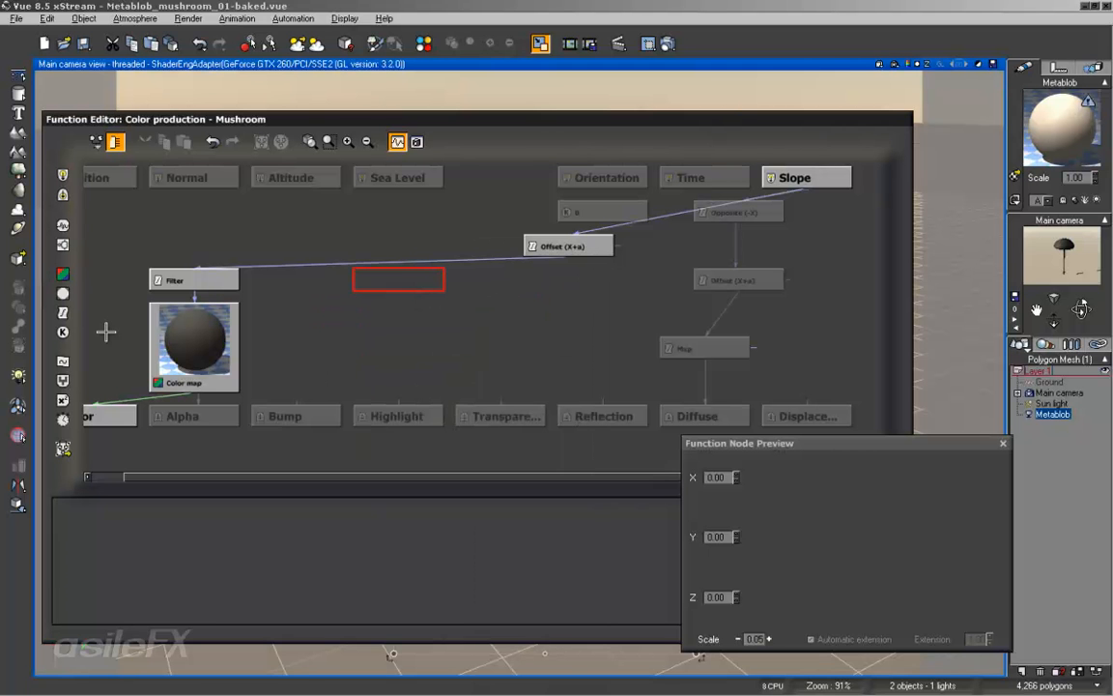
pyautogui.click(62, 242)
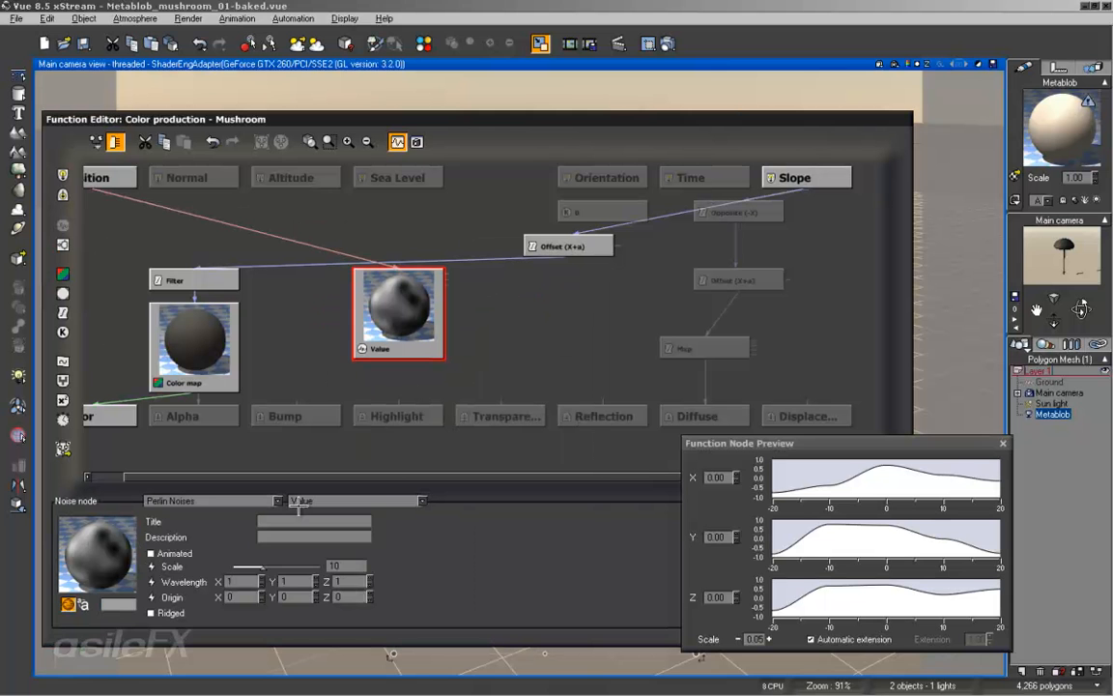
pyautogui.click(334, 500)
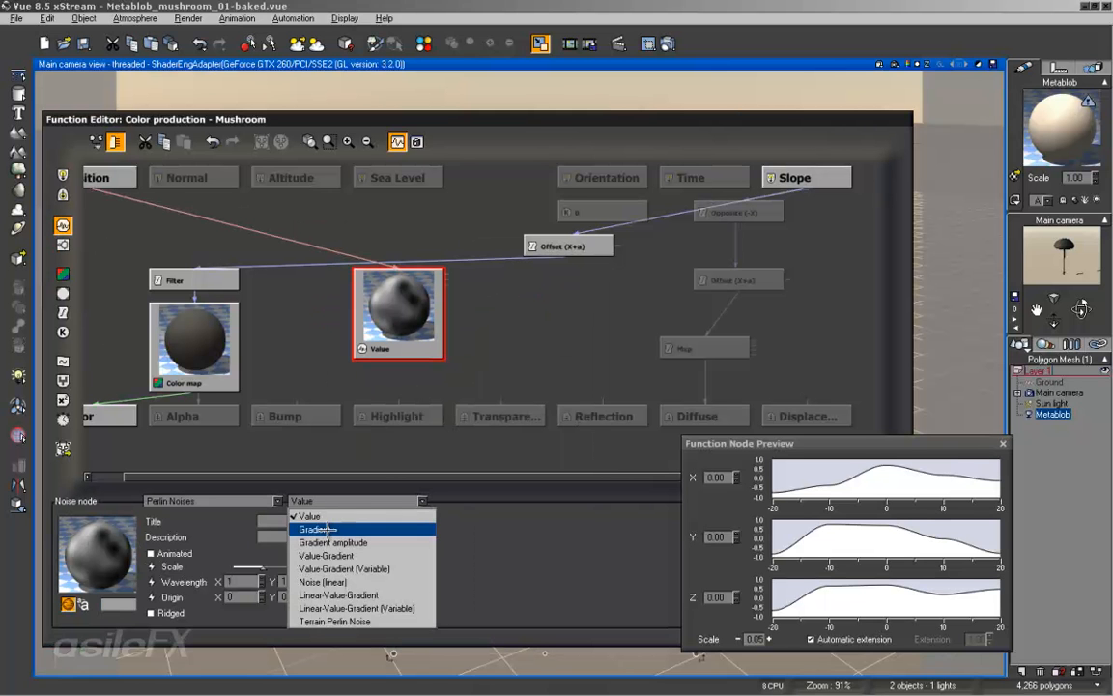
pyautogui.click(330, 530)
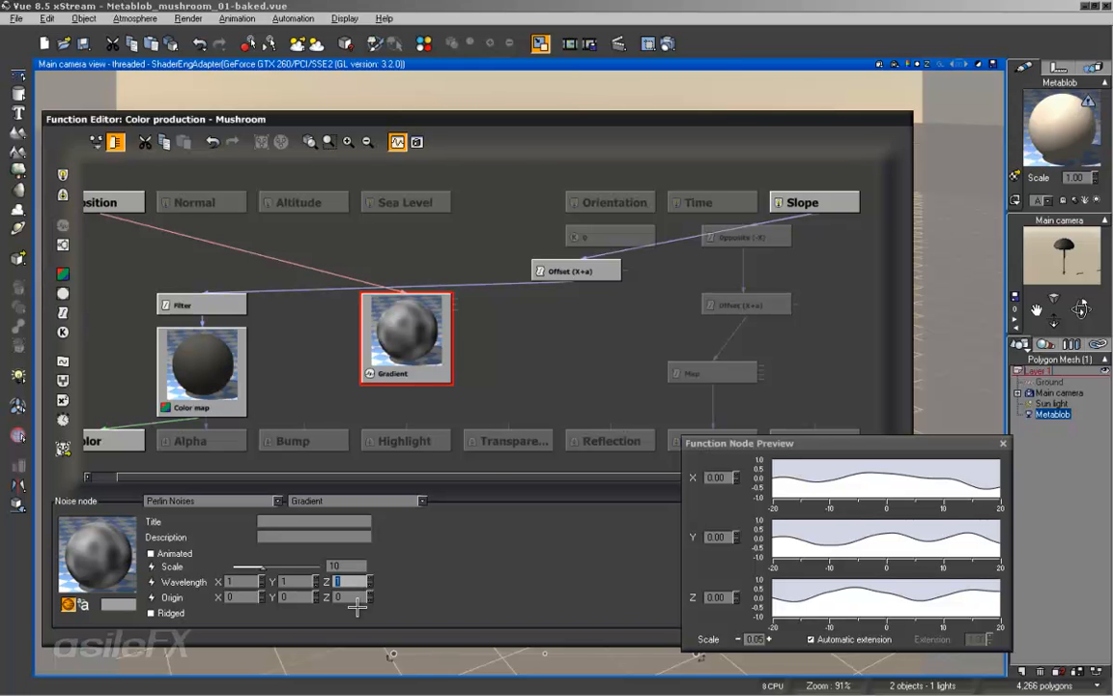
# Stretch the Gradient noise vertically by setting its wavelength to 0.1 in X and Y and 20 in Z
pyautogui.write('0')
pyautogui.press('Return')
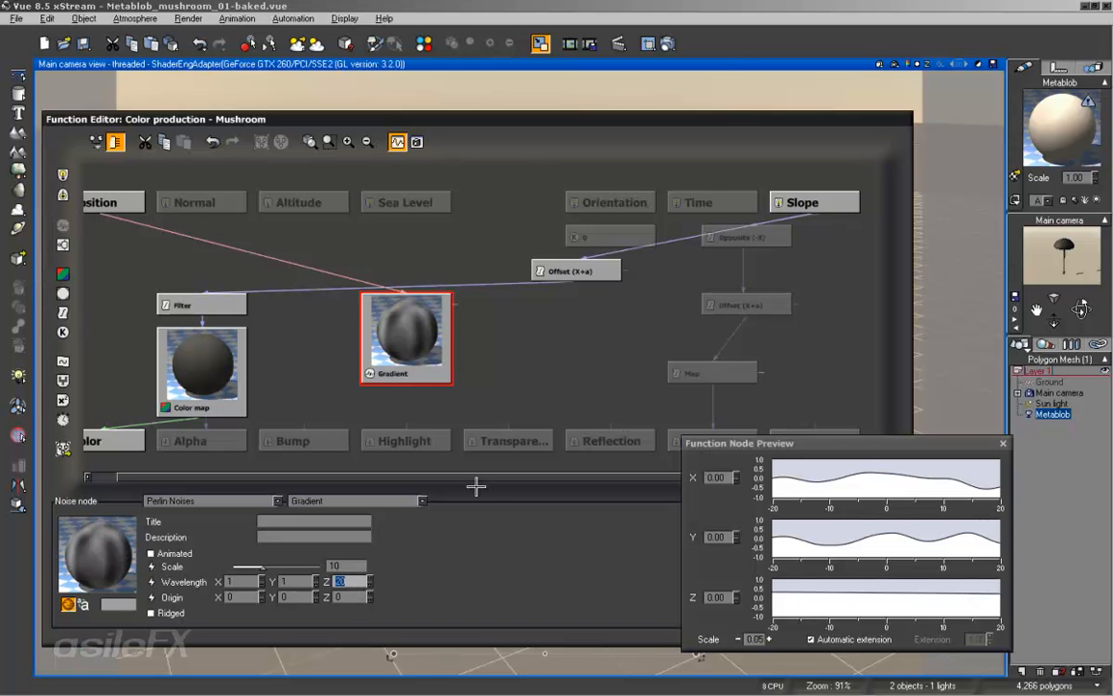
pyautogui.click(244, 581)
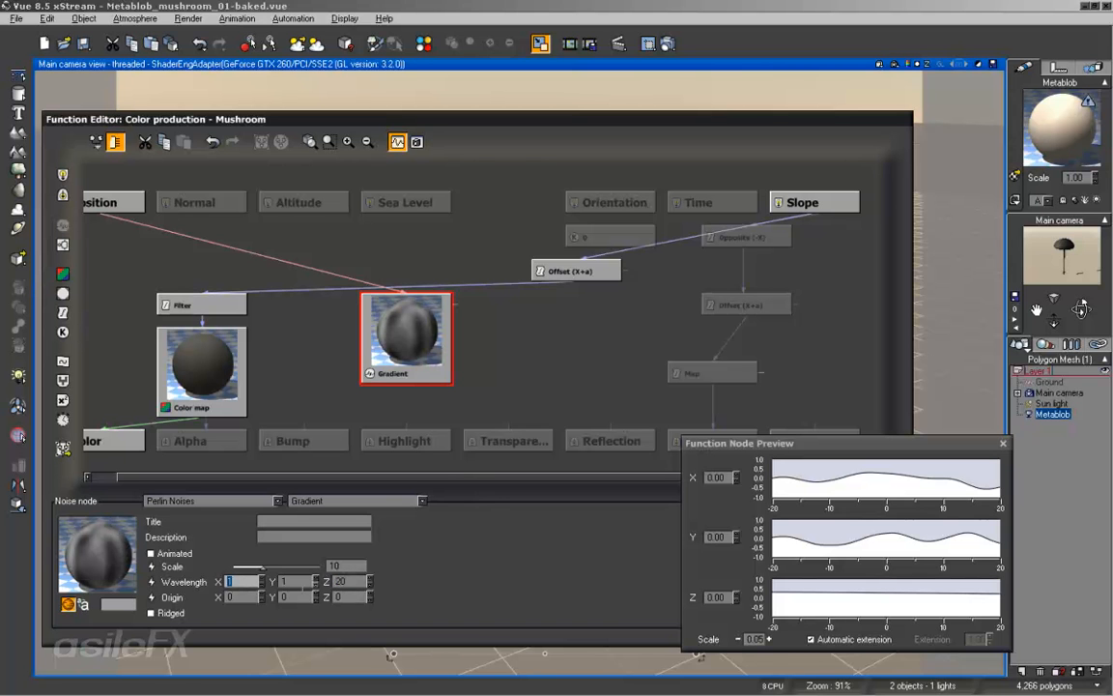
pyautogui.press('Tab')
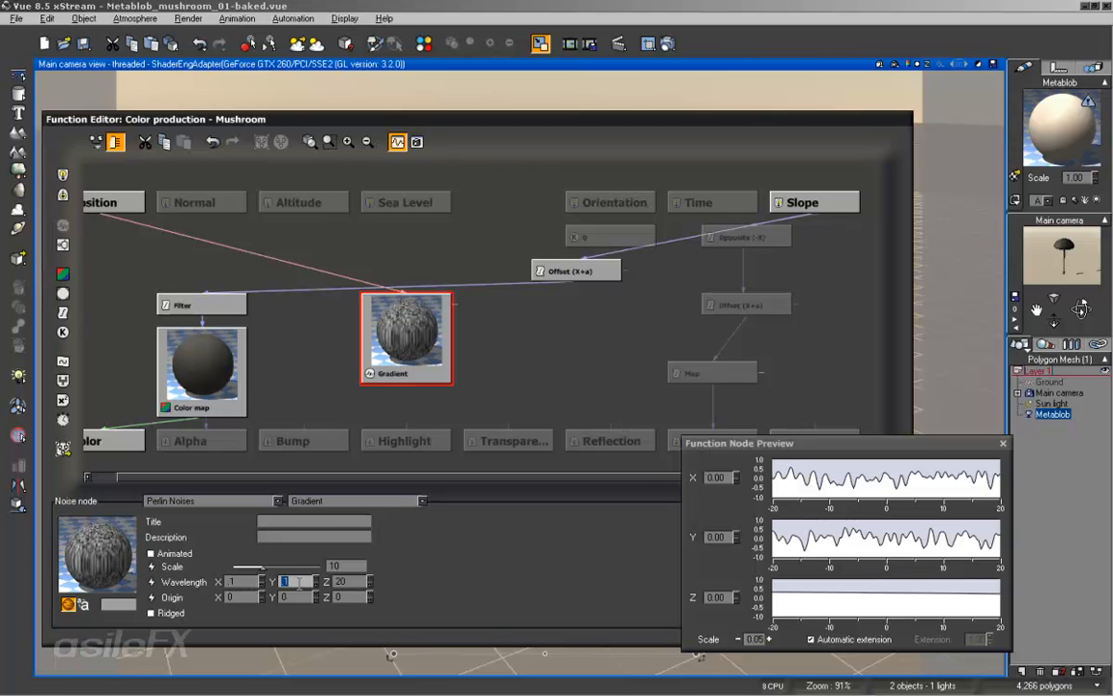
# Move the Function Editor out of the way to look at the mushroom in the viewport
pyautogui.click(511, 350)
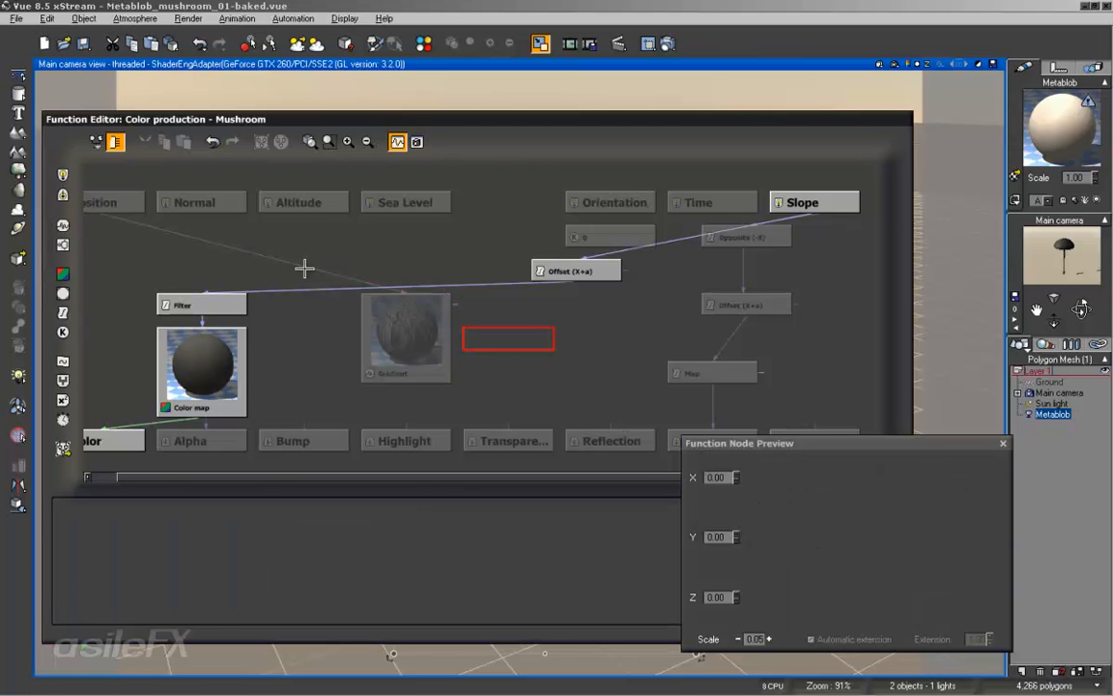
pyautogui.rightClick(410, 253)
pyautogui.click(321, 236)
pyautogui.moveTo(506, 135); pyautogui.dragTo(536, 344)
pyautogui.moveTo(751, 330); pyautogui.dragTo(757, 117)
# Add a Position Options input node above the Gradient noise and set its position type to Object - Spherical
pyautogui.click(462, 274)
pyautogui.click(448, 251)
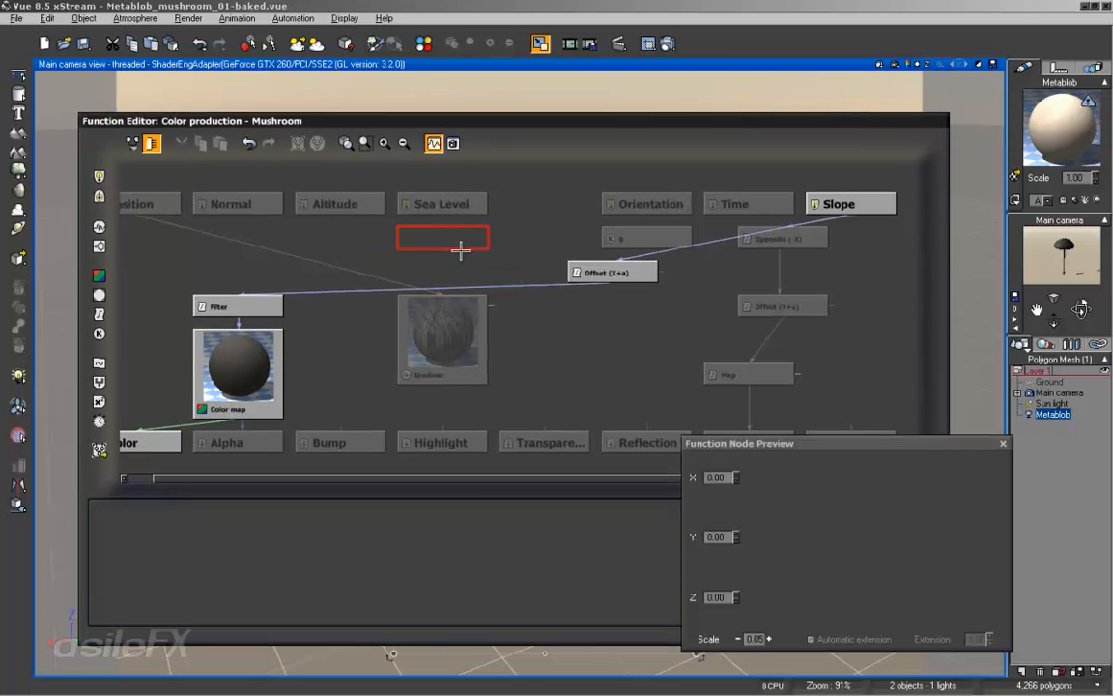
pyautogui.rightClick(460, 253)
pyautogui.moveTo(519, 259)
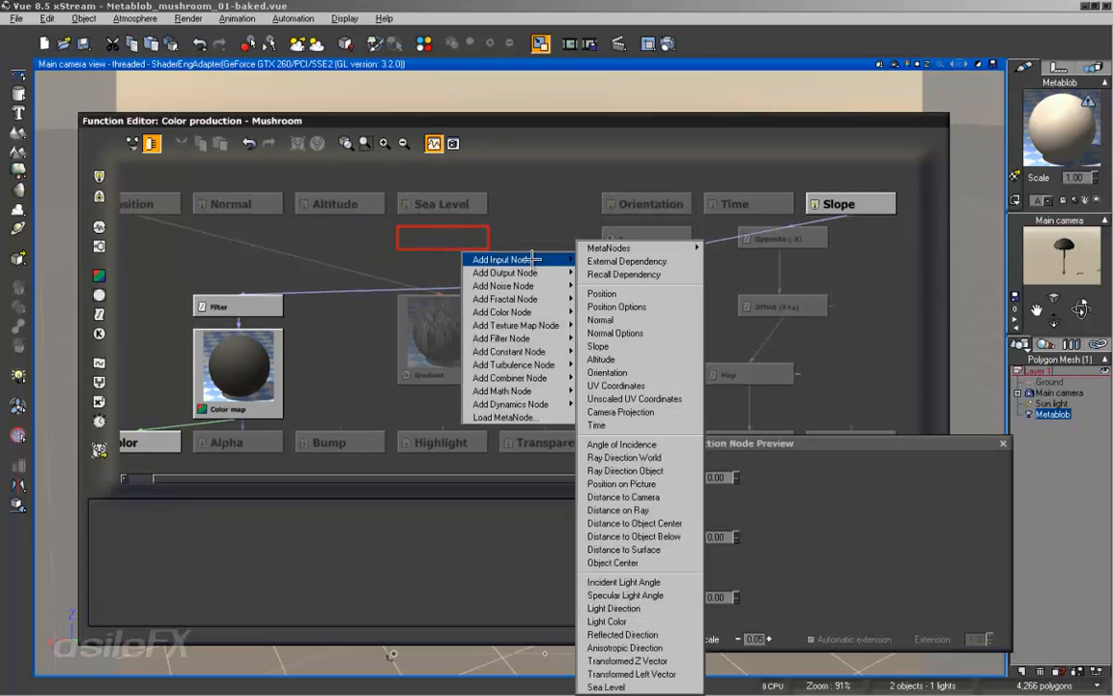
pyautogui.click(624, 307)
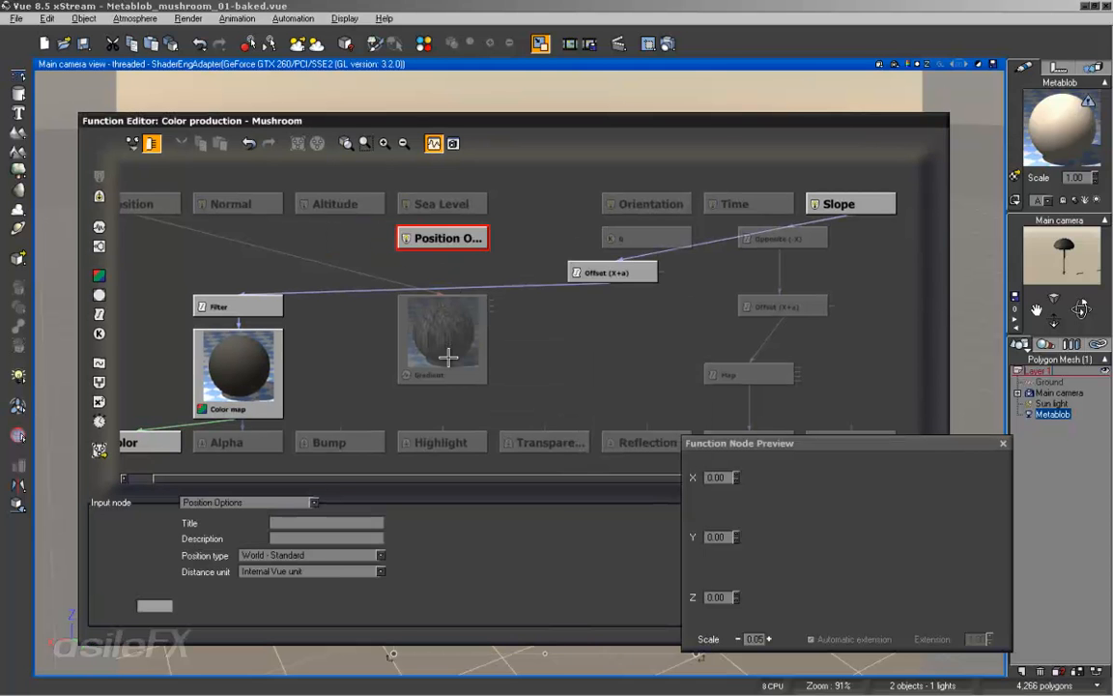
pyautogui.click(340, 556)
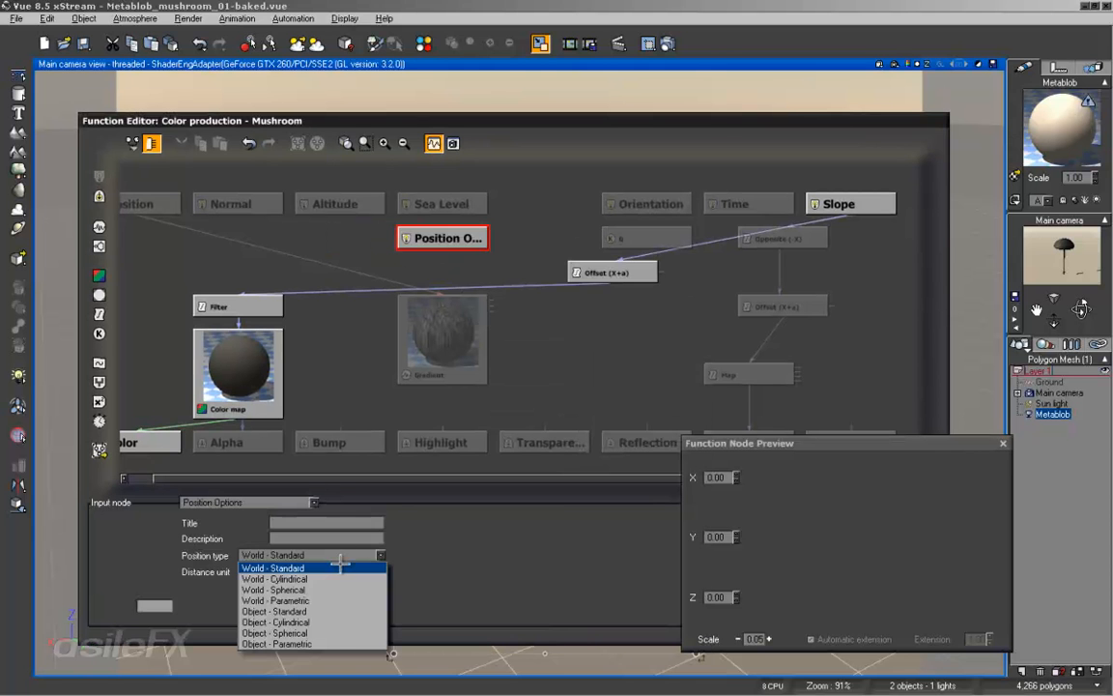
pyautogui.click(335, 634)
# Feed the Gradient noise from the Position Options node instead of Position, and connect the noise to the Bump output
pyautogui.moveTo(230, 227); pyautogui.dragTo(281, 230, button='middle')
pyautogui.moveTo(195, 218); pyautogui.dragTo(499, 241)
pyautogui.moveTo(566, 342); pyautogui.dragTo(471, 338, button='middle')
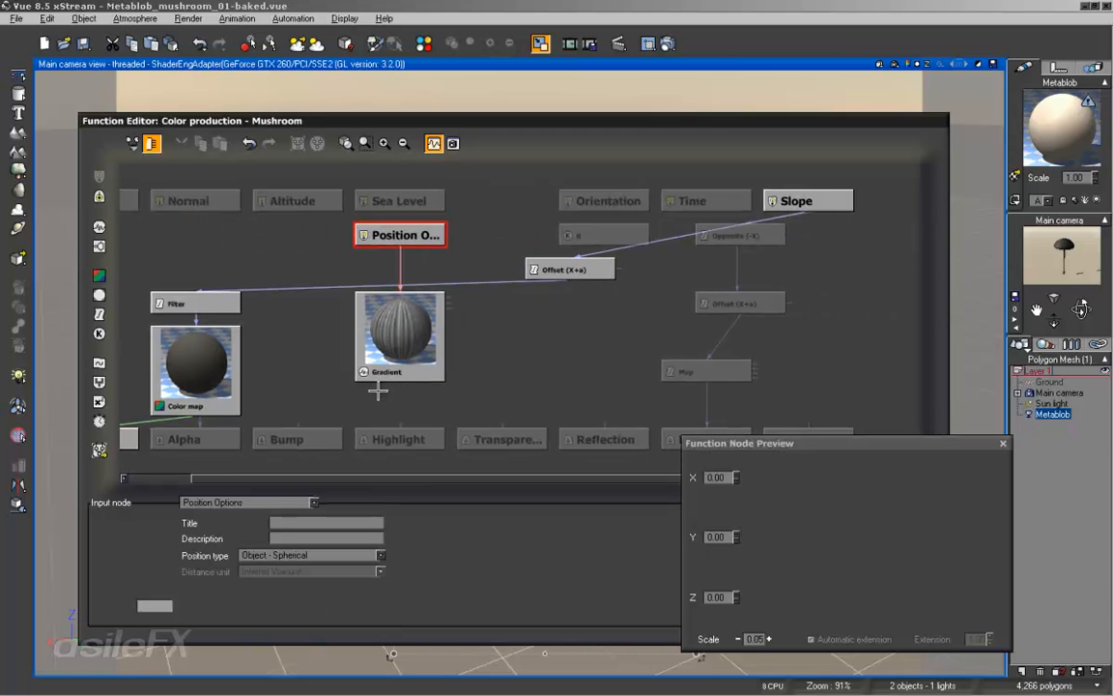
pyautogui.moveTo(742, 114); pyautogui.dragTo(709, 158)
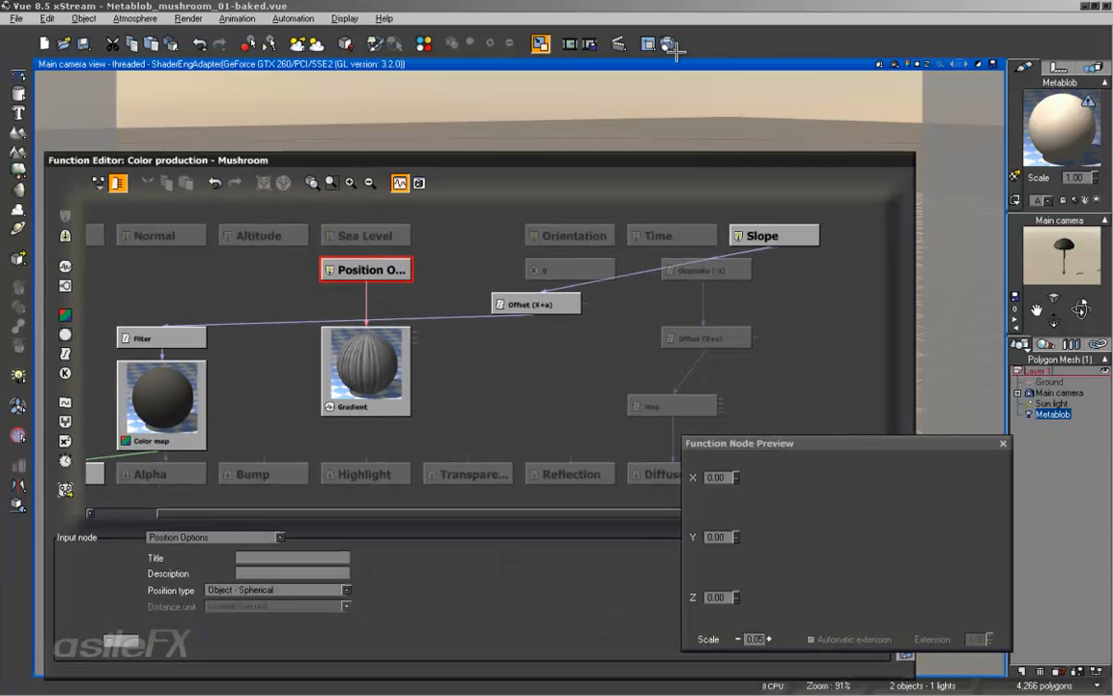
pyautogui.moveTo(262, 452)
pyautogui.mouseDown()
pyautogui.moveTo(318, 430)
pyautogui.moveTo(264, 458)
pyautogui.mouseUp()
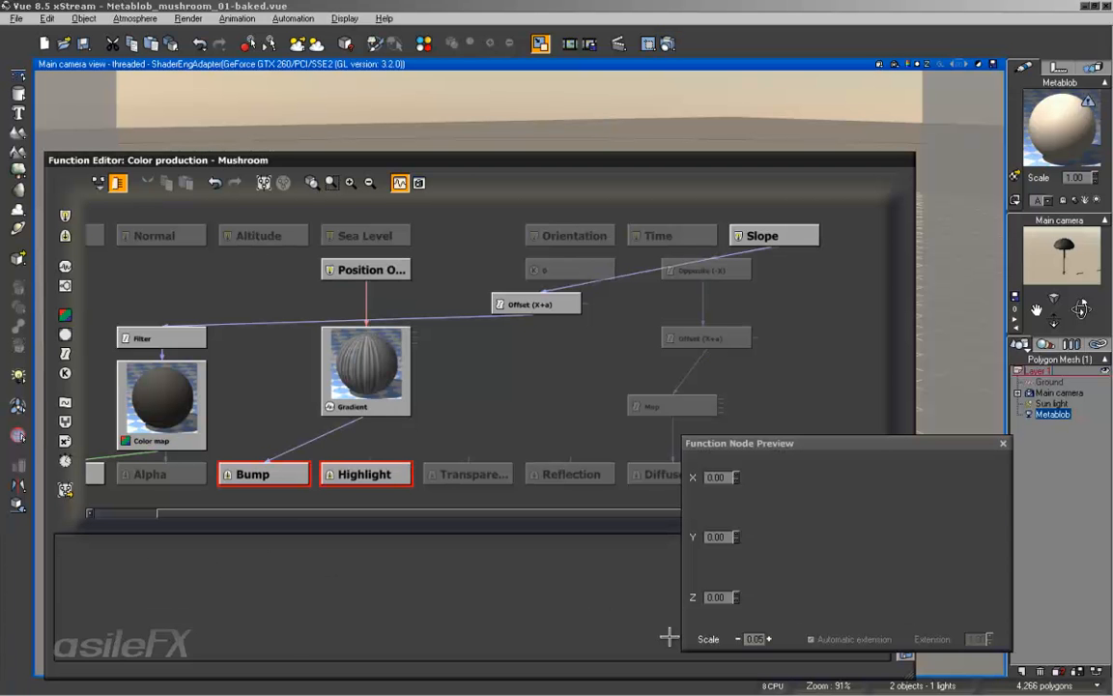
# Close the color production function, set the material's bump depth to 1, and render a test image of the mushroom
pyautogui.moveTo(653, 625); pyautogui.dragTo(464, 533)
pyautogui.moveTo(613, 492); pyautogui.dragTo(425, 531)
pyautogui.click(528, 495)
pyautogui.doubleClick(487, 477)
pyautogui.click(668, 44)
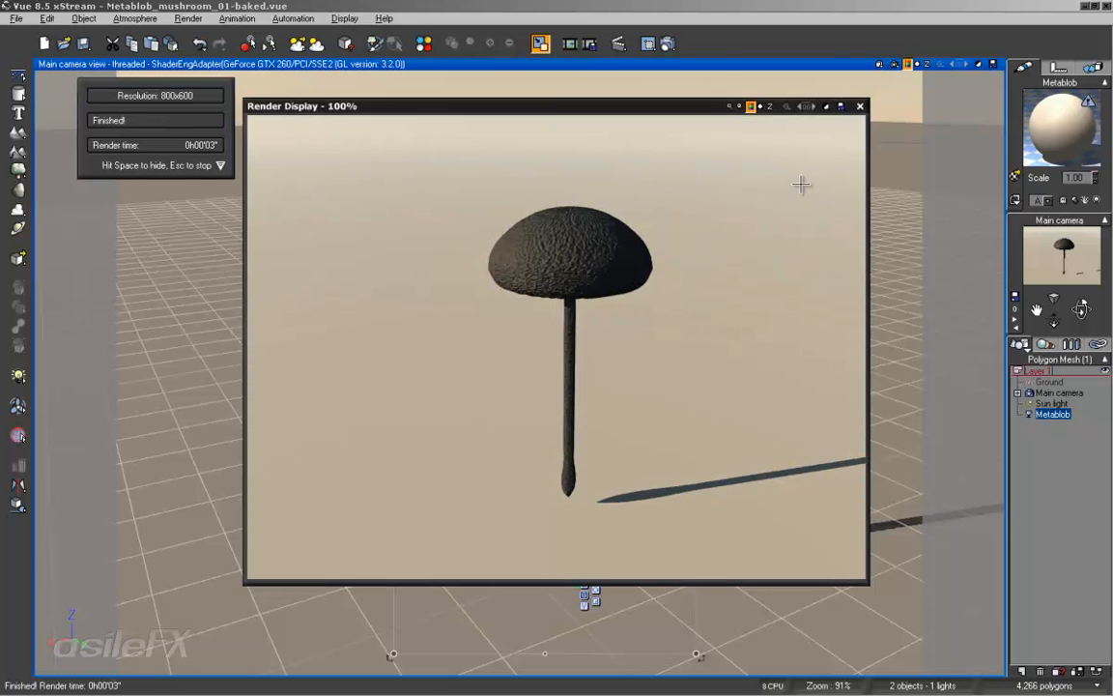
pyautogui.click(859, 105)
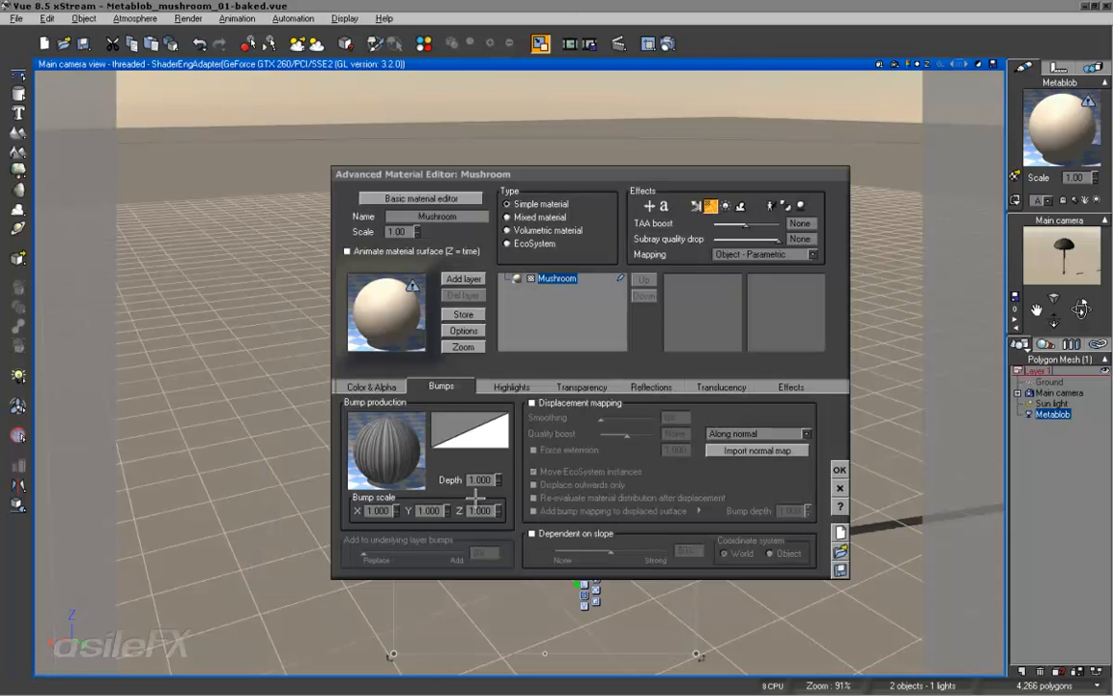
# Edit the bump production function, raise the Gradient noise's scale to about 62.3, and render the mushroom again
pyautogui.doubleClick(486, 479)
pyautogui.rightClick(418, 441)
pyautogui.click(454, 448)
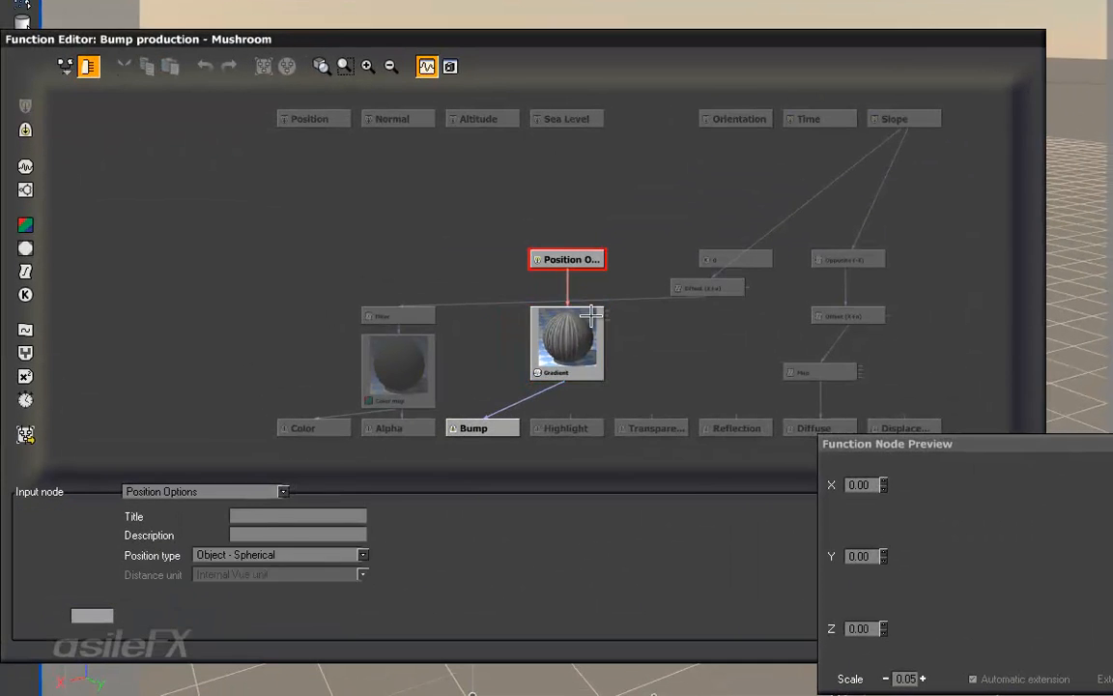
pyautogui.click(564, 302)
pyautogui.click(578, 334)
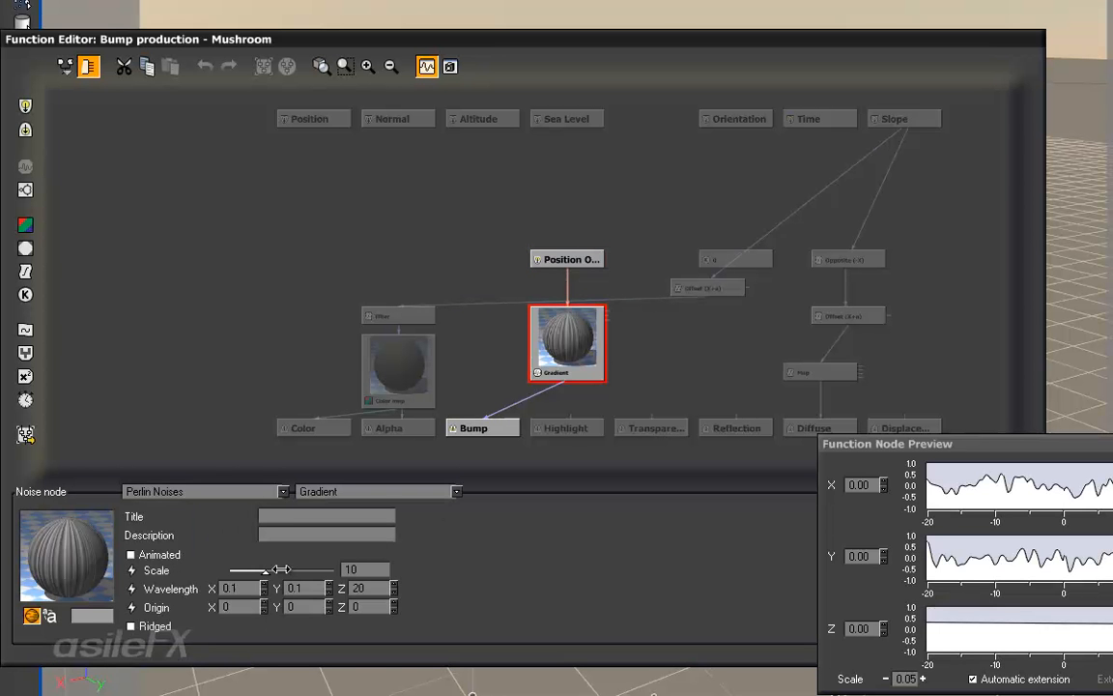
pyautogui.moveTo(279, 569); pyautogui.dragTo(307, 568)
pyautogui.press('F9')
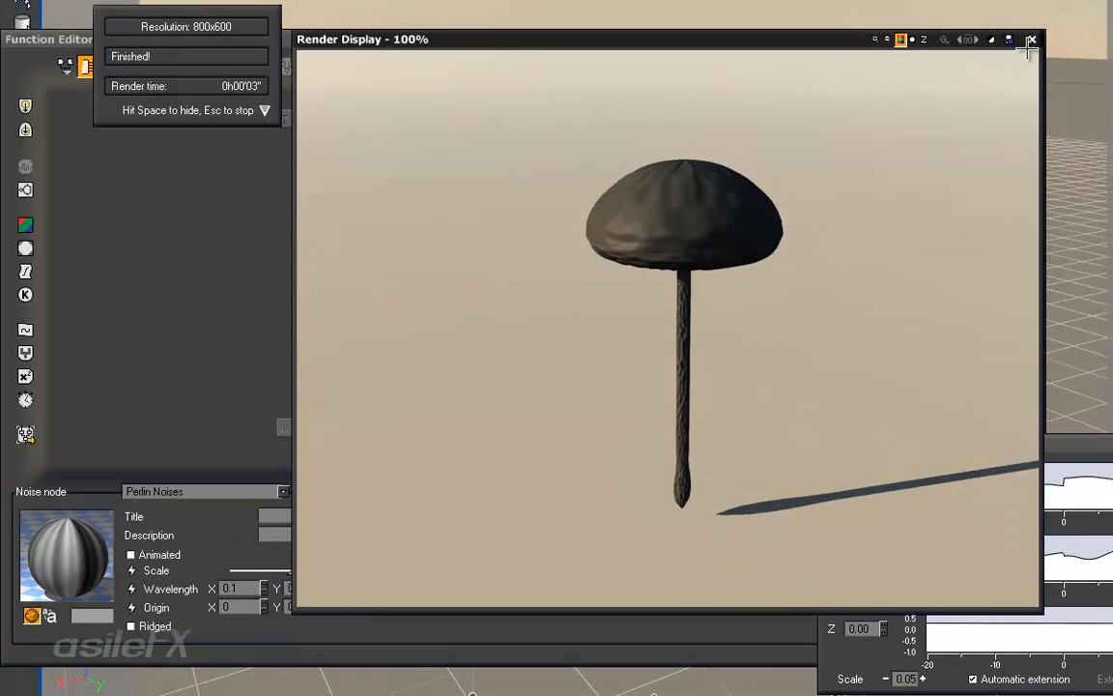
pyautogui.click(1032, 40)
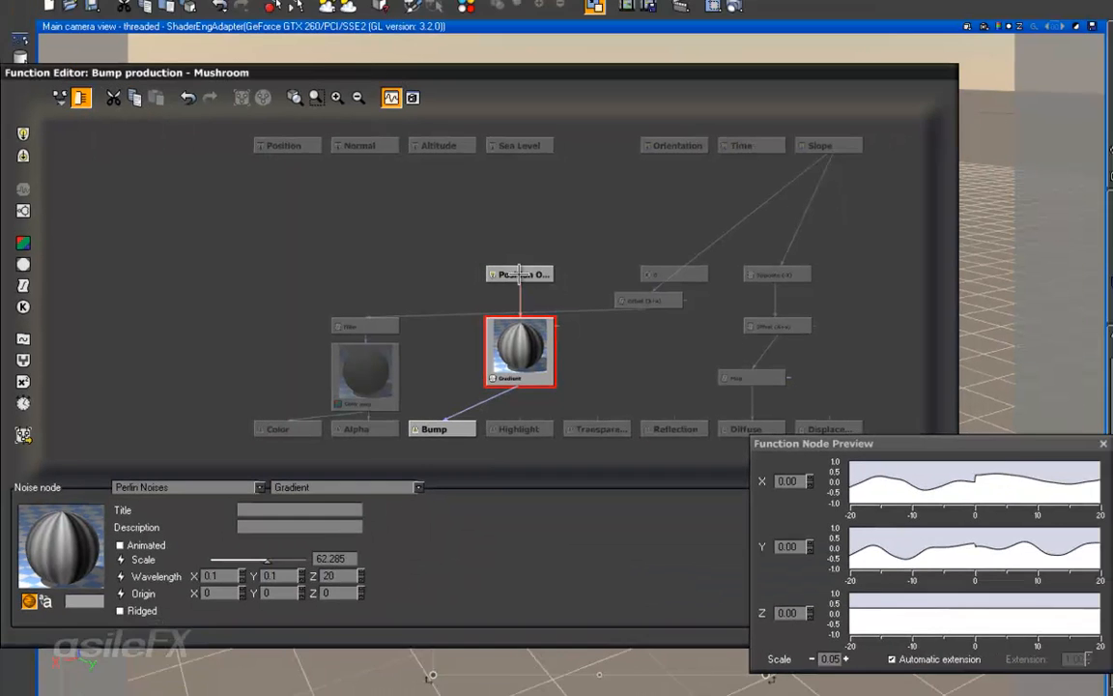
# Try the Object - Cylindrical position type on the Position Options node and render the mushroom
pyautogui.click(566, 258)
pyautogui.click(275, 542)
pyautogui.click(280, 599)
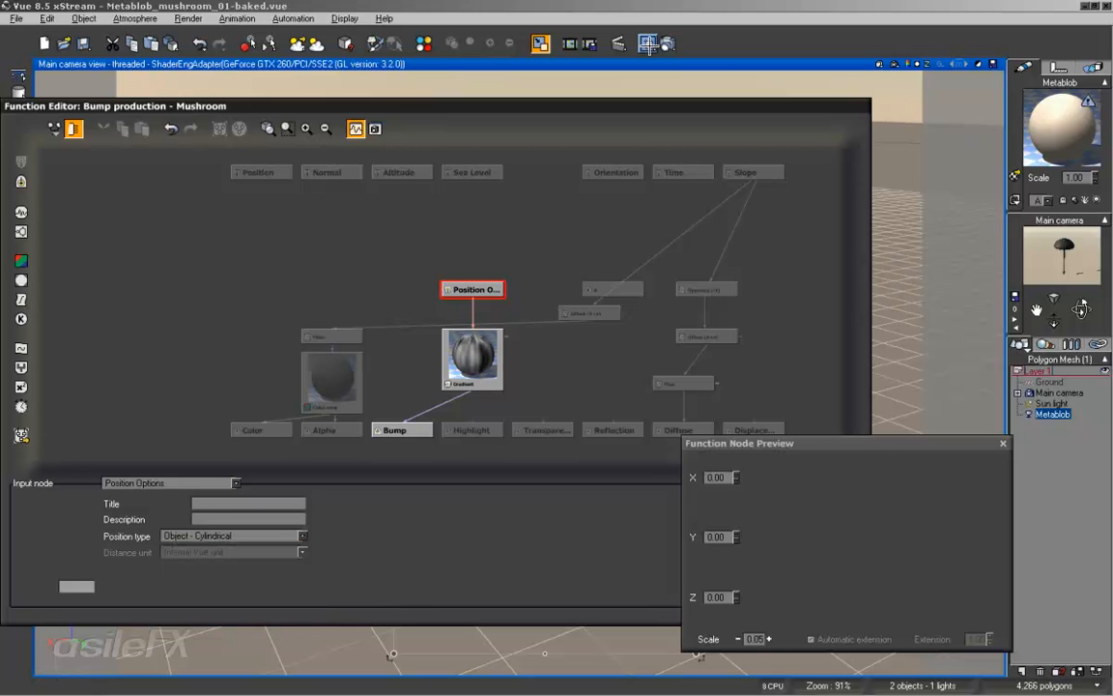
pyautogui.click(667, 43)
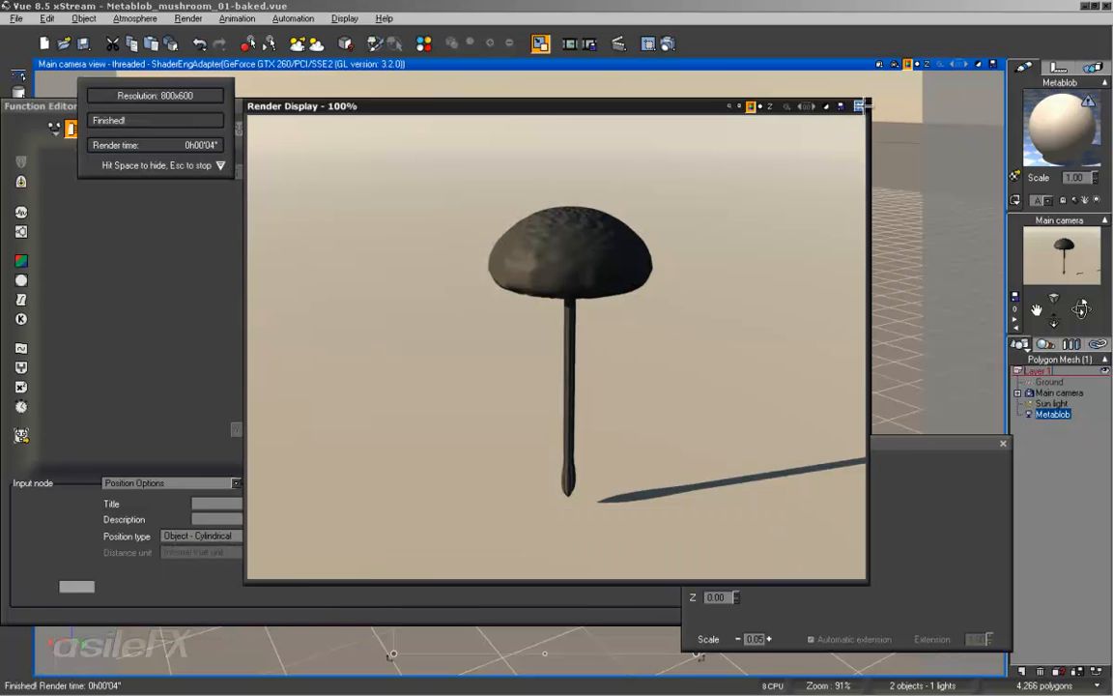
pyautogui.click(862, 107)
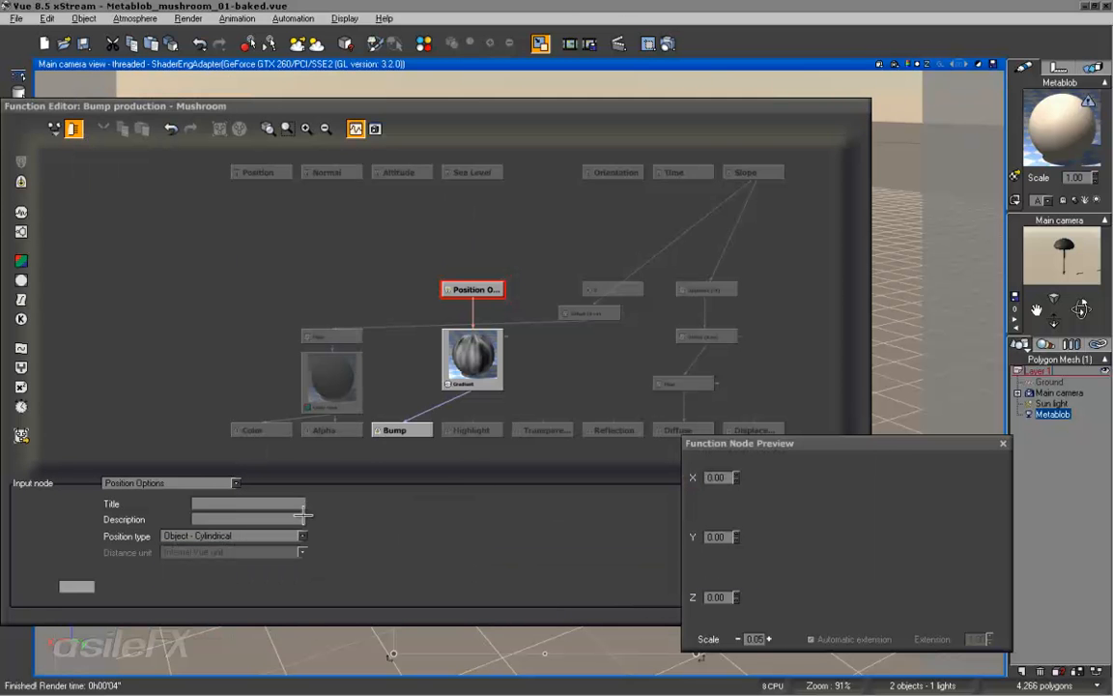
# Set the Gradient noise's scale to about 13.86 and its Z wavelength to 50, then test-render the mushroom
pyautogui.click(473, 368)
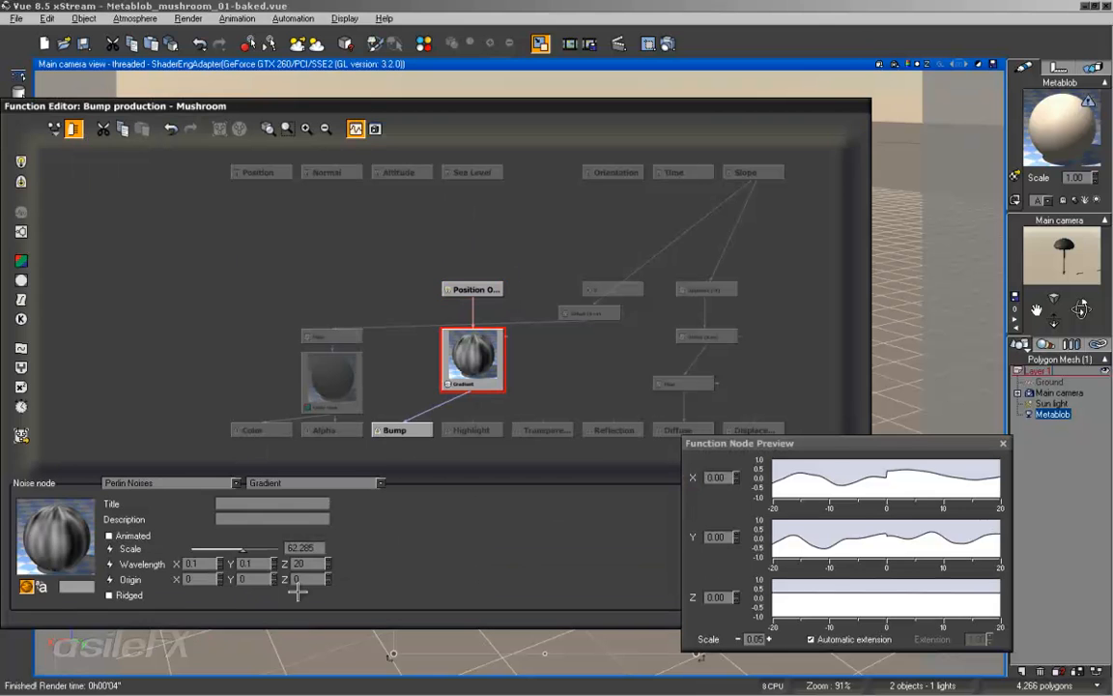
pyautogui.moveTo(244, 537); pyautogui.dragTo(192, 544)
pyautogui.moveTo(417, 559); pyautogui.dragTo(501, 551)
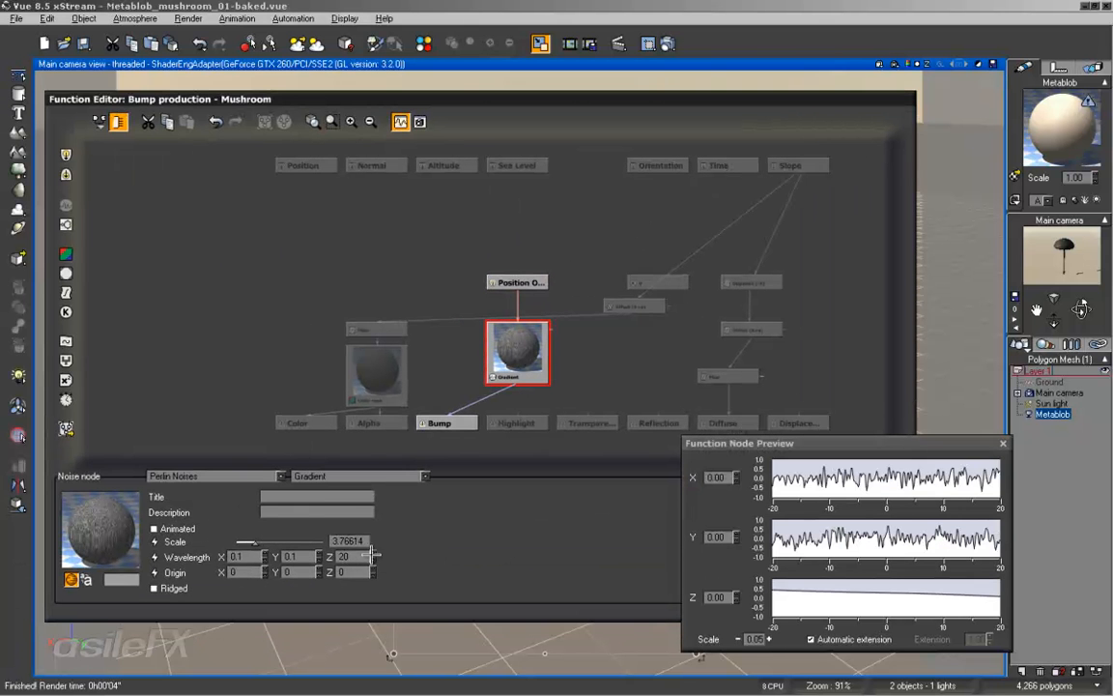
pyautogui.moveTo(250, 539); pyautogui.dragTo(275, 538)
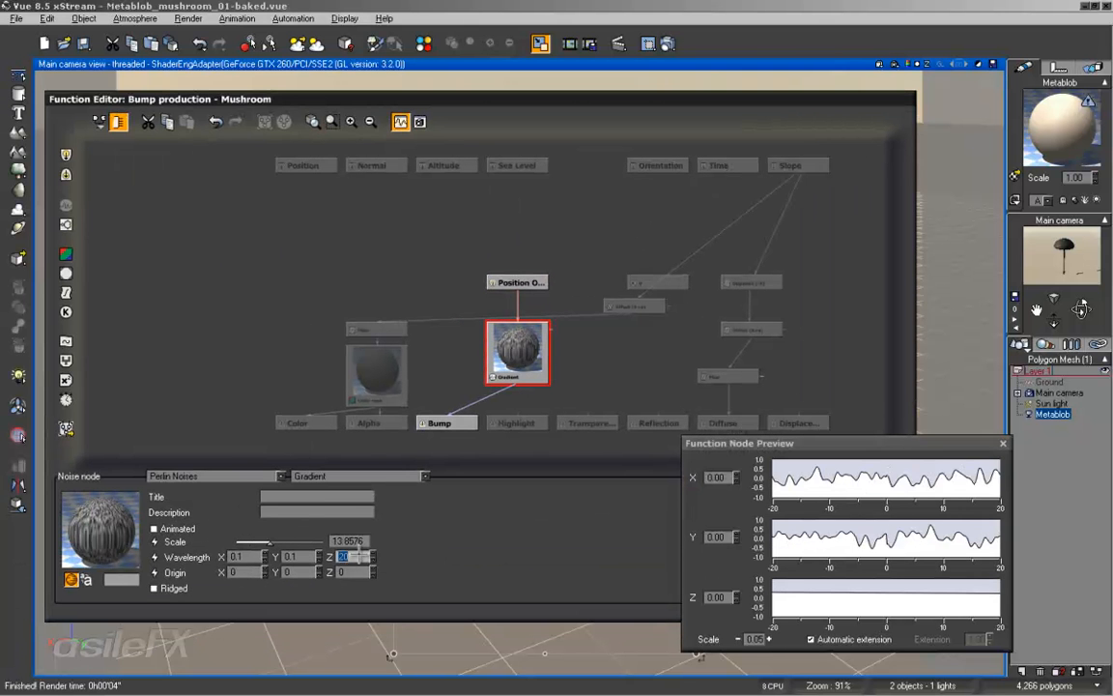
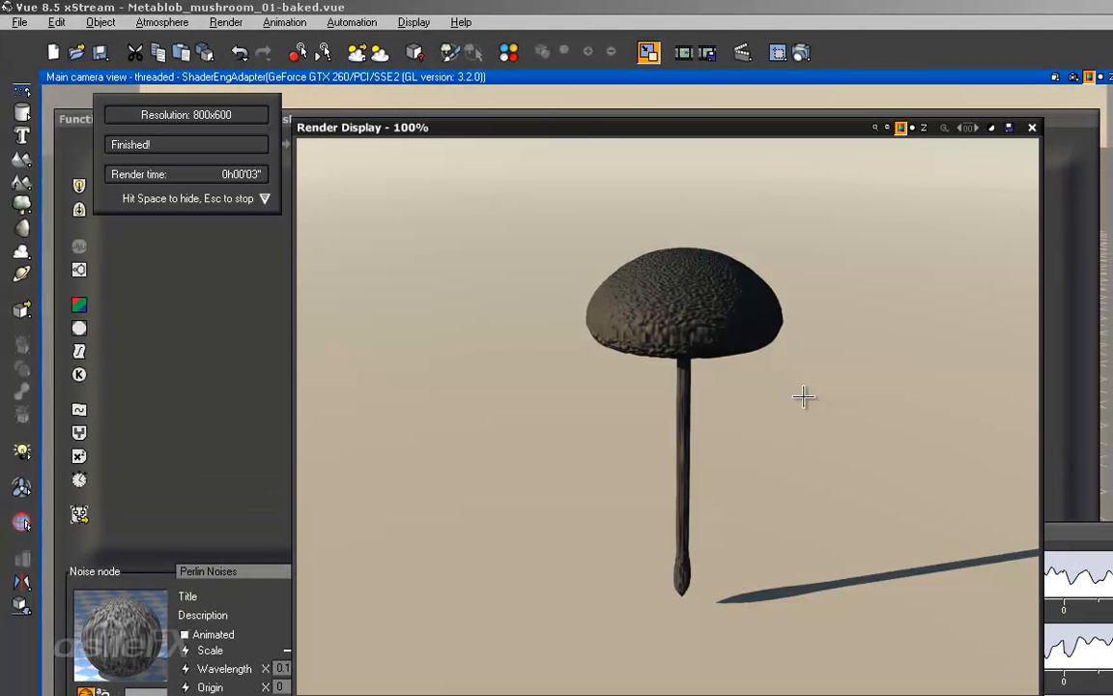
pyautogui.click(1032, 127)
# Switch the Position Options node from Object - Cylindrical to a non-cylindrical position type and check the Gradient noise's preview
pyautogui.click(621, 339)
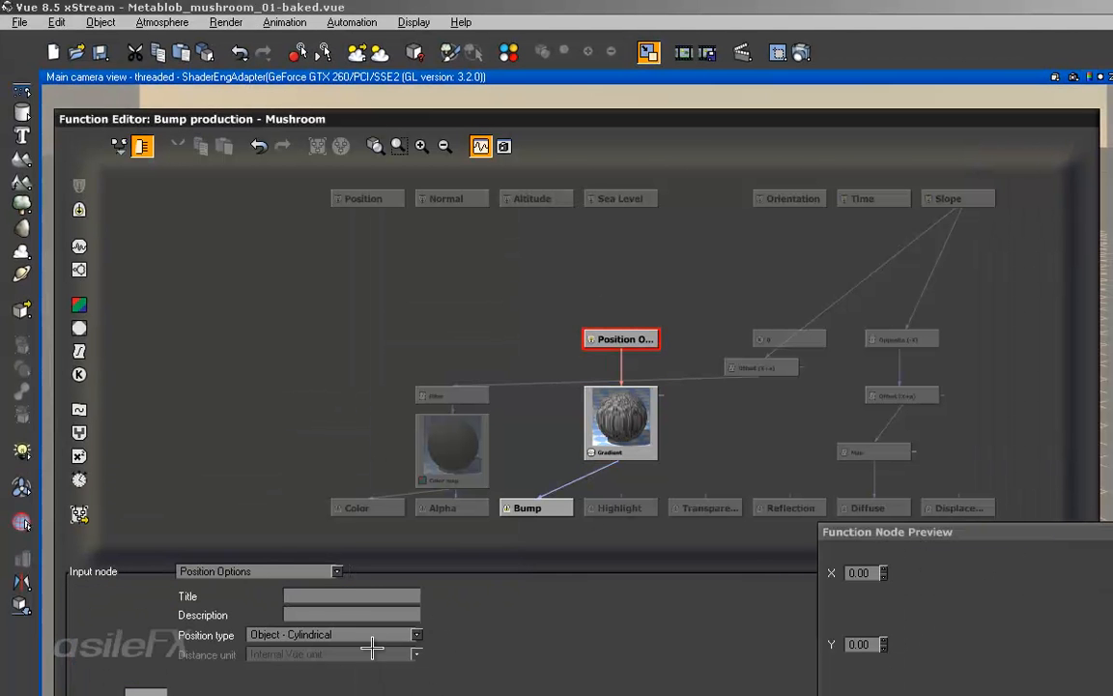
pyautogui.click(416, 634)
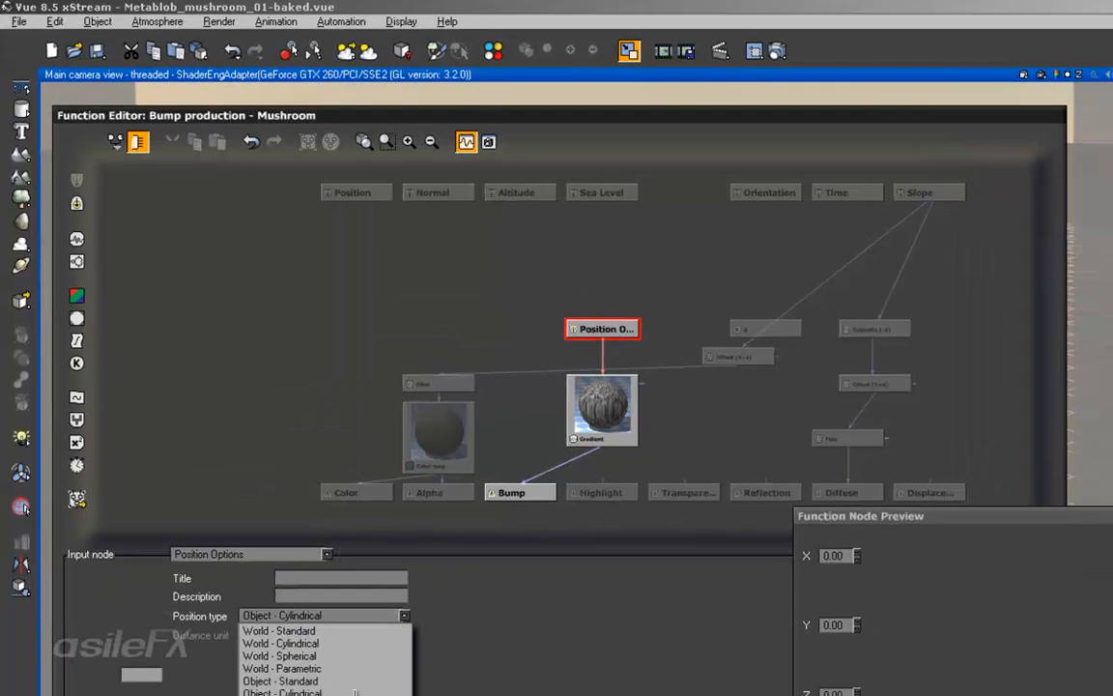
pyautogui.click(354, 691)
pyautogui.click(602, 411)
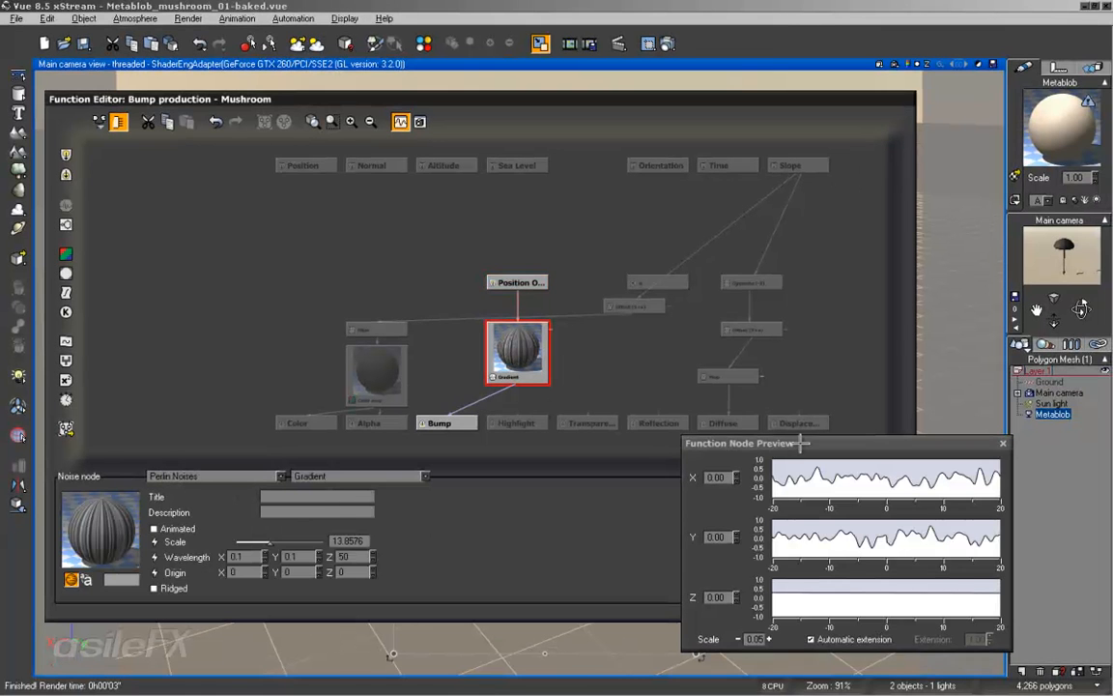
# Accept the bump function and set the Mushroom material's mapping to Object - Standard
pyautogui.moveTo(801, 442); pyautogui.dragTo(656, 495)
pyautogui.click(904, 493)
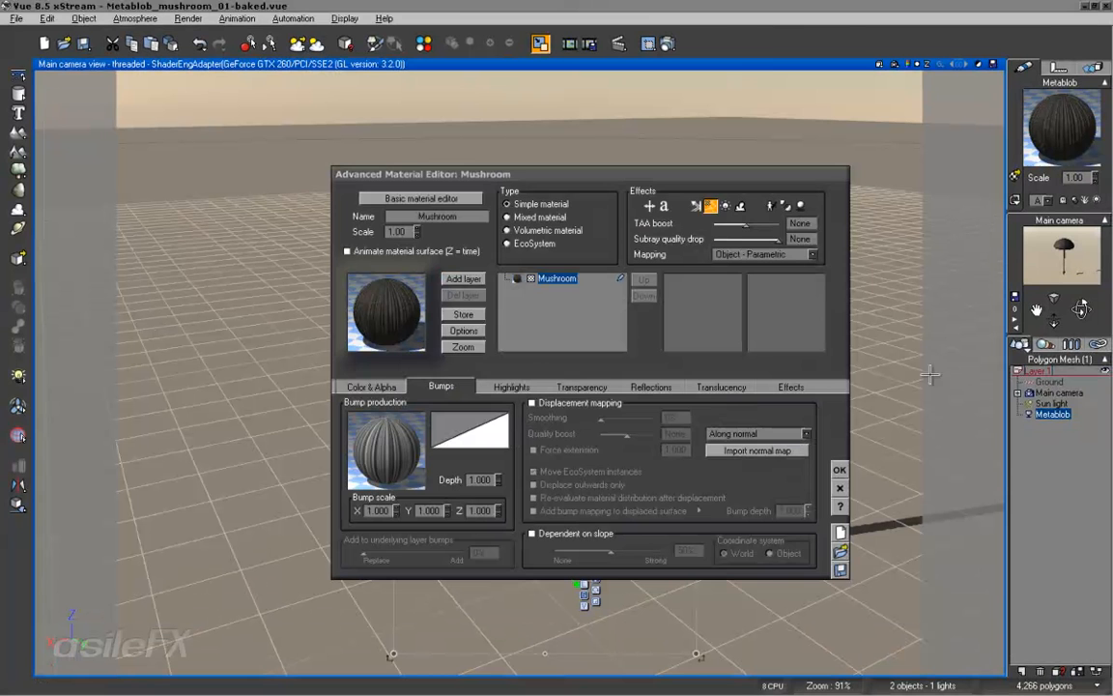
pyautogui.click(811, 253)
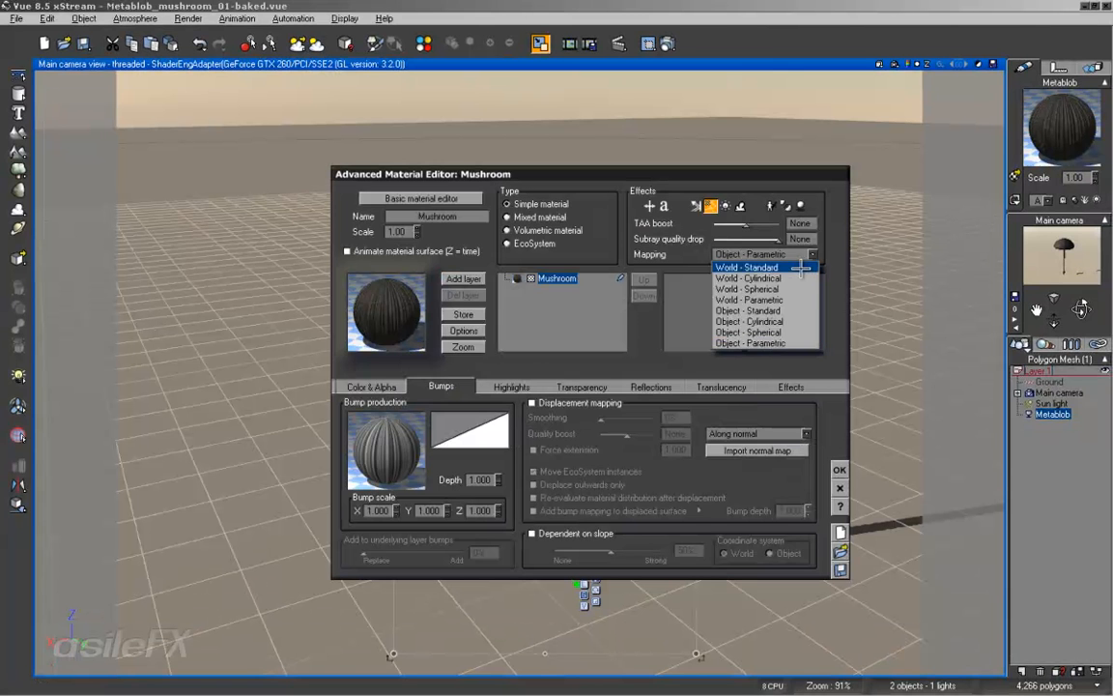
pyautogui.click(749, 310)
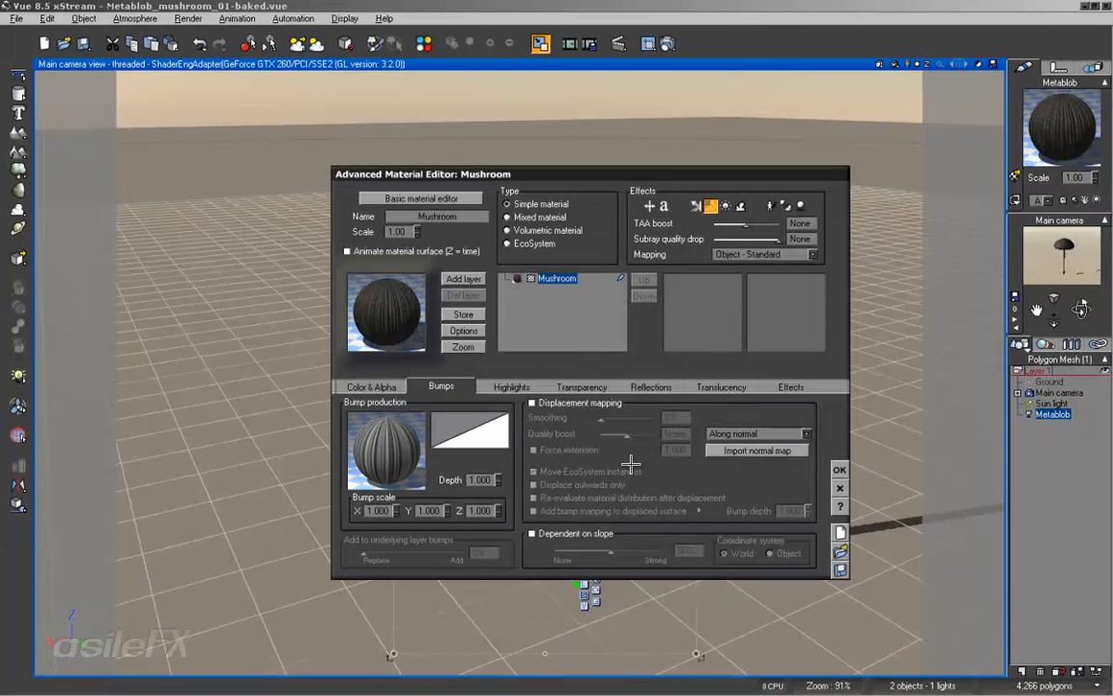
# Confirm the Mushroom material and test-render the cap in a raised close-up view
pyautogui.click(839, 470)
pyautogui.moveTo(1089, 304); pyautogui.dragTo(1075, 298)
pyautogui.moveTo(720, 237); pyautogui.dragTo(696, 291, button='right')
pyautogui.scroll(4, 694, 292)
pyautogui.scroll(3, 694, 292)
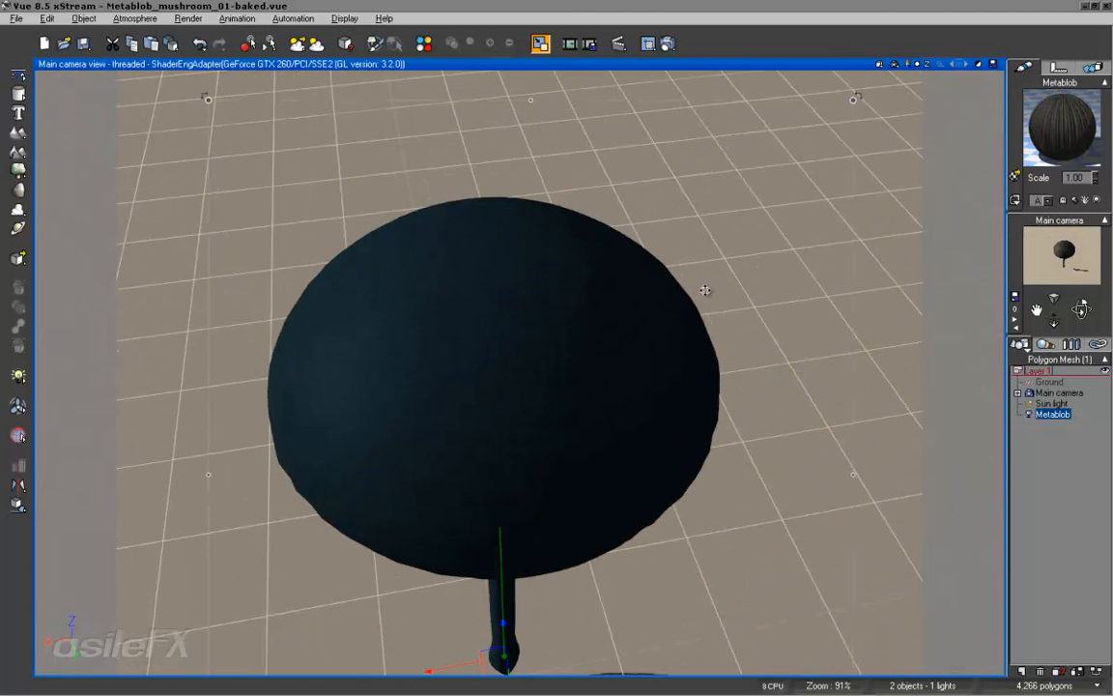
pyautogui.moveTo(656, 333); pyautogui.dragTo(718, 298, button='middle')
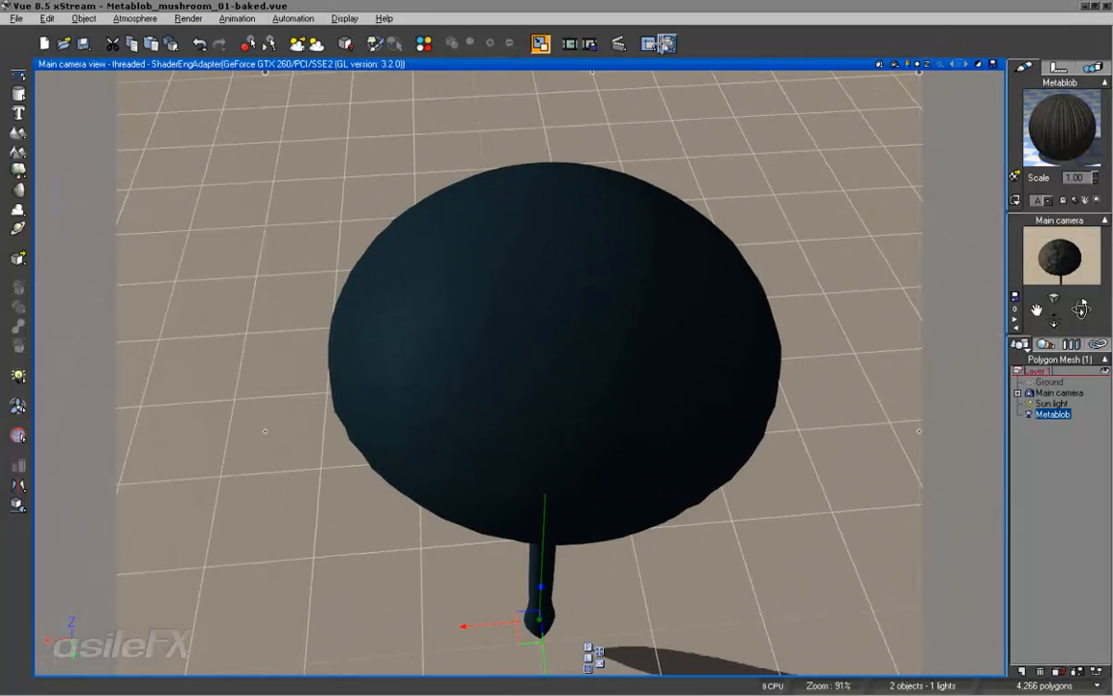
pyautogui.click(646, 43)
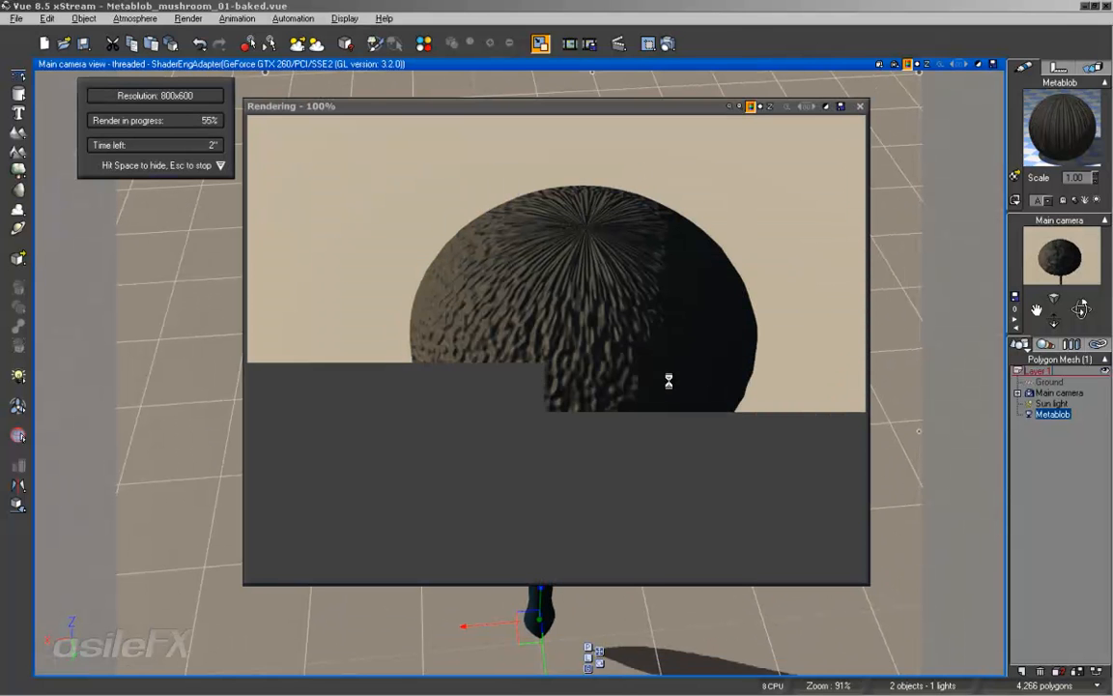
pyautogui.click(860, 105)
# Scale the mushroom down uniformly and drop it onto the ground
pyautogui.moveTo(772, 328); pyautogui.dragTo(744, 259, button='middle')
pyautogui.moveTo(1081, 307); pyautogui.dragTo(1053, 391)
pyautogui.moveTo(922, 390); pyautogui.dragTo(845, 345, button='right')
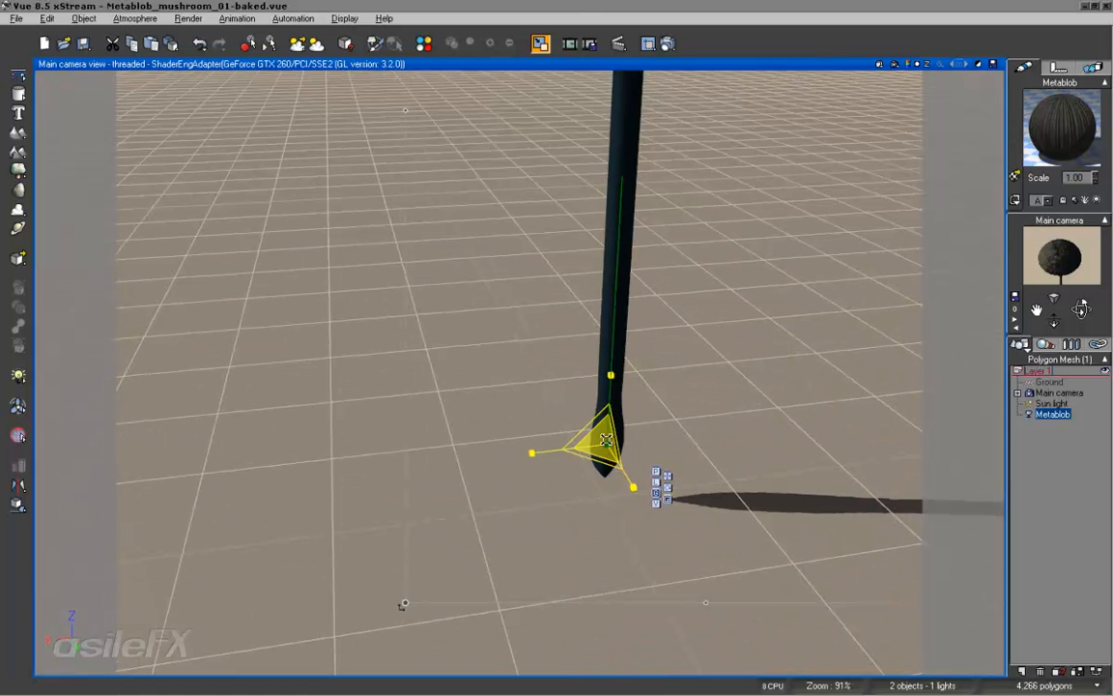
pyautogui.moveTo(601, 450); pyautogui.dragTo(464, 565)
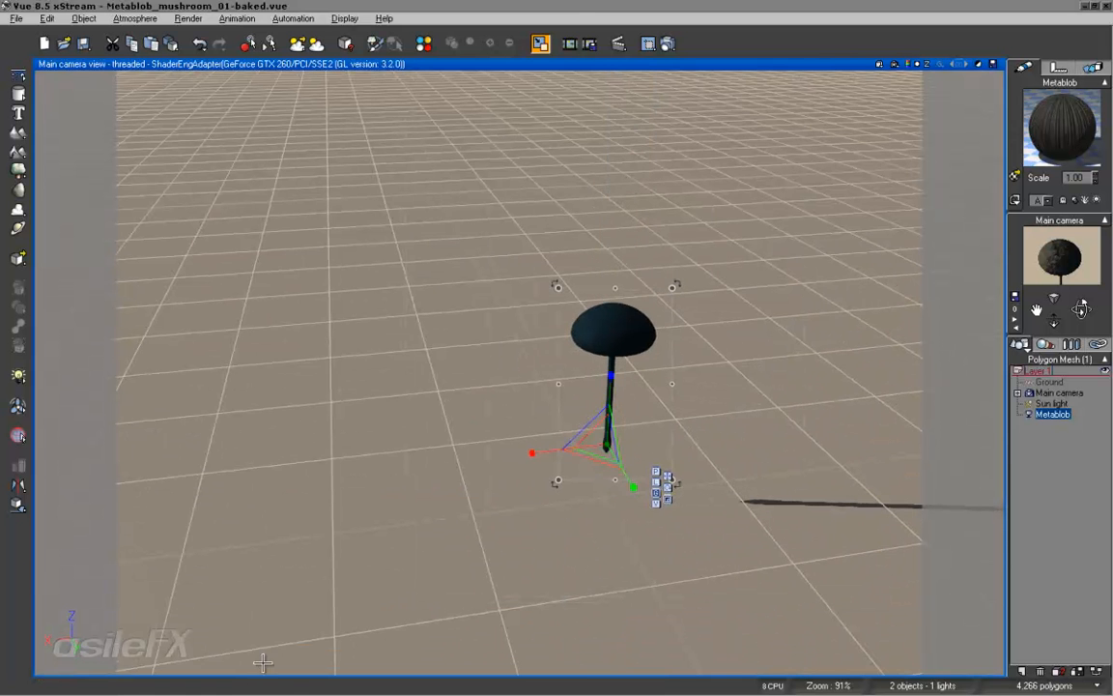
pyautogui.click(17, 504)
# Render a close view of the mushroom's cap and upper stem to examine the bumps at the reduced size
pyautogui.moveTo(591, 504); pyautogui.dragTo(554, 517, button='middle')
pyautogui.scroll(3, 538, 522)
pyautogui.scroll(-1, 538, 525)
pyautogui.moveTo(538, 525); pyautogui.dragTo(628, 504, button='right')
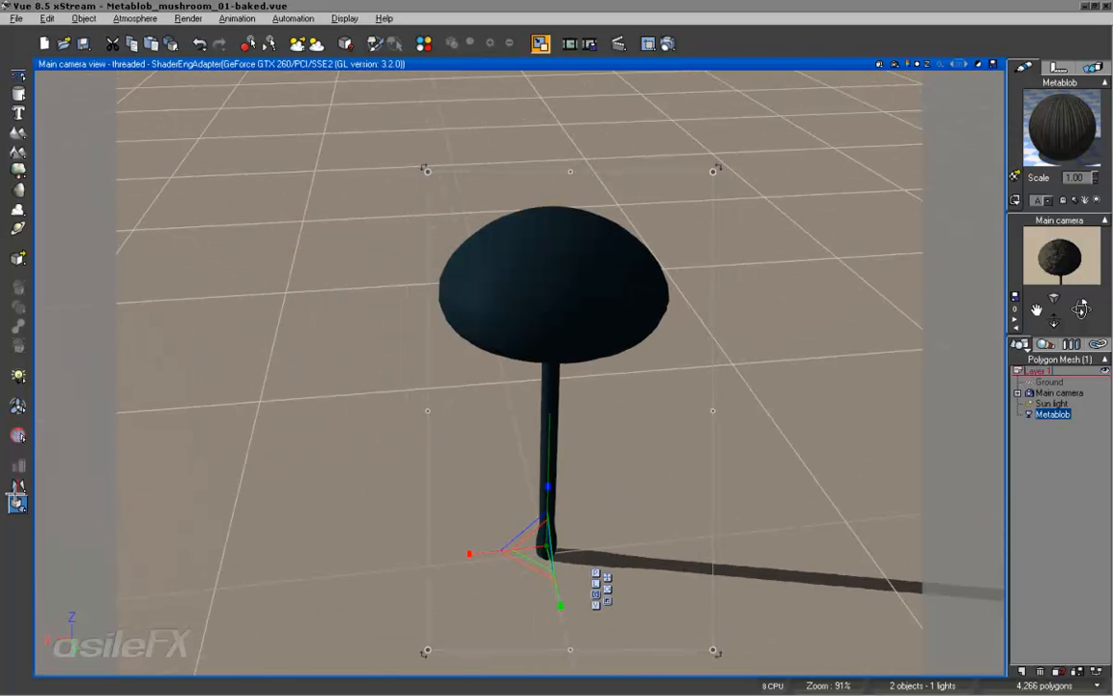
pyautogui.scroll(4, 592, 499)
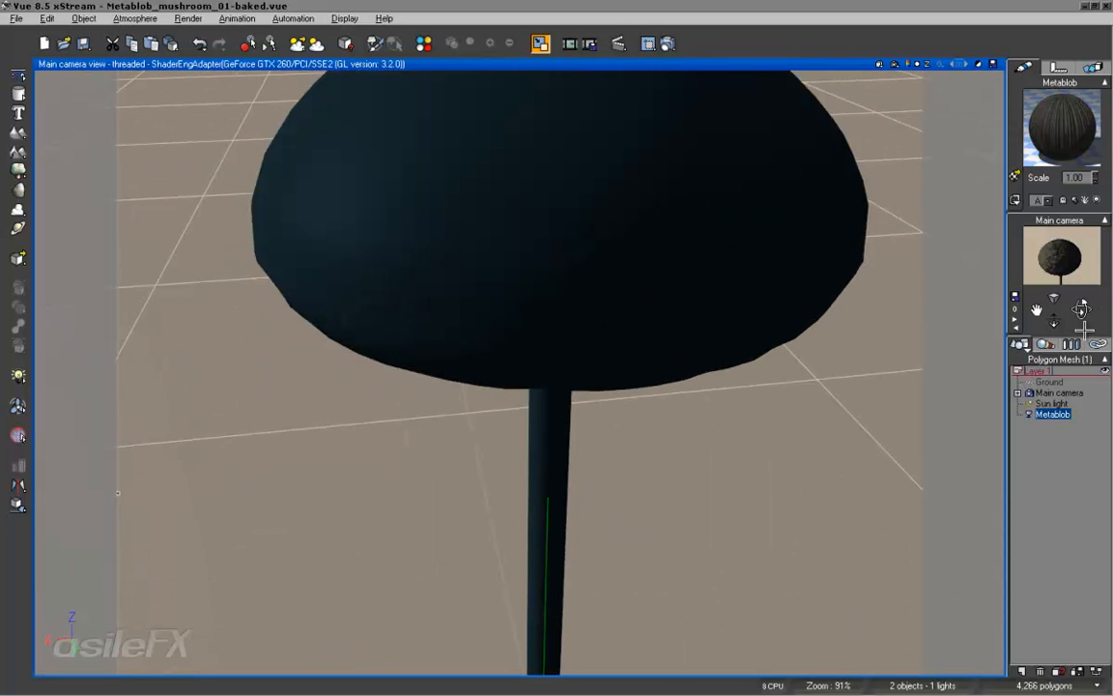
pyautogui.moveTo(556, 512); pyautogui.dragTo(753, 164, button='right')
pyautogui.hotkey('ctrl', 'F9')
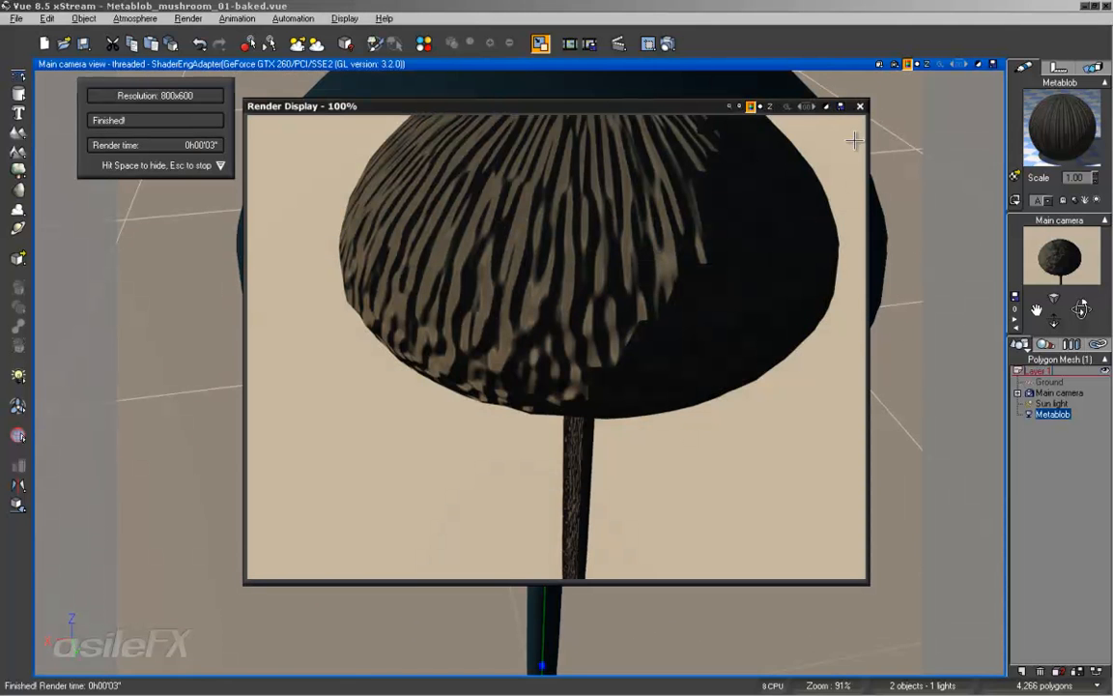
pyautogui.click(859, 106)
# Move the mushroom's pivot point away from the stem and place it back at the stem's base
pyautogui.keyDown('ctrl'); pyautogui.moveTo(751, 356); pyautogui.dragTo(751, 311, button='right'); pyautogui.keyUp('ctrl')
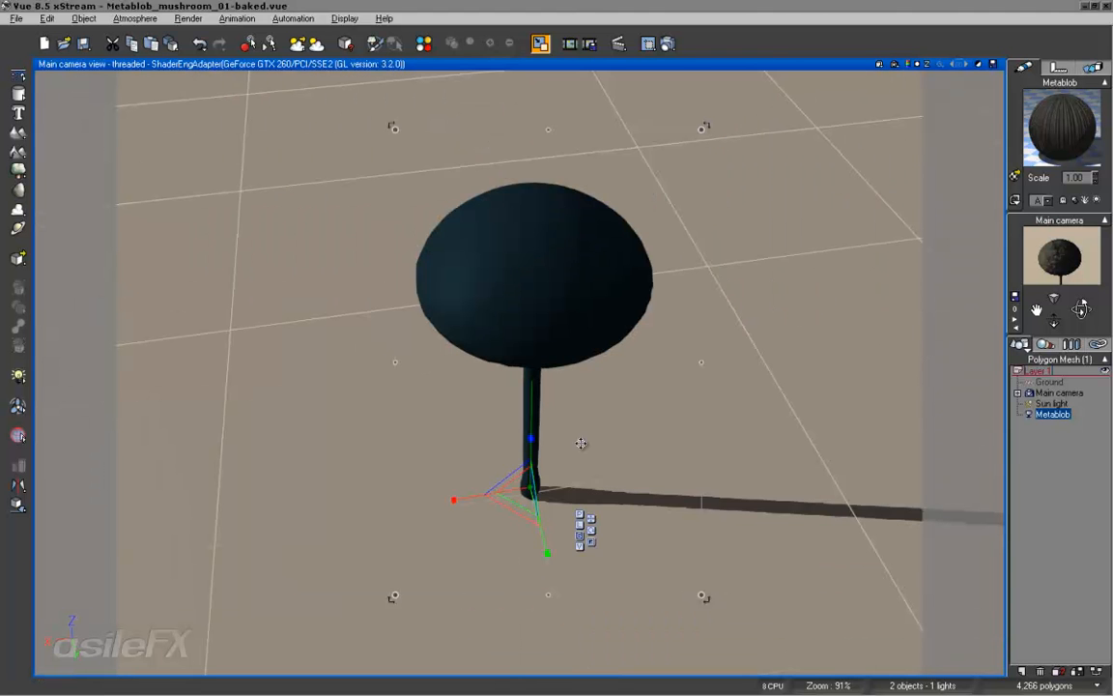
pyautogui.moveTo(580, 442); pyautogui.dragTo(538, 532)
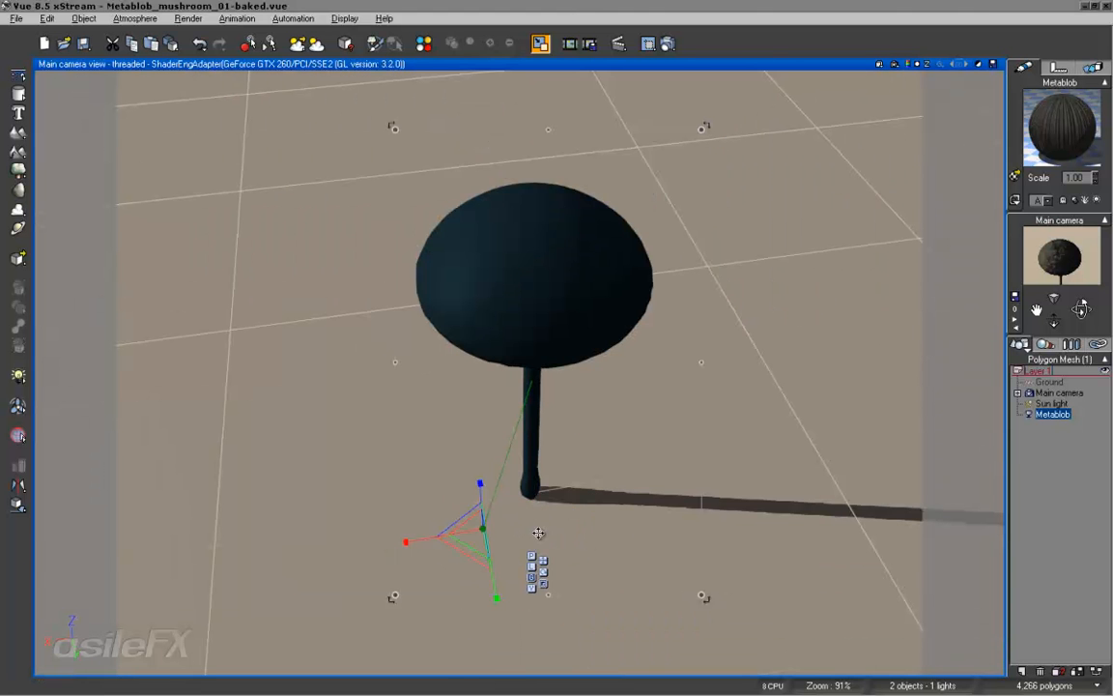
pyautogui.scroll(3, 538, 532)
pyautogui.moveTo(571, 539); pyautogui.dragTo(545, 515, button='right')
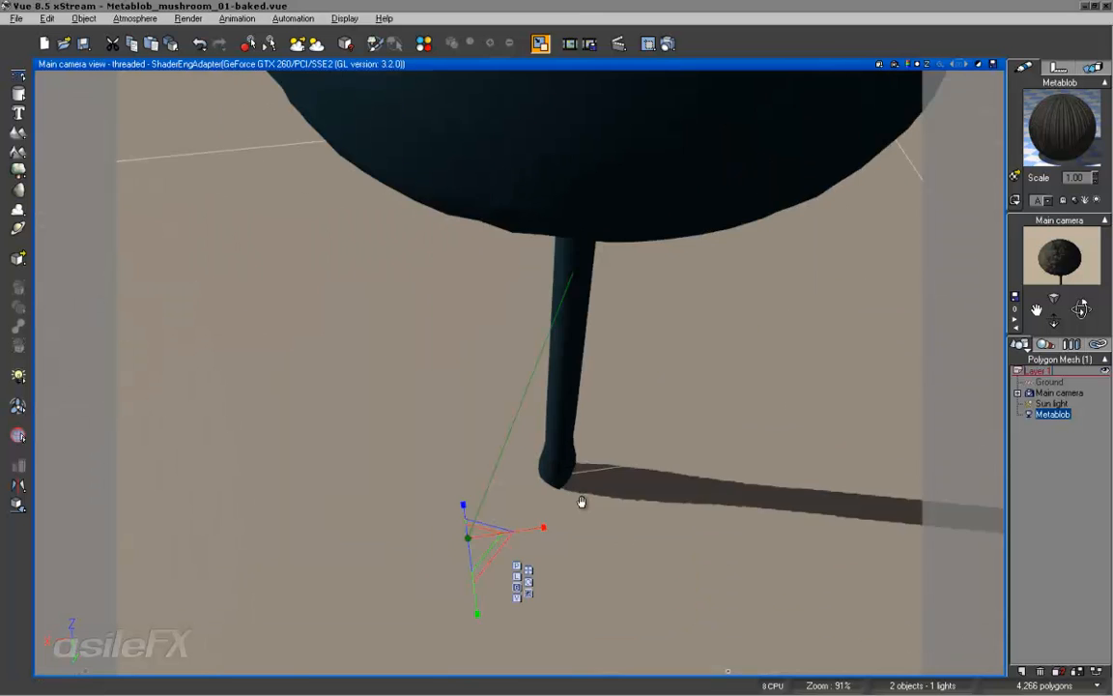
pyautogui.moveTo(421, 551); pyautogui.dragTo(608, 468)
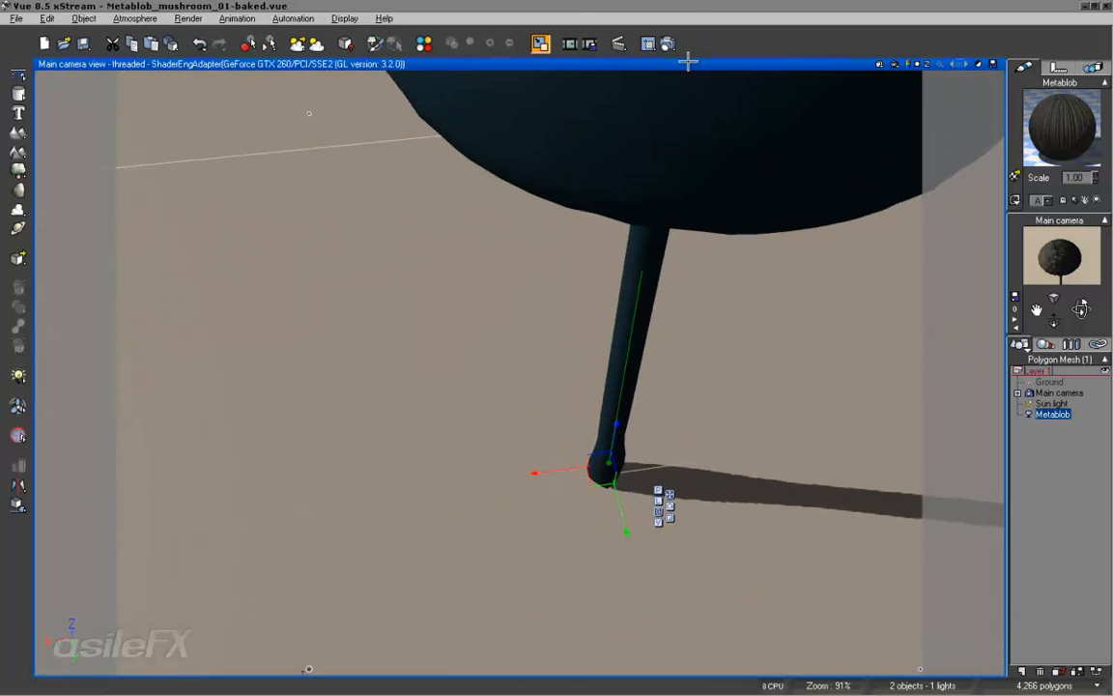
# Fine-tune the pivot on the stem's base in the front view, hide the pivot and return to the full main camera view
pyautogui.doubleClick(687, 65)
pyautogui.moveTo(234, 584); pyautogui.dragTo(258, 403, button='right')
pyautogui.scroll(3, 314, 543)
pyautogui.moveTo(327, 553); pyautogui.dragTo(309, 571, button='right')
pyautogui.scroll(1, 307, 571)
pyautogui.moveTo(289, 515); pyautogui.dragTo(295, 516)
pyautogui.click(1057, 68)
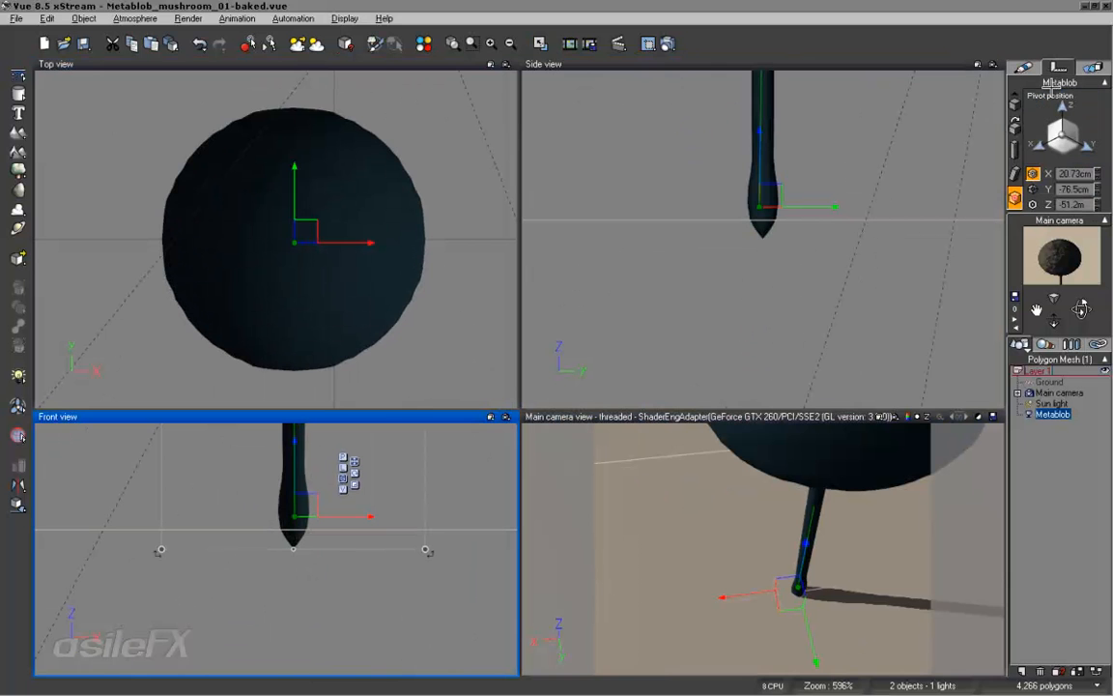
pyautogui.click(1034, 174)
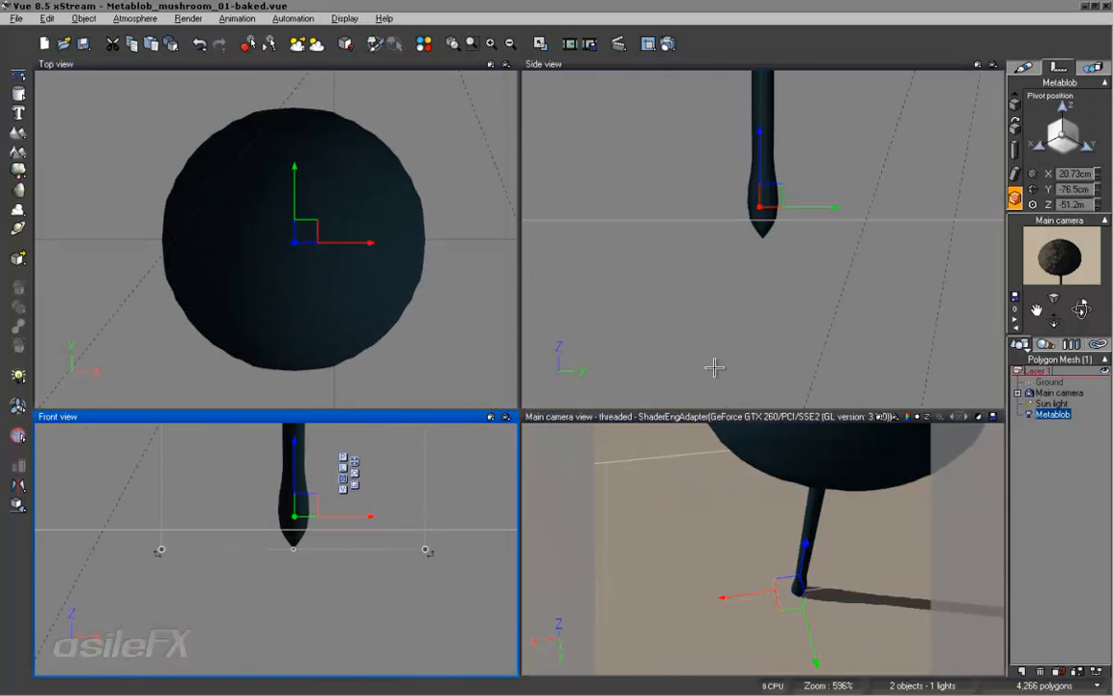
pyautogui.doubleClick(665, 418)
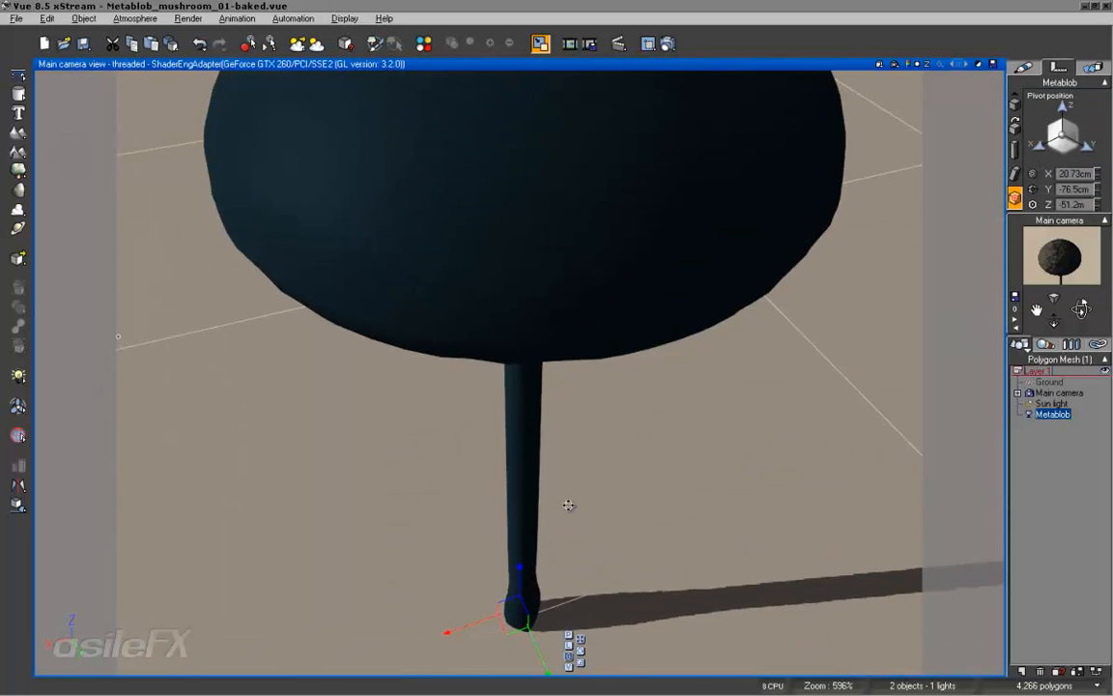
# Scale the mushroom down around its base and test-render the cap's grooves
pyautogui.scroll(-5, 523, 606)
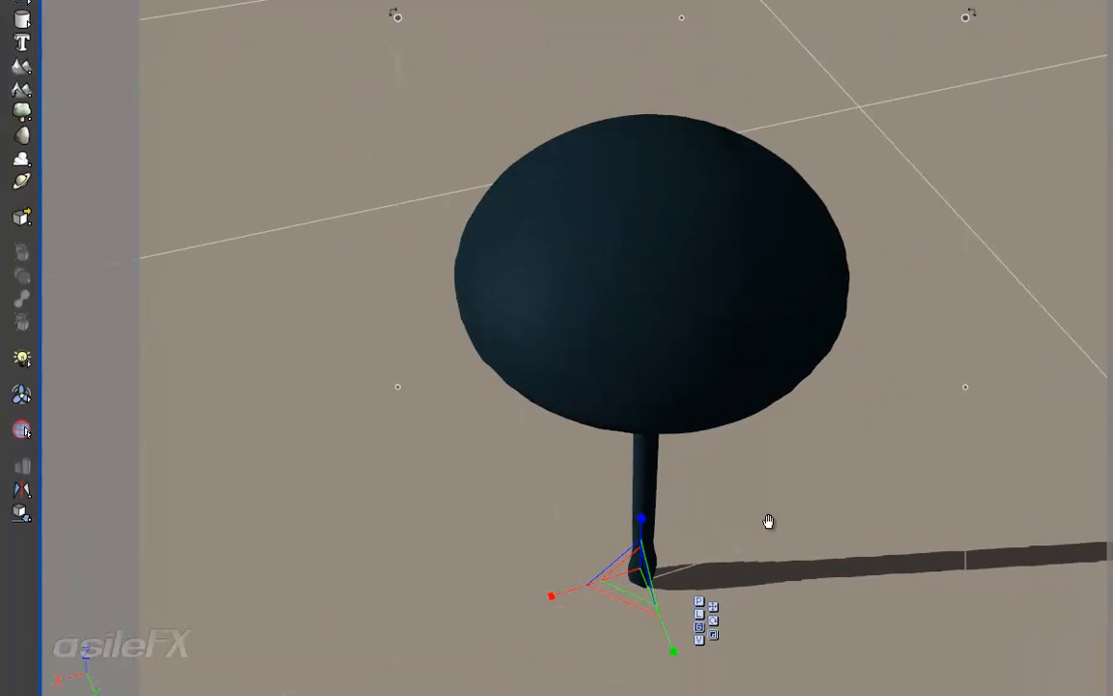
pyautogui.click(25, 430)
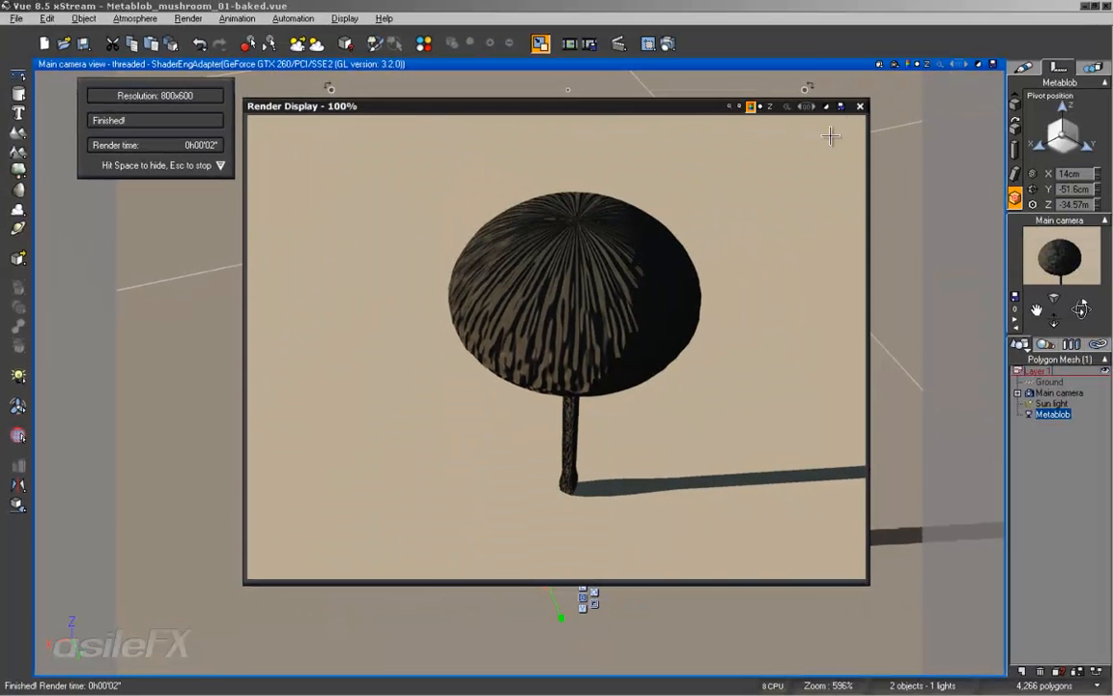
pyautogui.click(859, 106)
# Scale the mushroom down further to roughly half its size and render it from a lower angle
pyautogui.moveTo(1079, 311)
pyautogui.mouseDown()
pyautogui.moveTo(554, 509)
pyautogui.moveTo(1080, 317)
pyautogui.mouseUp()
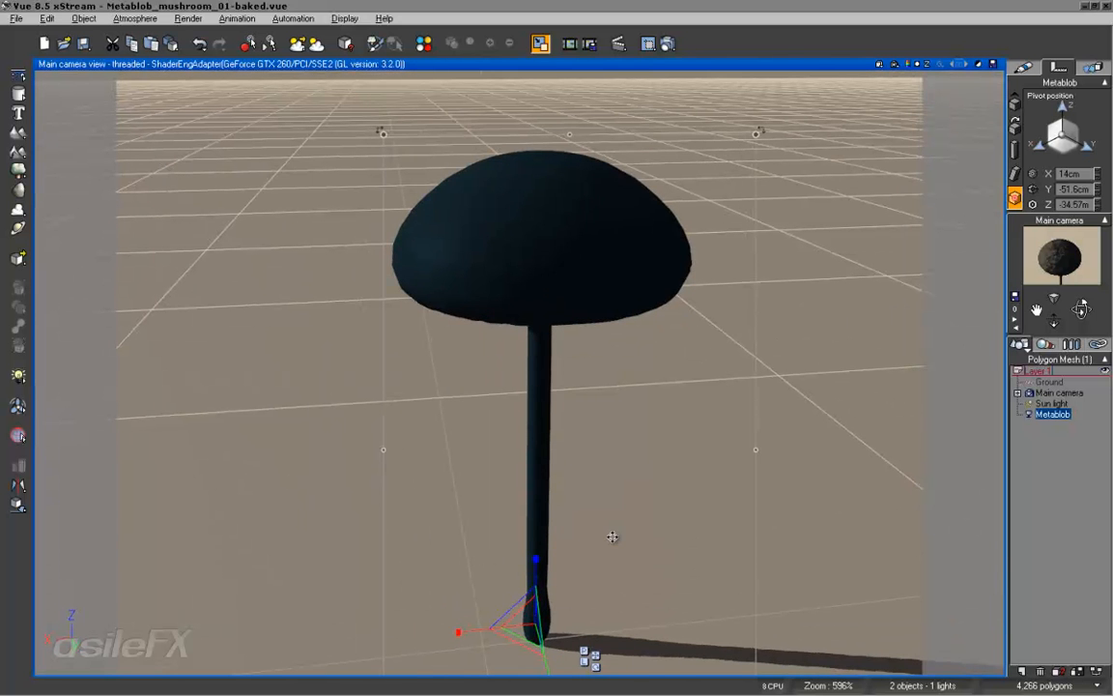
pyautogui.moveTo(517, 624); pyautogui.dragTo(481, 672)
pyautogui.moveTo(566, 592); pyautogui.dragTo(596, 489, button='middle')
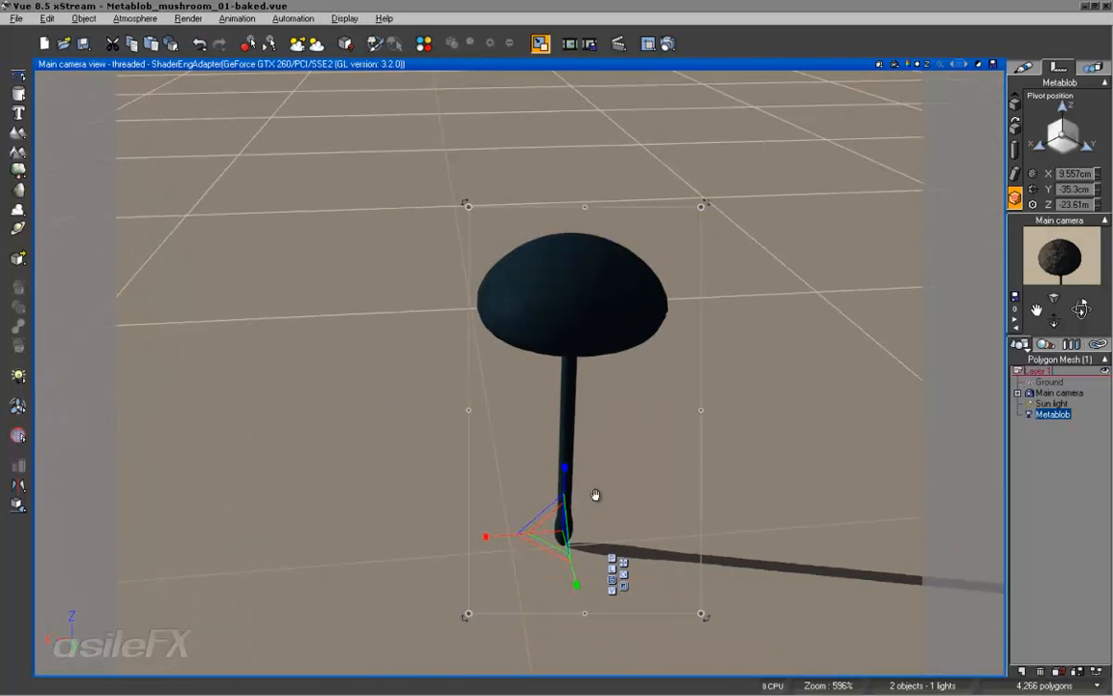
pyautogui.moveTo(547, 527); pyautogui.dragTo(553, 538)
pyautogui.scroll(5, 643, 526)
pyautogui.scroll(-5, 646, 528)
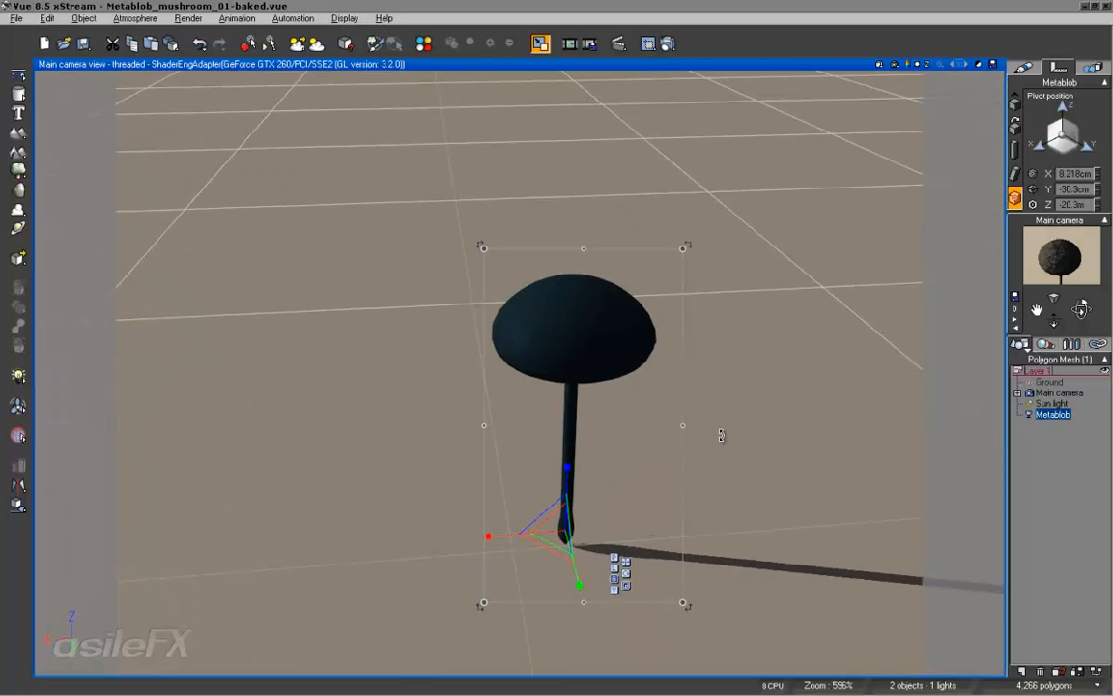
pyautogui.click(670, 44)
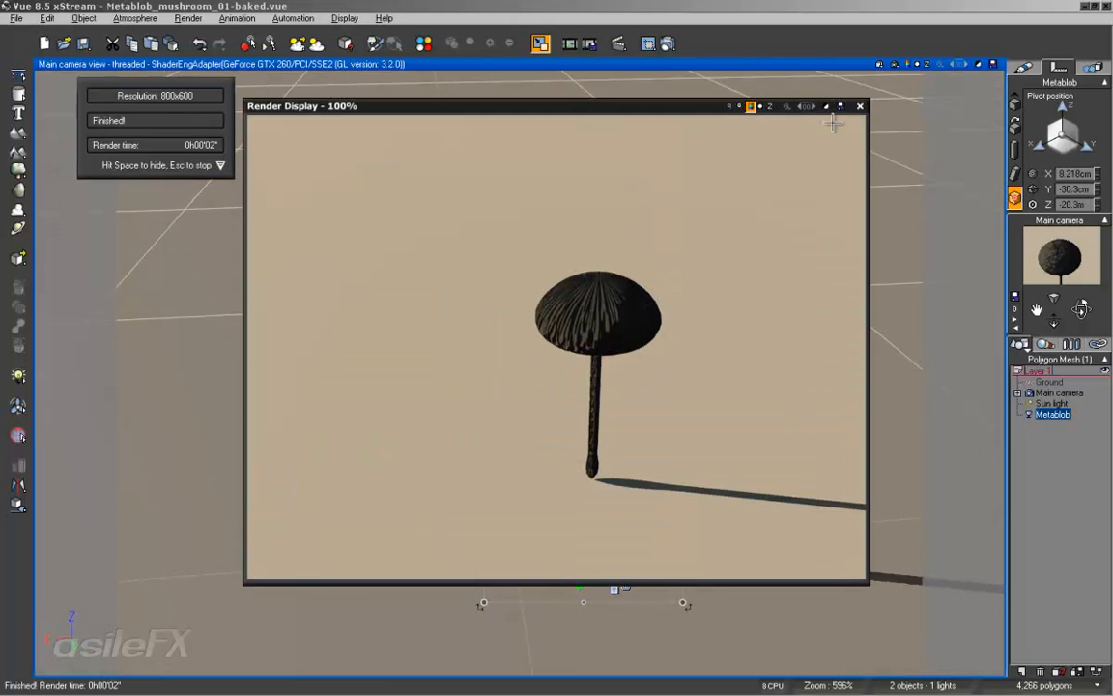
pyautogui.click(858, 106)
# Open the Mushroom material's bump function and move the Gradient noise node with its position input higher in the graph
pyautogui.moveTo(1072, 305); pyautogui.dragTo(1060, 332)
pyautogui.moveTo(541, 515); pyautogui.dragTo(541, 515)
pyautogui.moveTo(713, 356); pyautogui.dragTo(640, 358, button='middle')
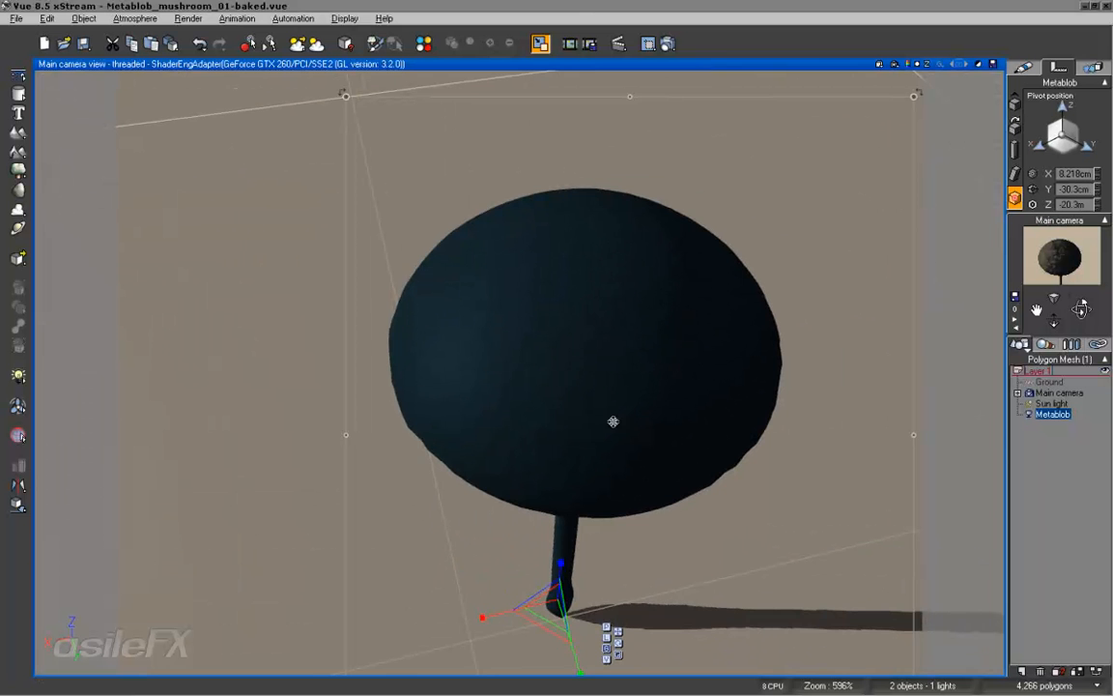
pyautogui.moveTo(1084, 305)
pyautogui.mouseDown()
pyautogui.moveTo(1078, 326)
pyautogui.moveTo(1081, 307)
pyautogui.mouseUp()
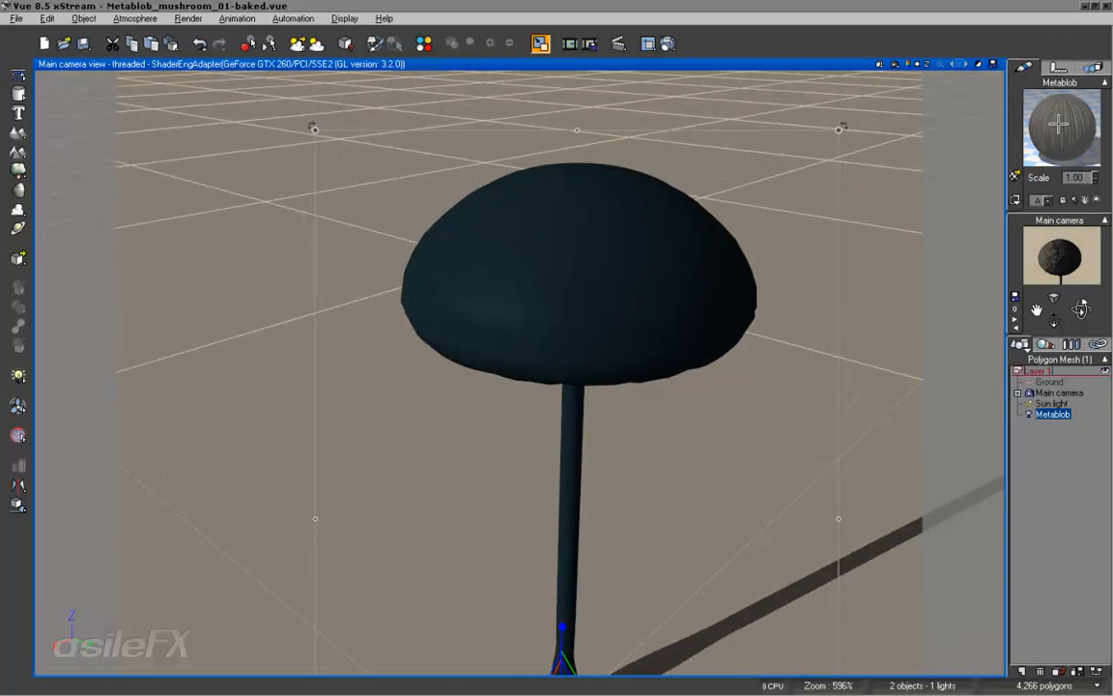
pyautogui.doubleClick(1056, 124)
pyautogui.rightClick(385, 435)
pyautogui.click(410, 445)
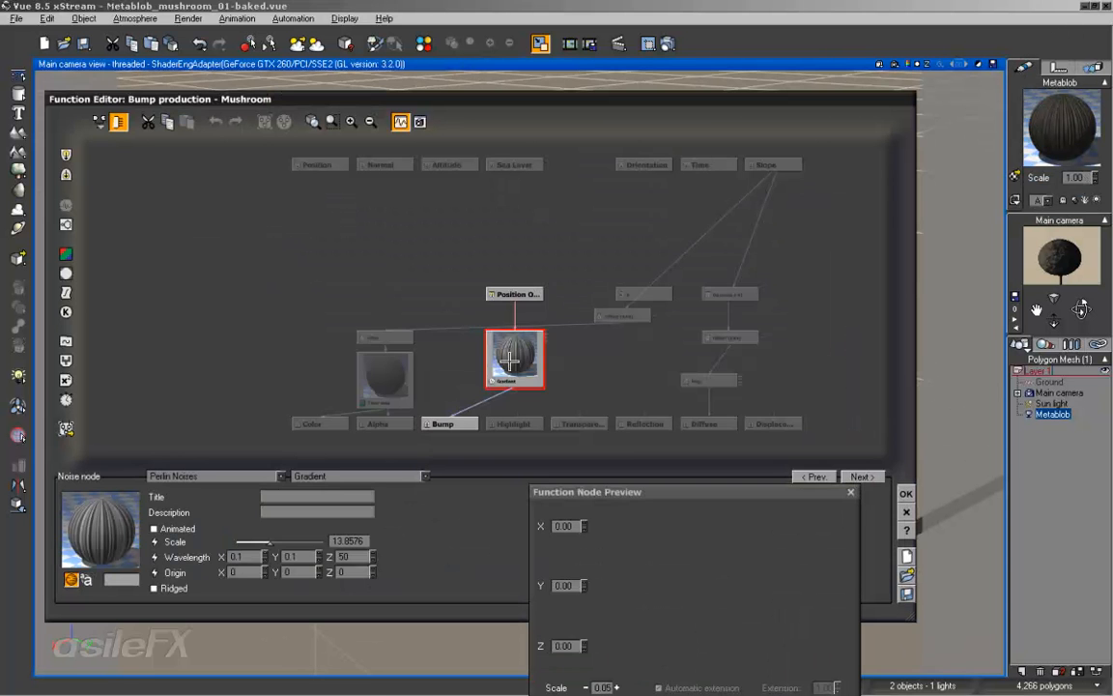
pyautogui.moveTo(531, 363); pyautogui.dragTo(387, 360, button='right')
pyautogui.moveTo(376, 367); pyautogui.dragTo(376, 259)
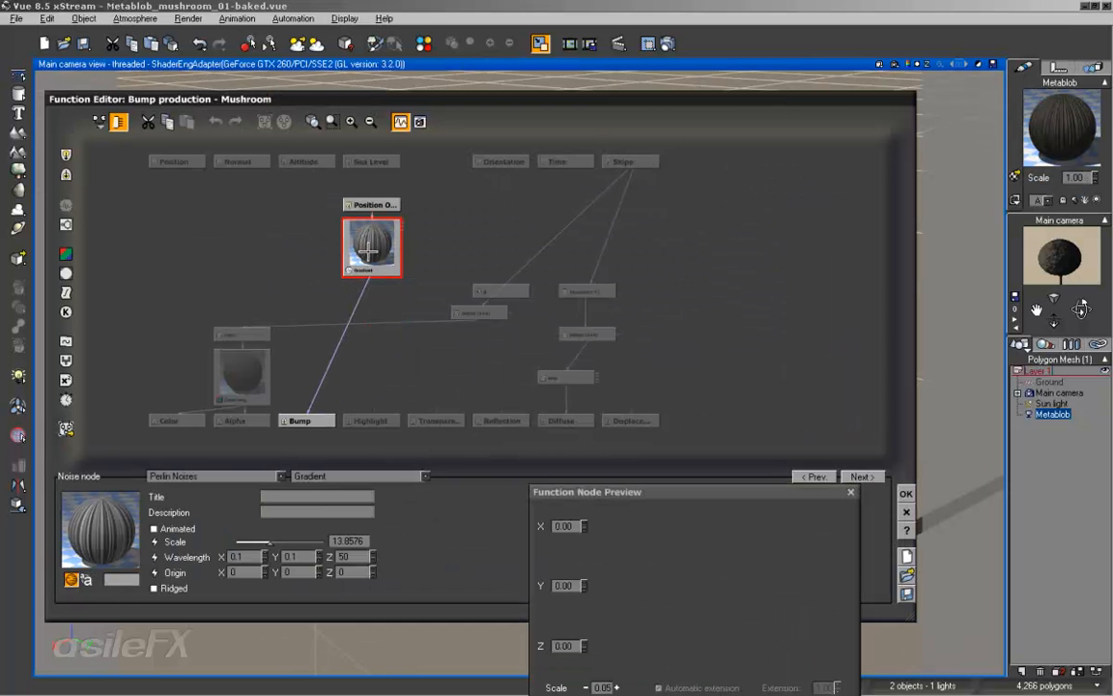
# Set the position type of the Gradient's Position Options node to Object - Cylindrical and test-render the mushroom
pyautogui.click(337, 339)
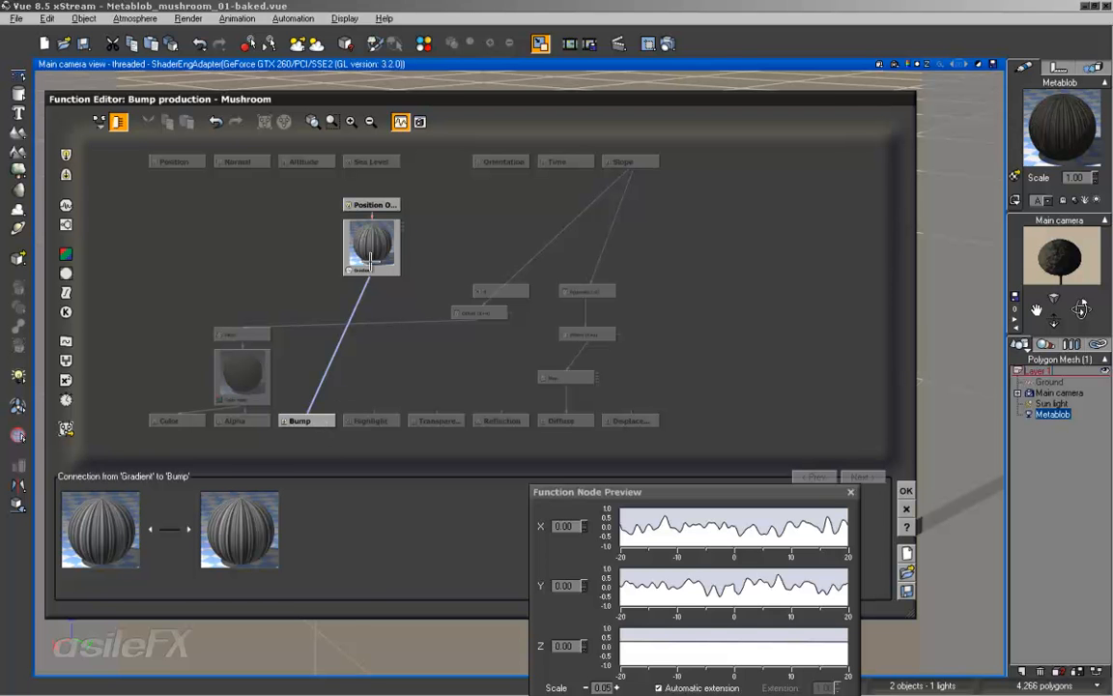
pyautogui.click(375, 205)
pyautogui.click(281, 528)
pyautogui.click(281, 596)
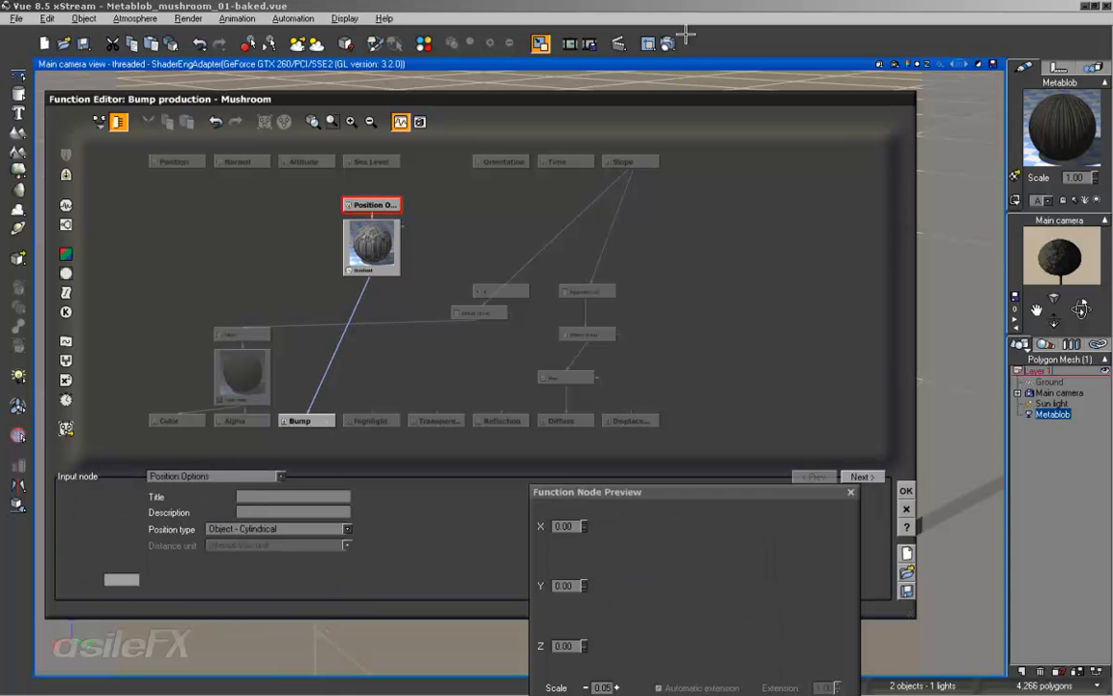
pyautogui.click(647, 45)
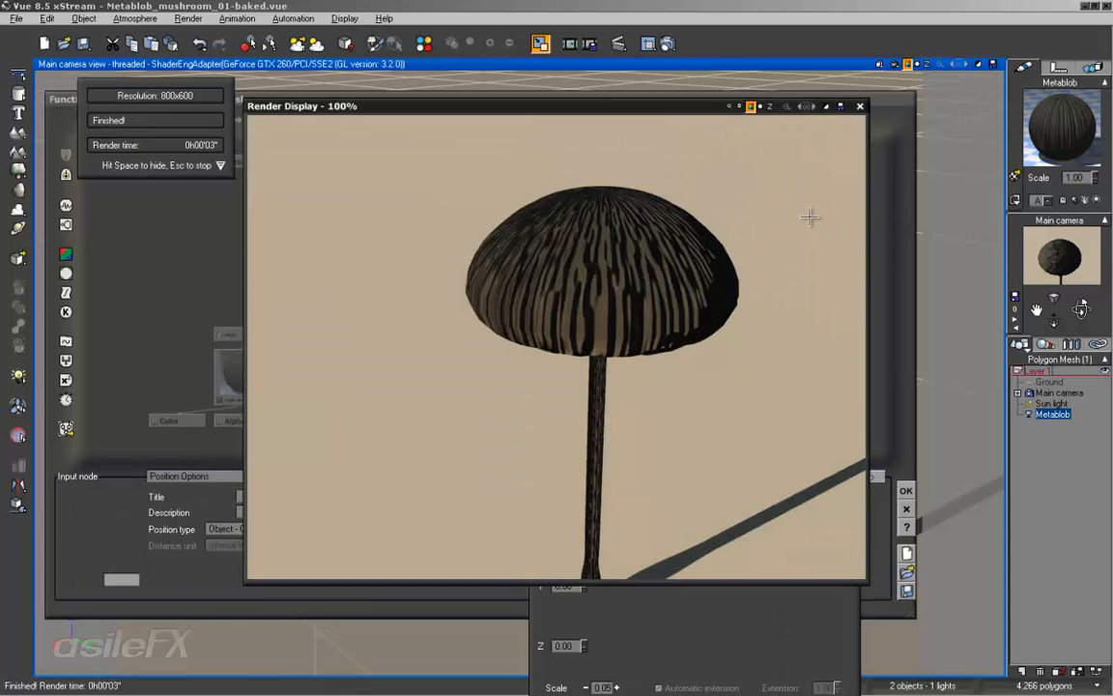
pyautogui.click(860, 105)
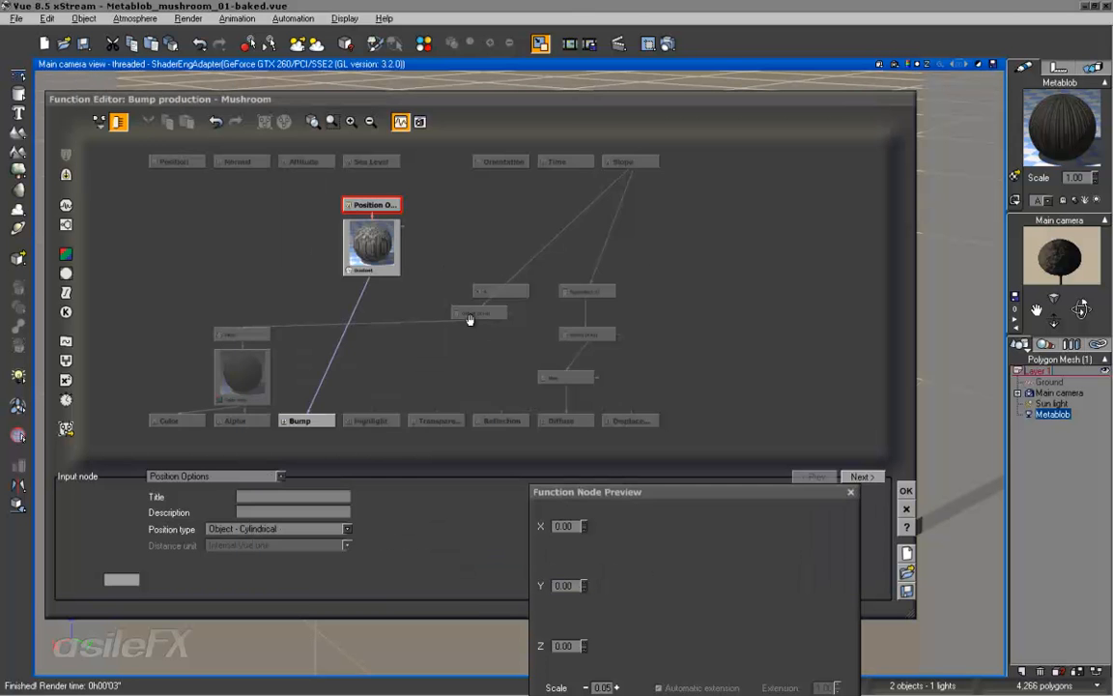
# Move the Position Options and Gradient nodes back near the Bump output and insert a Blender combiner between Gradient and Bump
pyautogui.moveTo(476, 325); pyautogui.dragTo(438, 310, button='right')
pyautogui.moveTo(324, 224); pyautogui.dragTo(281, 330)
pyautogui.moveTo(384, 336); pyautogui.dragTo(382, 351, button='right')
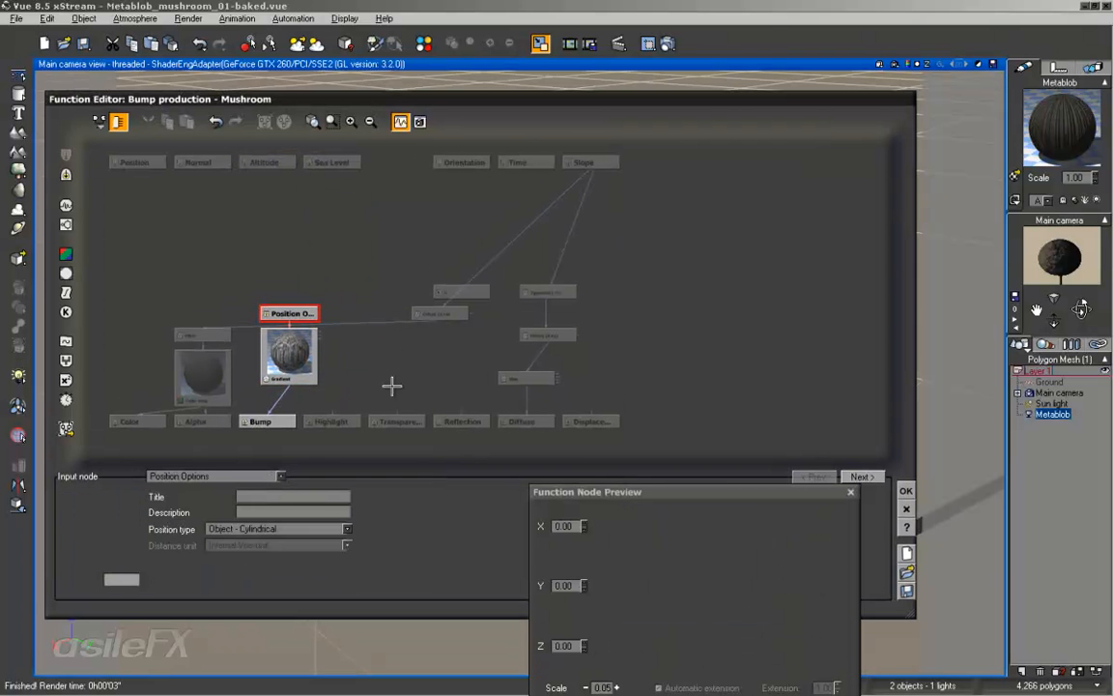
pyautogui.click(395, 376)
pyautogui.click(350, 354)
pyautogui.moveTo(281, 394); pyautogui.dragTo(274, 415)
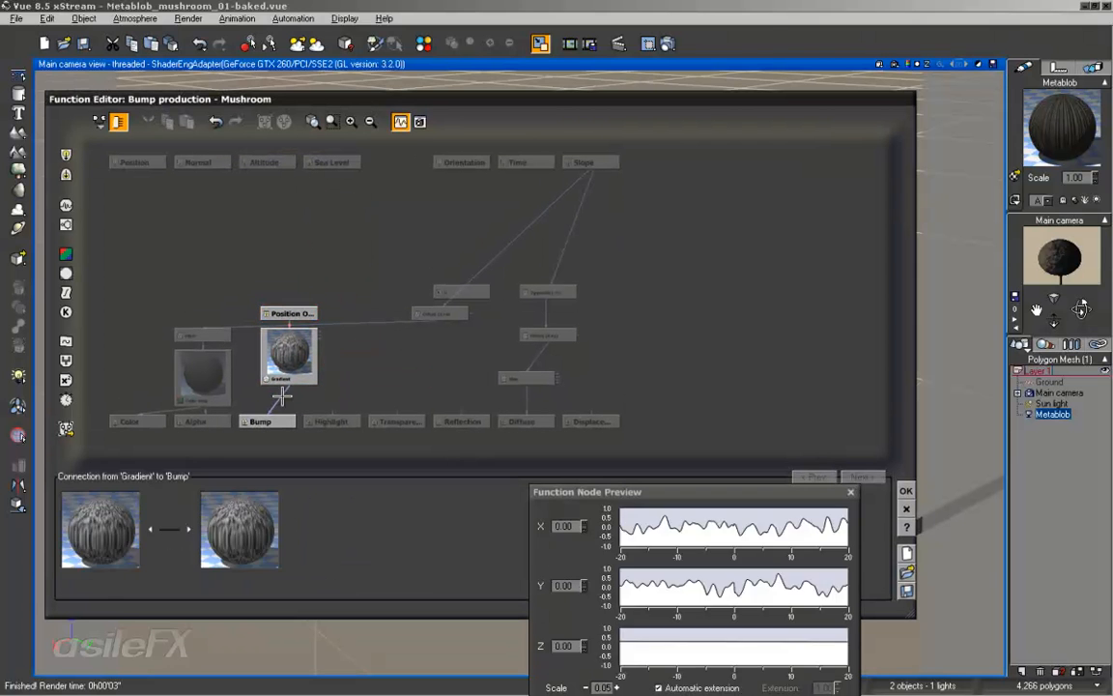
pyautogui.click(66, 359)
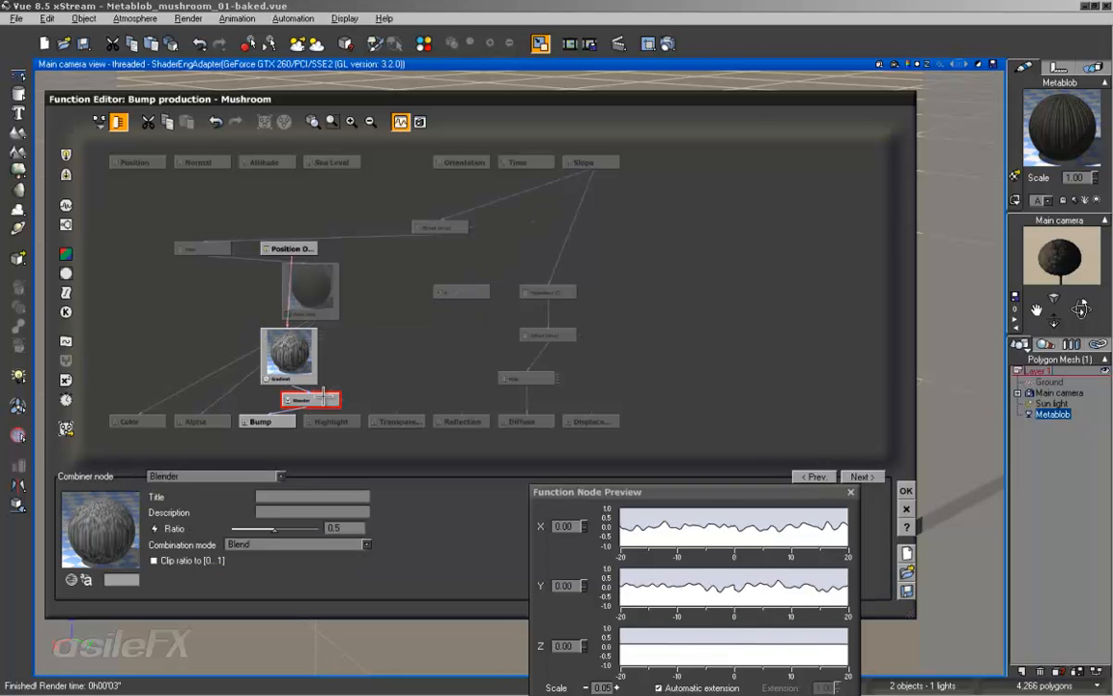
# Rearrange the graph with Color map above Alpha, Gradient moved up and the Blender node spaced clear above Bump
pyautogui.click(281, 343)
pyautogui.click(292, 270)
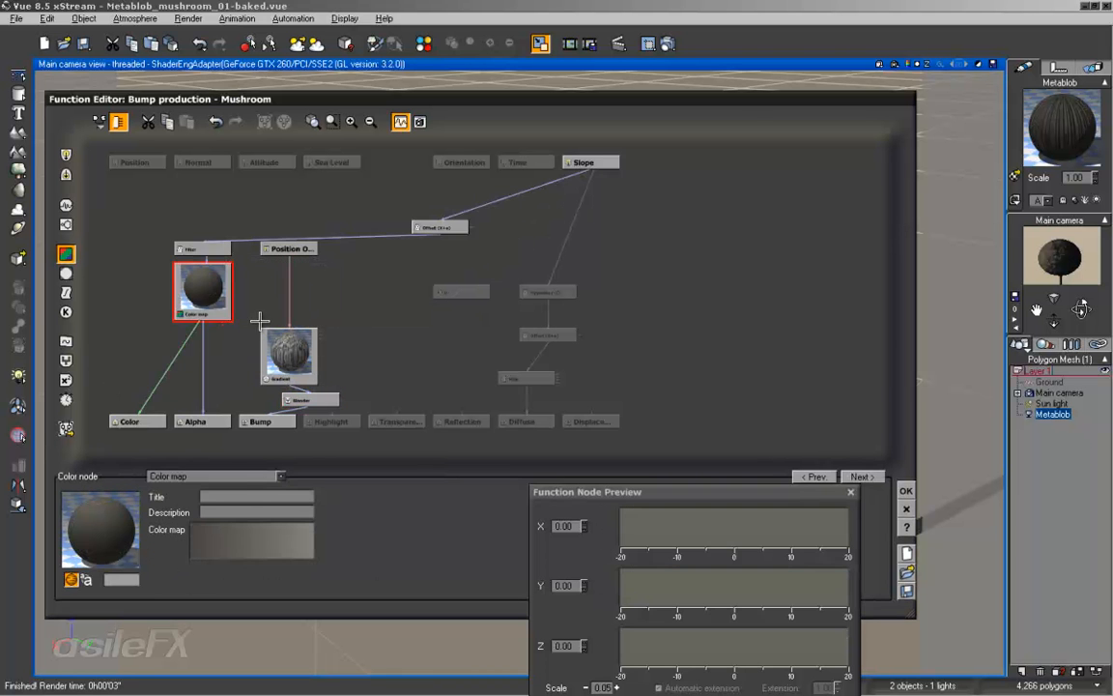
pyautogui.click(303, 359)
pyautogui.moveTo(318, 399); pyautogui.dragTo(343, 356)
# Add a Constant Number node with value 1 beside the Gradient node in the bump graph
pyautogui.click(382, 320)
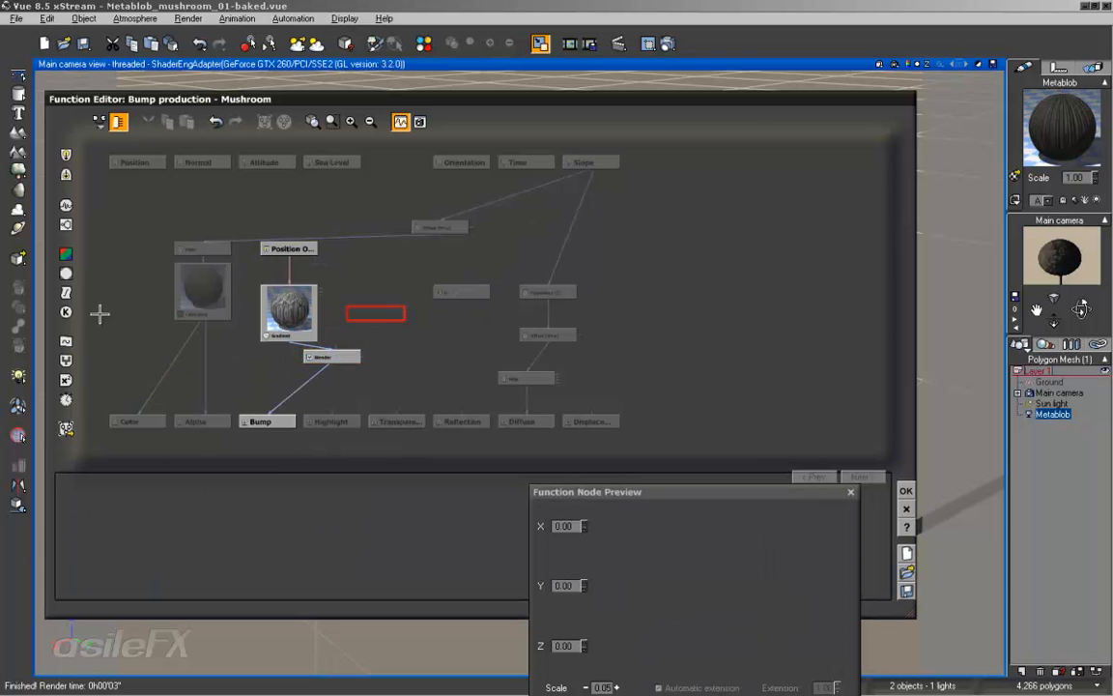
pyautogui.click(66, 311)
pyautogui.click(214, 475)
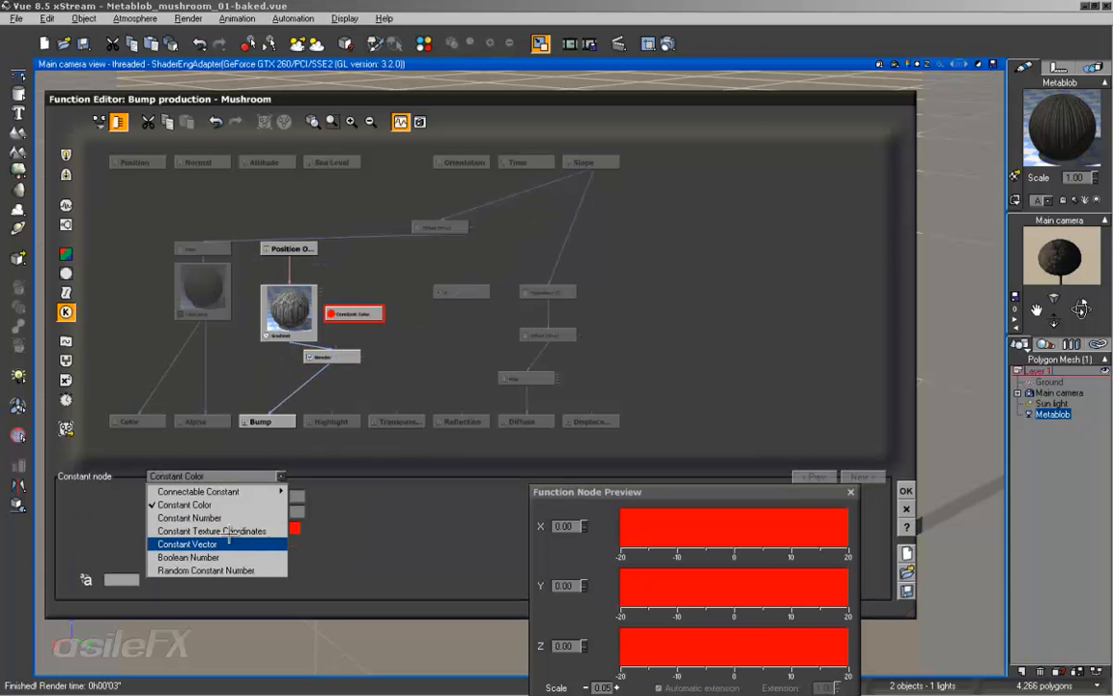
pyautogui.click(208, 518)
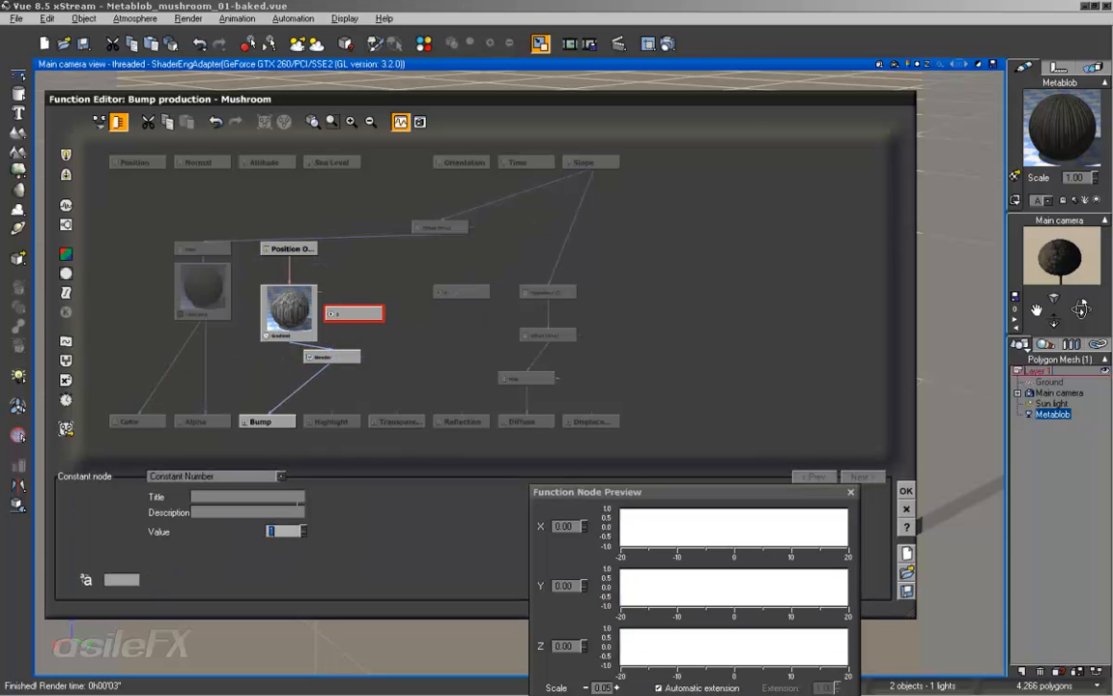
# Connect the constant to Blender, drive its ratio from Slope with Clip ratio to [0..1] enabled, and test-render the mushroom
pyautogui.click(372, 335)
pyautogui.moveTo(333, 347); pyautogui.dragTo(590, 184)
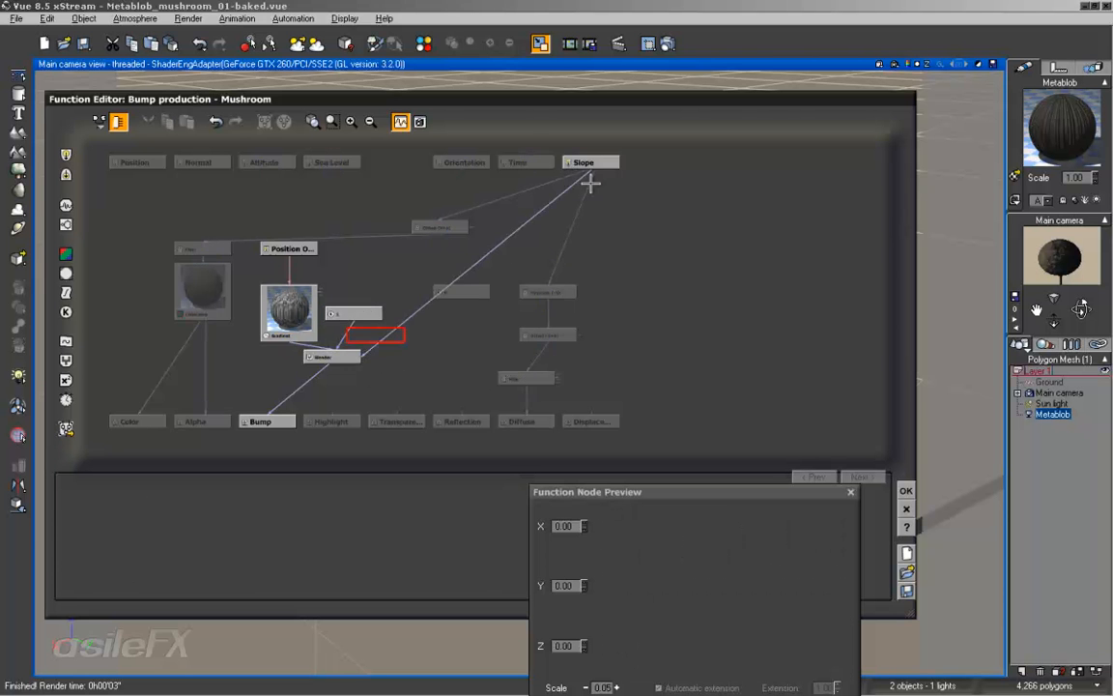
pyautogui.click(339, 358)
pyautogui.click(178, 562)
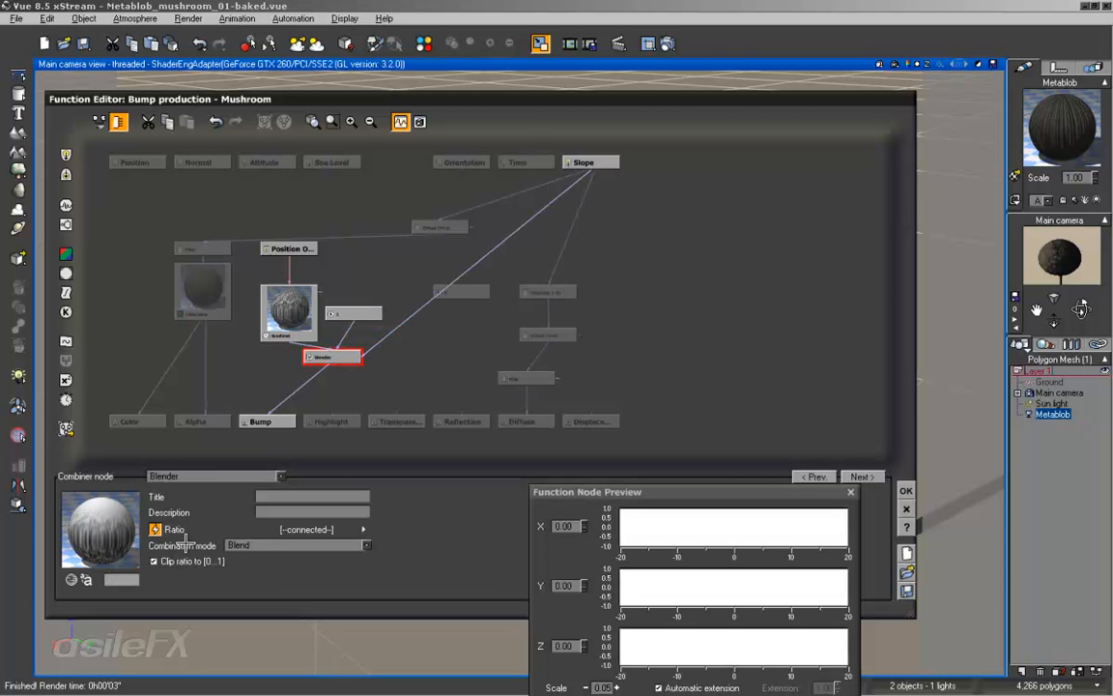
pyautogui.click(619, 43)
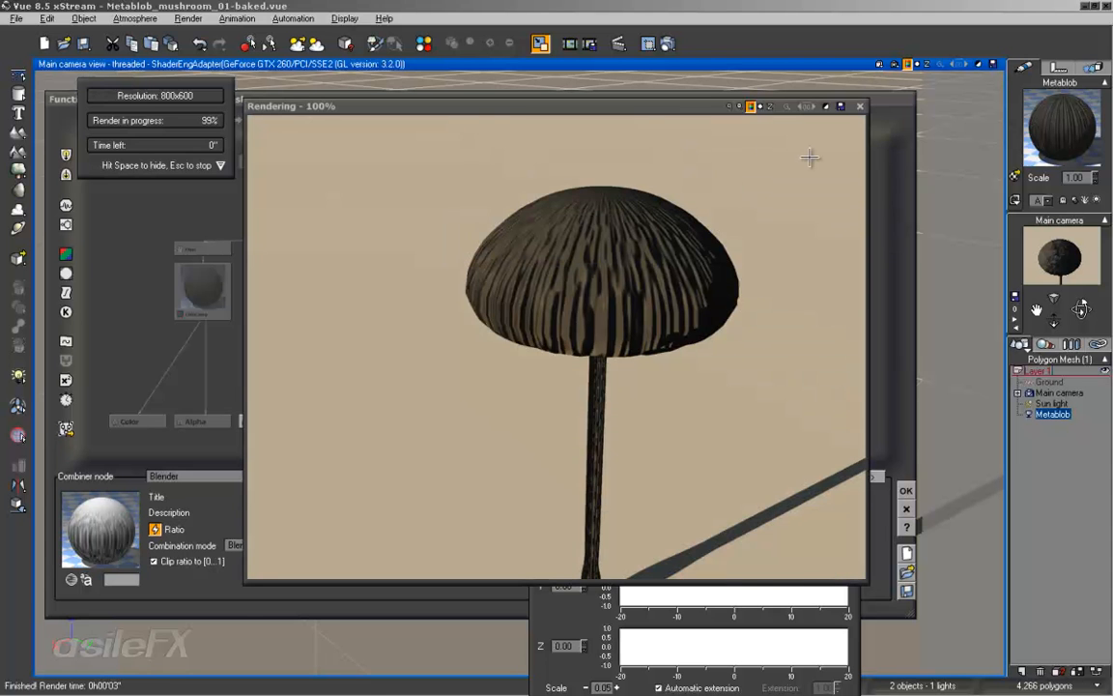
pyautogui.click(859, 105)
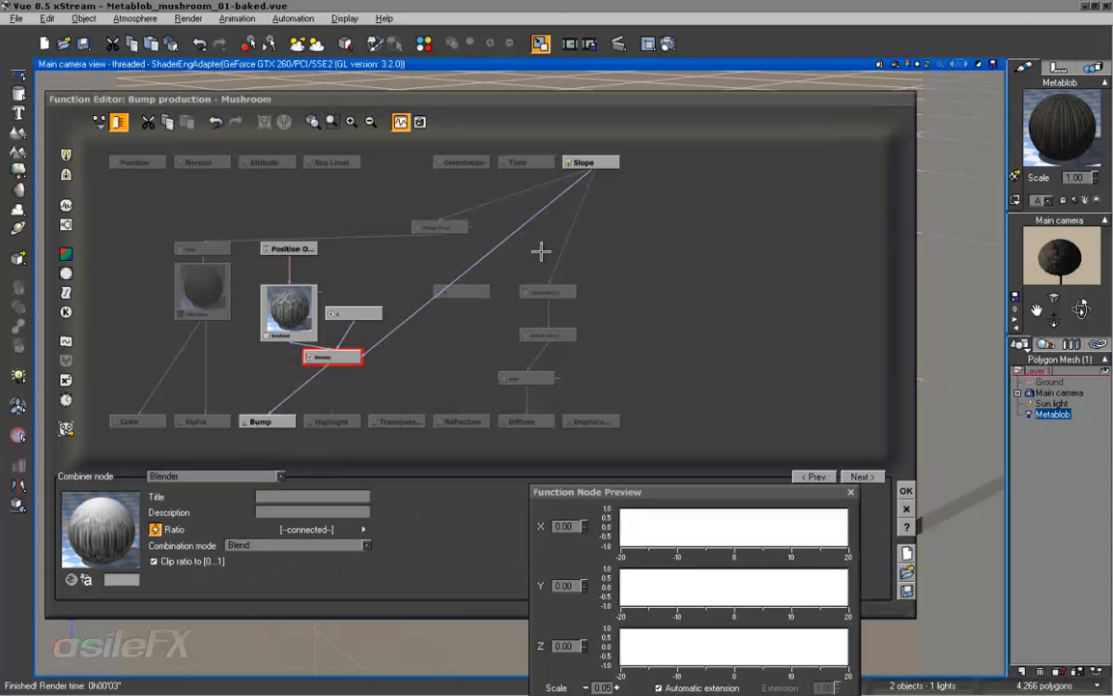
# Insert an Offset (X+a) filter between Slope and Blender, with the Function Output Observer open beside the graph
pyautogui.click(394, 328)
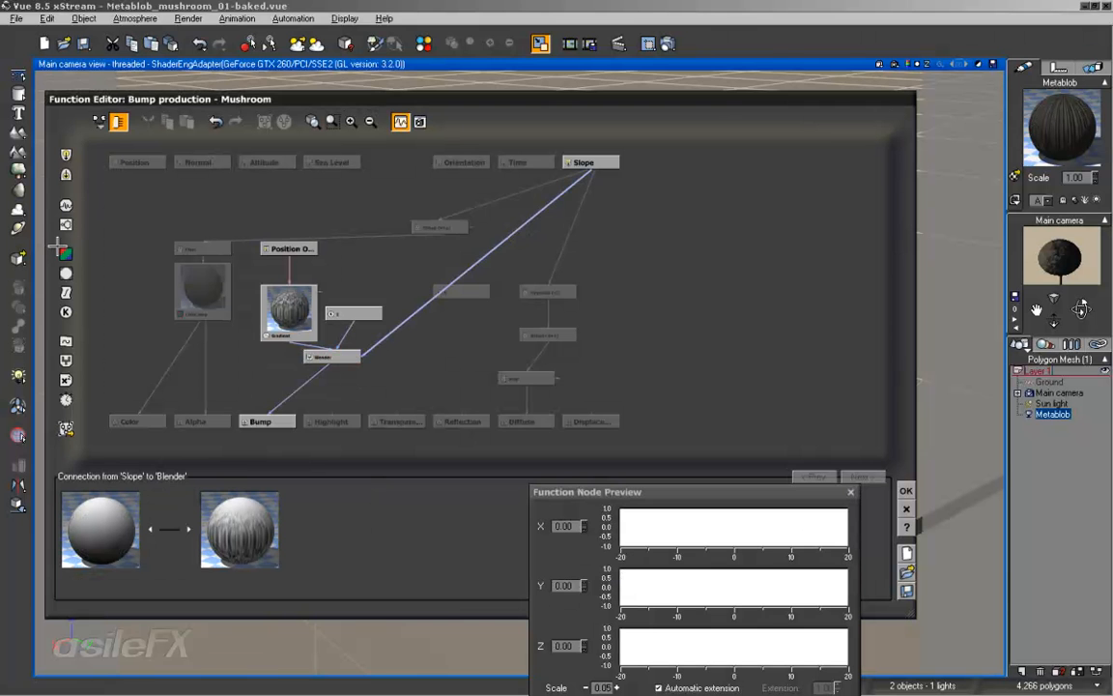
pyautogui.click(66, 288)
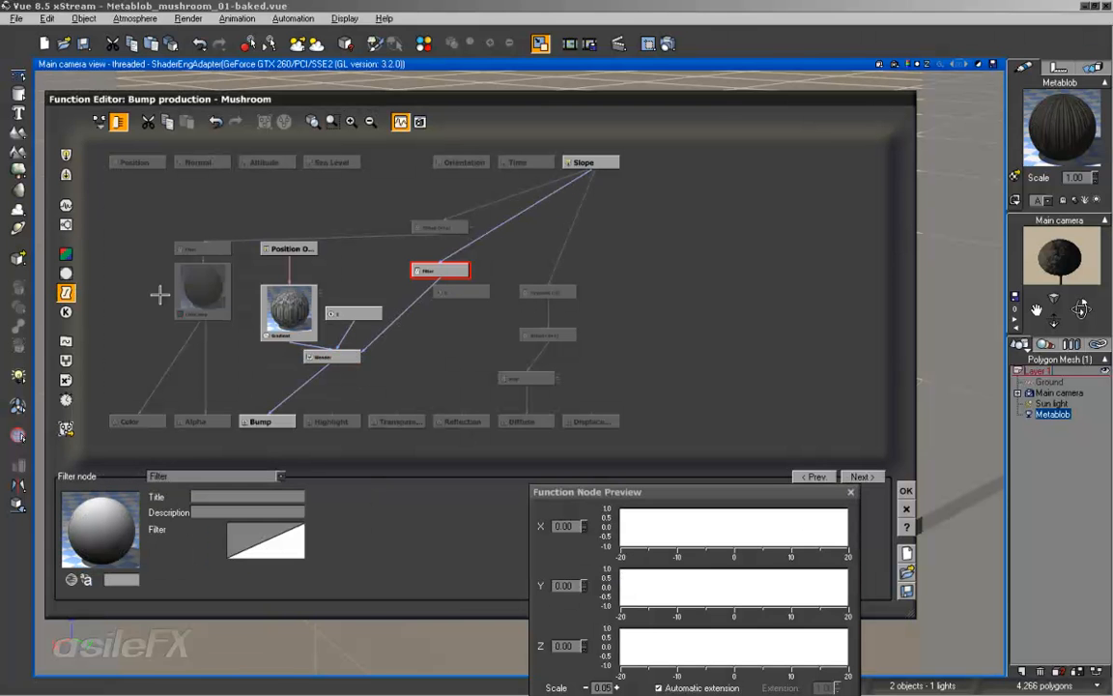
pyautogui.click(421, 122)
pyautogui.moveTo(542, 217); pyautogui.dragTo(744, 170)
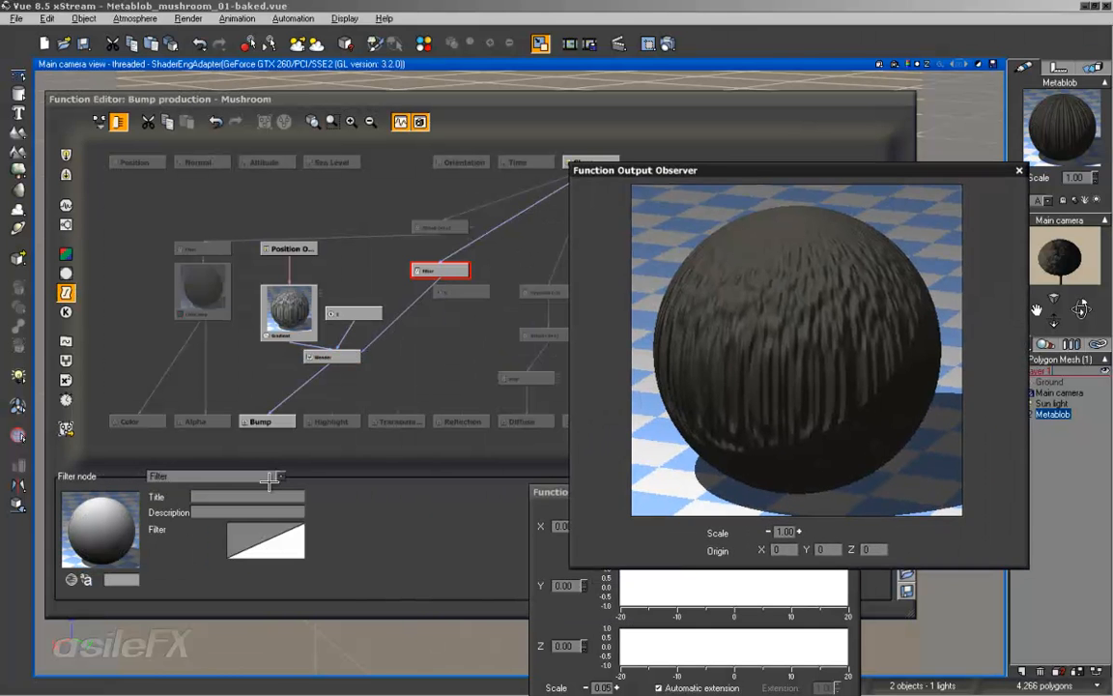
pyautogui.click(236, 477)
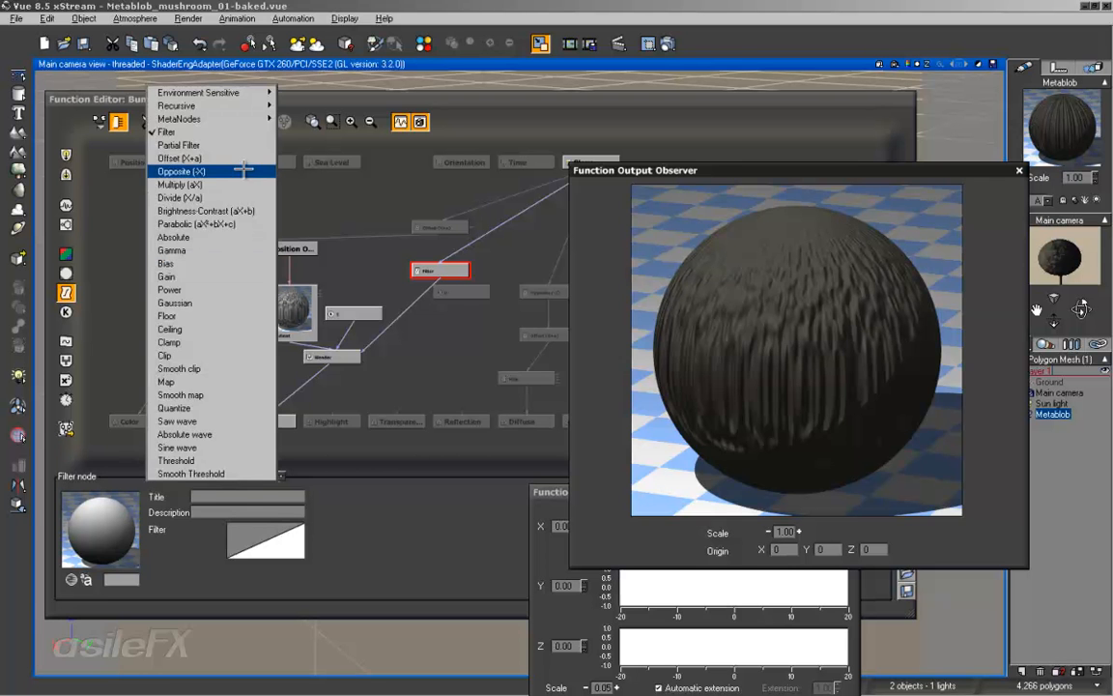
pyautogui.click(220, 143)
# Set the new filter's offset to about 0.035, test-render the mushroom, and raise the offset to about 0.54
pyautogui.moveTo(278, 539); pyautogui.dragTo(241, 525)
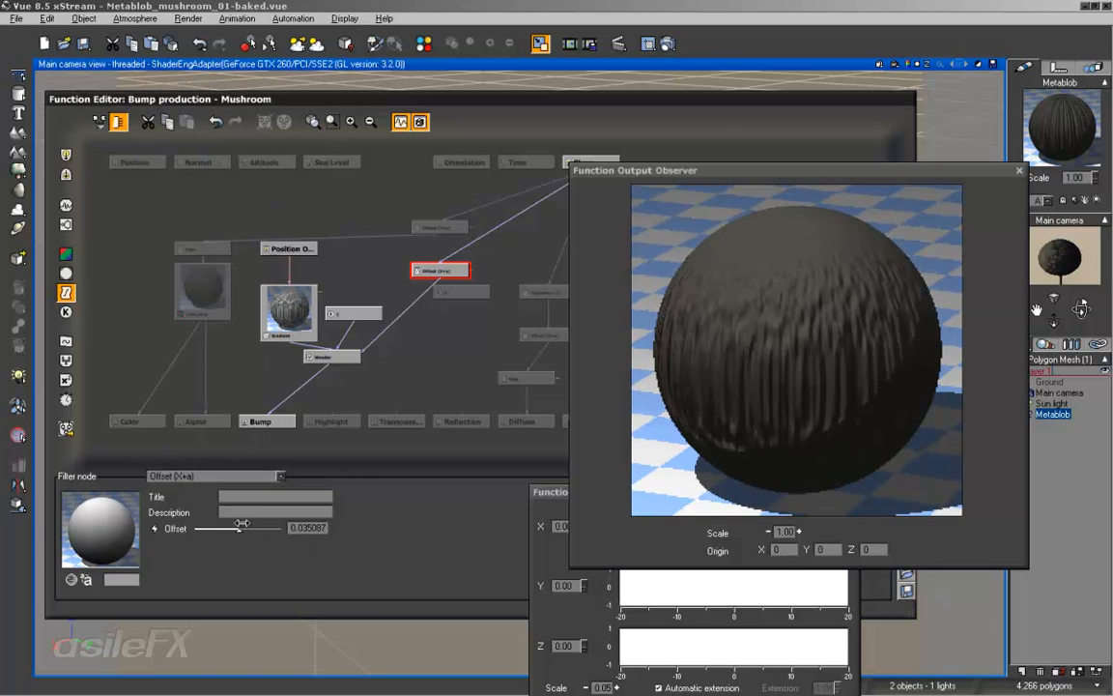
pyautogui.click(645, 45)
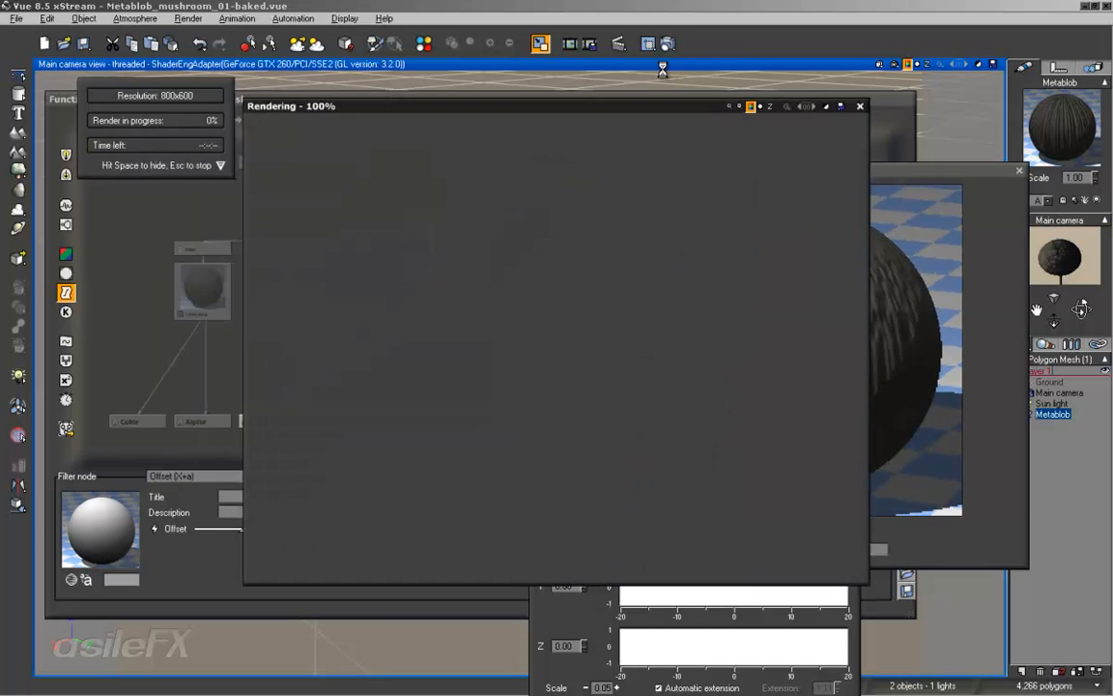
pyautogui.click(860, 106)
pyautogui.moveTo(248, 523); pyautogui.dragTo(269, 527)
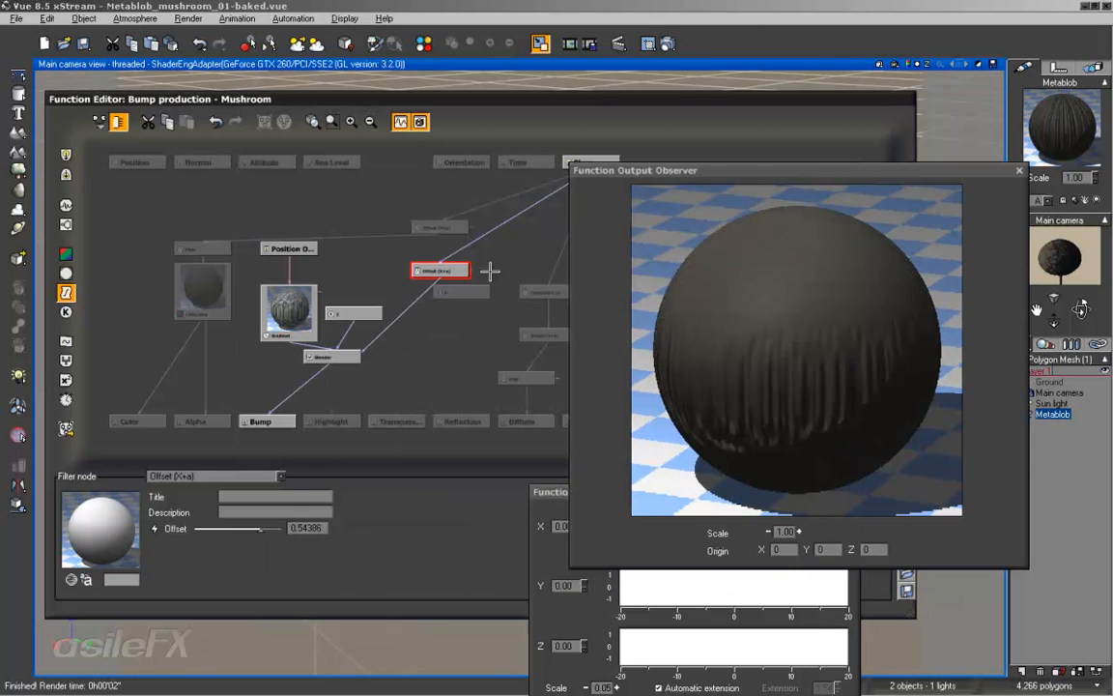
# Move the Color map node and its Filter node down near the Color and Alpha outputs
pyautogui.click(353, 313)
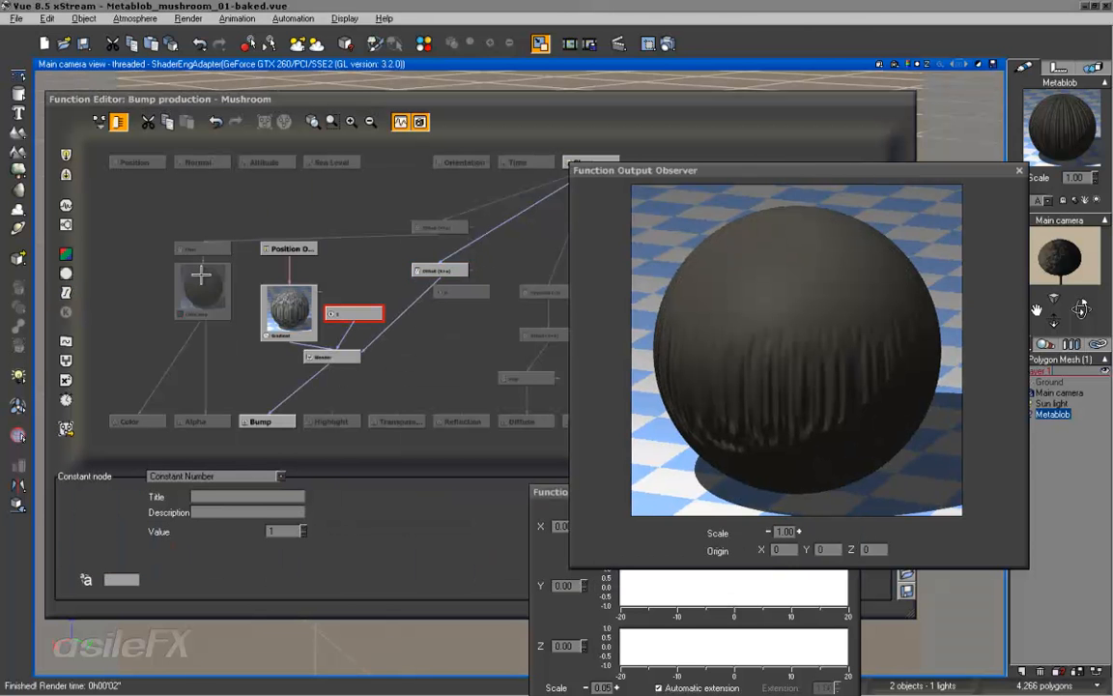
pyautogui.moveTo(212, 284); pyautogui.dragTo(213, 351)
pyautogui.moveTo(220, 244); pyautogui.dragTo(265, 333)
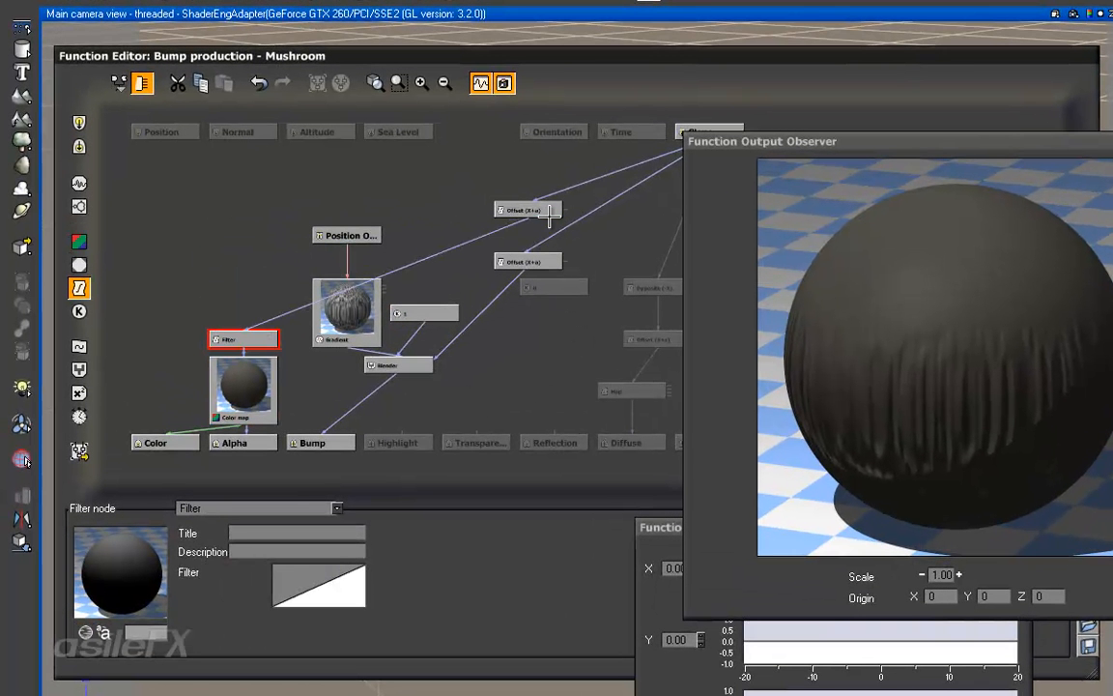
# Set the offset of the Offset (X+a) node feeding the Color map branch to about -0.193 and test-render the mushroom
pyautogui.click(546, 211)
pyautogui.moveTo(269, 576); pyautogui.dragTo(303, 574)
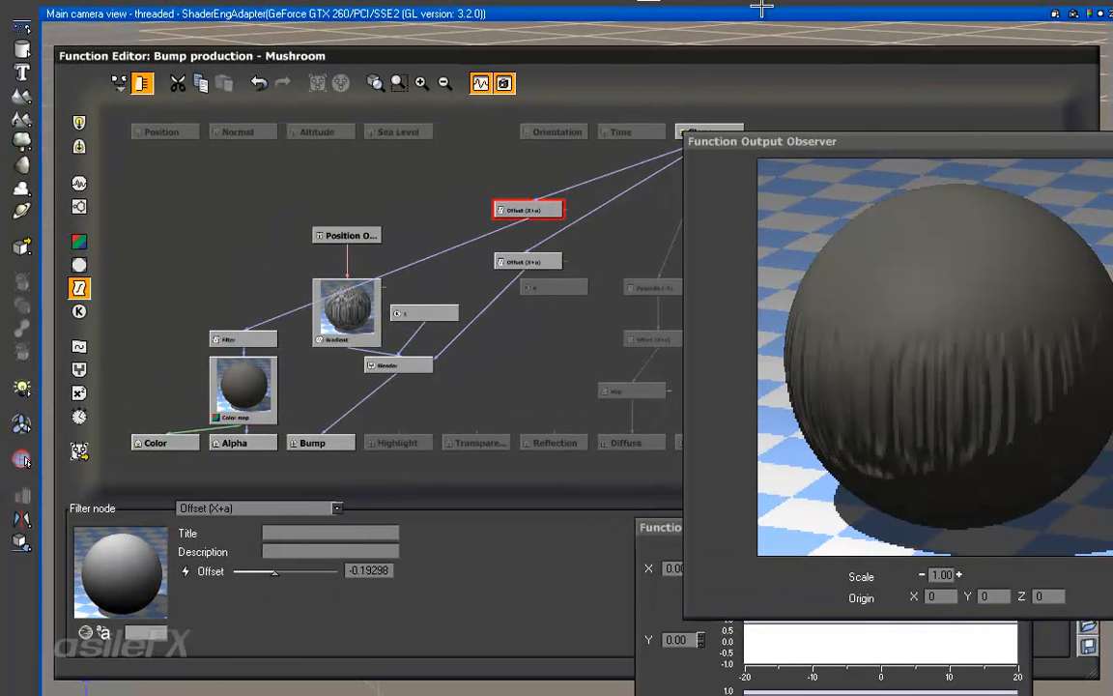
pyautogui.click(23, 460)
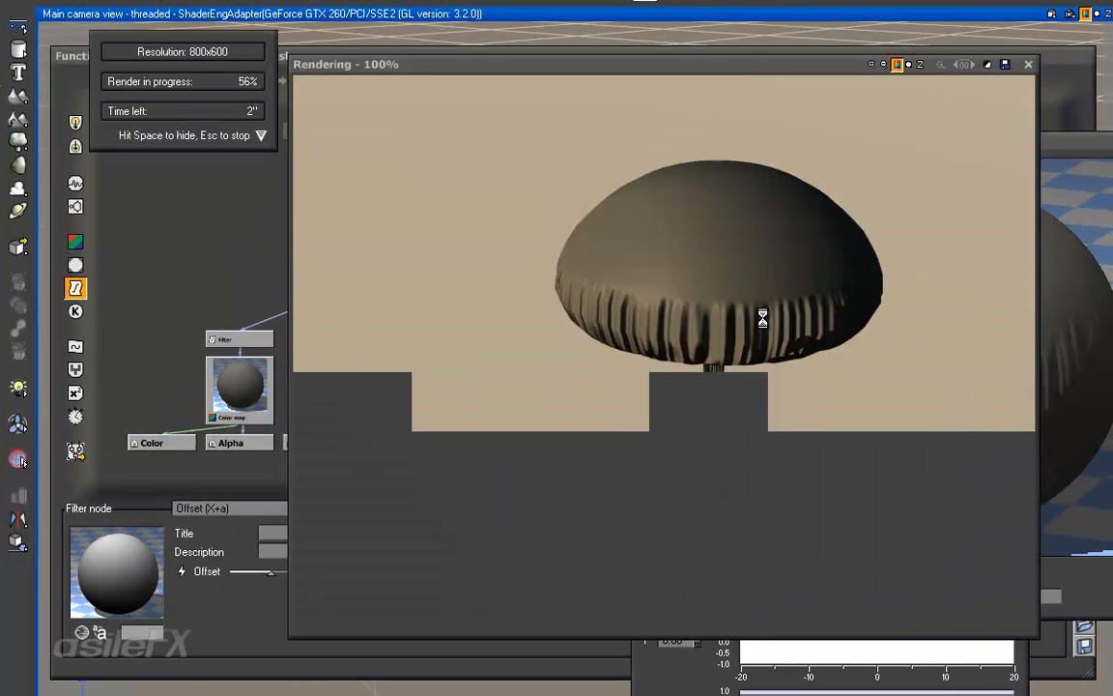
pyautogui.click(976, 64)
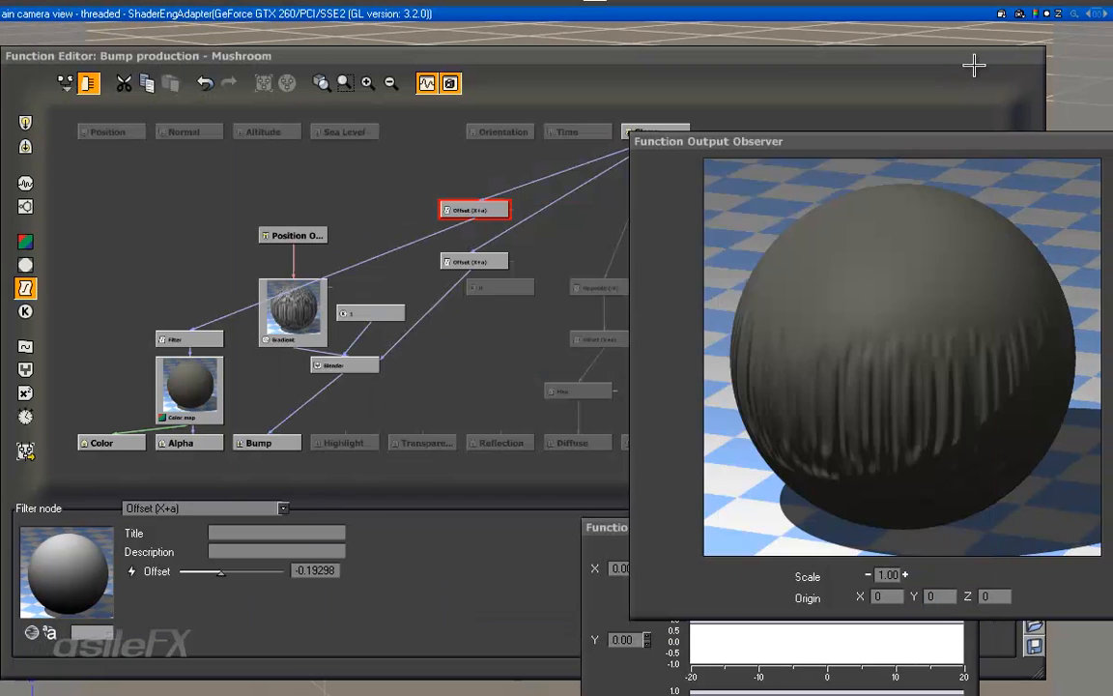
# Accept the bump function, set the Mushroom material's bump depth to .001 and test-render it
pyautogui.moveTo(556, 569); pyautogui.dragTo(74, 531)
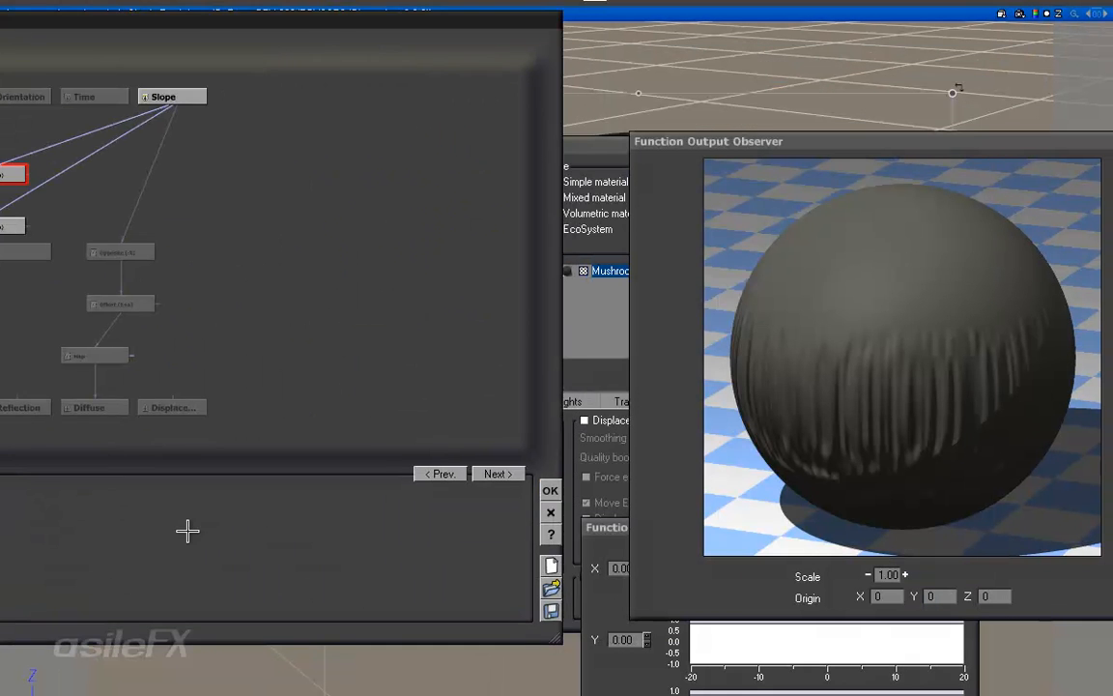
pyautogui.click(552, 487)
pyautogui.click(513, 515)
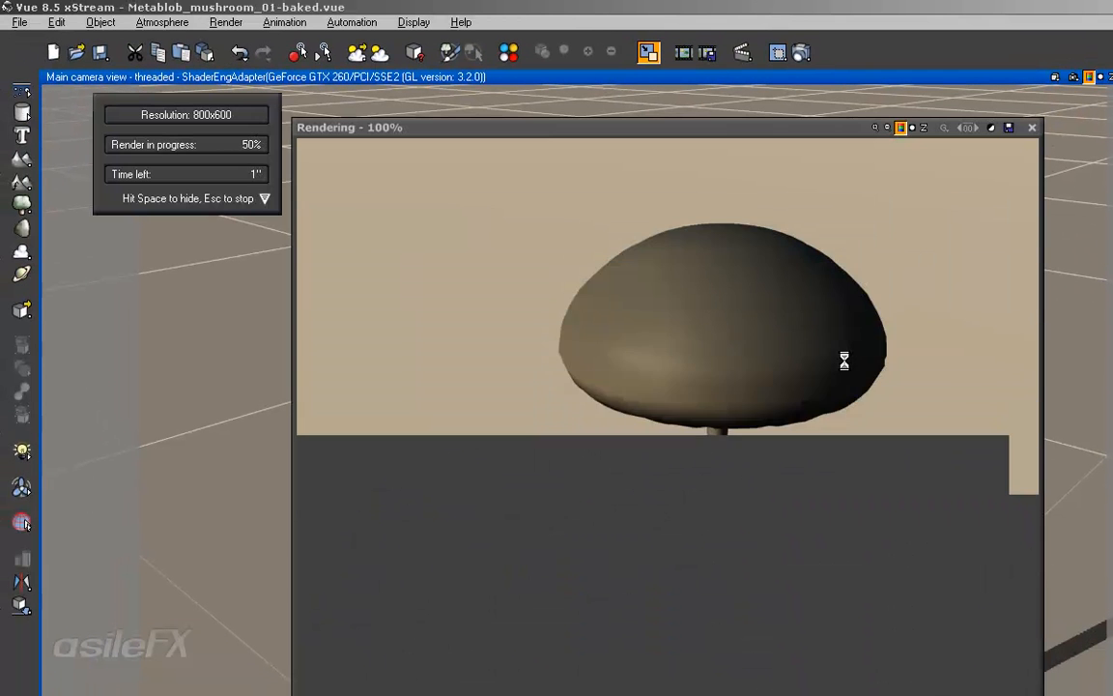
pyautogui.click(1031, 126)
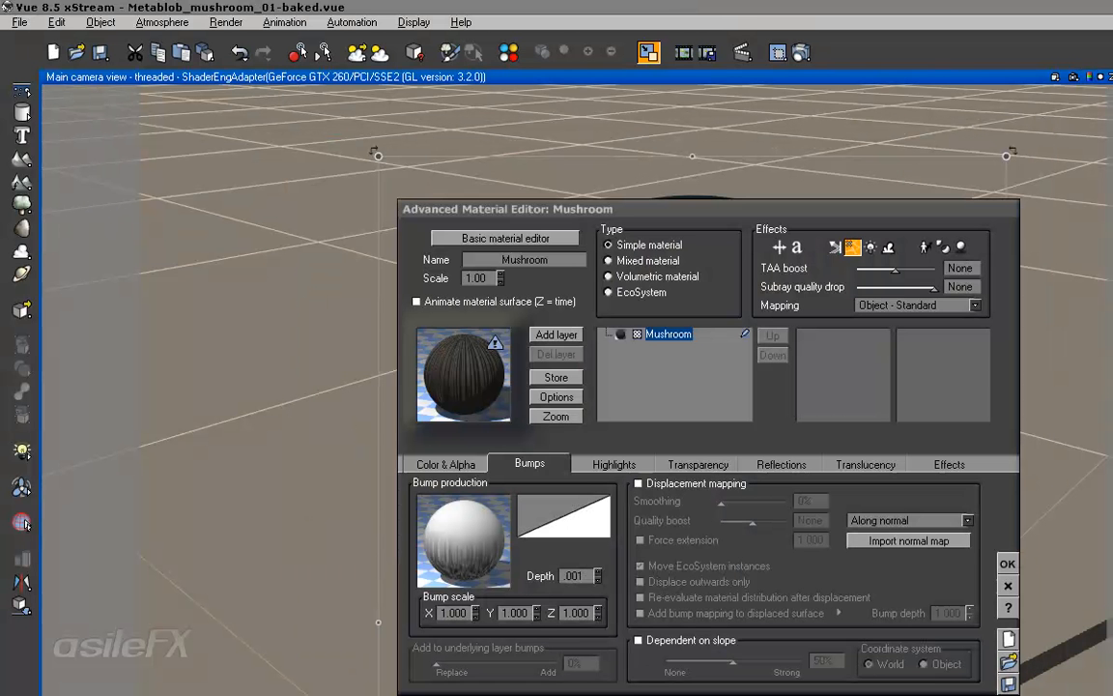
# Raise the bump depth to .01 and test-render the mushroom to check the strength of the cap's grooves
pyautogui.click(577, 576)
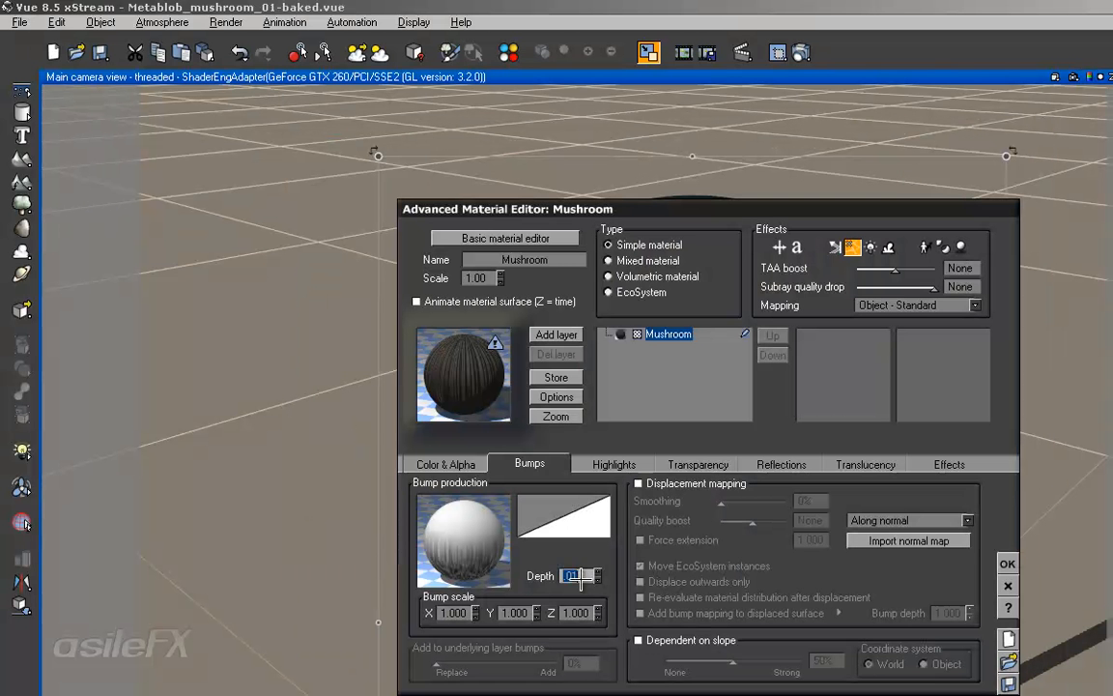
pyautogui.click(795, 56)
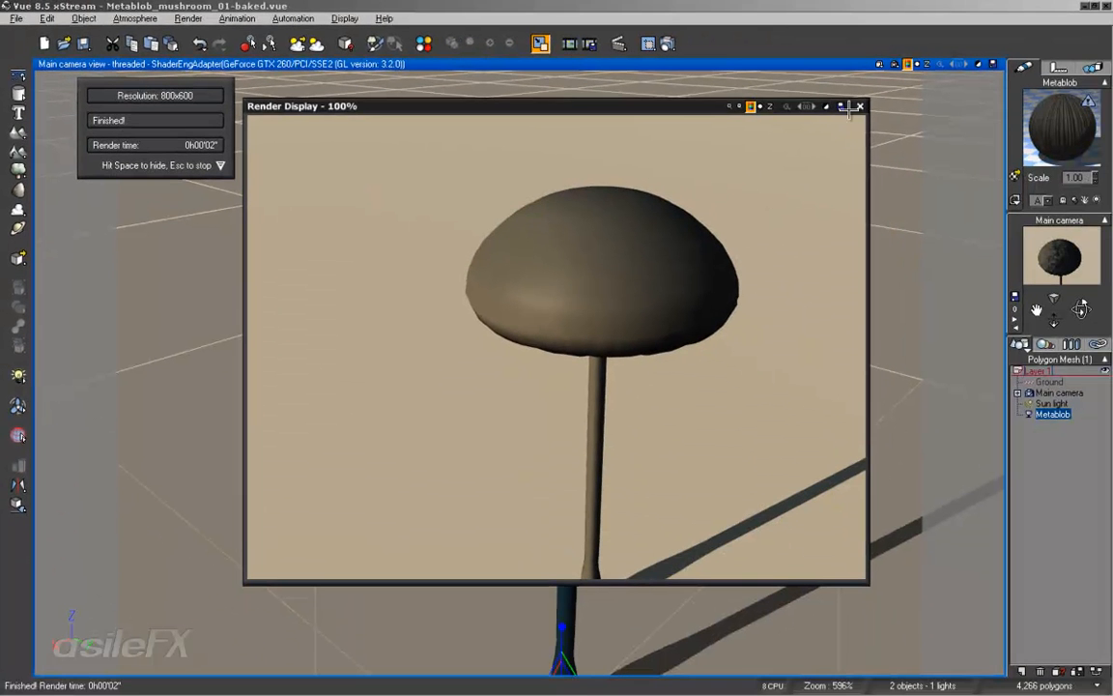
pyautogui.click(859, 104)
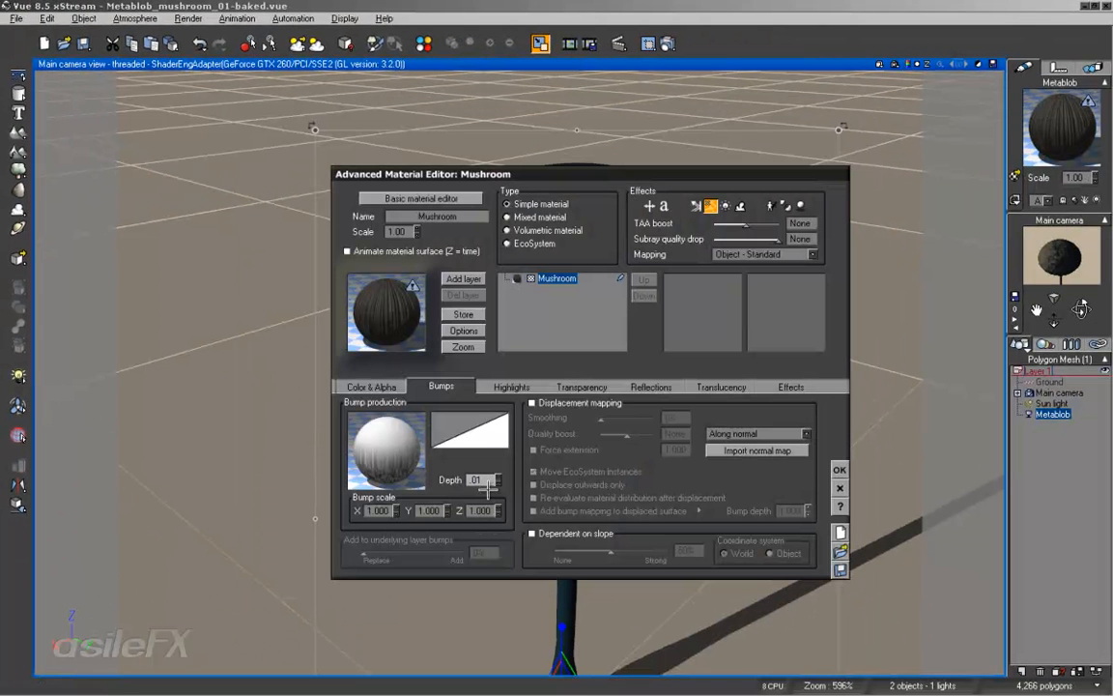
pyautogui.click(667, 43)
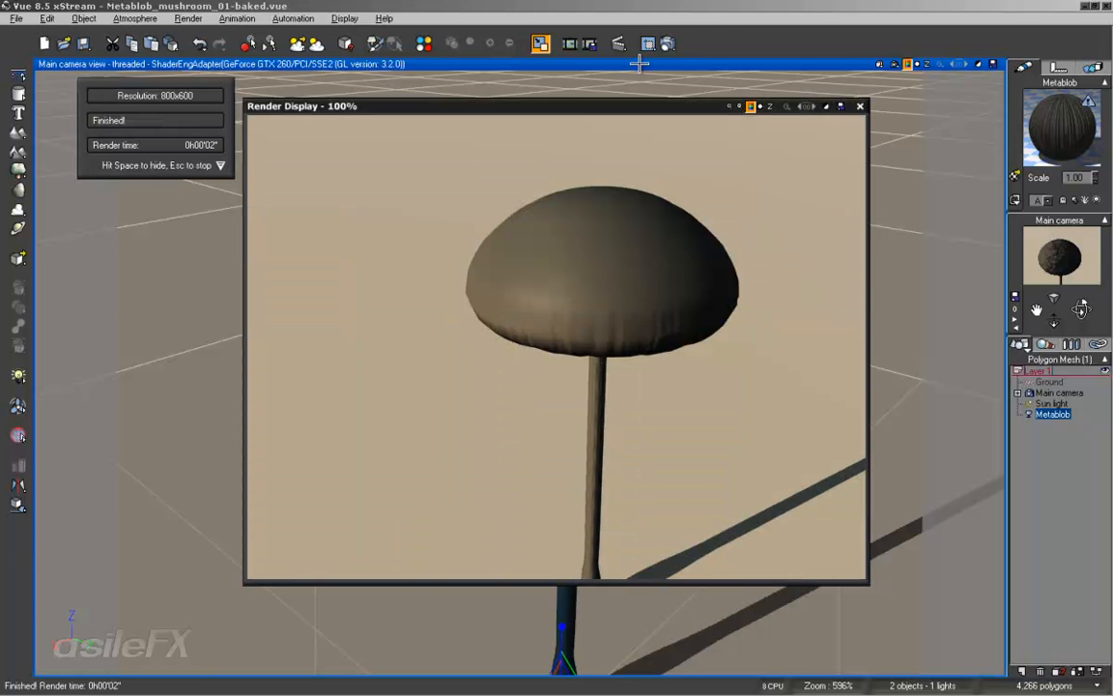
pyautogui.click(859, 106)
# Open the Mushroom material's color production function and move the Filter node up, clear of the Color map
pyautogui.click(371, 387)
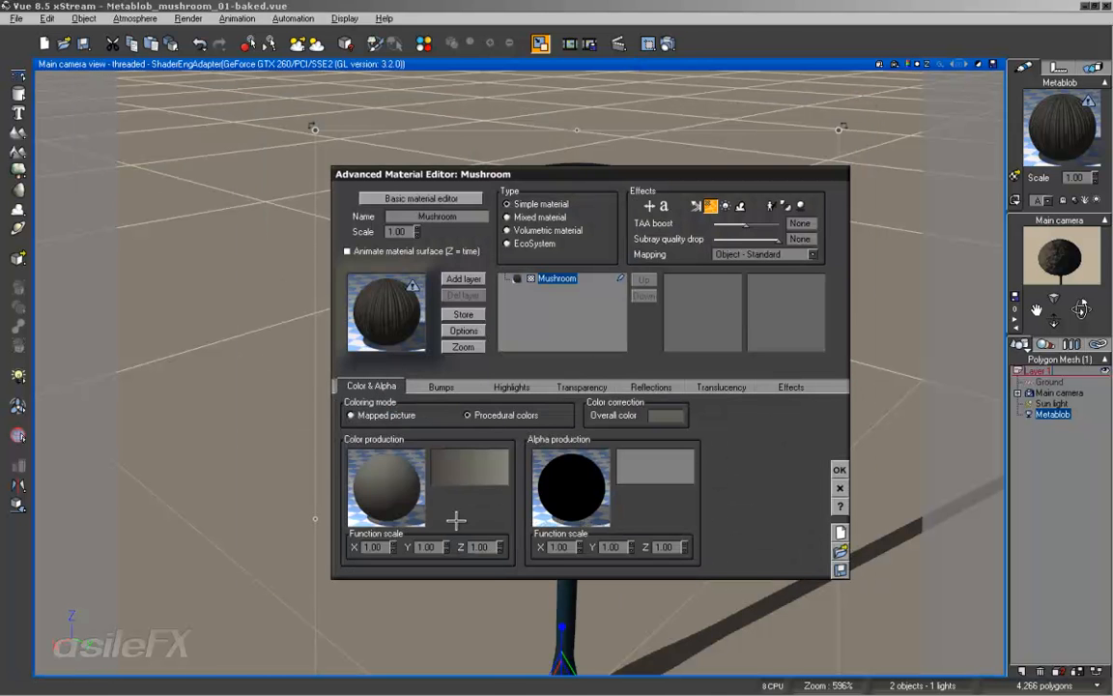
pyautogui.rightClick(404, 480)
pyautogui.click(426, 485)
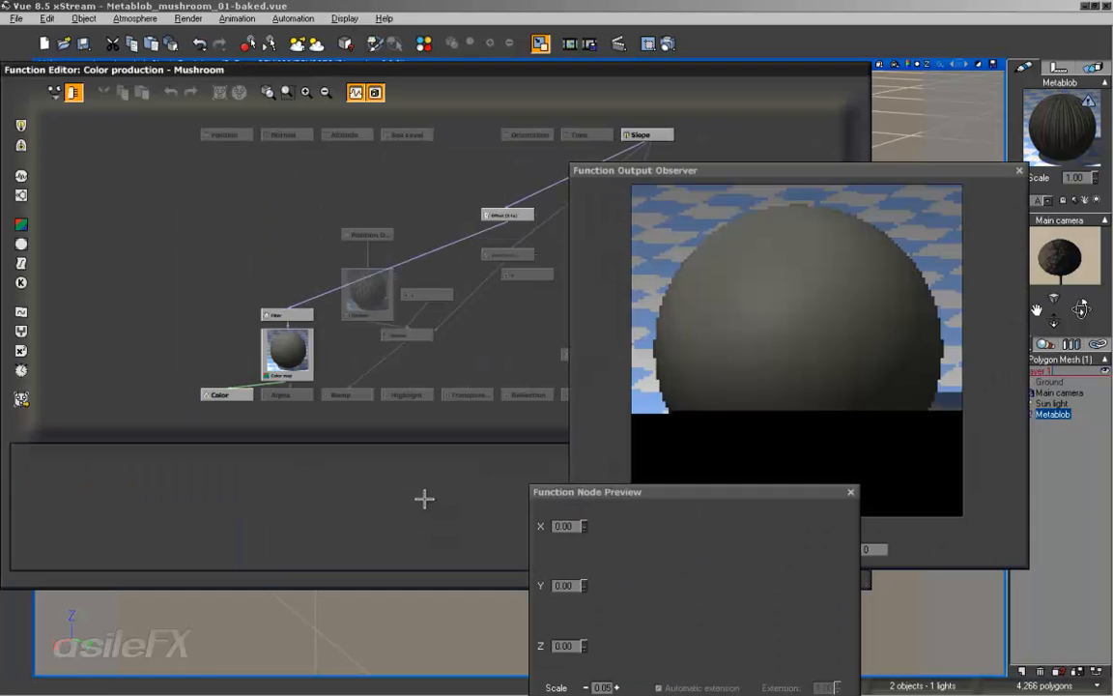
pyautogui.click(294, 309)
pyautogui.moveTo(284, 313); pyautogui.dragTo(284, 265)
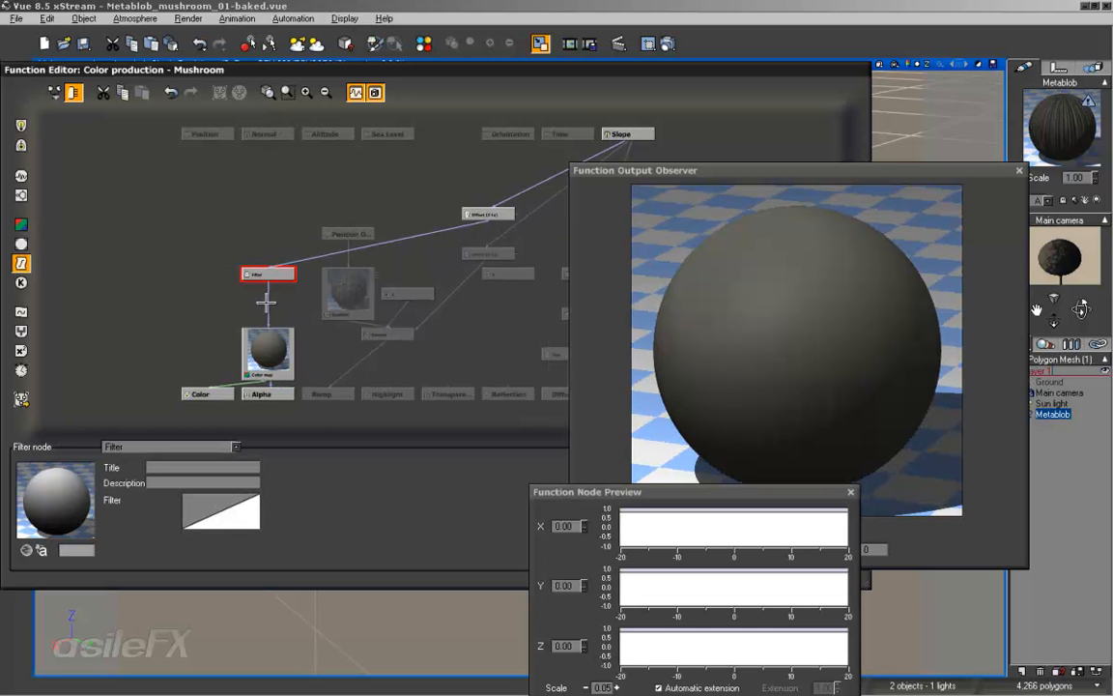
# Insert a Blender combiner between Filter and Color map and move the Filter node off to its side
pyautogui.click(266, 302)
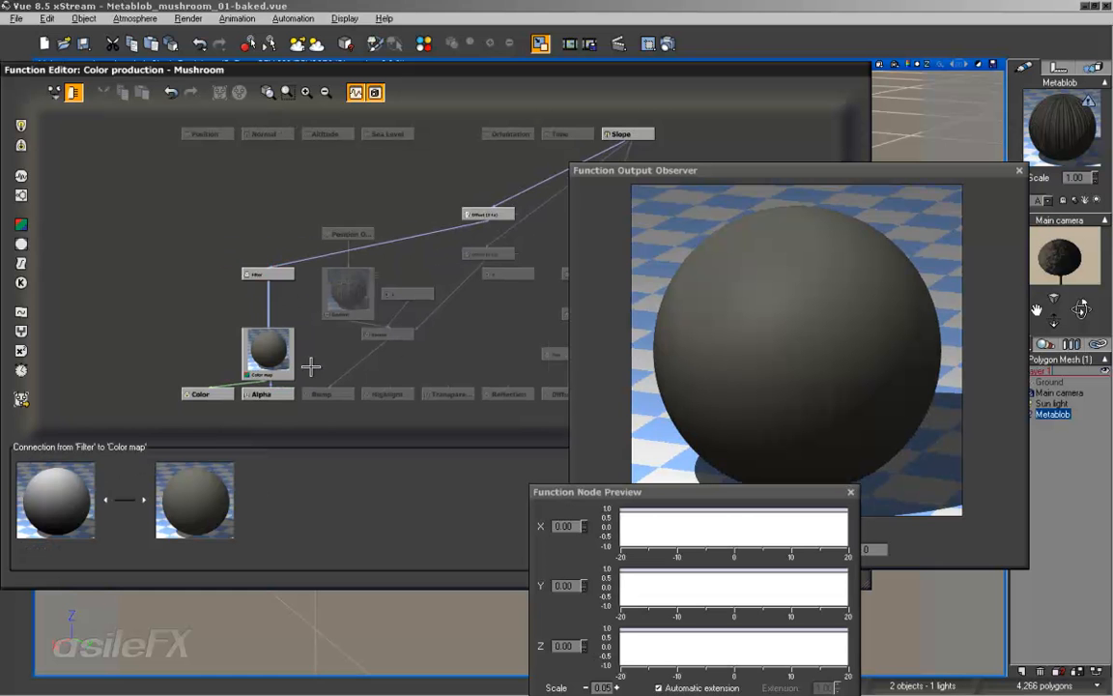
pyautogui.click(22, 330)
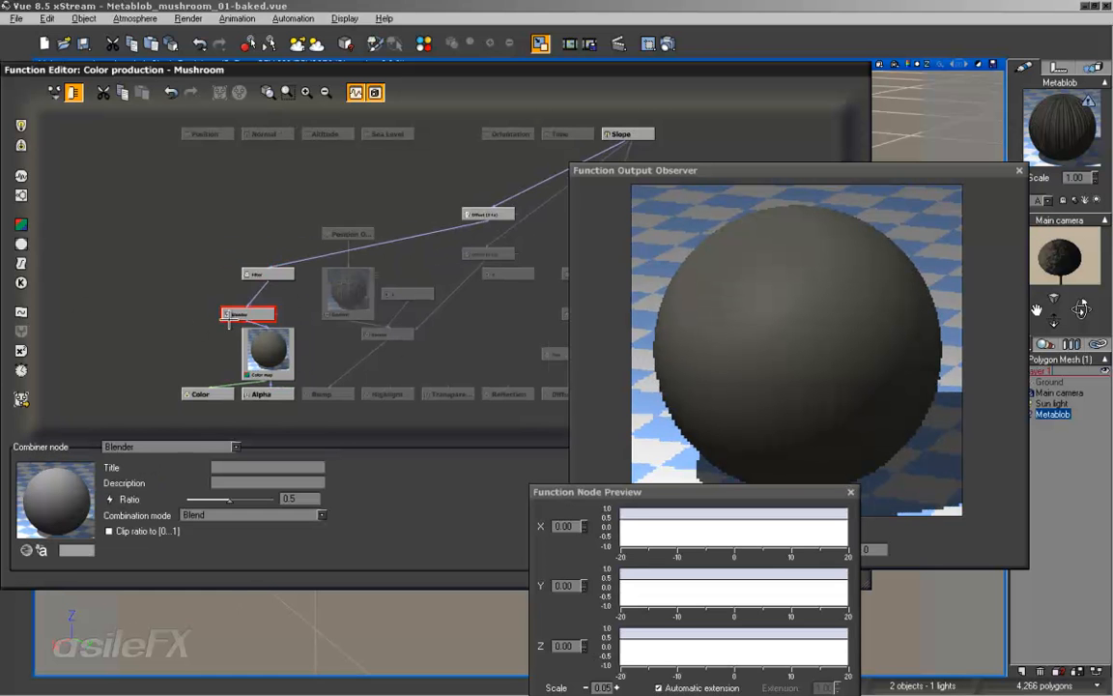
pyautogui.moveTo(270, 278); pyautogui.dragTo(210, 297)
# Add a Simple Fractal node above the Blender and set its noise to Distributed Patterns / Round Samples (2D)
pyautogui.click(264, 211)
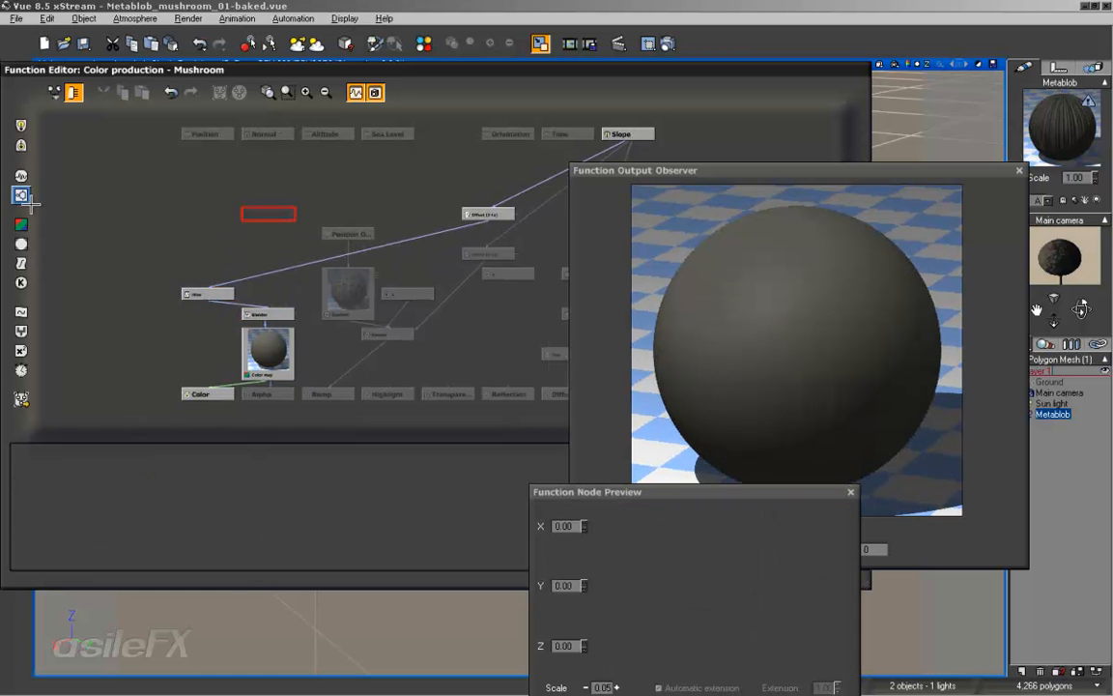
pyautogui.click(21, 195)
pyautogui.click(241, 515)
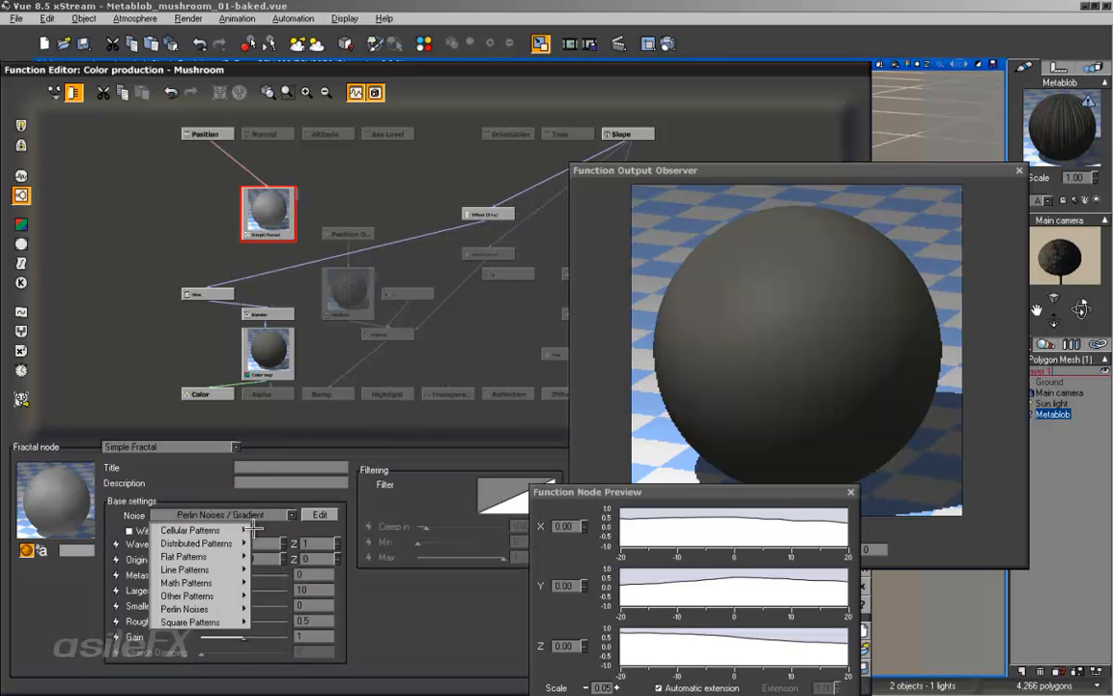
pyautogui.moveTo(180, 531)
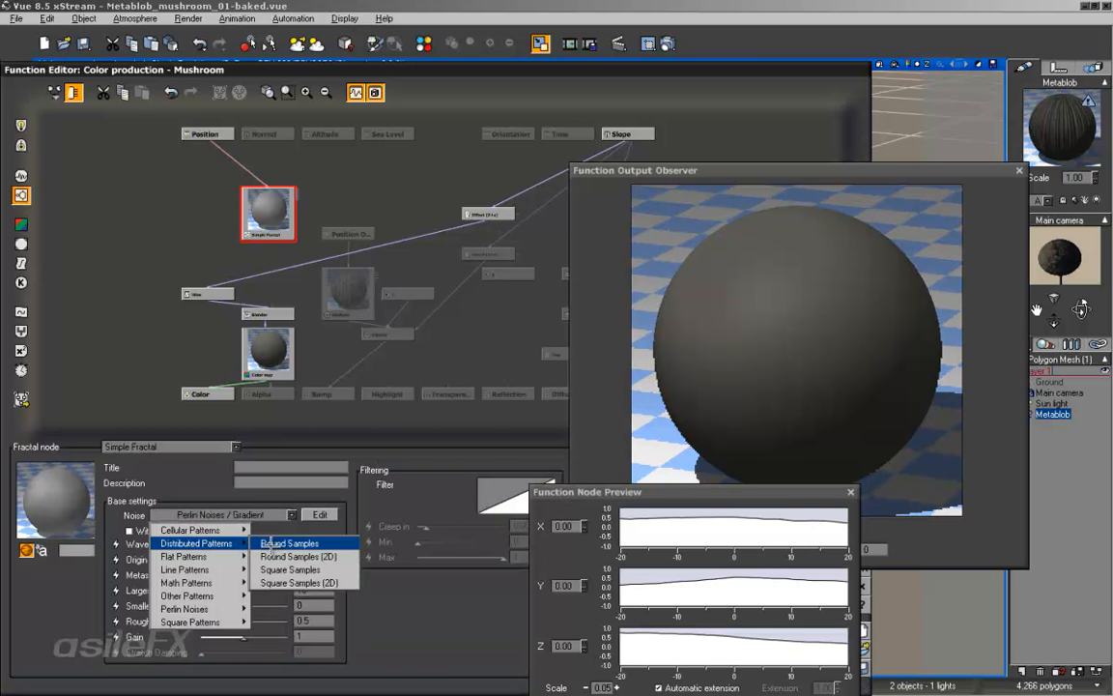
pyautogui.click(305, 558)
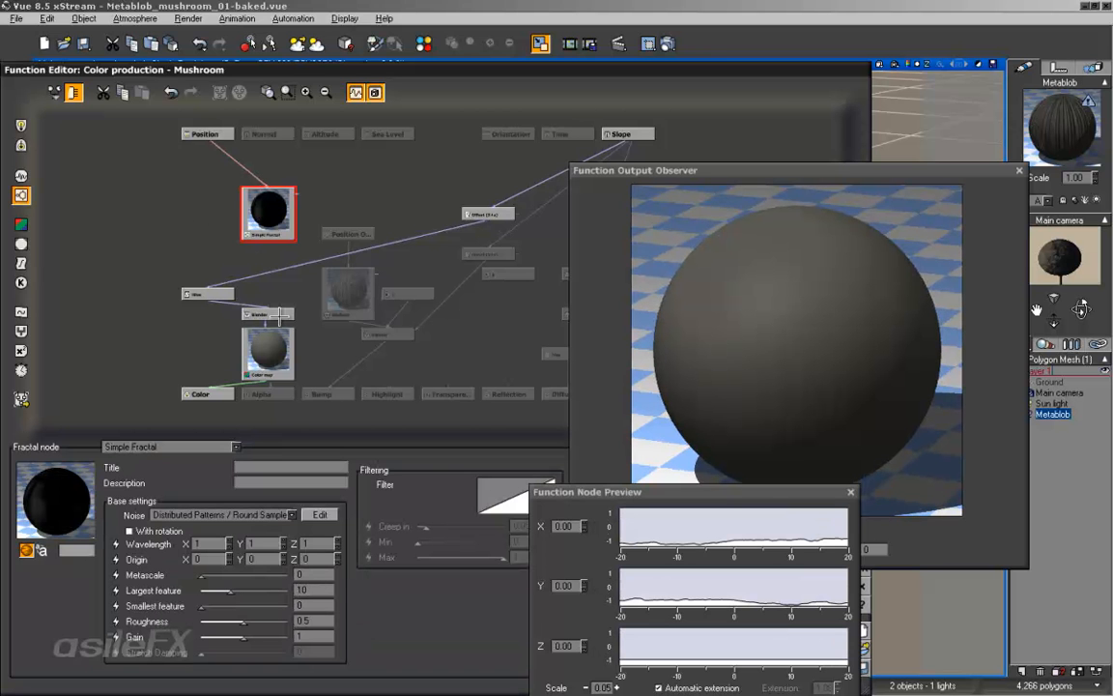
# Connect the Simple Fractal to the Blender, and set the Blender to Multiply with a ratio of about 0.807
pyautogui.moveTo(269, 305); pyautogui.dragTo(286, 225)
pyautogui.click(305, 233)
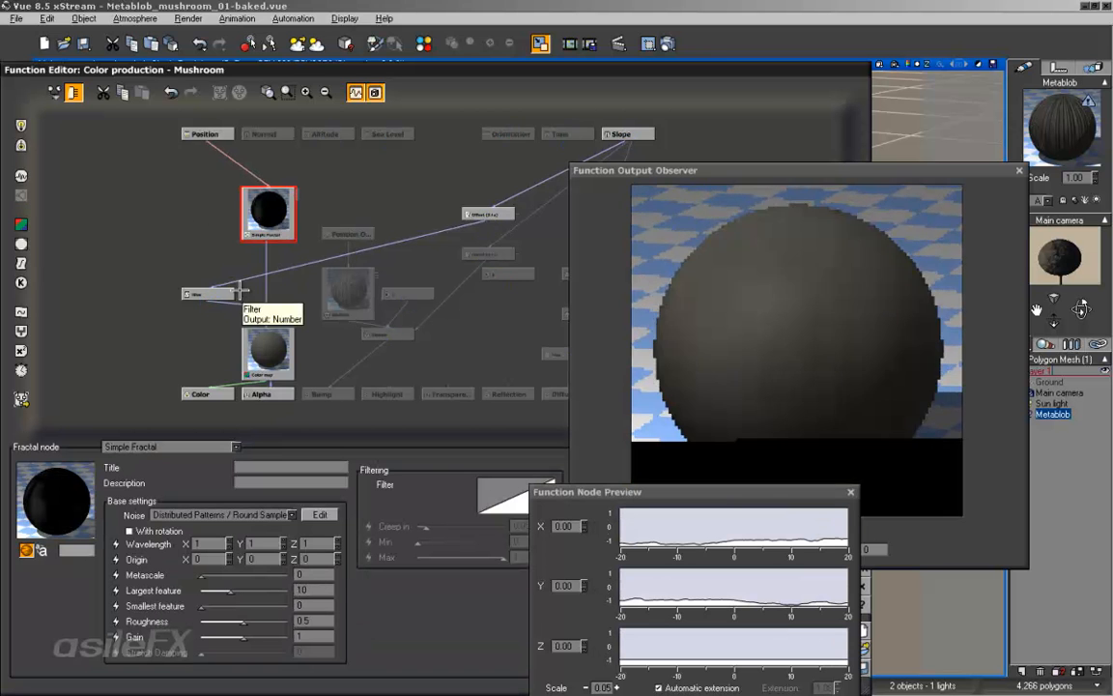
pyautogui.click(280, 314)
pyautogui.click(235, 519)
pyautogui.click(229, 569)
pyautogui.click(242, 515)
pyautogui.click(220, 581)
pyautogui.moveTo(227, 503); pyautogui.dragTo(249, 500)
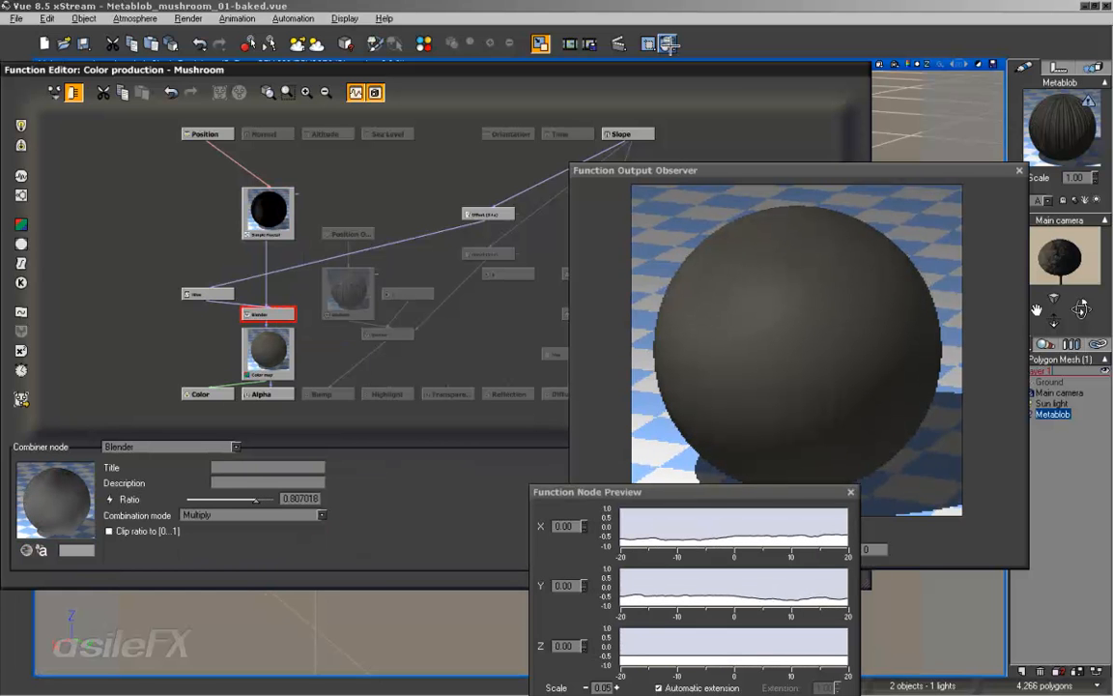
# Reverse the Color map's gradient and delete the stray keycolor near its start
pyautogui.click(276, 348)
pyautogui.rightClick(227, 499)
pyautogui.click(247, 507)
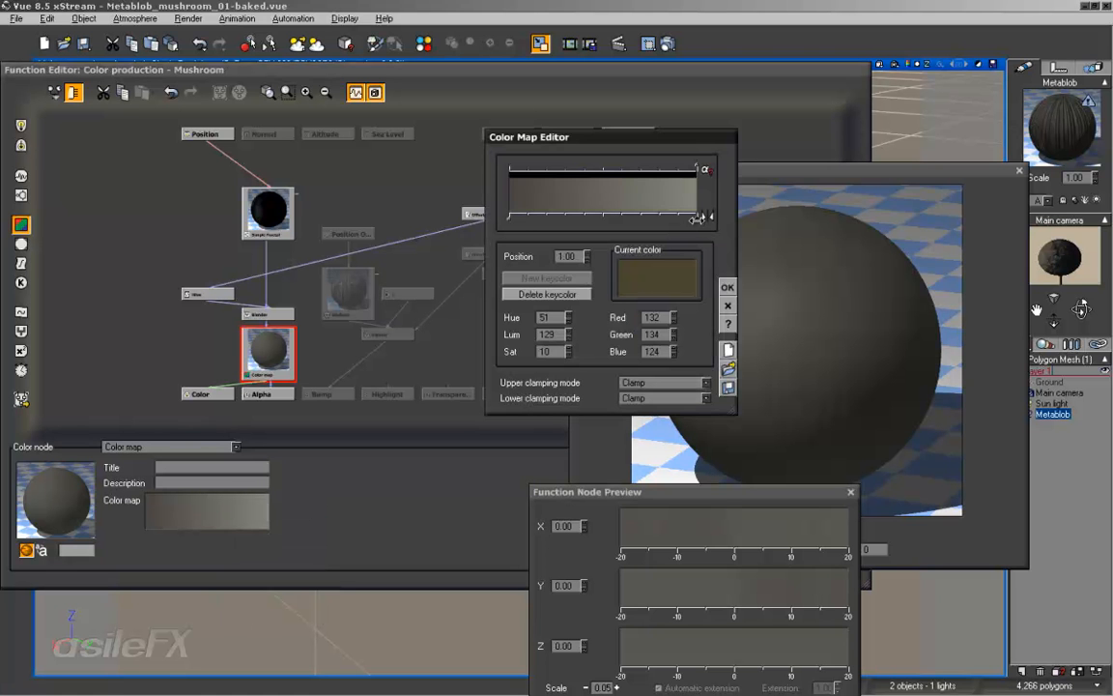
pyautogui.moveTo(707, 215); pyautogui.dragTo(709, 215)
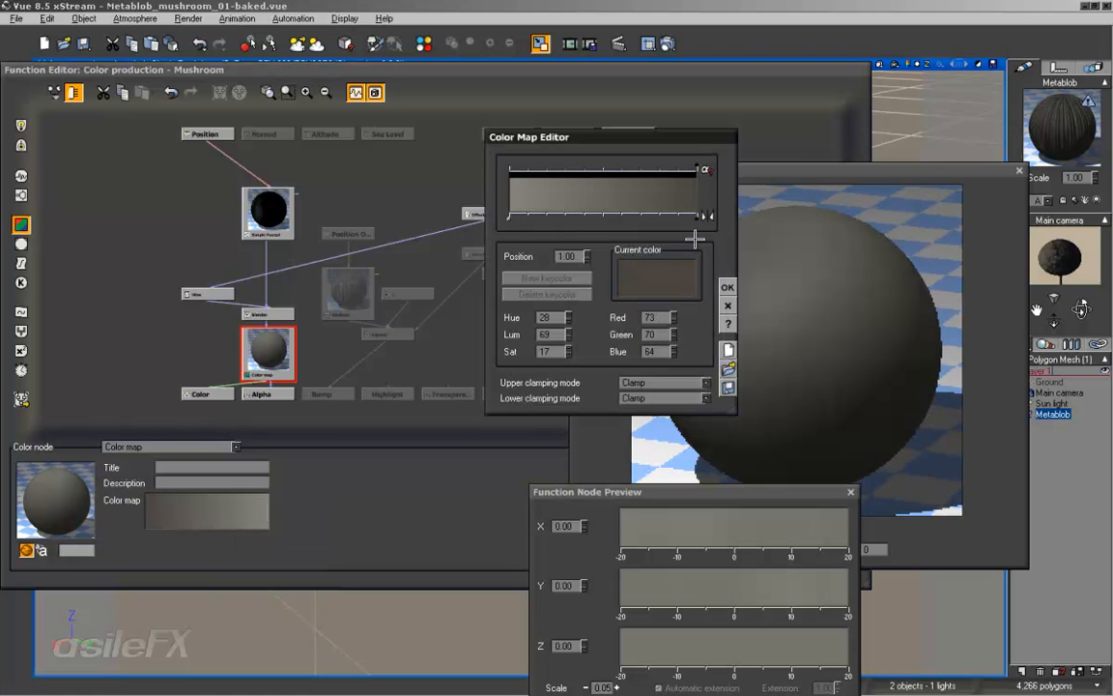
pyautogui.moveTo(509, 215); pyautogui.dragTo(536, 217)
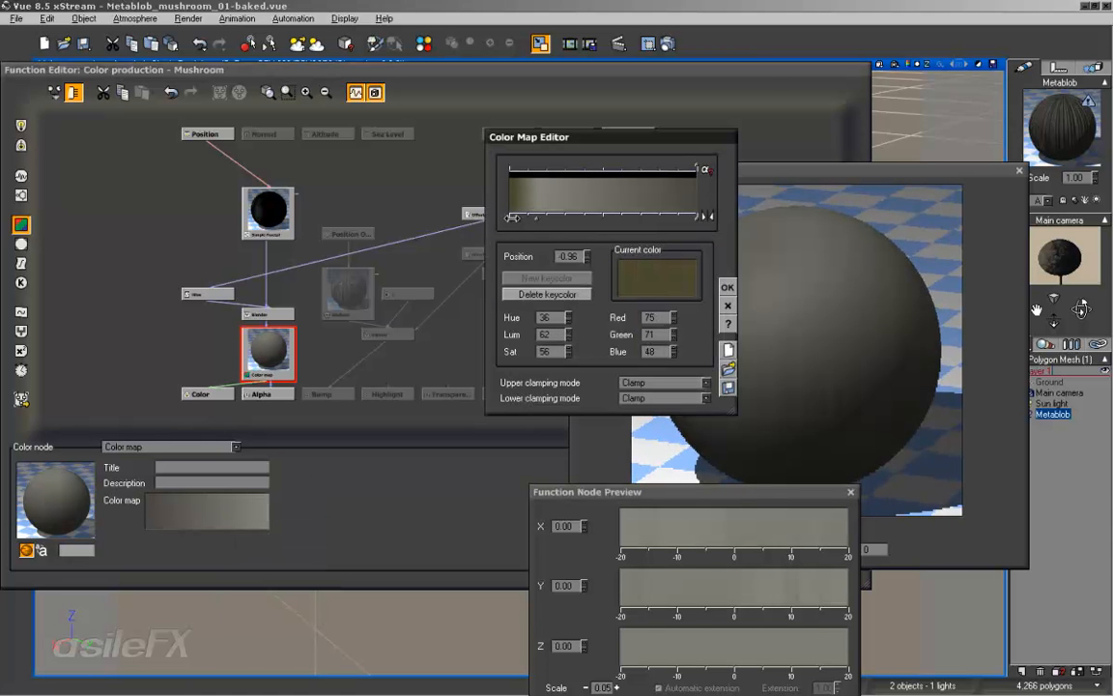
pyautogui.click(547, 294)
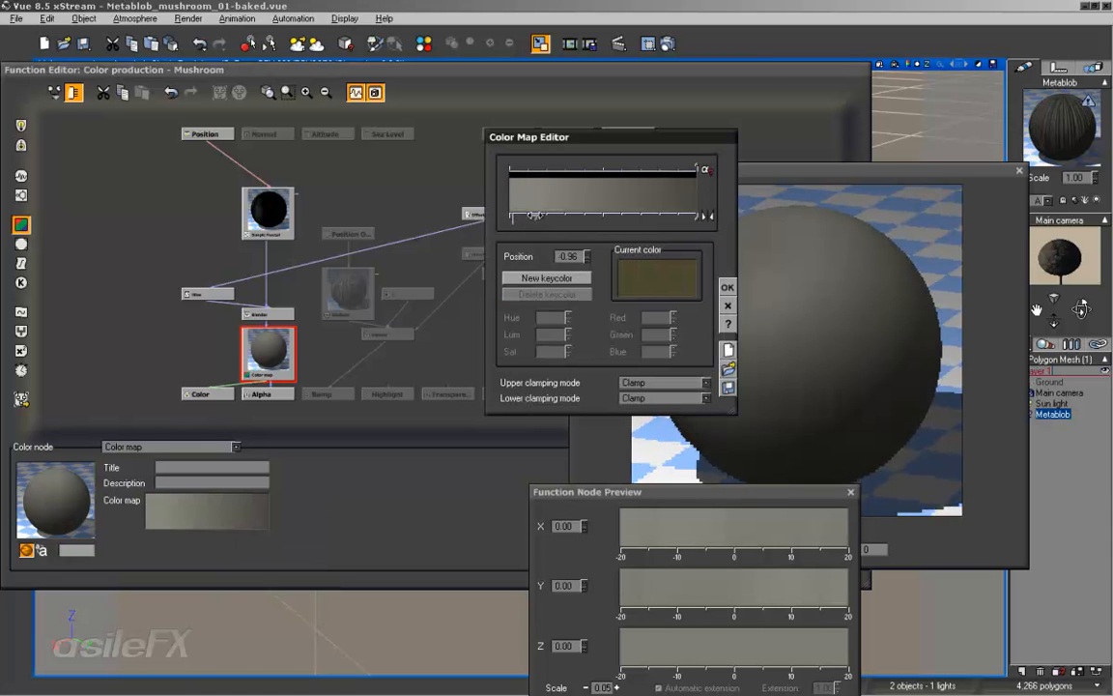
# Check the colors of the Color map's two end keycolors, accept the map, and test-render the mushroom
pyautogui.click(510, 217)
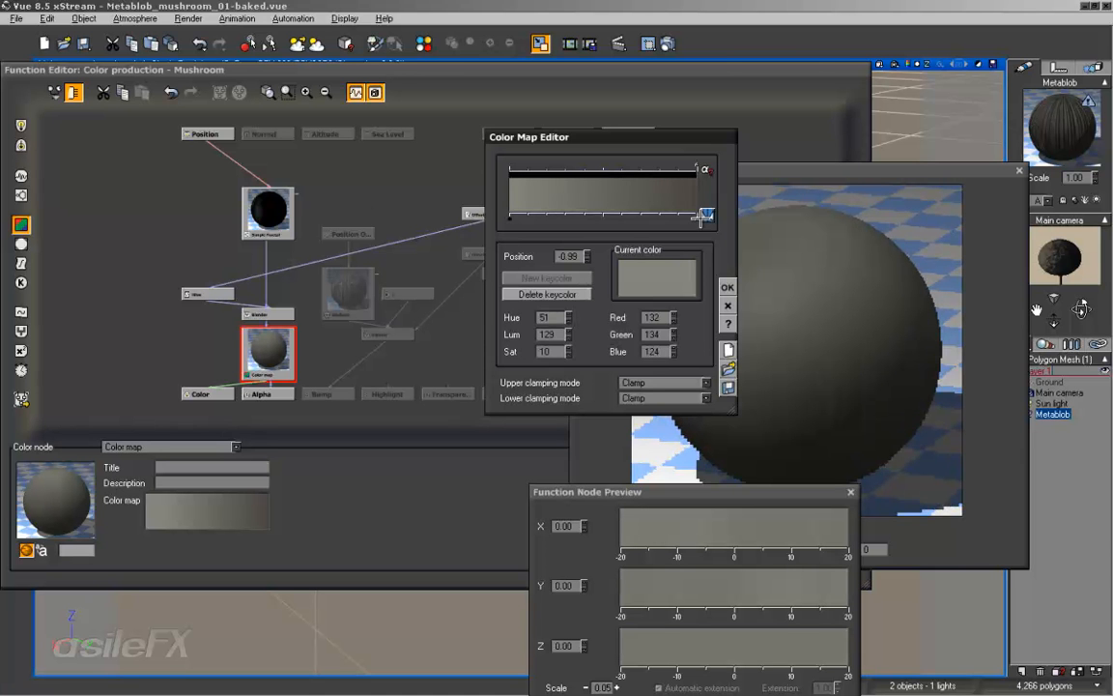
pyautogui.click(695, 216)
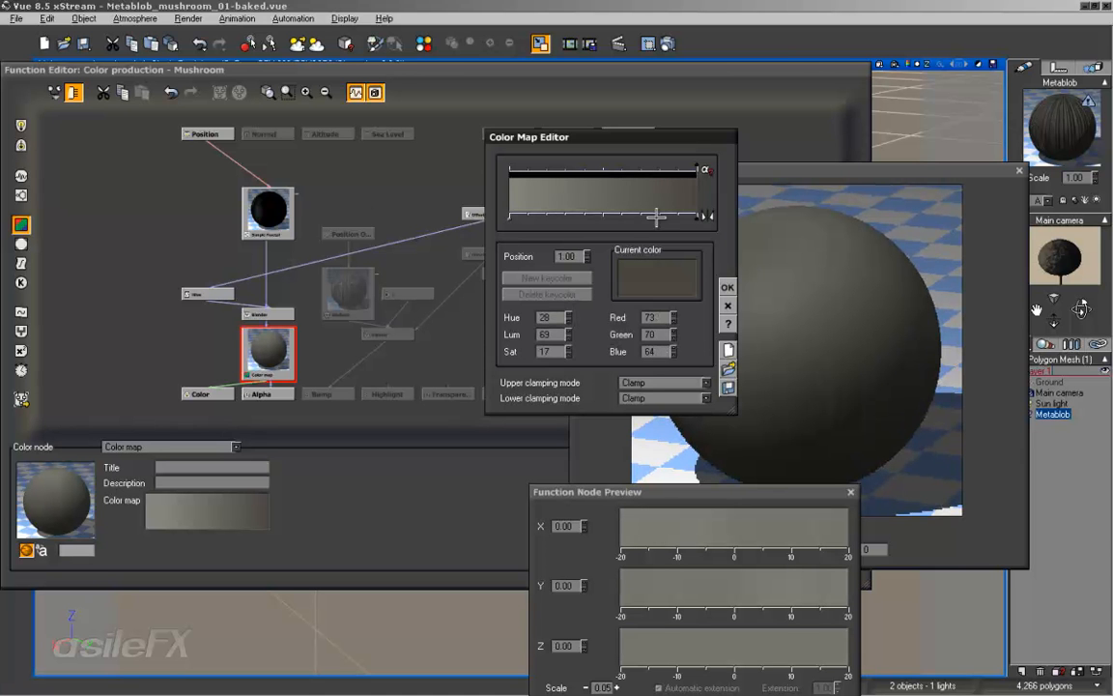
pyautogui.click(513, 216)
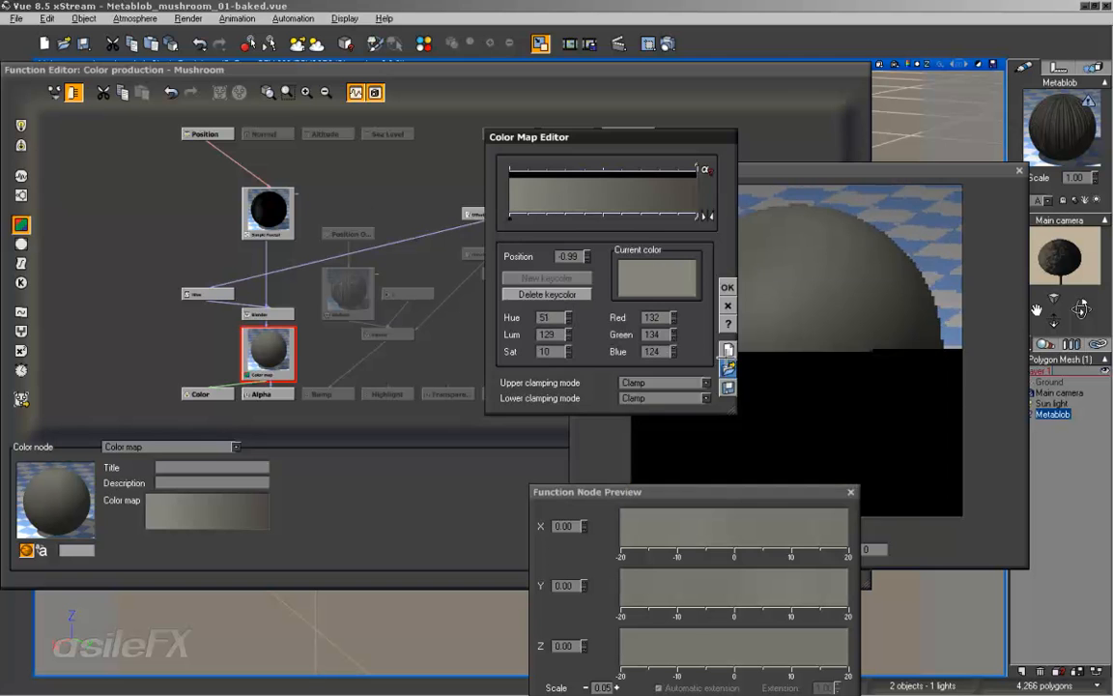
pyautogui.click(727, 288)
pyautogui.click(668, 45)
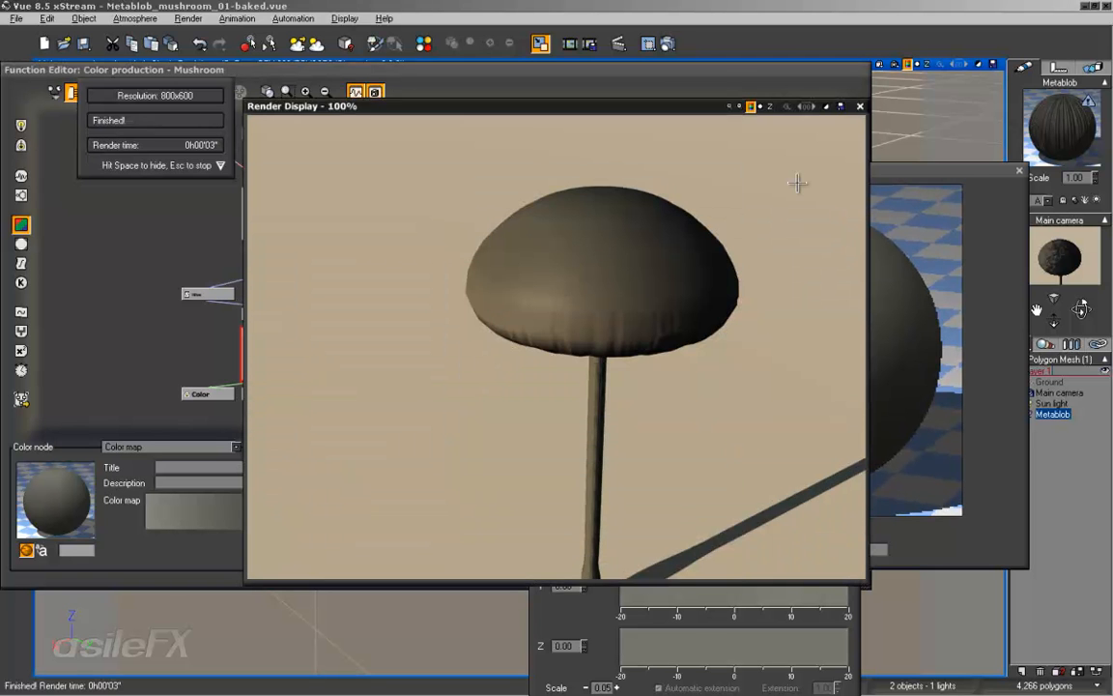
pyautogui.click(858, 107)
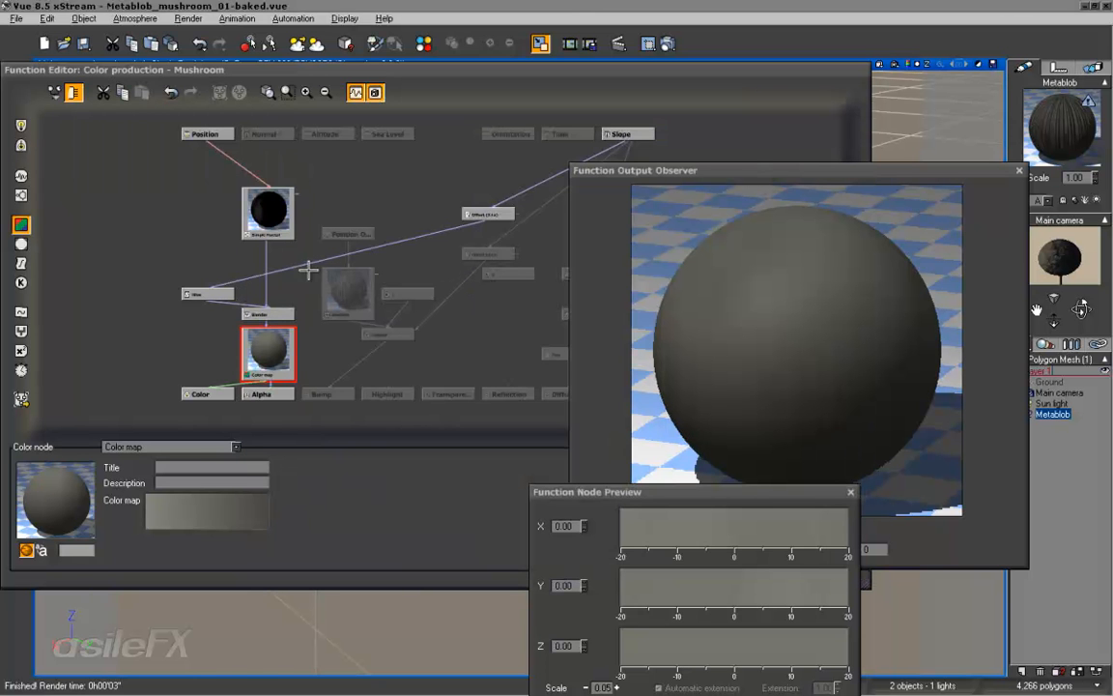
# Lower the Offset node feeding the color Filter, clip the Blender's ratio to [0...1], and test-render the mushroom
pyautogui.click(493, 213)
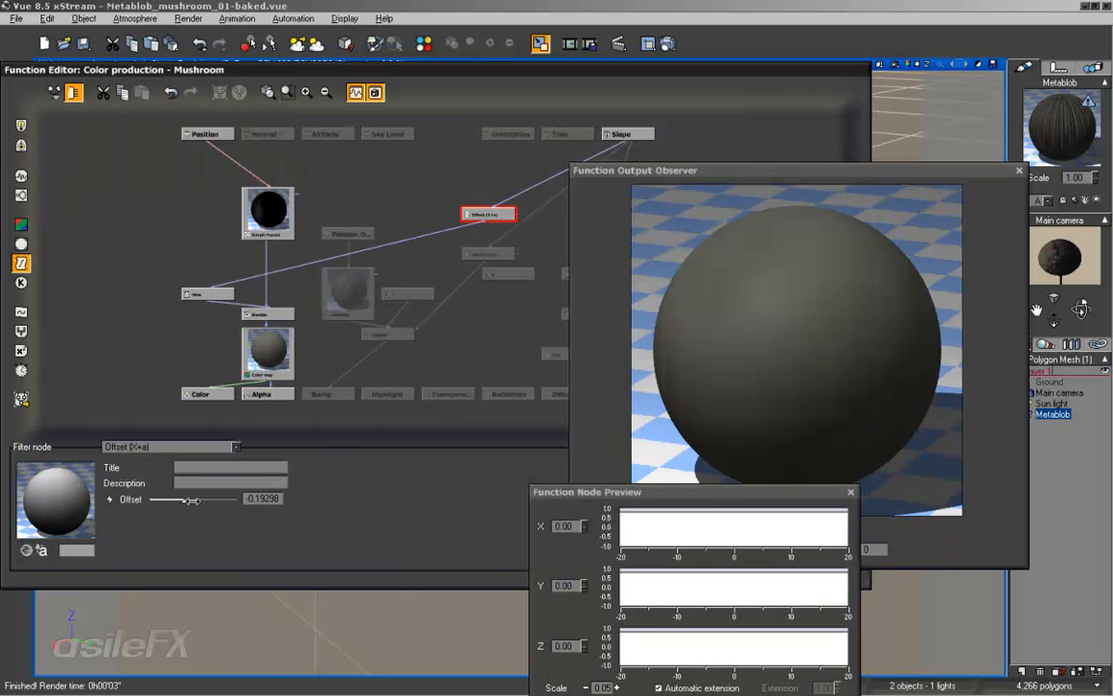
pyautogui.moveTo(183, 499); pyautogui.dragTo(172, 499)
pyautogui.click(266, 314)
pyautogui.hotkey('ctrl', 'F9')
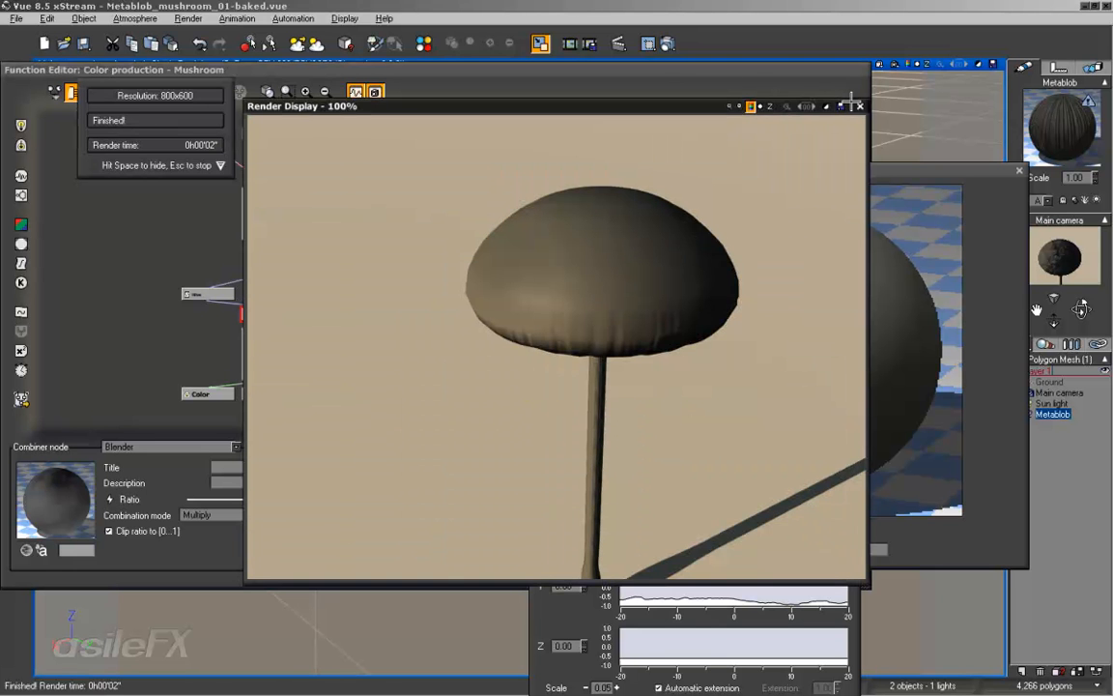
pyautogui.press('space')
# Adjust the Simple Fractal's largest feature and gain for stronger variation, and set the Blender's ratio to about 0.789
pyautogui.click(266, 249)
pyautogui.click(269, 221)
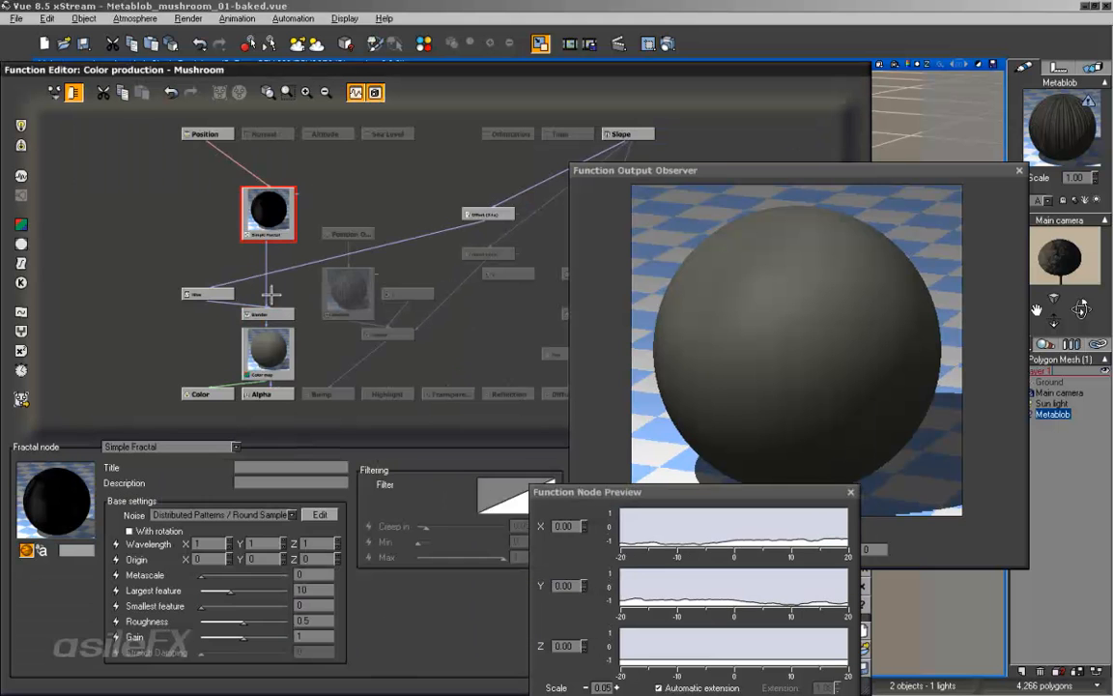
pyautogui.moveTo(250, 586); pyautogui.dragTo(223, 590)
pyautogui.moveTo(243, 636); pyautogui.dragTo(248, 634)
pyautogui.click(267, 314)
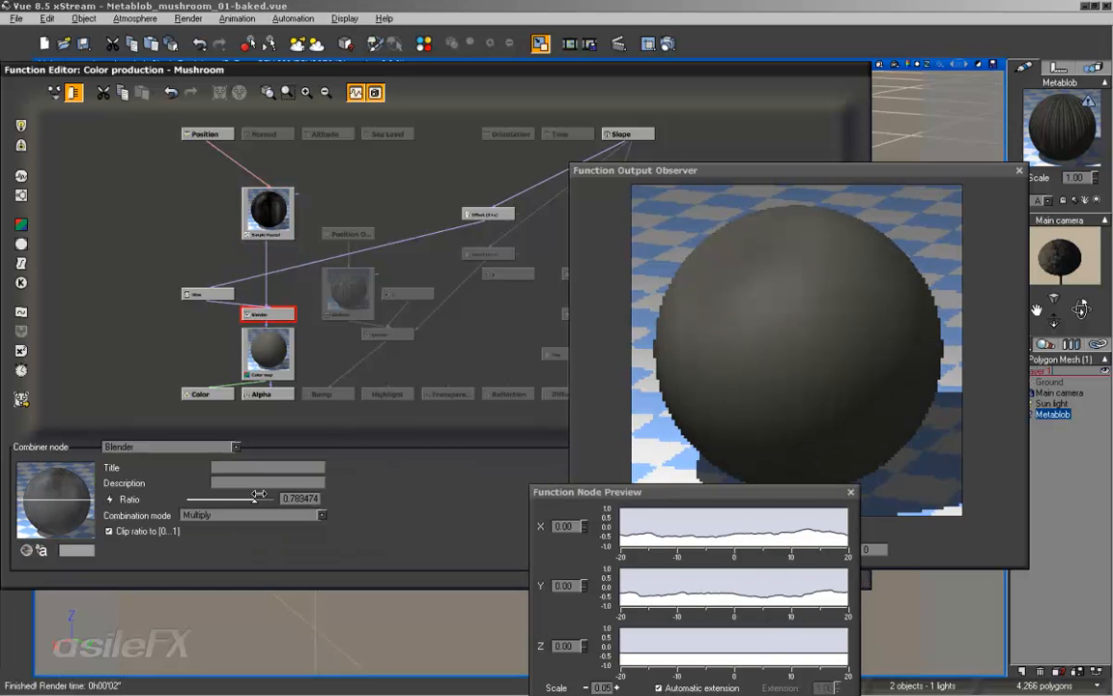
# Reverse the Color map's gradient back to dark-to-light and test-render the mushroom
pyautogui.click(267, 355)
pyautogui.rightClick(256, 514)
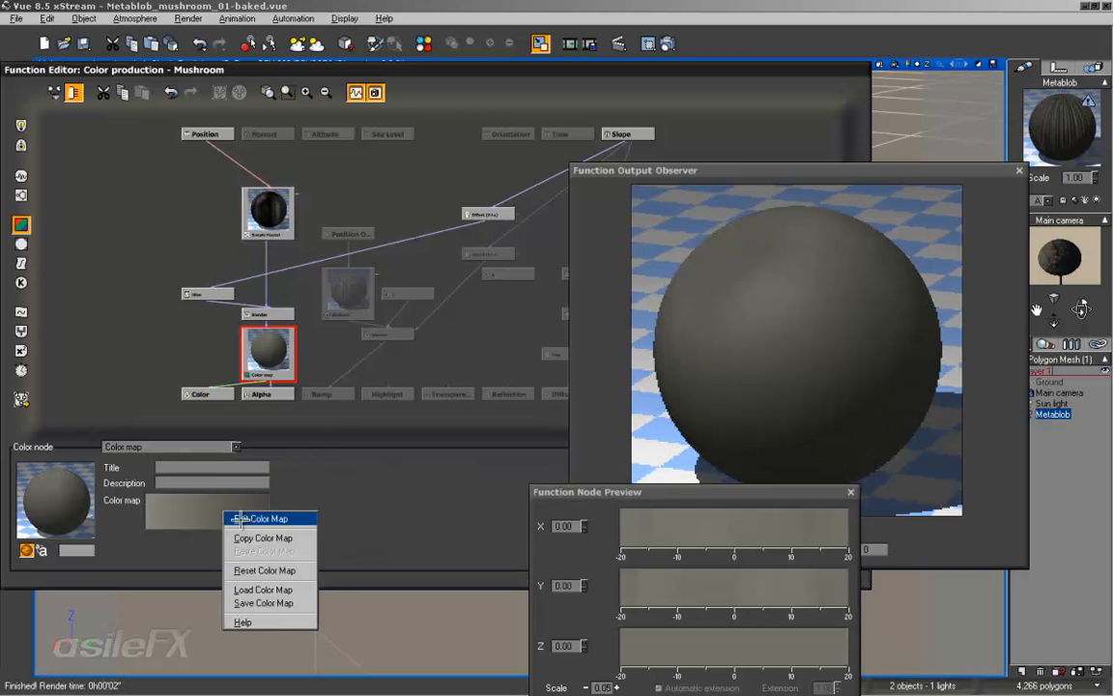
pyautogui.click(275, 522)
pyautogui.click(707, 214)
pyautogui.click(728, 287)
pyautogui.click(798, 9)
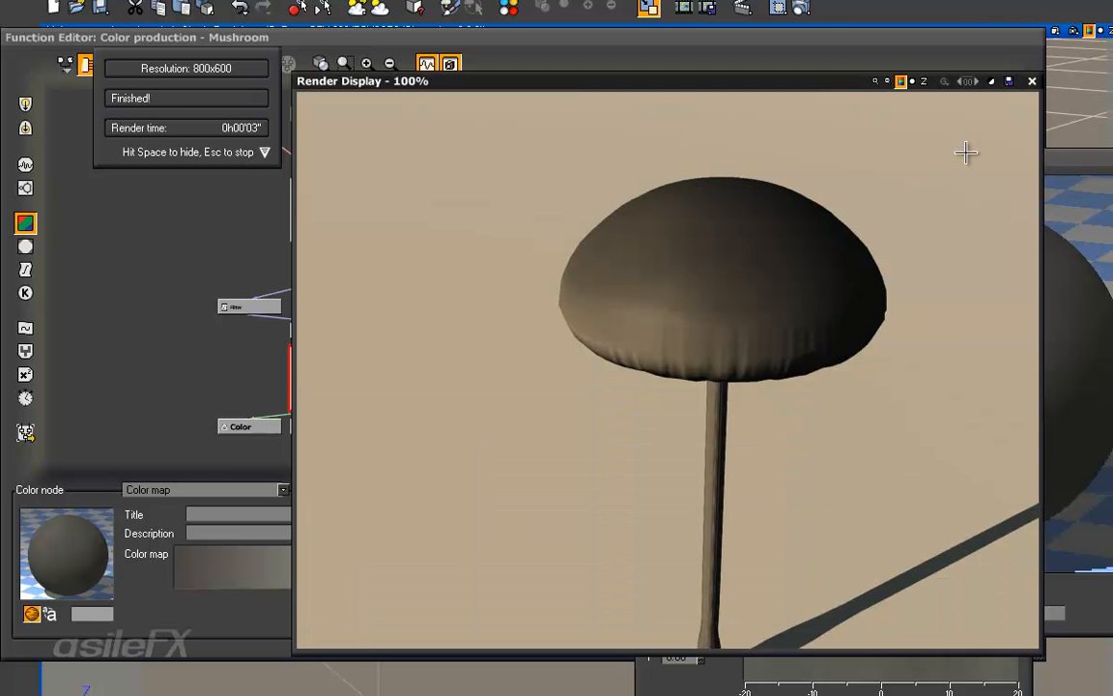
pyautogui.click(1031, 81)
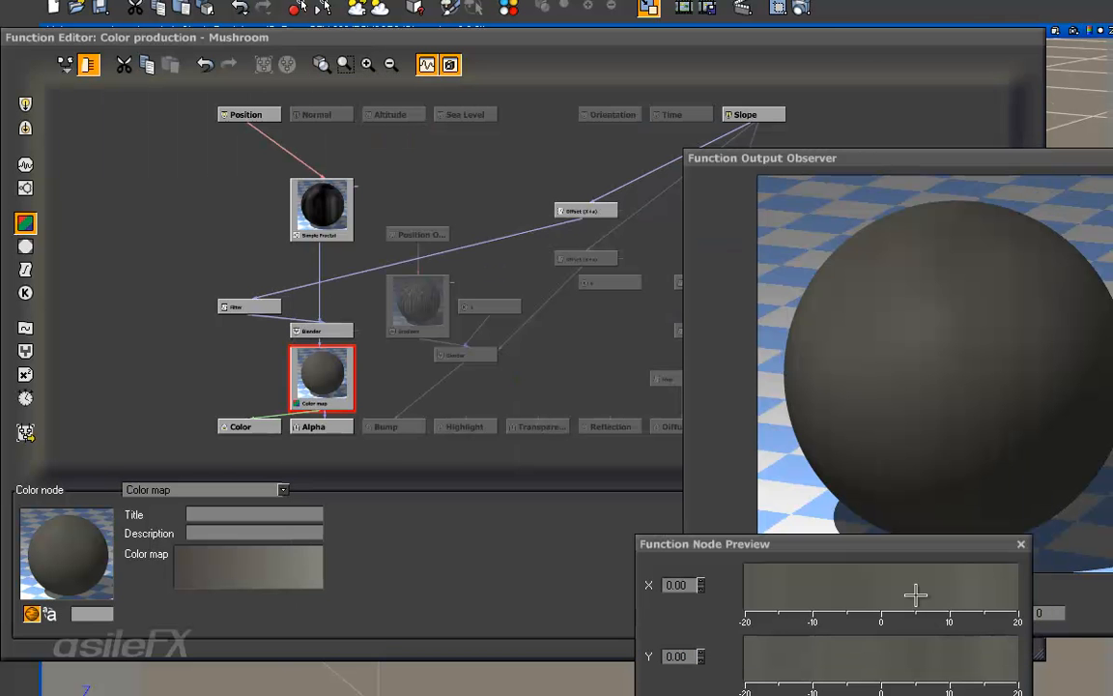
# Accept the color function and the Mushroom material after reviewing its highlight settings
pyautogui.moveTo(708, 547); pyautogui.dragTo(276, 485)
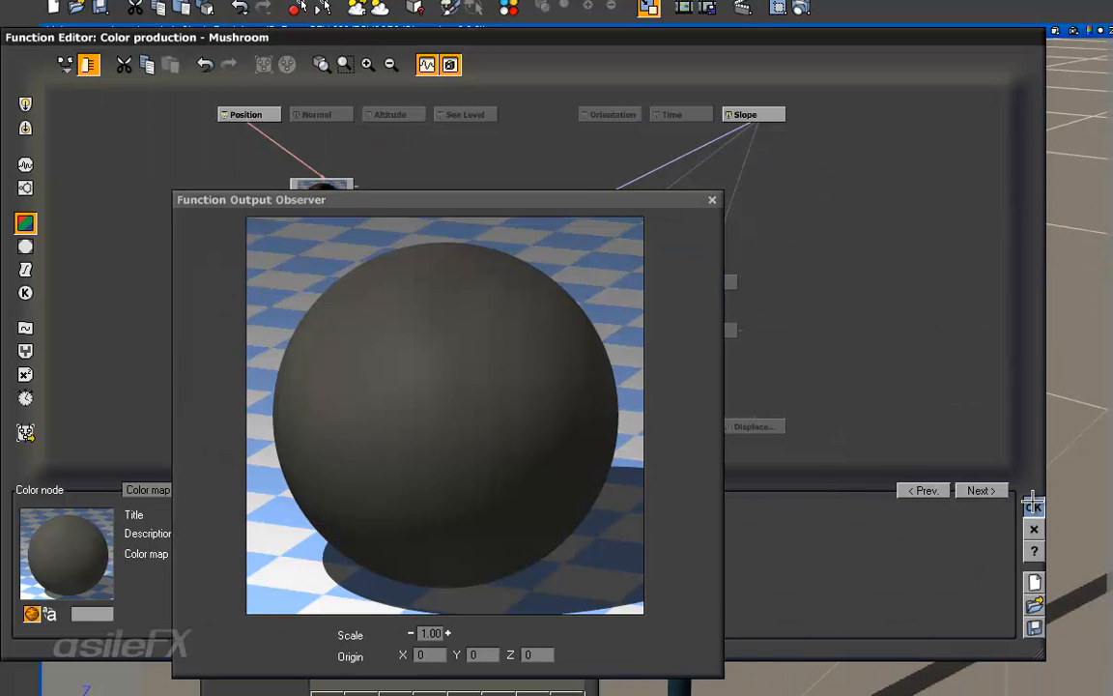
pyautogui.click(1028, 492)
pyautogui.click(596, 415)
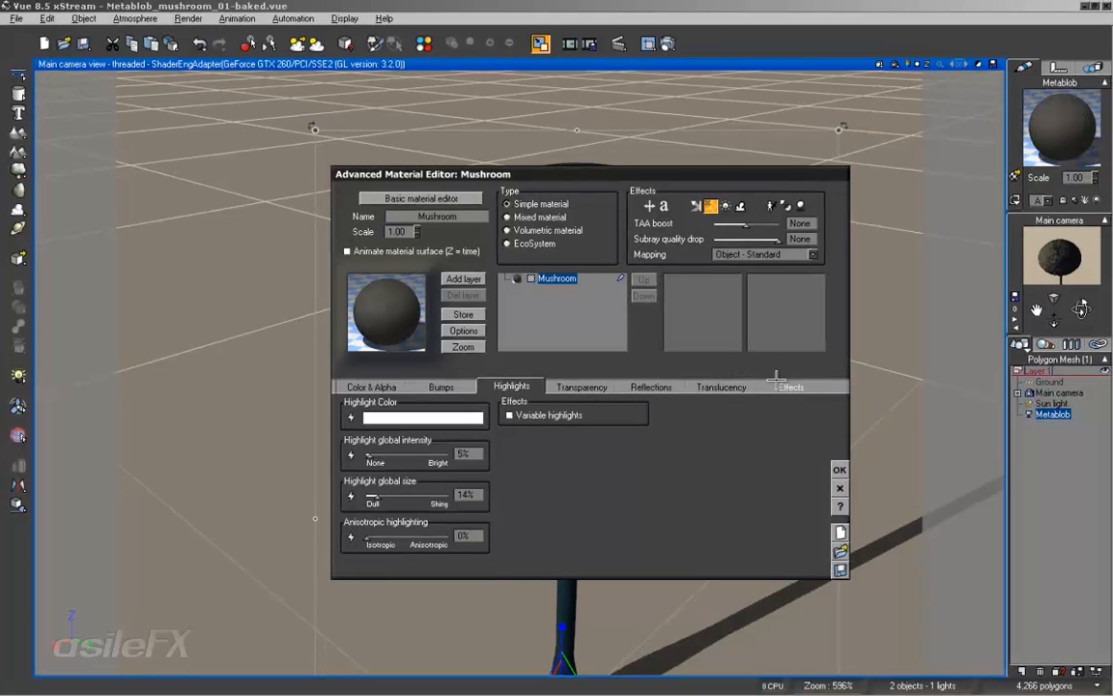
pyautogui.click(949, 417)
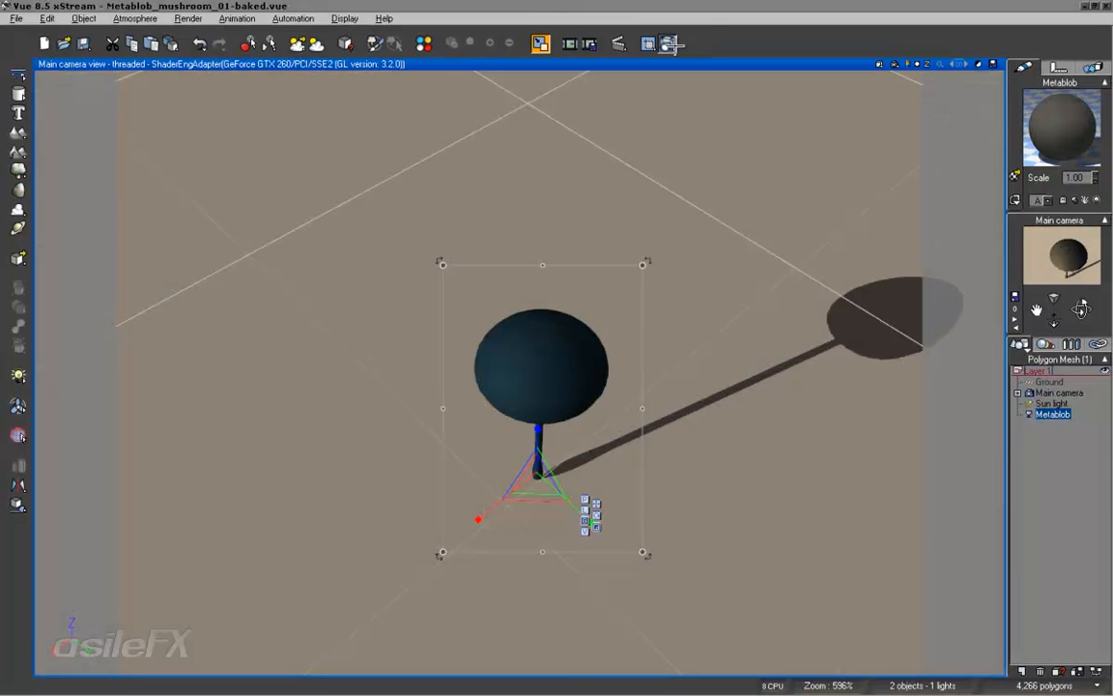
# Test-render the mushroom from above to check the cap
pyautogui.hotkey('ctrl', 'F9')
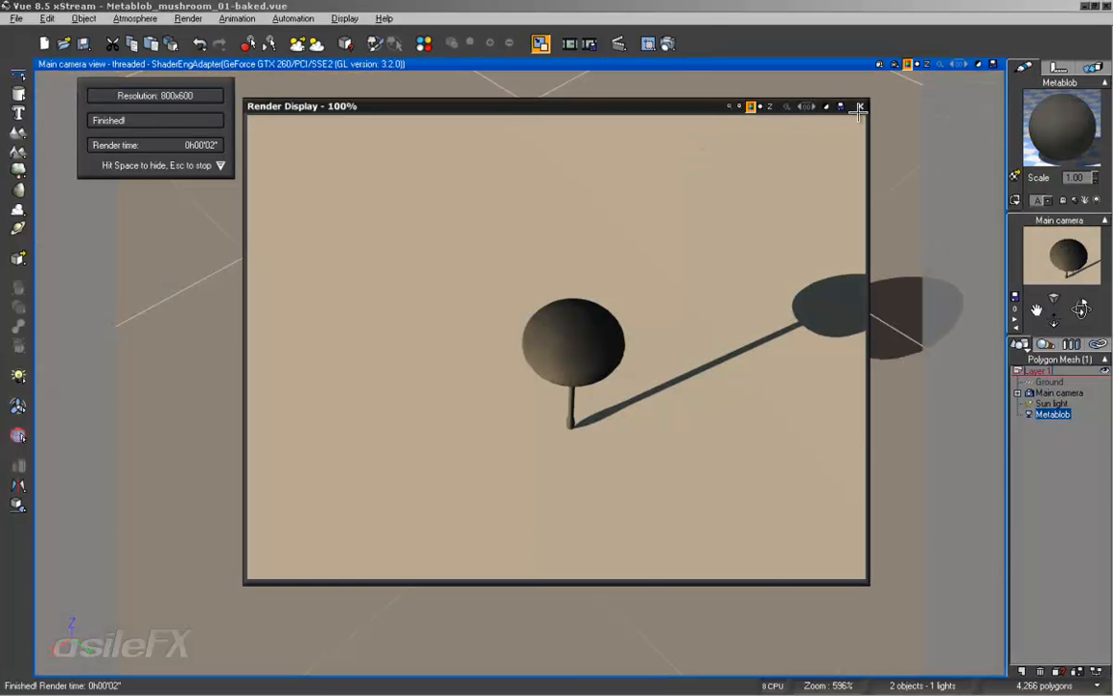
pyautogui.click(859, 105)
pyautogui.moveTo(1081, 310); pyautogui.dragTo(557, 353)
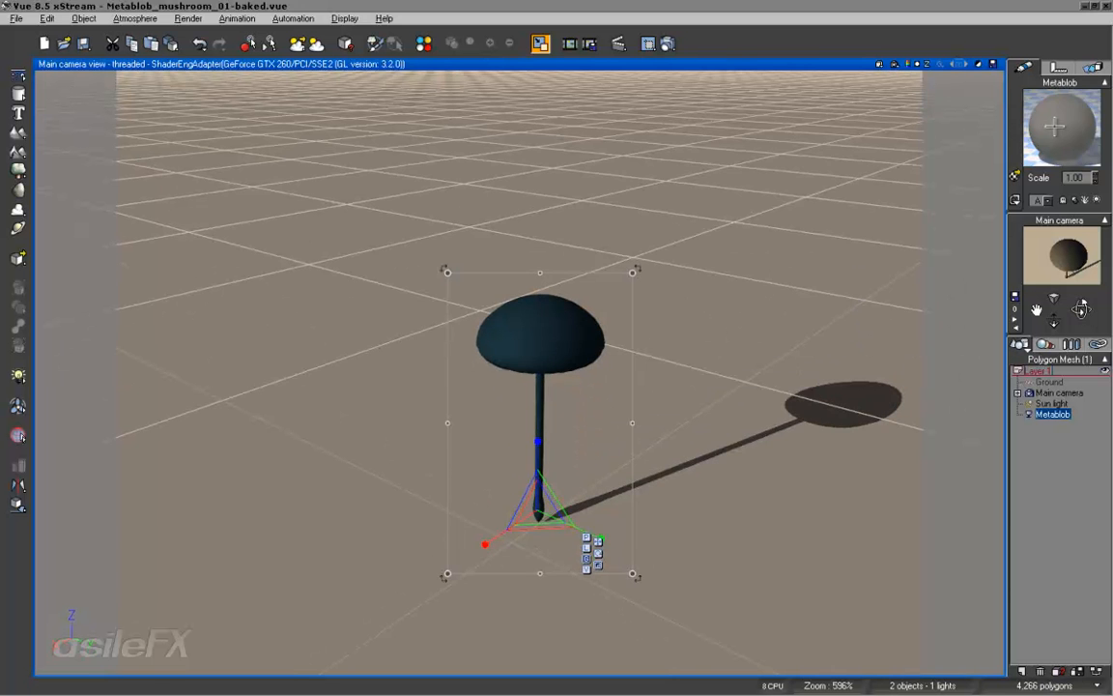
# Reopen the Mushroom material's Color production function and move the output observer clear of the node graph
pyautogui.doubleClick(1048, 152)
pyautogui.click(355, 387)
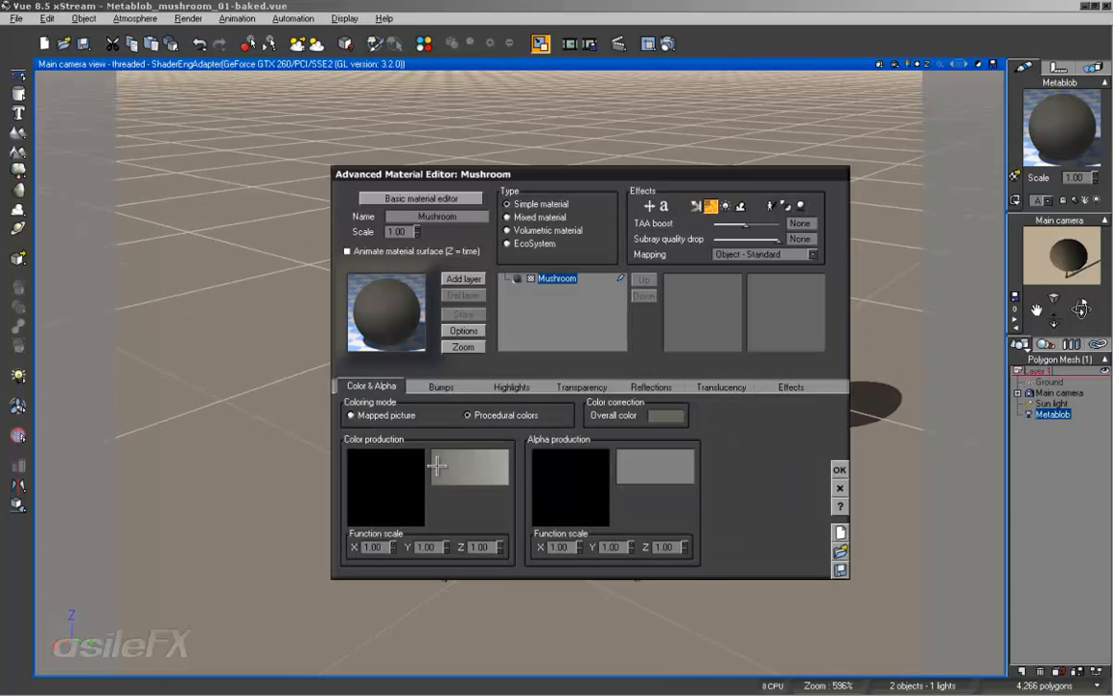
pyautogui.click(387, 488)
pyautogui.moveTo(522, 206); pyautogui.dragTo(952, 219)
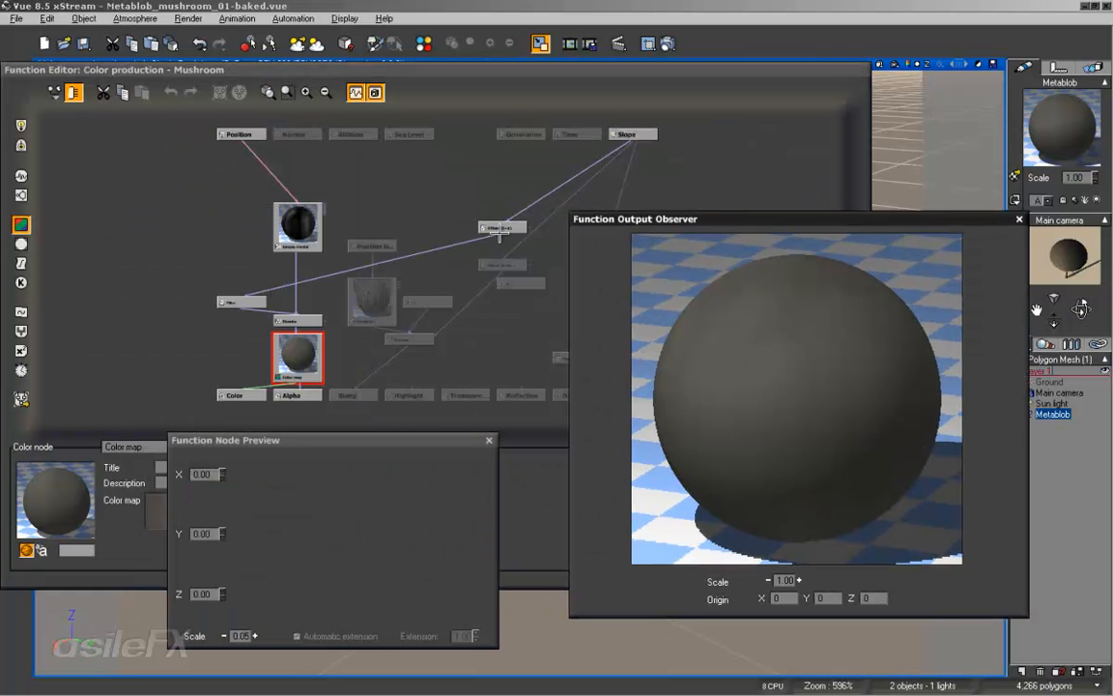
# Set the slope Offset feeding the bump Blender to about -0.018 and test-render the mushroom
pyautogui.moveTo(468, 335); pyautogui.dragTo(392, 345, button='middle')
pyautogui.click(429, 276)
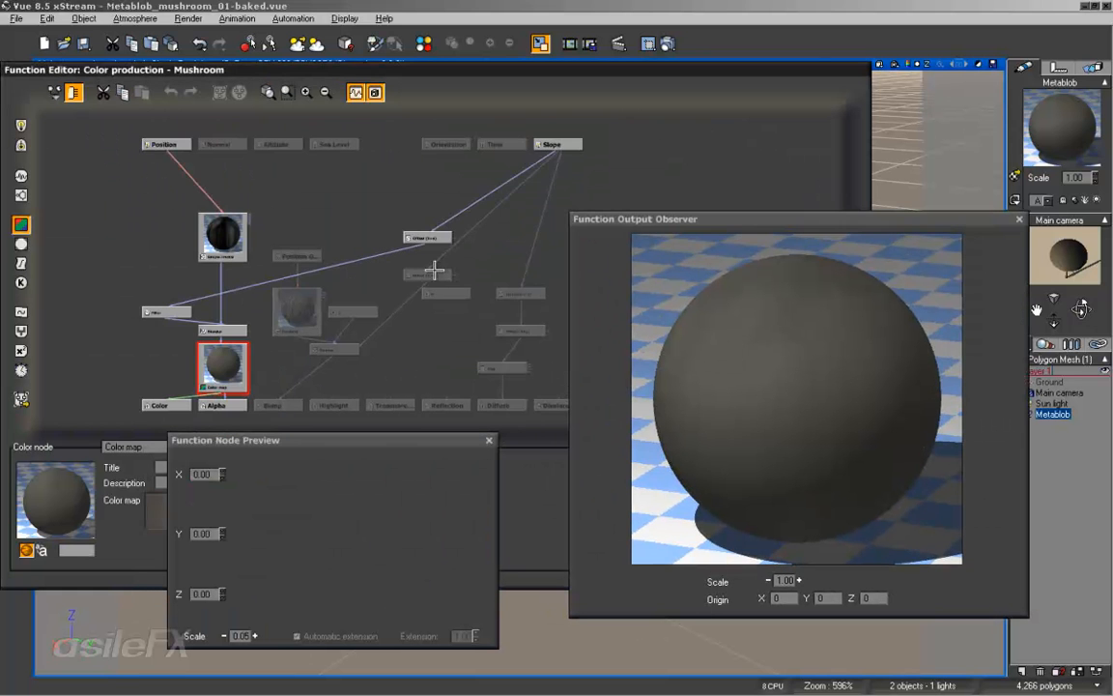
pyautogui.click(431, 275)
pyautogui.moveTo(378, 440); pyautogui.dragTo(542, 439)
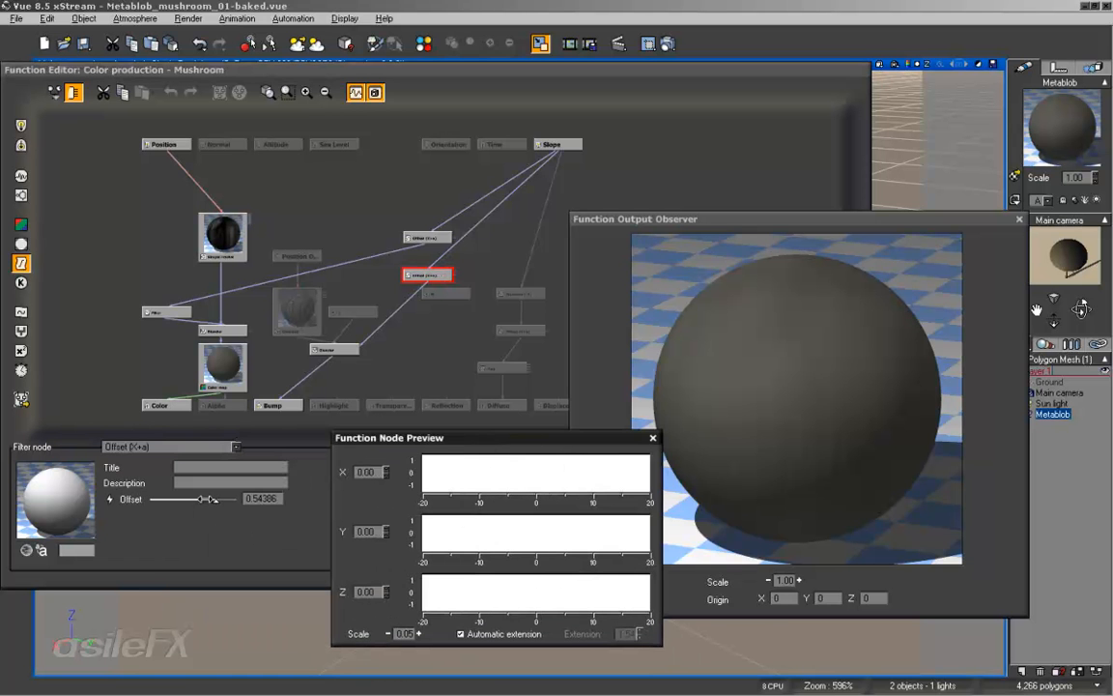
pyautogui.click(201, 497)
pyautogui.moveTo(201, 497); pyautogui.dragTo(192, 498)
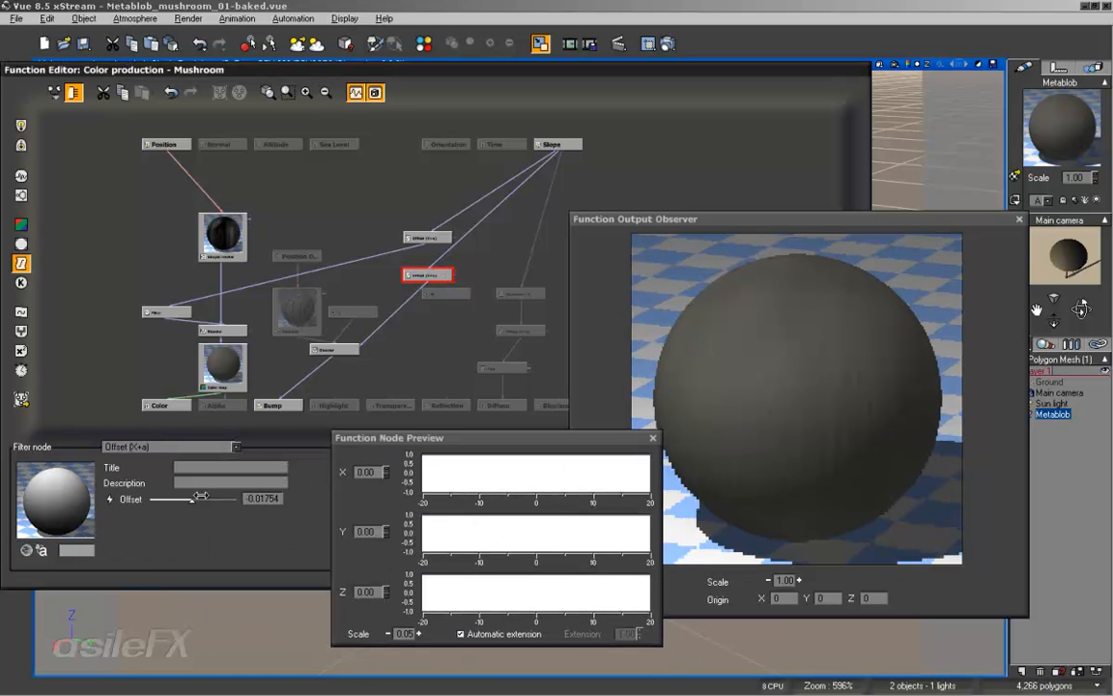
pyautogui.click(583, 43)
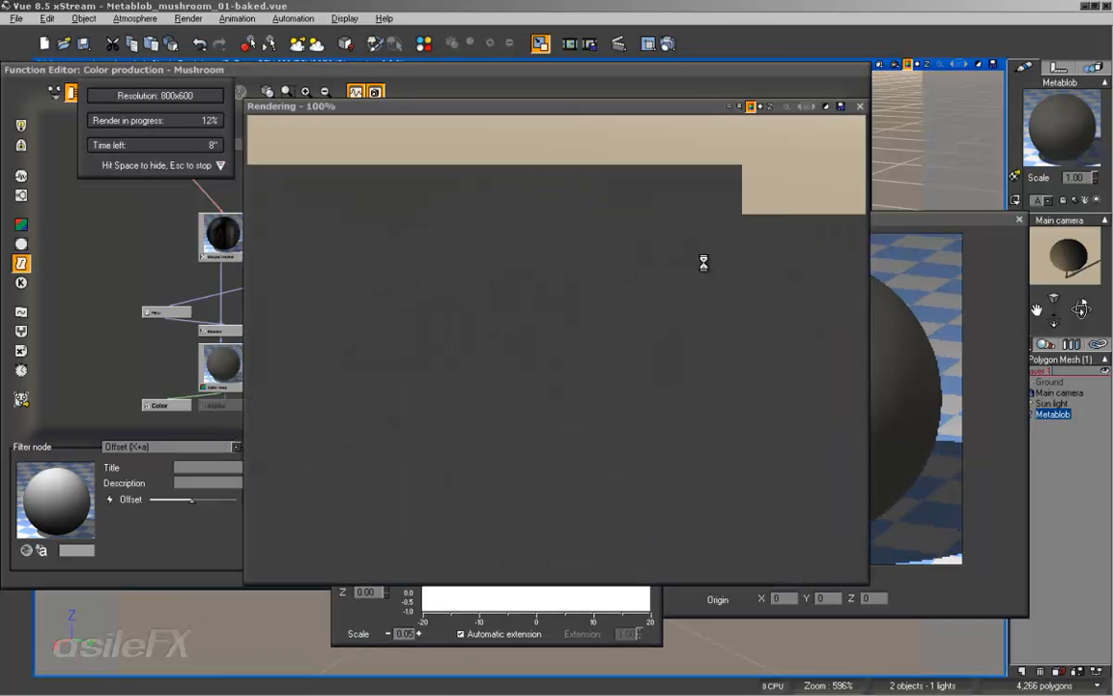
pyautogui.click(858, 107)
# Move the preview windows aside and accept the function edits and the Mushroom material
pyautogui.moveTo(556, 437); pyautogui.dragTo(289, 453)
pyautogui.moveTo(784, 223); pyautogui.dragTo(294, 246)
pyautogui.click(861, 460)
pyautogui.click(840, 468)
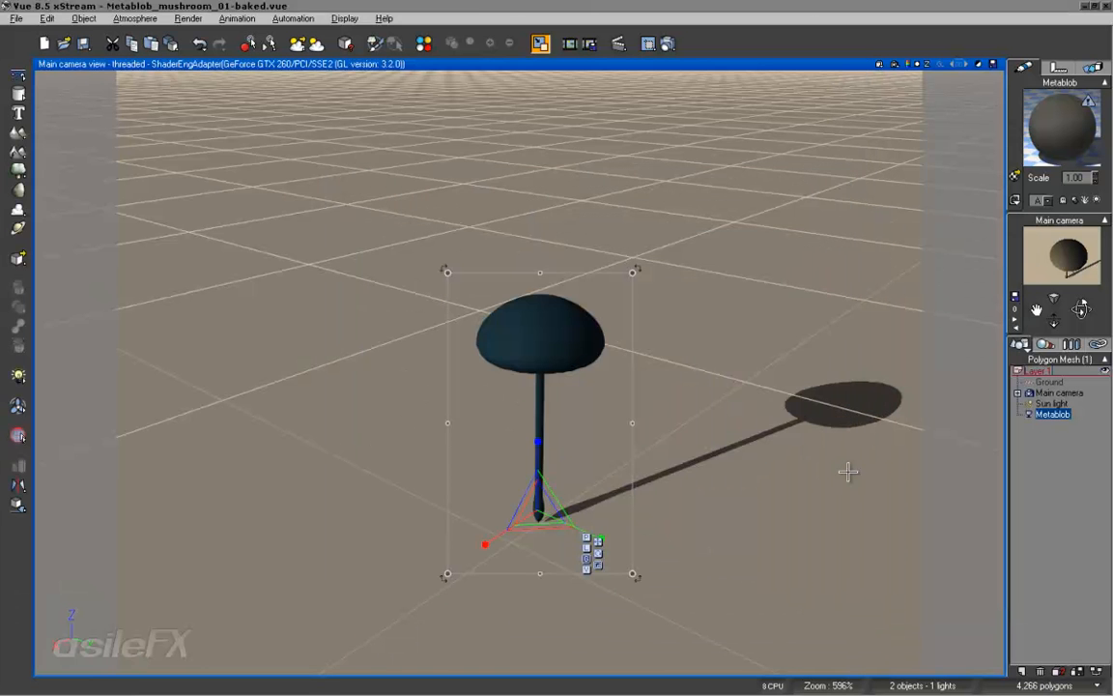
# Start saving the Metablob mushroom as a Vue object in the Mushroom Models folder with the file name Mushroom_blob_01
pyautogui.click(1029, 434)
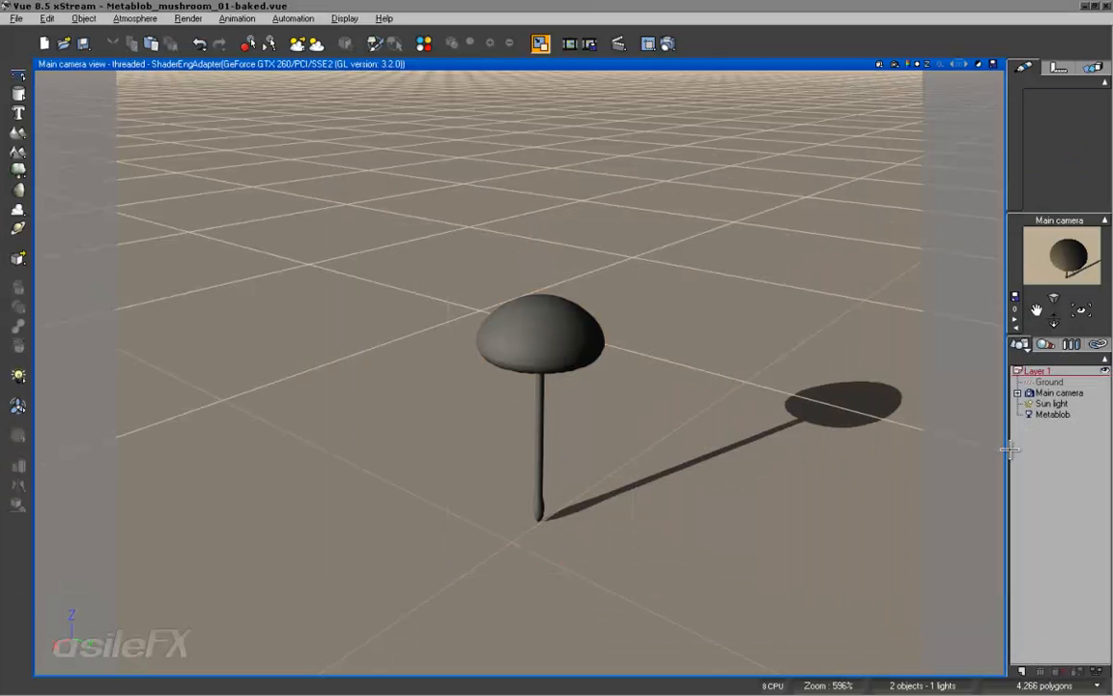
pyautogui.click(1053, 415)
pyautogui.moveTo(1082, 309); pyautogui.dragTo(1061, 320)
pyautogui.rightClick(562, 347)
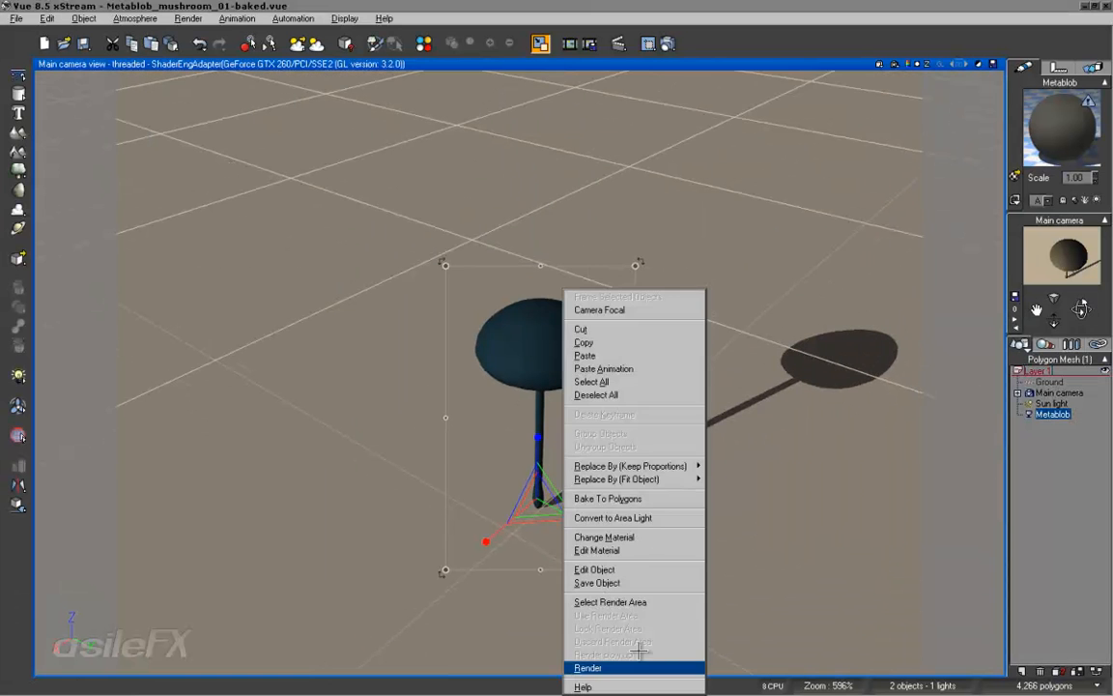
pyautogui.click(638, 580)
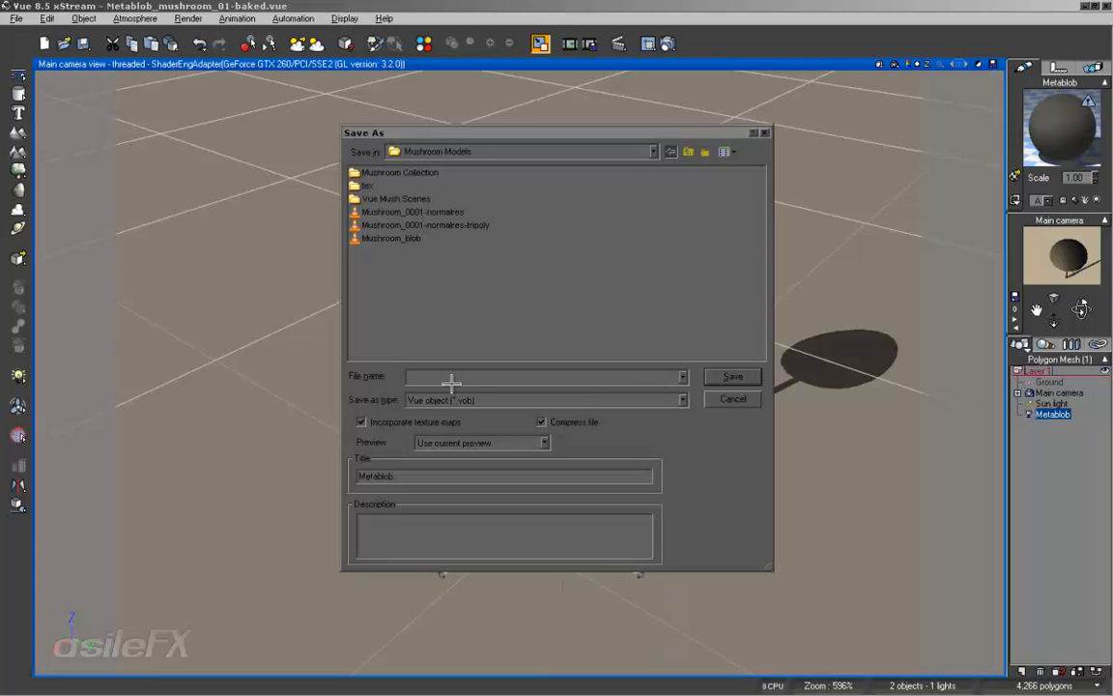
pyautogui.click(388, 239)
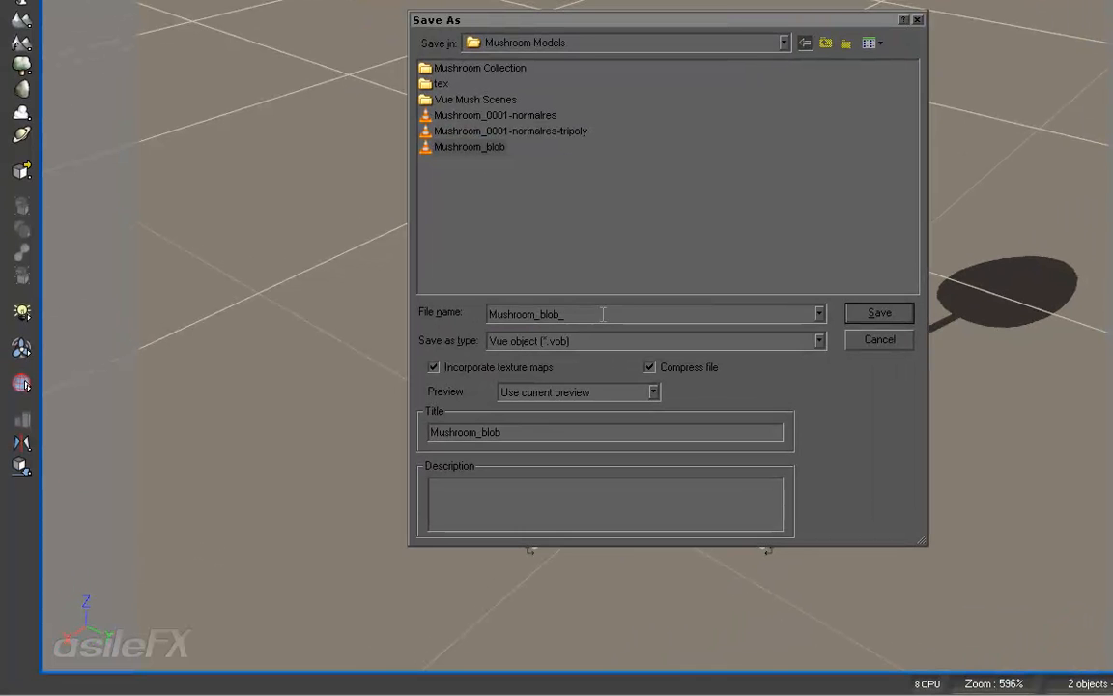
# Copy the file name Mushroom_blob_01 into the object title, save the object, and accept its preview picture after rotating it
pyautogui.moveTo(455, 311); pyautogui.dragTo(359, 319)
pyautogui.hotkey('ctrl', 'c')
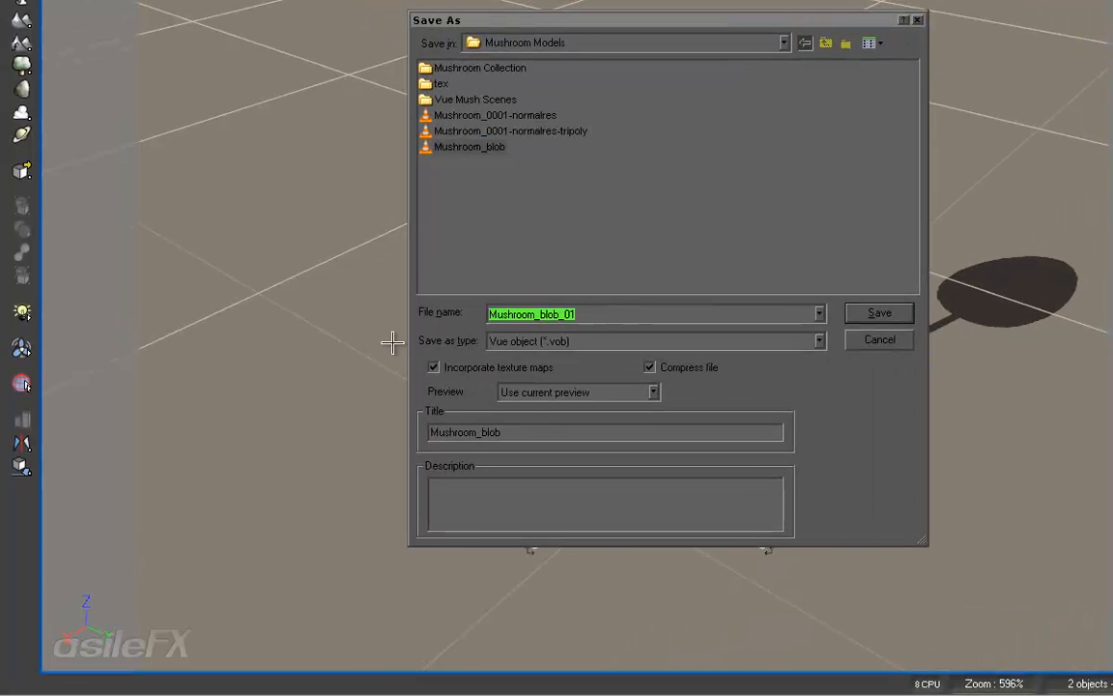
pyautogui.moveTo(520, 429); pyautogui.dragTo(367, 429)
pyautogui.hotkey('ctrl', 'v')
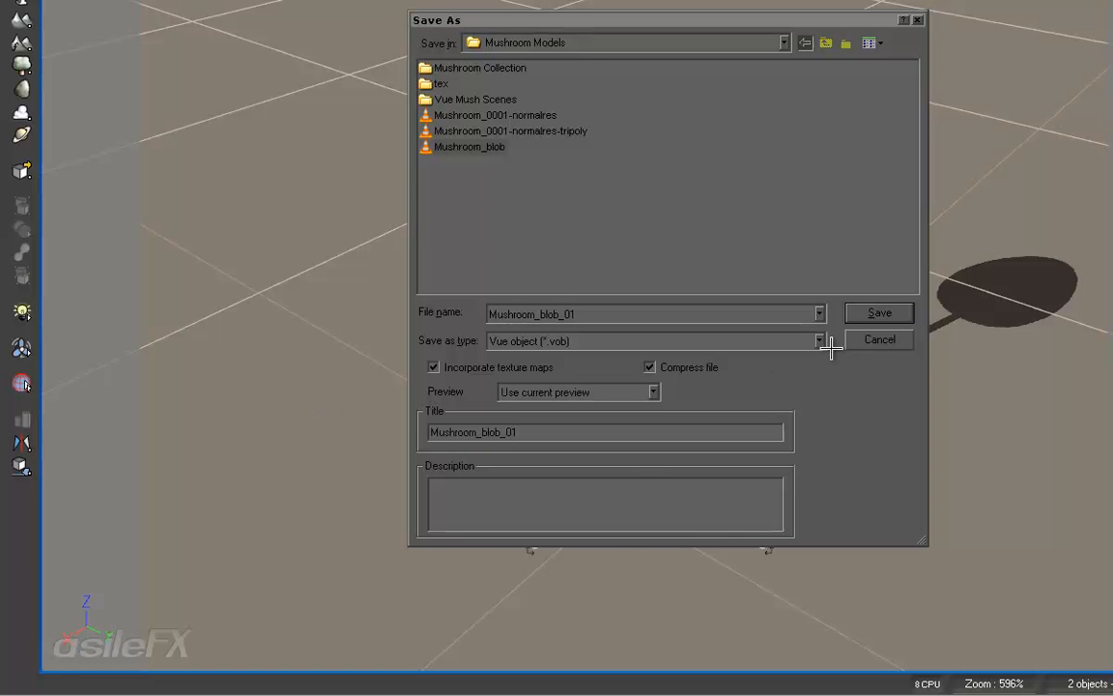
pyautogui.click(872, 311)
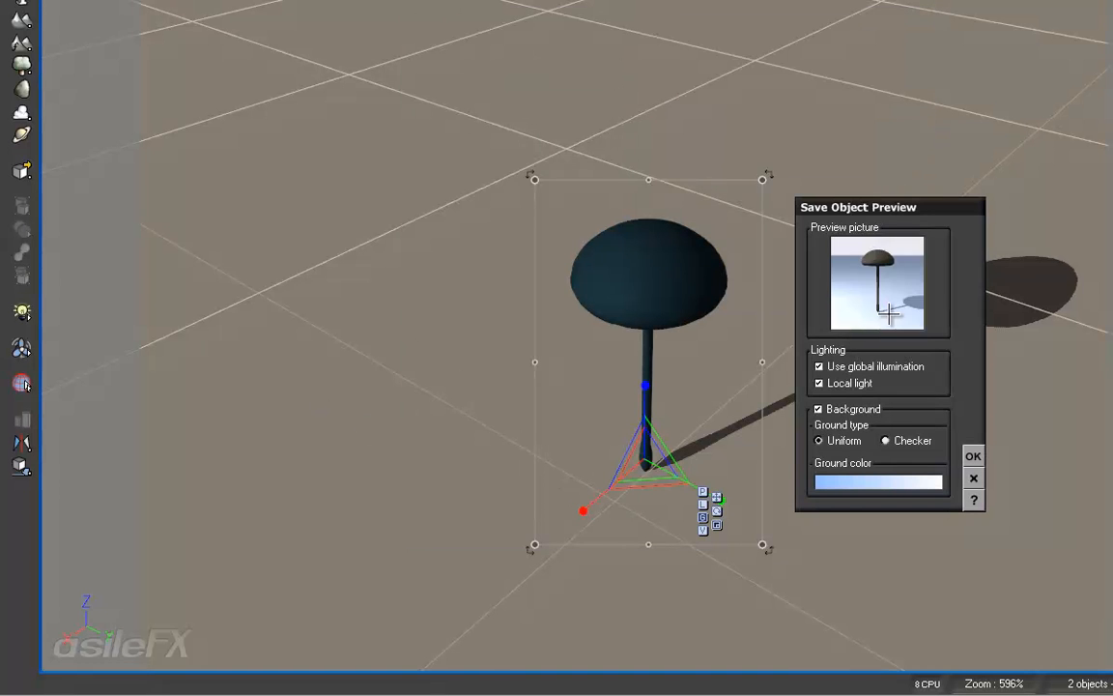
pyautogui.moveTo(889, 305)
pyautogui.mouseDown()
pyautogui.moveTo(900, 281)
pyautogui.moveTo(910, 316)
pyautogui.moveTo(909, 301)
pyautogui.mouseUp()
pyautogui.click(967, 456)
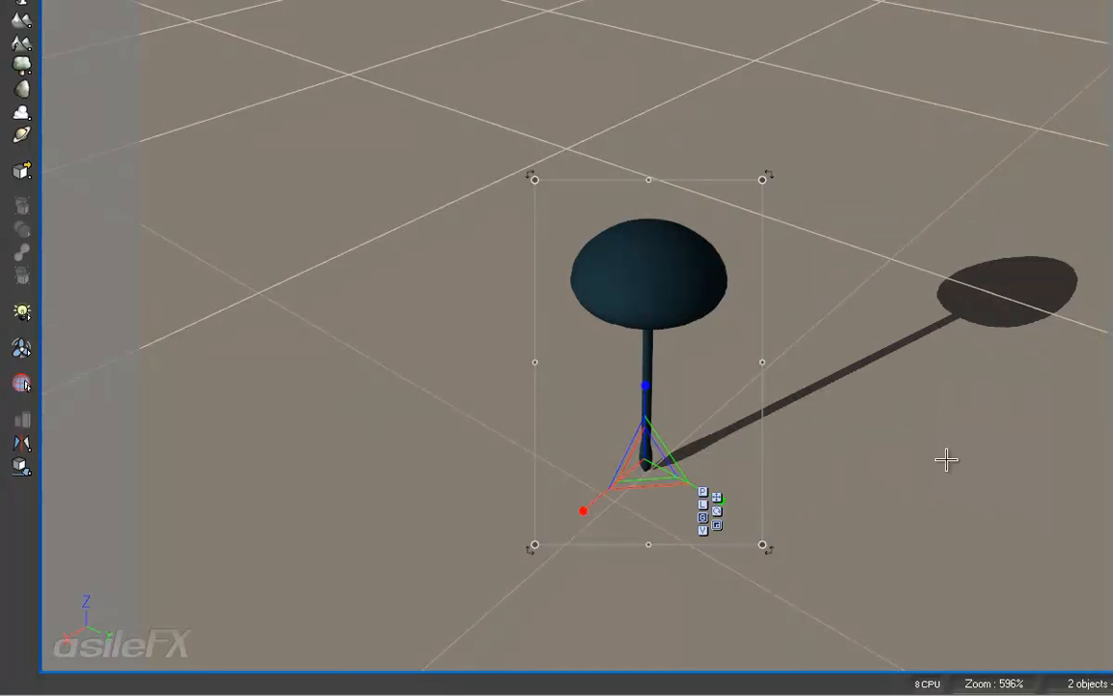
# Add a terrain and scale it up until it fills the camera view around the mushroom
pyautogui.click(22, 20)
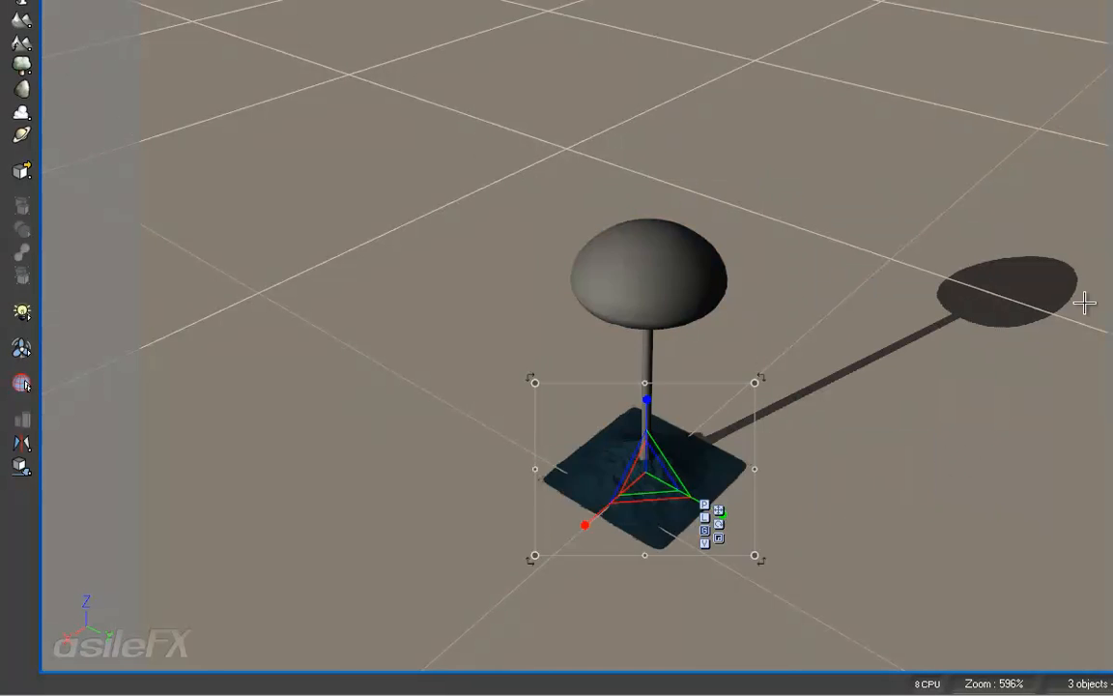
pyautogui.moveTo(755, 384); pyautogui.dragTo(1112, 20)
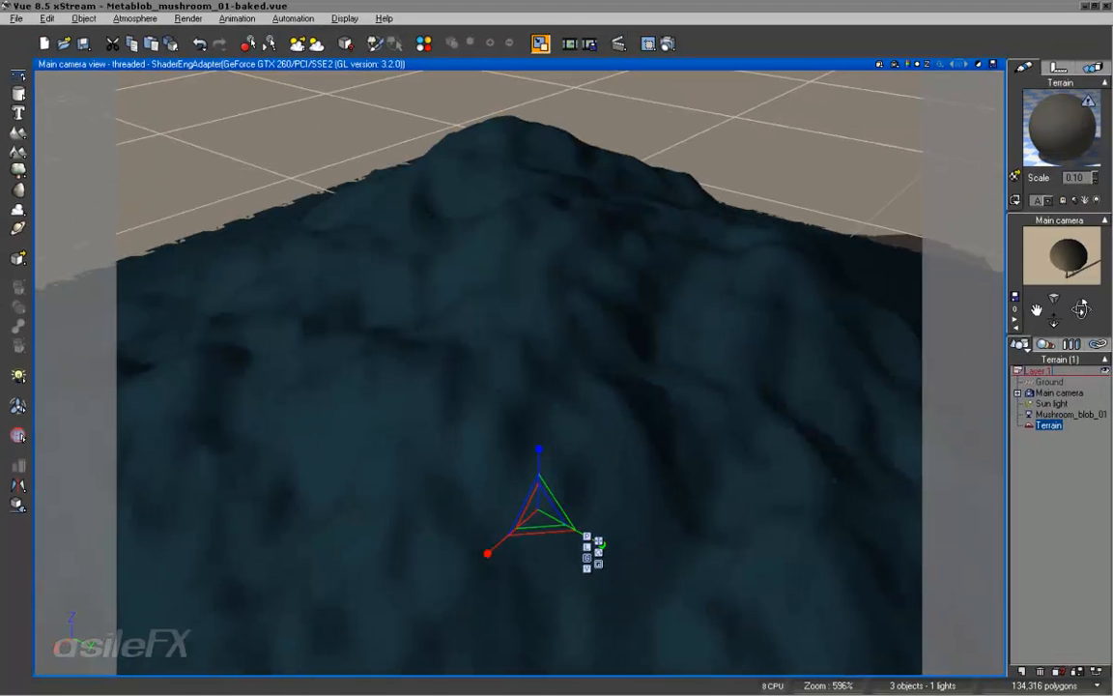
pyautogui.moveTo(1078, 309); pyautogui.dragTo(915, 396)
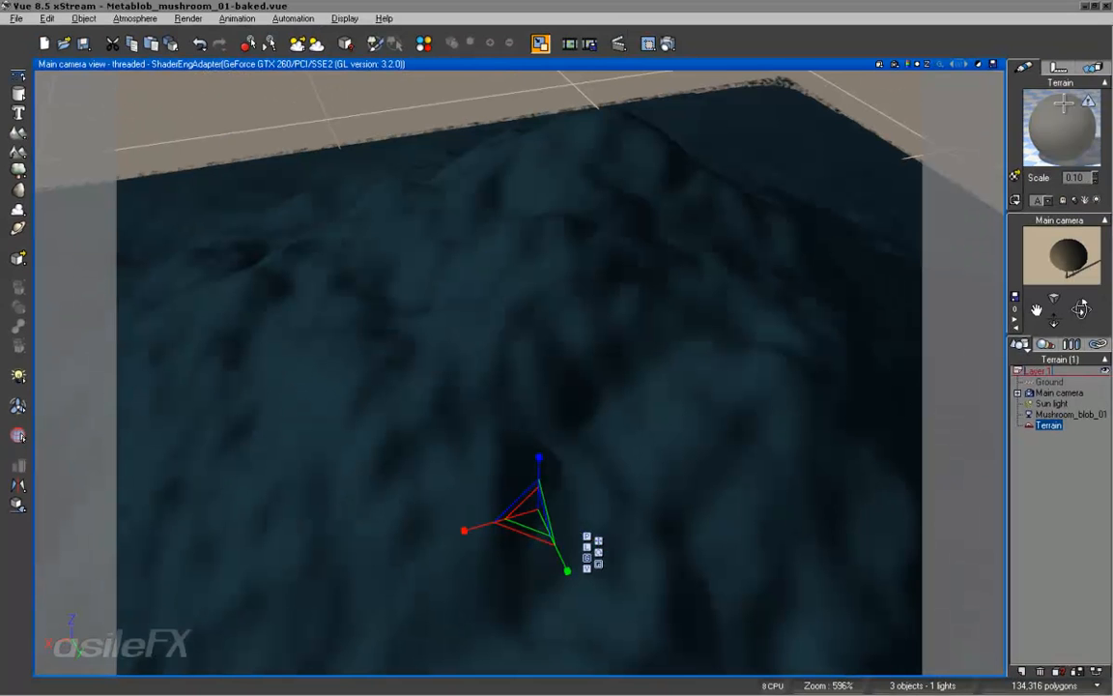
# Assign the Dirt_007 material to the terrain and set its scale to 0.1
pyautogui.click(1014, 177)
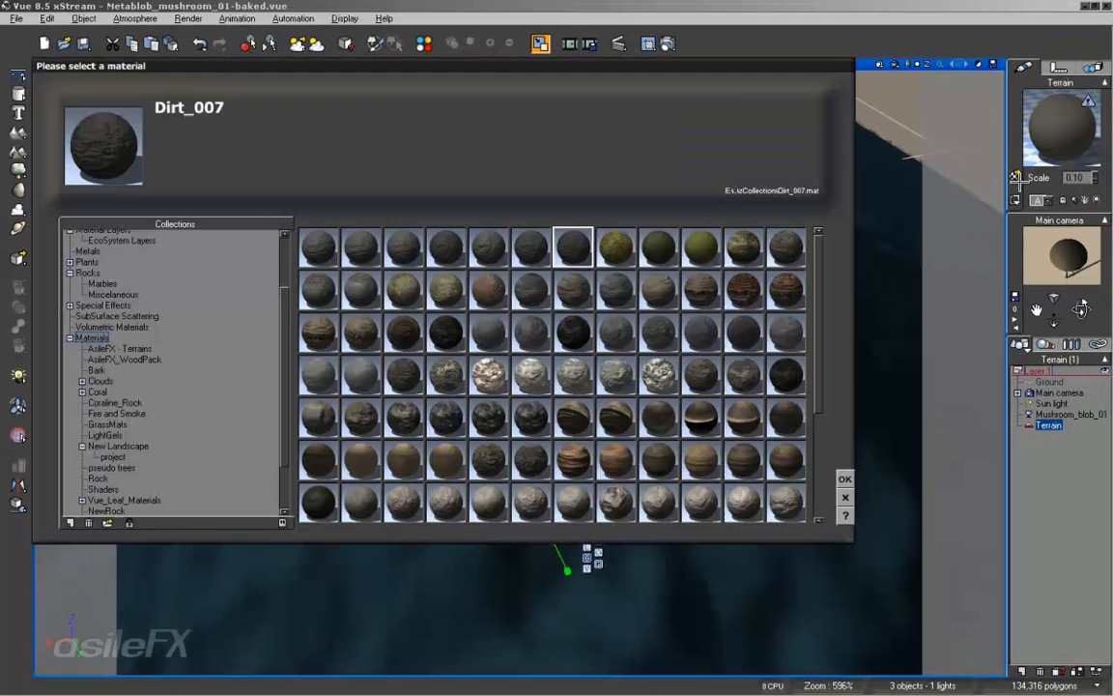
pyautogui.doubleClick(581, 255)
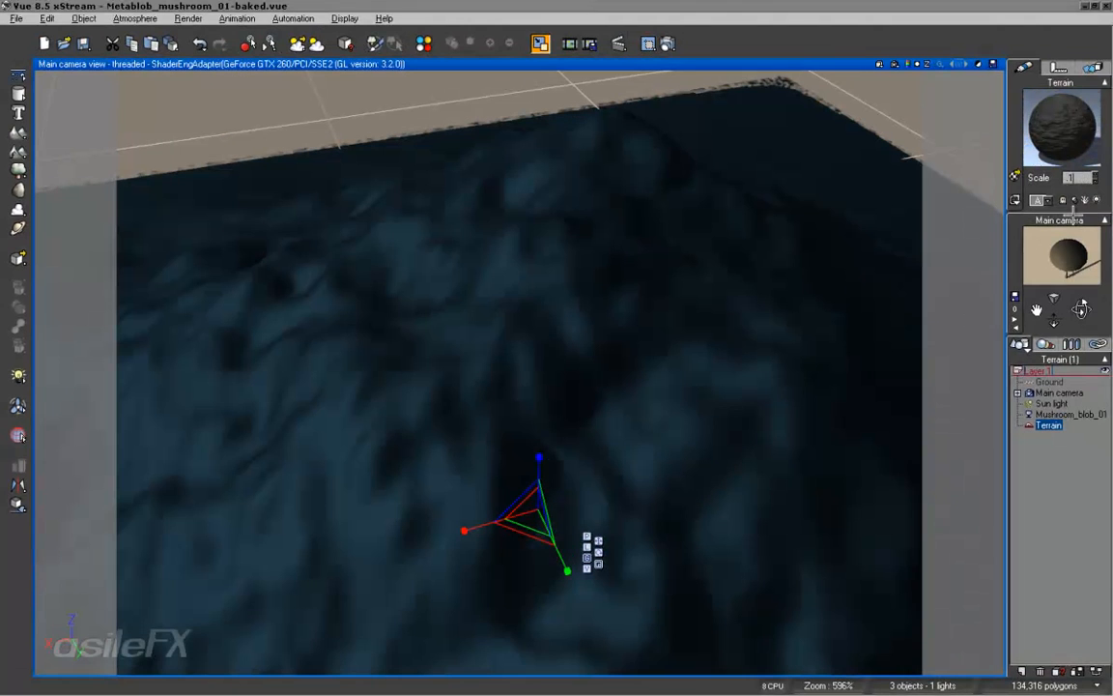
pyautogui.click(1064, 270)
pyautogui.moveTo(1080, 308); pyautogui.dragTo(1082, 308)
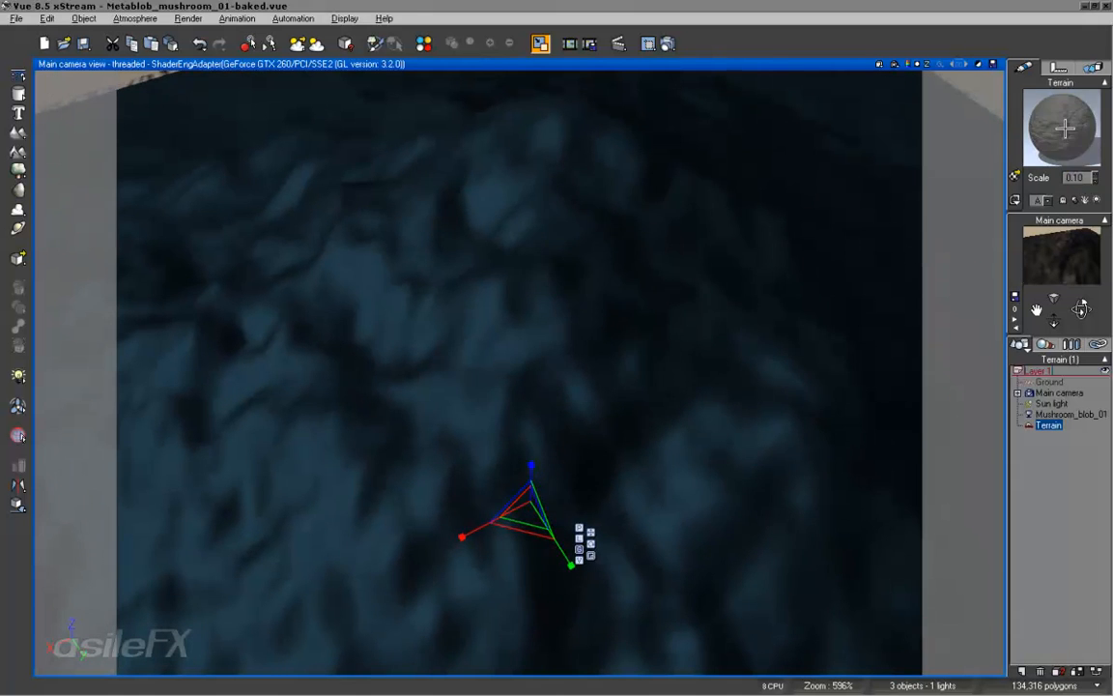
# Open the terrain's Dirt_007 material, change its type to EcoSystem, and show its general population settings
pyautogui.doubleClick(1064, 127)
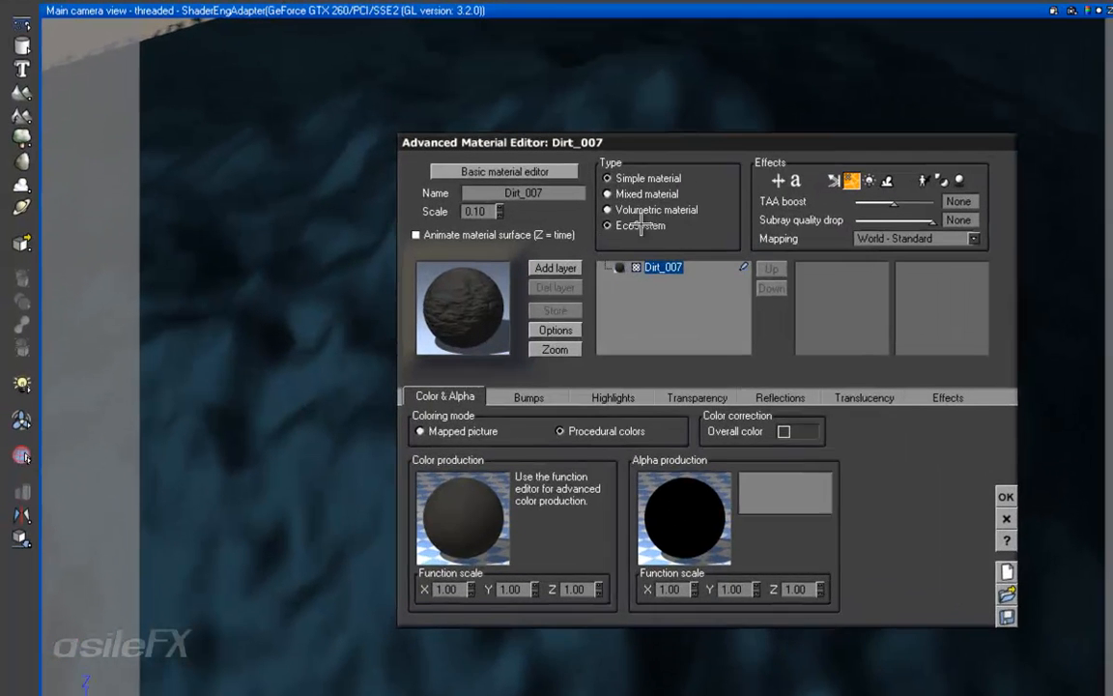
pyautogui.click(507, 243)
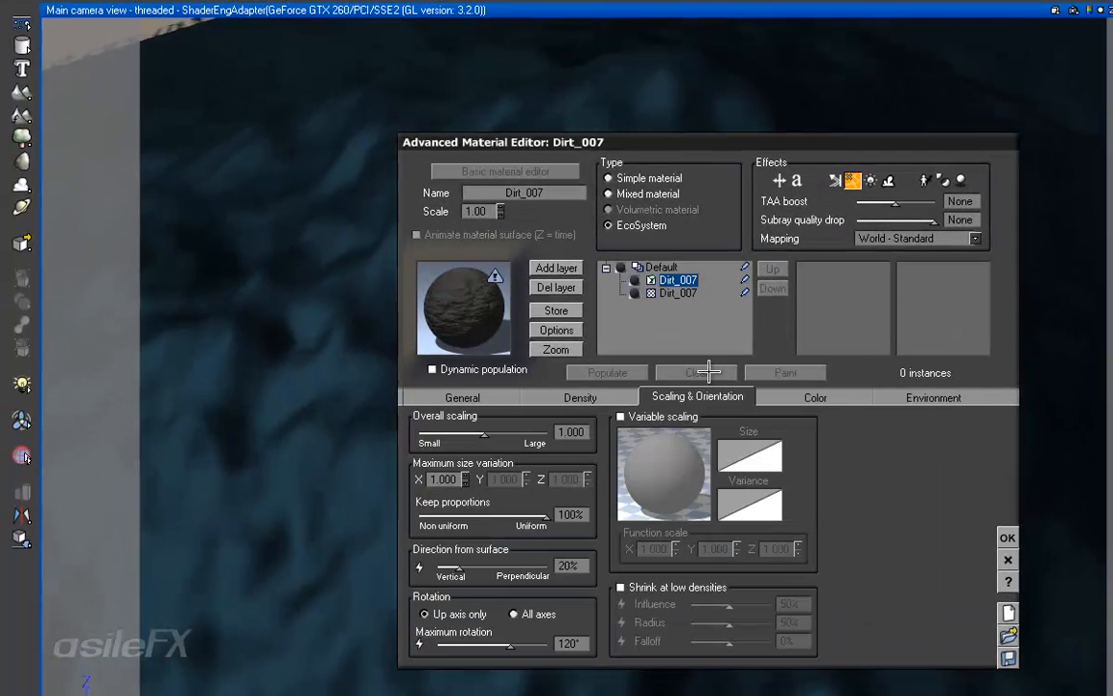
pyautogui.click(462, 397)
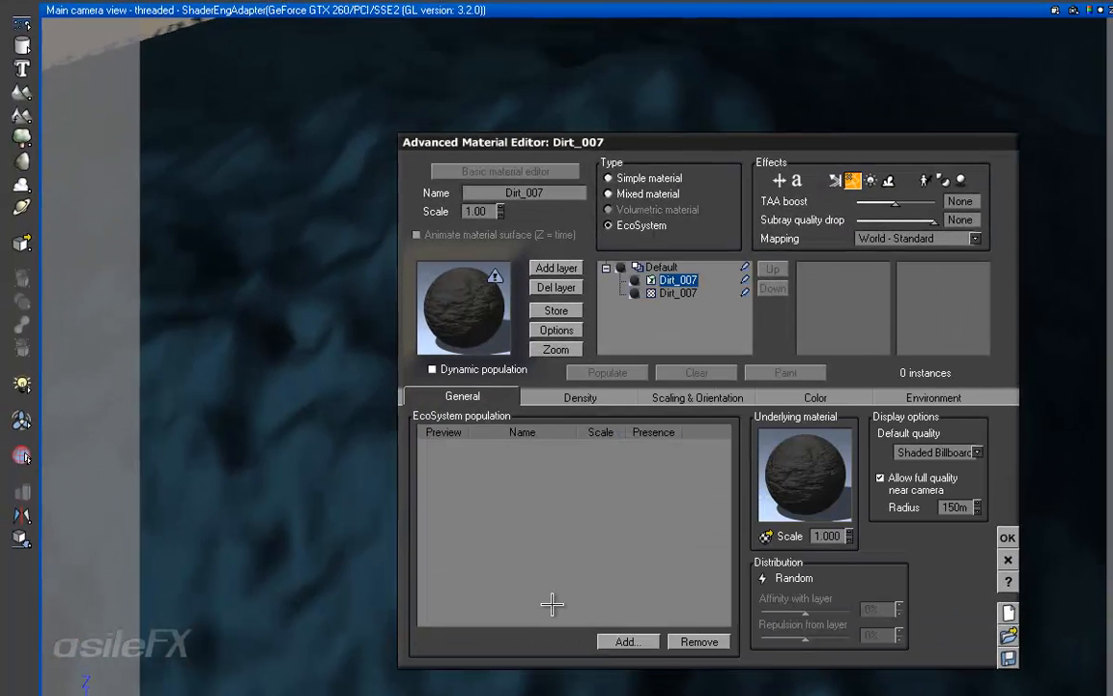
# Add the Mushroom_blob_01 object from the Mushroom Models collection to the EcoSystem population
pyautogui.click(629, 640)
pyautogui.click(650, 680)
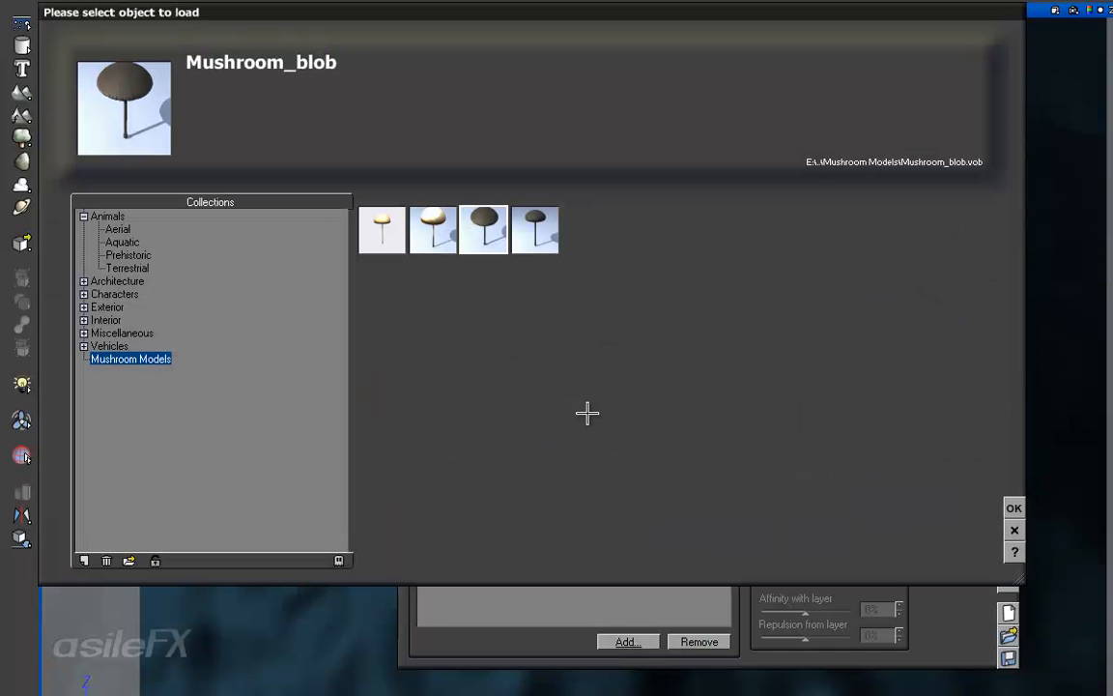
pyautogui.click(537, 232)
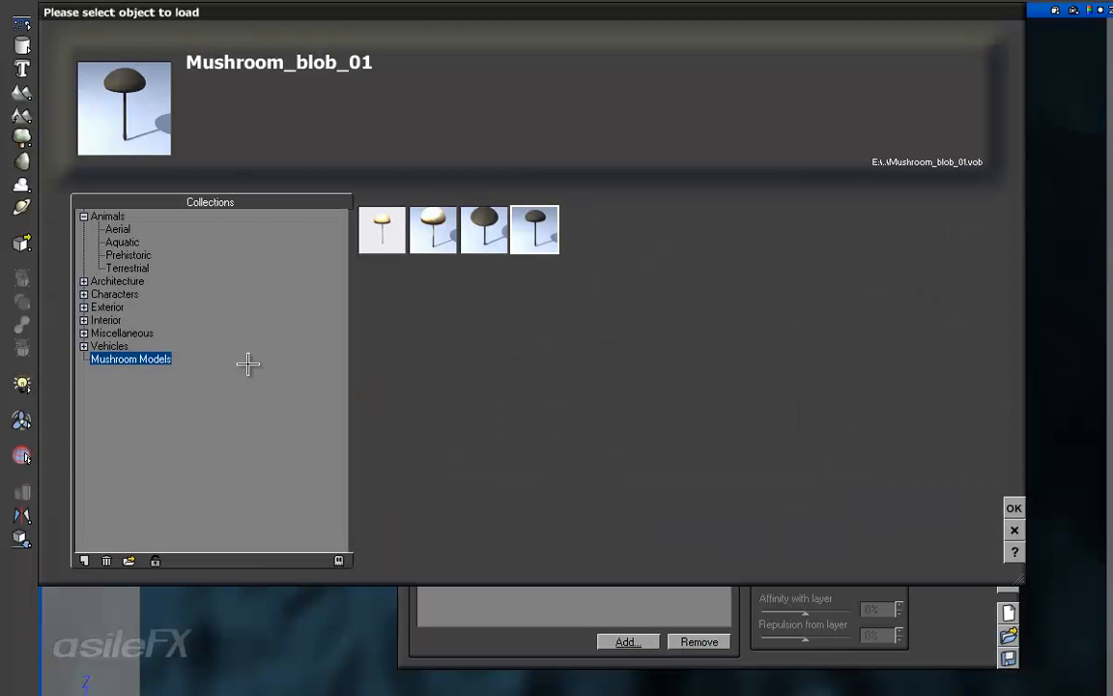
pyautogui.click(83, 560)
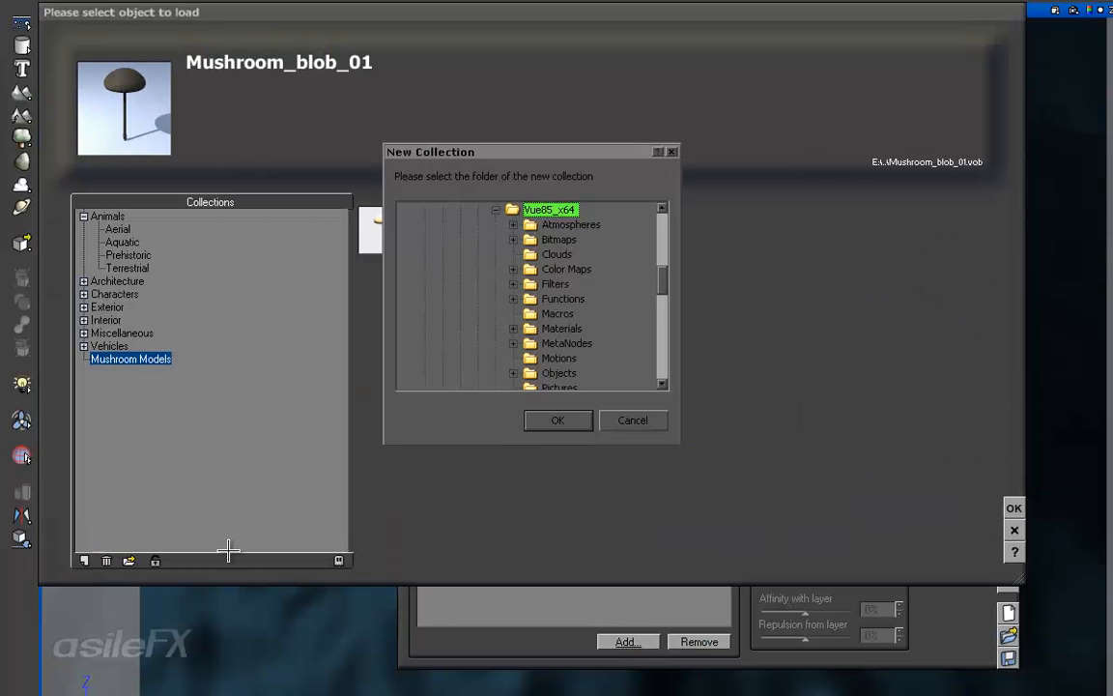
pyautogui.click(651, 423)
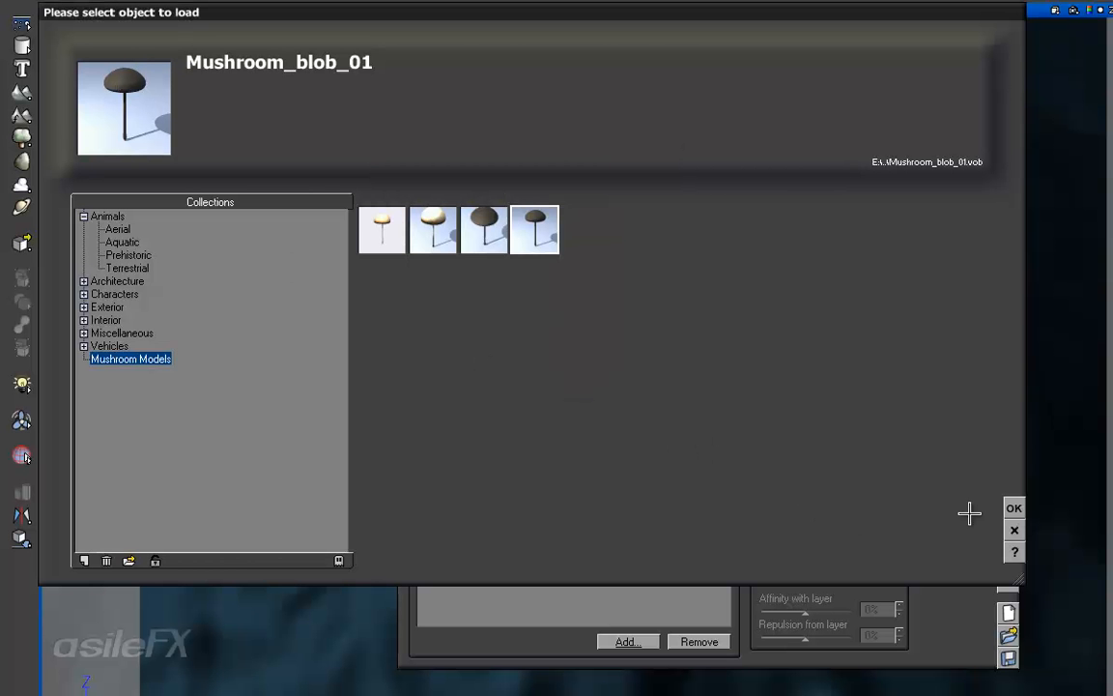
pyautogui.click(1014, 508)
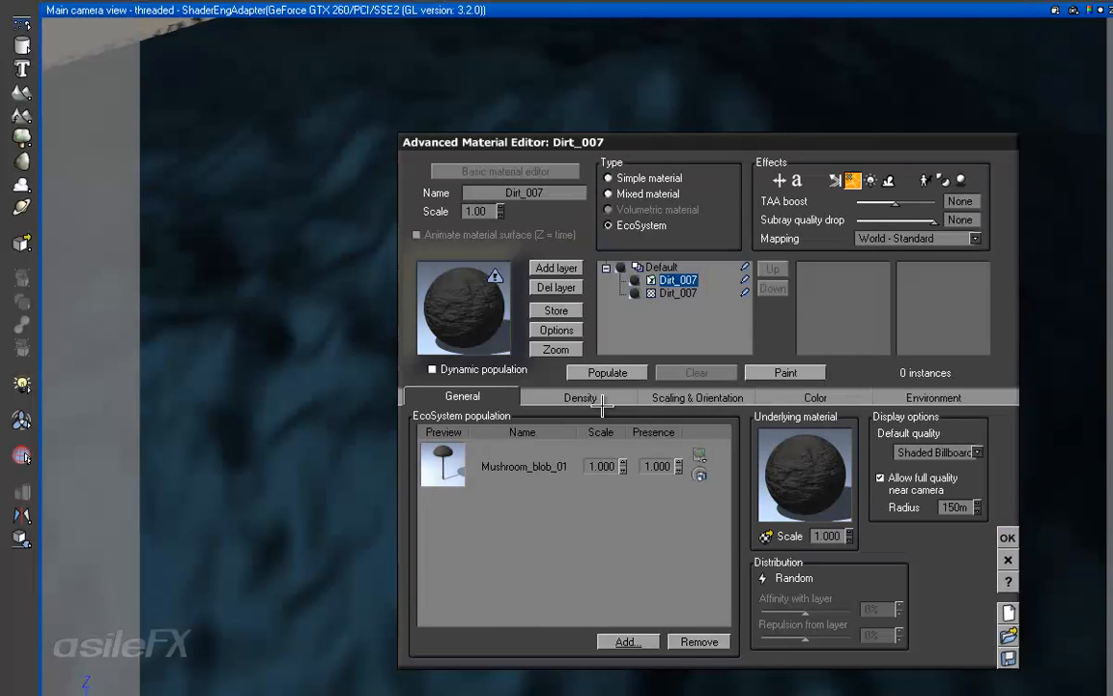
# Set the EcoSystem's overall scaling to 0.266 and populate the terrain with mushrooms
pyautogui.click(607, 372)
pyautogui.click(591, 398)
pyautogui.click(676, 397)
pyautogui.moveTo(483, 434)
pyautogui.mouseDown()
pyautogui.moveTo(452, 434)
pyautogui.moveTo(474, 440)
pyautogui.moveTo(465, 440)
pyautogui.mouseUp()
pyautogui.click(607, 372)
# Set the EcoSystem's overall density to 19% and repopulate the terrain
pyautogui.click(594, 395)
pyautogui.click(594, 373)
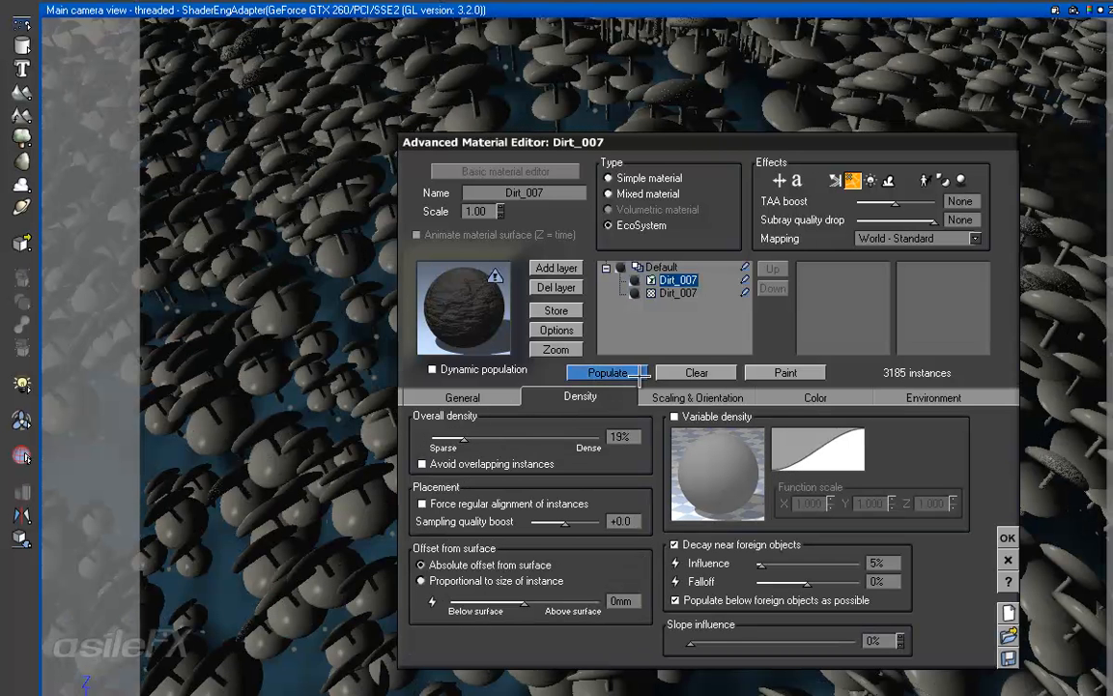
pyautogui.click(609, 373)
# Set the EcoSystem's Keep proportions to 69% and its maximum size variation to X 0.2, Y 0.2 and Z 4
pyautogui.click(680, 398)
pyautogui.moveTo(538, 519)
pyautogui.mouseDown()
pyautogui.moveTo(502, 520)
pyautogui.moveTo(552, 514)
pyautogui.mouseUp()
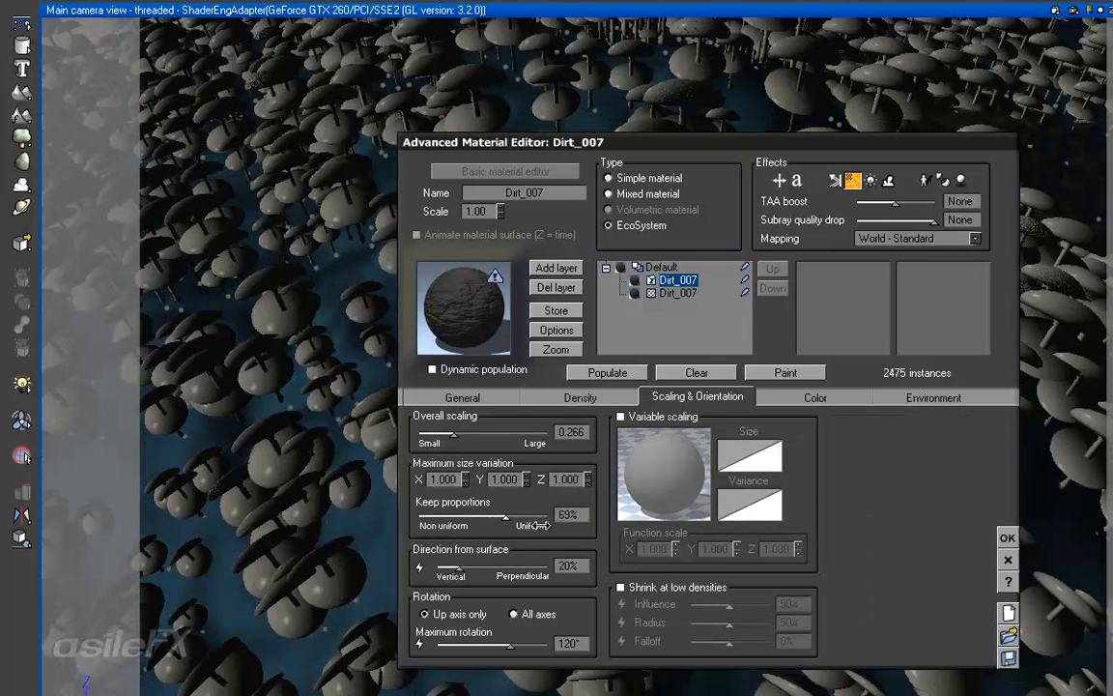
pyautogui.click(565, 480)
pyautogui.press('Return')
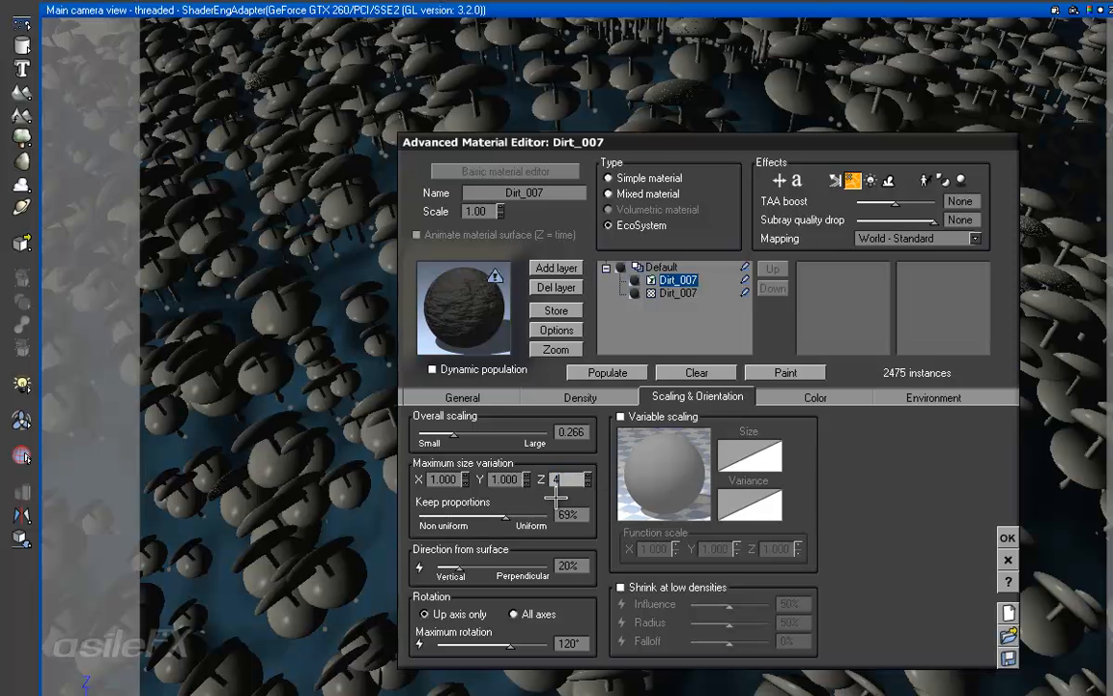
pyautogui.click(504, 478)
pyautogui.write('.2')
pyautogui.press('Return')
pyautogui.click(446, 479)
pyautogui.write('.2')
pyautogui.press('Return')
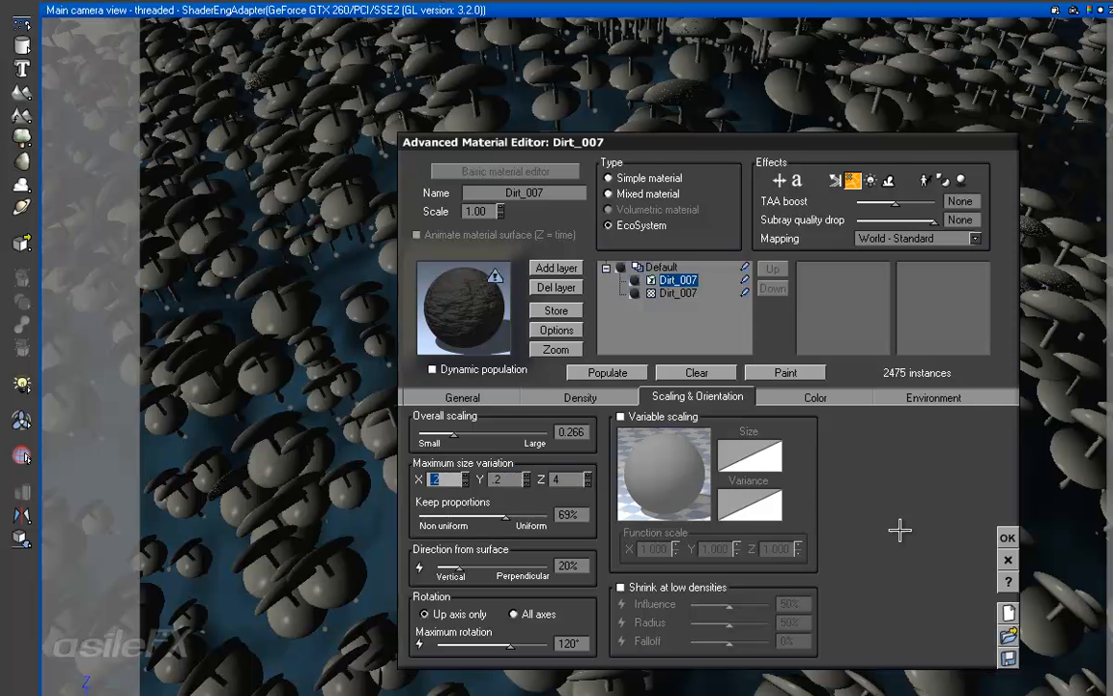
# Accept the EcoSystem material and test-render the mushroom-covered terrain
pyautogui.click(1003, 537)
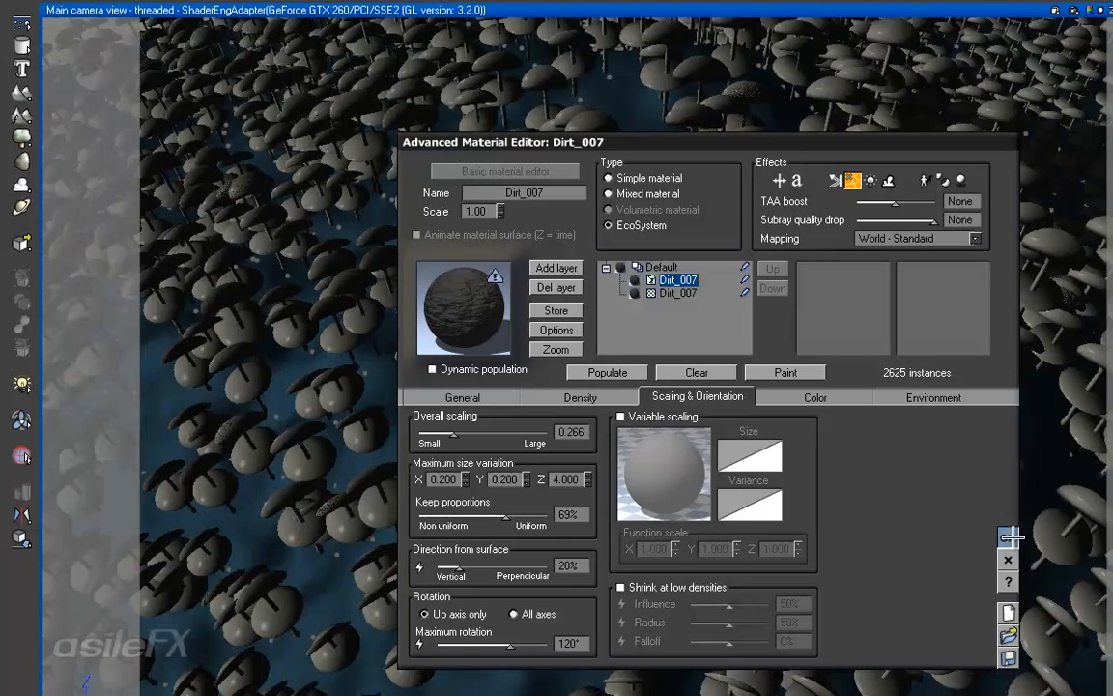
pyautogui.click(1014, 537)
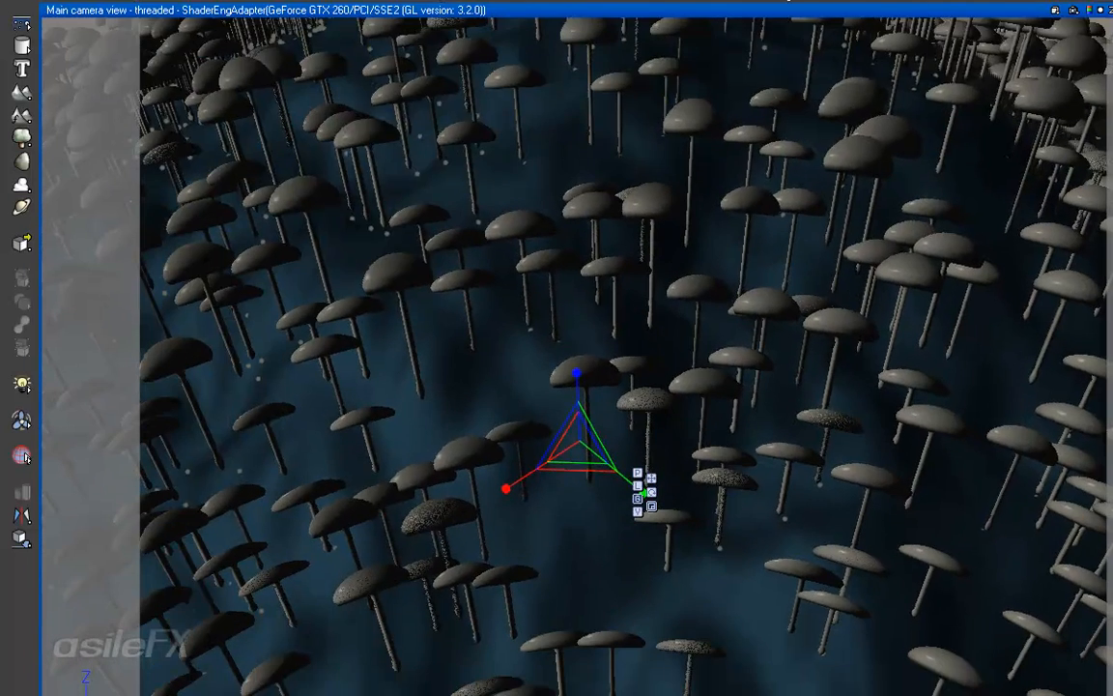
pyautogui.press('F9')
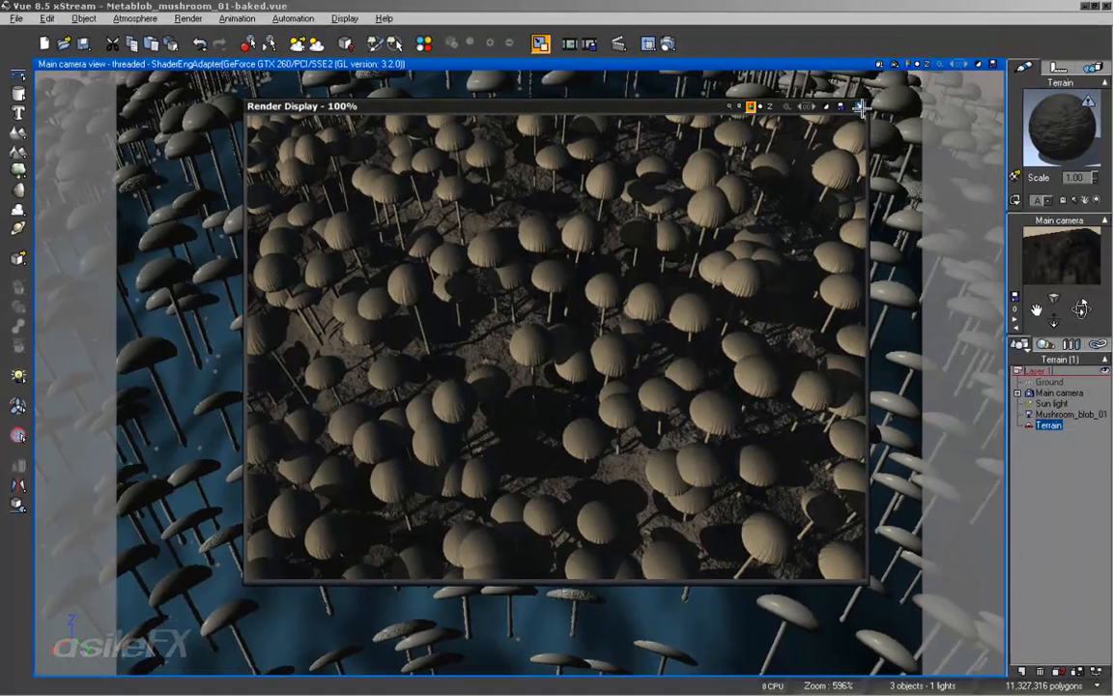
pyautogui.click(896, 95)
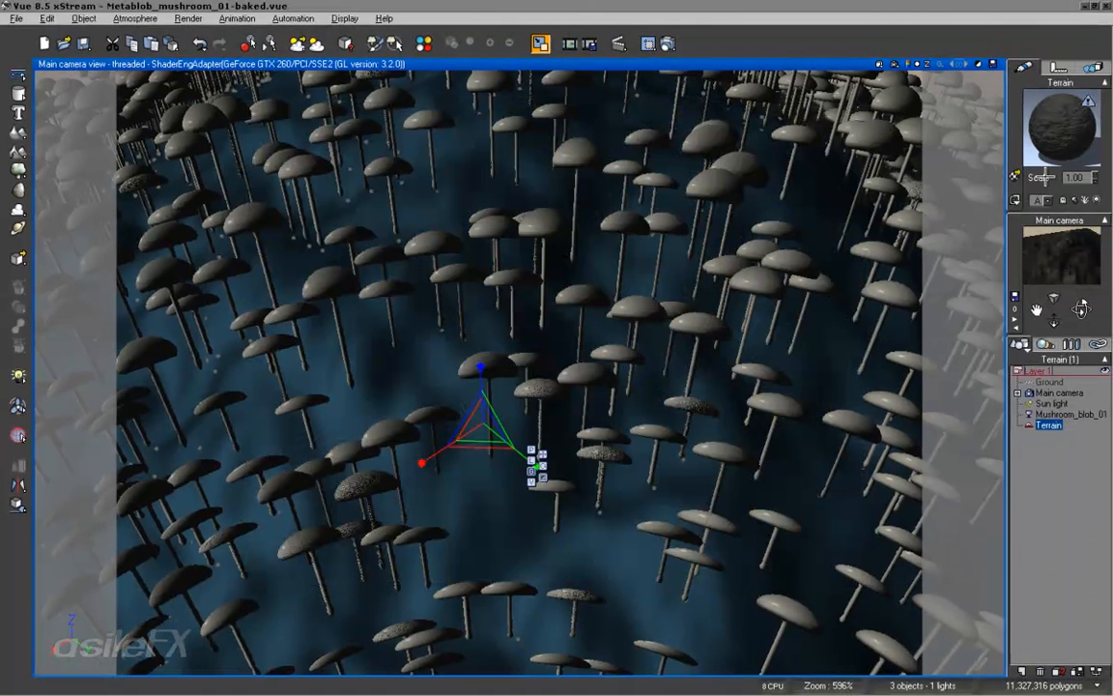
# Open the Mushroom material listed under EcoSystem materials and set its mapping to World - Standard
pyautogui.click(1046, 344)
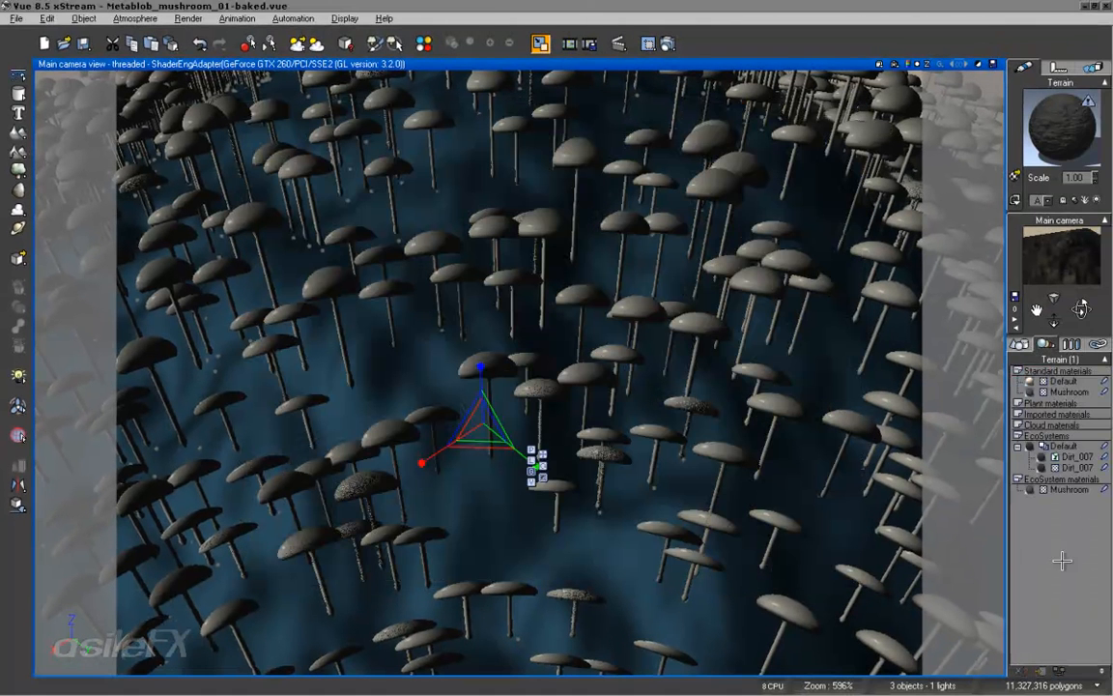
pyautogui.doubleClick(1069, 489)
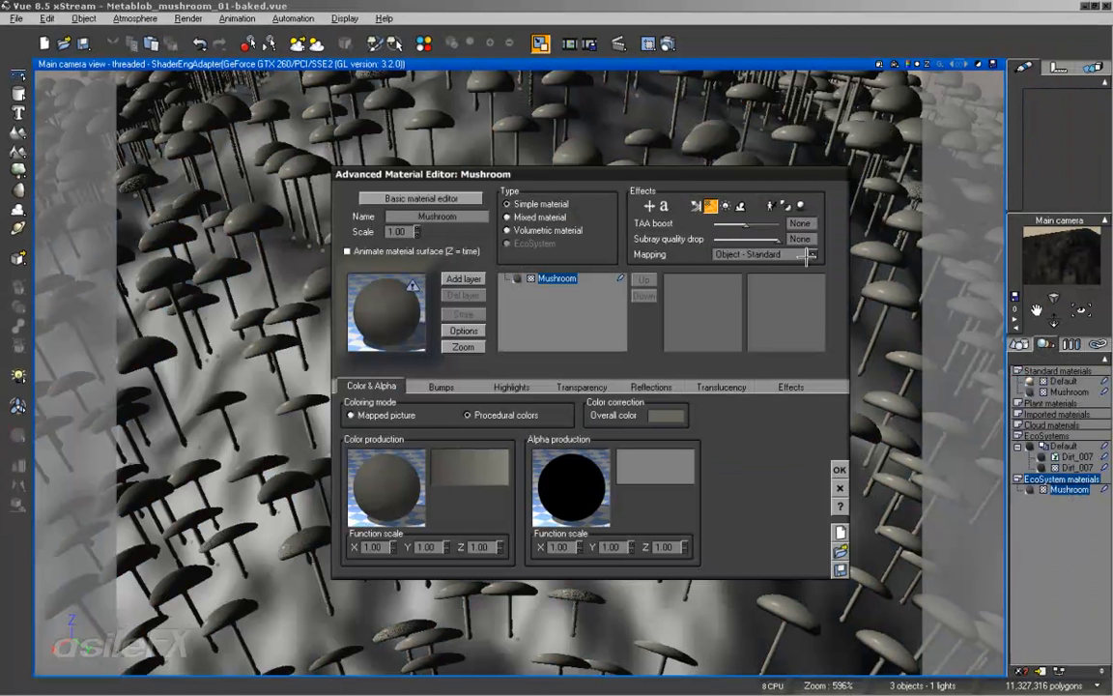
pyautogui.click(808, 255)
pyautogui.click(732, 239)
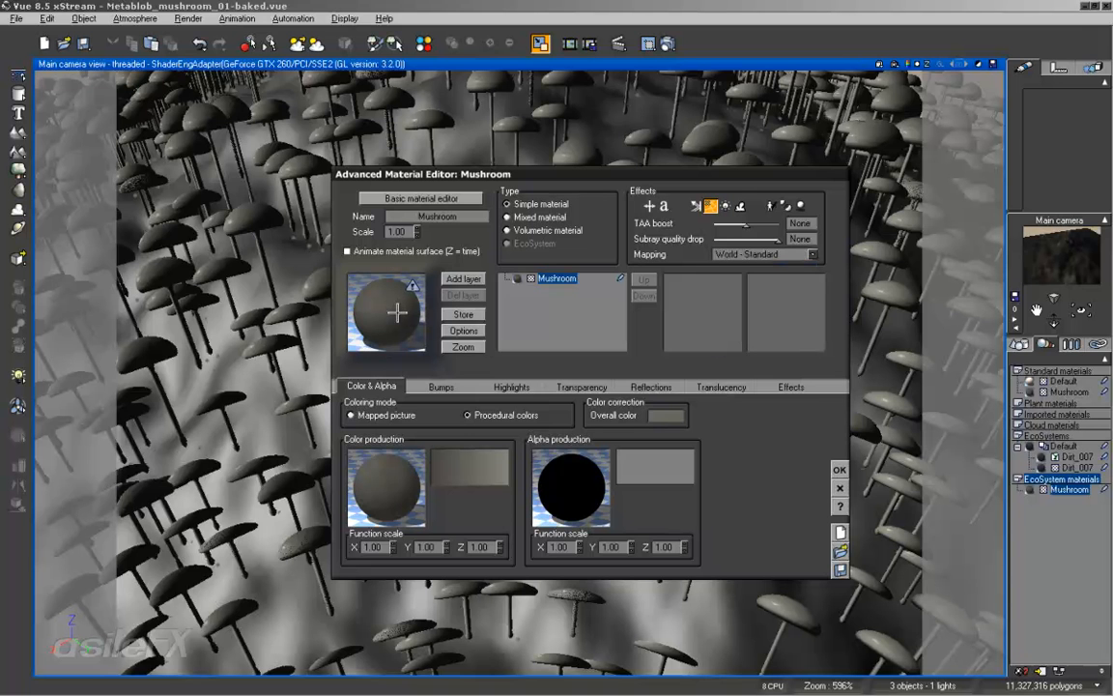
# Set the Largest feature of the Mushroom color function's Simple Fractal node to about 4.56 and test-render the terrain
pyautogui.rightClick(398, 457)
pyautogui.click(426, 467)
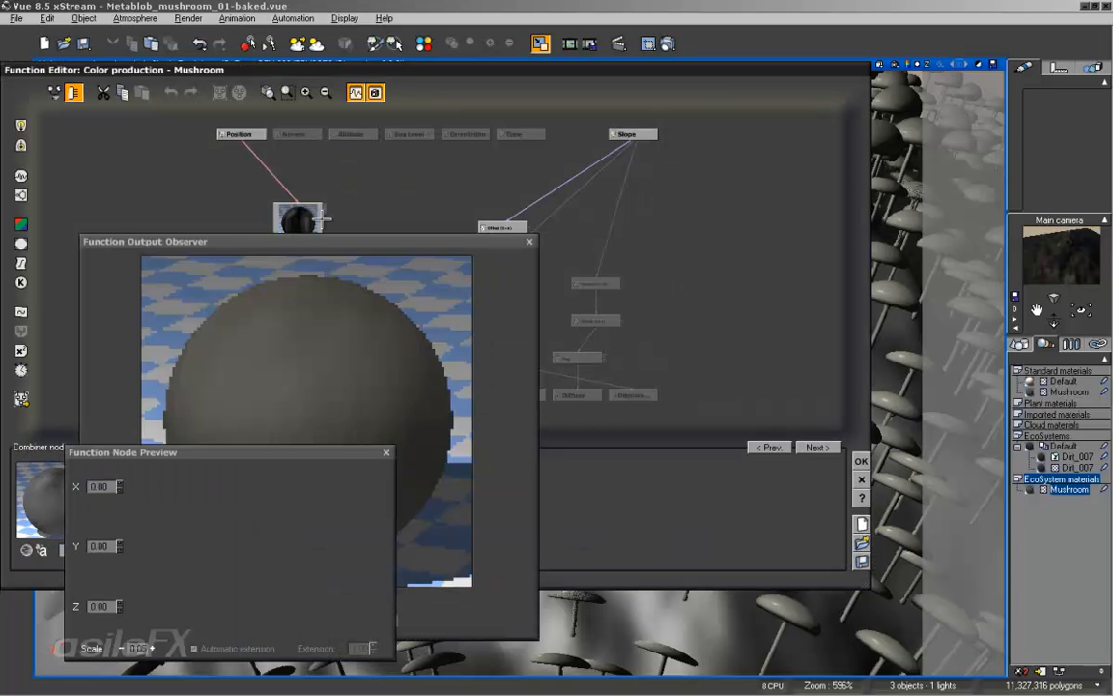
pyautogui.click(530, 241)
pyautogui.click(293, 215)
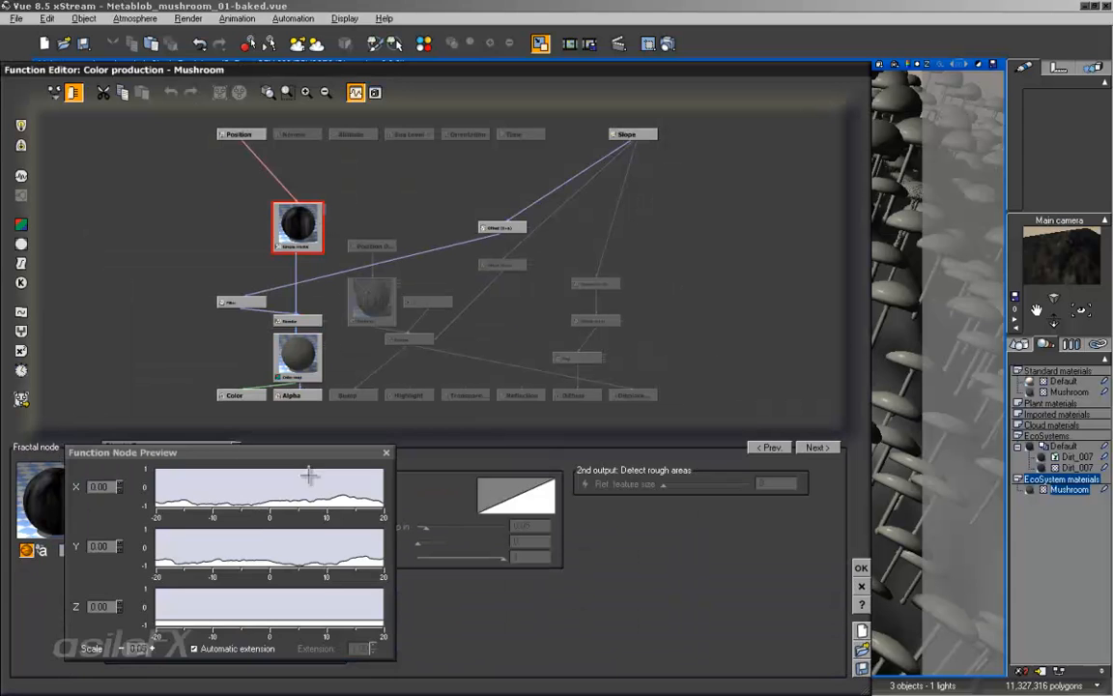
pyautogui.click(385, 453)
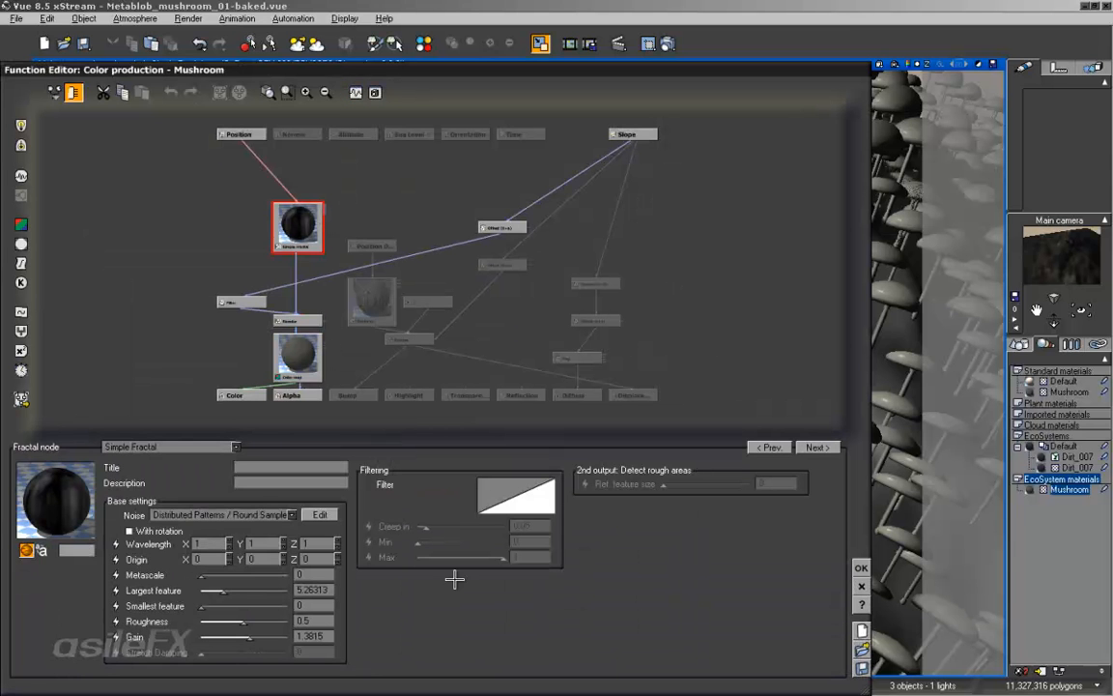
pyautogui.moveTo(249, 579); pyautogui.dragTo(247, 584)
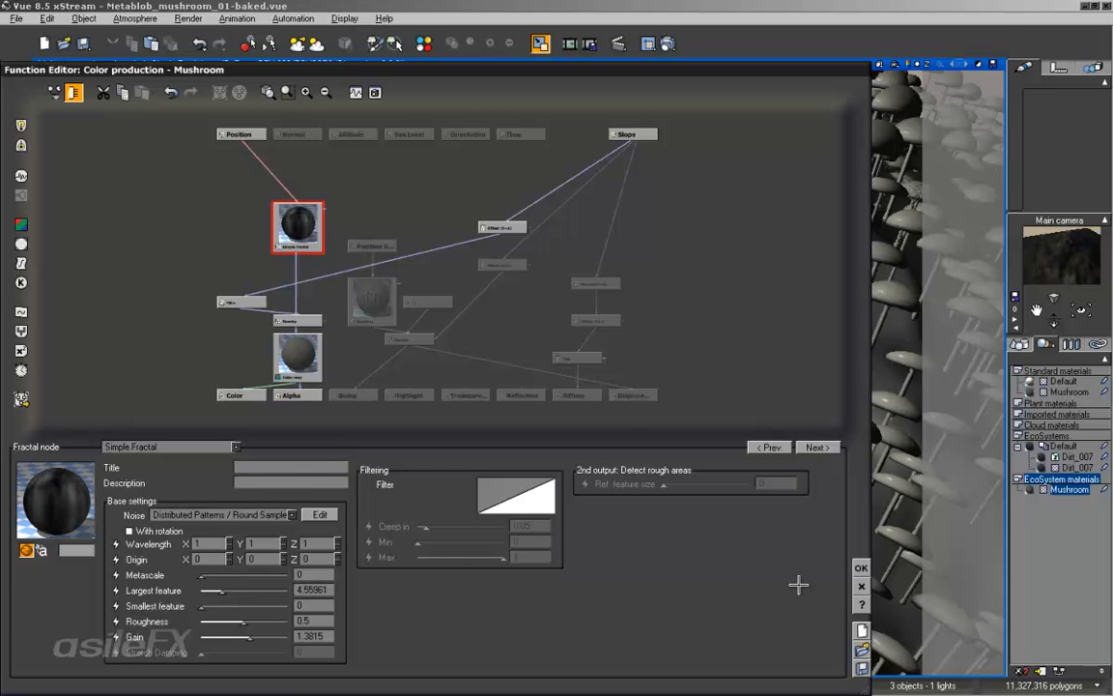
pyautogui.click(862, 569)
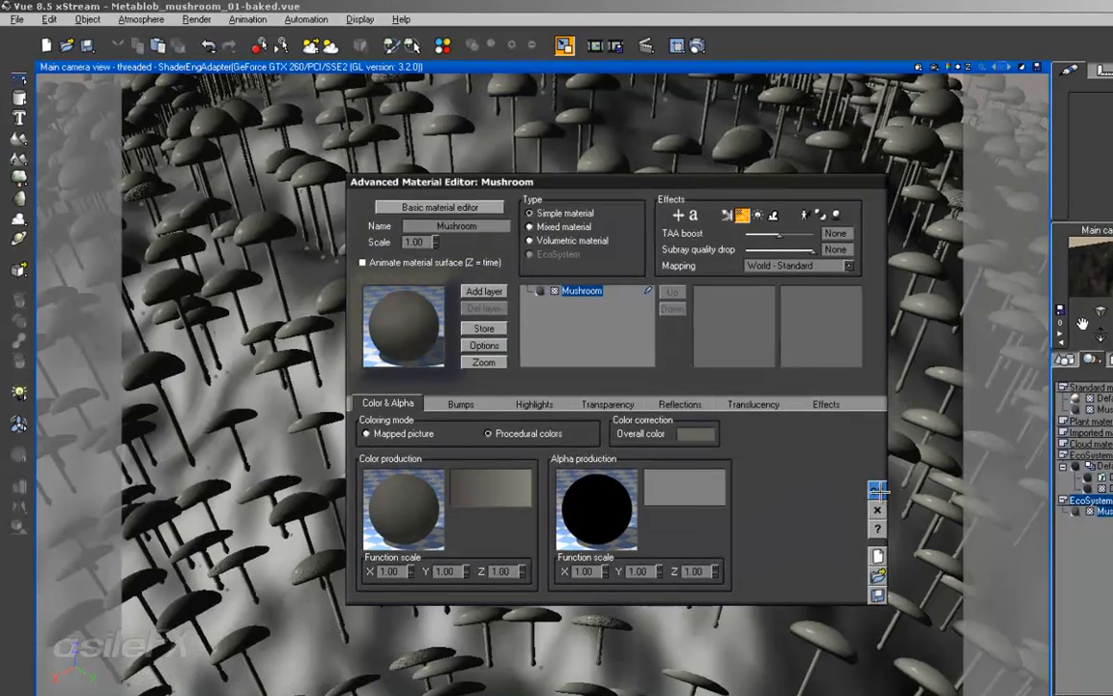
pyautogui.click(840, 470)
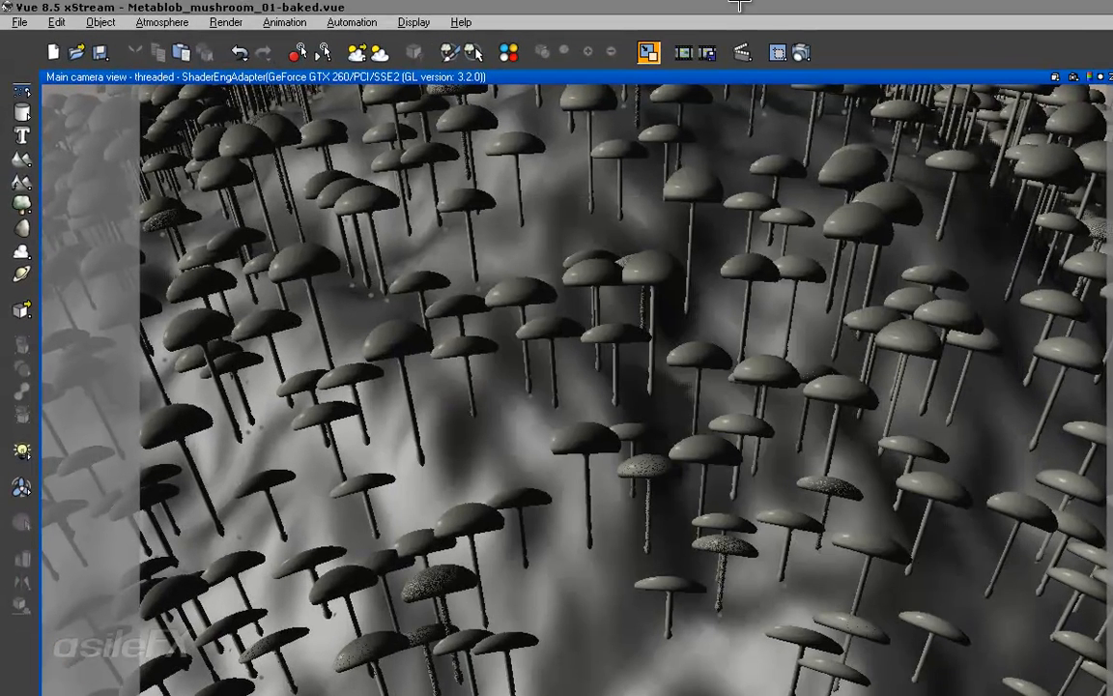
pyautogui.click(711, 52)
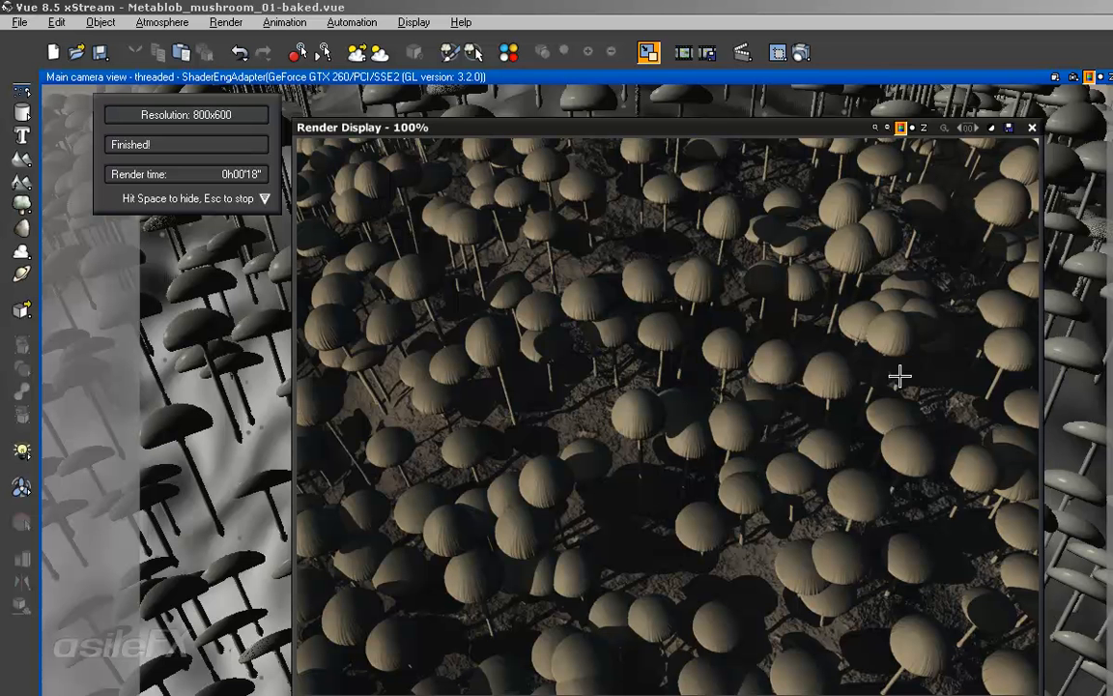
pyautogui.click(1031, 127)
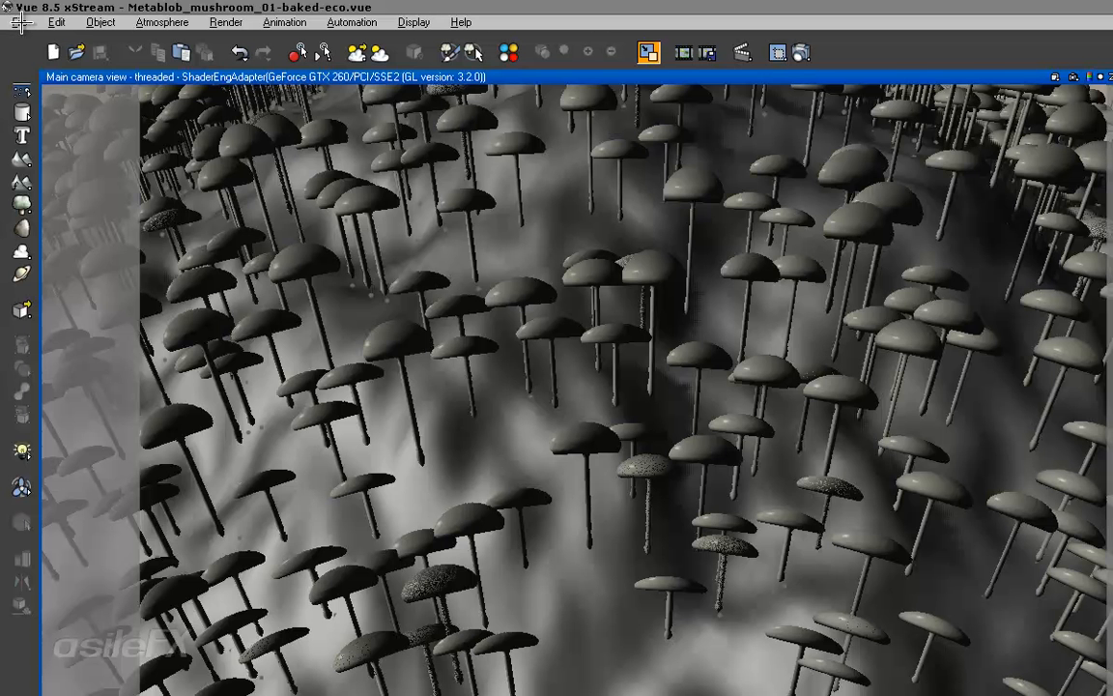
# Start a new empty scene
pyautogui.click(17, 20)
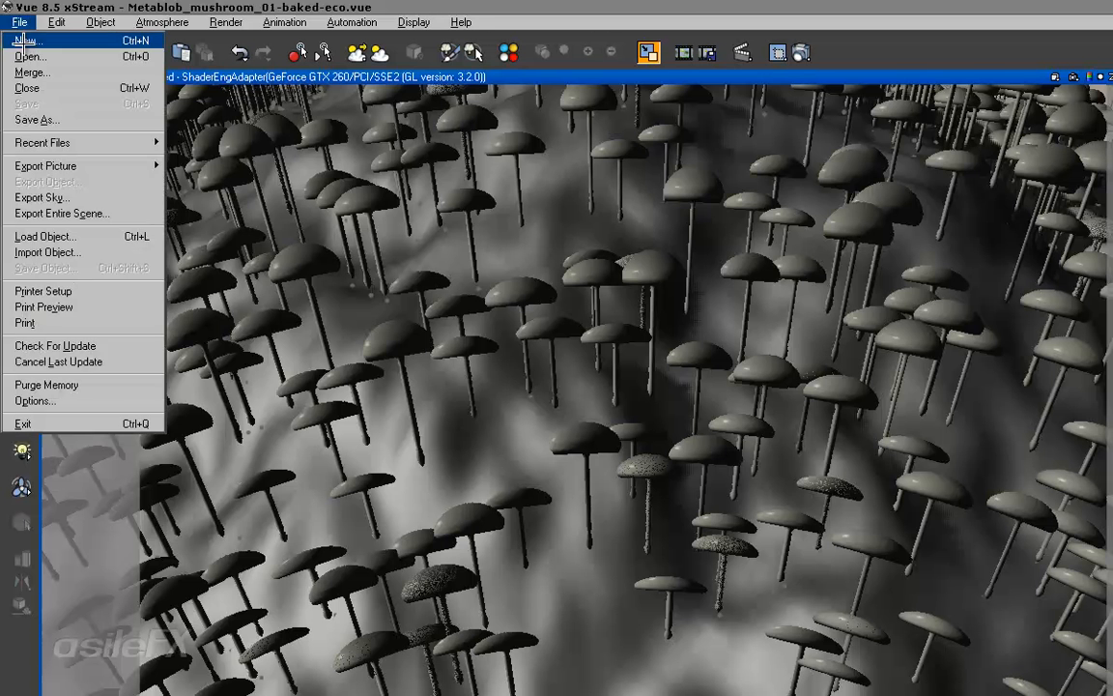
pyautogui.click(30, 43)
pyautogui.click(133, 451)
pyautogui.doubleClick(533, 333)
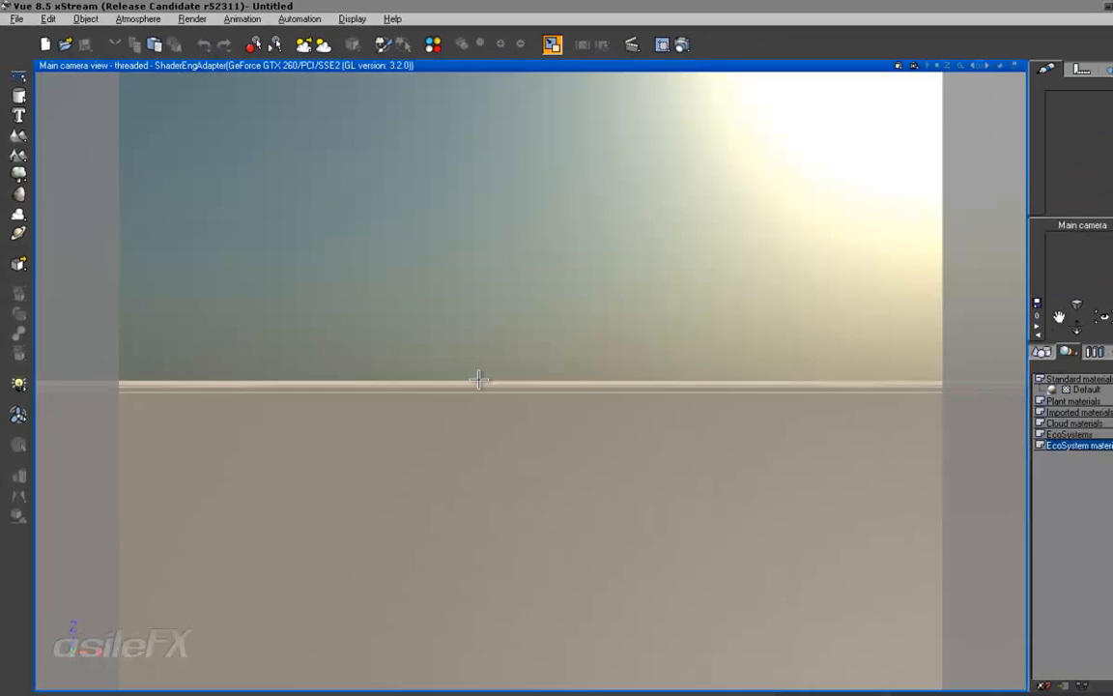
# Add a sphere primitive on the ground plane
pyautogui.moveTo(414, 374); pyautogui.dragTo(532, 334, button='right')
pyautogui.scroll(-10, 458, 304)
pyautogui.moveTo(17, 94); pyautogui.dragTo(32, 100)
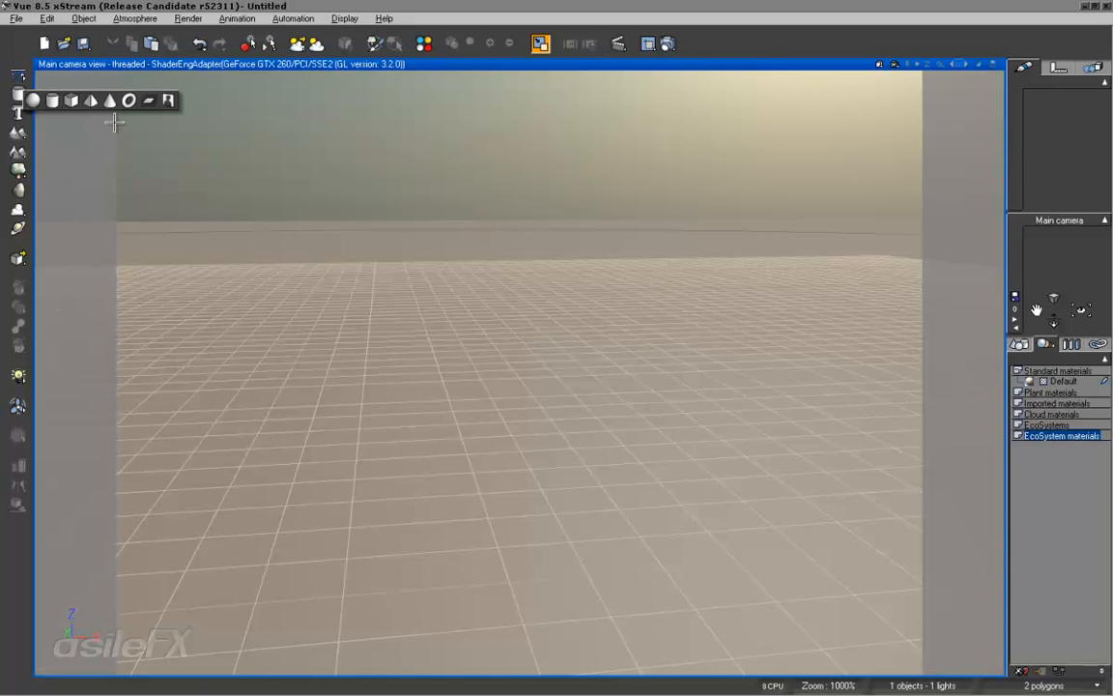
pyautogui.click(33, 99)
pyautogui.moveTo(525, 400); pyautogui.dragTo(544, 375, button='right')
pyautogui.scroll(5, 552, 391)
pyautogui.scroll(5, 543, 376)
pyautogui.scroll(-5, 731, 327)
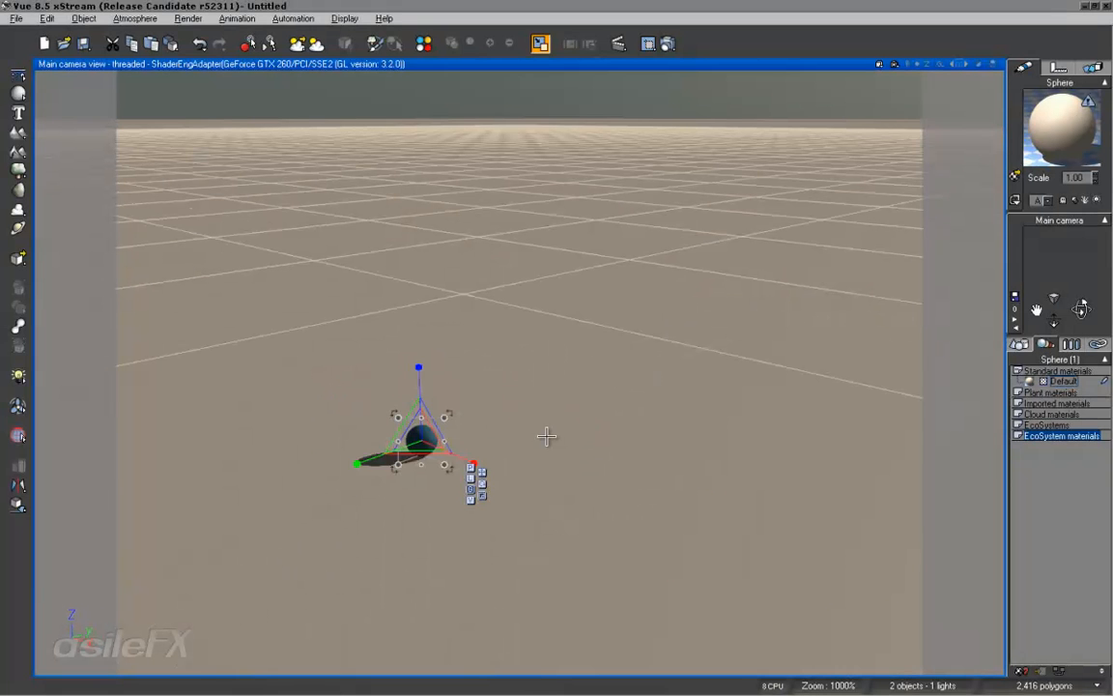
# Enlarge the sphere and raise it above the ground
pyautogui.moveTo(437, 440); pyautogui.dragTo(482, 469)
pyautogui.moveTo(426, 382); pyautogui.dragTo(423, 139)
pyautogui.moveTo(531, 206); pyautogui.dragTo(665, 243, button='right')
pyautogui.moveTo(1080, 307); pyautogui.dragTo(1076, 307)
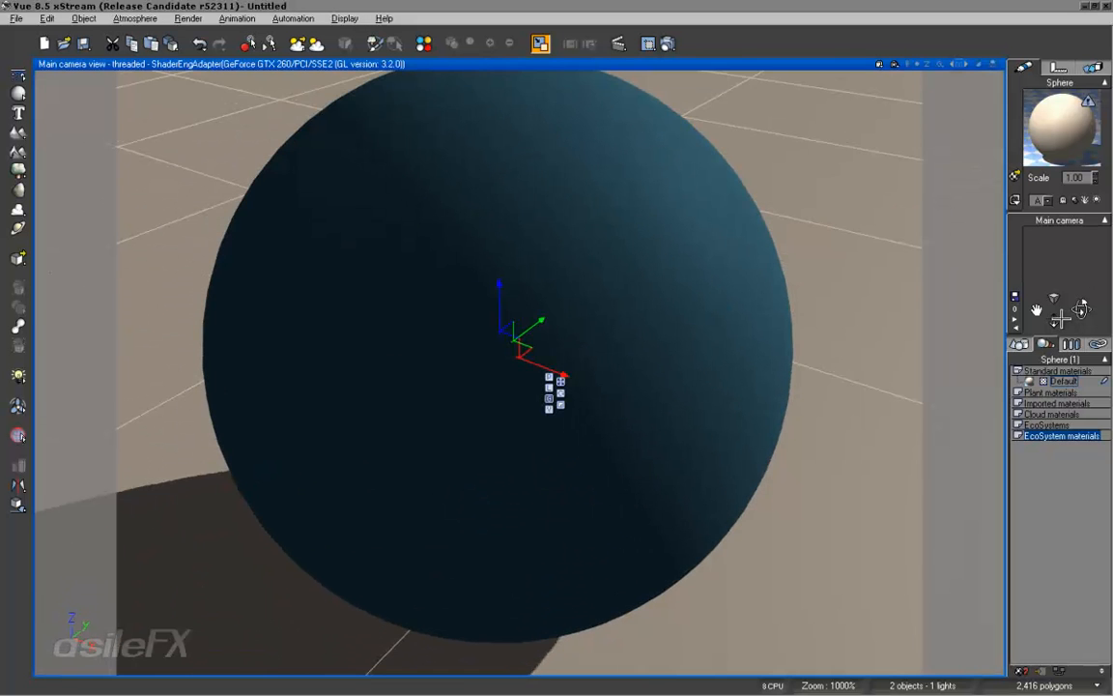
# Duplicate the sphere, then lower and enlarge the copy so only the original's top protrudes
pyautogui.keyDown('ctrl'); pyautogui.moveTo(541, 515); pyautogui.dragTo(541, 533, button='right'); pyautogui.keyUp('ctrl')
pyautogui.moveTo(513, 309); pyautogui.dragTo(515, 274)
pyautogui.press('r')
pyautogui.moveTo(513, 322); pyautogui.dragTo(515, 257)
pyautogui.press('w')
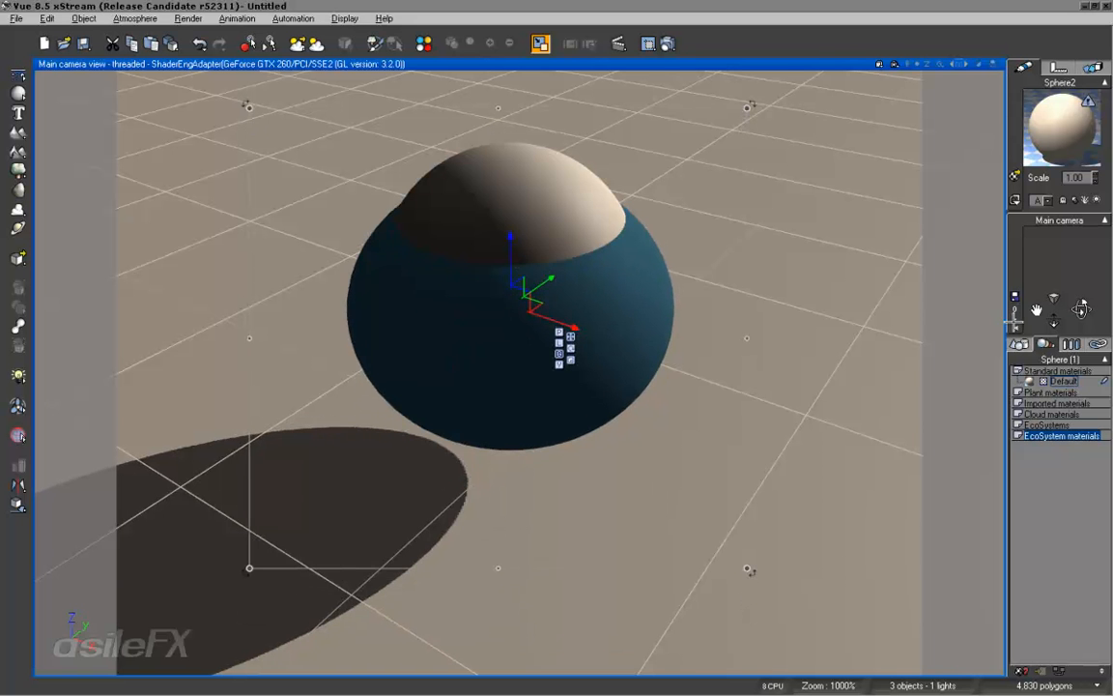
pyautogui.moveTo(534, 488)
pyautogui.mouseDown(button='middle')
pyautogui.moveTo(569, 512)
pyautogui.moveTo(544, 494)
pyautogui.mouseUp(button='middle')
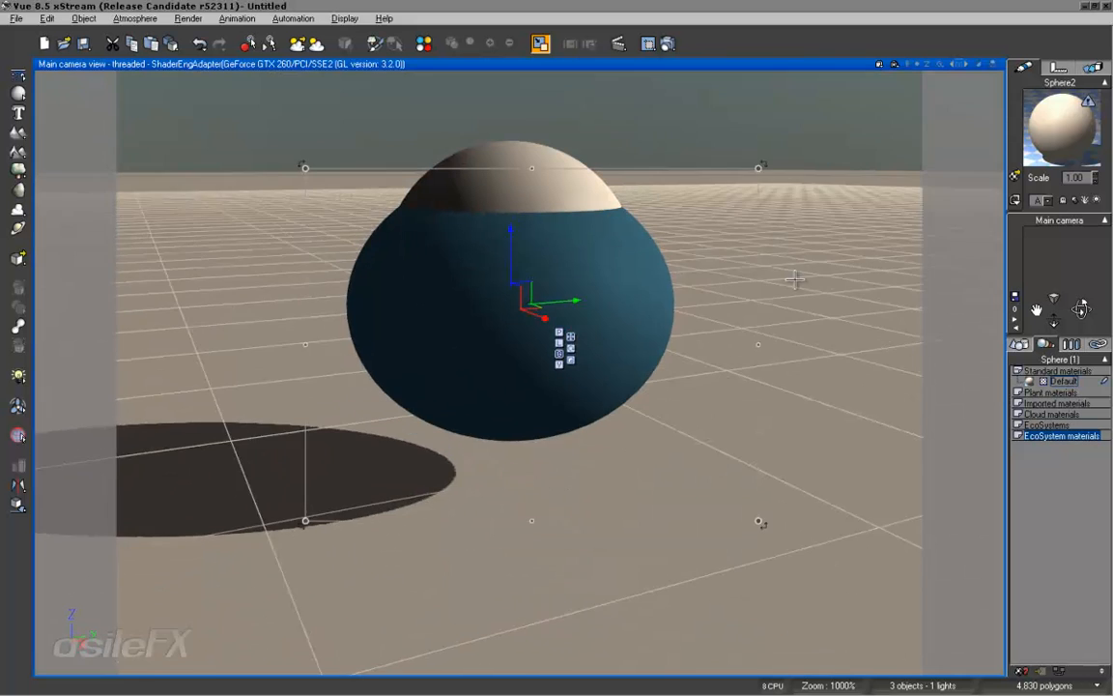
pyautogui.moveTo(727, 254); pyautogui.dragTo(727, 327, button='right')
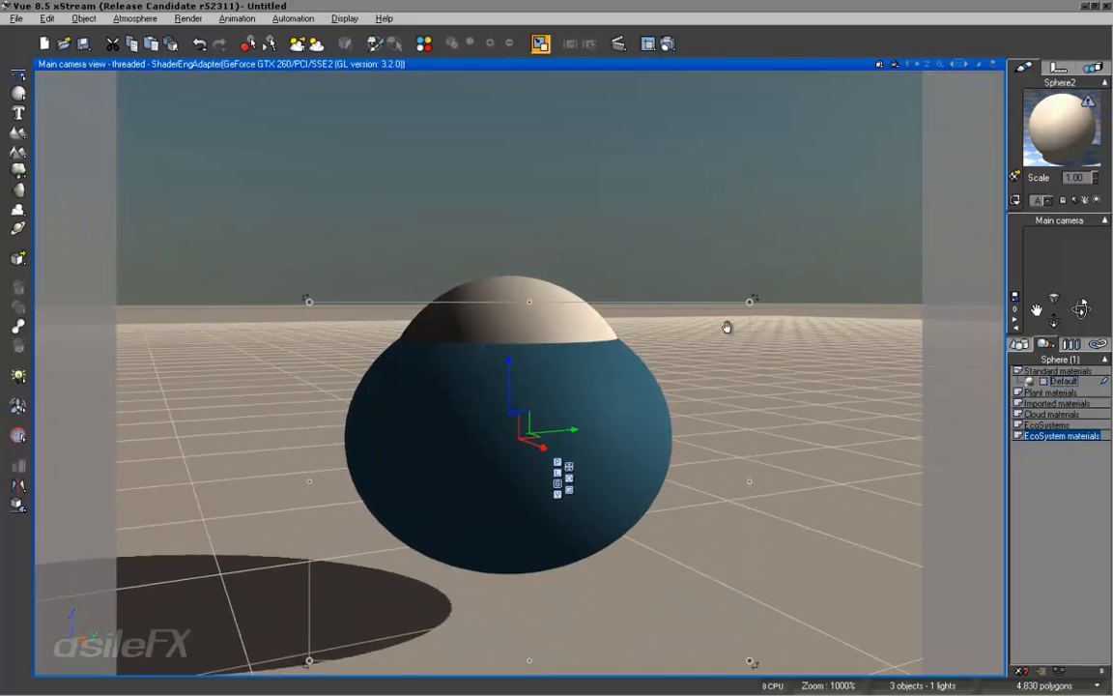
# Open the material of the lower sphere, Sphere2, and rename it Fins
pyautogui.doubleClick(1060, 126)
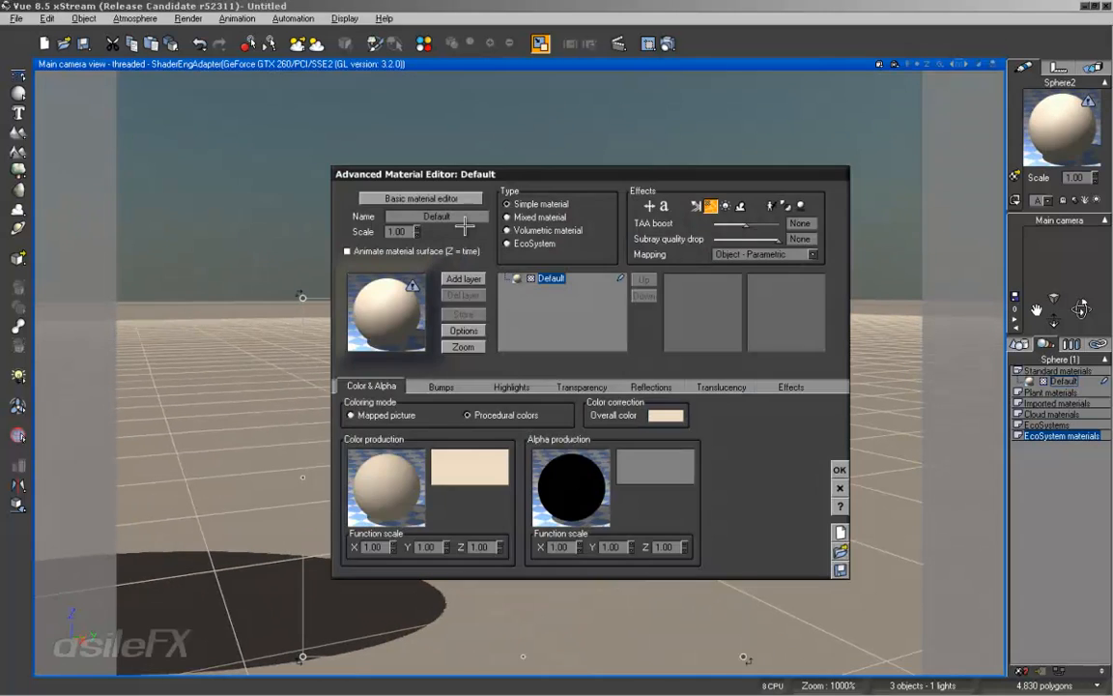
pyautogui.doubleClick(437, 217)
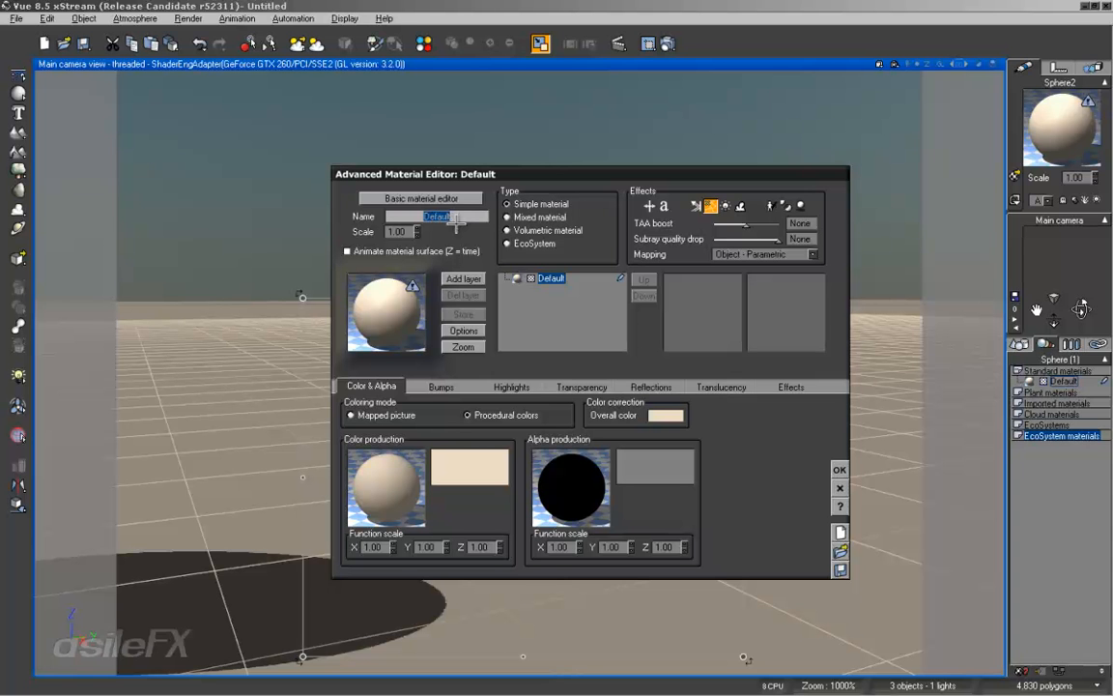
pyautogui.write('Fins')
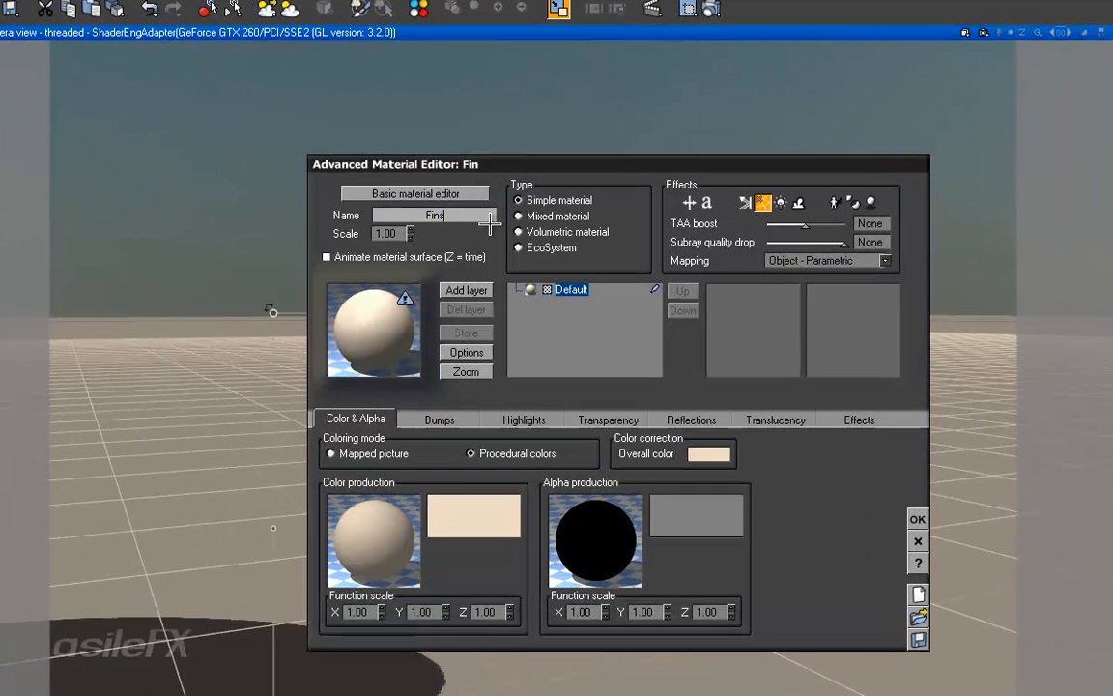
# Change the Fins material to a dark brown with Red 67, Green 59 and Blue 51, and accept it
pyautogui.rightClick(465, 529)
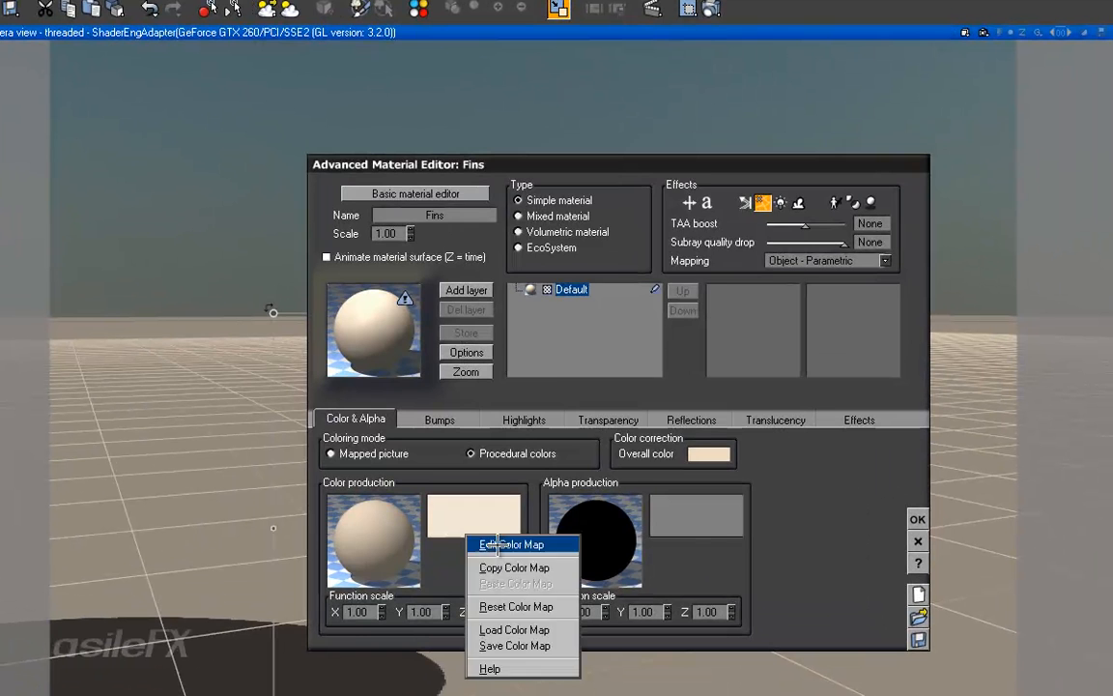
pyautogui.click(502, 542)
pyautogui.click(710, 280)
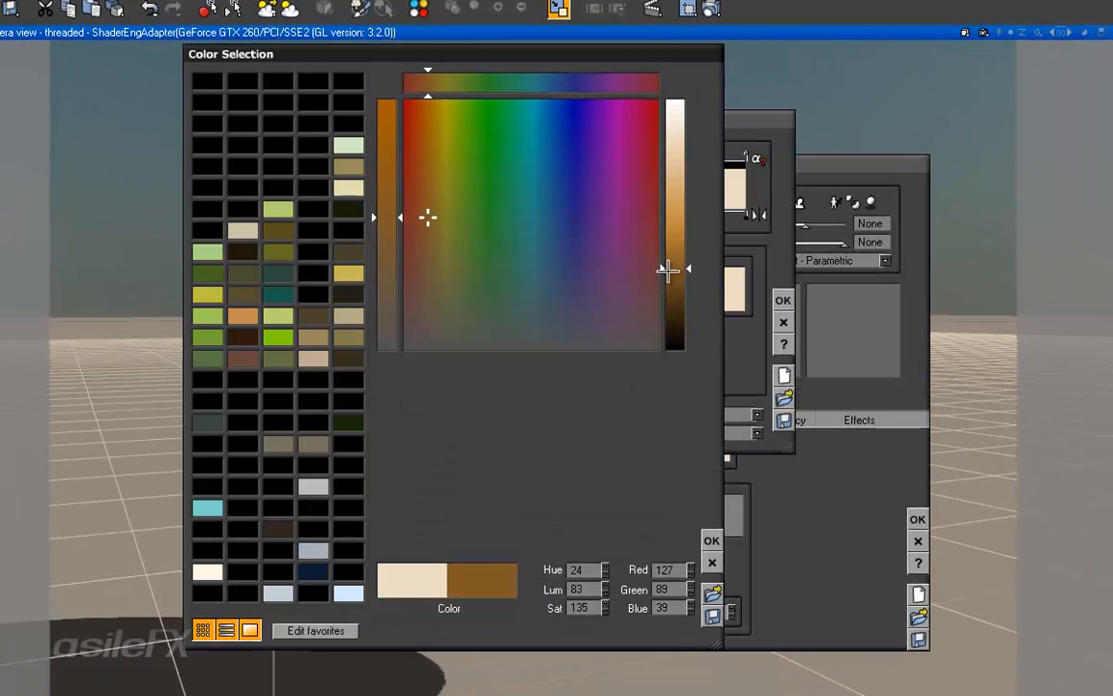
pyautogui.click(424, 315)
pyautogui.click(674, 291)
pyautogui.click(424, 301)
pyautogui.click(422, 318)
pyautogui.click(711, 540)
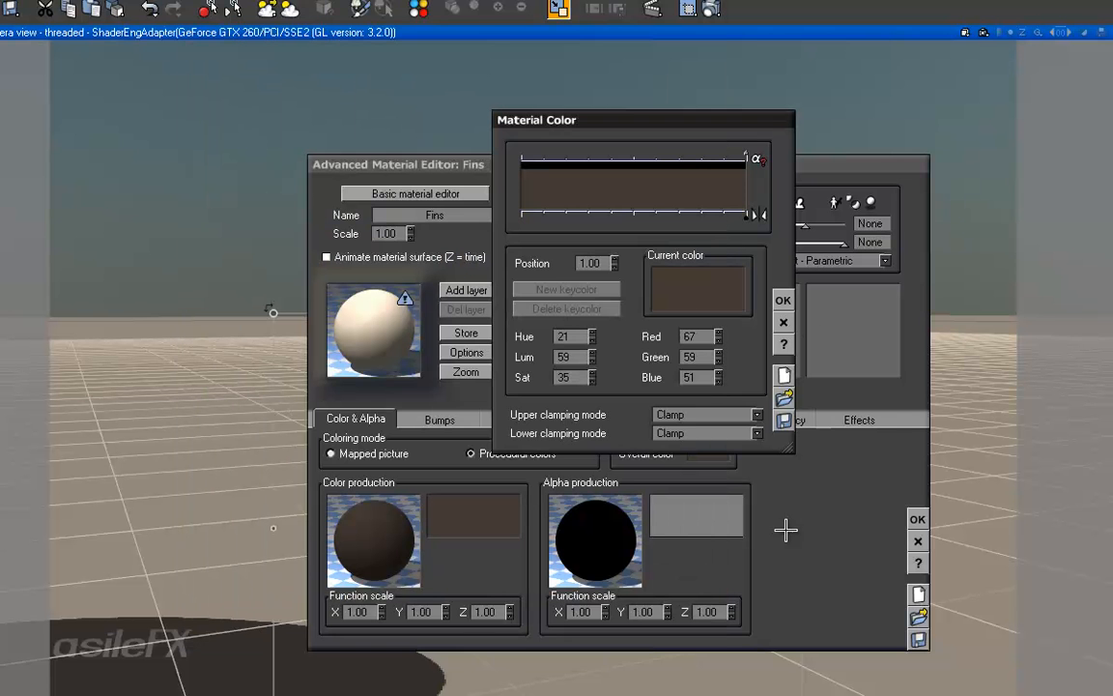
pyautogui.click(783, 300)
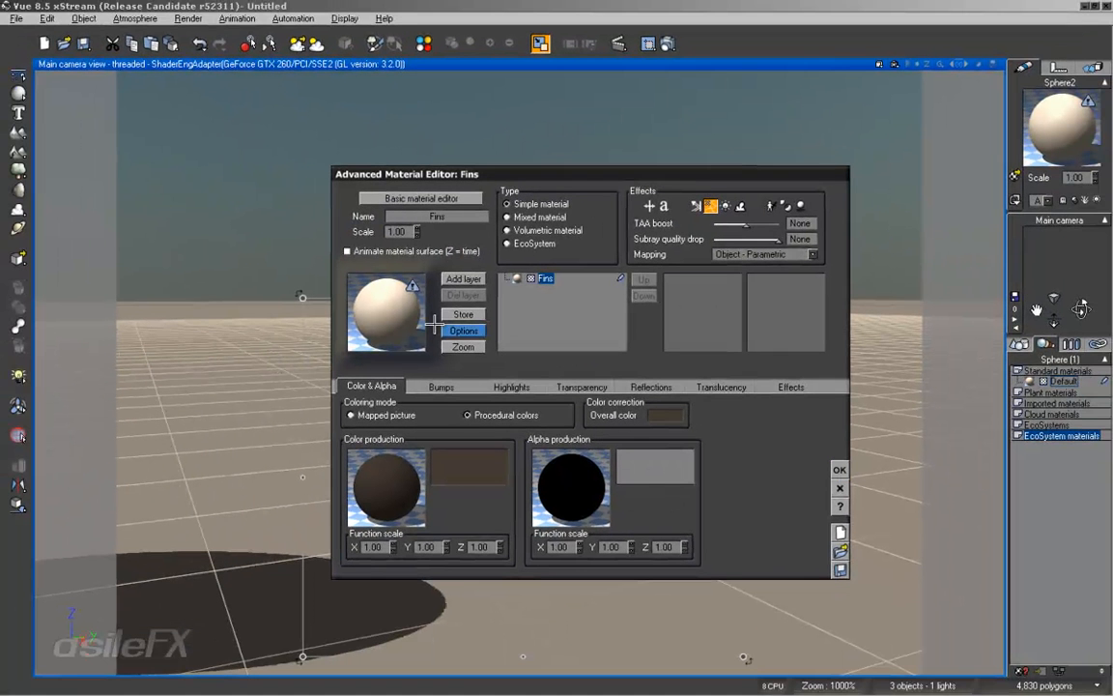
pyautogui.click(838, 467)
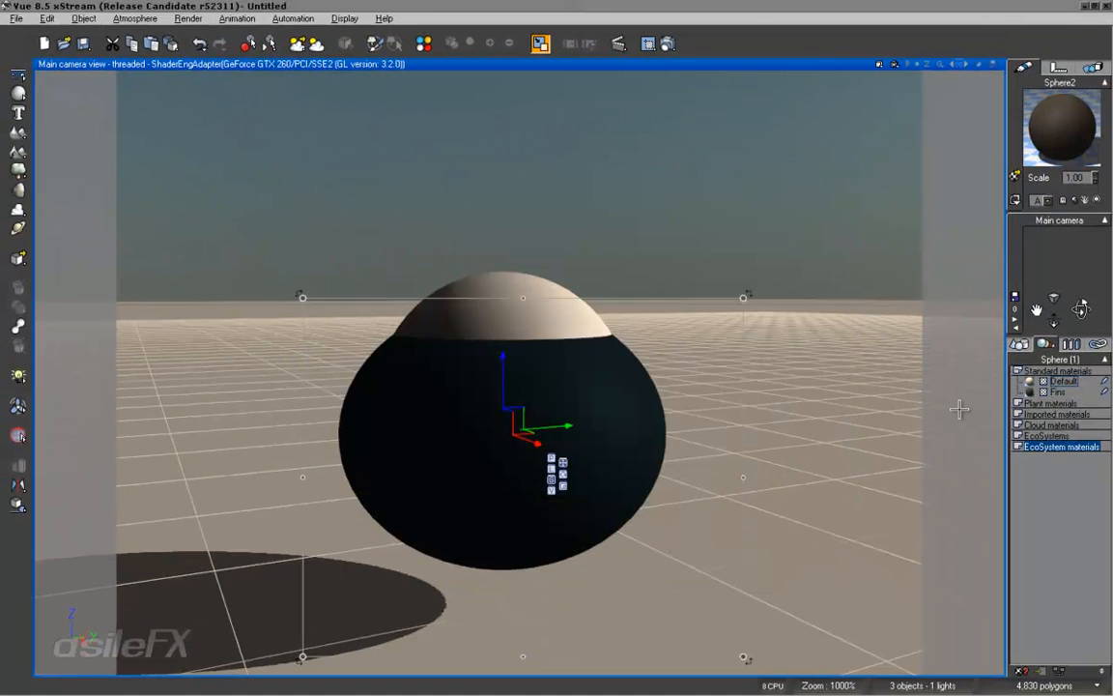
# Select the upper sphere and rename its material Cap
pyautogui.doubleClick(1051, 414)
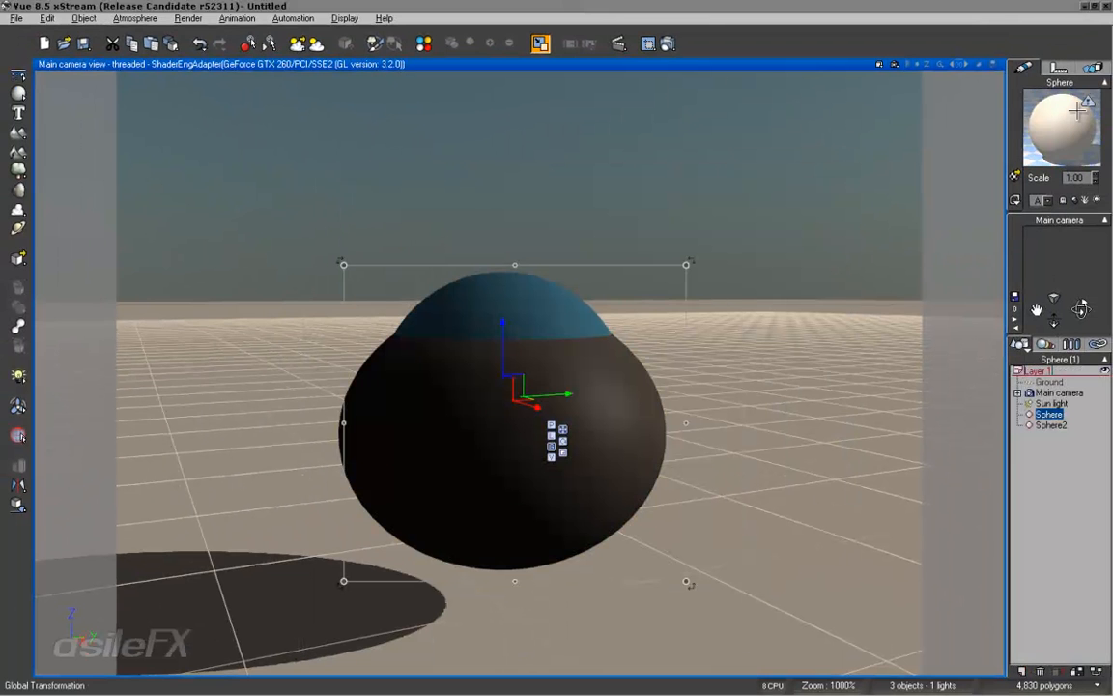
pyautogui.click(464, 219)
pyautogui.write('Cap')
pyautogui.press('Return')
pyautogui.click(839, 470)
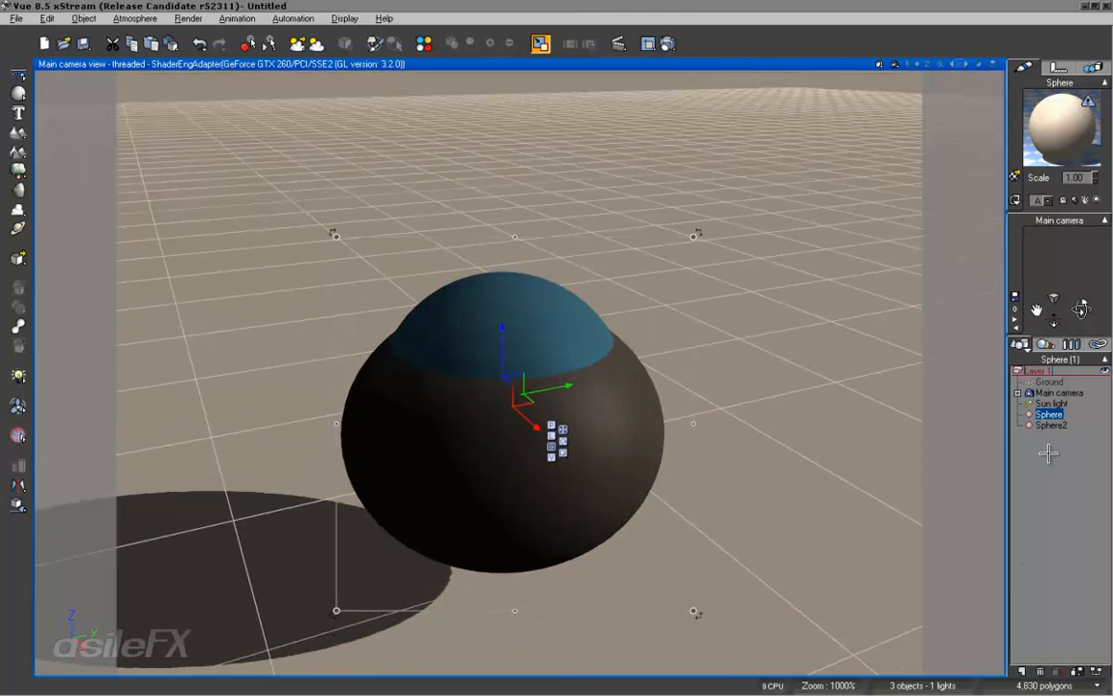
# Select Sphere first and Sphere2 second, and subtract Sphere2 with a Boolean Difference
pyautogui.click(1067, 442)
pyautogui.click(1057, 425)
pyautogui.keyDown('ctrl'); pyautogui.click(1055, 414); pyautogui.keyUp('ctrl')
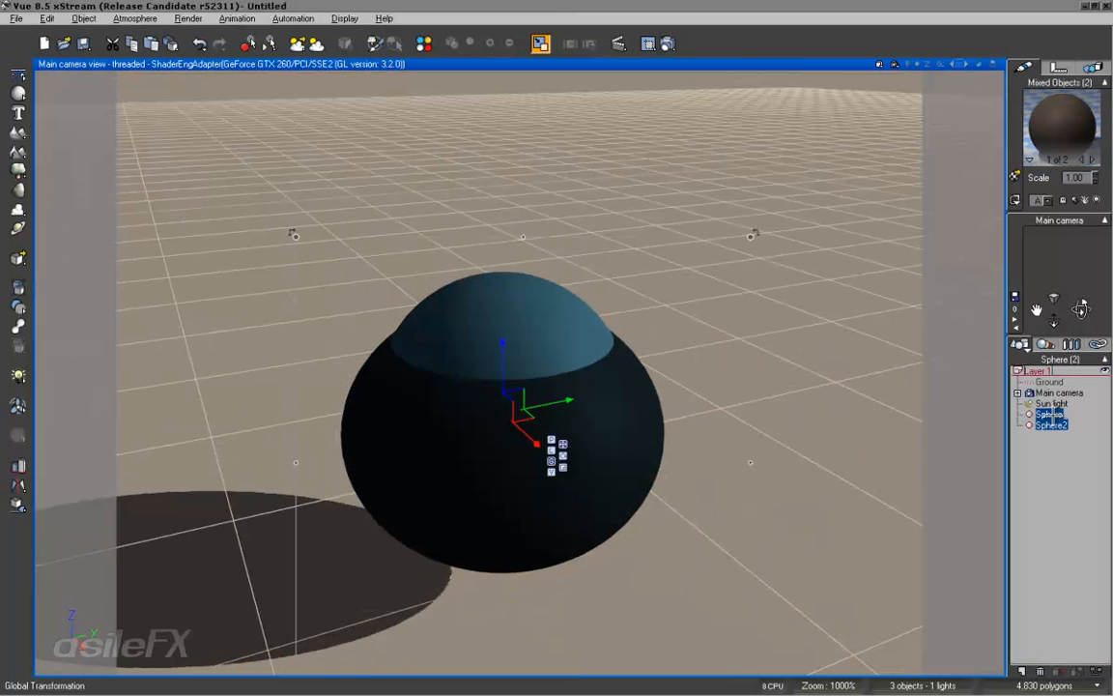
pyautogui.click(1067, 458)
pyautogui.click(1049, 413)
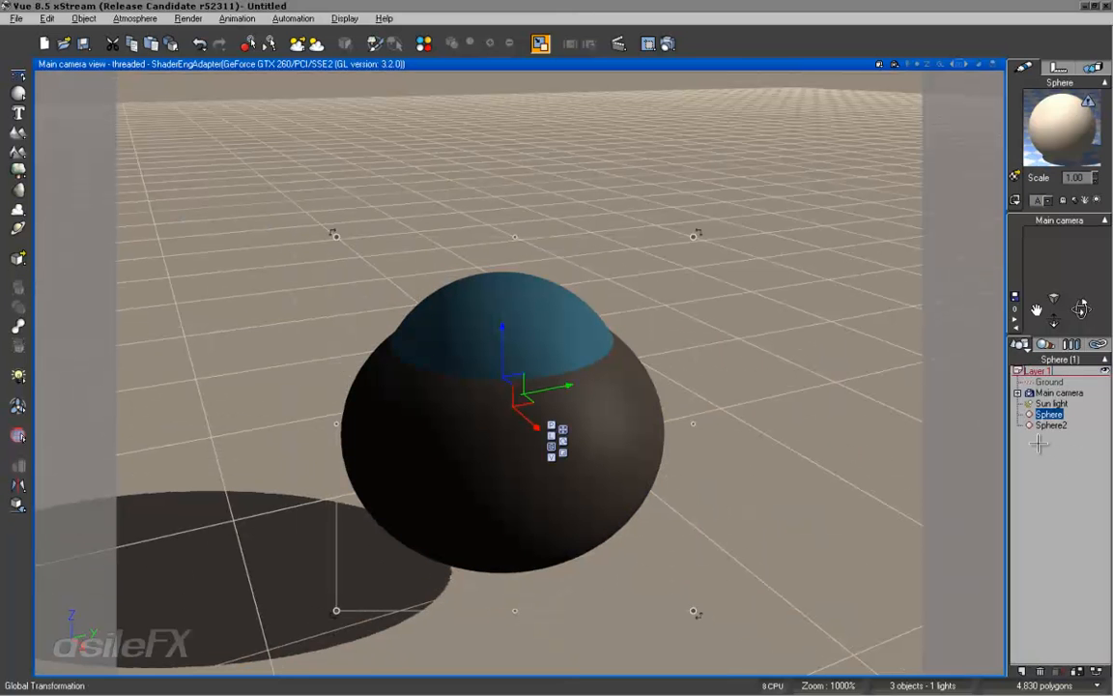
pyautogui.keyDown('ctrl'); pyautogui.click(1051, 425); pyautogui.keyUp('ctrl')
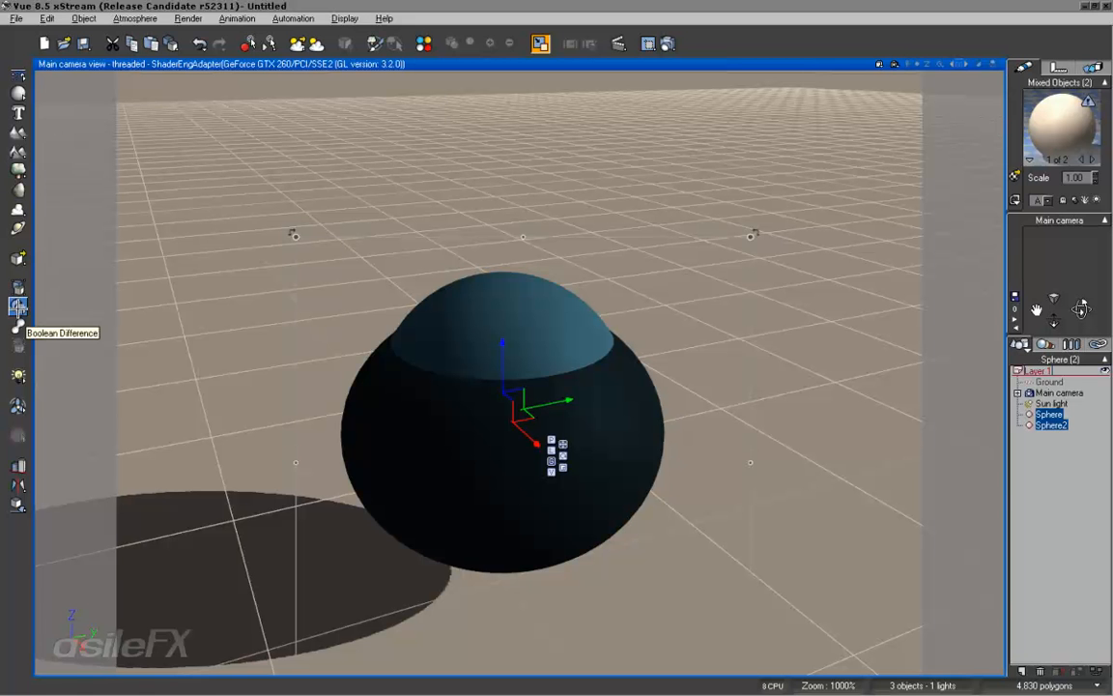
pyautogui.moveTo(19, 305); pyautogui.dragTo(32, 311)
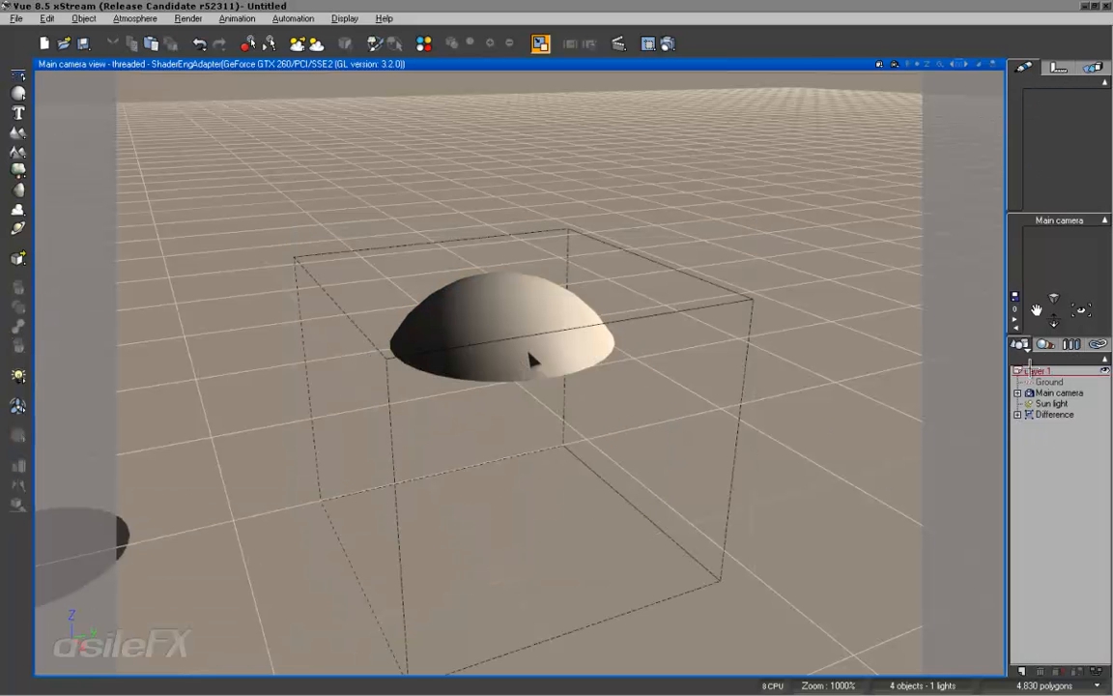
# Select Sphere2 inside the Difference object and scale it down slightly to make the remaining cap taller
pyautogui.moveTo(1078, 310); pyautogui.dragTo(1078, 312)
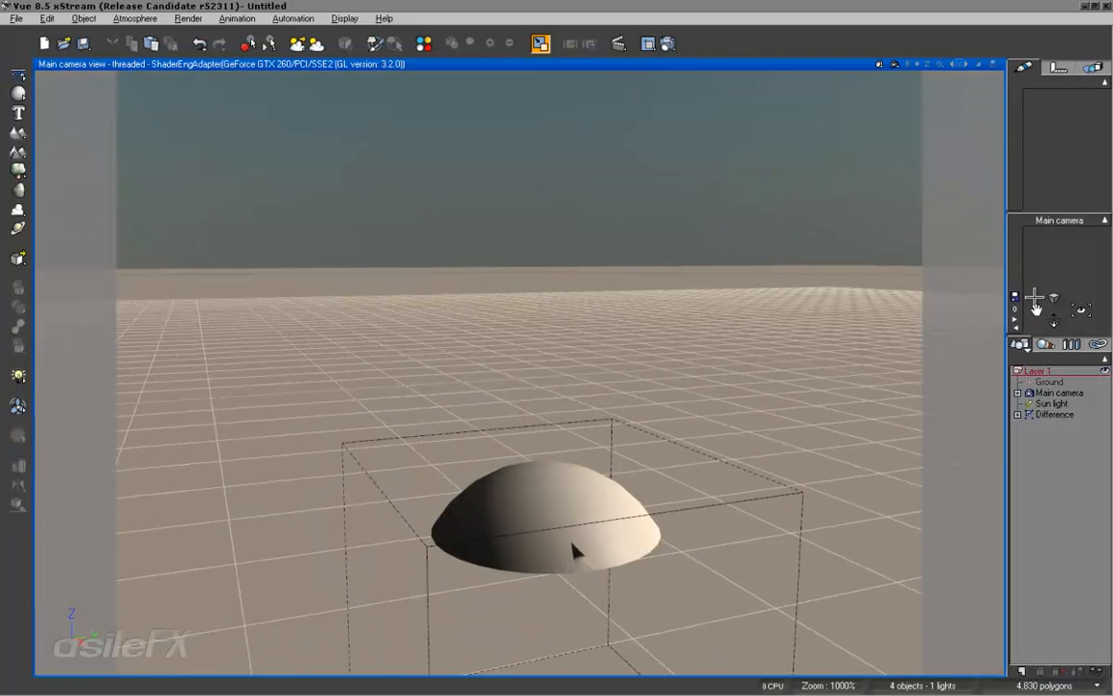
pyautogui.moveTo(1036, 305); pyautogui.dragTo(1036, 169)
pyautogui.moveTo(738, 248); pyautogui.dragTo(778, 328, button='right')
pyautogui.moveTo(1052, 317); pyautogui.dragTo(1052, 284)
pyautogui.moveTo(606, 336); pyautogui.dragTo(586, 425, button='right')
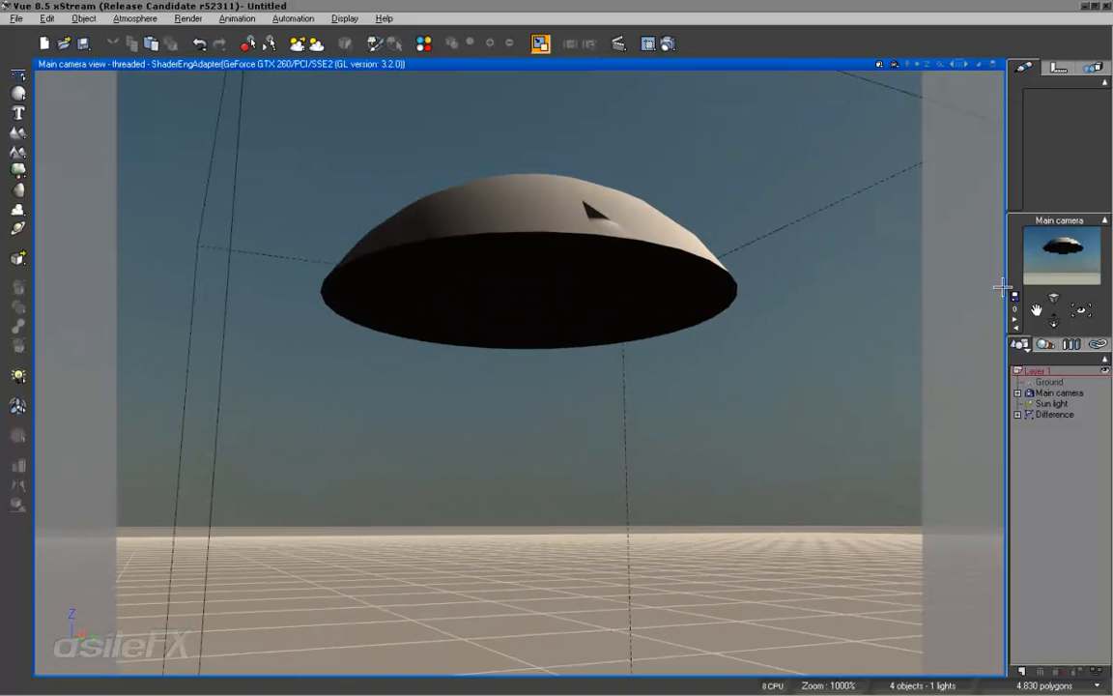
pyautogui.moveTo(764, 356); pyautogui.dragTo(752, 328, button='right')
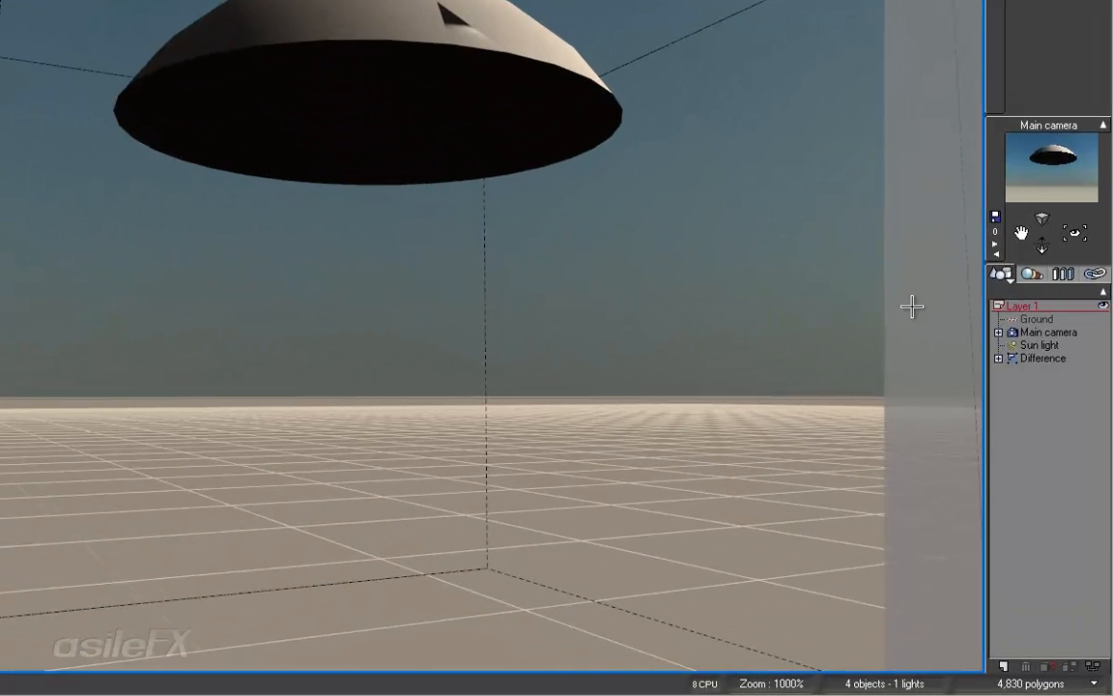
pyautogui.click(999, 358)
pyautogui.click(1046, 385)
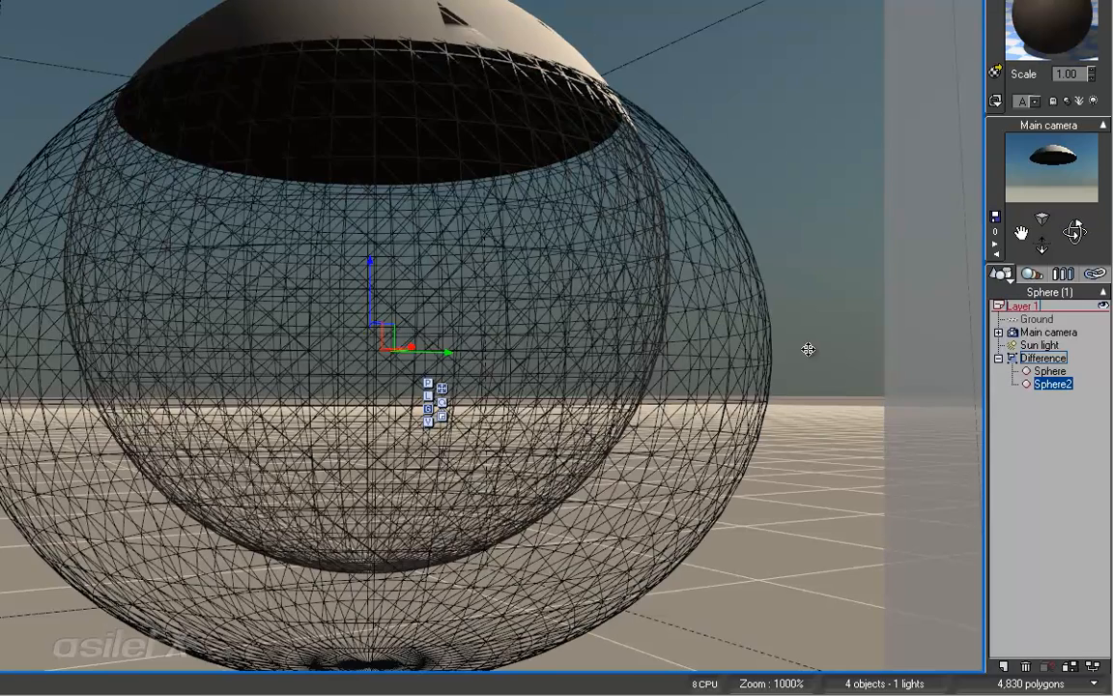
pyautogui.moveTo(366, 363); pyautogui.dragTo(389, 465)
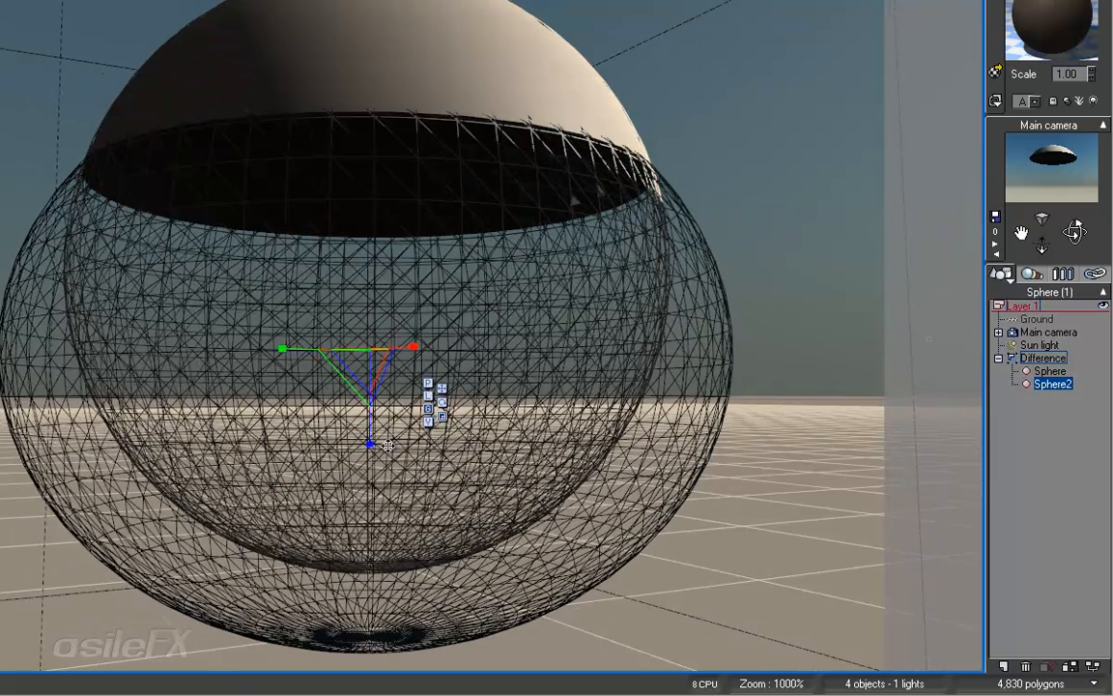
# Adjust the scale and position of Sphere2 inside the Difference object to refine the hollow under the cap
pyautogui.click(442, 388)
pyautogui.moveTo(370, 282); pyautogui.dragTo(370, 301)
pyautogui.click(442, 435)
pyautogui.moveTo(369, 463); pyautogui.dragTo(370, 432)
pyautogui.click(441, 407)
pyautogui.moveTo(371, 284); pyautogui.dragTo(380, 245)
pyautogui.click(441, 370)
pyautogui.moveTo(369, 388)
pyautogui.mouseDown()
pyautogui.moveTo(371, 417)
pyautogui.moveTo(362, 391)
pyautogui.mouseUp()
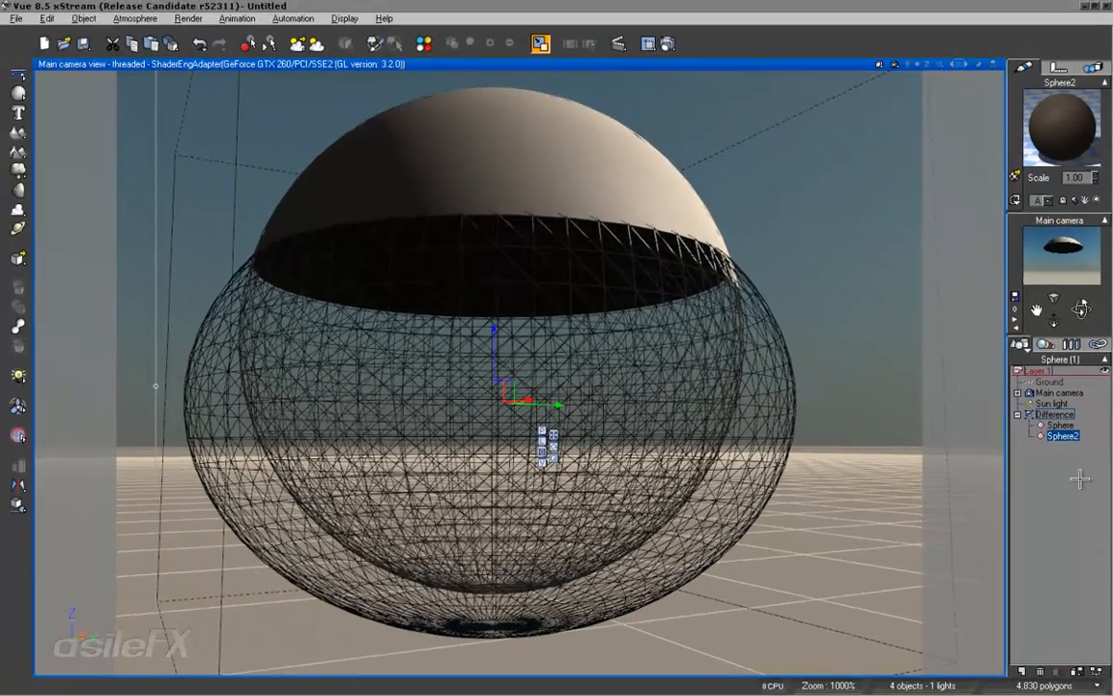
pyautogui.click(899, 438)
# Add a cylinder beneath the cap and stretch it vertically into a thin stalk that reaches up into the cap
pyautogui.moveTo(498, 463); pyautogui.dragTo(542, 493, button='right')
pyautogui.moveTo(478, 460); pyautogui.dragTo(534, 541, button='middle')
pyautogui.keyDown('ctrl'); pyautogui.moveTo(533, 488); pyautogui.dragTo(541, 513, button='right'); pyautogui.keyUp('ctrl')
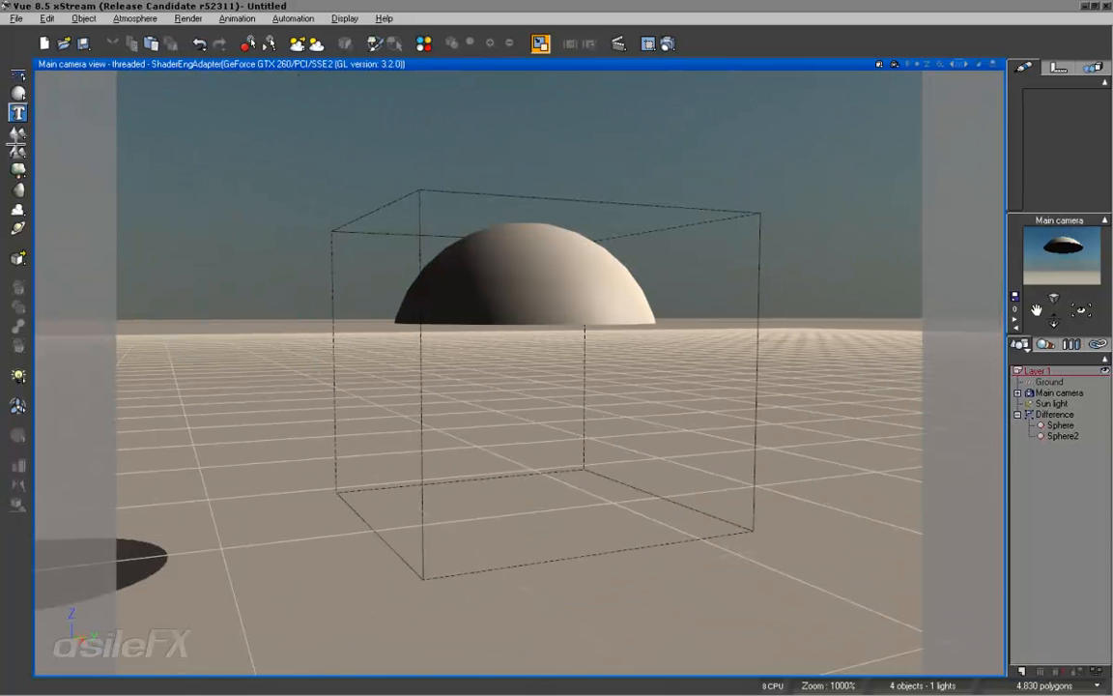
pyautogui.moveTo(17, 94); pyautogui.dragTo(54, 102)
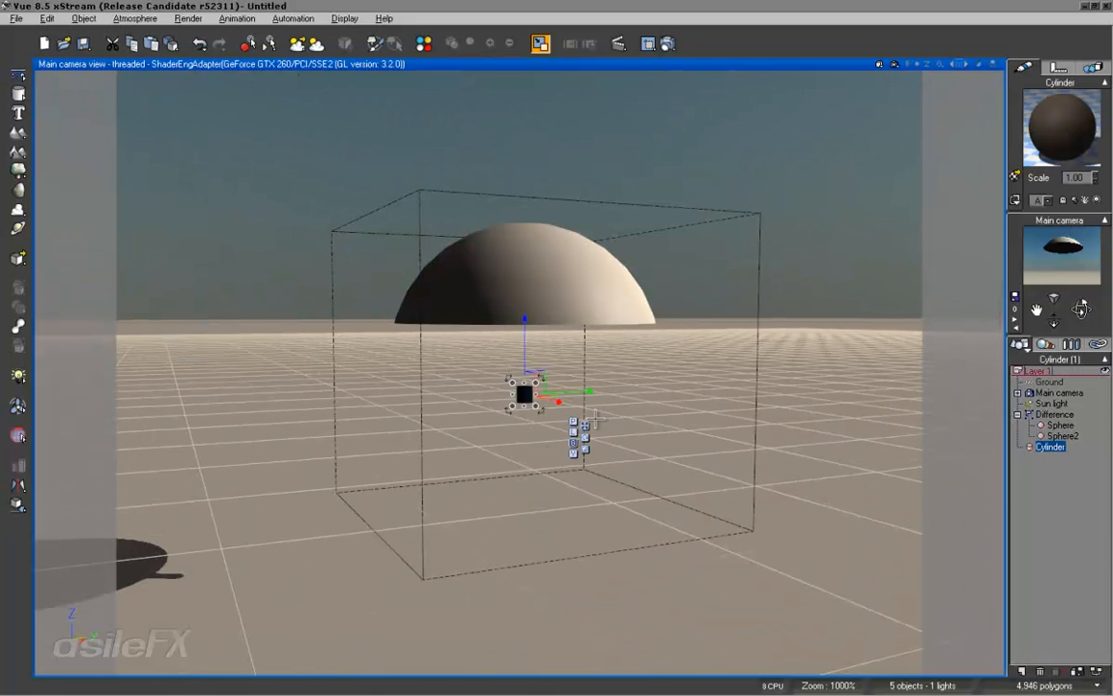
pyautogui.moveTo(528, 324); pyautogui.dragTo(575, 246)
pyautogui.moveTo(522, 322); pyautogui.dragTo(519, 357)
pyautogui.moveTo(1081, 307); pyautogui.dragTo(549, 504)
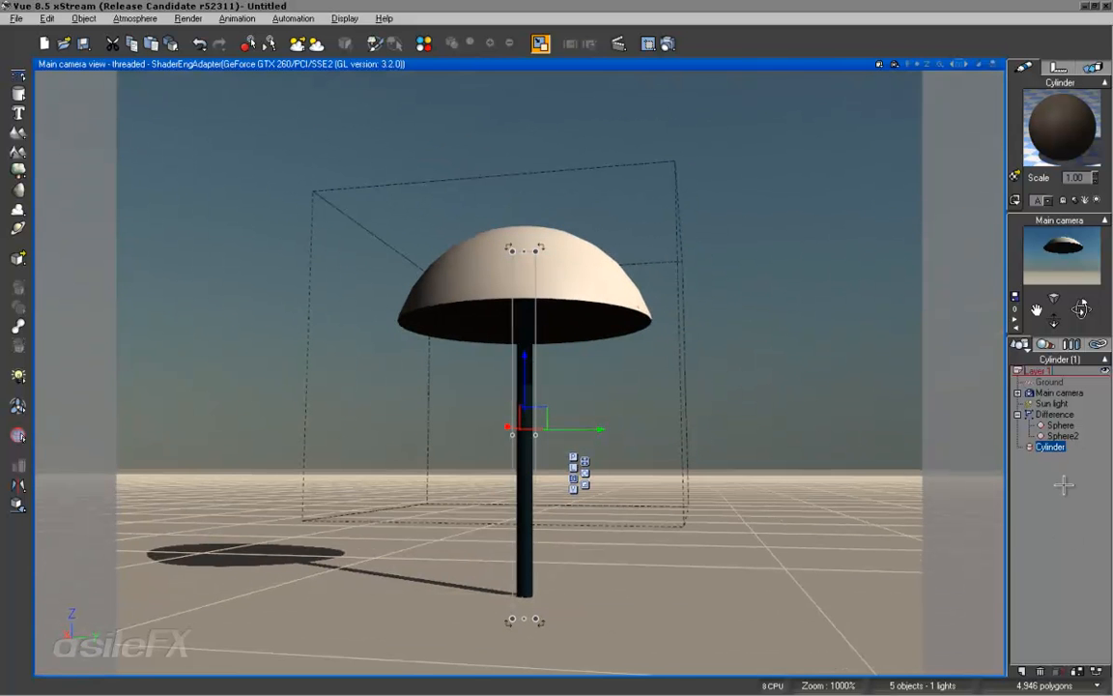
# Select the Difference and the Cylinder together and raise them vertically
pyautogui.click(1054, 414)
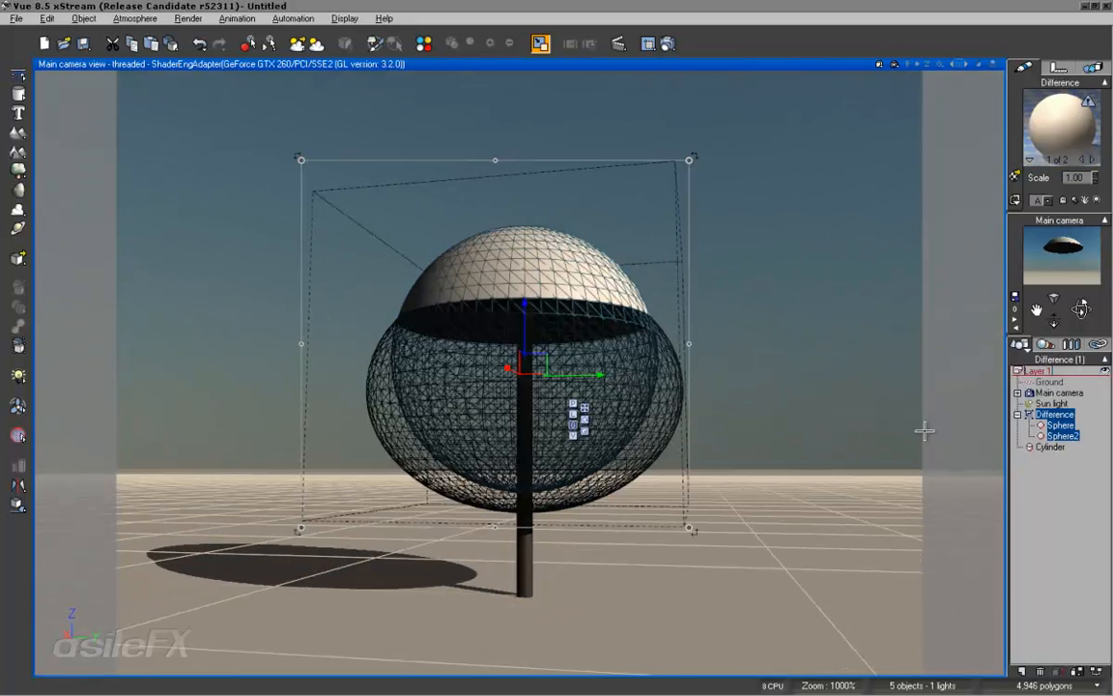
pyautogui.keyDown('ctrl'); pyautogui.click(1050, 446); pyautogui.keyUp('ctrl')
pyautogui.moveTo(530, 345); pyautogui.dragTo(533, 248)
# Lengthen only the cylinder along its height and lower it so its upper end stays inside the cap
pyautogui.click(1038, 396)
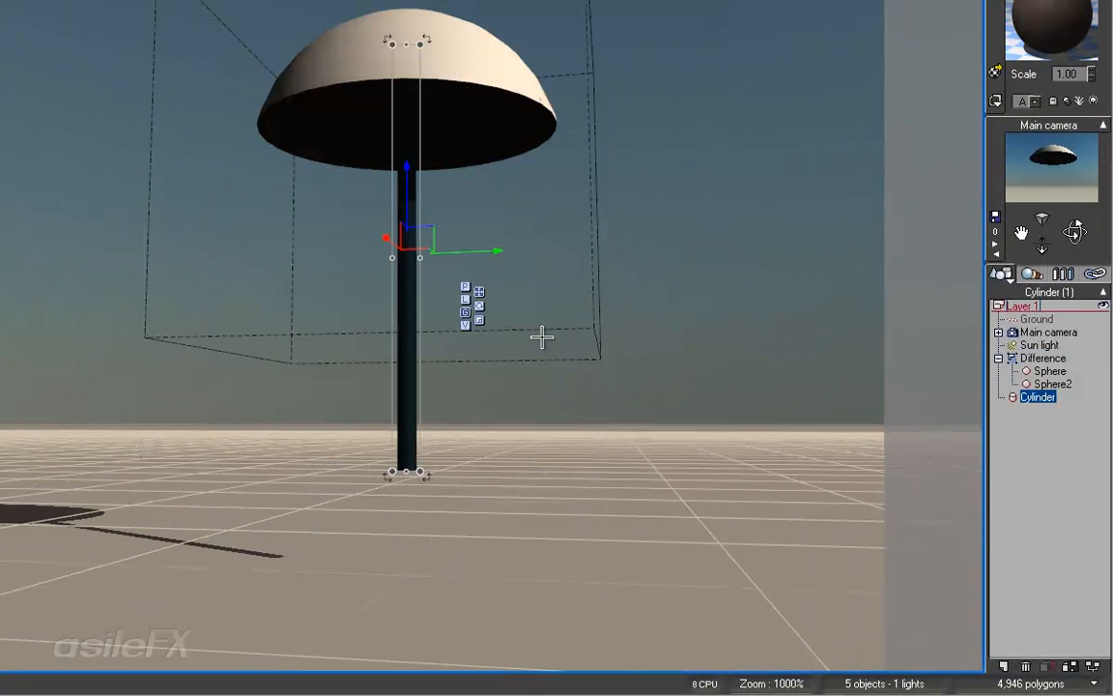
pyautogui.moveTo(409, 326)
pyautogui.mouseDown()
pyautogui.moveTo(410, 368)
pyautogui.moveTo(410, 346)
pyautogui.mouseUp()
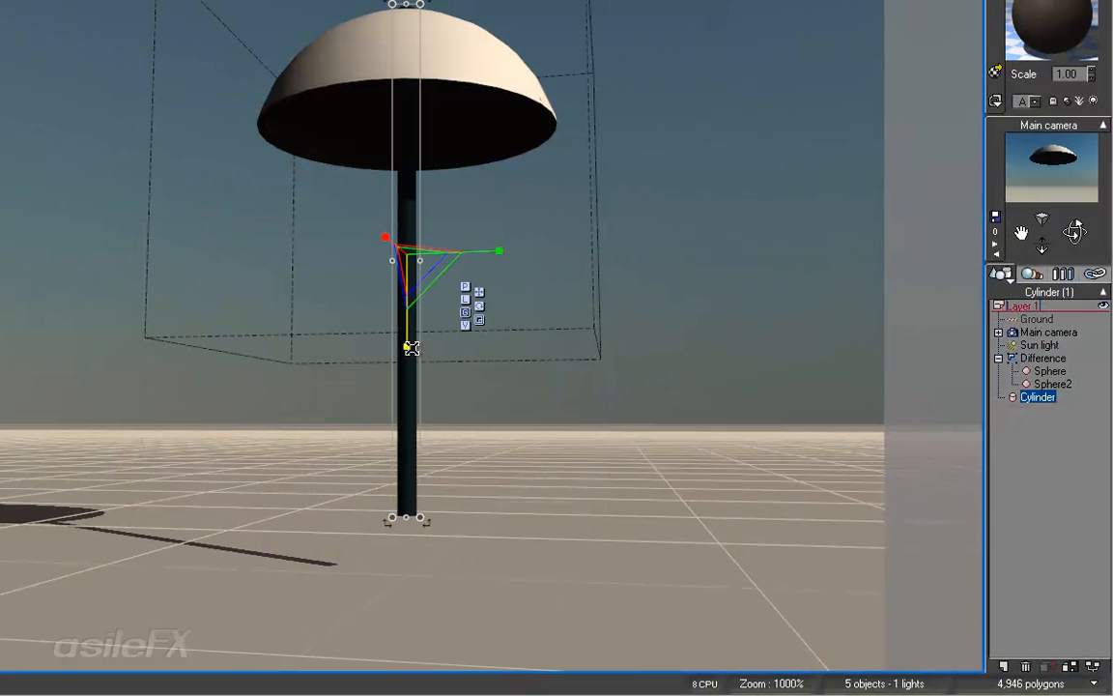
pyautogui.moveTo(407, 194); pyautogui.dragTo(406, 228)
pyautogui.moveTo(1076, 230)
pyautogui.mouseDown()
pyautogui.moveTo(429, 445)
pyautogui.moveTo(1076, 231)
pyautogui.mouseUp()
# Rename the cylinder's material Stalk and set its color to Red 158, Green 142 and Blue 128
pyautogui.doubleClick(1053, 27)
pyautogui.doubleClick(326, 123)
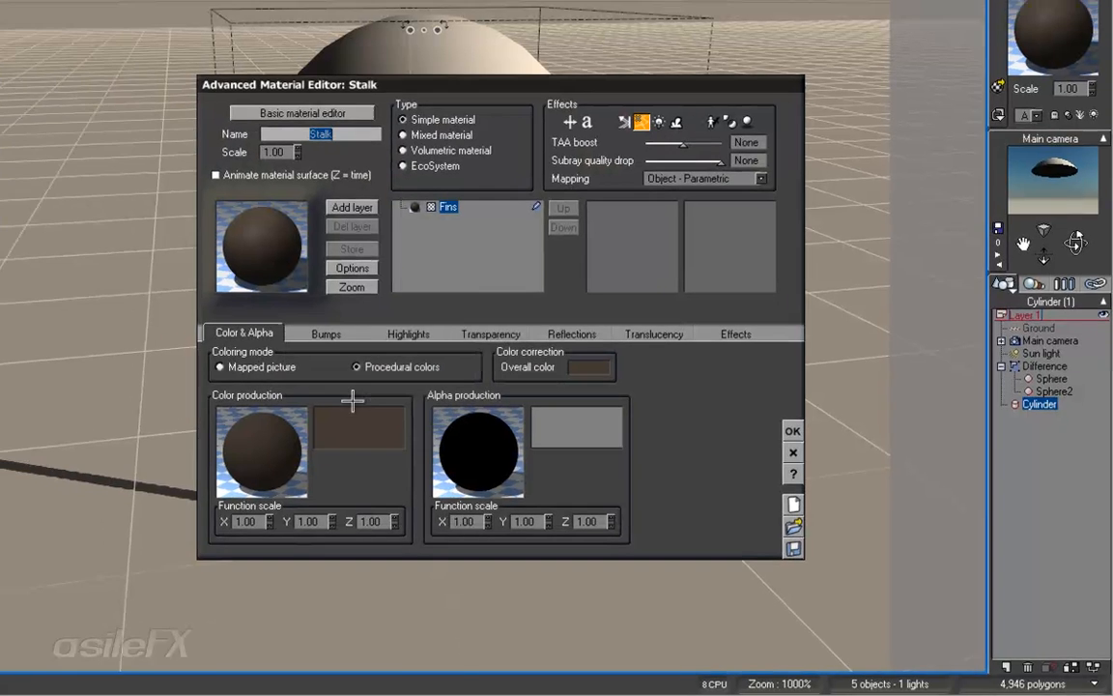
pyautogui.rightClick(340, 407)
pyautogui.click(382, 416)
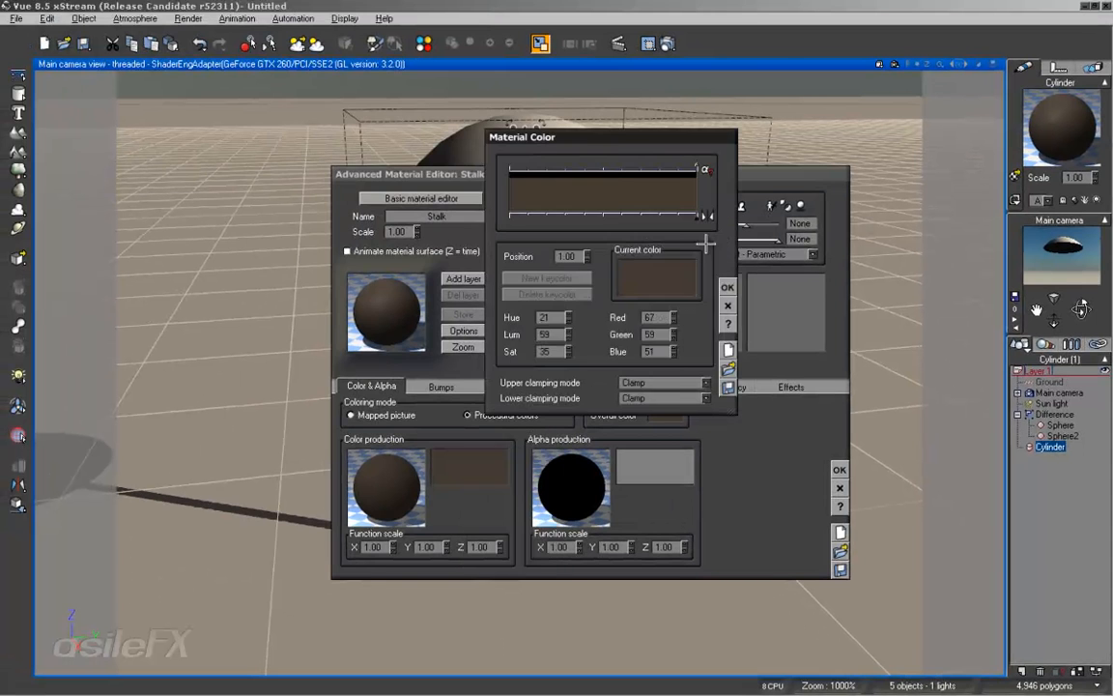
pyautogui.click(644, 281)
pyautogui.click(637, 211)
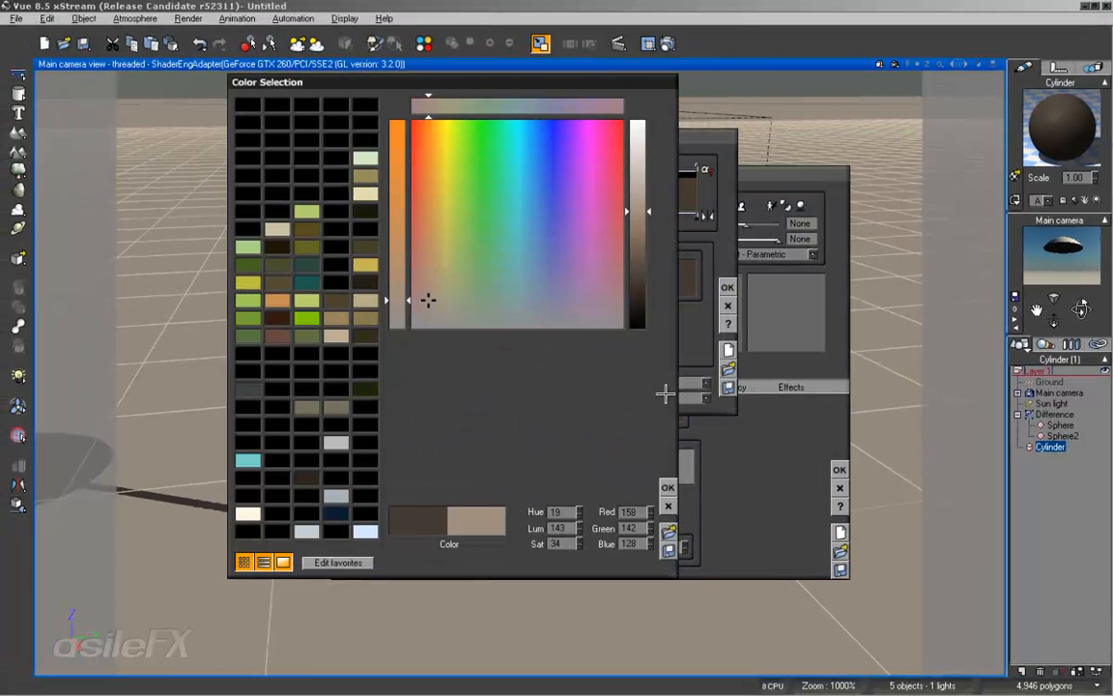
pyautogui.click(667, 488)
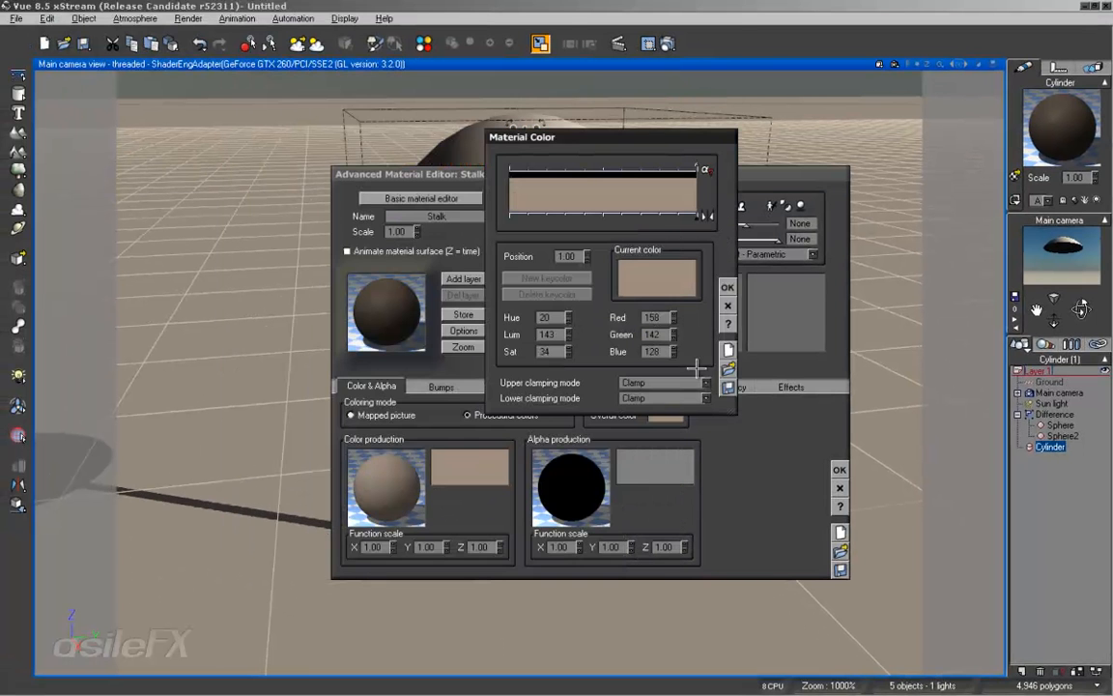
pyautogui.click(726, 288)
pyautogui.click(839, 470)
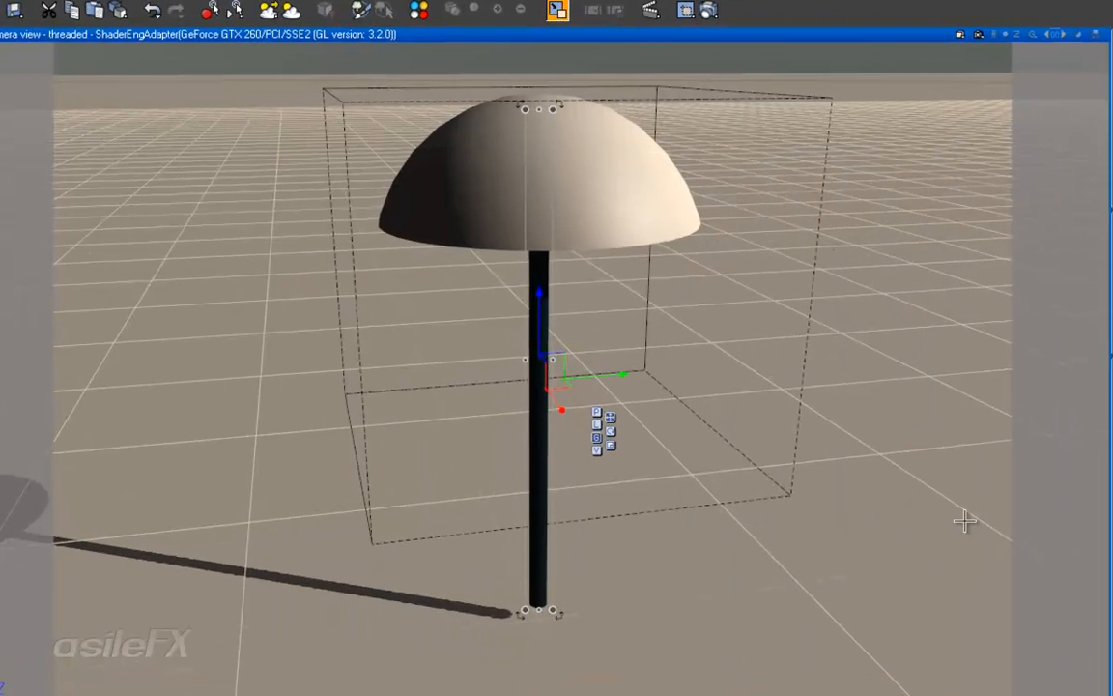
# Edit the cylinder's material again and set its color to a lighter brown with Red 136, Green 119 and Blue 103
pyautogui.doubleClick(1110, 114)
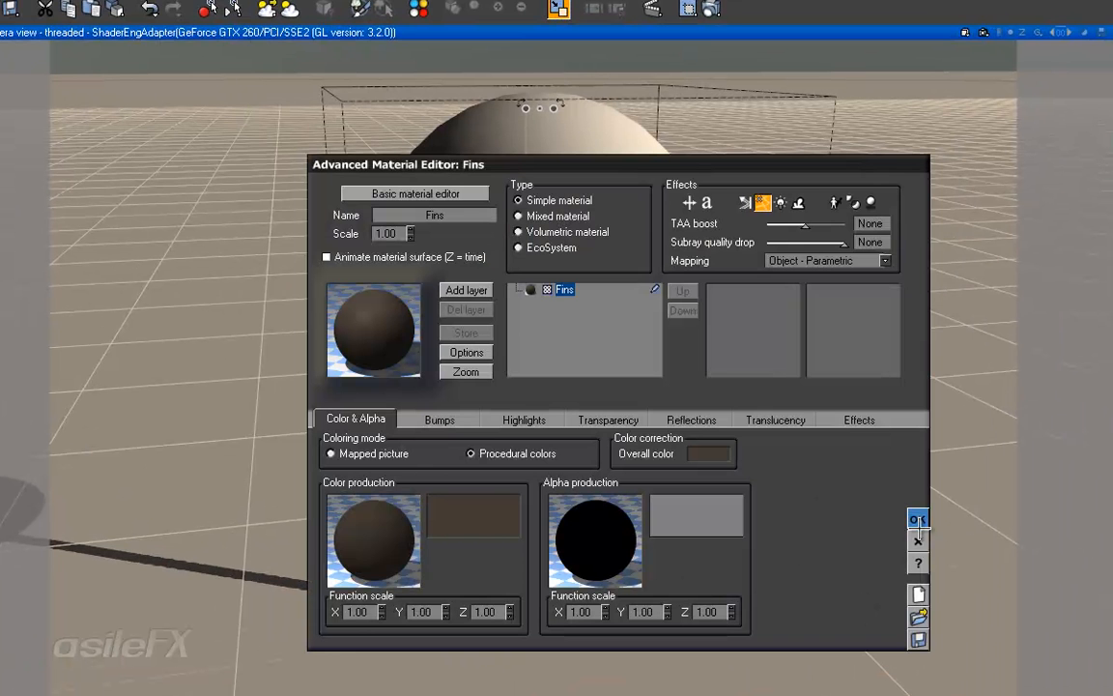
pyautogui.rightClick(486, 512)
pyautogui.click(508, 518)
pyautogui.rightClick(709, 290)
pyautogui.click(715, 297)
pyautogui.click(676, 232)
pyautogui.click(712, 540)
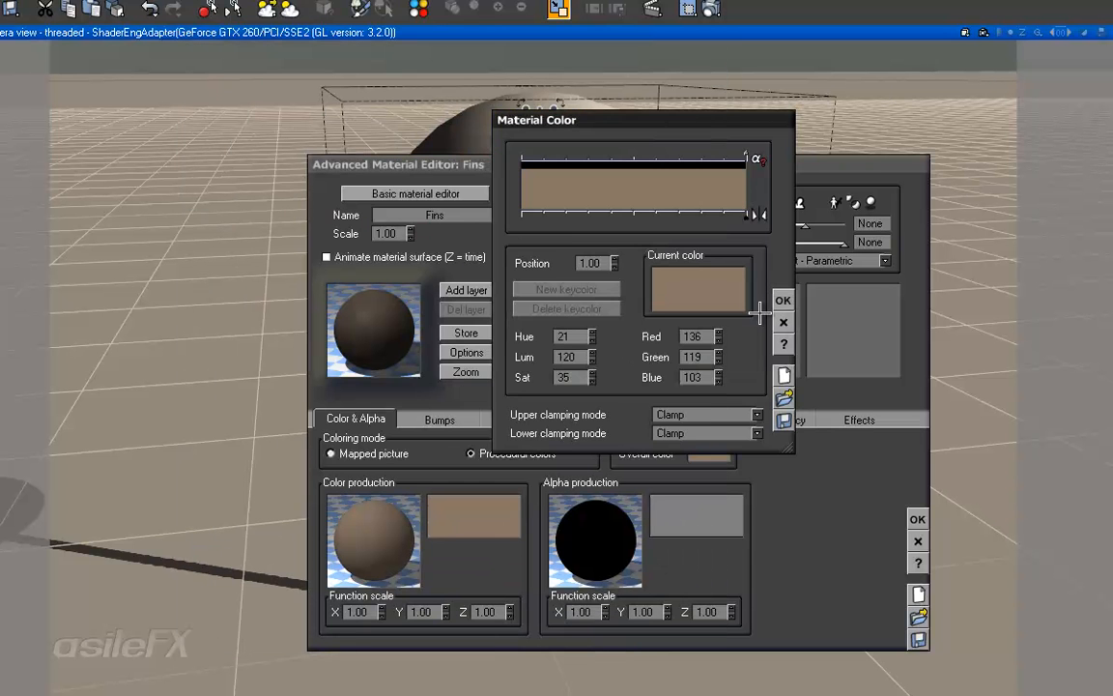
pyautogui.click(783, 300)
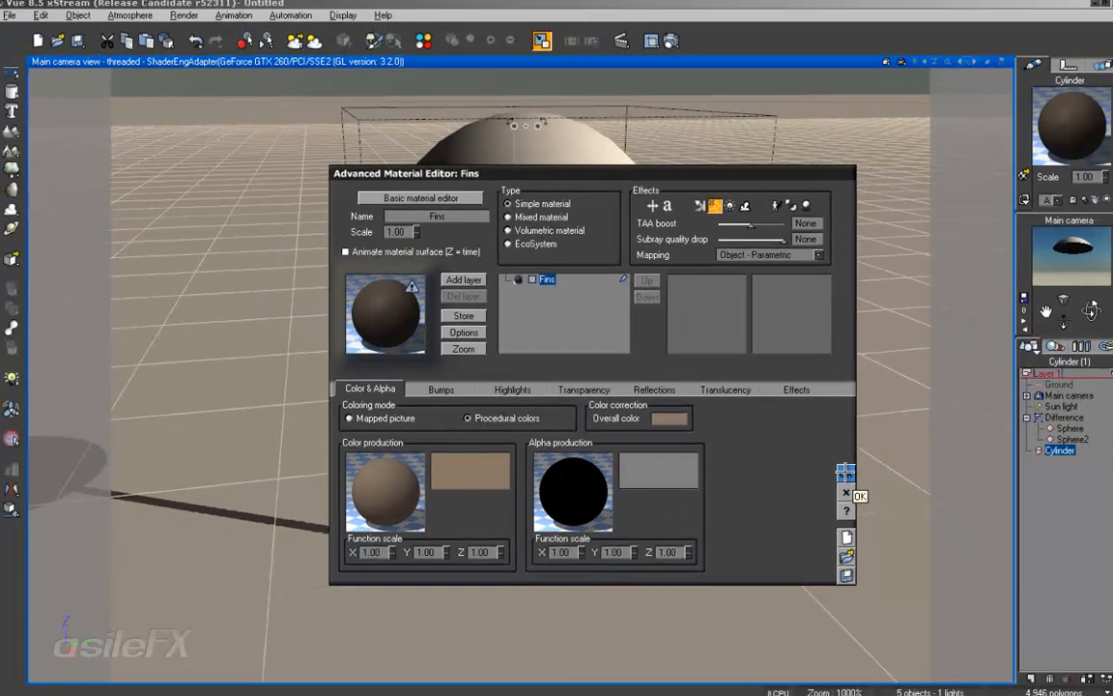
pyautogui.click(845, 472)
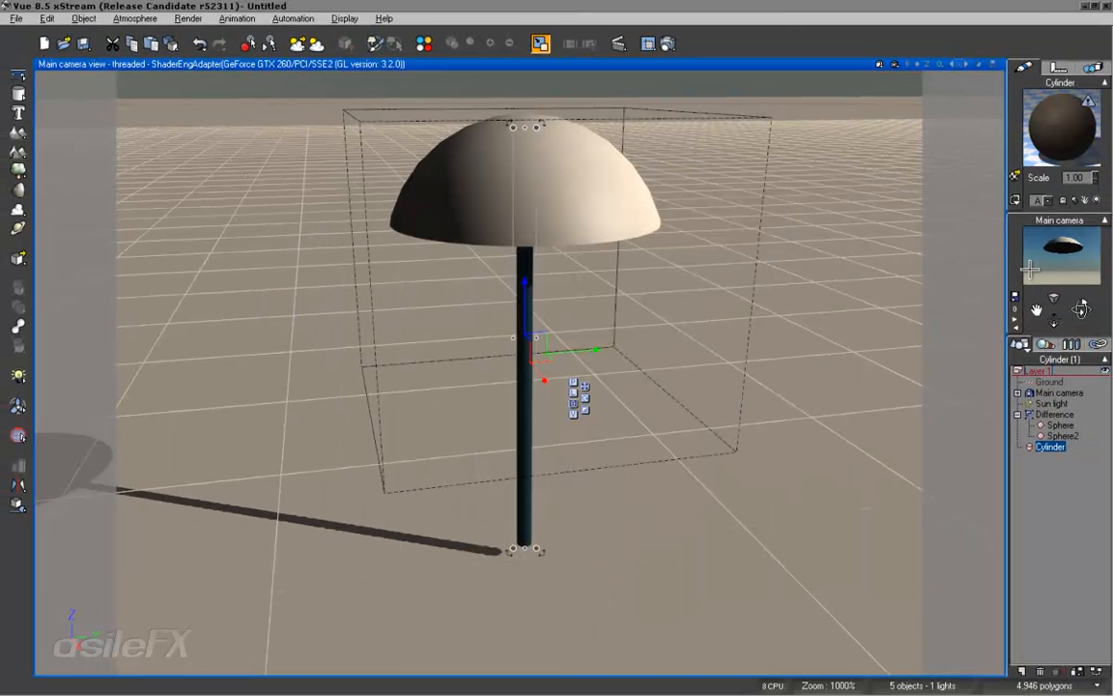
# Bake the Difference object to polygons with an increased bake quality and inspect the resulting cap
pyautogui.moveTo(872, 303); pyautogui.dragTo(870, 318, button='right')
pyautogui.moveTo(502, 461); pyautogui.dragTo(543, 496, button='middle')
pyautogui.moveTo(1088, 299); pyautogui.dragTo(556, 505)
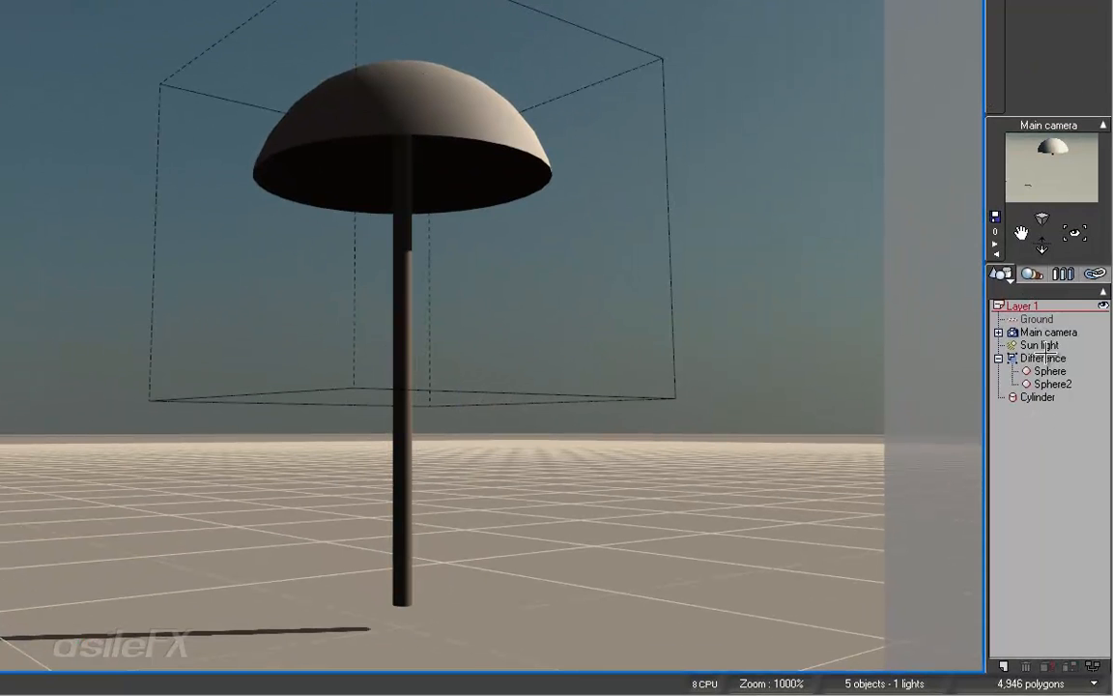
pyautogui.click(1040, 359)
pyautogui.rightClick(439, 129)
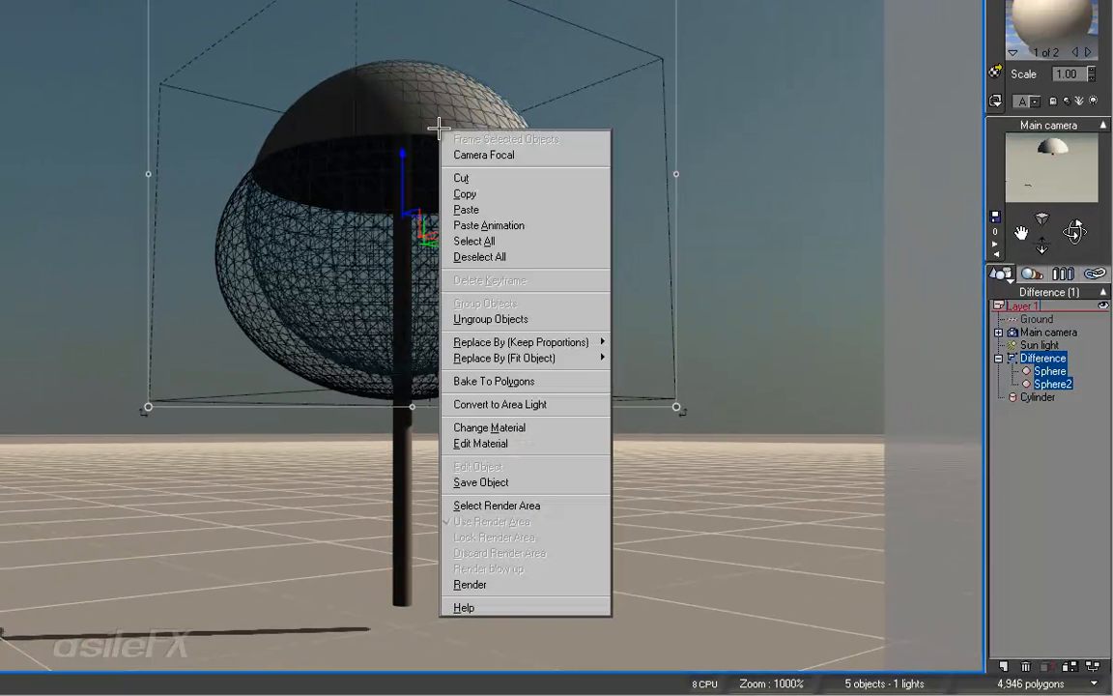
pyautogui.click(560, 380)
pyautogui.moveTo(683, 343); pyautogui.dragTo(733, 332)
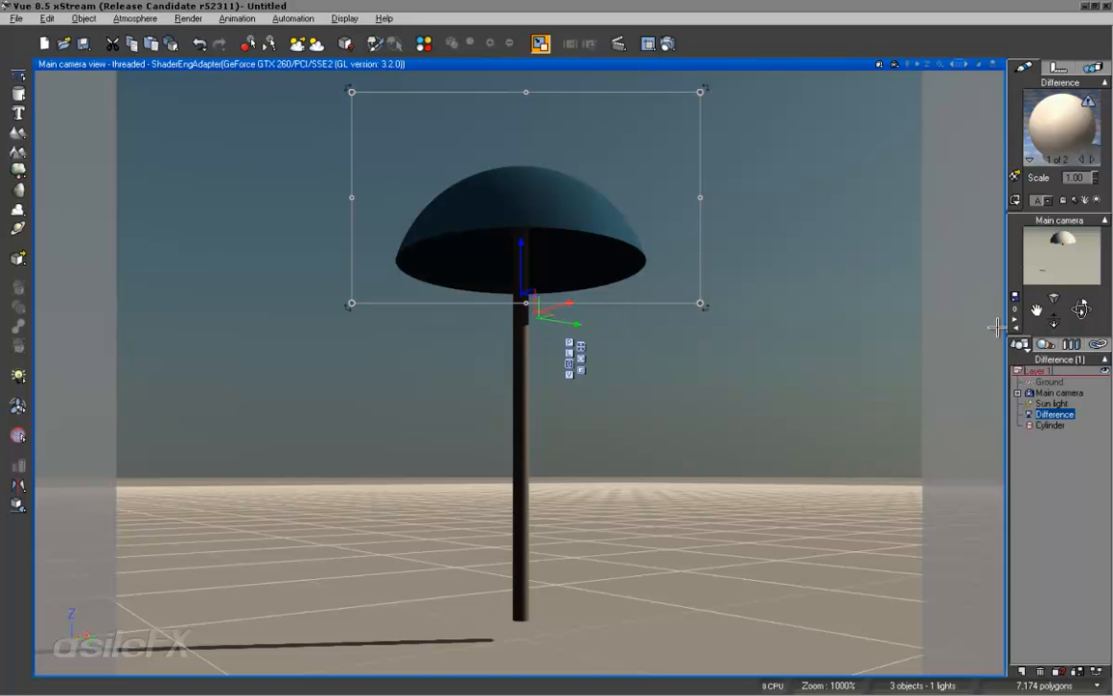
pyautogui.moveTo(1078, 310); pyautogui.dragTo(540, 500)
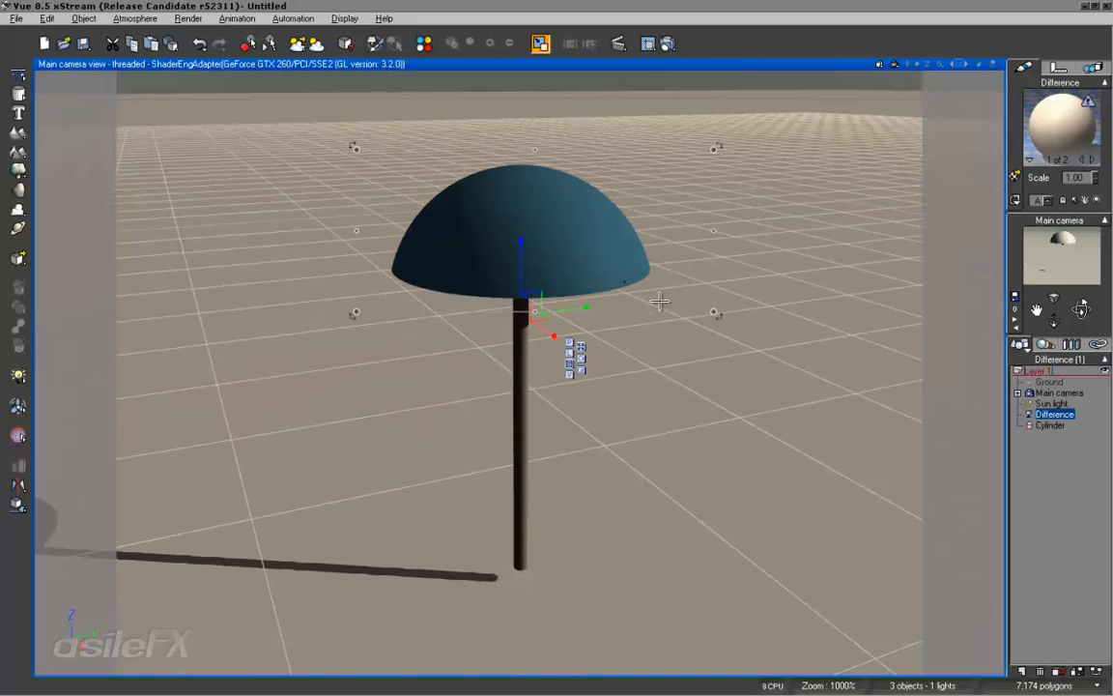
# Undo the camera rotation and the polygon baking of the Difference object
pyautogui.click(47, 18)
pyautogui.click(78, 12)
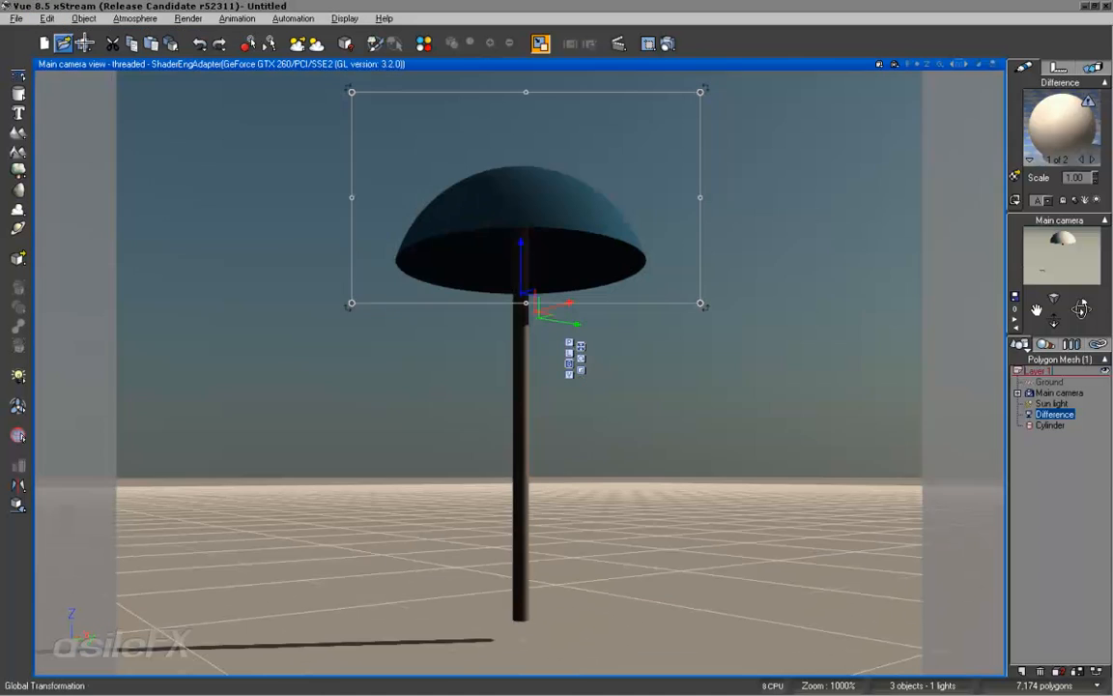
pyautogui.click(47, 18)
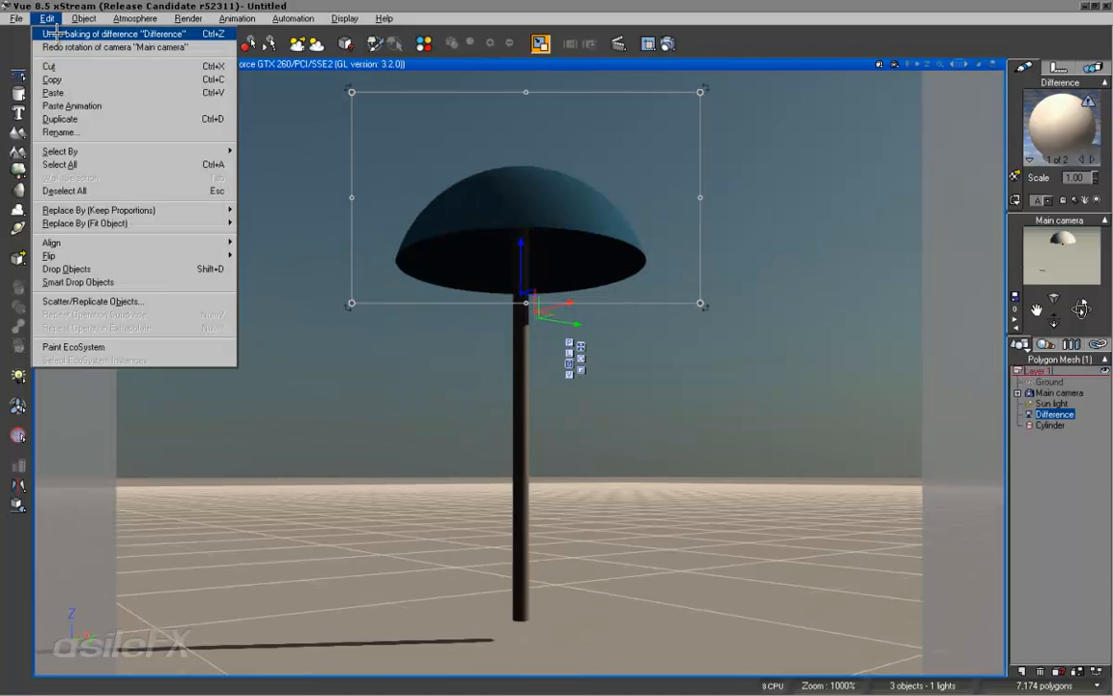
pyautogui.click(56, 34)
# Bake the Difference object to polygons with the default bake quality
pyautogui.rightClick(561, 217)
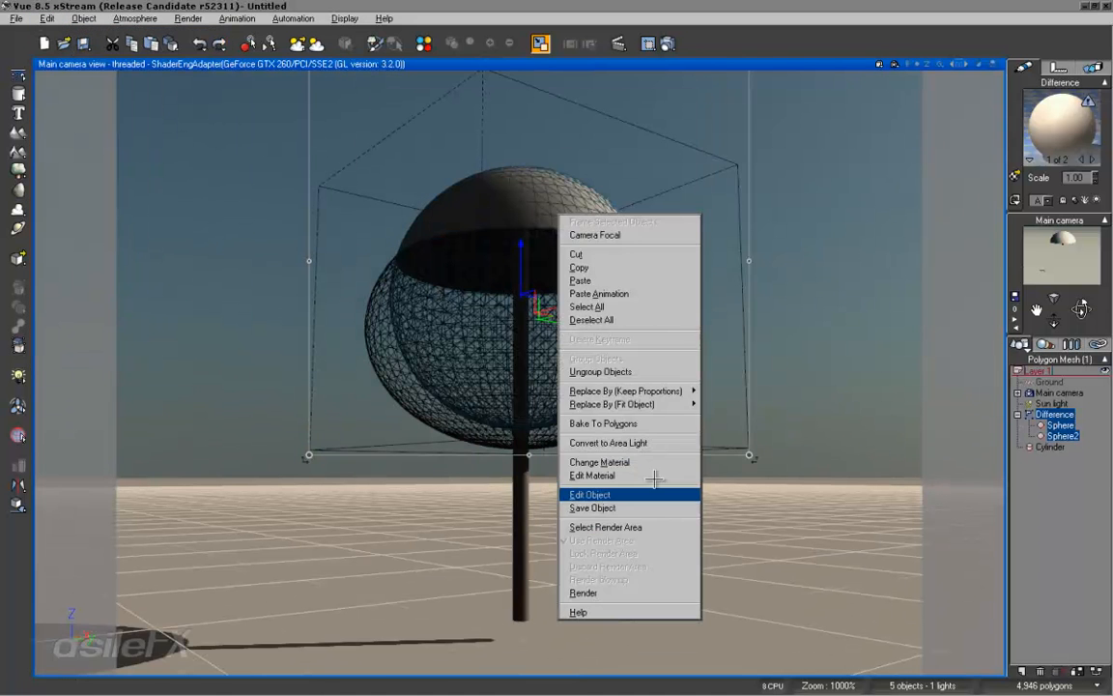
pyautogui.click(653, 424)
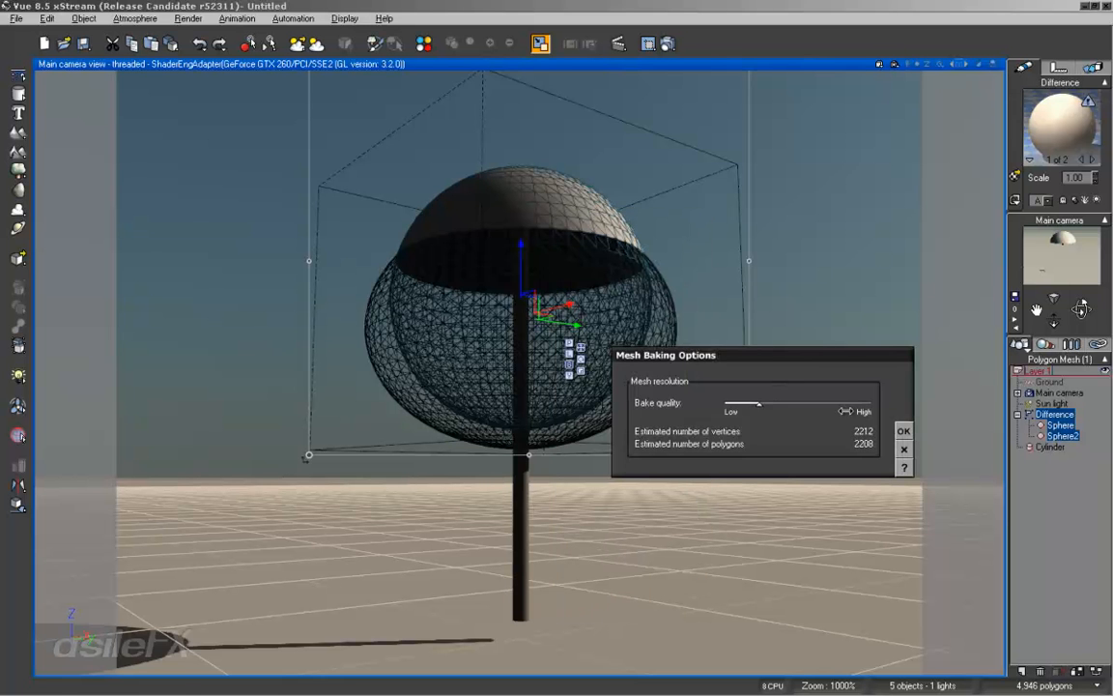
pyautogui.click(903, 429)
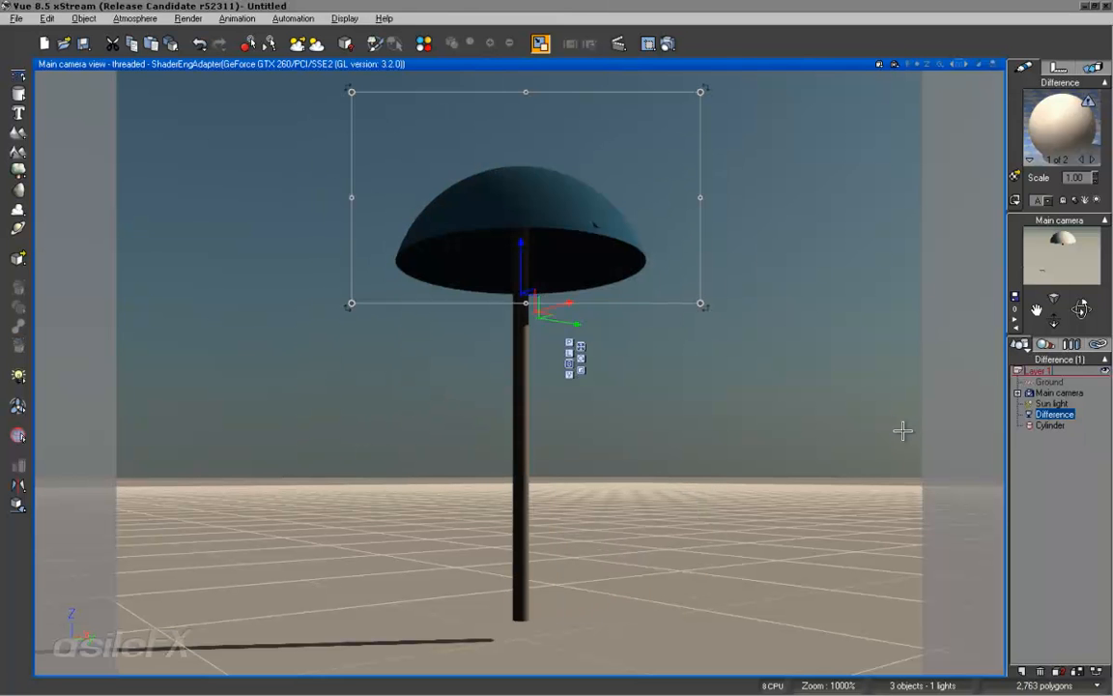
pyautogui.click(1065, 443)
# Select the Cylinder and the baked Difference cap together and group them
pyautogui.click(1050, 425)
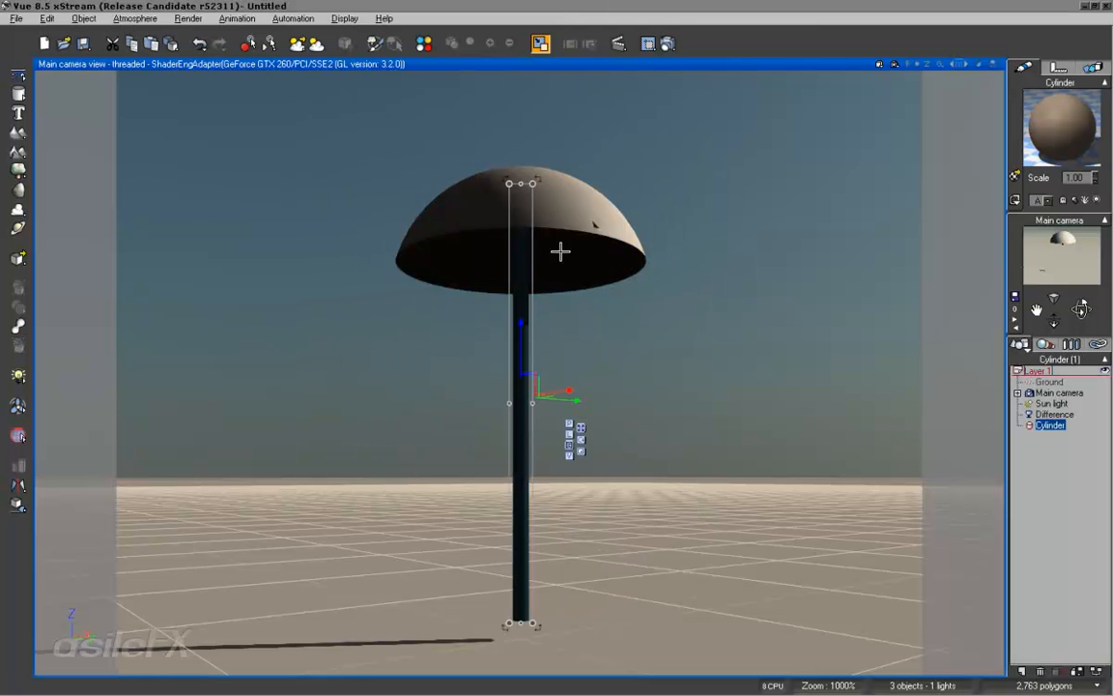
pyautogui.moveTo(547, 516)
pyautogui.mouseDown(button='right')
pyautogui.moveTo(569, 501)
pyautogui.moveTo(549, 499)
pyautogui.mouseUp(button='right')
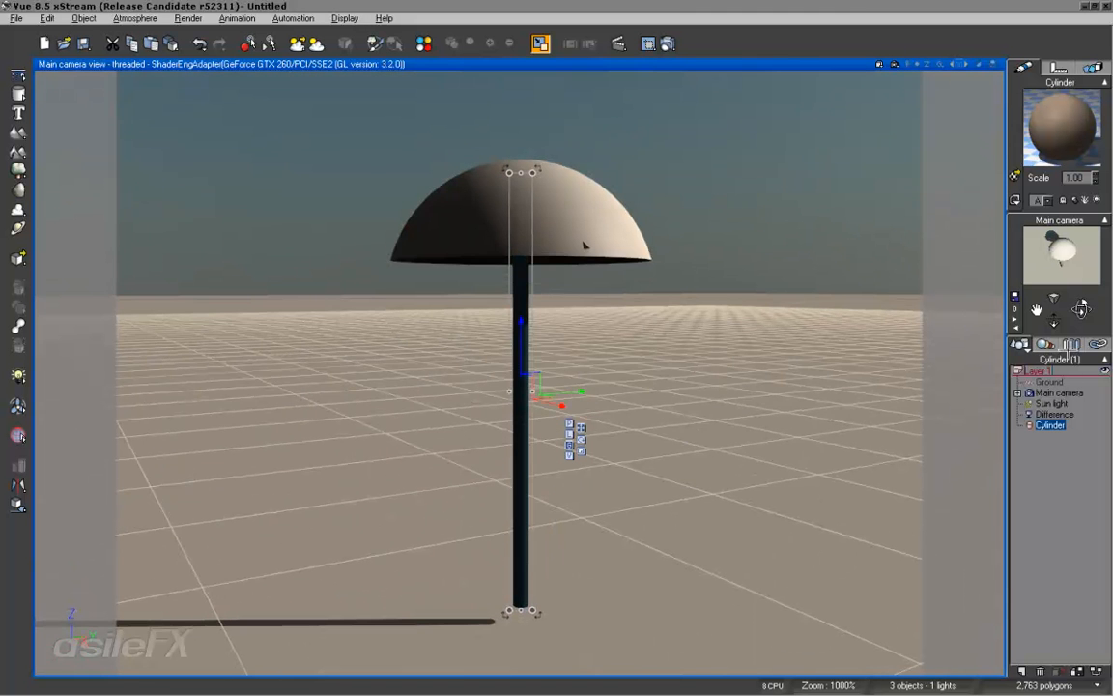
pyautogui.keyDown('ctrl'); pyautogui.click(1056, 412); pyautogui.keyUp('ctrl')
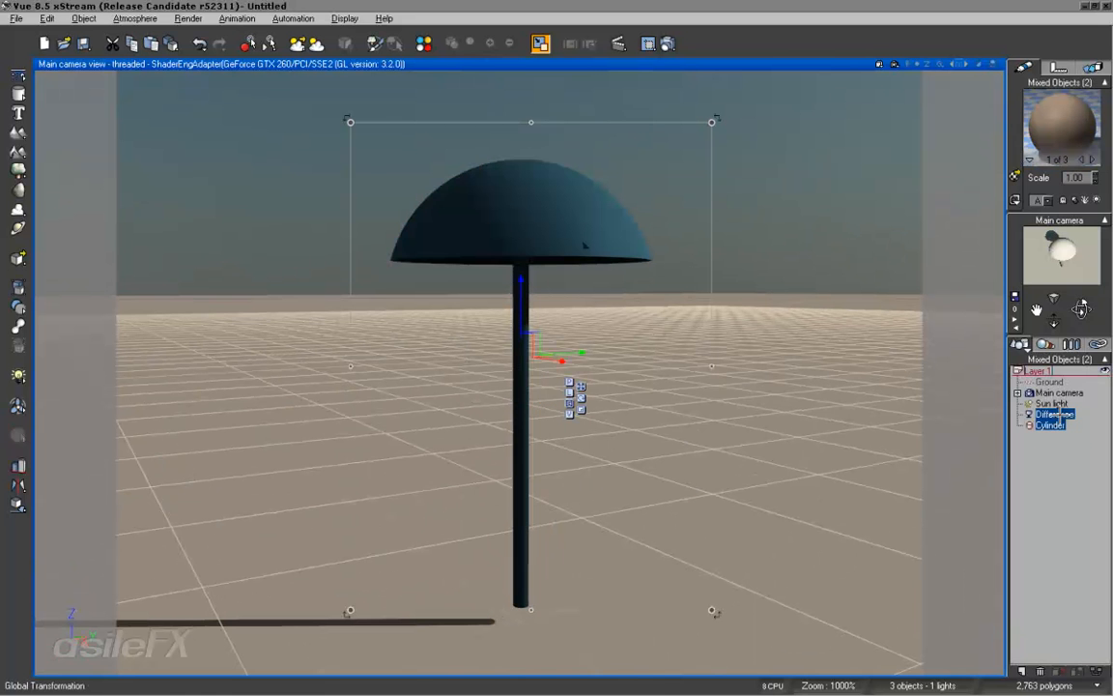
pyautogui.click(16, 289)
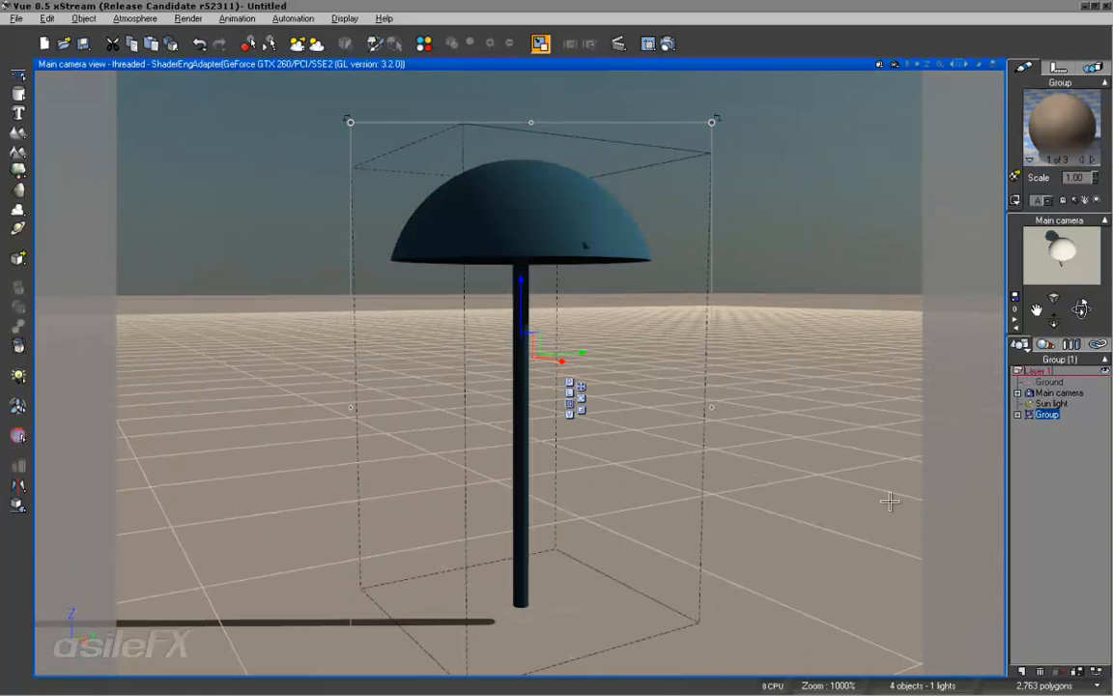
# Move the group's pivot down to the foot of the stalk, about -93.24 on Z, and deselect the group
pyautogui.moveTo(1081, 310); pyautogui.dragTo(1096, 312)
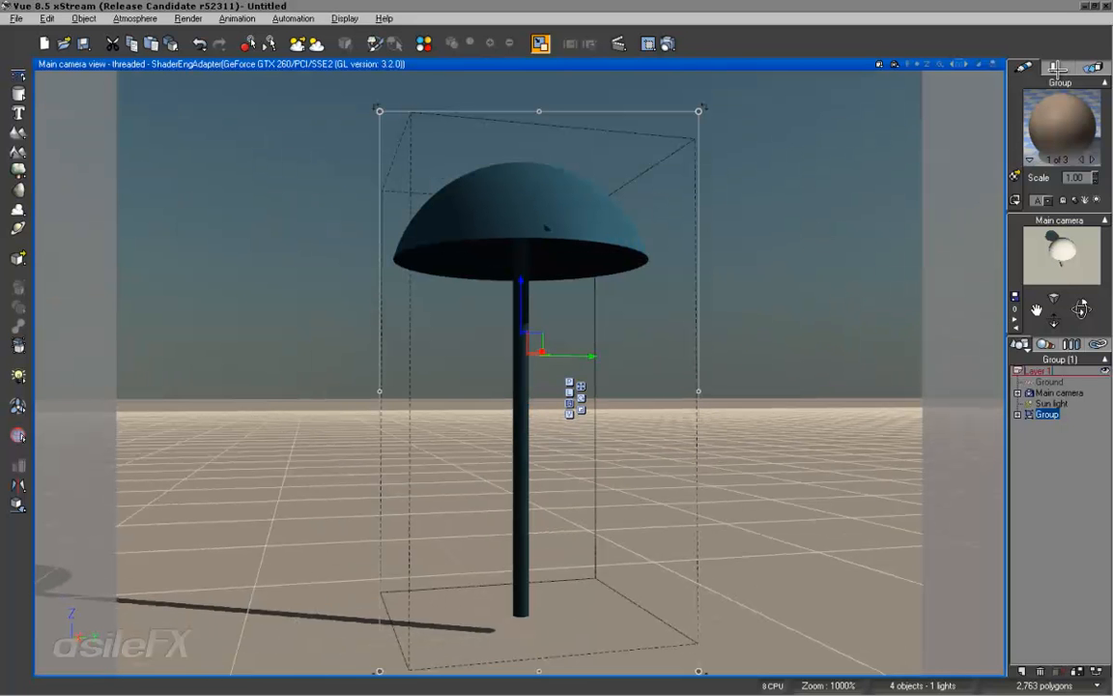
pyautogui.click(1060, 68)
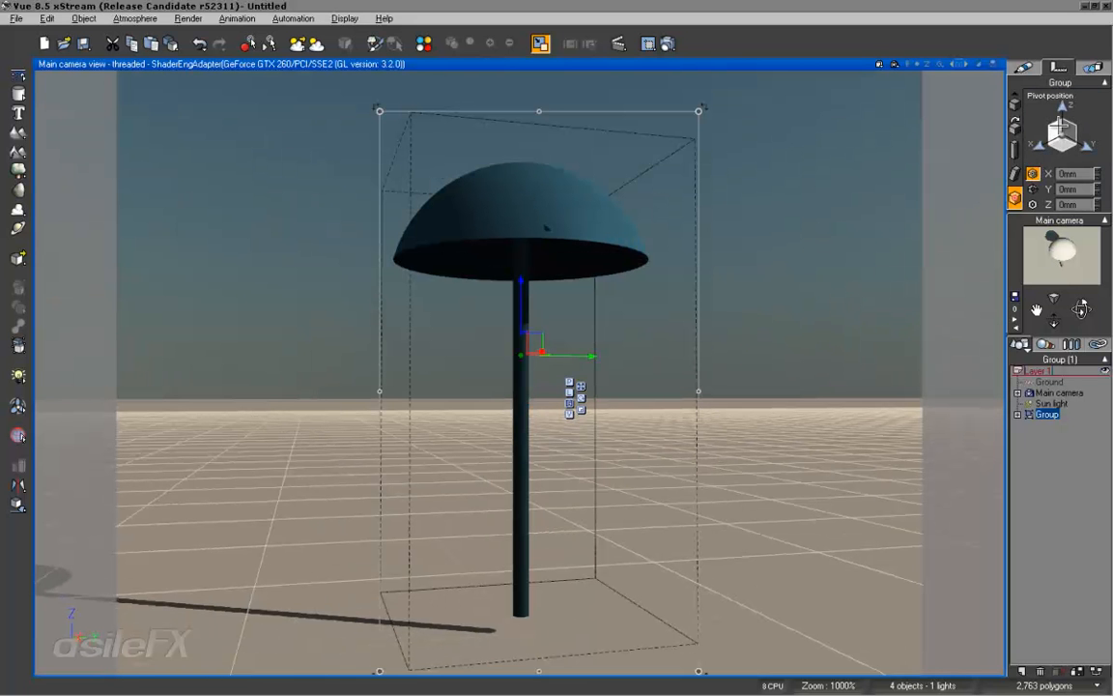
pyautogui.moveTo(1063, 110)
pyautogui.mouseDown()
pyautogui.moveTo(1071, 132)
pyautogui.moveTo(1067, 88)
pyautogui.moveTo(1070, 220)
pyautogui.moveTo(1071, 119)
pyautogui.mouseUp()
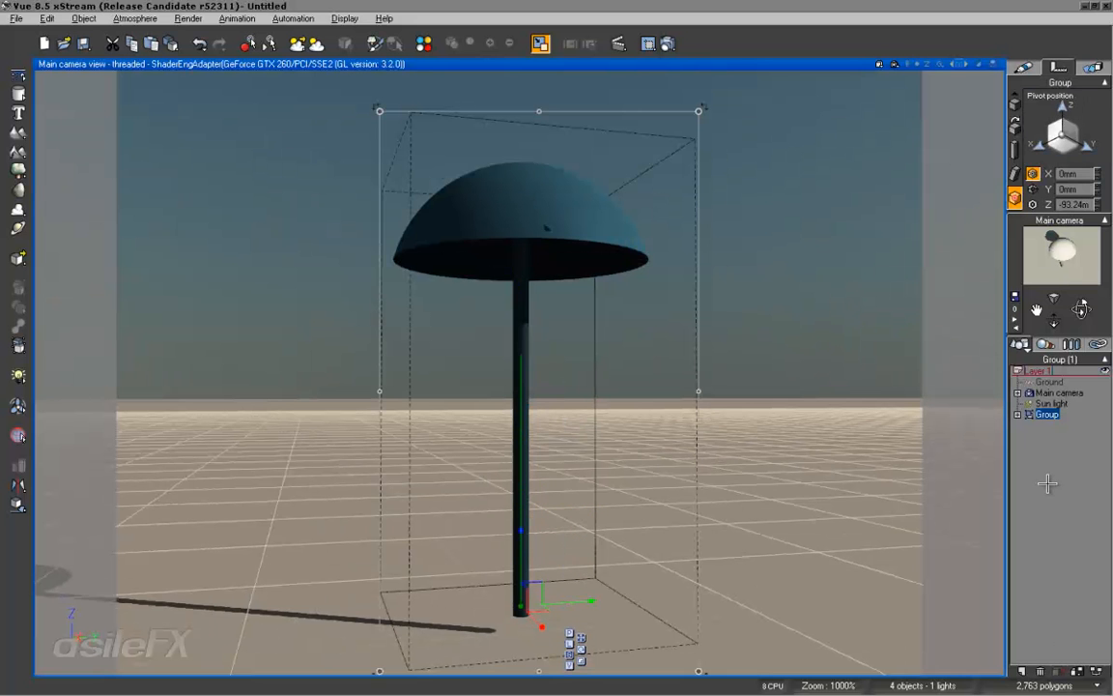
pyautogui.click(1044, 572)
# Pull the camera back to show the mushroom with open ground around it, and save the scene as Boolean Mushroom.vue
pyautogui.moveTo(1081, 309); pyautogui.dragTo(1036, 328)
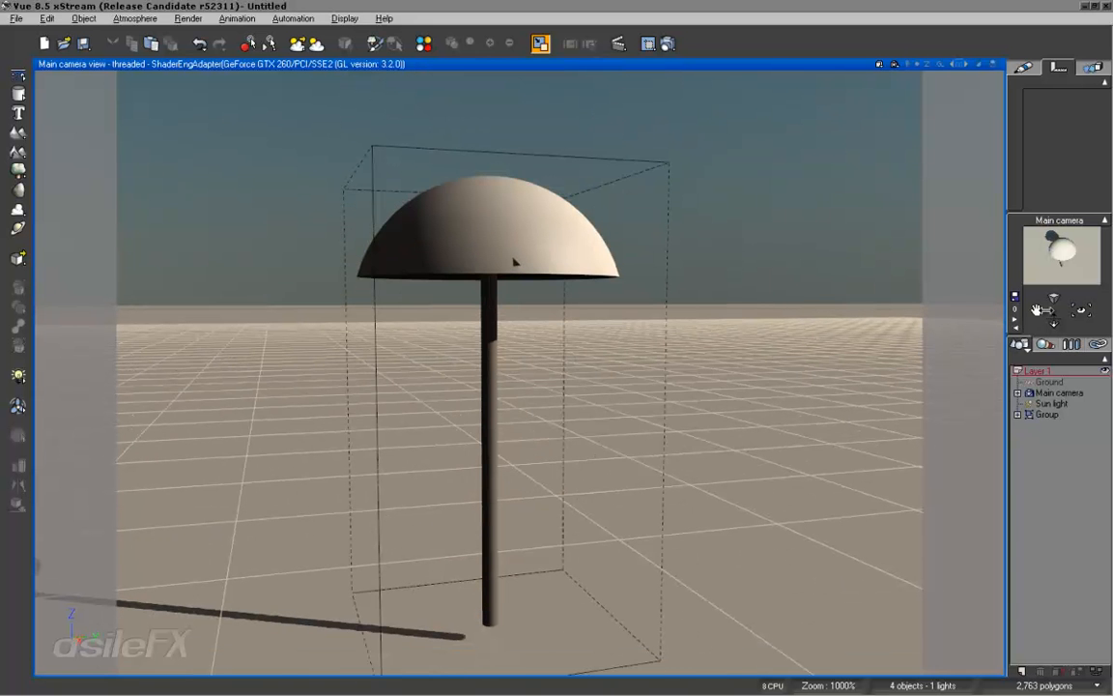
pyautogui.keyDown('ctrl'); pyautogui.moveTo(491, 471); pyautogui.dragTo(541, 648, button='right'); pyautogui.keyUp('ctrl')
pyautogui.moveTo(714, 440); pyautogui.dragTo(650, 509, button='right')
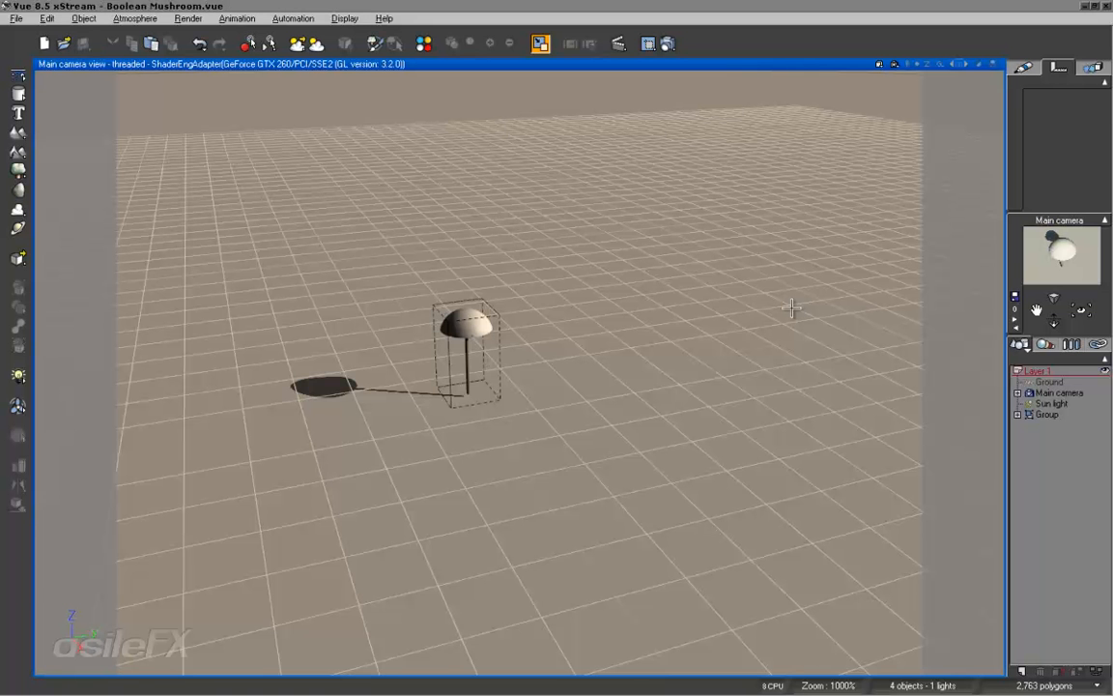
pyautogui.moveTo(785, 307); pyautogui.dragTo(630, 287, button='right')
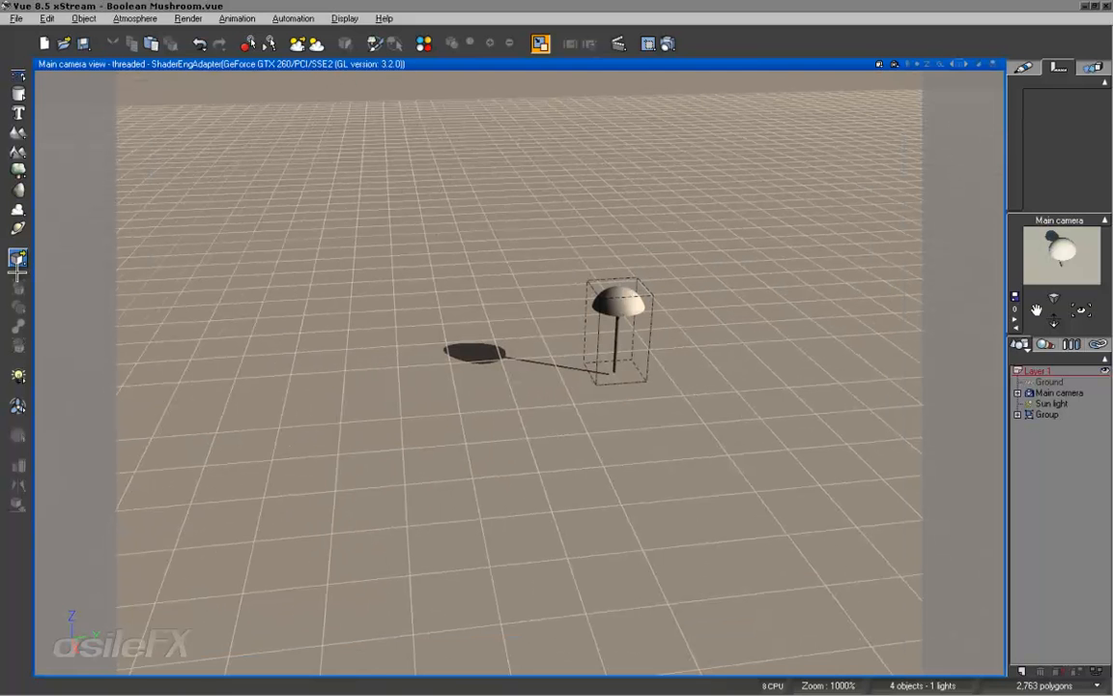
# Add a cone, raise it well above the ground, and move it sideways clear of the mushroom group
pyautogui.click(17, 95)
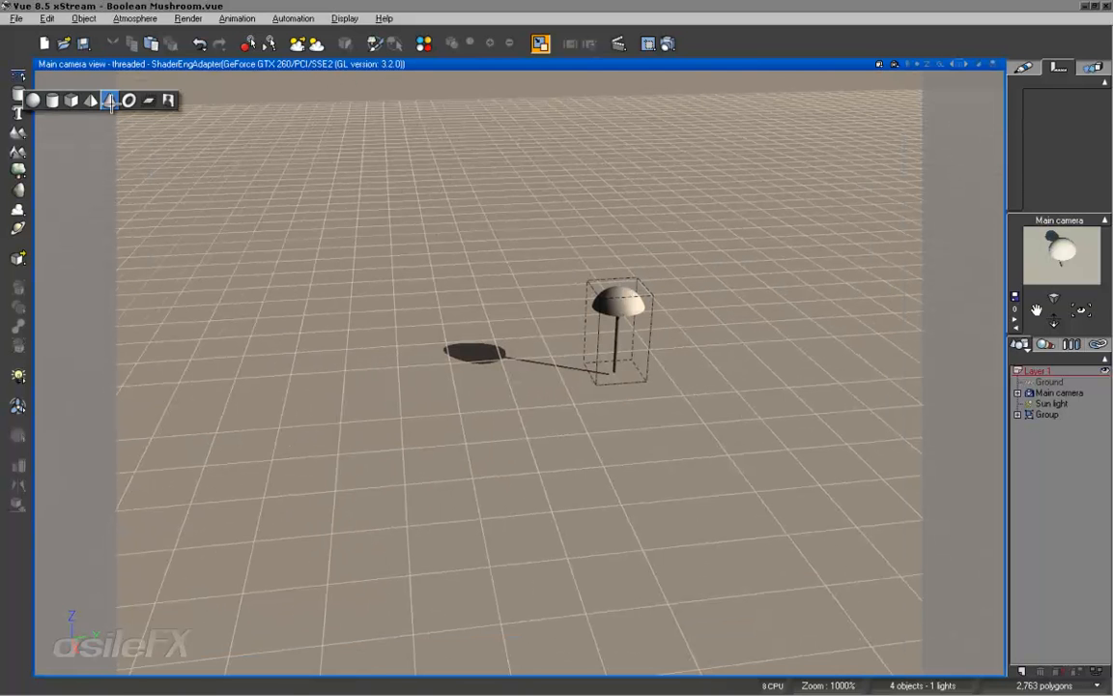
pyautogui.click(110, 100)
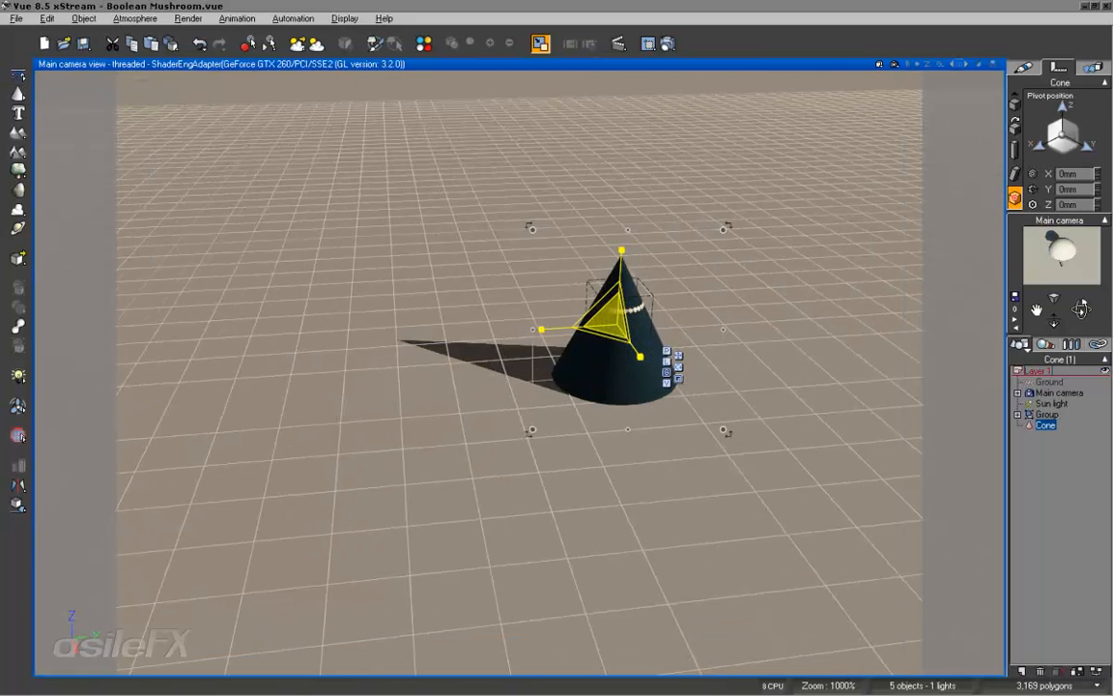
pyautogui.moveTo(620, 255); pyautogui.dragTo(627, 117)
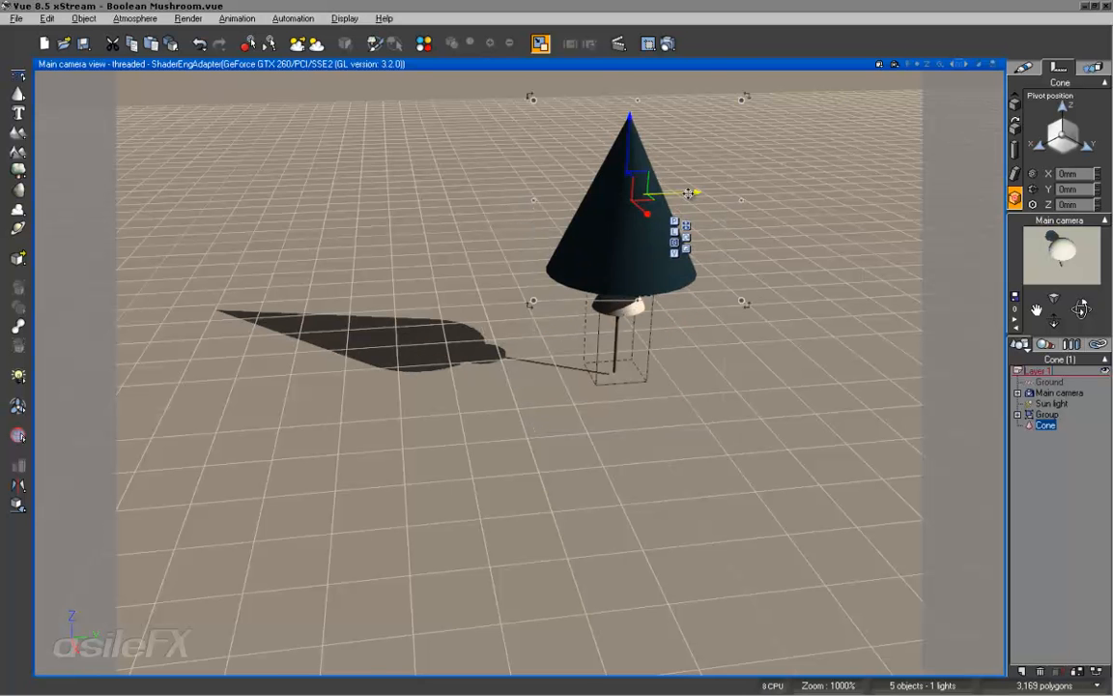
pyautogui.moveTo(693, 189); pyautogui.dragTo(450, 205)
pyautogui.moveTo(508, 207); pyautogui.dragTo(591, 358, button='right')
pyautogui.scroll(5, 592, 264)
pyautogui.moveTo(530, 505); pyautogui.dragTo(647, 317, button='middle')
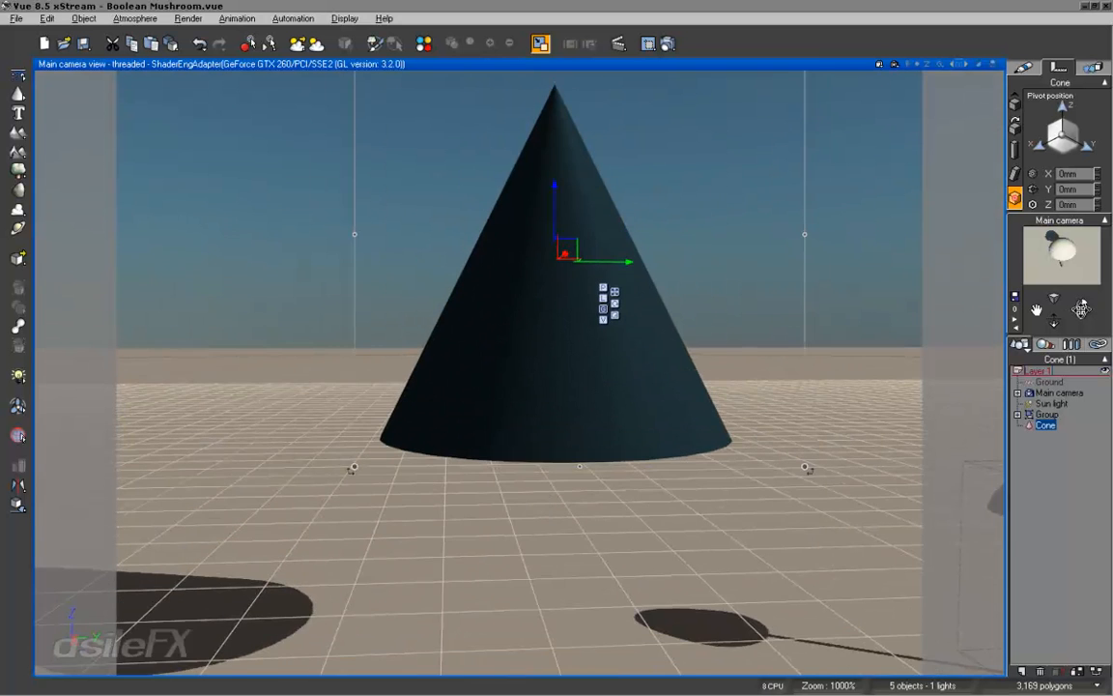
pyautogui.moveTo(1082, 308)
pyautogui.mouseDown()
pyautogui.moveTo(1081, 328)
pyautogui.moveTo(1081, 319)
pyautogui.mouseUp()
pyautogui.moveTo(879, 385); pyautogui.dragTo(967, 470, button='middle')
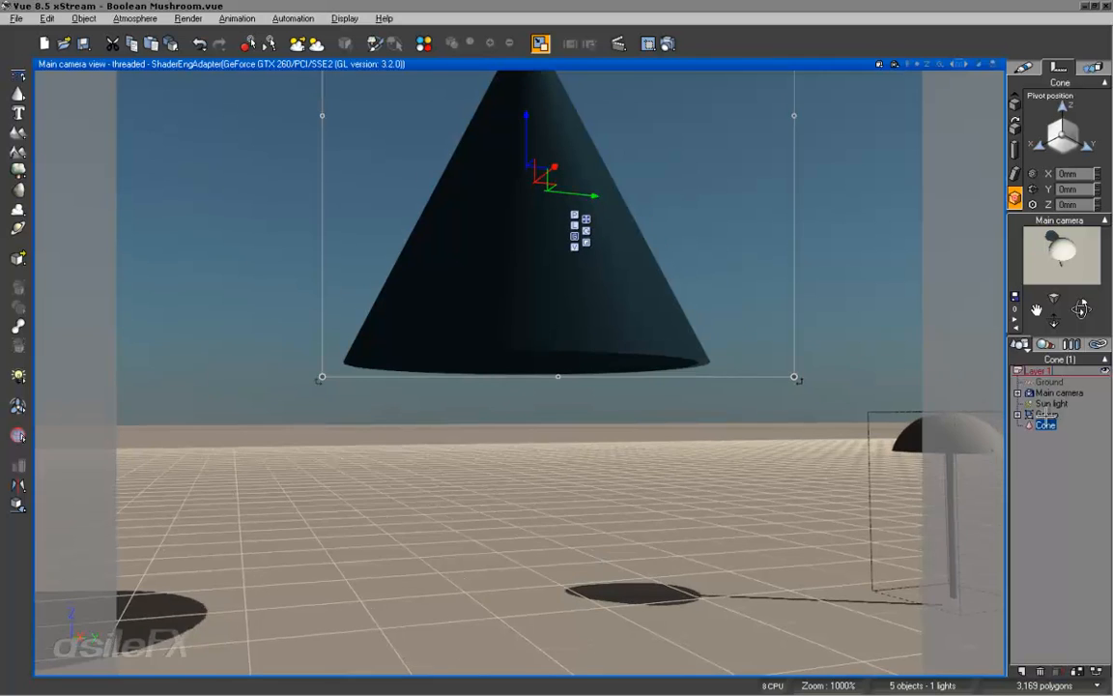
pyautogui.moveTo(1047, 416); pyautogui.dragTo(703, 445, button='right')
pyautogui.click(706, 444)
pyautogui.rightClick(715, 441)
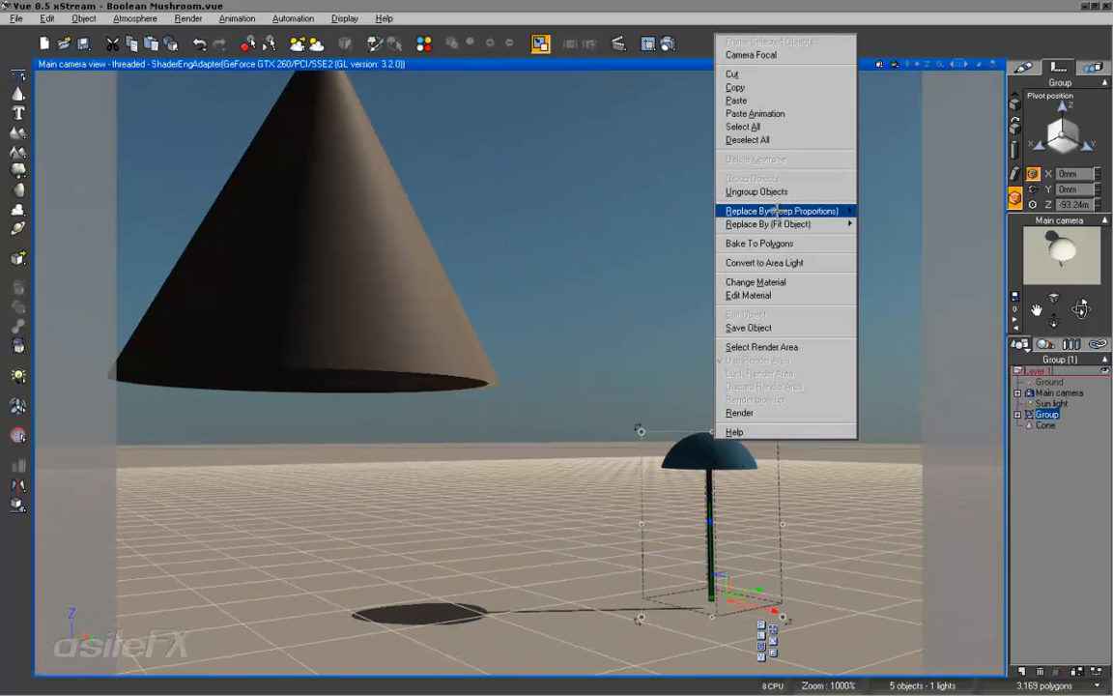
pyautogui.click(760, 243)
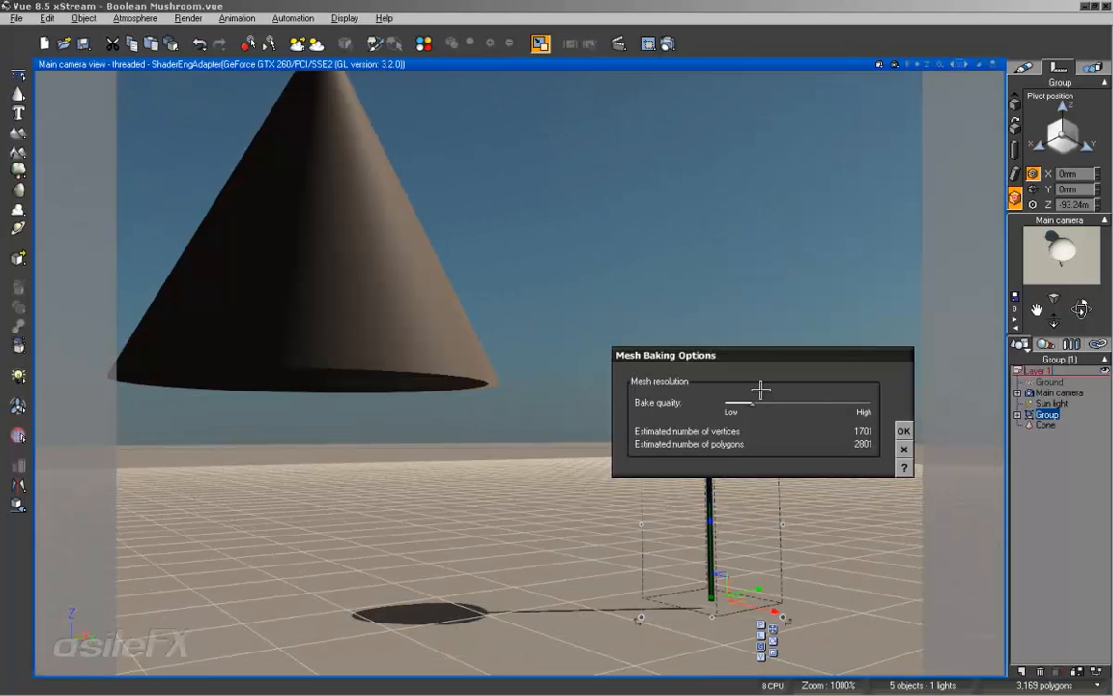
pyautogui.click(903, 449)
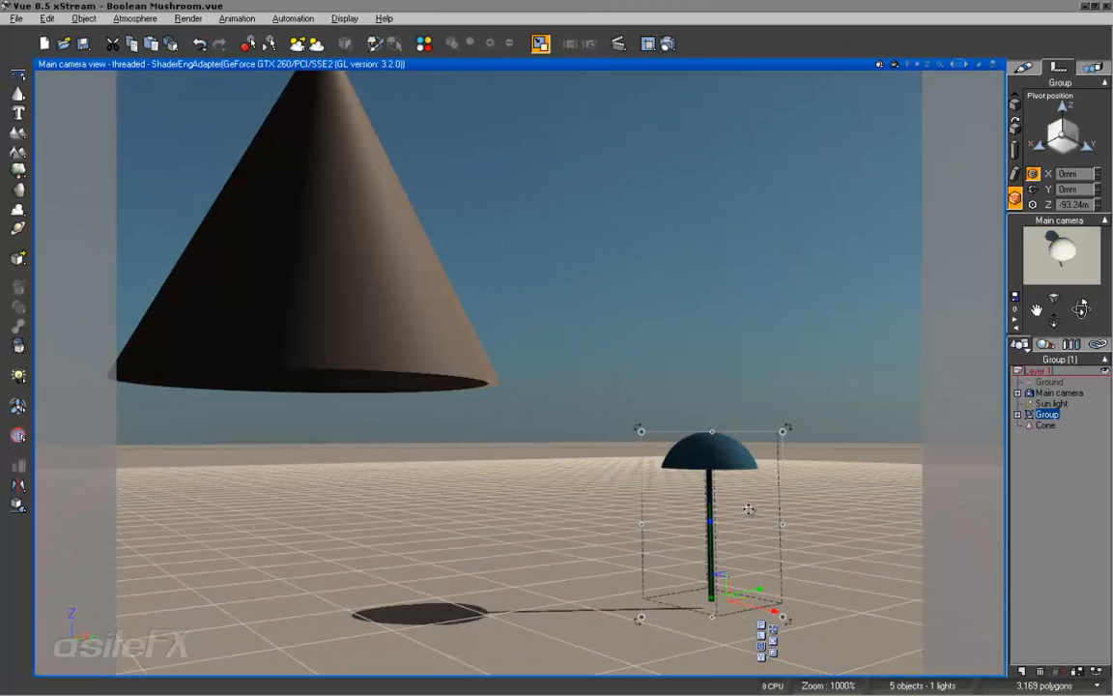
# Duplicate the cone, shrink the copy slightly, and lower it so its base protrudes beneath the original cone
pyautogui.moveTo(656, 481); pyautogui.dragTo(732, 494, button='right')
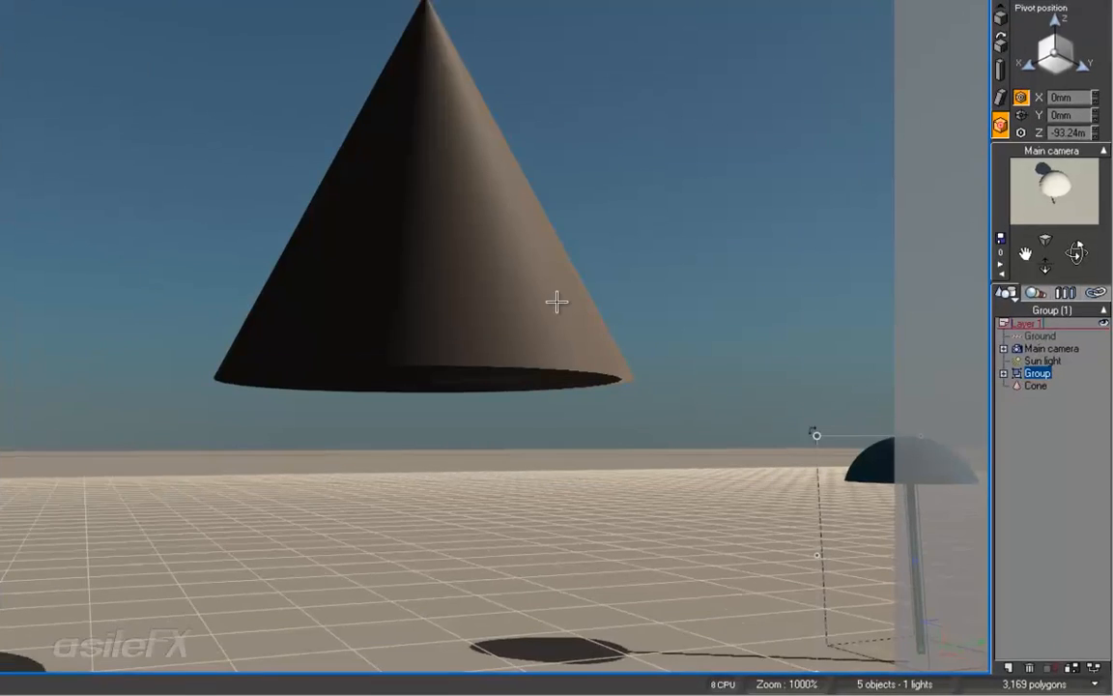
pyautogui.click(623, 358)
pyautogui.moveTo(544, 373); pyautogui.dragTo(539, 385, button='right')
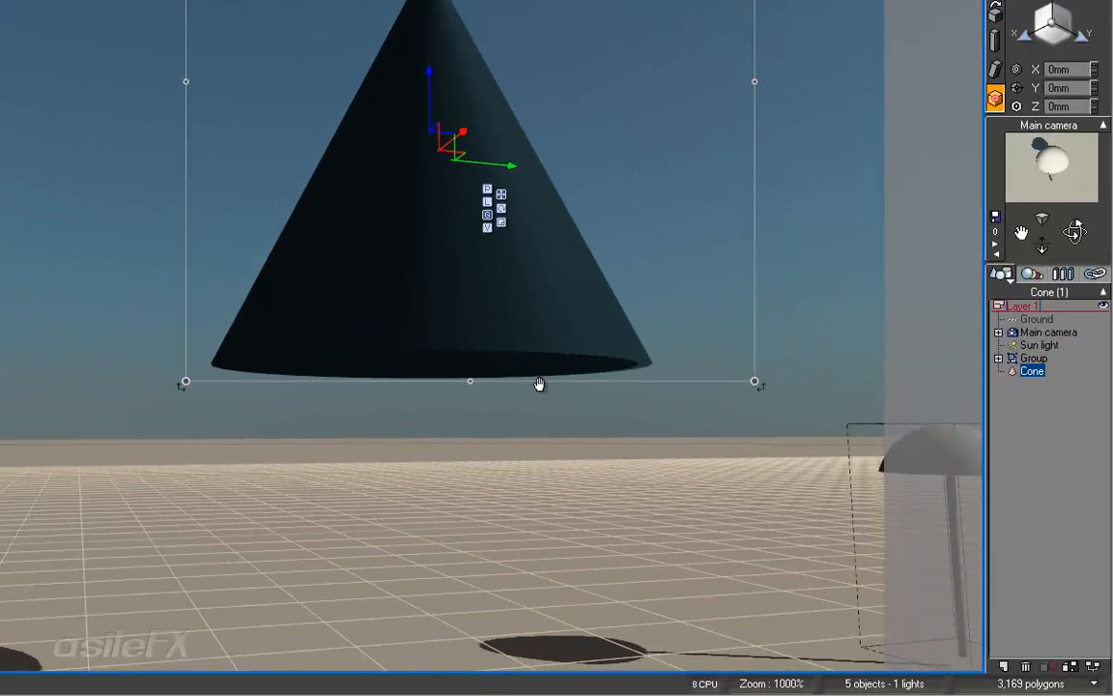
pyautogui.moveTo(496, 430); pyautogui.dragTo(497, 411, button='right')
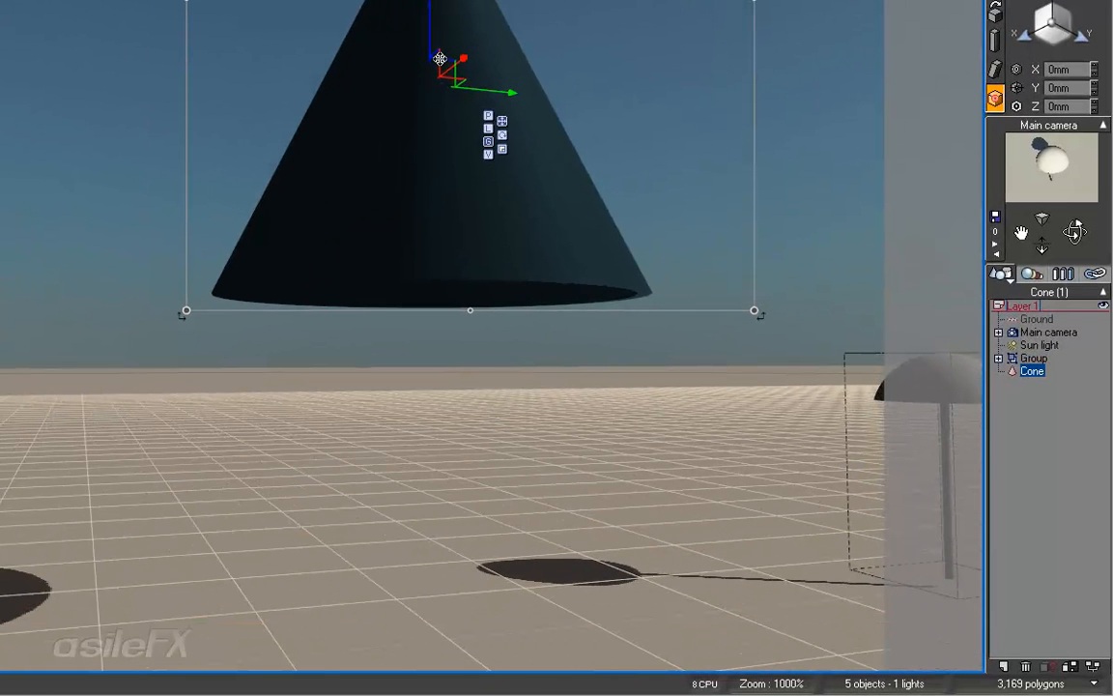
pyautogui.click(502, 149)
pyautogui.keyDown('alt'); pyautogui.moveTo(423, 100); pyautogui.dragTo(298, 194); pyautogui.keyUp('alt')
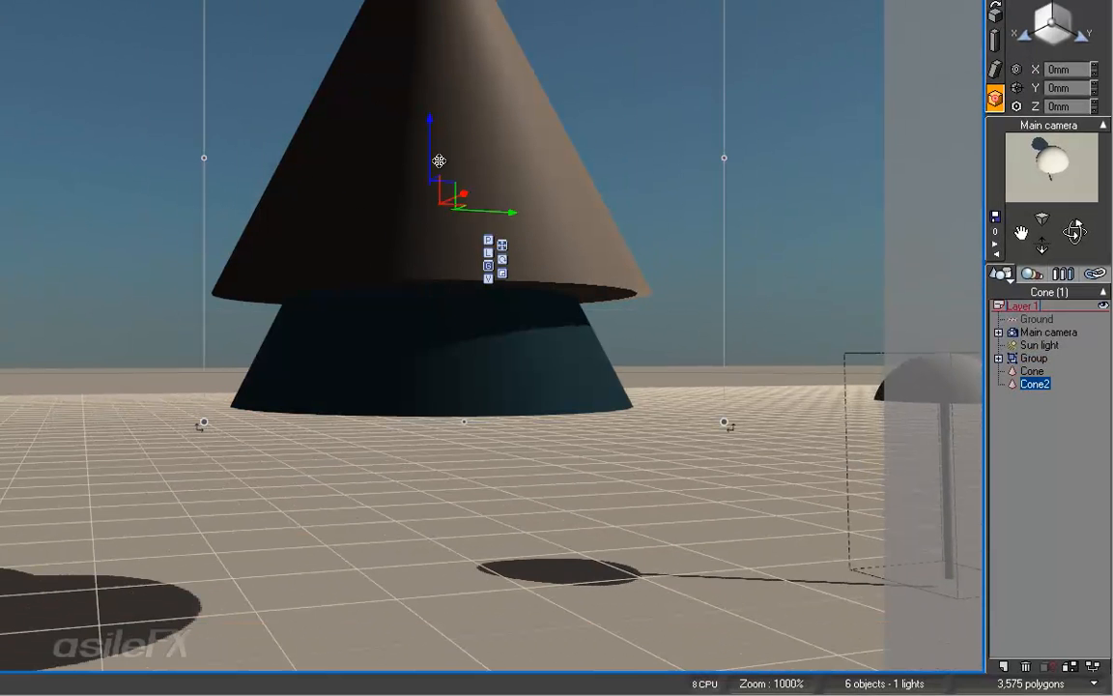
pyautogui.moveTo(430, 157); pyautogui.dragTo(433, 133)
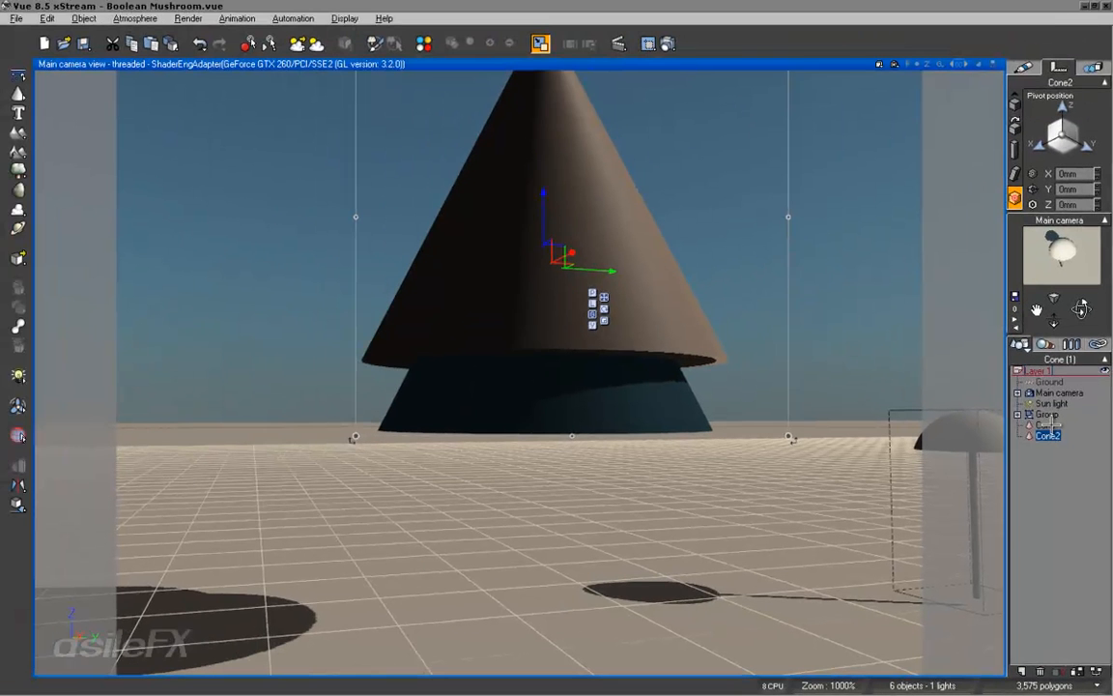
# Combine Cone and Cone2 into a metablob and deselect it
pyautogui.keyDown('ctrl'); pyautogui.click(1032, 374); pyautogui.keyUp('ctrl')
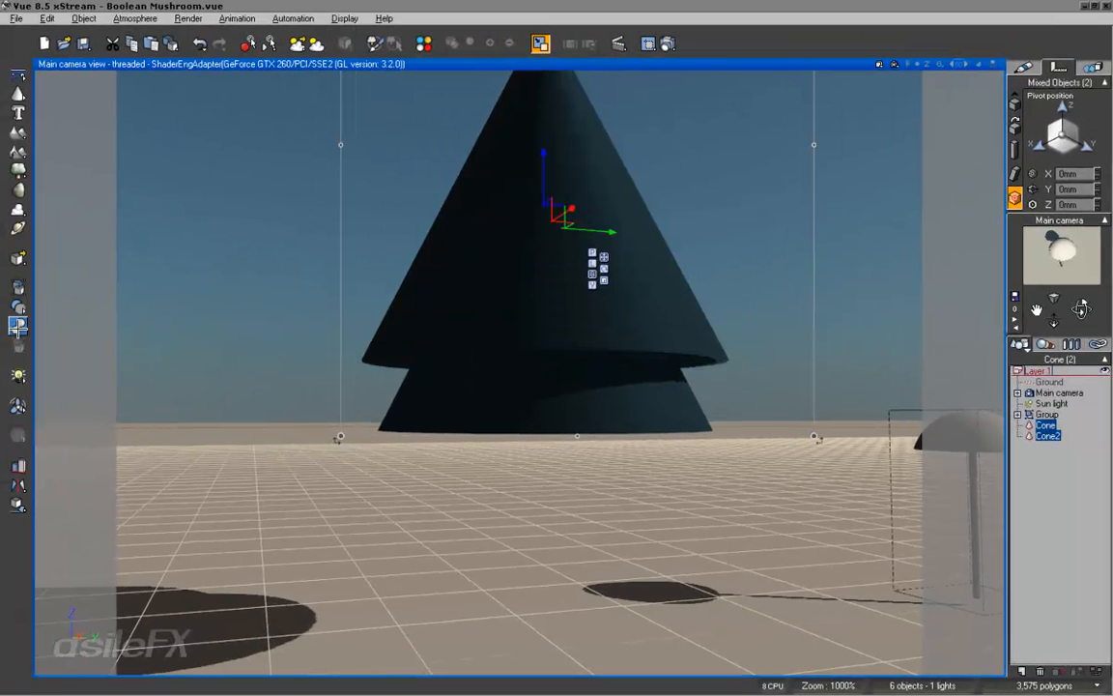
pyautogui.click(19, 306)
pyautogui.click(1069, 443)
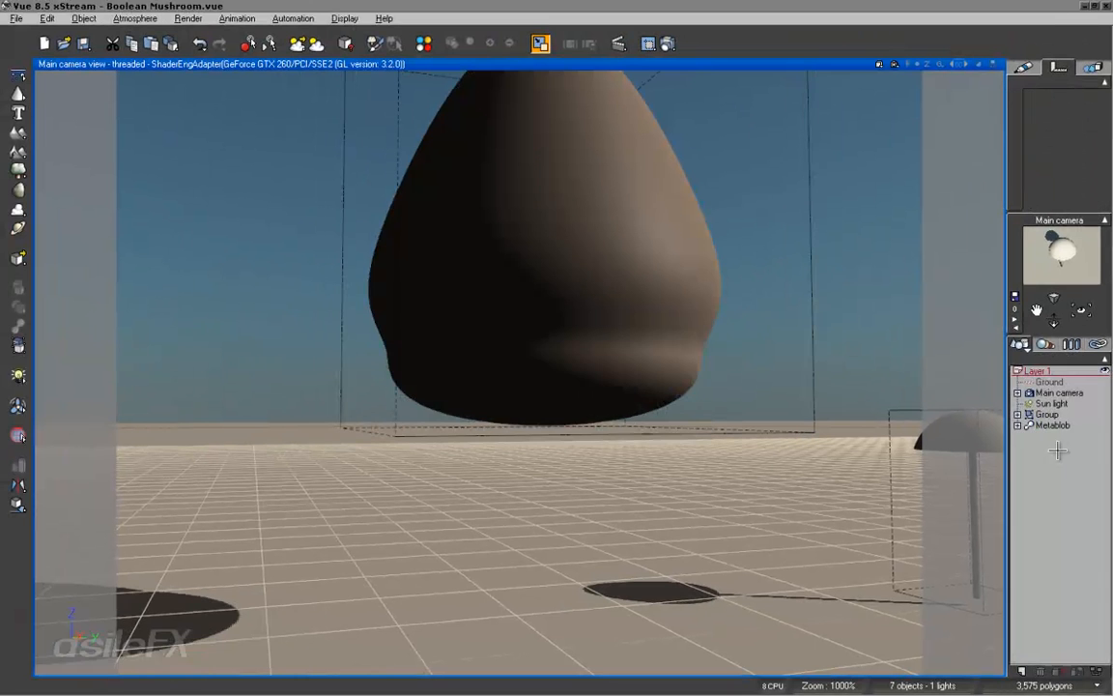
# Set Cone2's contribution in the metablob to Subtractive, with 100% intensity and a 50% envelope distance
pyautogui.click(1017, 425)
pyautogui.click(1056, 447)
pyautogui.moveTo(545, 122)
pyautogui.mouseDown()
pyautogui.moveTo(546, 135)
pyautogui.moveTo(546, 121)
pyautogui.mouseUp()
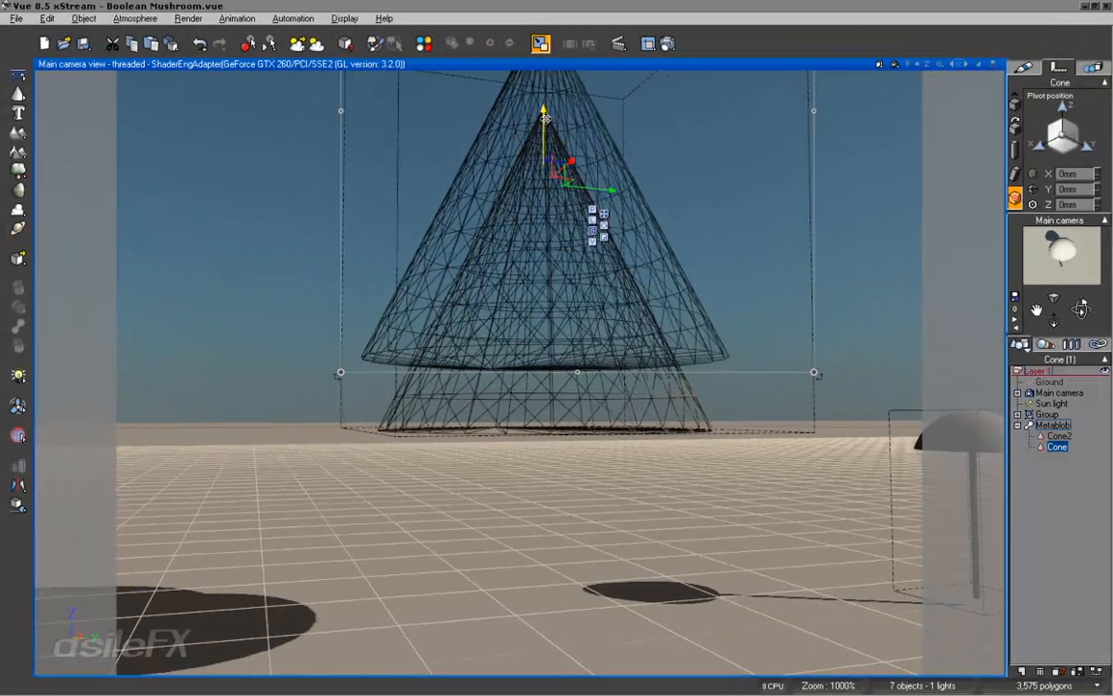
pyautogui.click(673, 312)
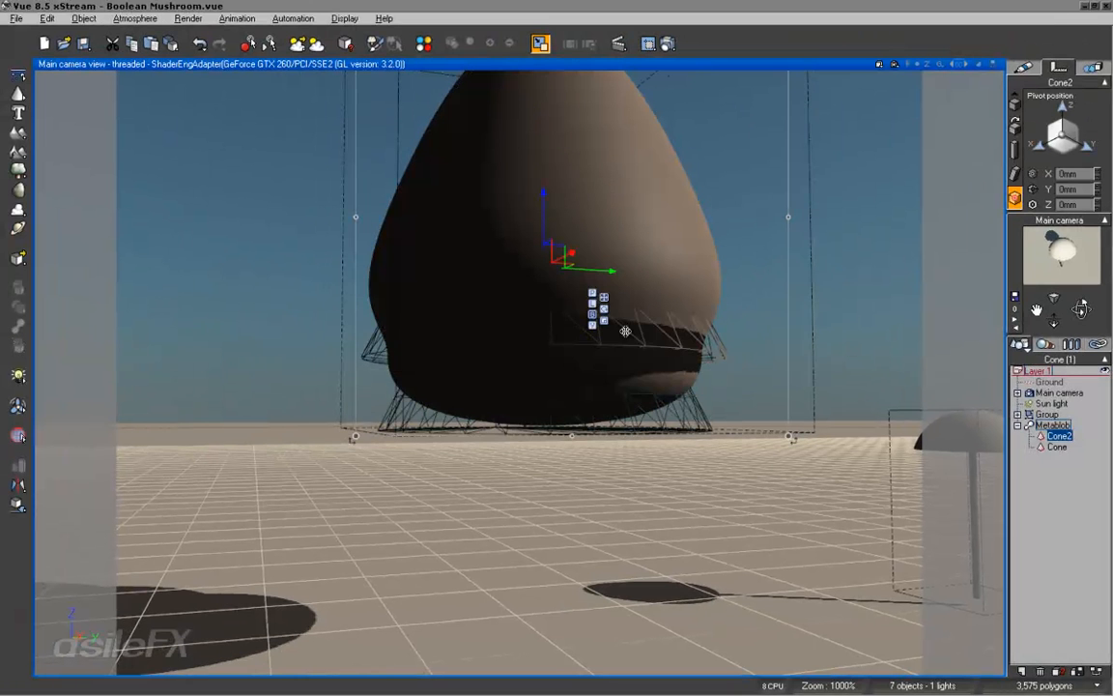
pyautogui.doubleClick(638, 326)
pyautogui.click(82, 156)
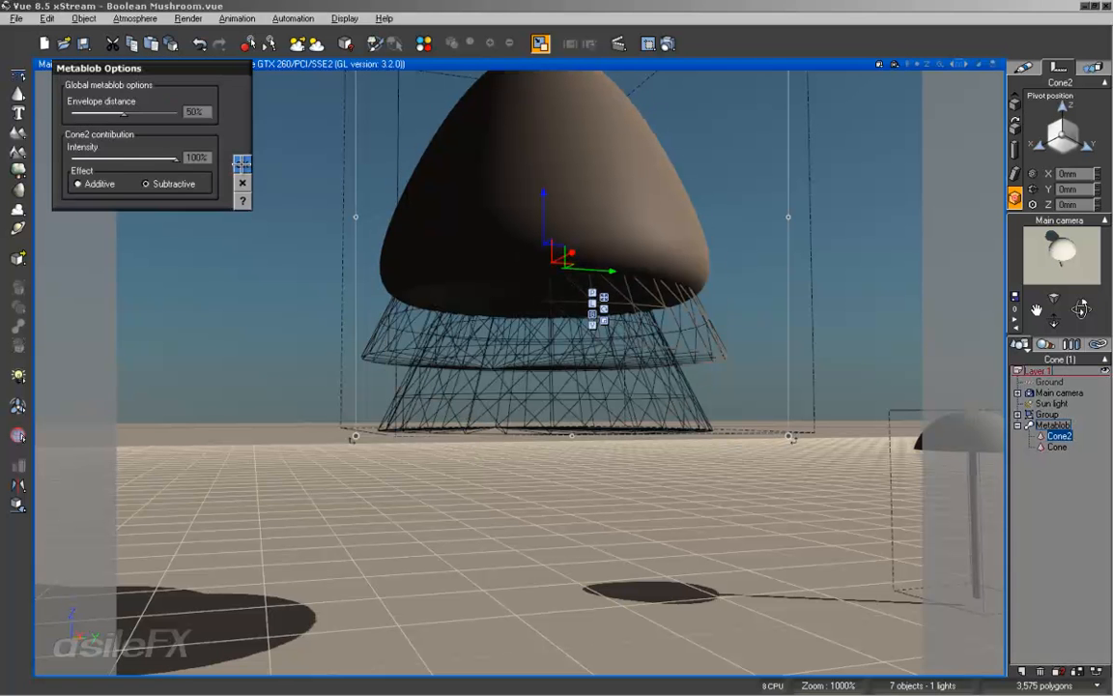
pyautogui.click(242, 164)
# Rescale the subtractive Cone2 inside the metablob to adjust the hollow on its underside, and deselect it
pyautogui.moveTo(638, 319); pyautogui.dragTo(634, 369, button='right')
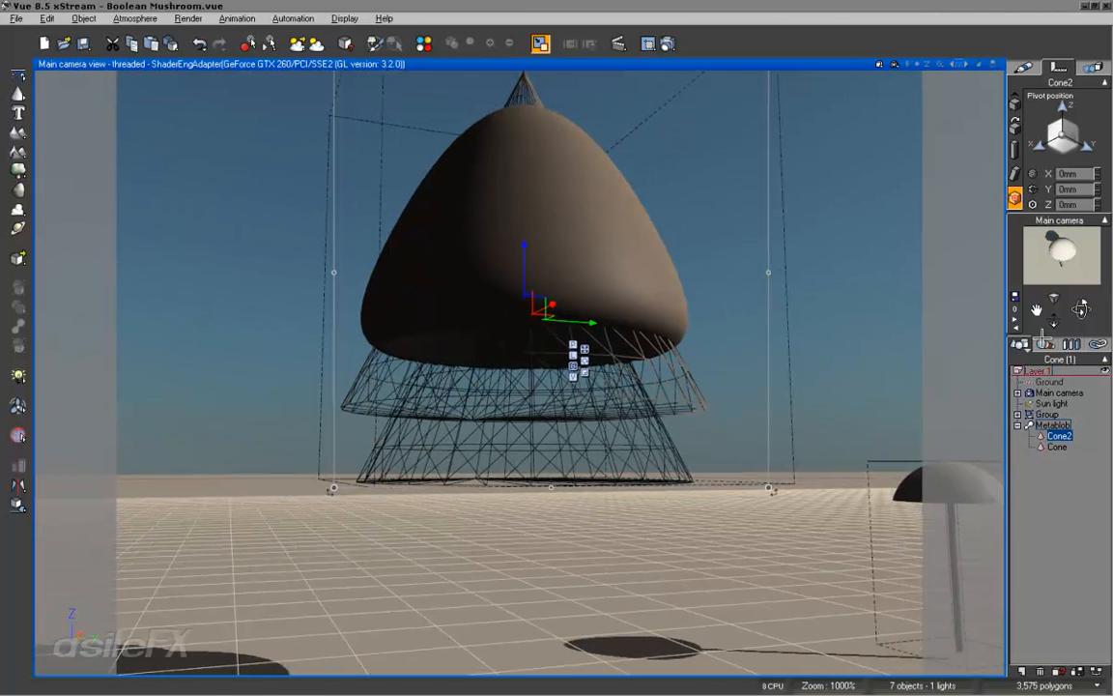
pyautogui.moveTo(544, 494); pyautogui.dragTo(570, 512, button='right')
pyautogui.moveTo(814, 290); pyautogui.dragTo(829, 306, button='middle')
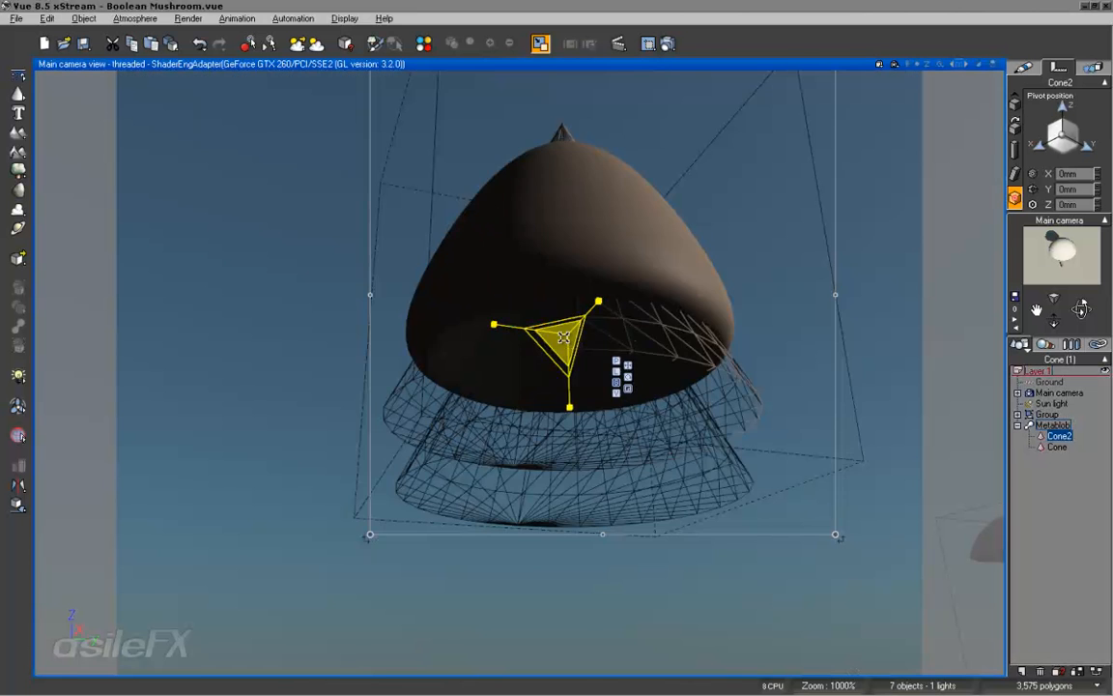
pyautogui.moveTo(566, 345); pyautogui.dragTo(513, 375)
pyautogui.moveTo(568, 333); pyautogui.dragTo(569, 345)
pyautogui.moveTo(570, 404); pyautogui.dragTo(570, 384)
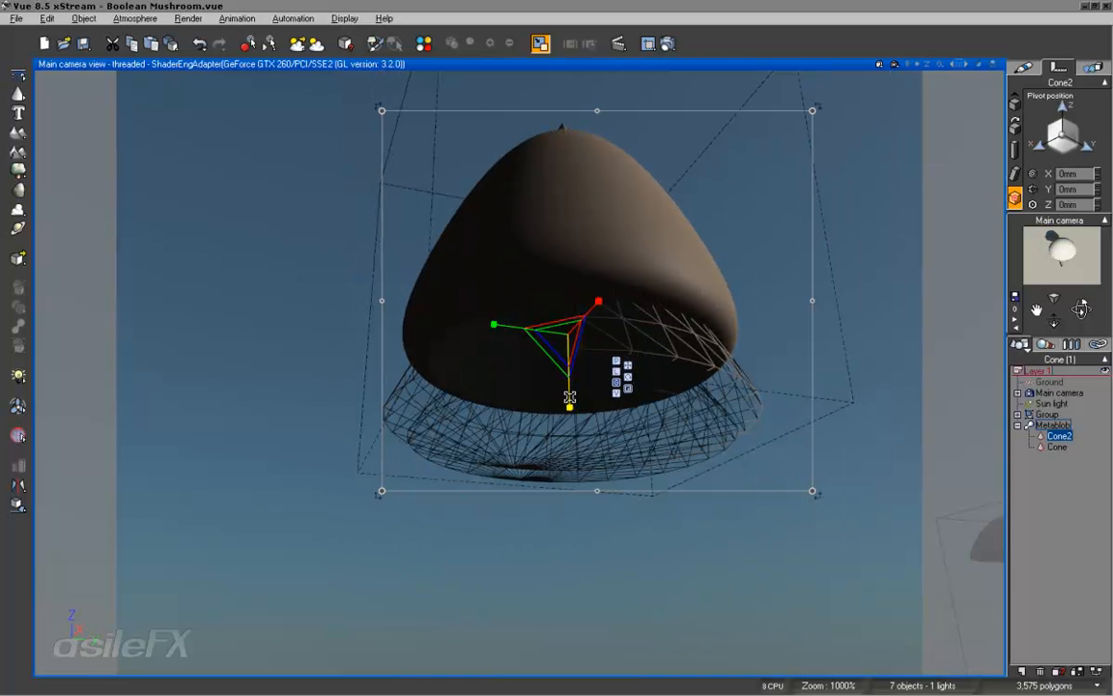
pyautogui.moveTo(1082, 309); pyautogui.dragTo(543, 500)
pyautogui.click(1064, 480)
pyautogui.moveTo(571, 450); pyautogui.dragTo(576, 480, button='right')
pyautogui.moveTo(623, 509); pyautogui.dragTo(623, 479, button='right')
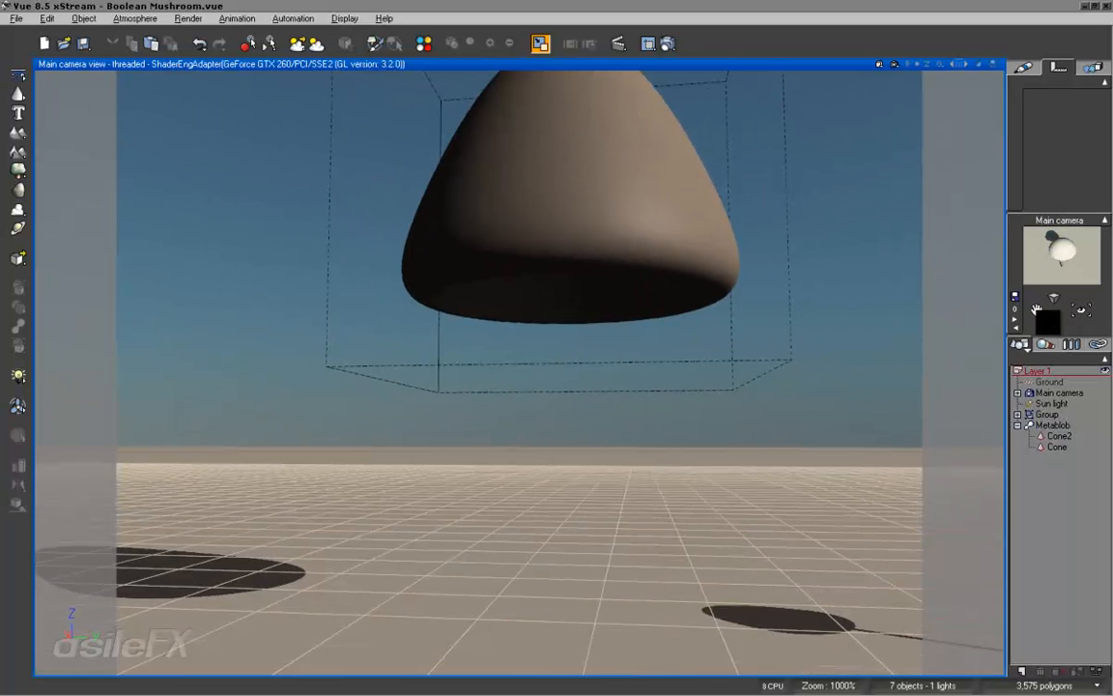
pyautogui.moveTo(1037, 310); pyautogui.dragTo(1037, 289)
# Bake the whole Metablob to polygons with the bake quality raised above the default
pyautogui.click(568, 212)
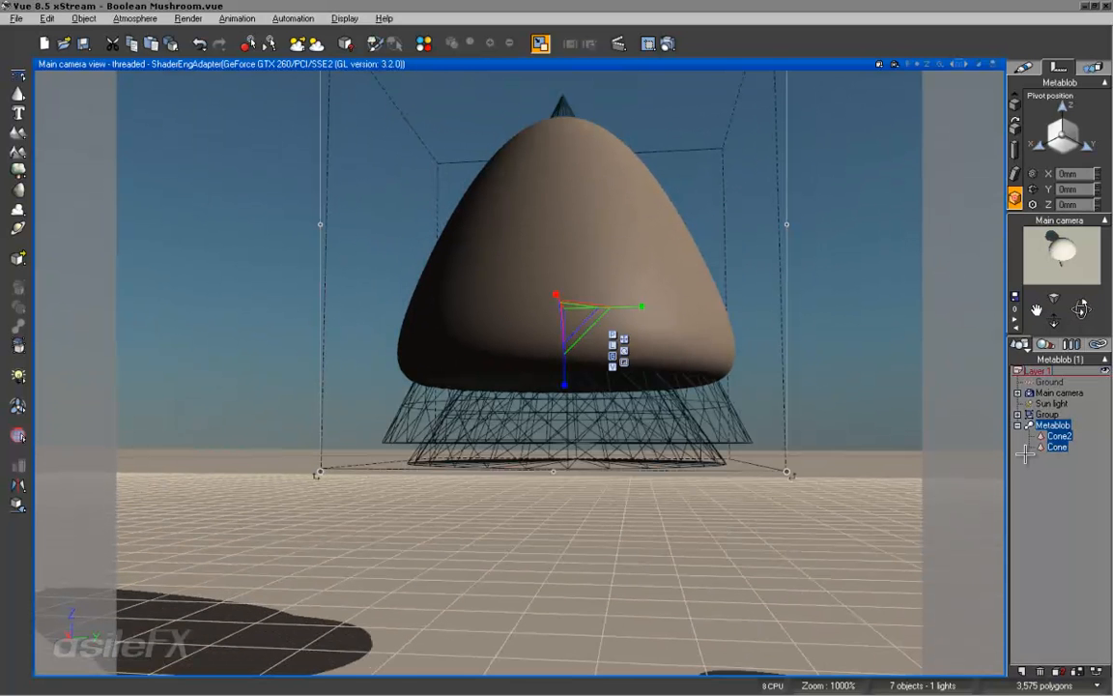
pyautogui.rightClick(478, 269)
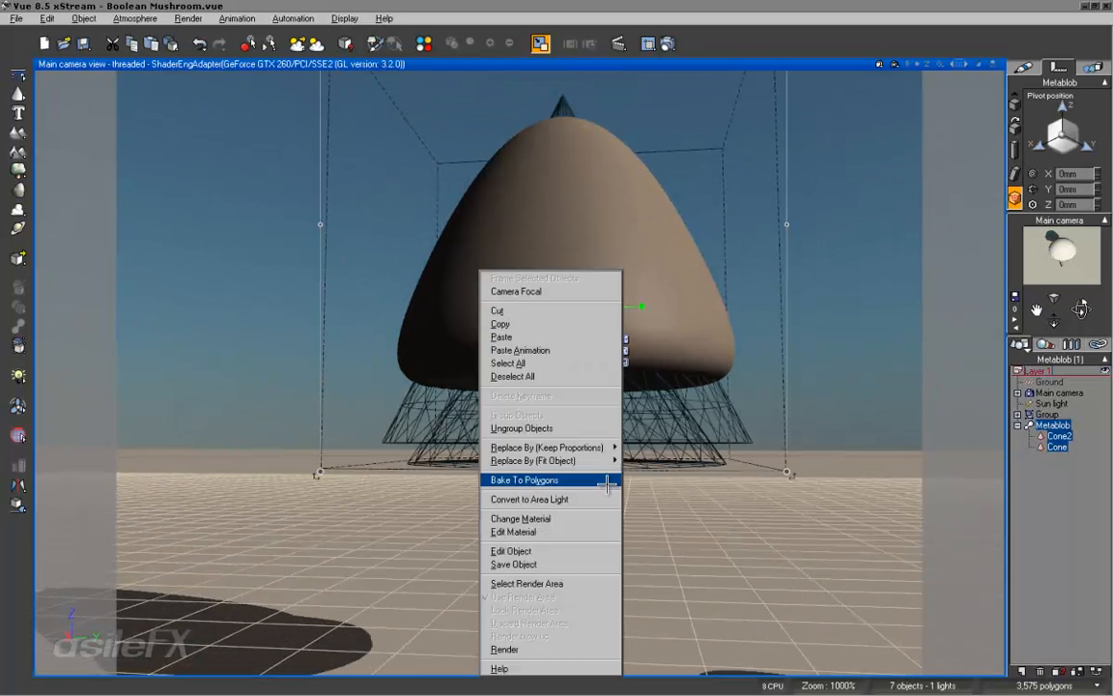
pyautogui.click(541, 415)
pyautogui.moveTo(758, 402); pyautogui.dragTo(829, 398)
pyautogui.click(904, 431)
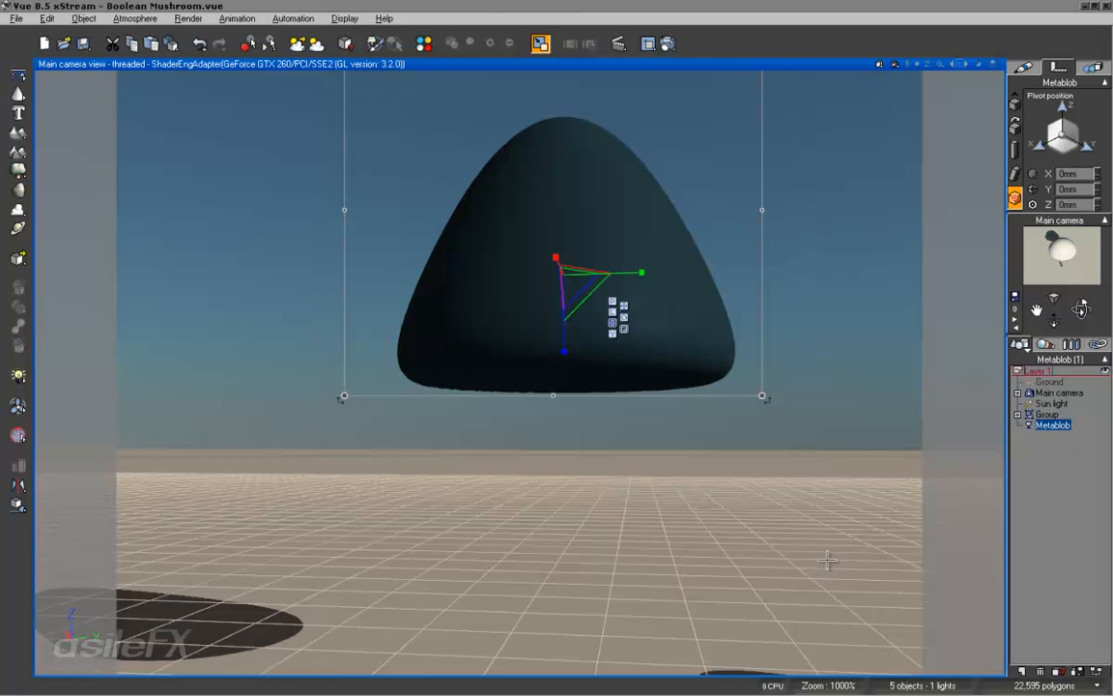
# Examine the baked Metablob from above and check its vertex and polygon counts in the mesh options
pyautogui.moveTo(559, 507)
pyautogui.mouseDown(button='middle')
pyautogui.moveTo(539, 509)
pyautogui.moveTo(550, 503)
pyautogui.mouseUp(button='middle')
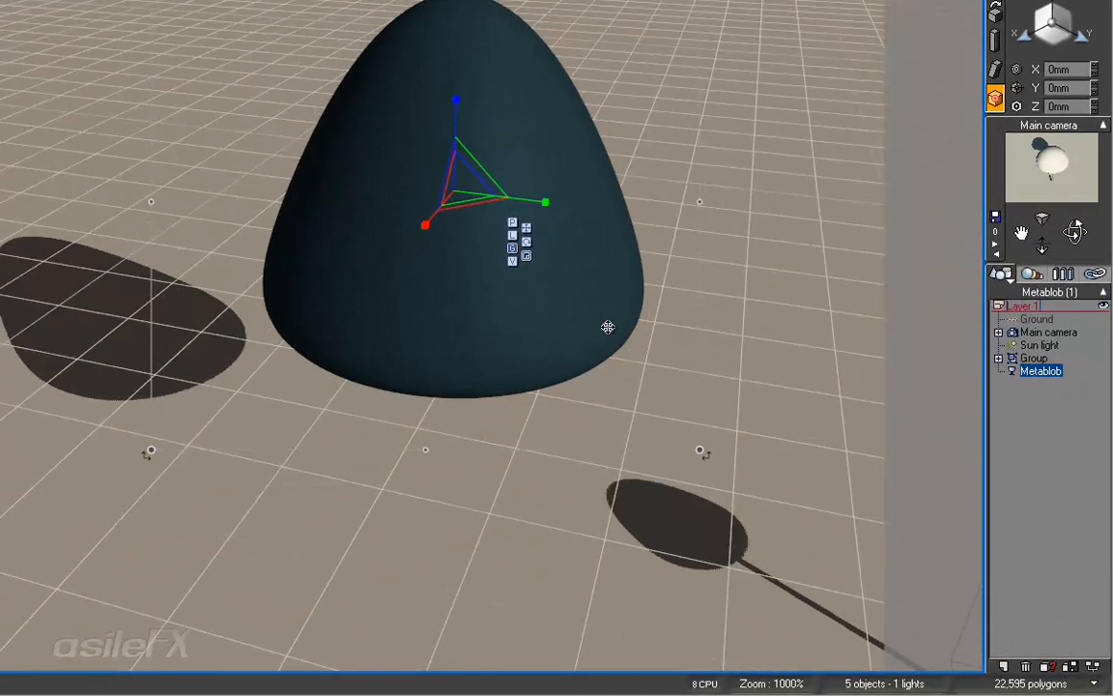
pyautogui.moveTo(873, 335); pyautogui.dragTo(697, 348, button='middle')
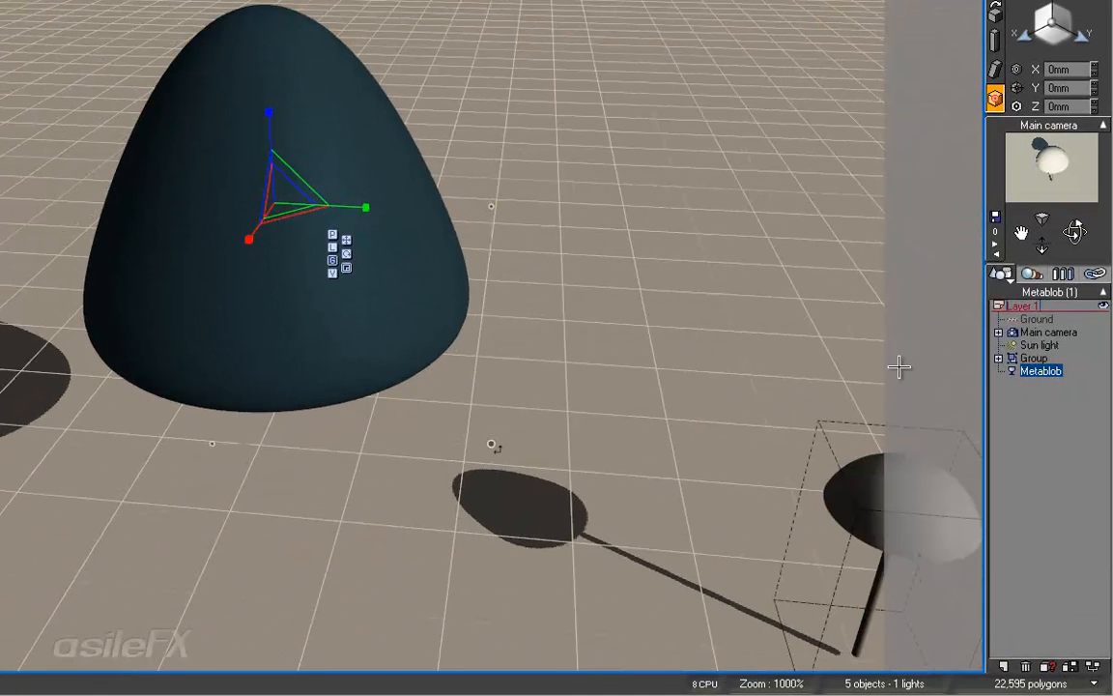
pyautogui.moveTo(327, 315); pyautogui.dragTo(443, 365, button='middle')
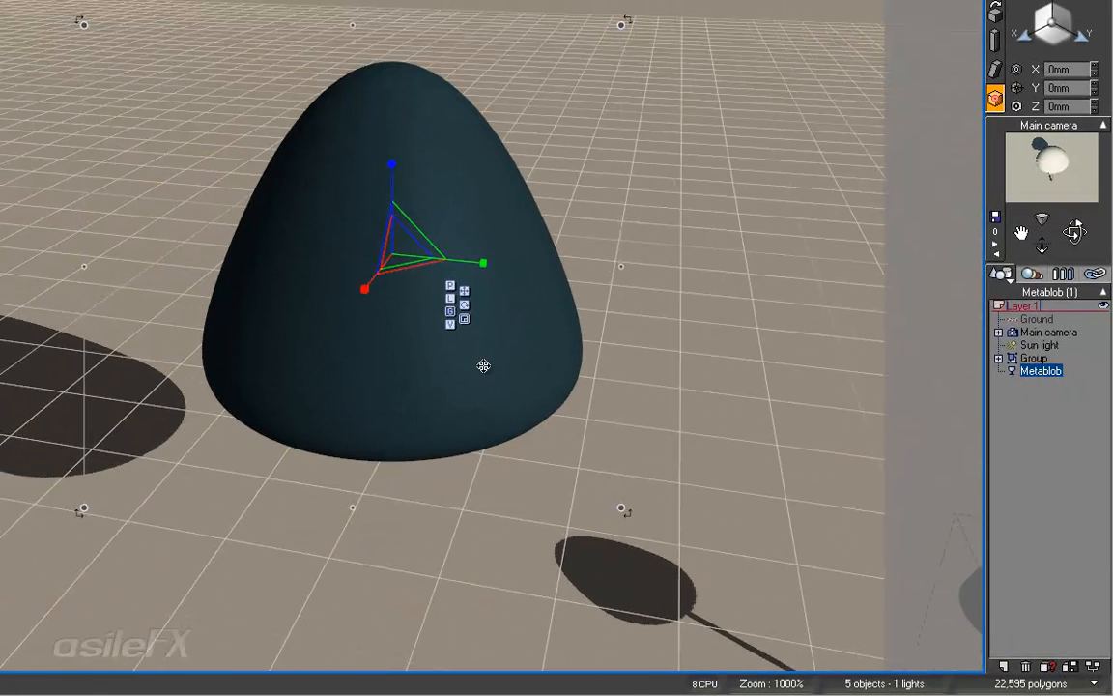
pyautogui.doubleClick(481, 358)
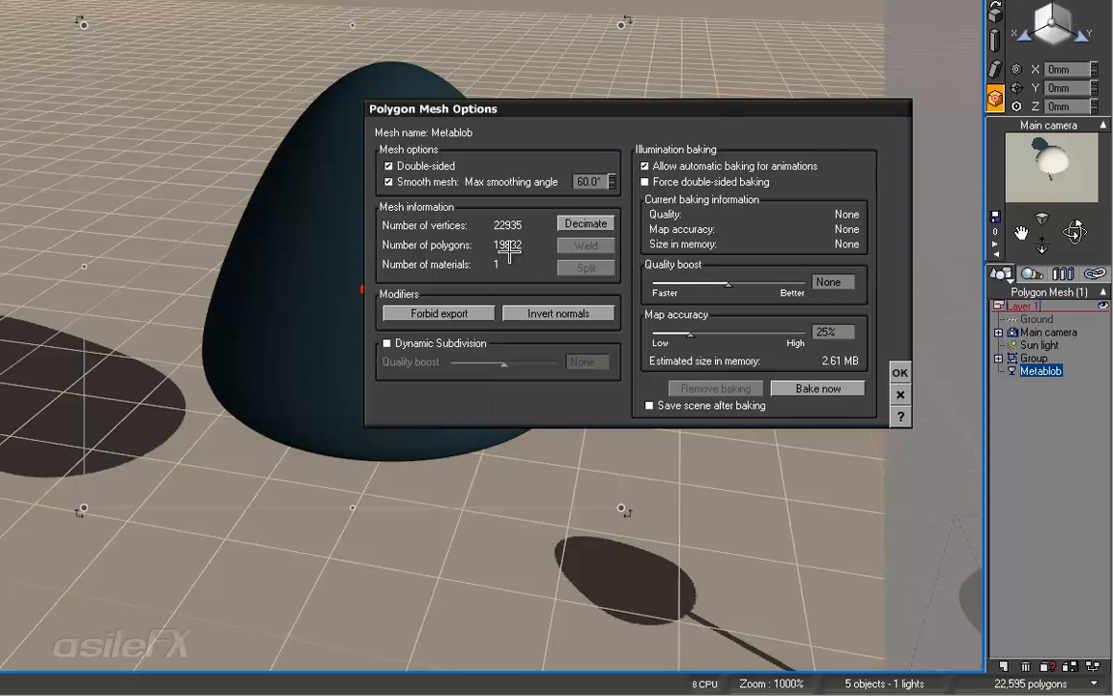
pyautogui.click(900, 395)
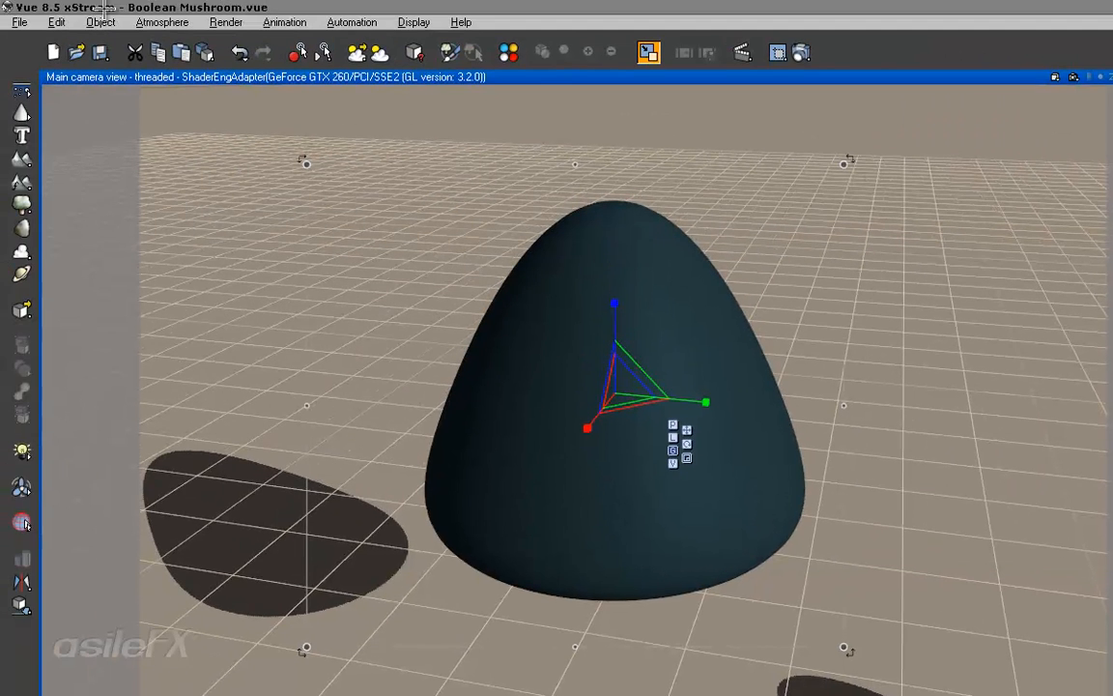
# Undo the recent camera moves and inspect the rim and underside of the baked Metablob up close
pyautogui.click(56, 21)
pyautogui.click(60, 40)
pyautogui.click(56, 22)
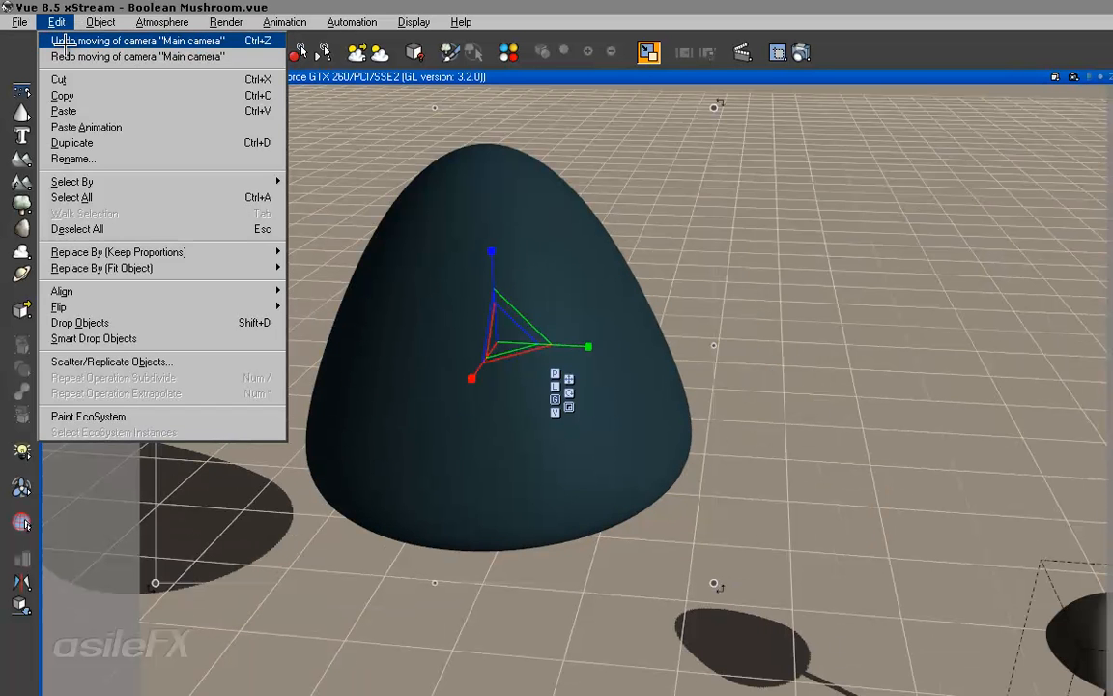
pyautogui.click(60, 40)
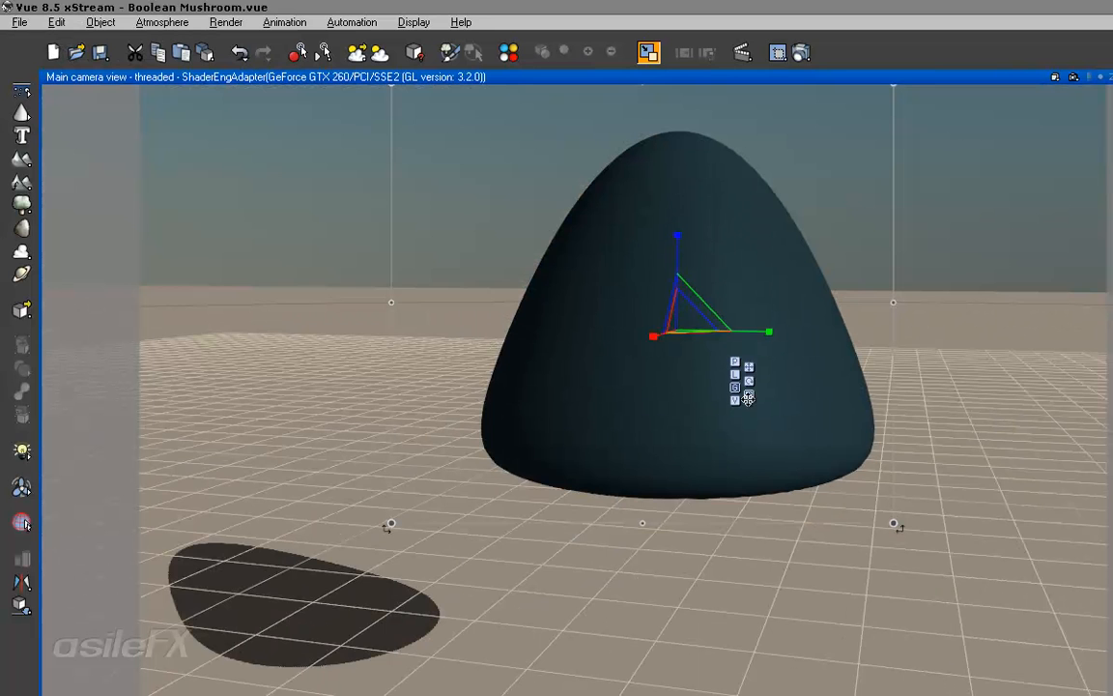
pyautogui.moveTo(654, 592)
pyautogui.mouseDown(button='right')
pyautogui.moveTo(653, 613)
pyautogui.moveTo(652, 596)
pyautogui.mouseUp(button='right')
pyautogui.moveTo(555, 509); pyautogui.dragTo(555, 527, button='right')
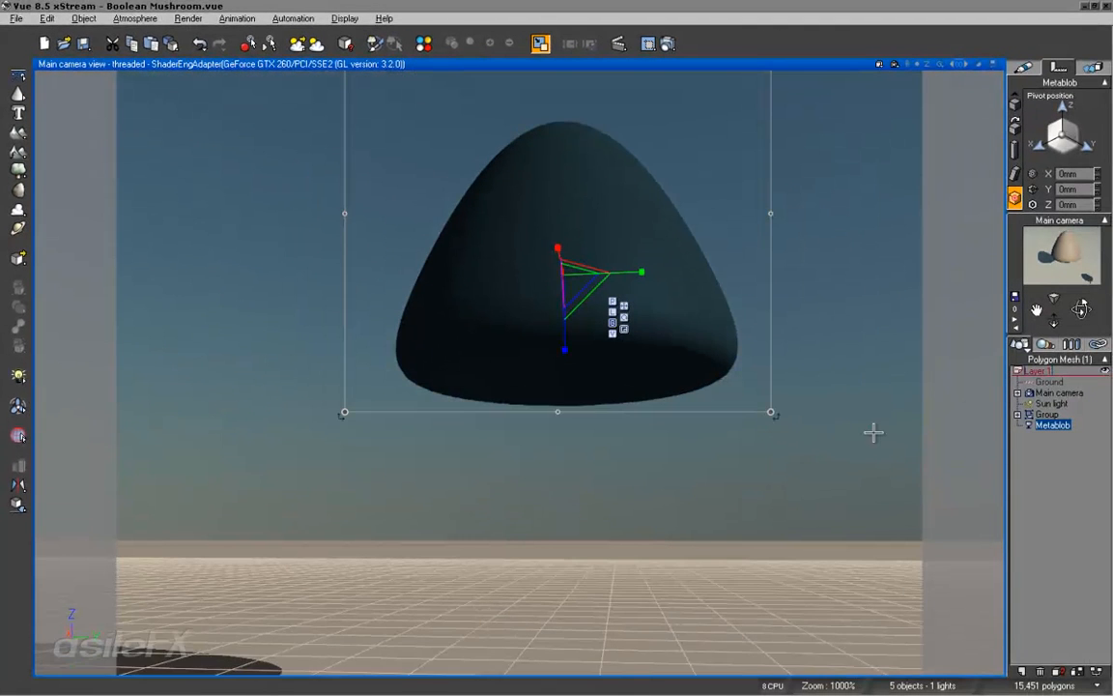
pyautogui.moveTo(844, 436); pyautogui.dragTo(841, 413, button='right')
pyautogui.moveTo(646, 321); pyautogui.dragTo(644, 356, button='right')
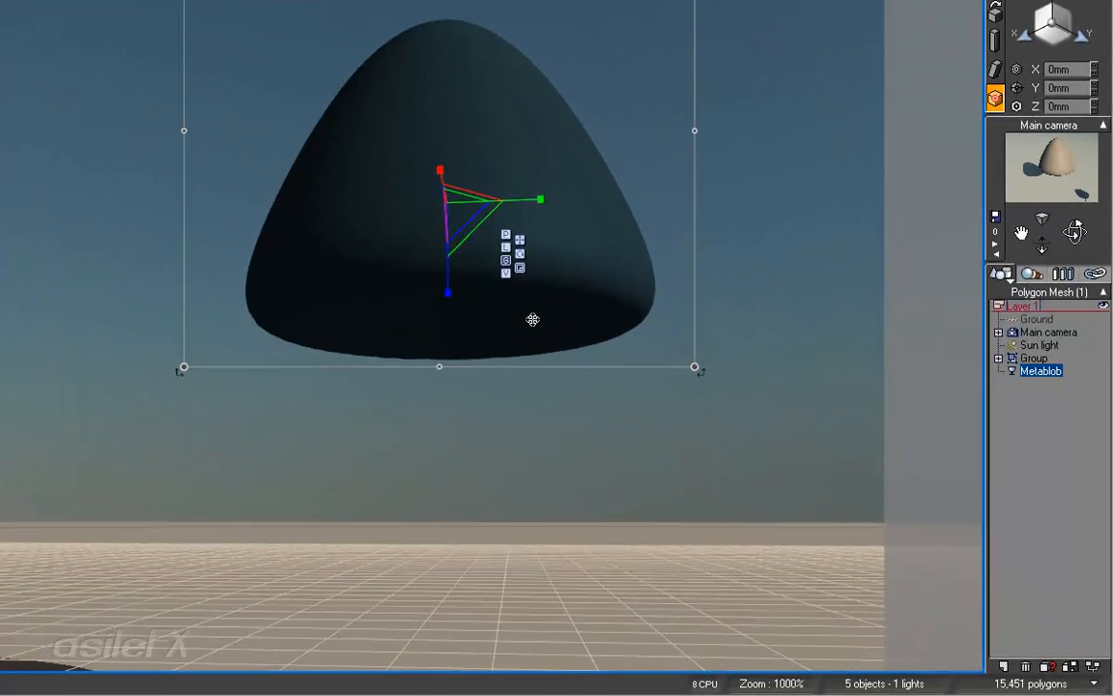
pyautogui.scroll(3, 792, 389)
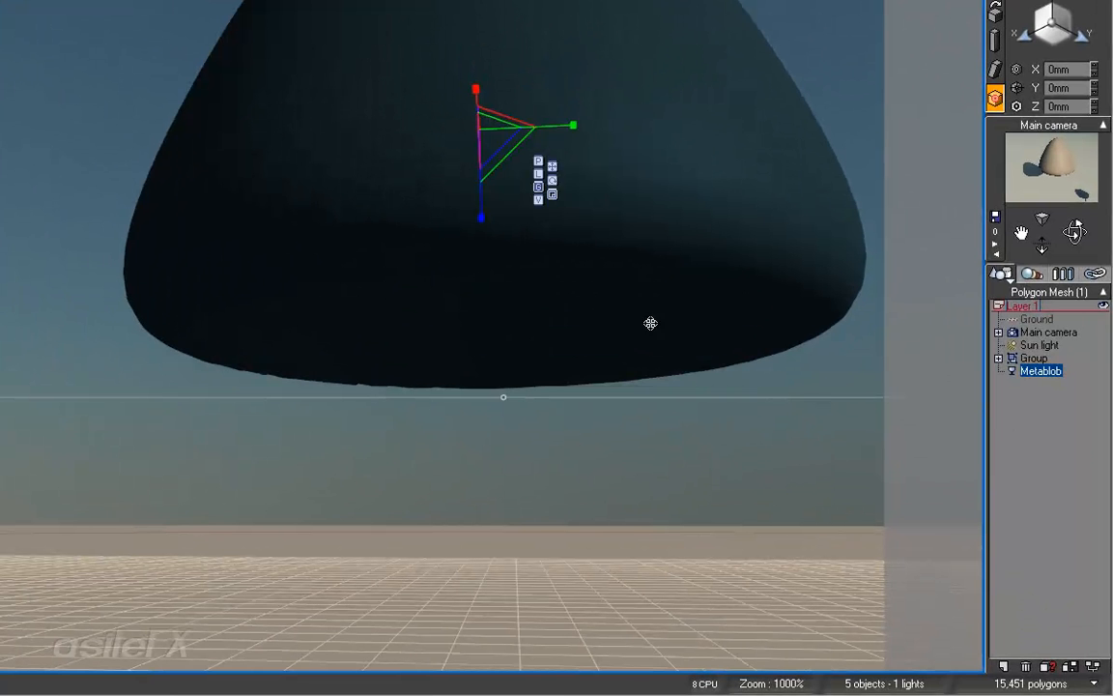
# Tilt the baked Metablob to inspect the hollow of its underside, and rotate it back upright
pyautogui.moveTo(770, 410); pyautogui.dragTo(679, 430, button='right')
pyautogui.click(448, 263)
pyautogui.moveTo(379, 231); pyautogui.dragTo(362, 142)
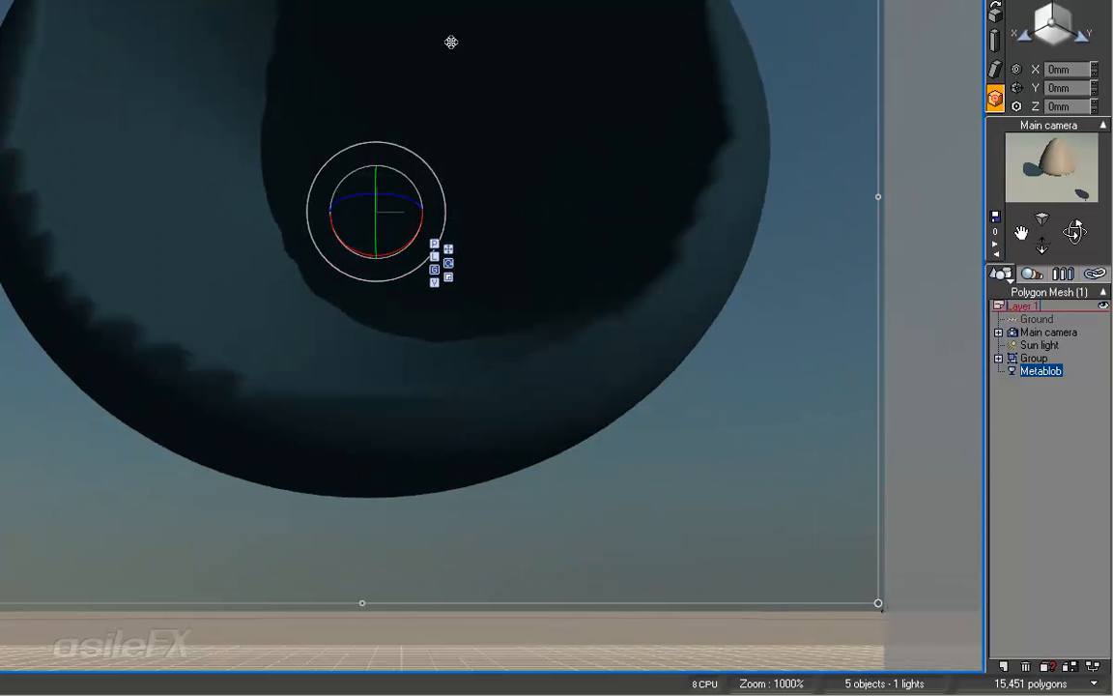
pyautogui.moveTo(375, 177); pyautogui.dragTo(379, 283)
pyautogui.moveTo(1075, 232); pyautogui.dragTo(986, 231)
pyautogui.moveTo(419, 237); pyautogui.dragTo(421, 229)
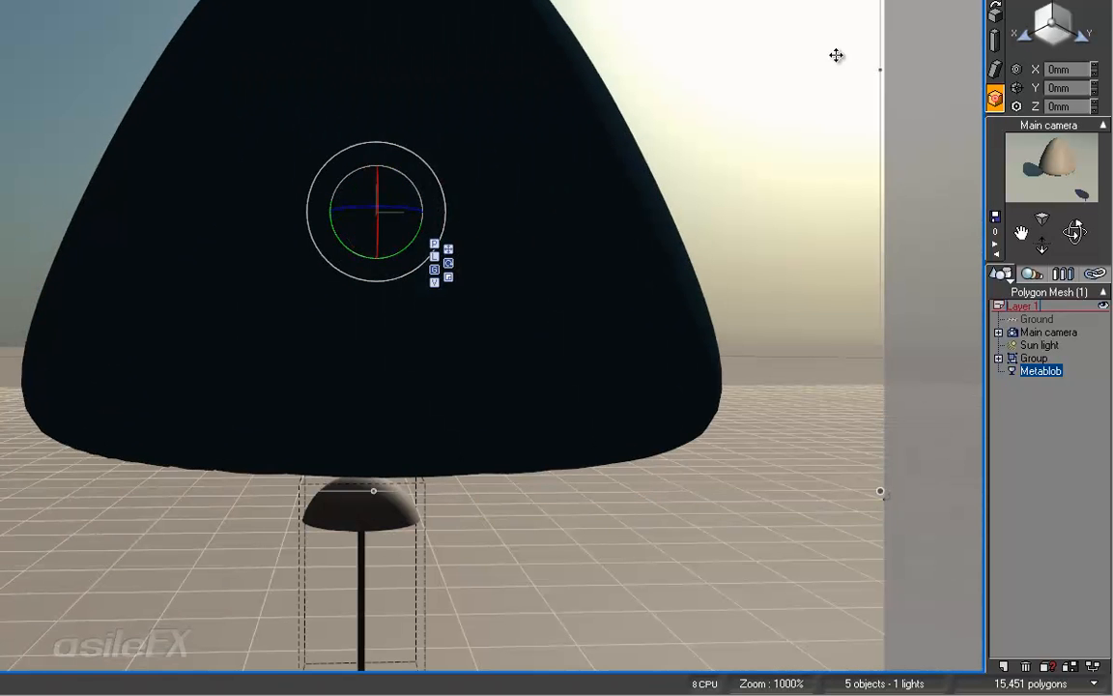
# Reset the Metablob's roll orientation to exactly 0
pyautogui.click(996, 12)
pyautogui.doubleClick(1075, 88)
pyautogui.write('0')
pyautogui.press('Return')
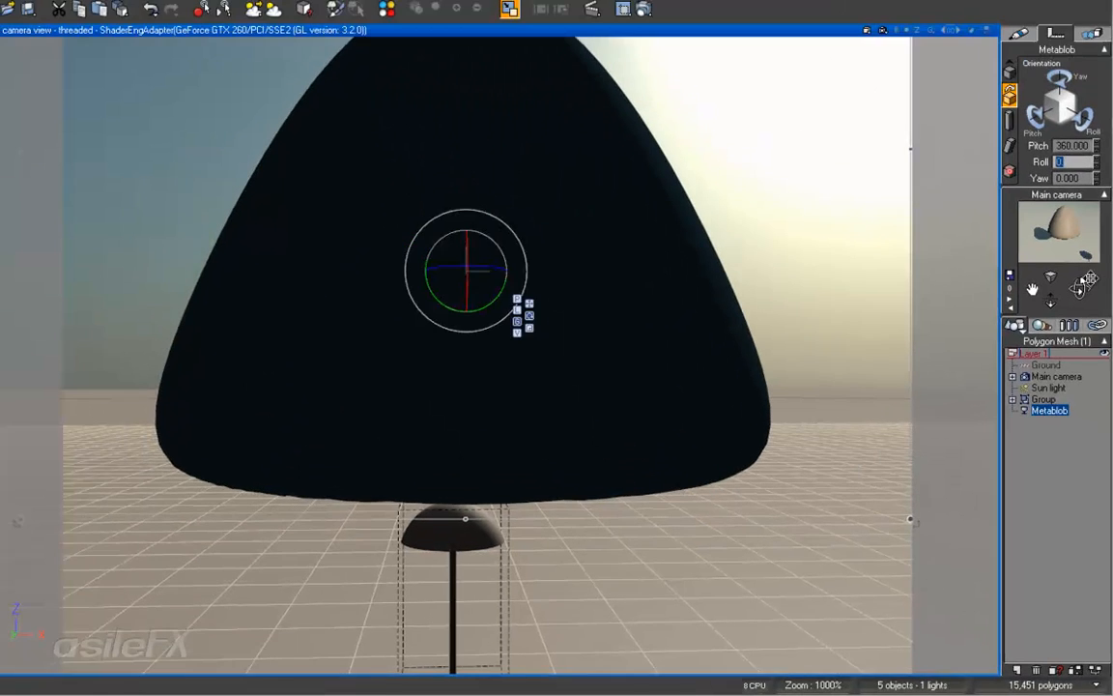
# Add a cylinder centred on the Metablob and scale it into a tall, thin mushroom stem
pyautogui.moveTo(1089, 280); pyautogui.dragTo(1081, 308)
pyautogui.moveTo(704, 398); pyautogui.dragTo(705, 387, button='right')
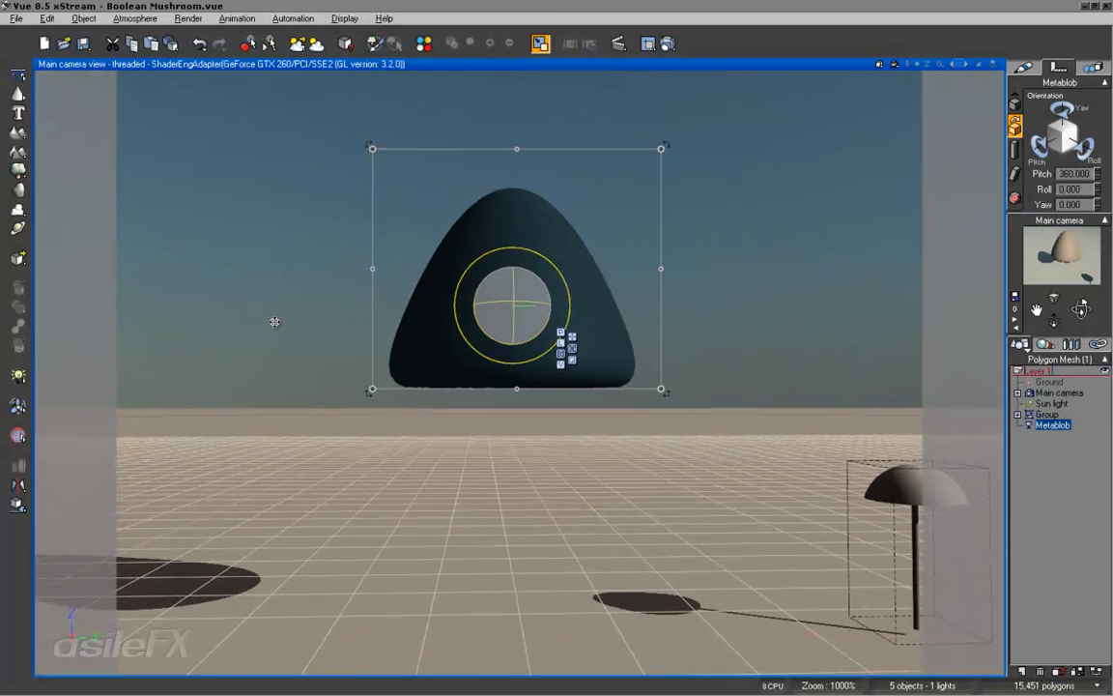
pyautogui.click(17, 95)
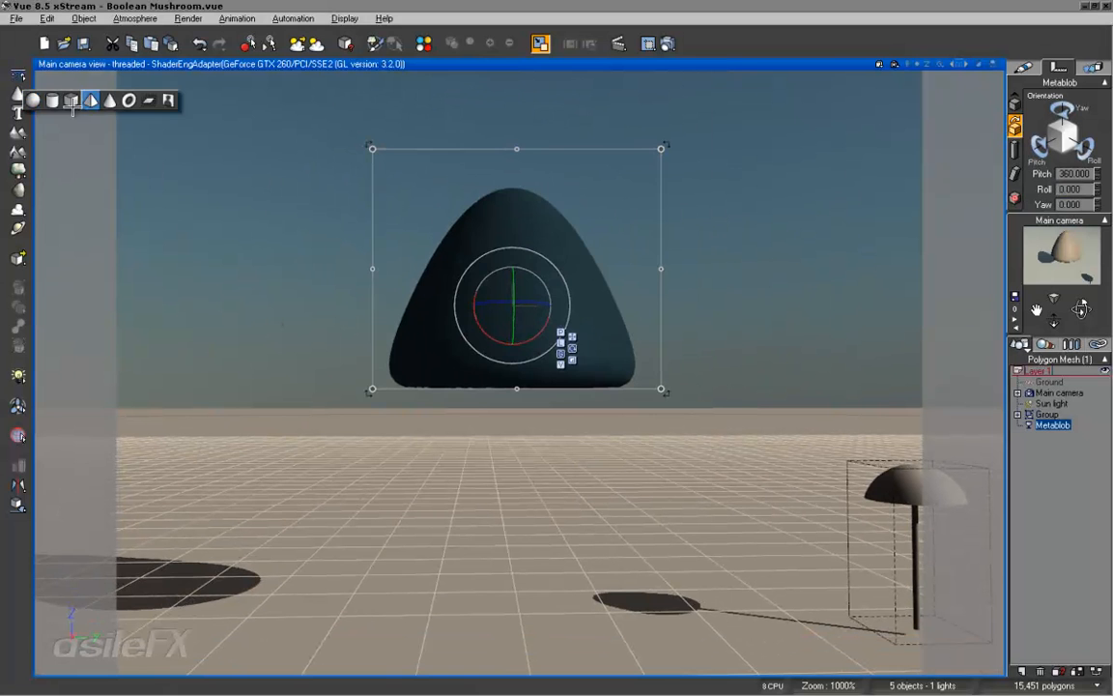
pyautogui.click(52, 99)
pyautogui.moveTo(512, 437); pyautogui.dragTo(549, 661)
pyautogui.moveTo(512, 437); pyautogui.dragTo(502, 661)
pyautogui.moveTo(497, 430); pyautogui.dragTo(516, 518)
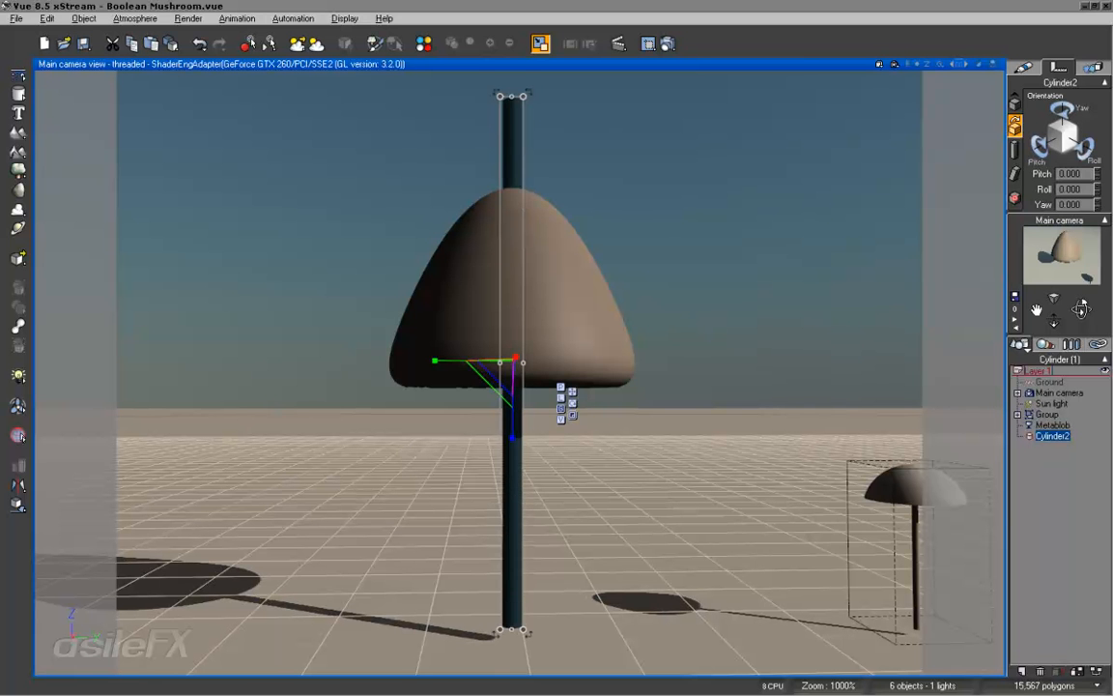
# Raise the Metablob vertically so the cap sits on the upper end of the cylinder stem
pyautogui.click(1052, 425)
pyautogui.moveTo(511, 247); pyautogui.dragTo(512, 86)
pyautogui.moveTo(529, 281); pyautogui.dragTo(537, 326, button='right')
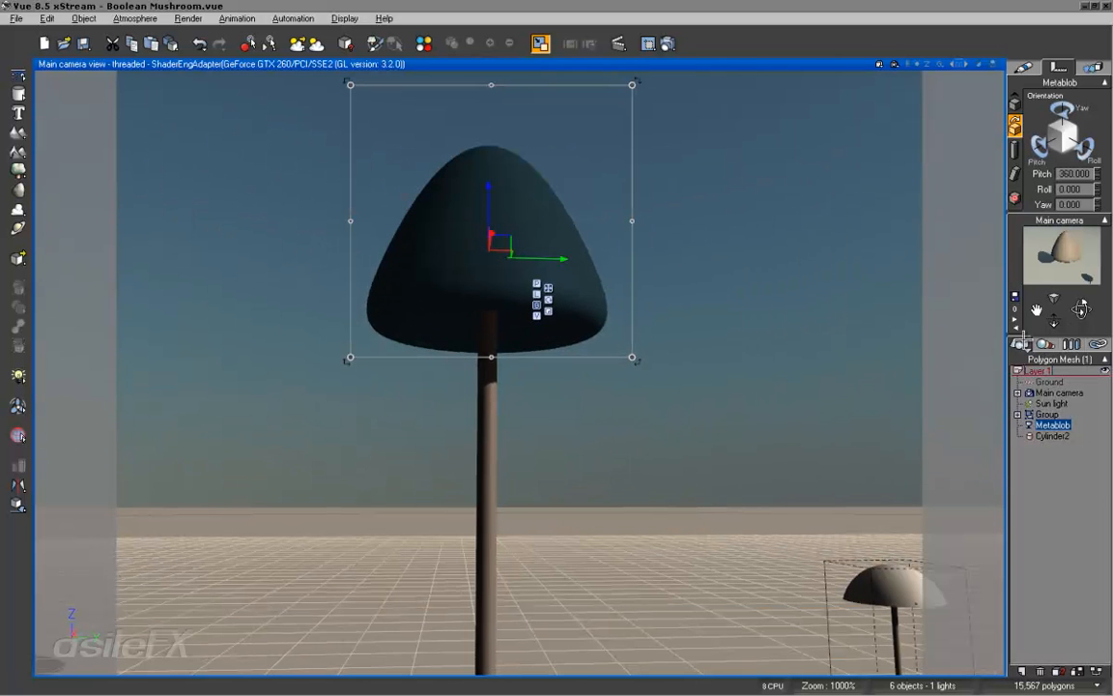
# Display the front view in wireframe and nudge the Metablob slightly upward to refine how the stem enters the cap's hollow
pyautogui.click(540, 43)
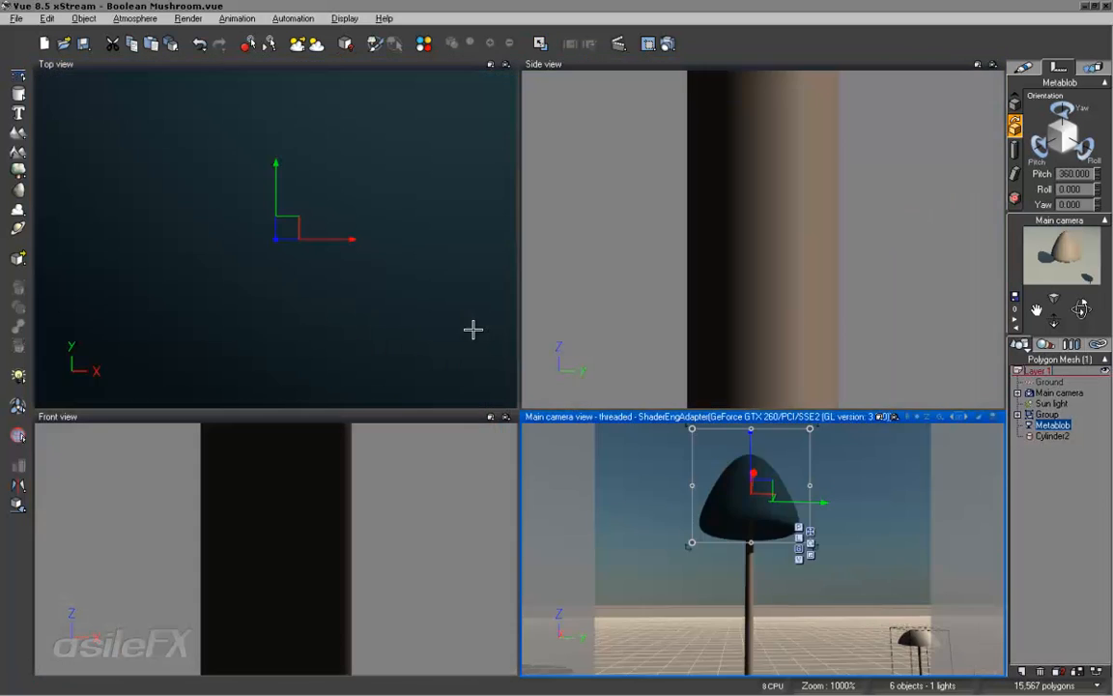
pyautogui.scroll(-2, 348, 607)
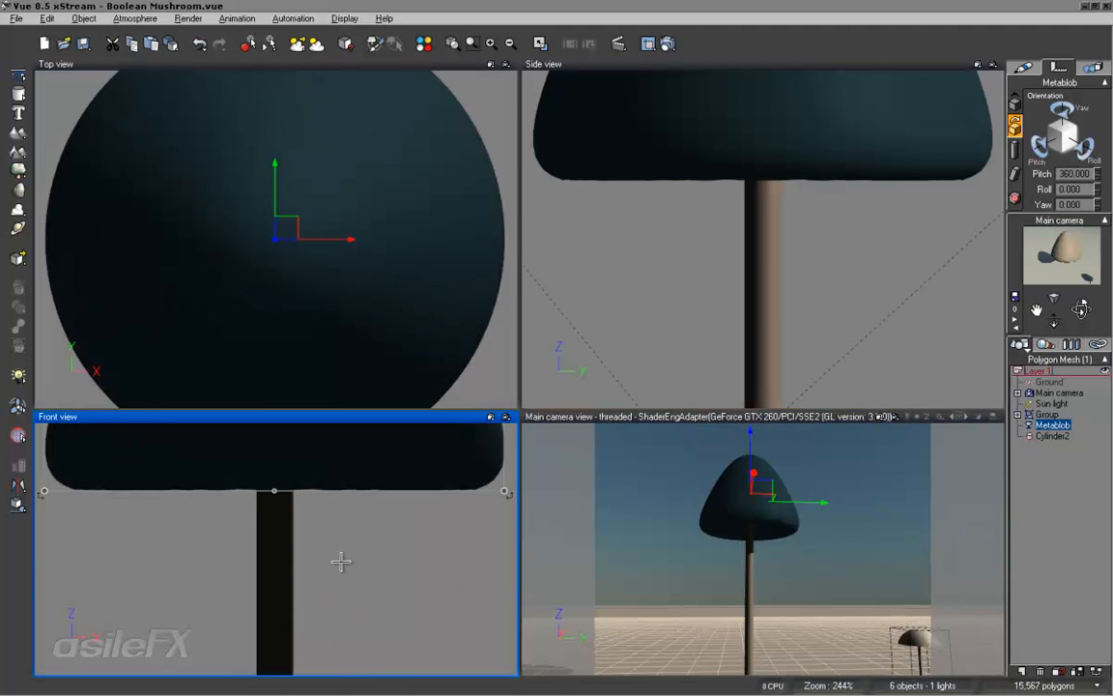
pyautogui.moveTo(348, 593); pyautogui.dragTo(354, 687, button='right')
pyautogui.scroll(-1, 397, 514)
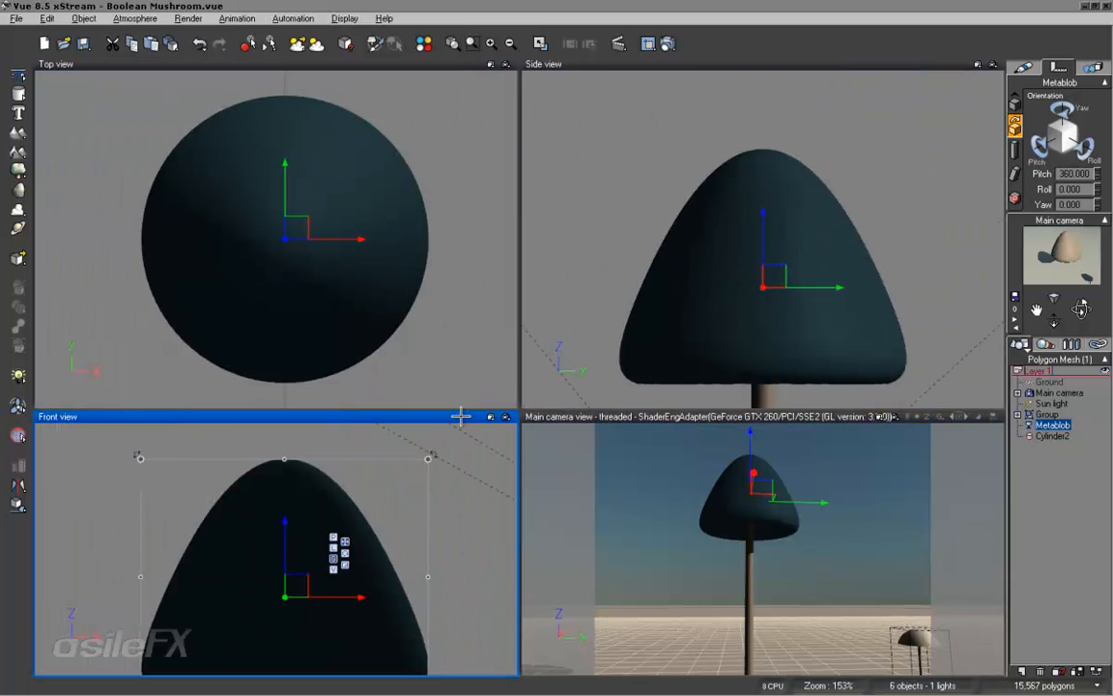
pyautogui.click(490, 416)
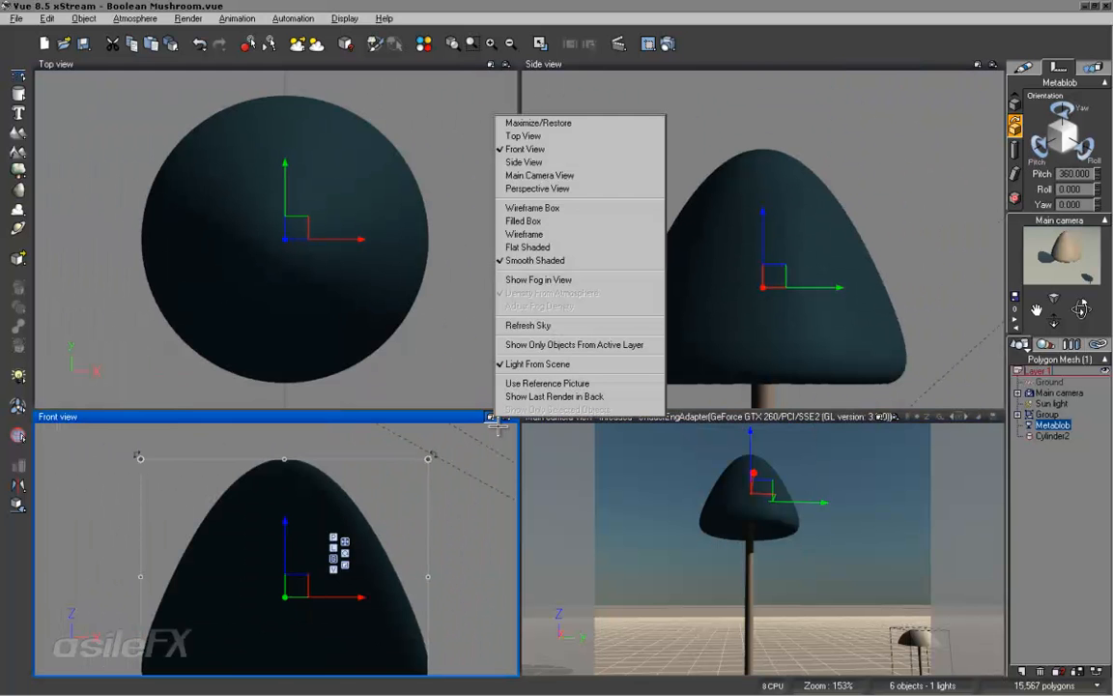
pyautogui.click(554, 235)
pyautogui.moveTo(274, 564); pyautogui.dragTo(302, 546, button='right')
pyautogui.moveTo(309, 543); pyautogui.dragTo(319, 525)
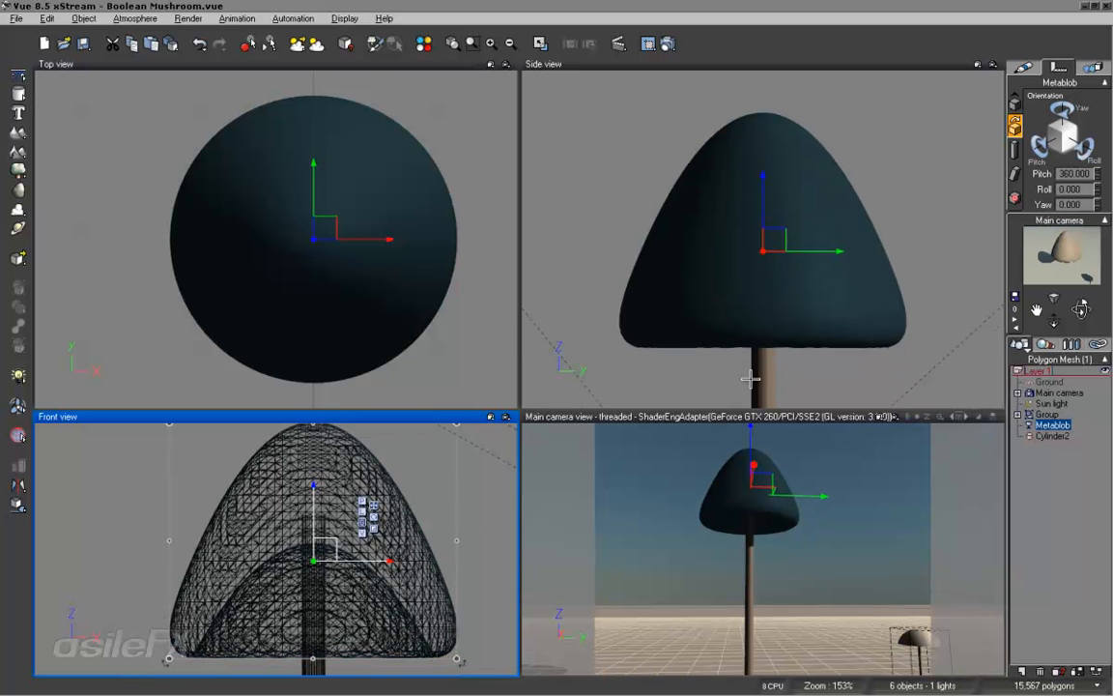
# Maximize the main camera view and bring the base of the Cylinder2 stem down to the ground
pyautogui.click(757, 416)
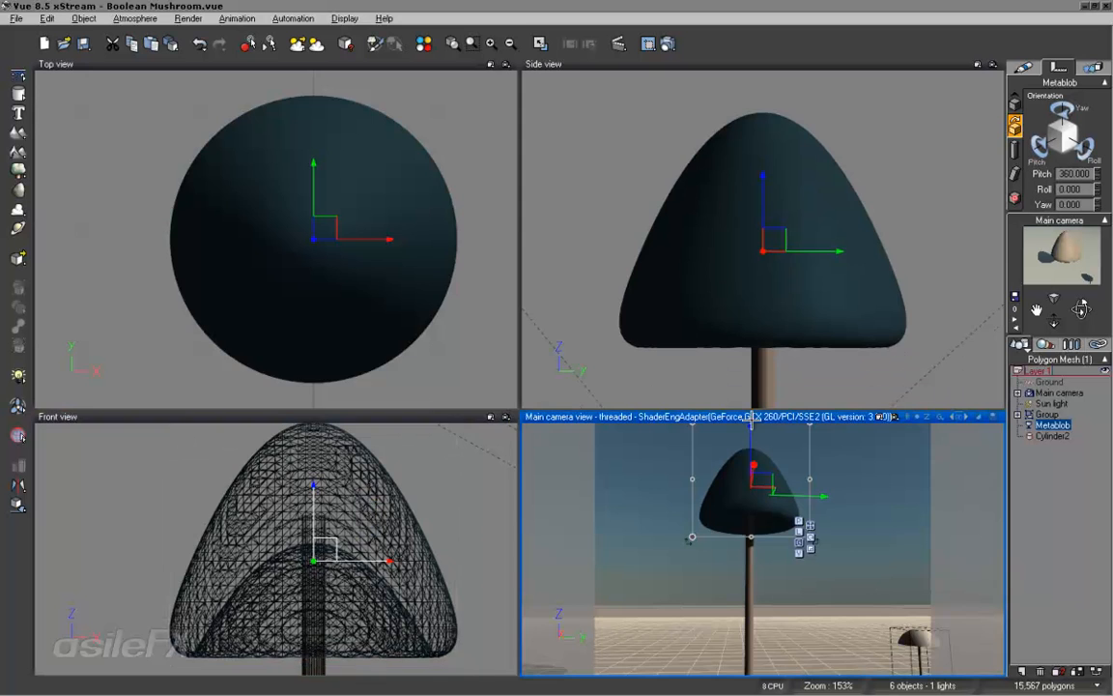
pyautogui.doubleClick(752, 417)
pyautogui.moveTo(693, 502); pyautogui.dragTo(693, 467, button='right')
pyautogui.moveTo(1053, 324)
pyautogui.mouseDown()
pyautogui.moveTo(1053, 362)
pyautogui.moveTo(1053, 348)
pyautogui.mouseUp()
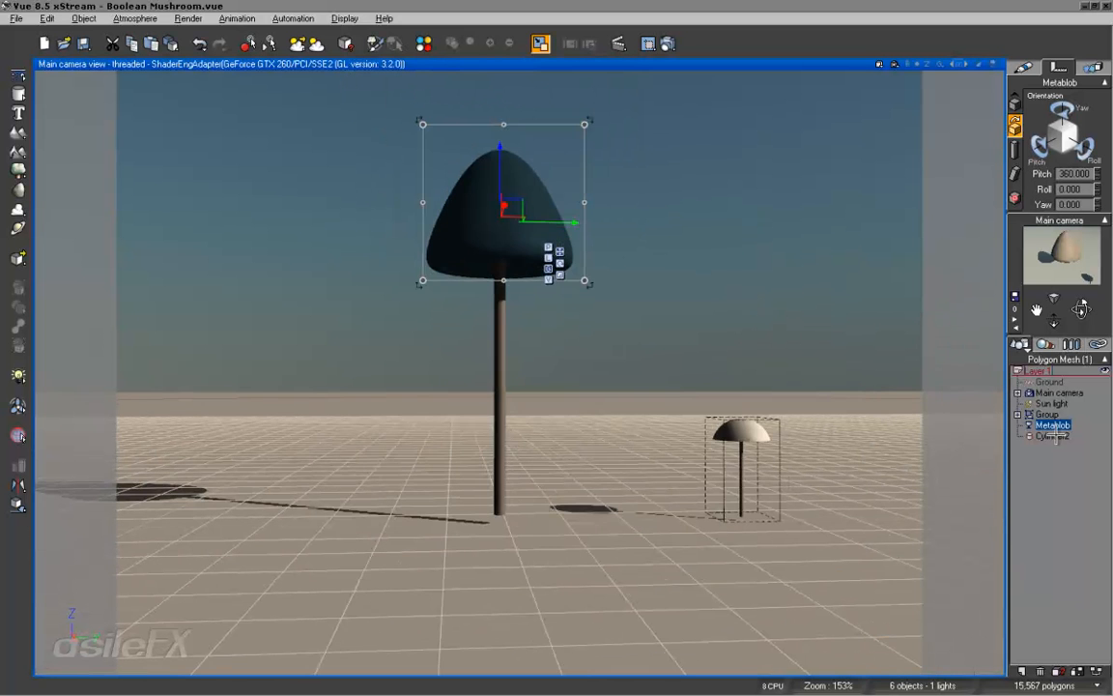
pyautogui.click(1053, 436)
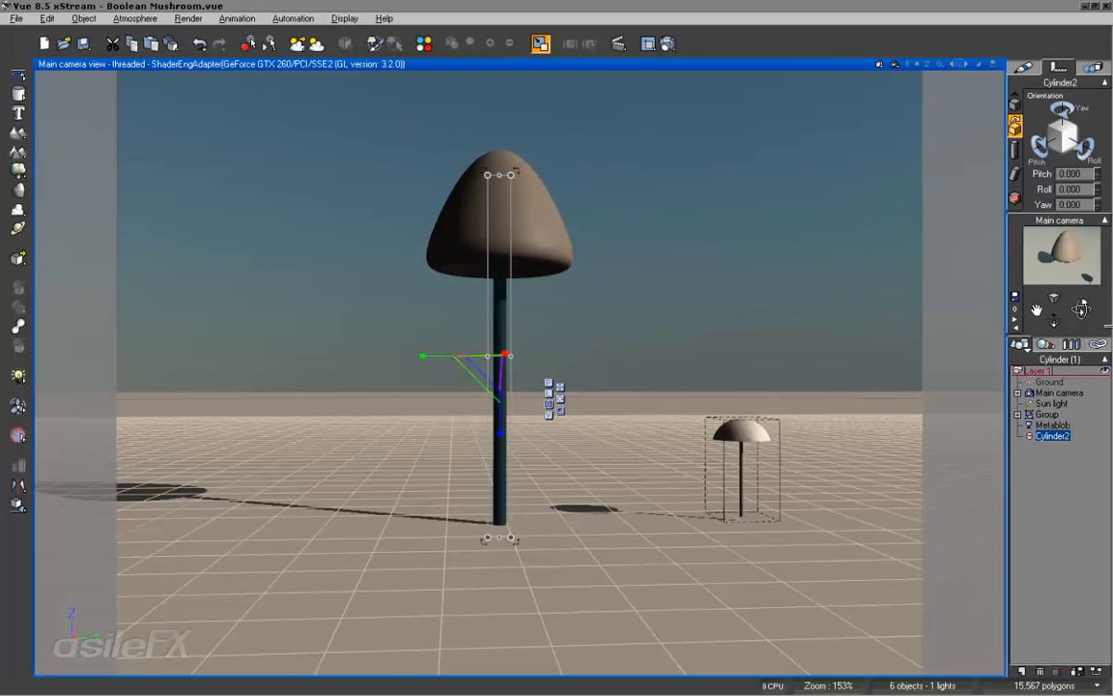
# Group the Metablob cap and the Cylinder2 stem into one mushroom object
pyautogui.moveTo(1081, 309); pyautogui.dragTo(1074, 379)
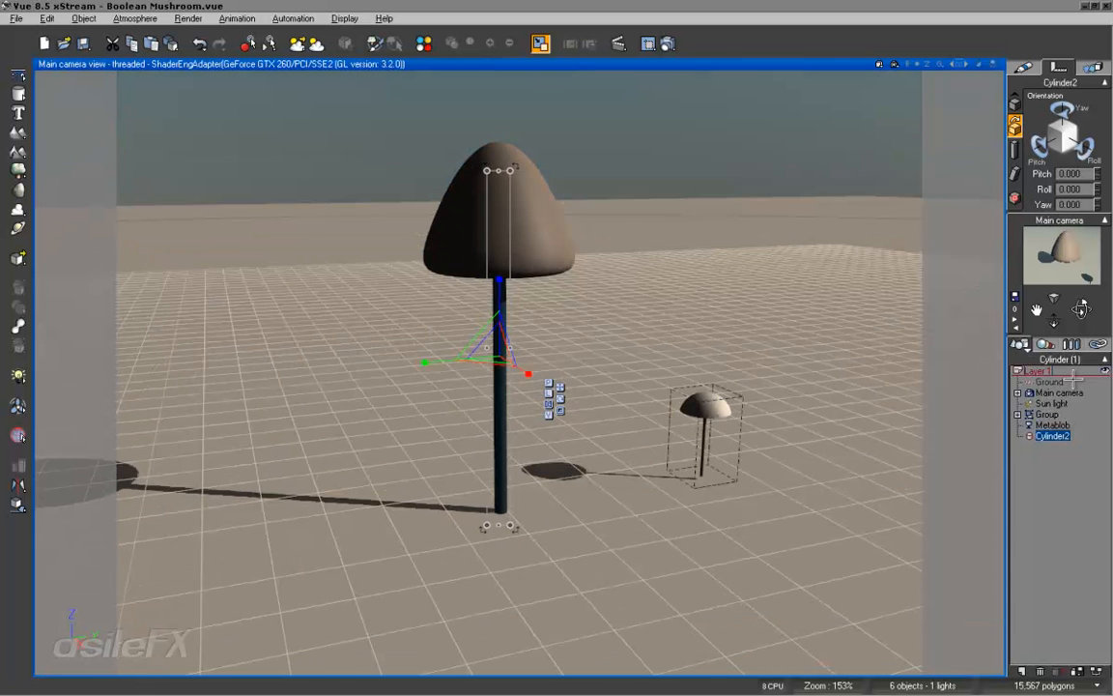
pyautogui.keyDown('ctrl'); pyautogui.click(1053, 425); pyautogui.keyUp('ctrl')
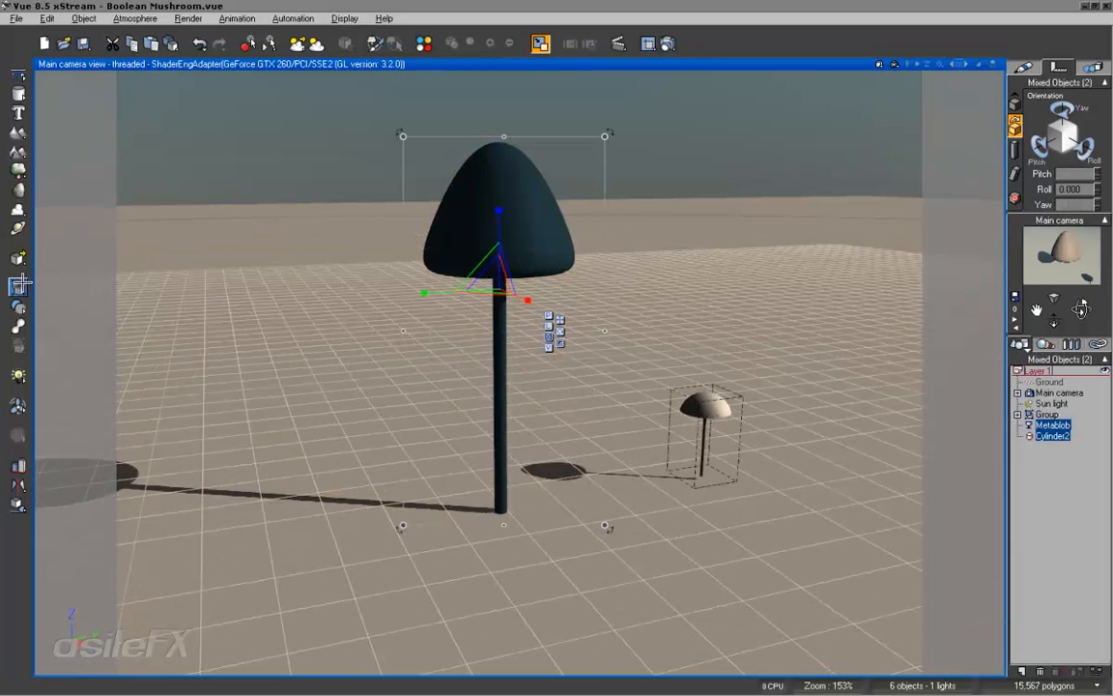
pyautogui.moveTo(594, 272); pyautogui.dragTo(653, 301, button='right')
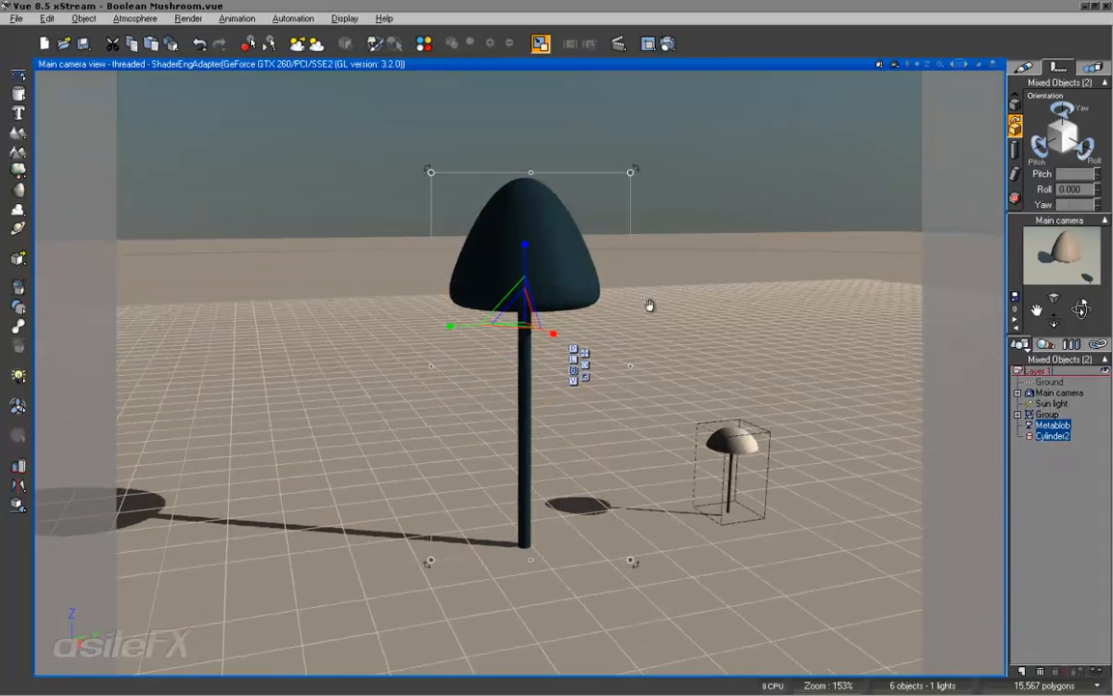
pyautogui.scroll(2, 654, 301)
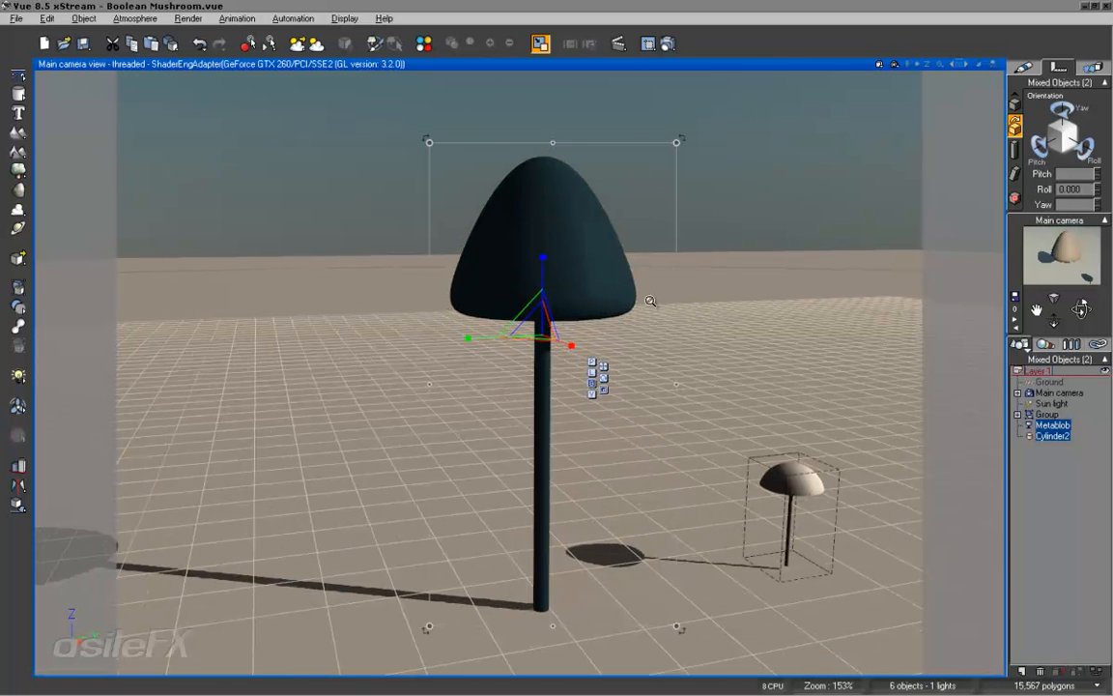
pyautogui.click(18, 306)
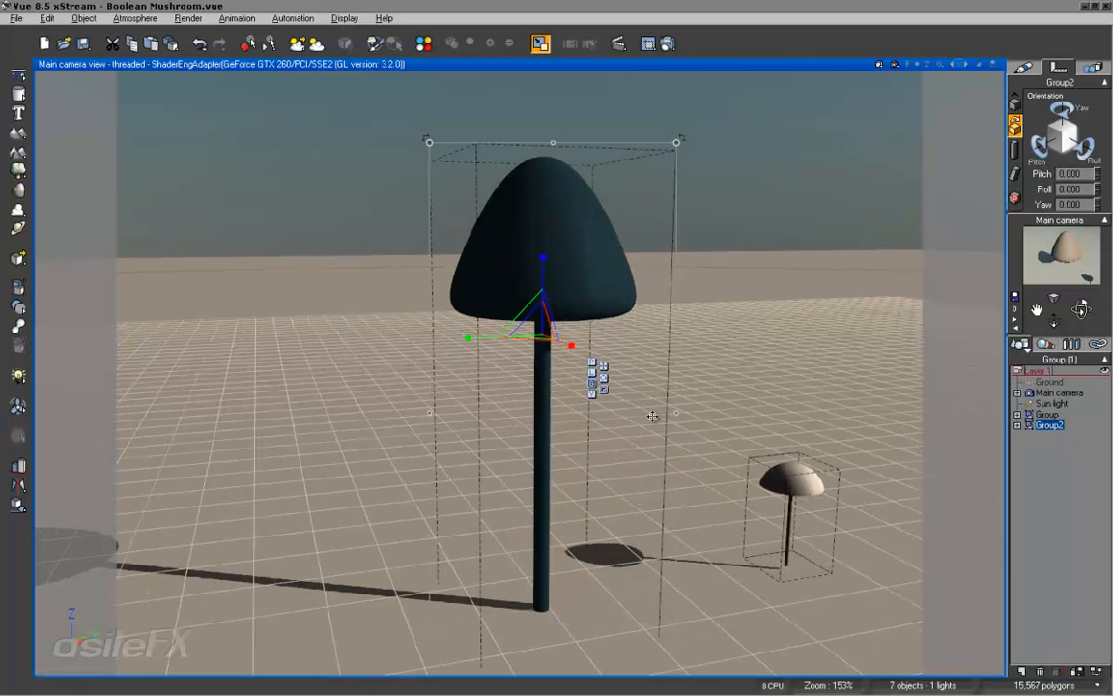
# Deselect the new group and save the scene as the incremental version Boolean Mushroom-2.vue
pyautogui.click(936, 411)
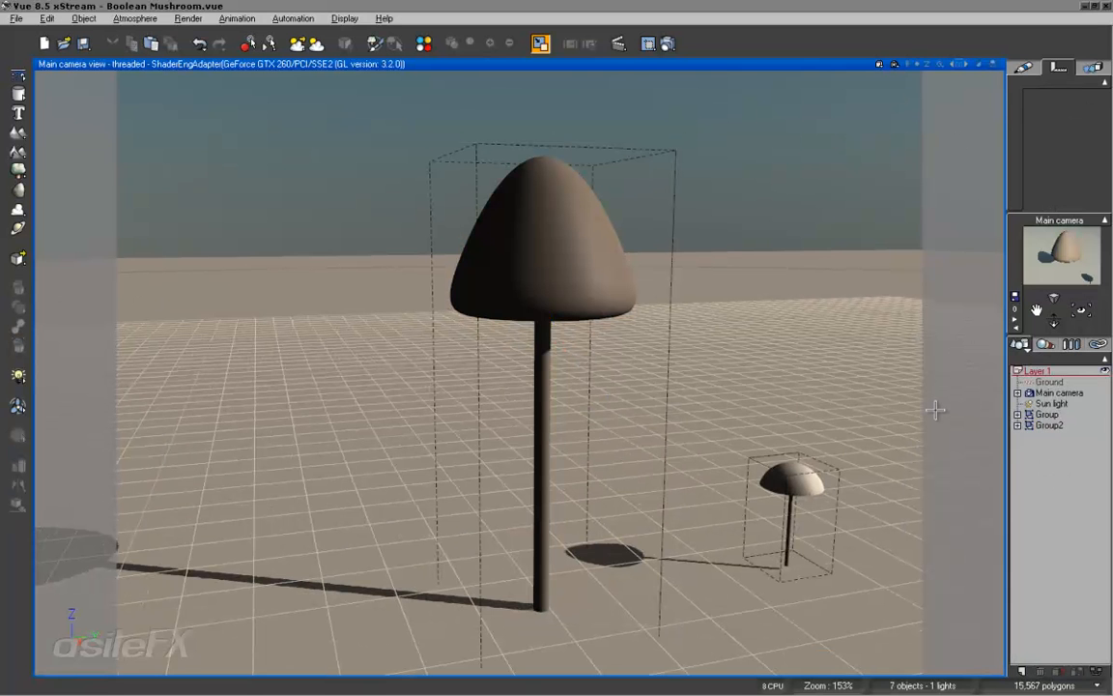
pyautogui.hotkey('ctrl', 'alt', 's')
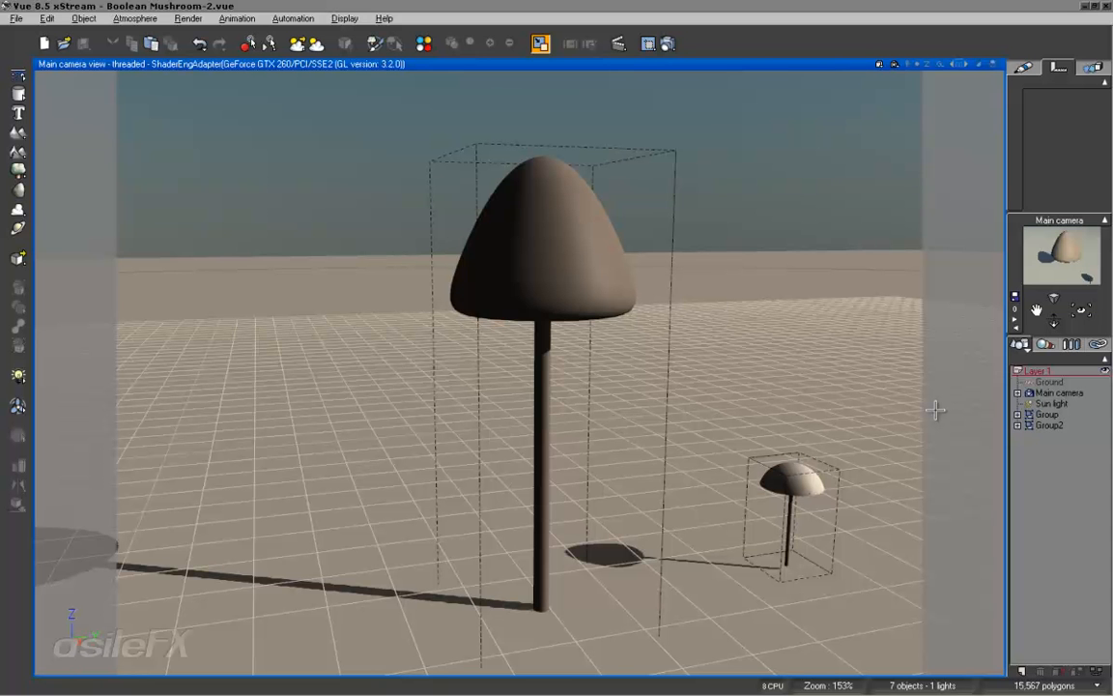
pyautogui.moveTo(1054, 321); pyautogui.dragTo(1060, 333)
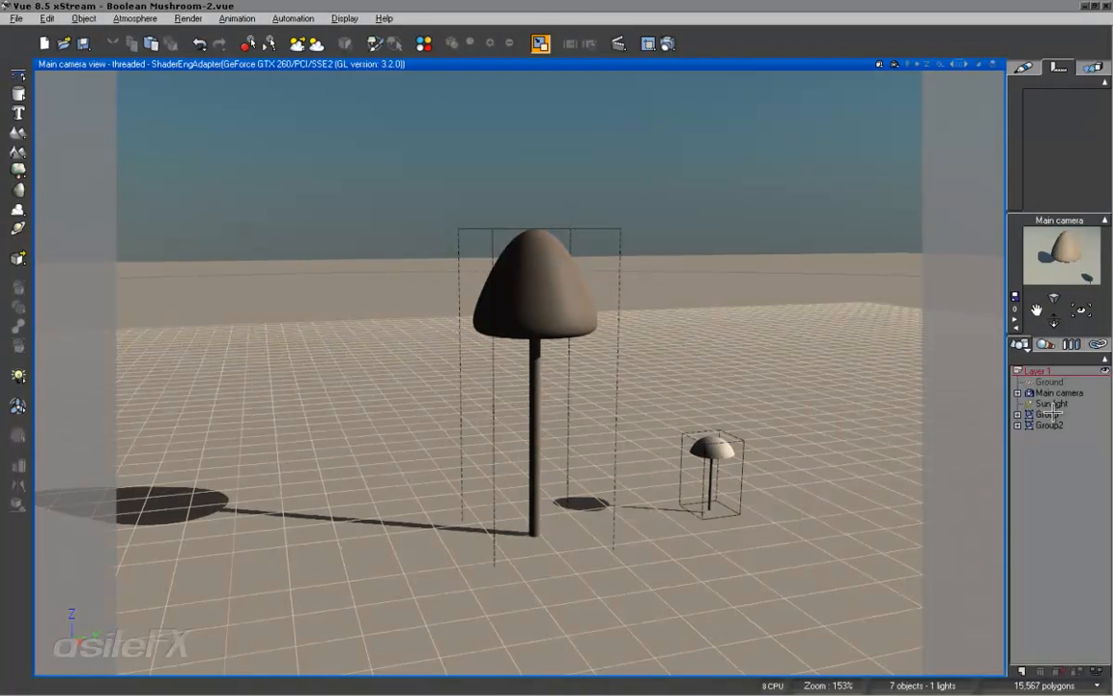